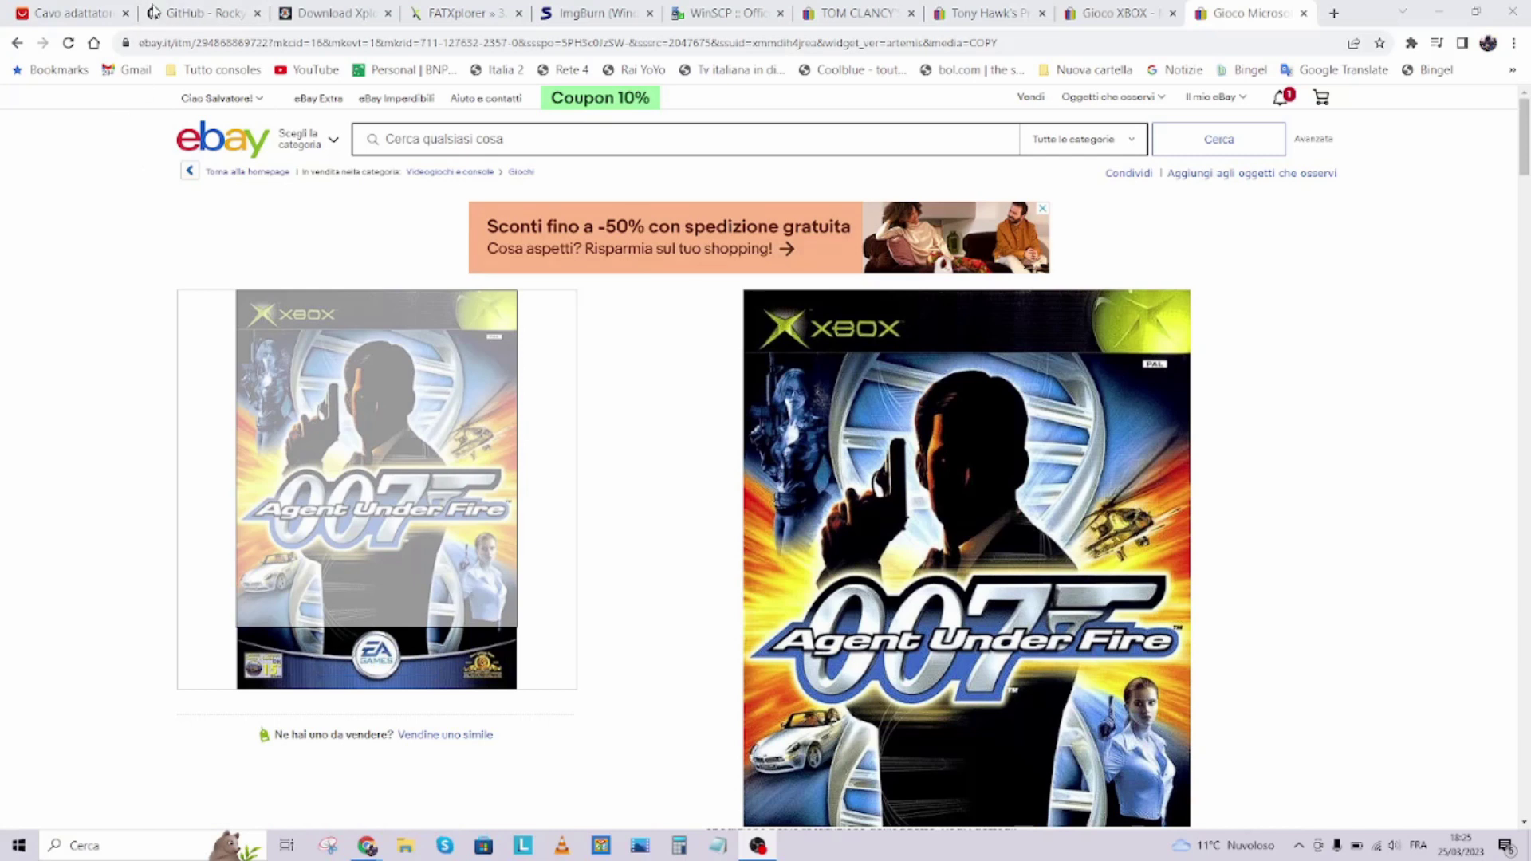
Open the Xbox-Softmodding-Tool repository on GitHub through the Rocky5 profile and check its code download options.
click(201, 14)
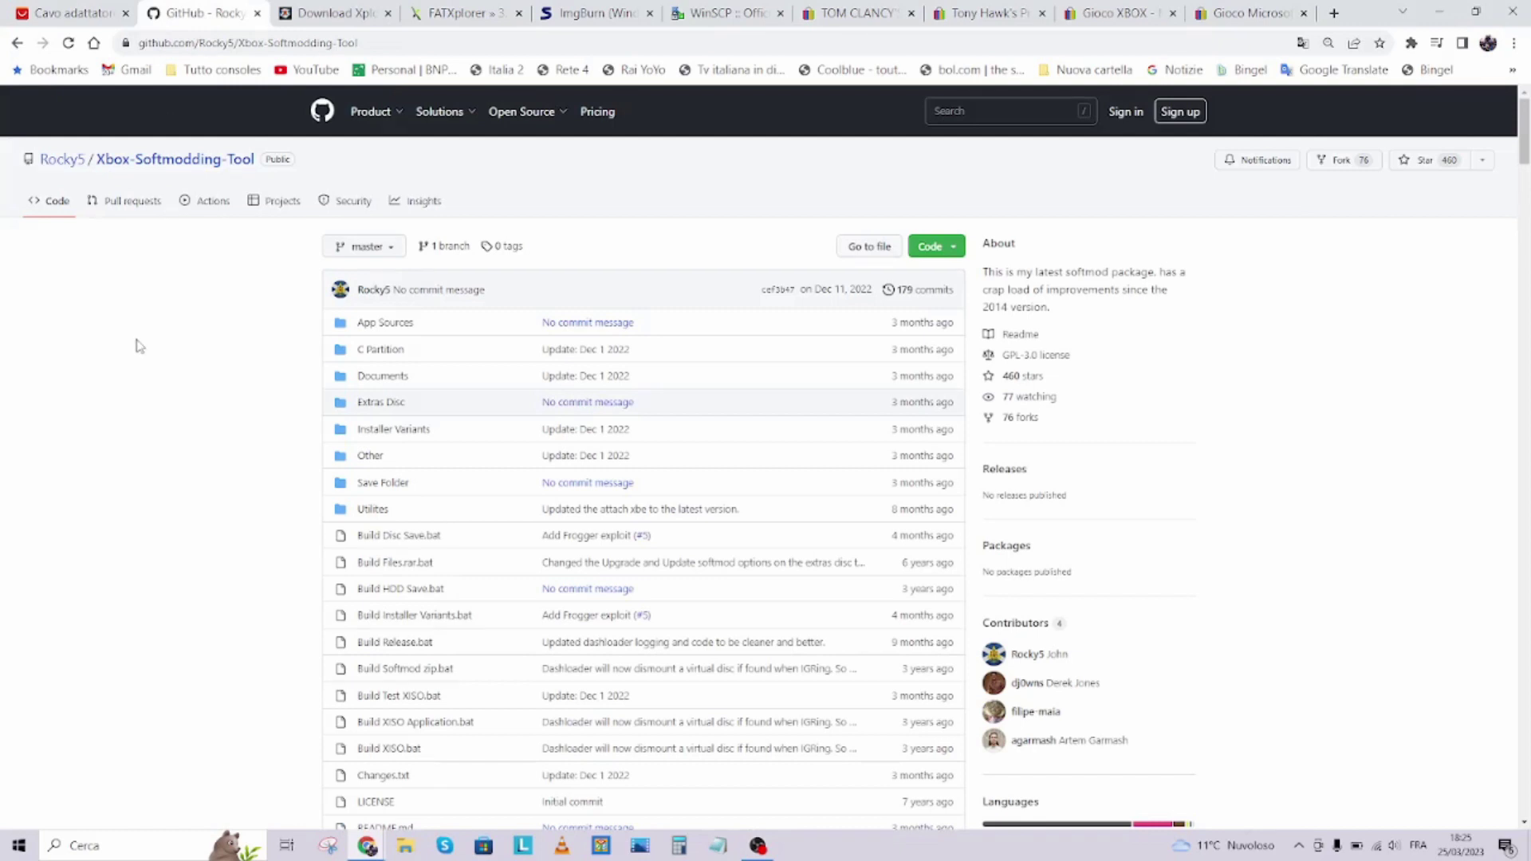
click(45, 164)
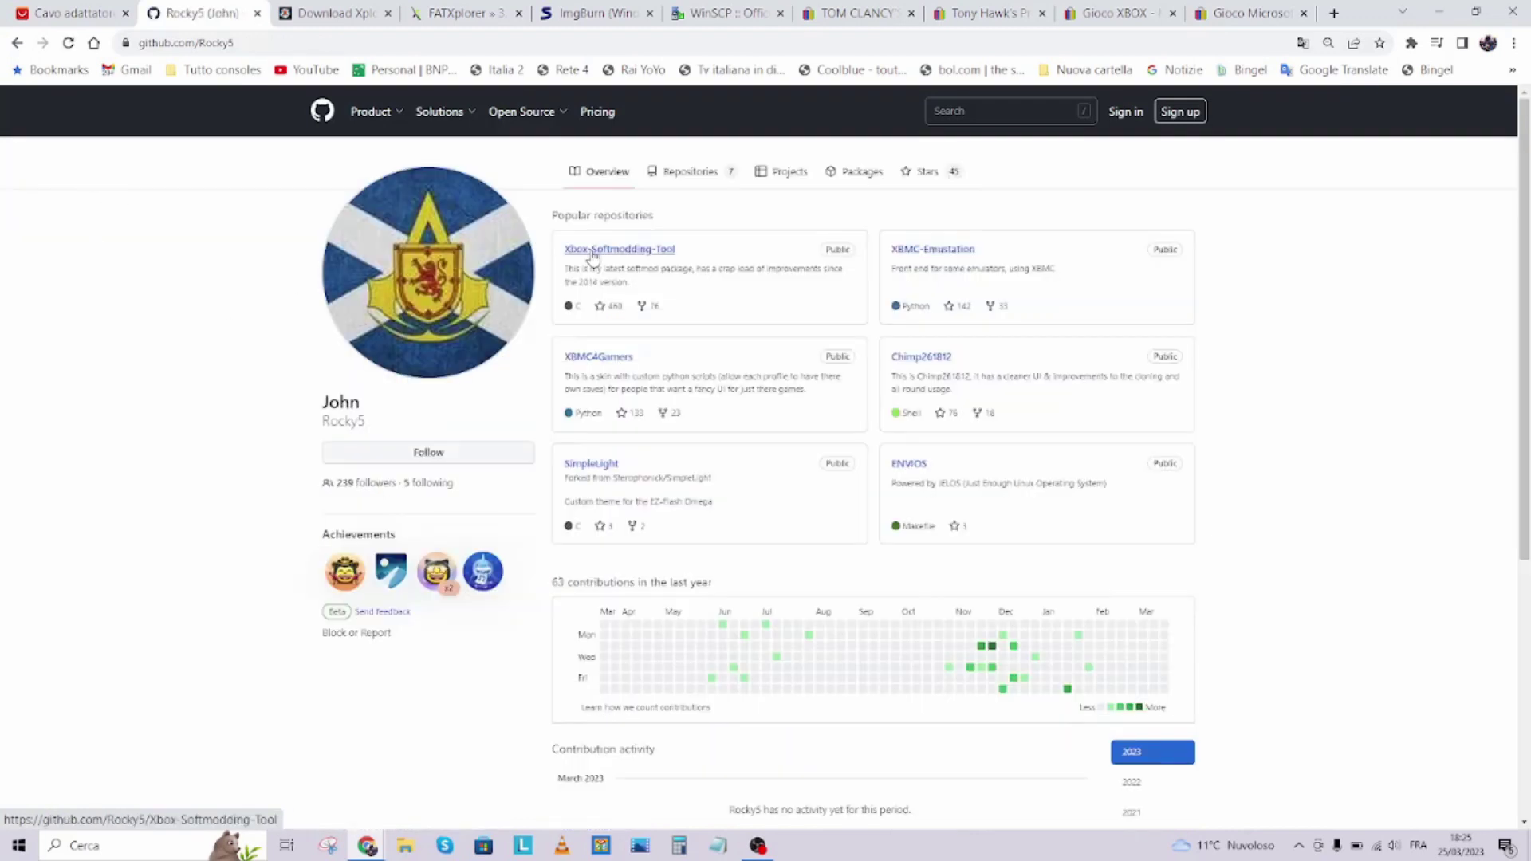
click(594, 252)
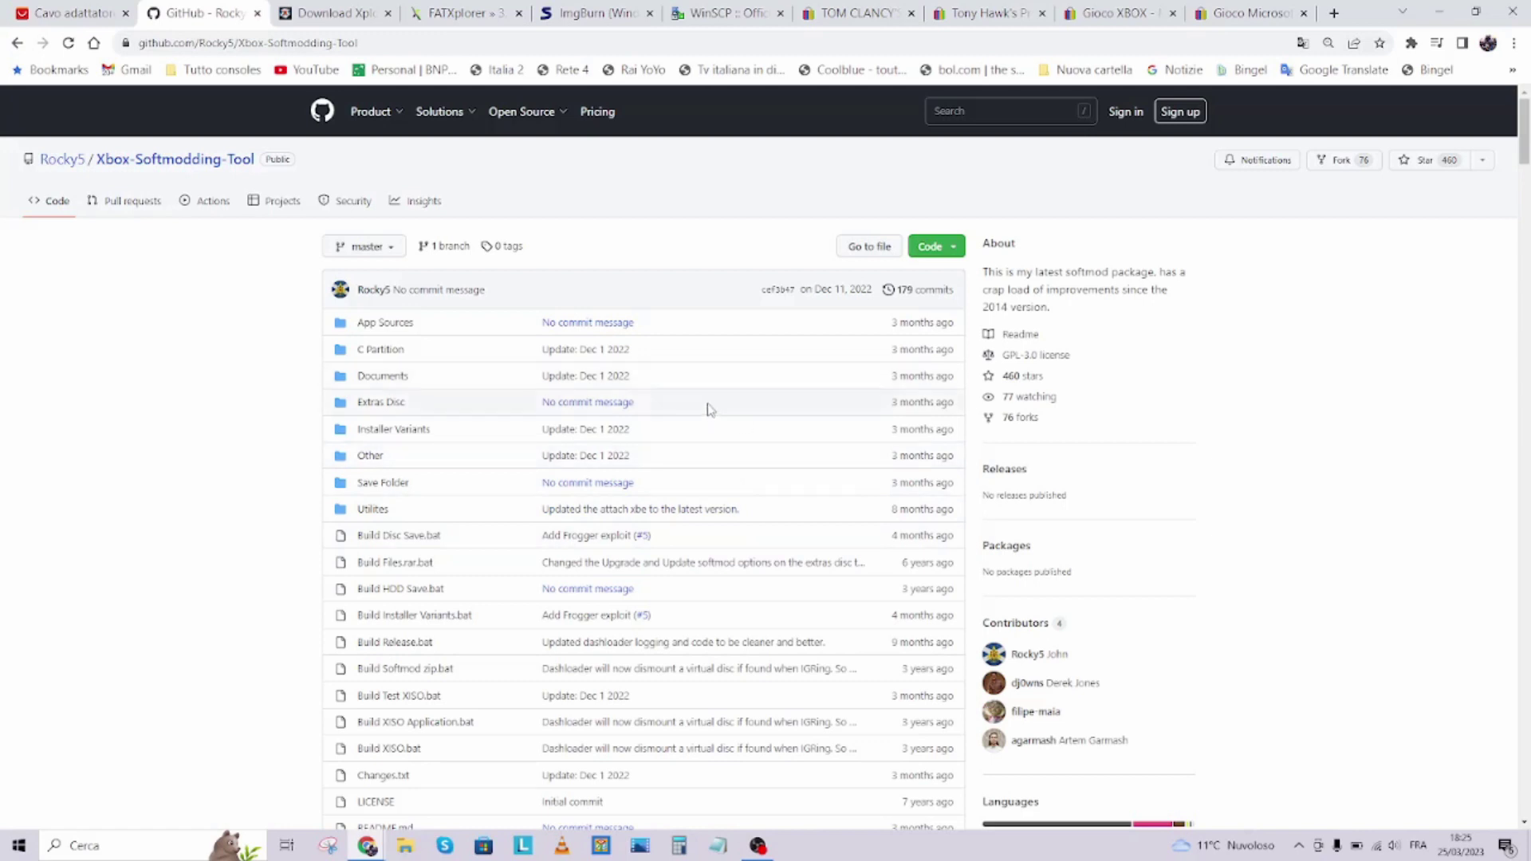
click(954, 248)
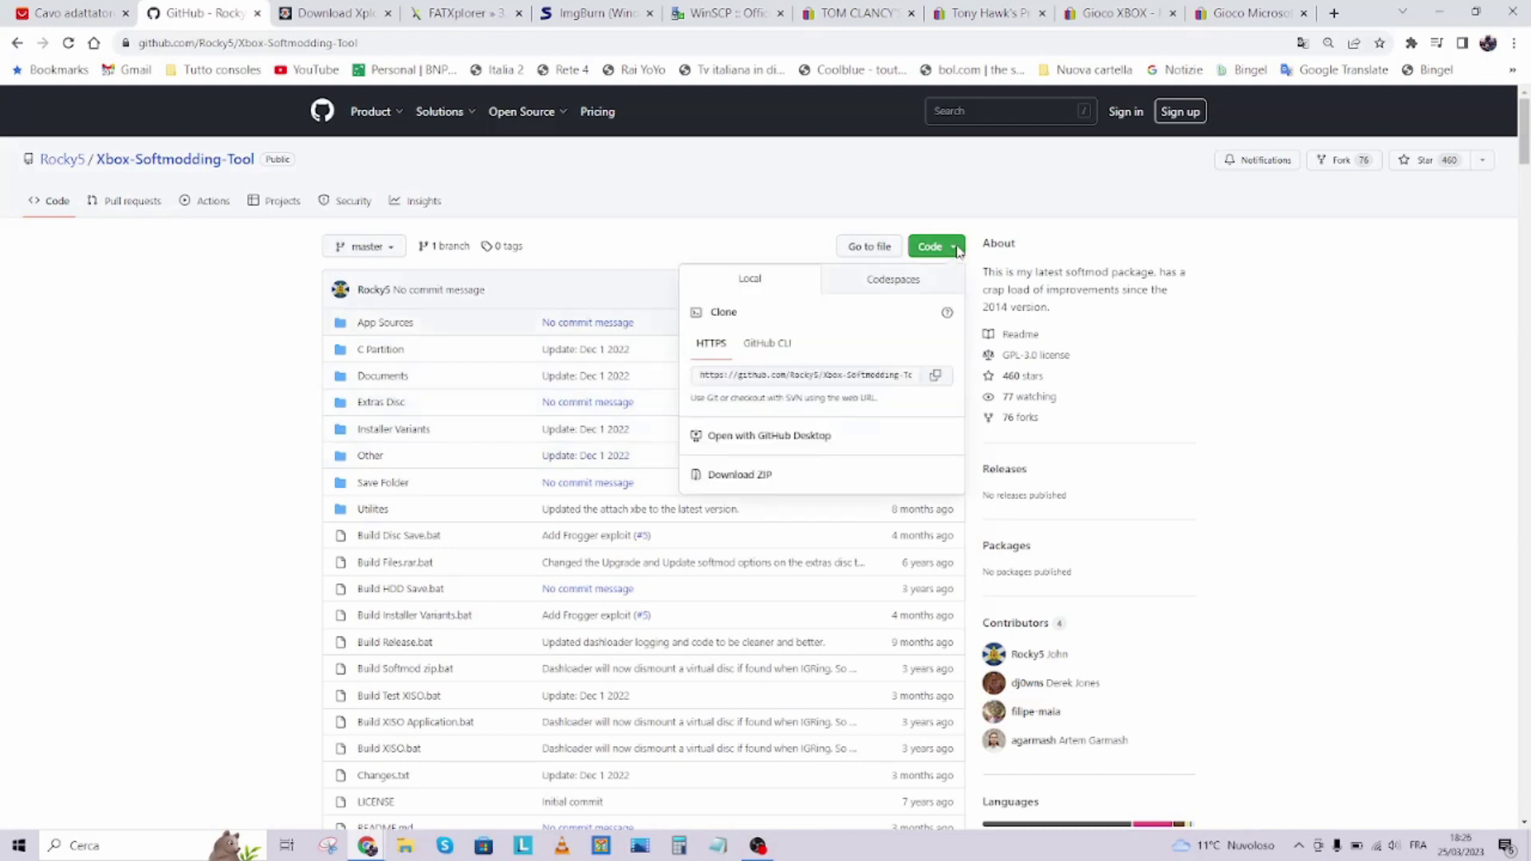
click(184, 535)
Follow the prebuilt versions download in the README's Installation section and download the whole Build v1.1.9 folder from Google Drive.
scroll(205, 531, down, 3)
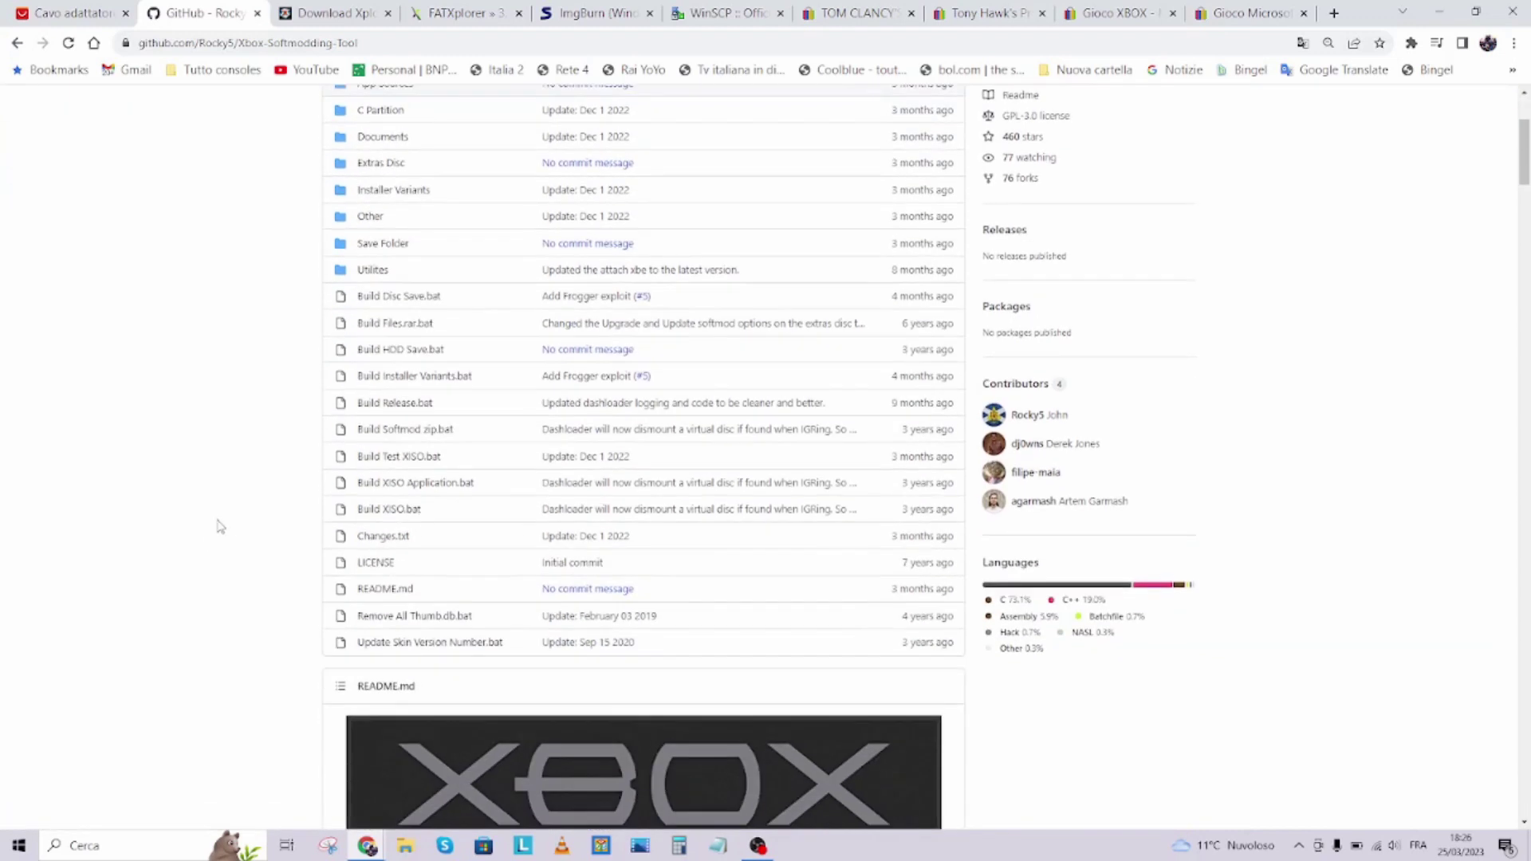
scroll(245, 526, down, 10)
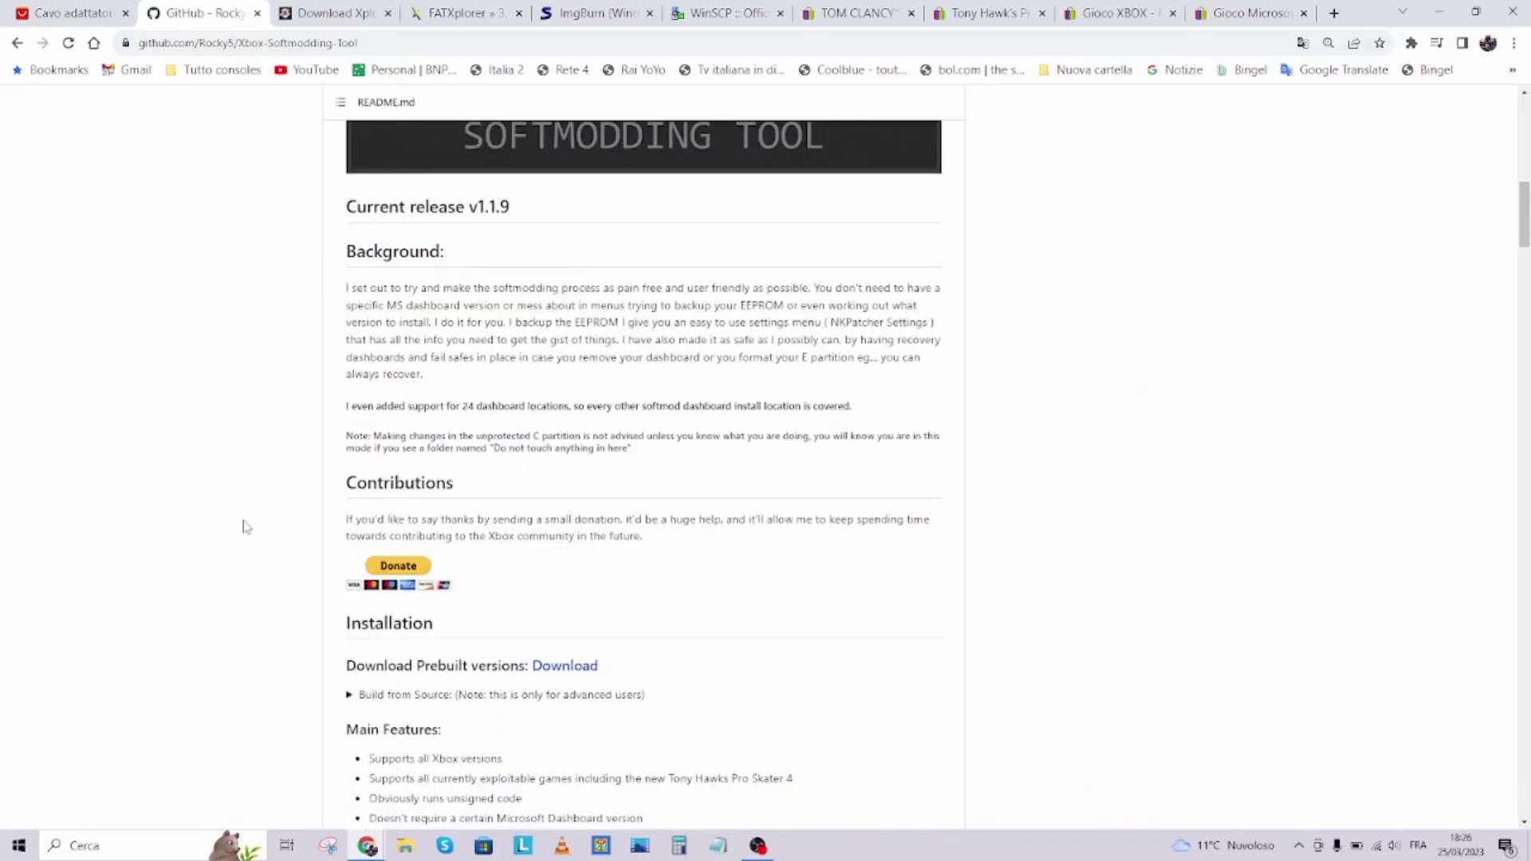
scroll(246, 526, down, 3)
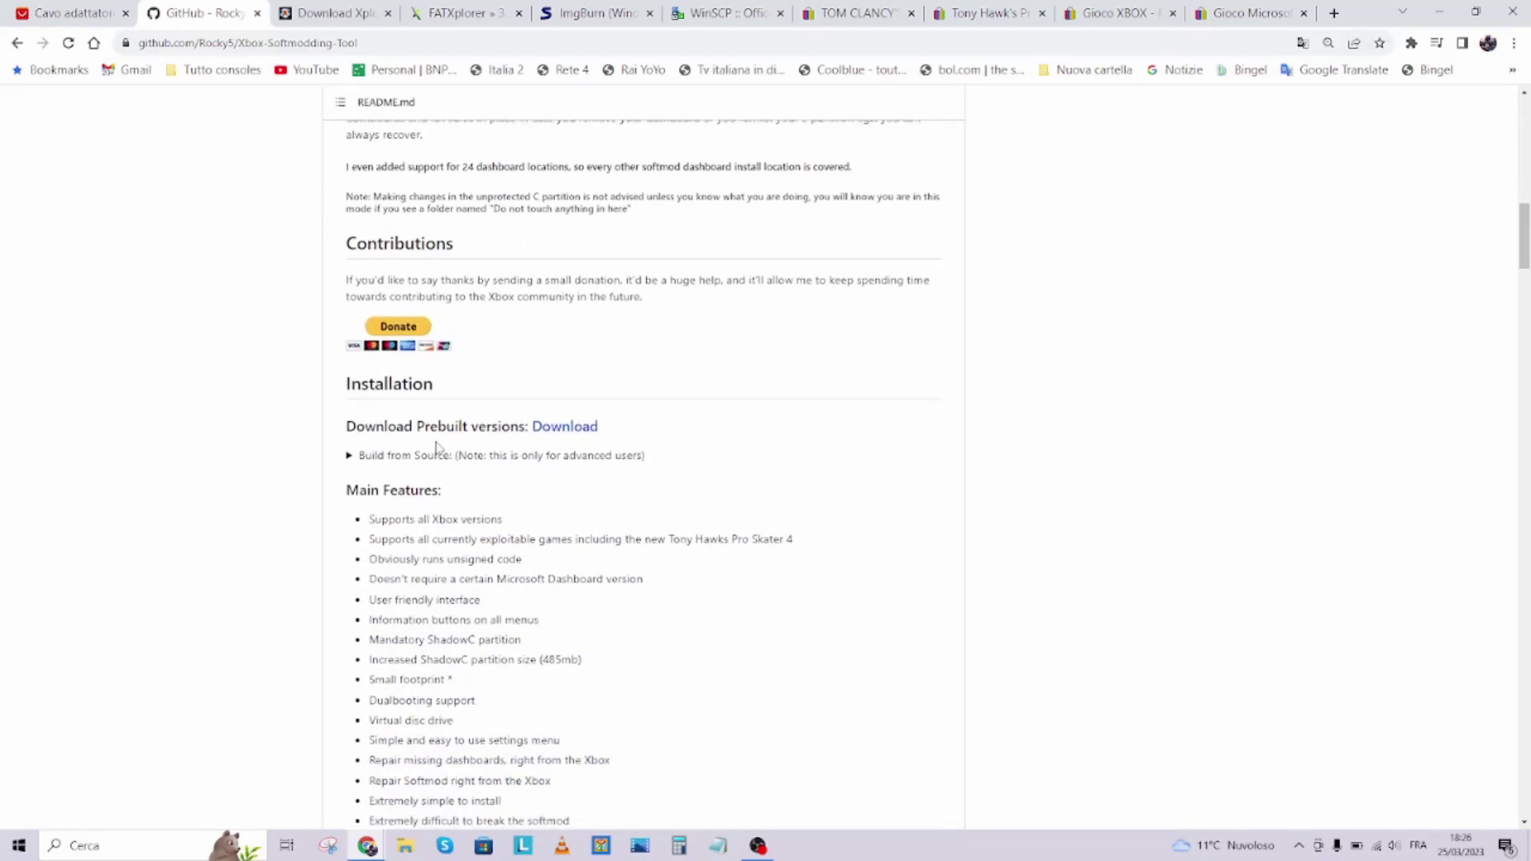
click(563, 430)
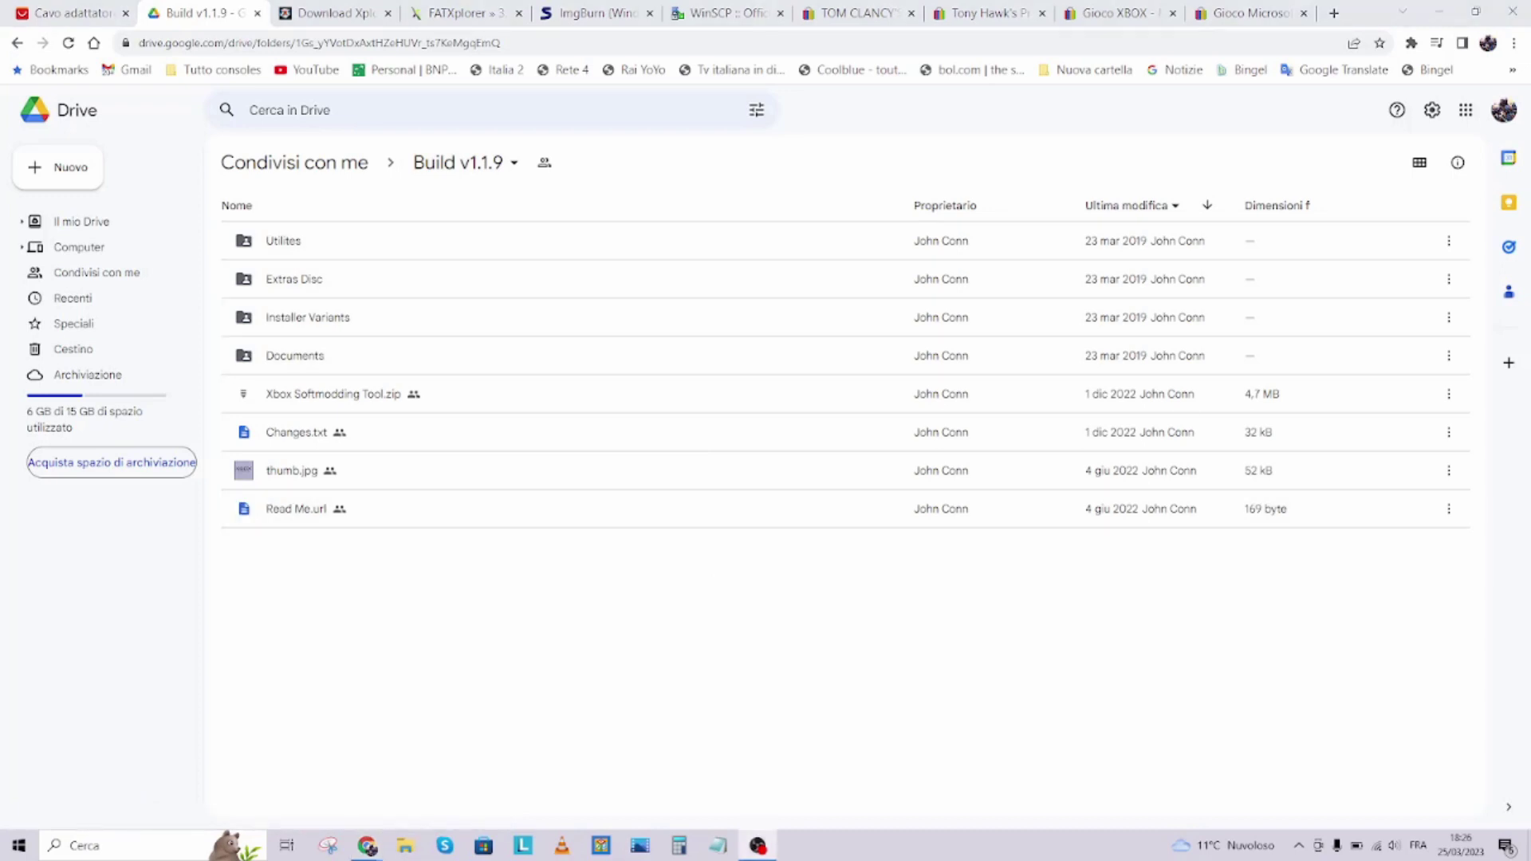
click(514, 165)
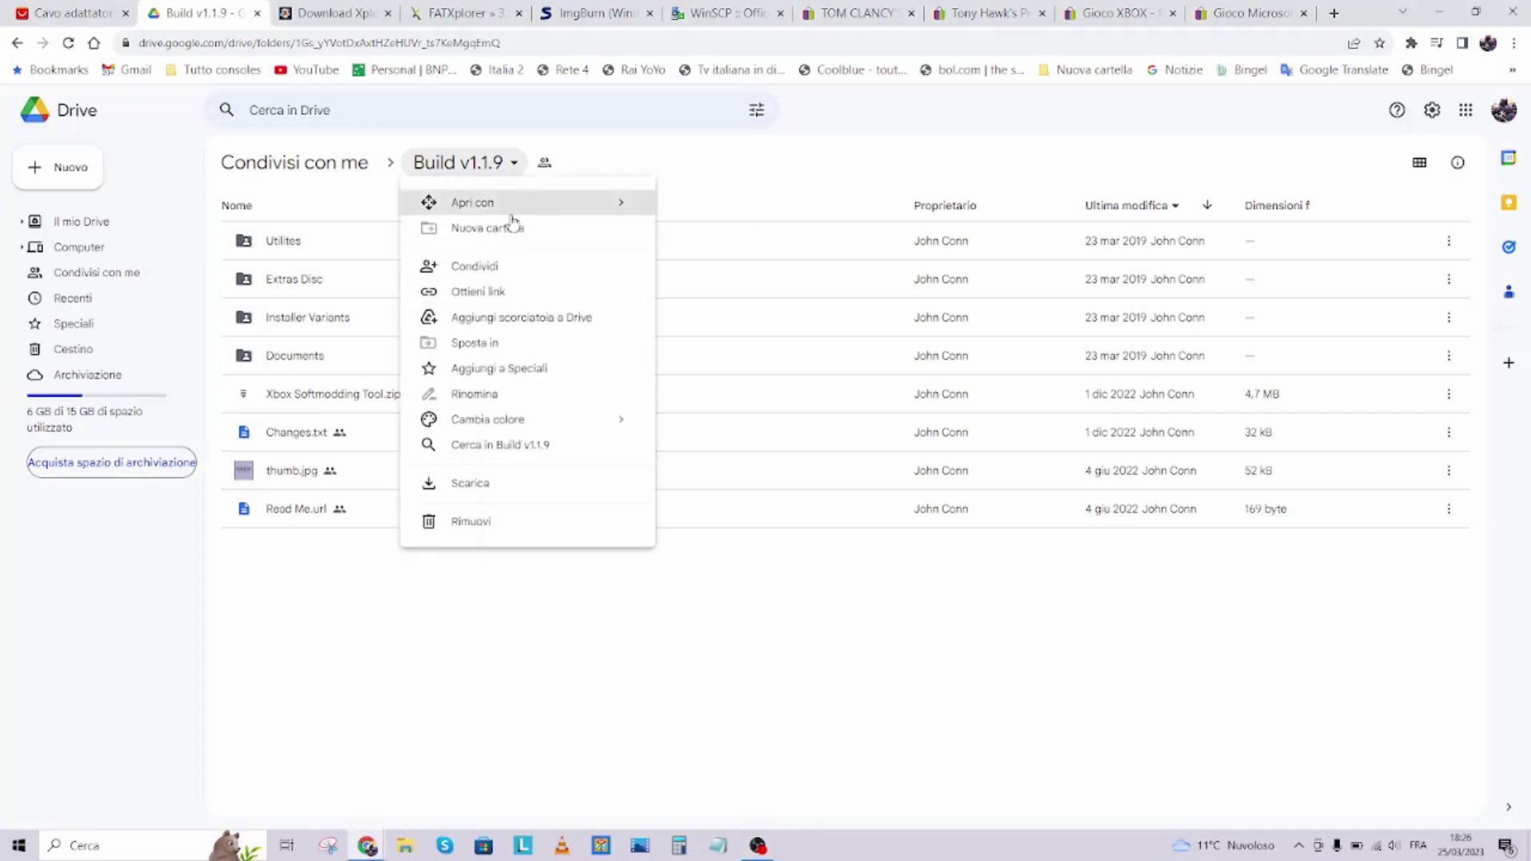
click(471, 484)
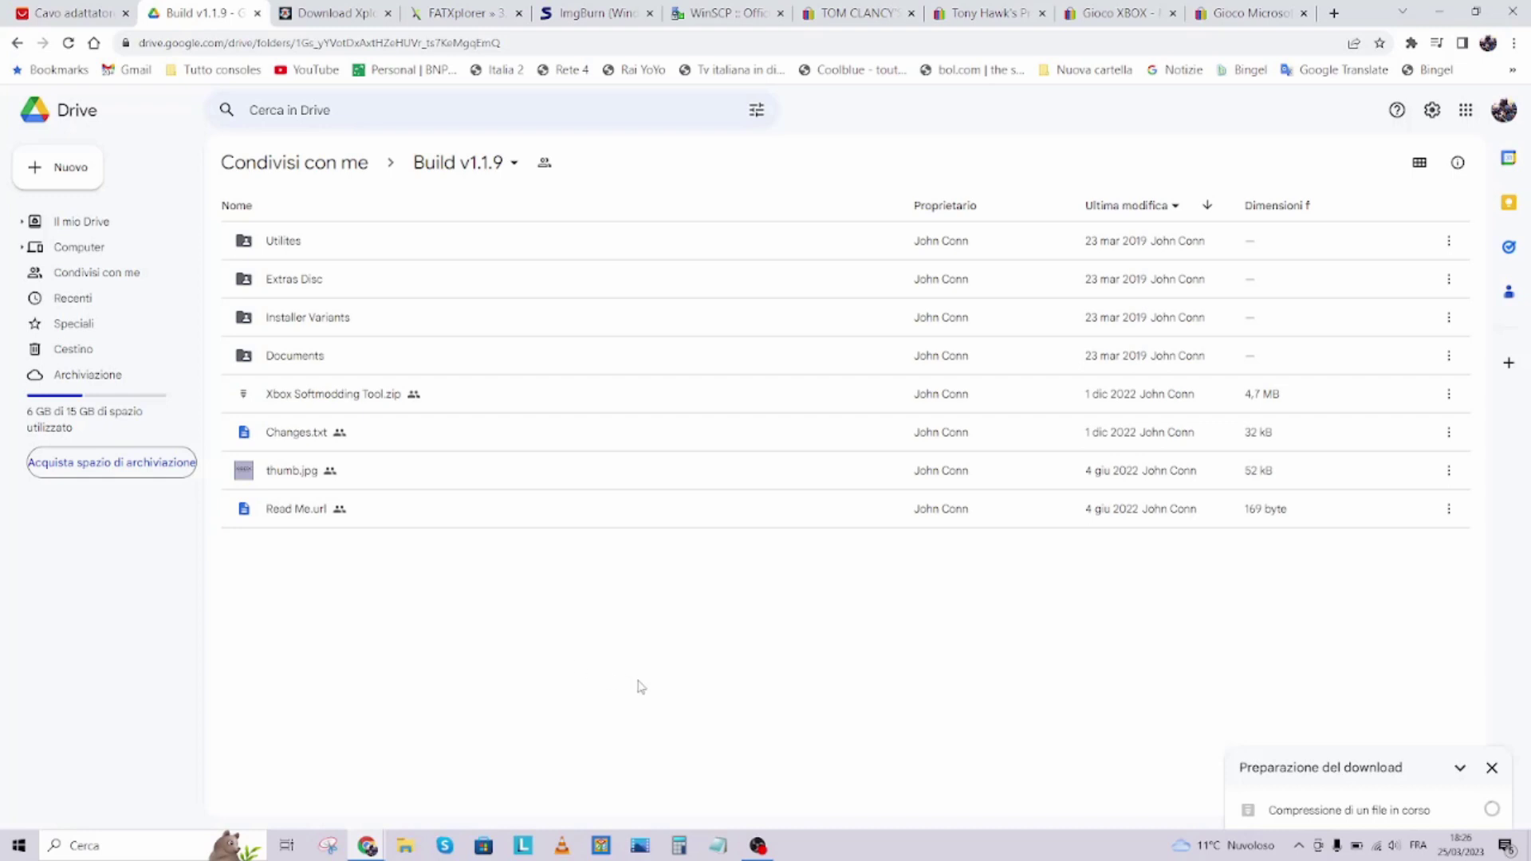
Review the web pages for Xplorer360 v0.9 Beta 6, FATXplorer 3.0 Beta, ImgBurn and WinSCP.
click(331, 12)
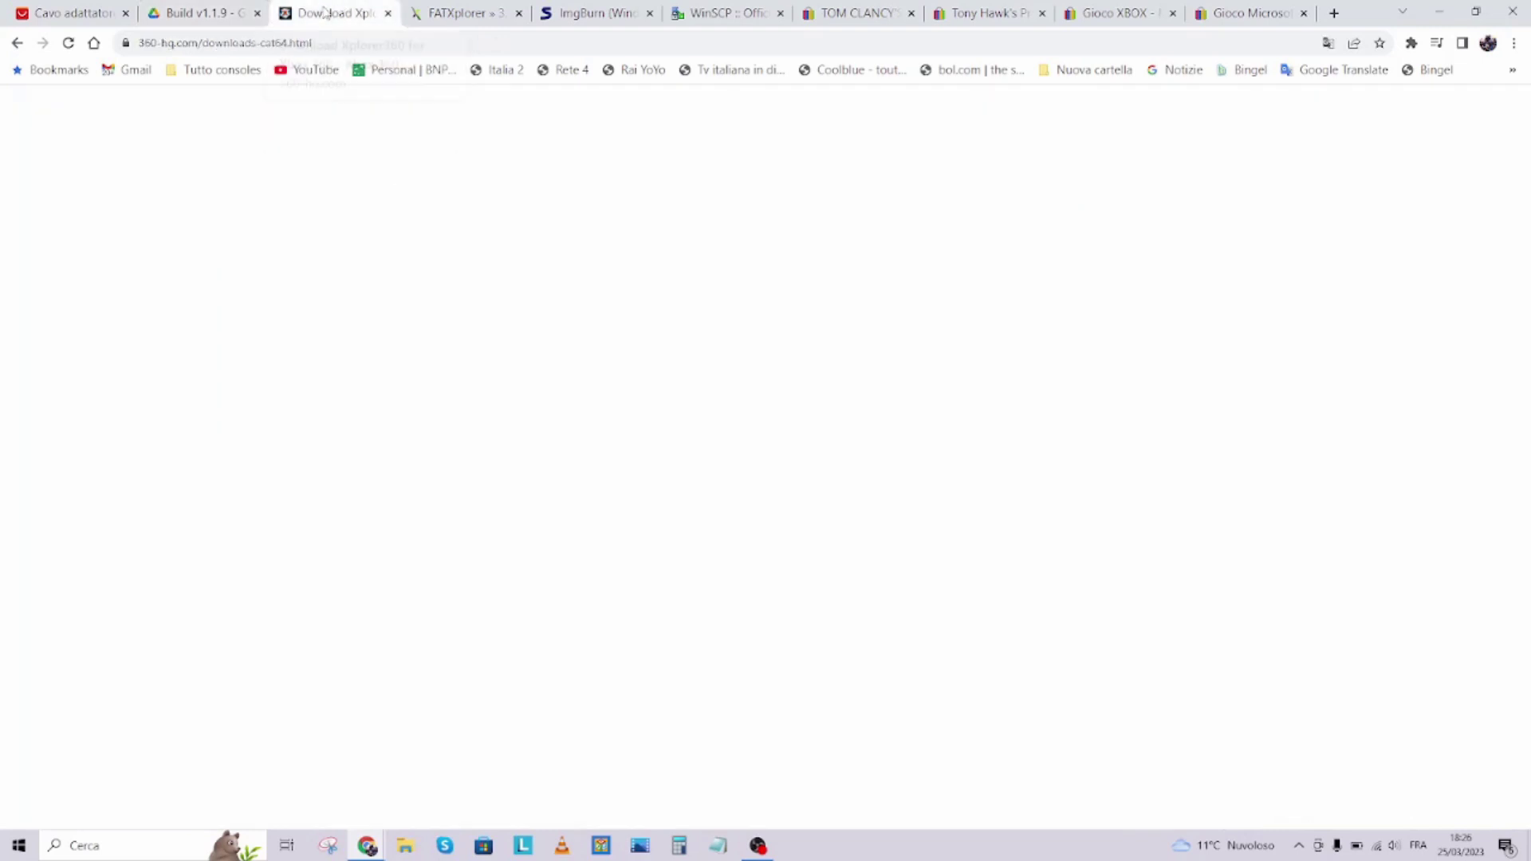
scroll(253, 519, down, 6)
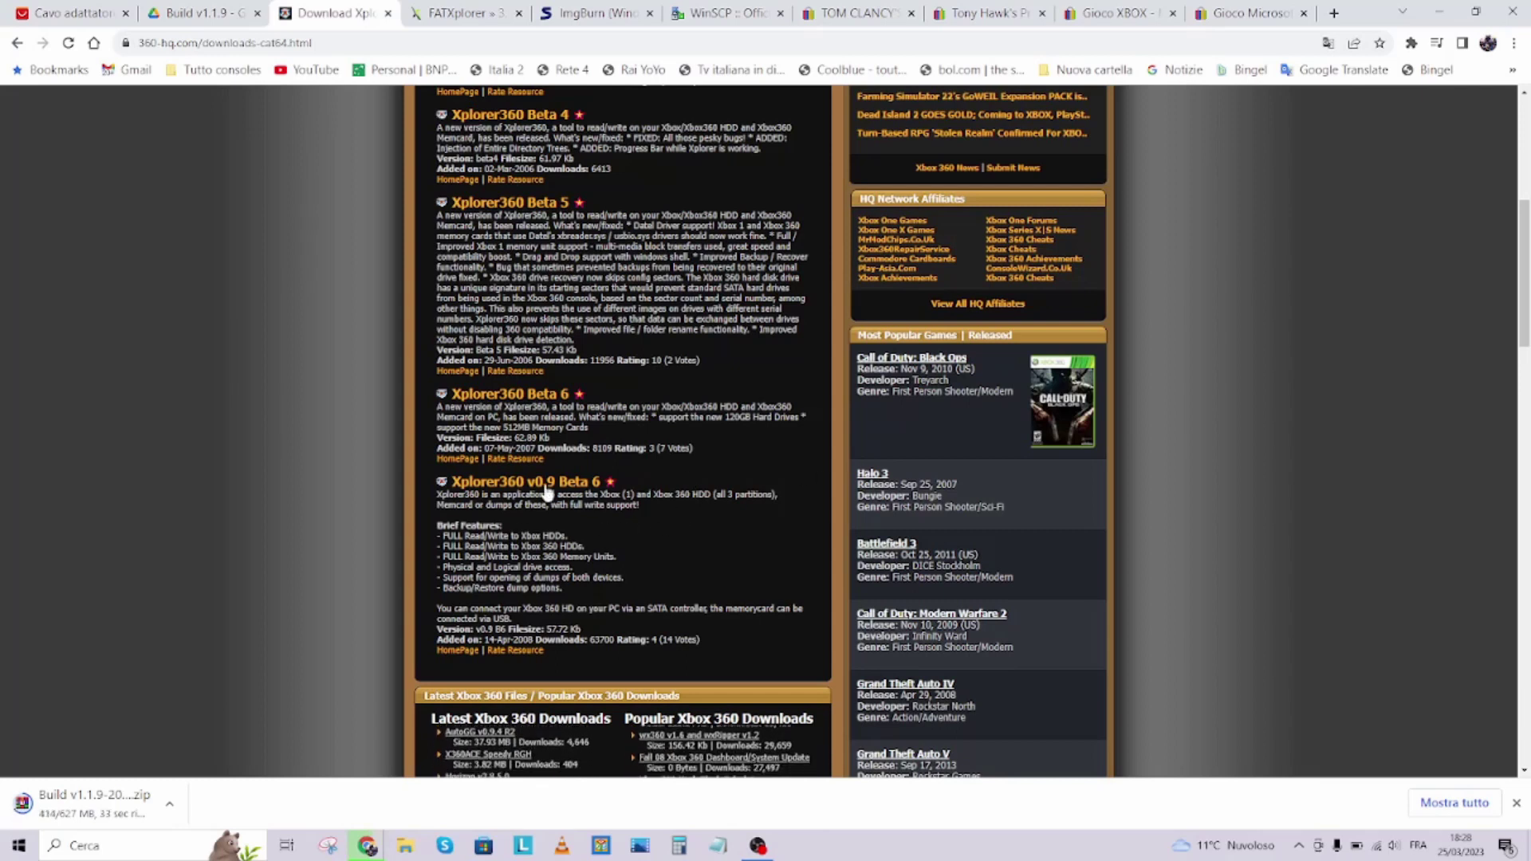
click(462, 13)
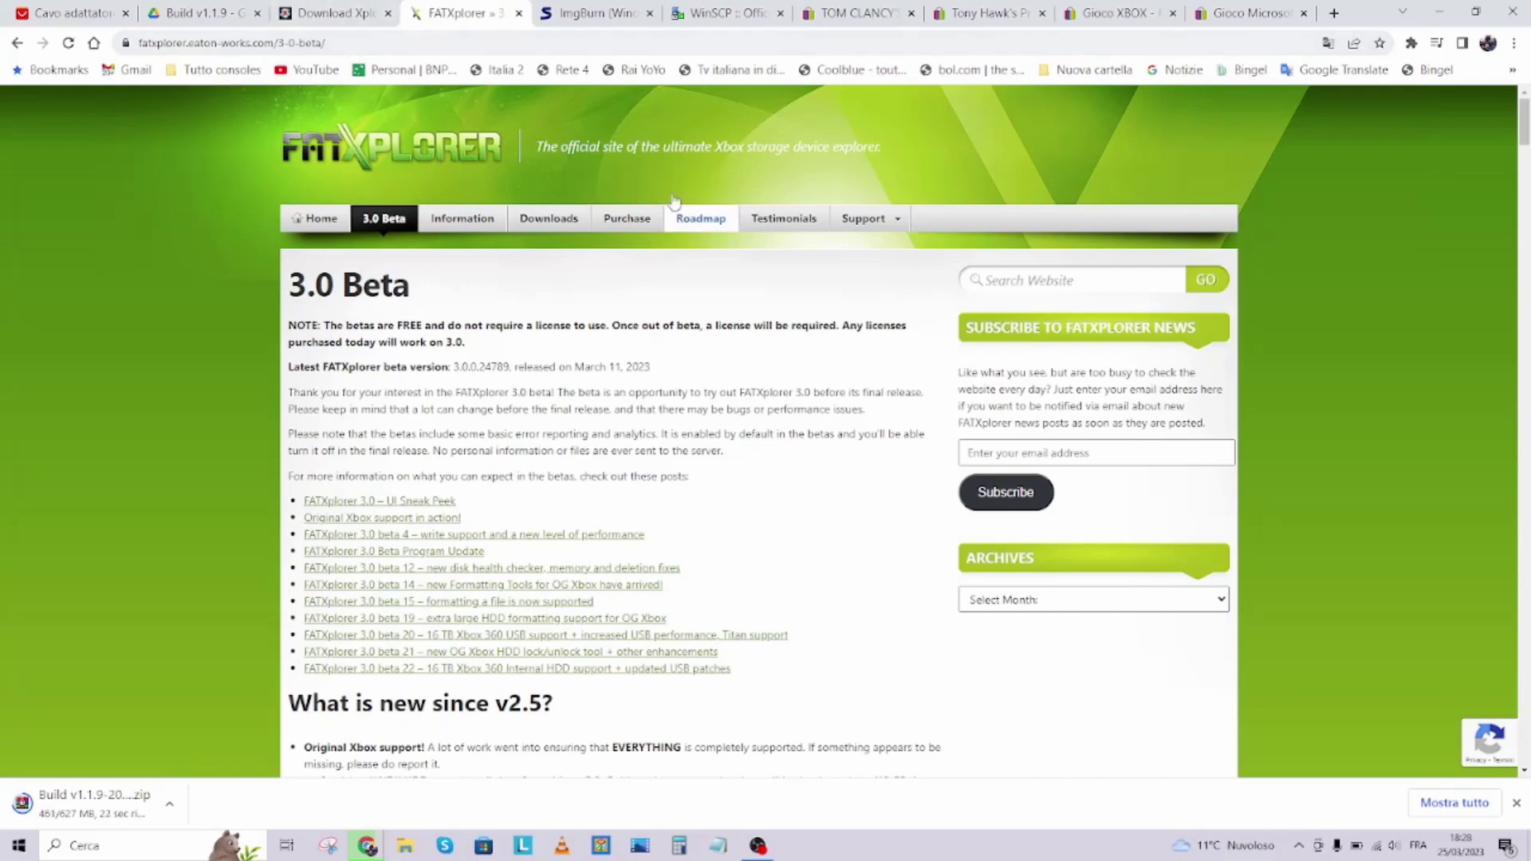
click(331, 13)
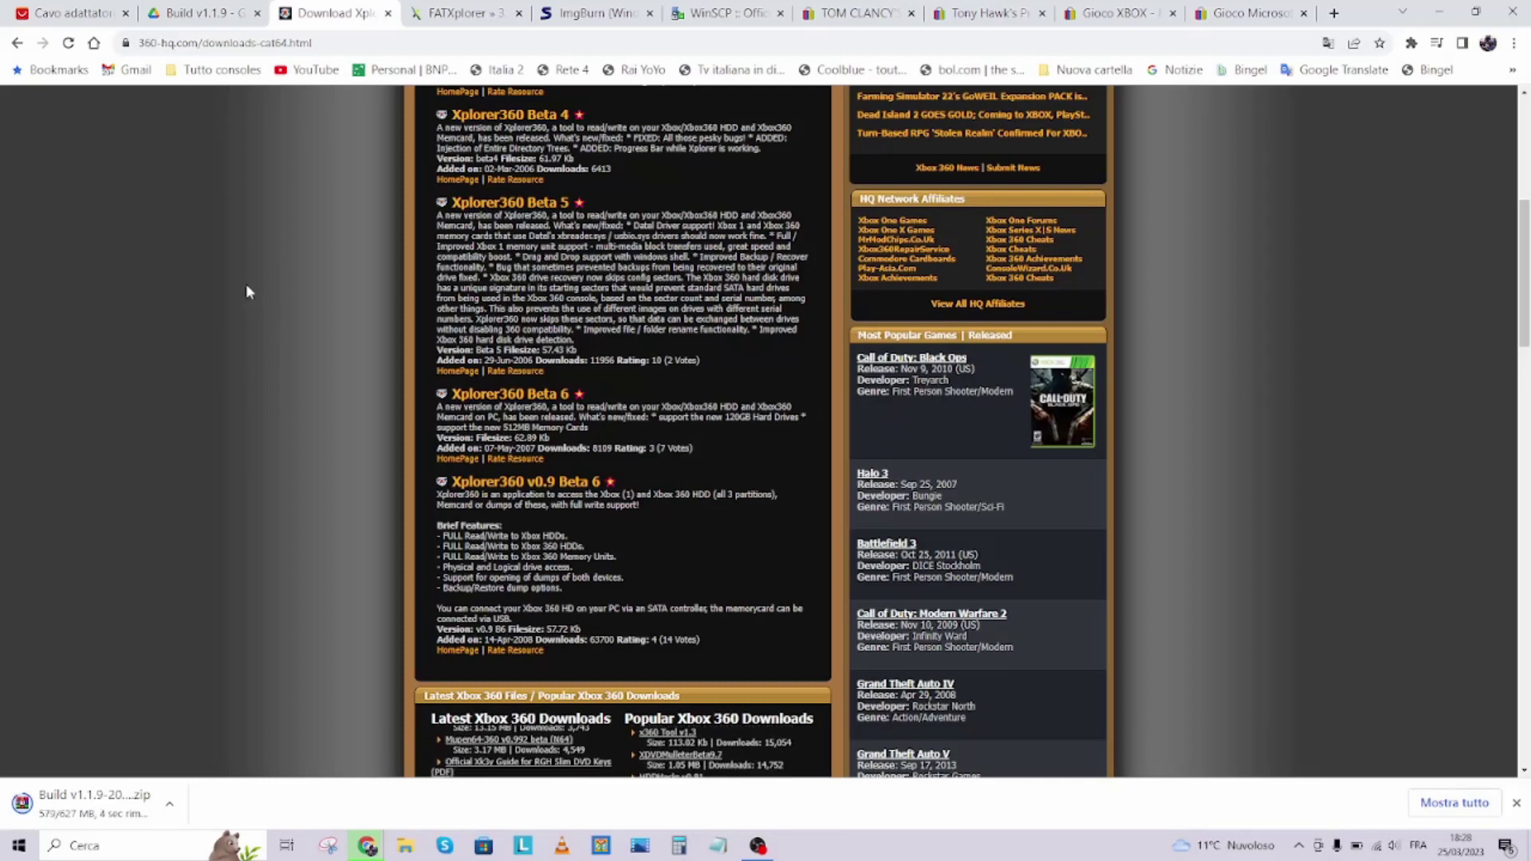
click(204, 10)
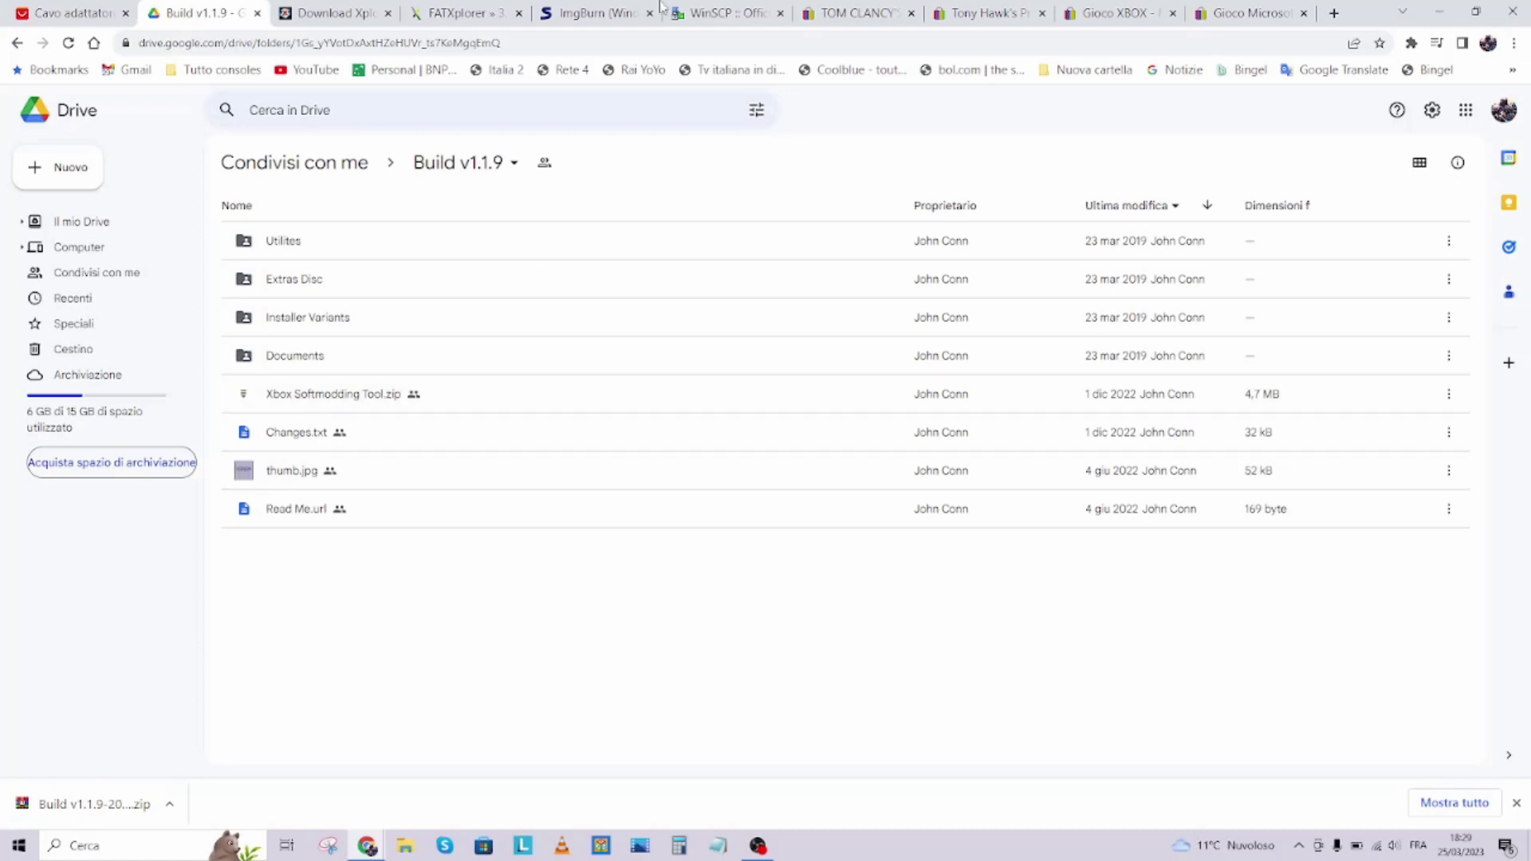
click(597, 14)
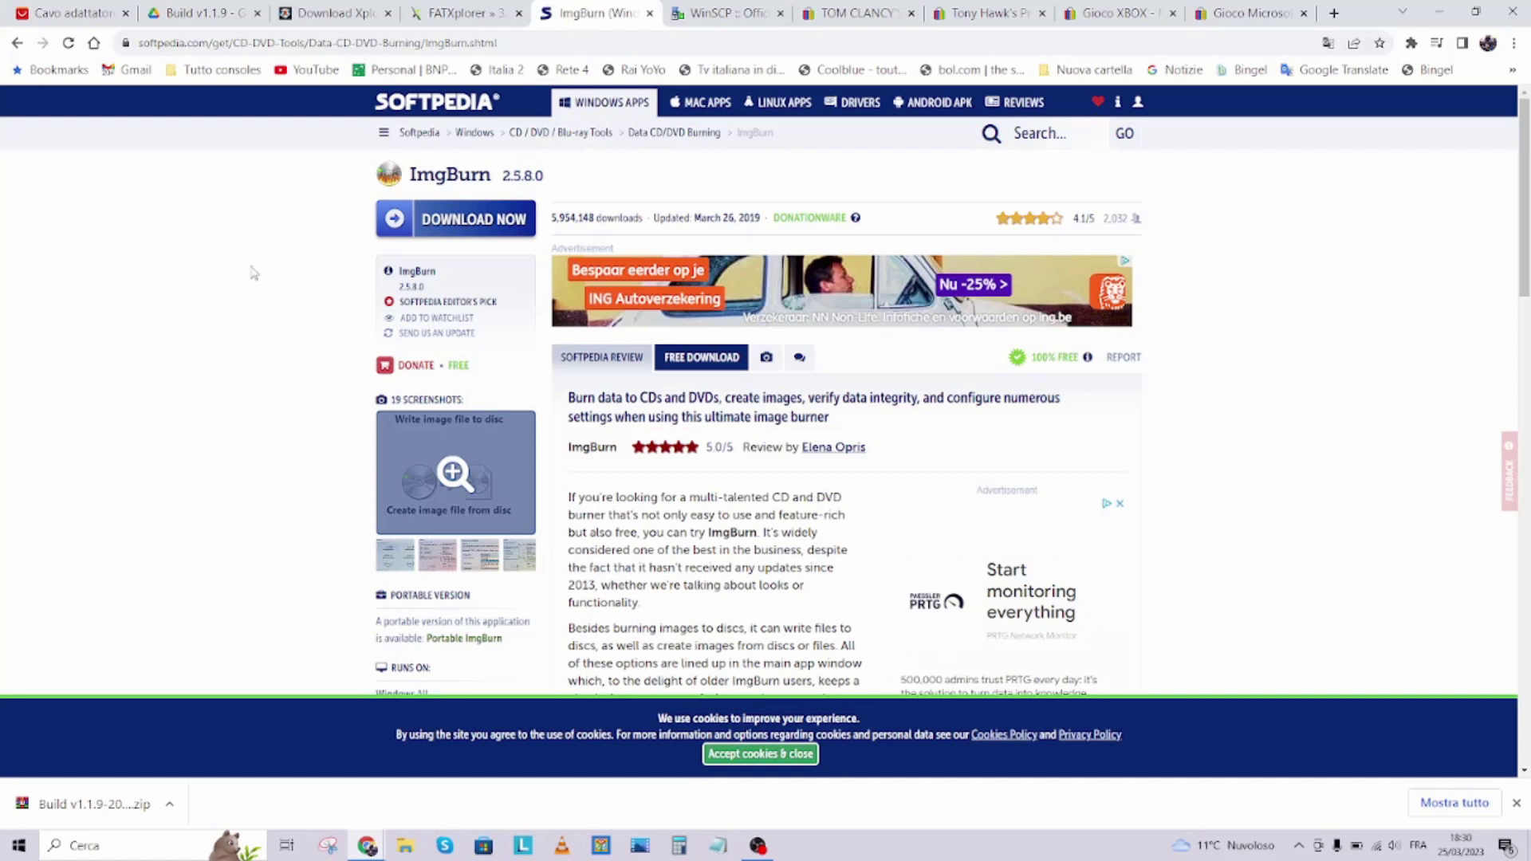
click(709, 12)
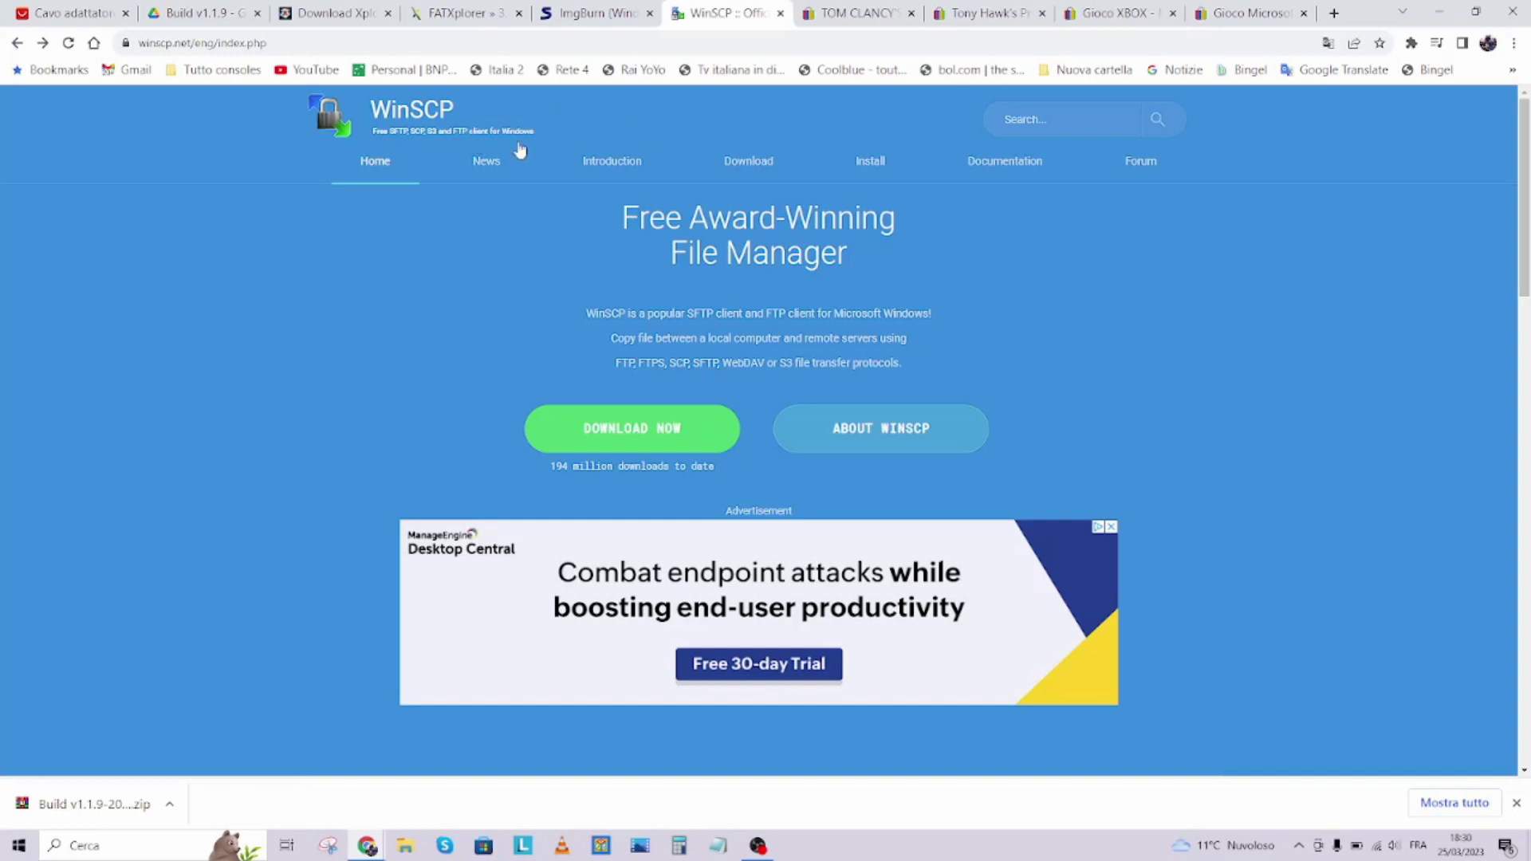
Open the Xplorer360 v0.9 Beta 6 download on 360-HQ, complete both download-enabling stages while closing the pop-up sites, and proceed to the download.
click(335, 11)
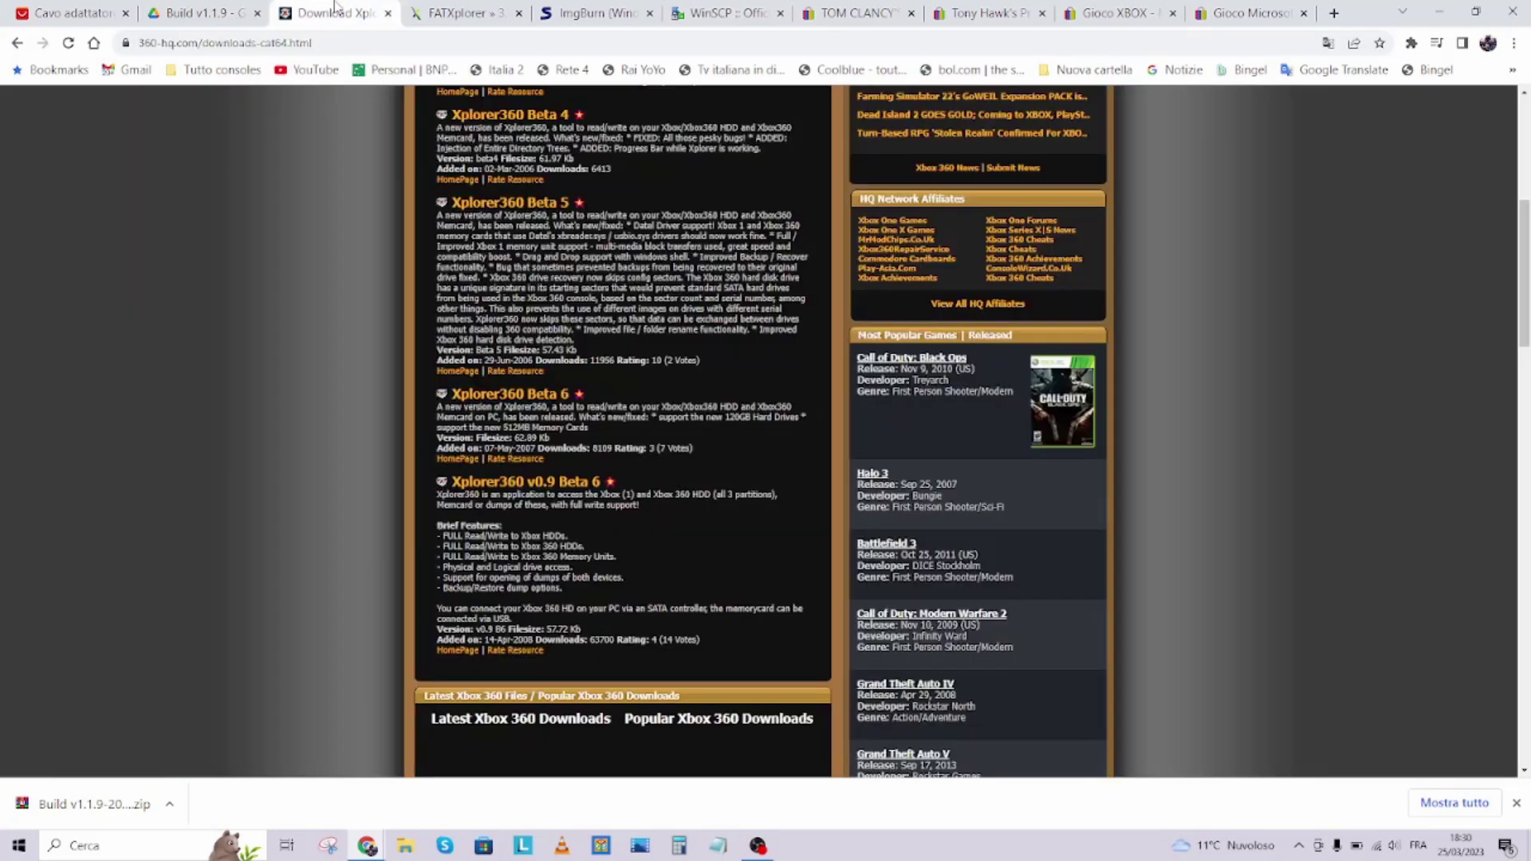
click(520, 483)
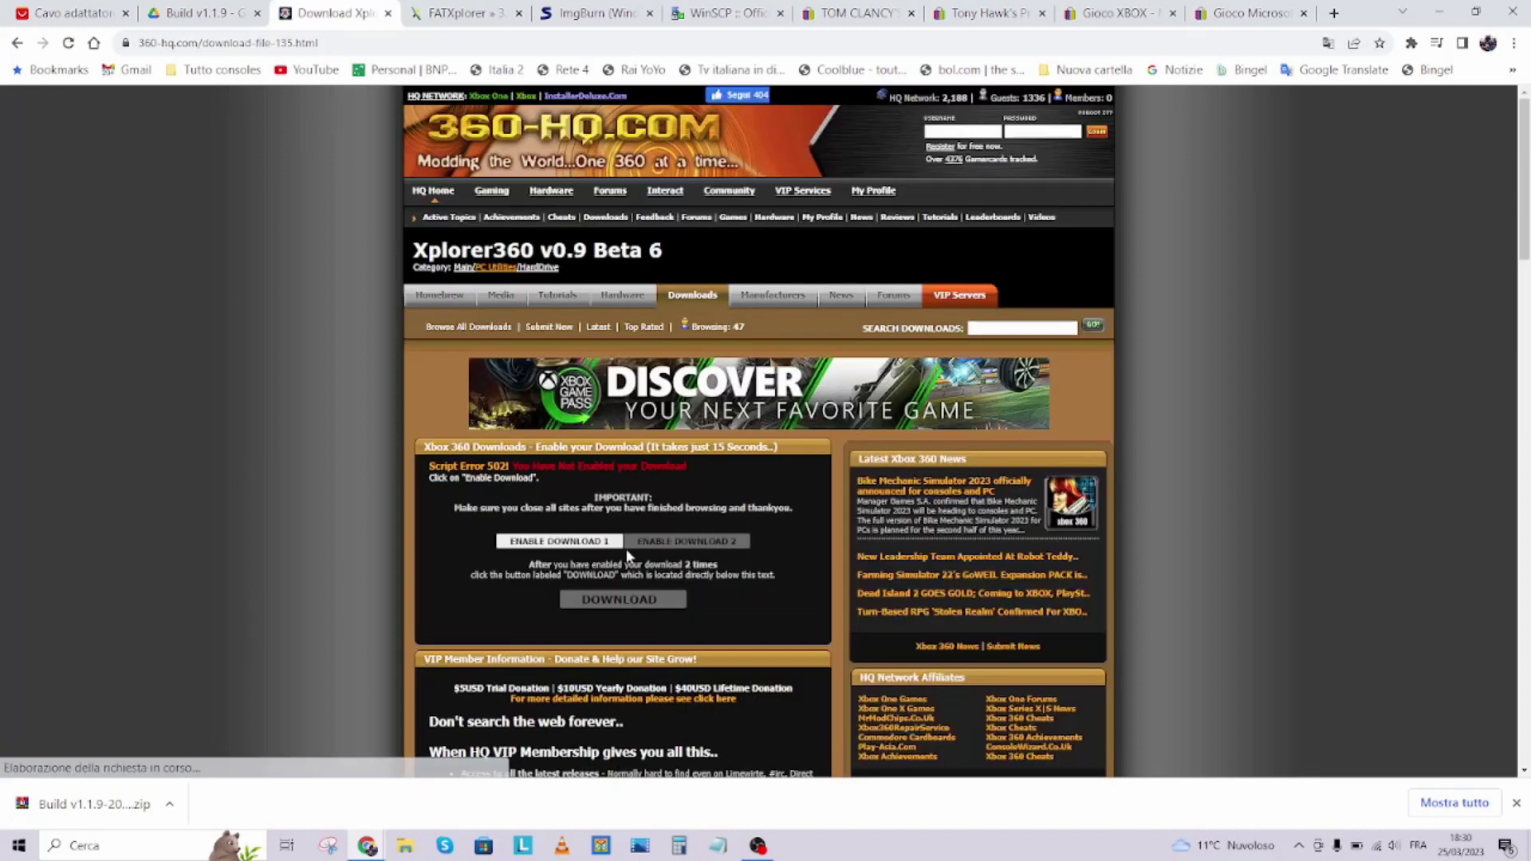
click(545, 542)
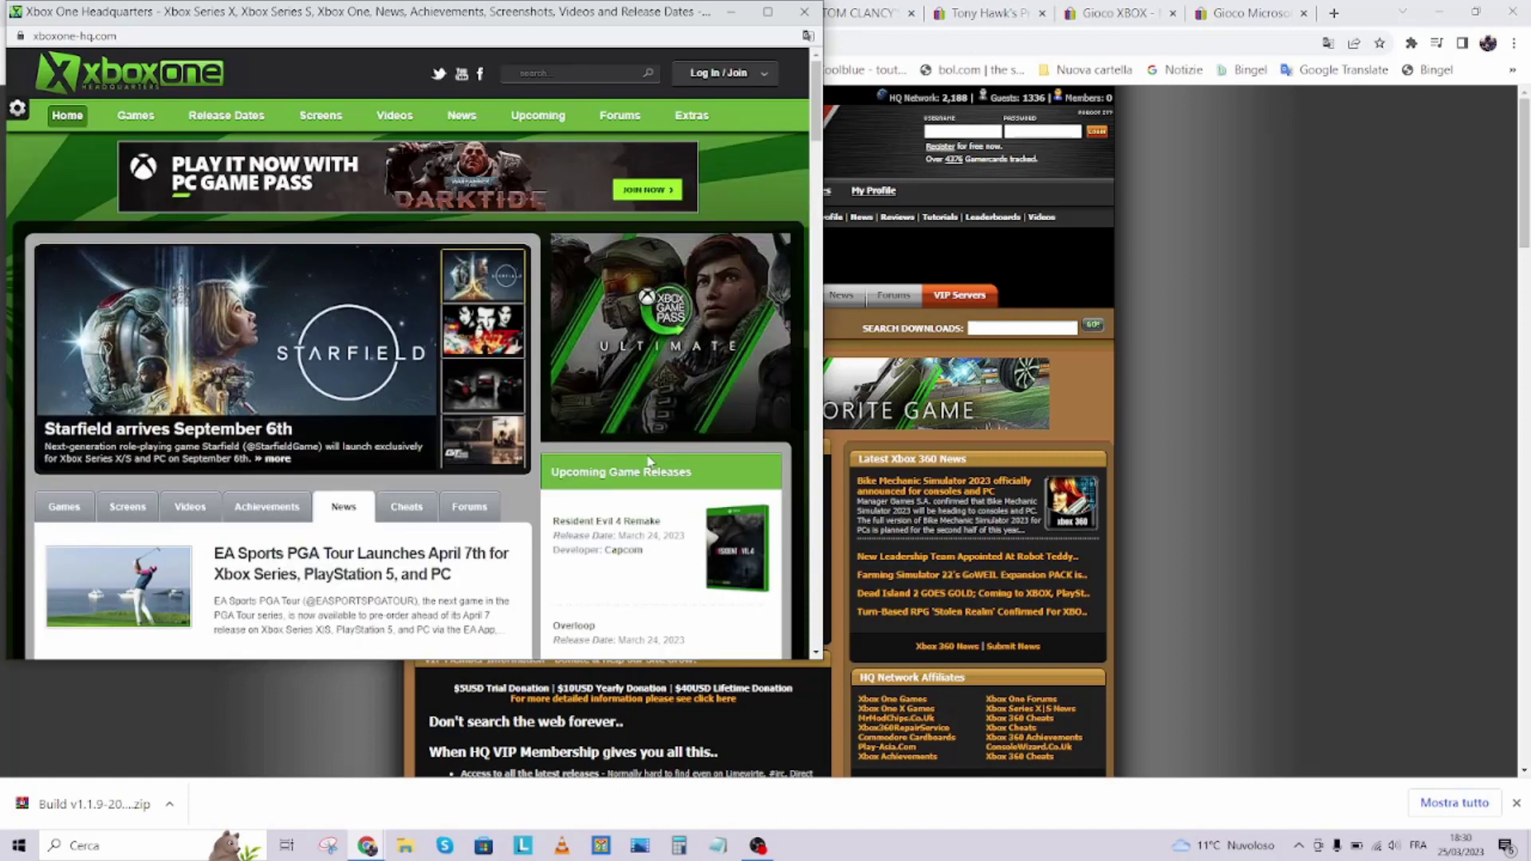
click(804, 12)
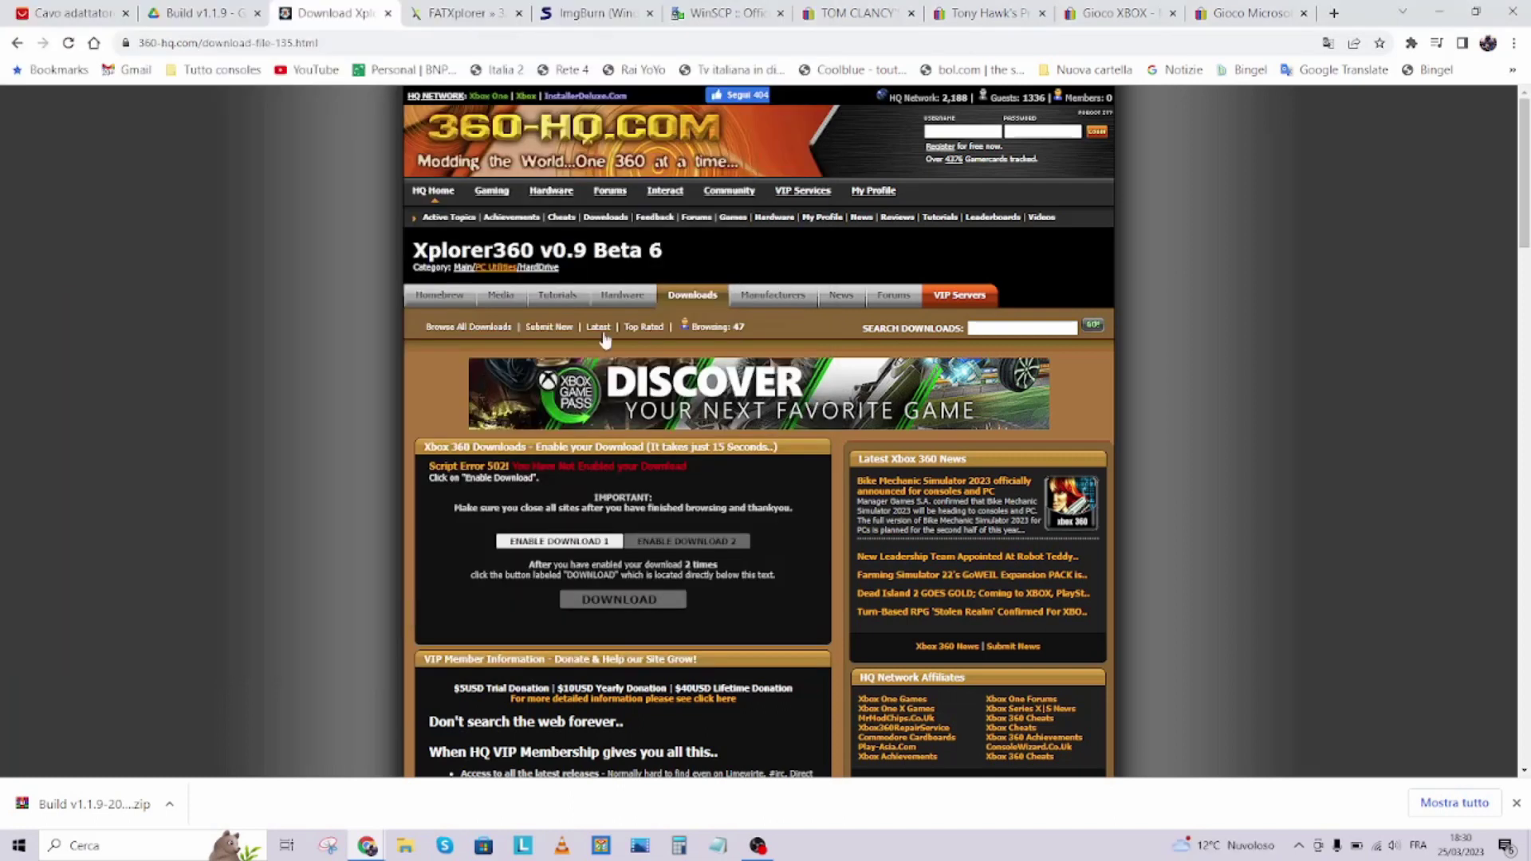
click(712, 547)
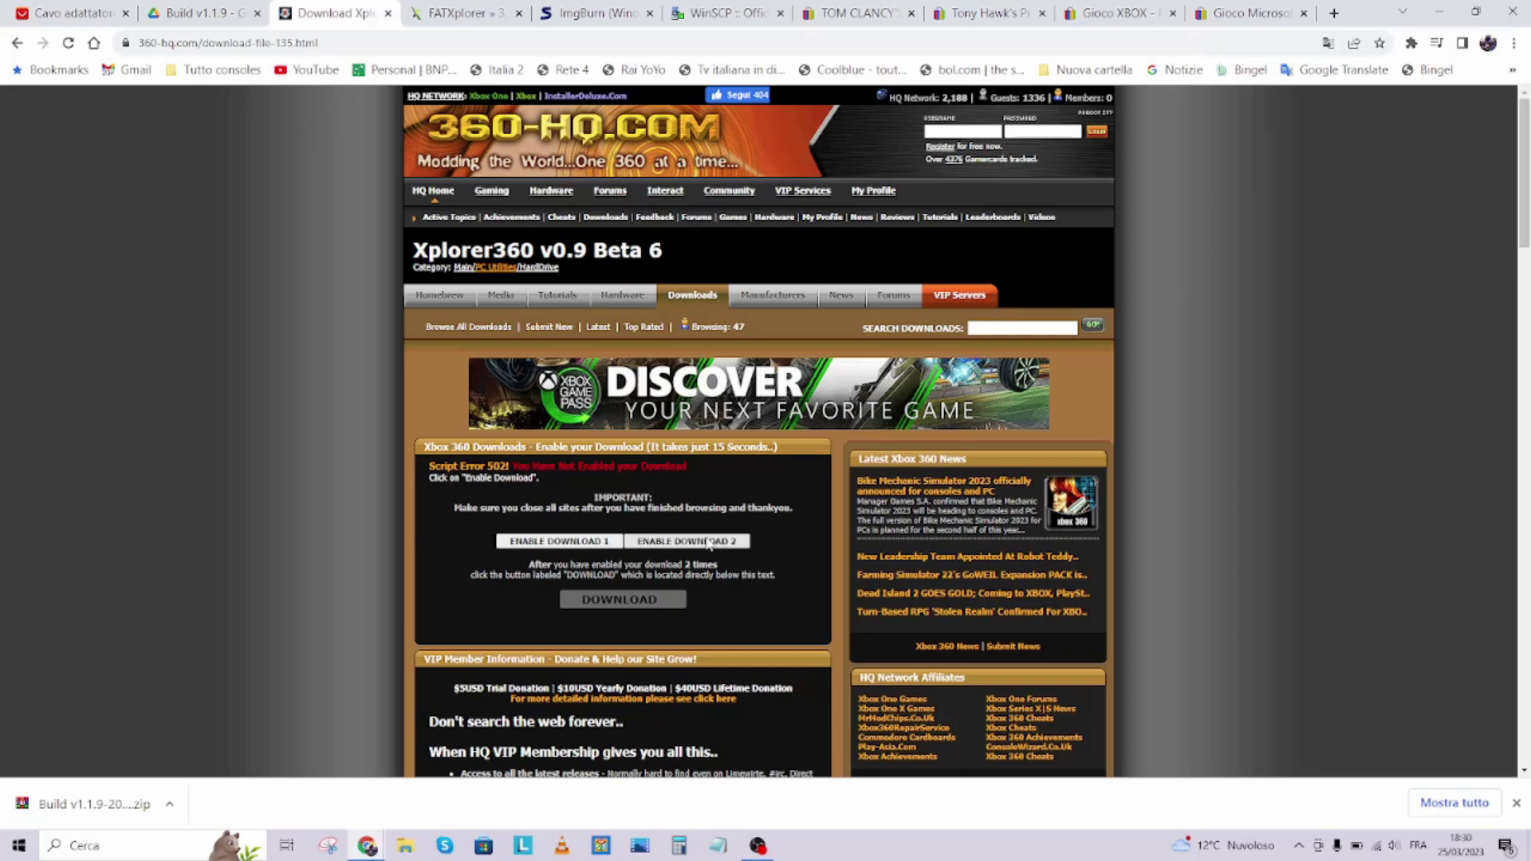
click(687, 547)
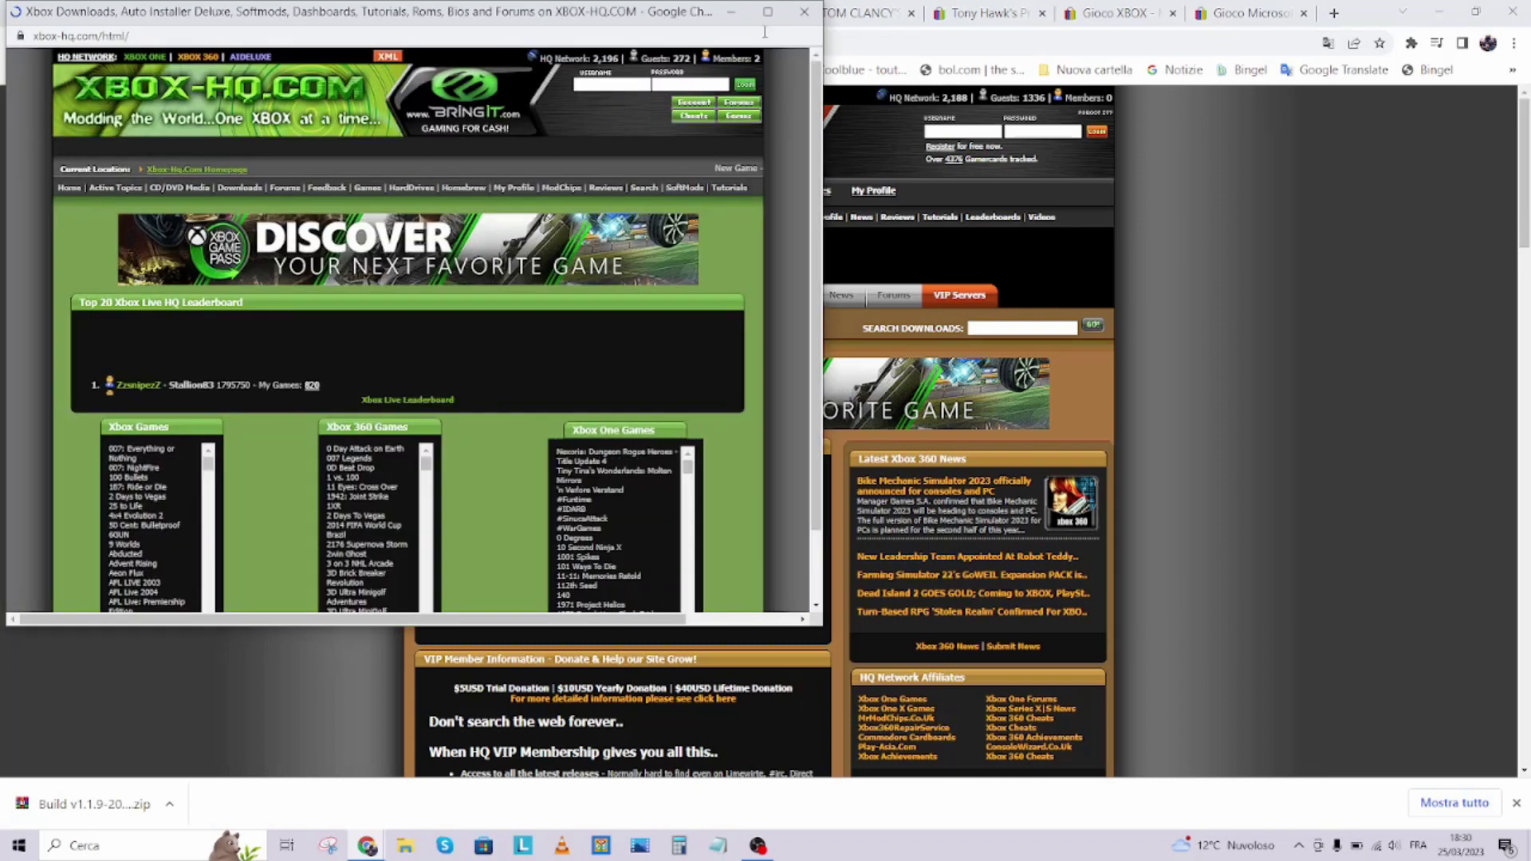
click(803, 11)
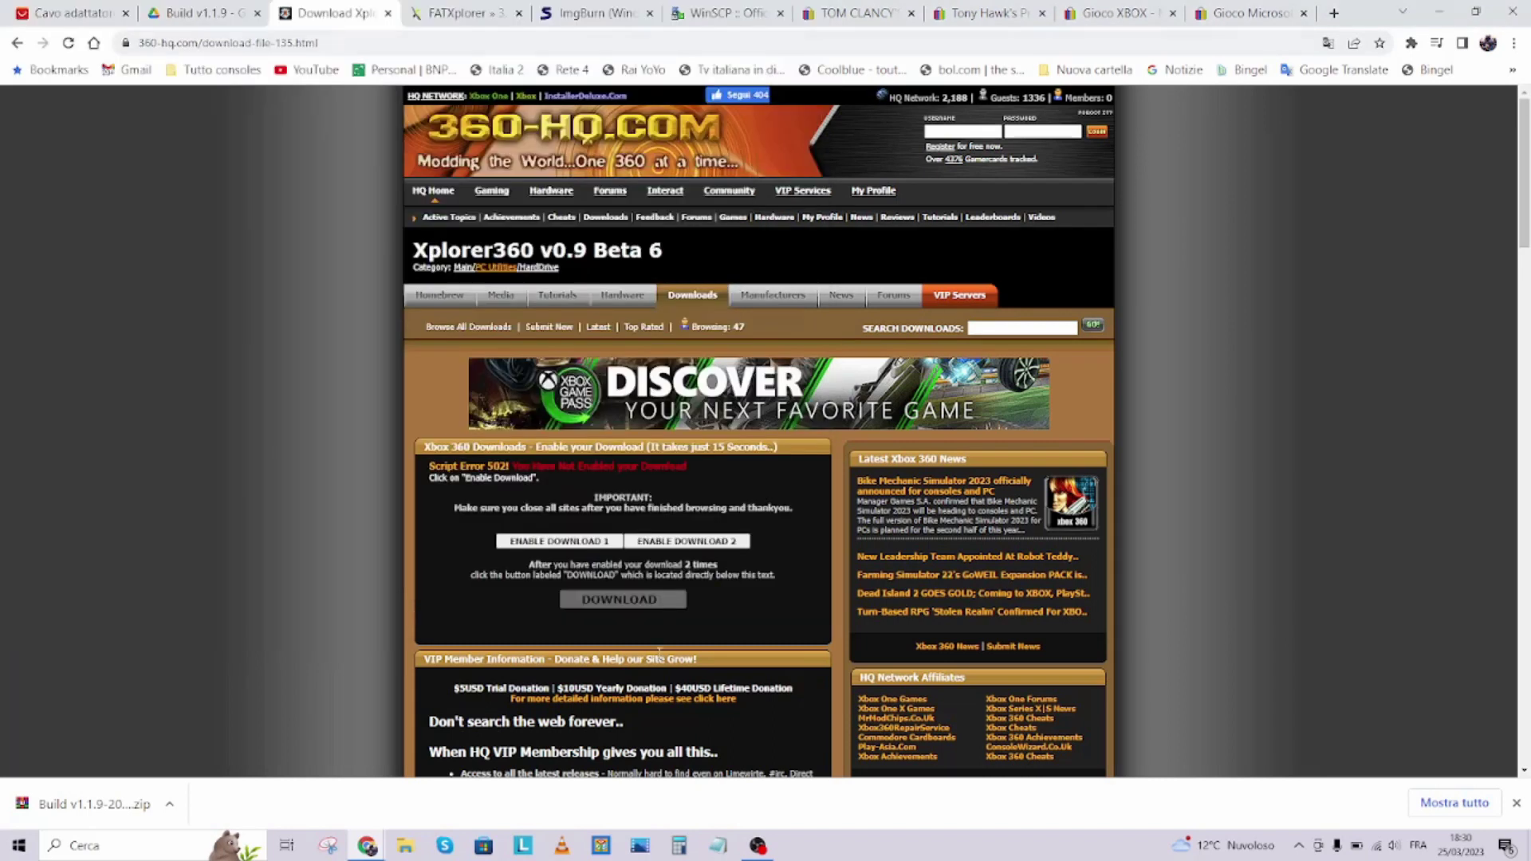
click(598, 542)
click(692, 542)
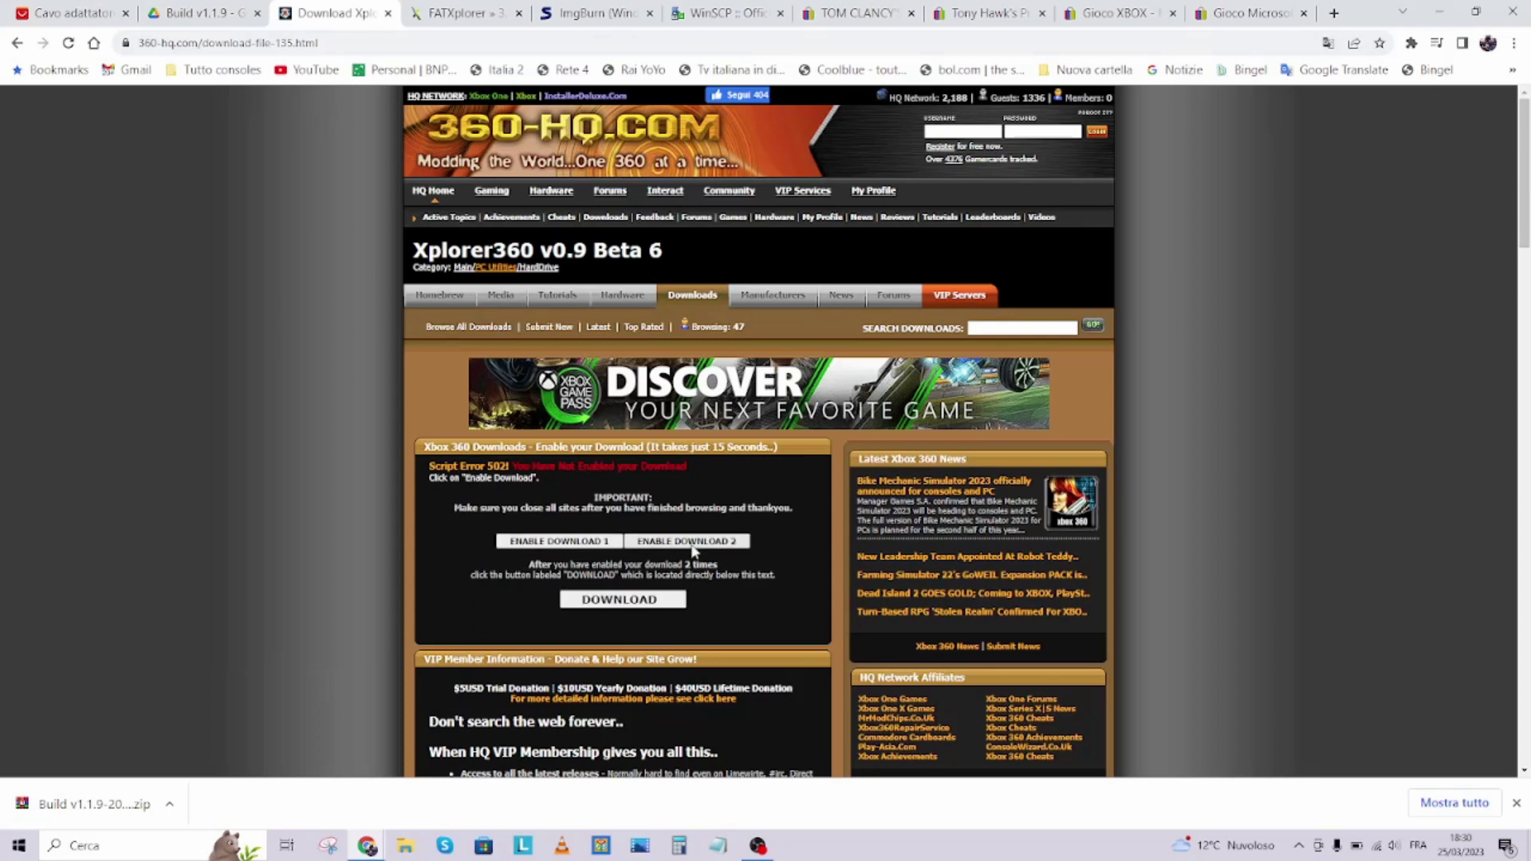
click(618, 604)
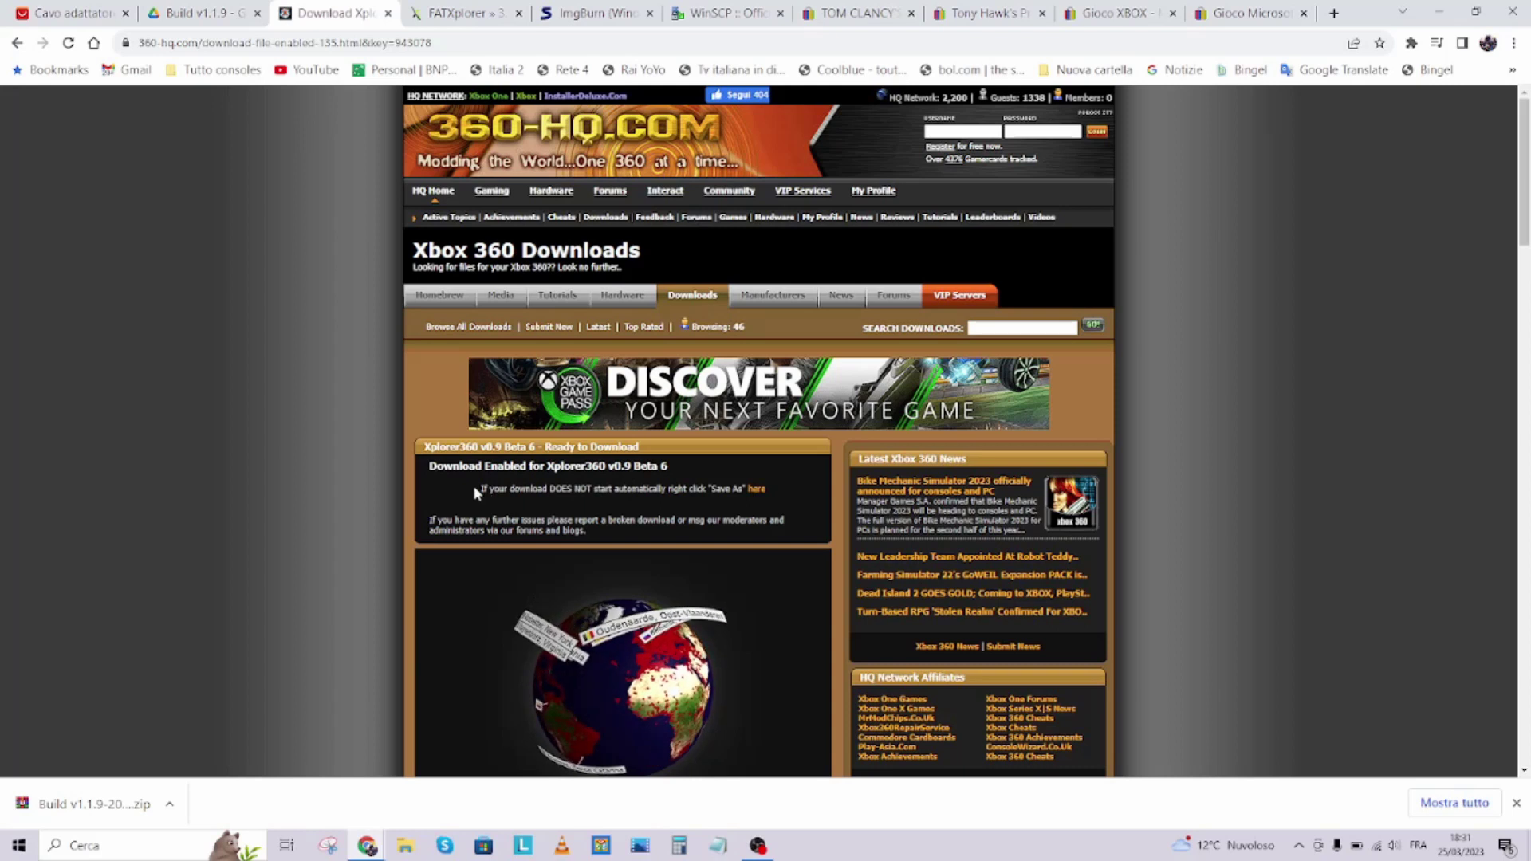
Save the linked Xplorer360.beta6.zip in the Download folder and keep the file the browser blocked.
click(758, 490)
right_click(758, 493)
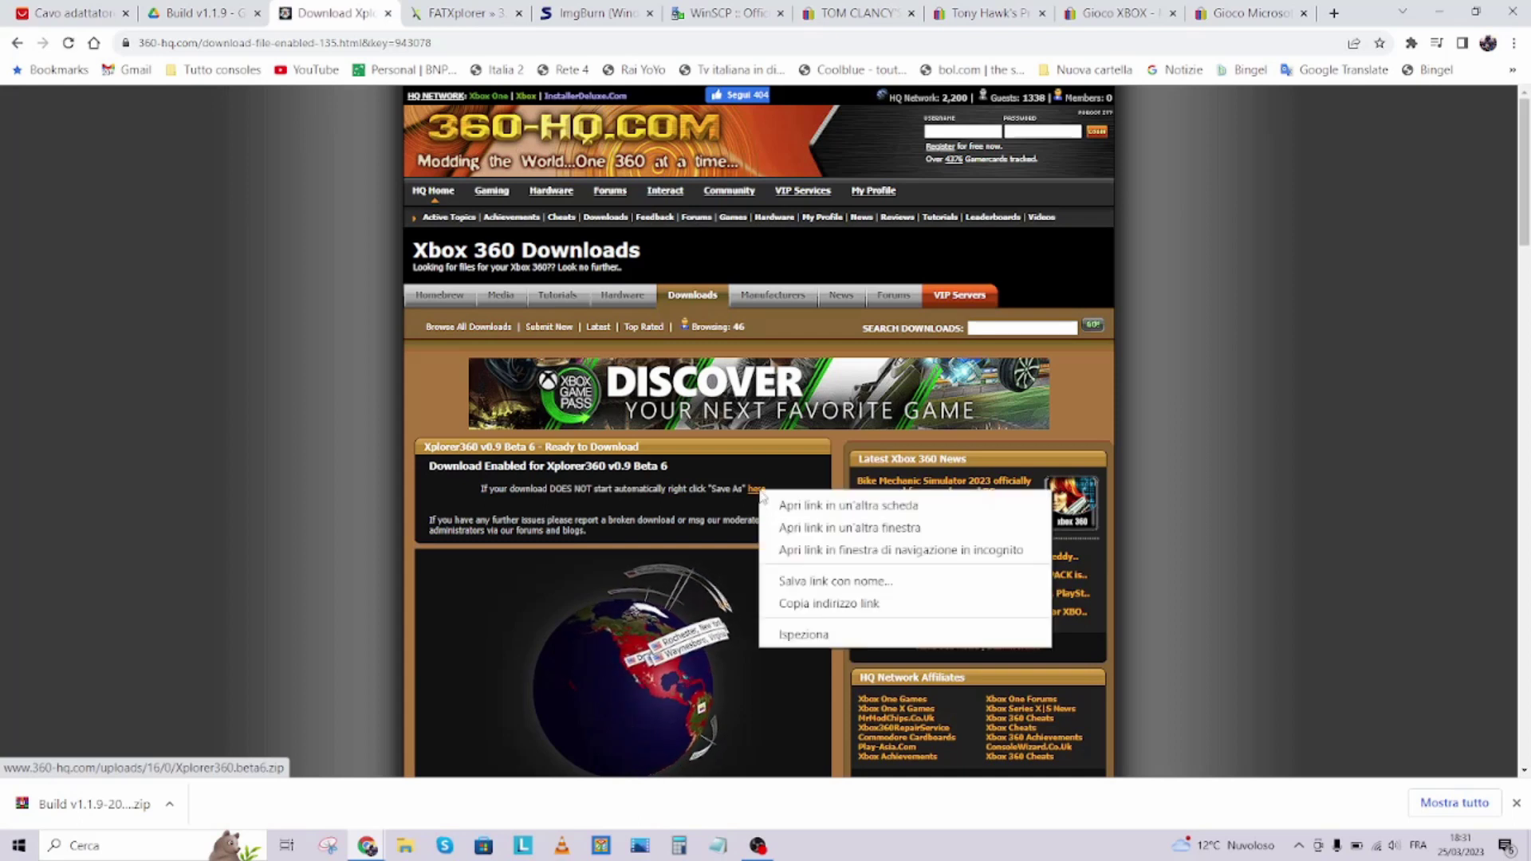
click(861, 583)
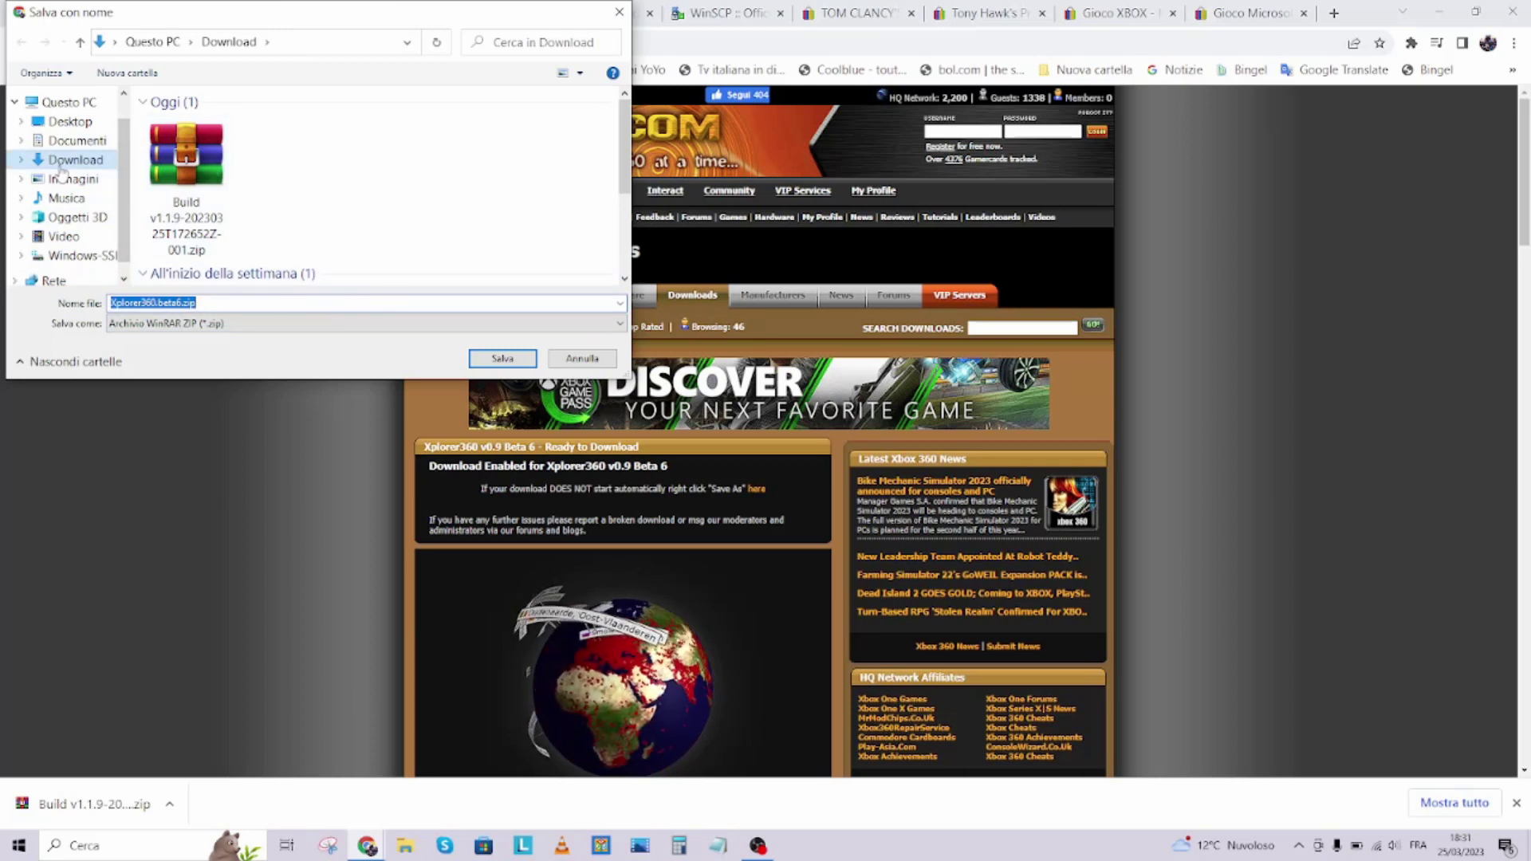
click(509, 359)
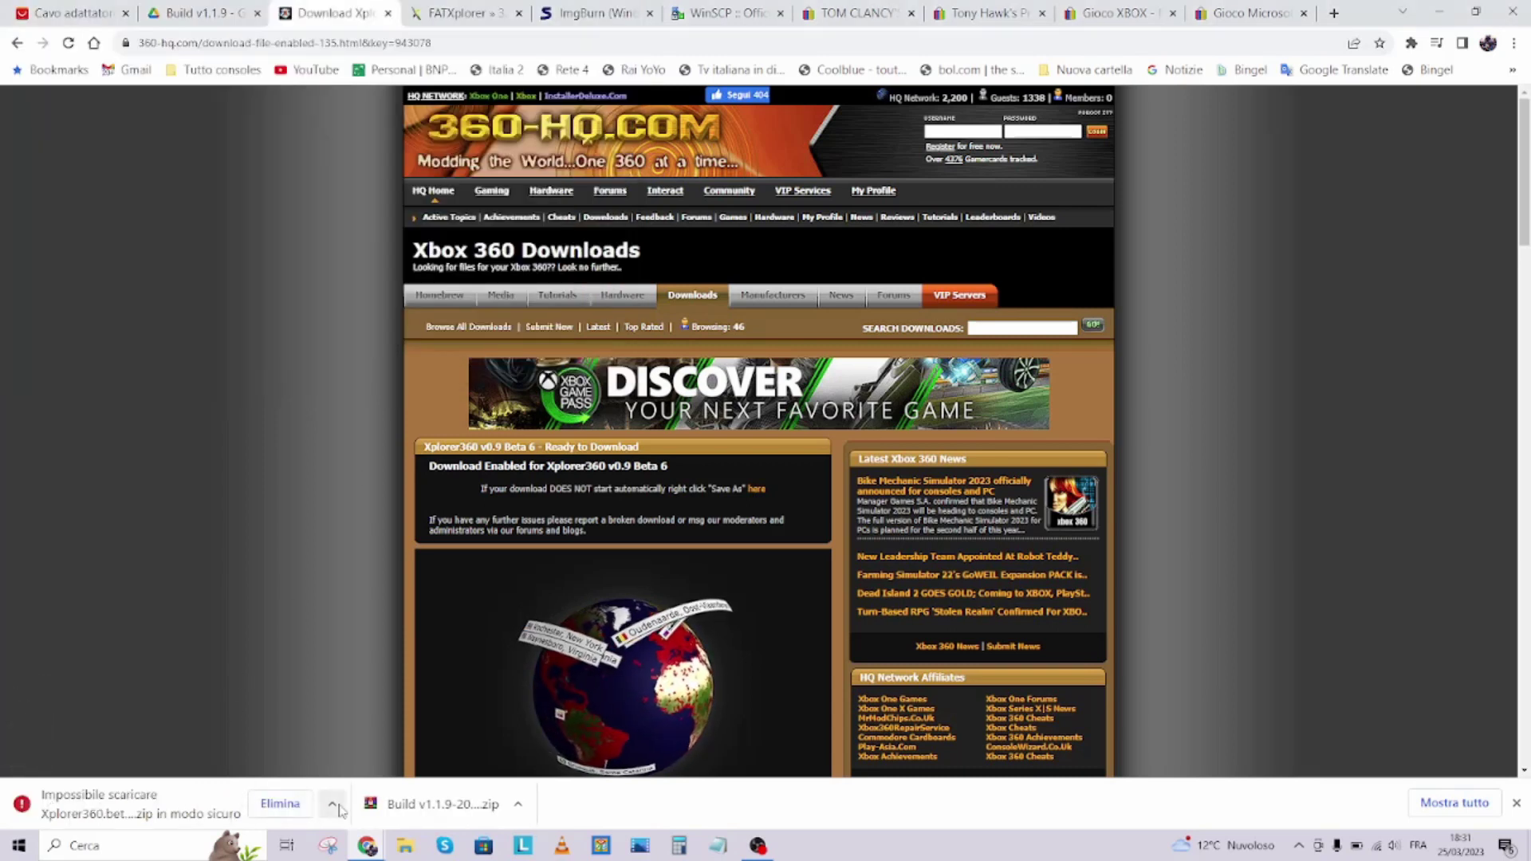
click(333, 806)
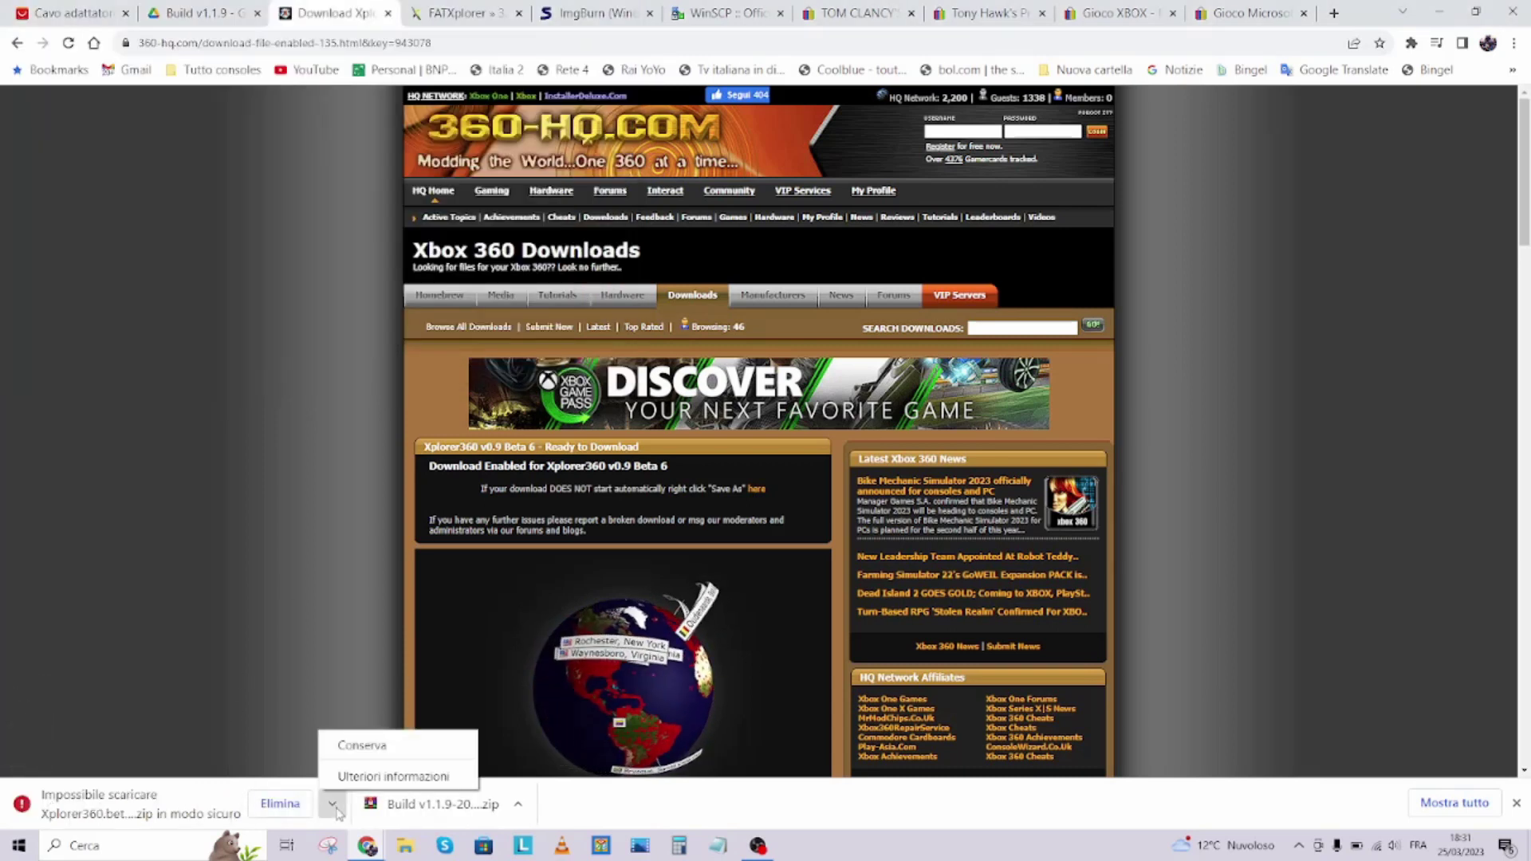
click(355, 751)
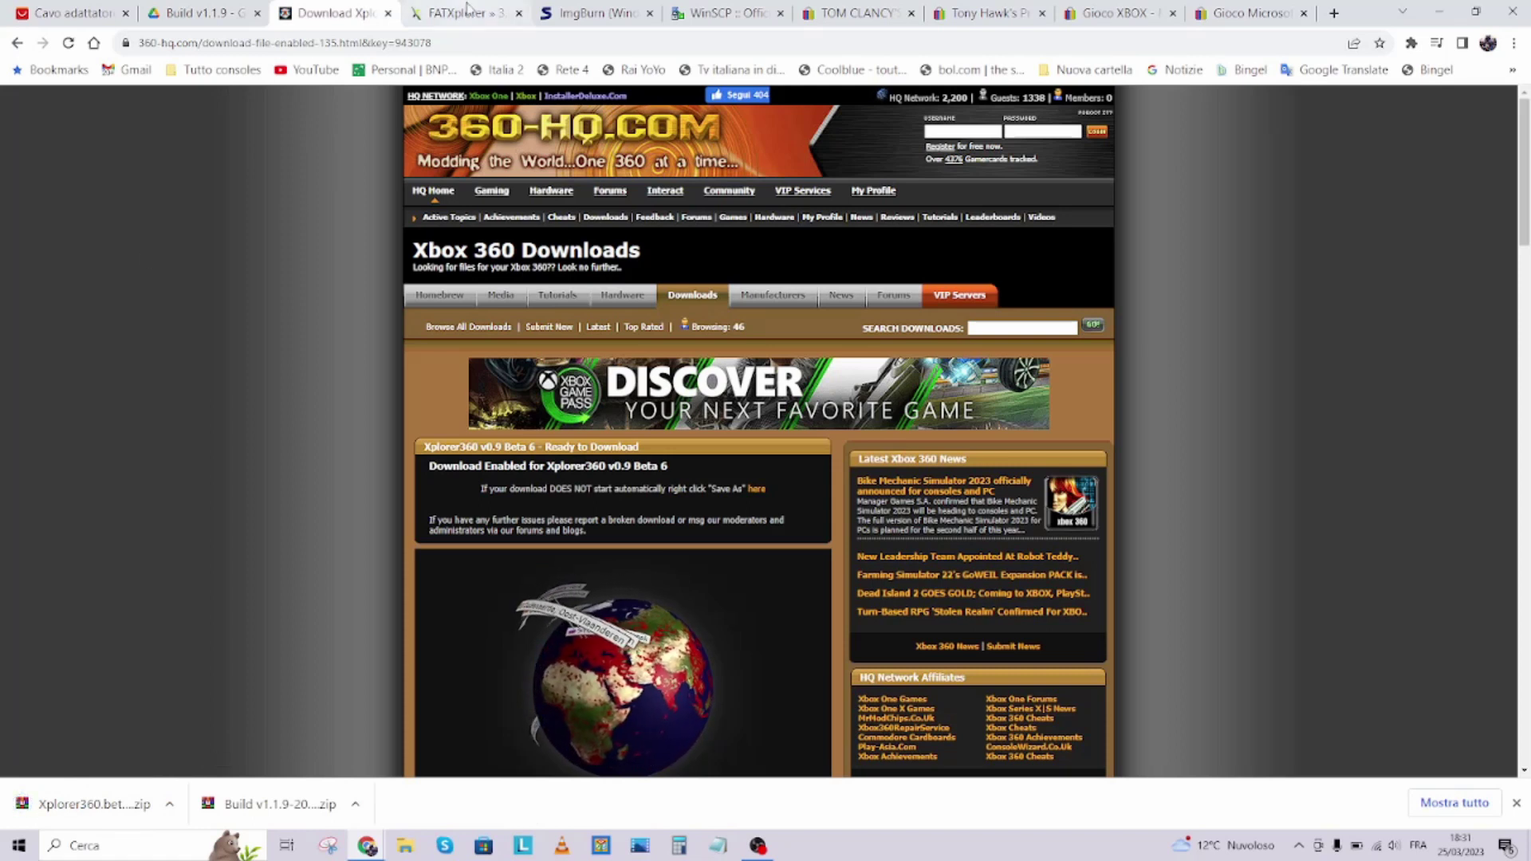
Revisit the FATXplorer and ImgBurn pages and open the WinSCP download page from its website.
click(487, 14)
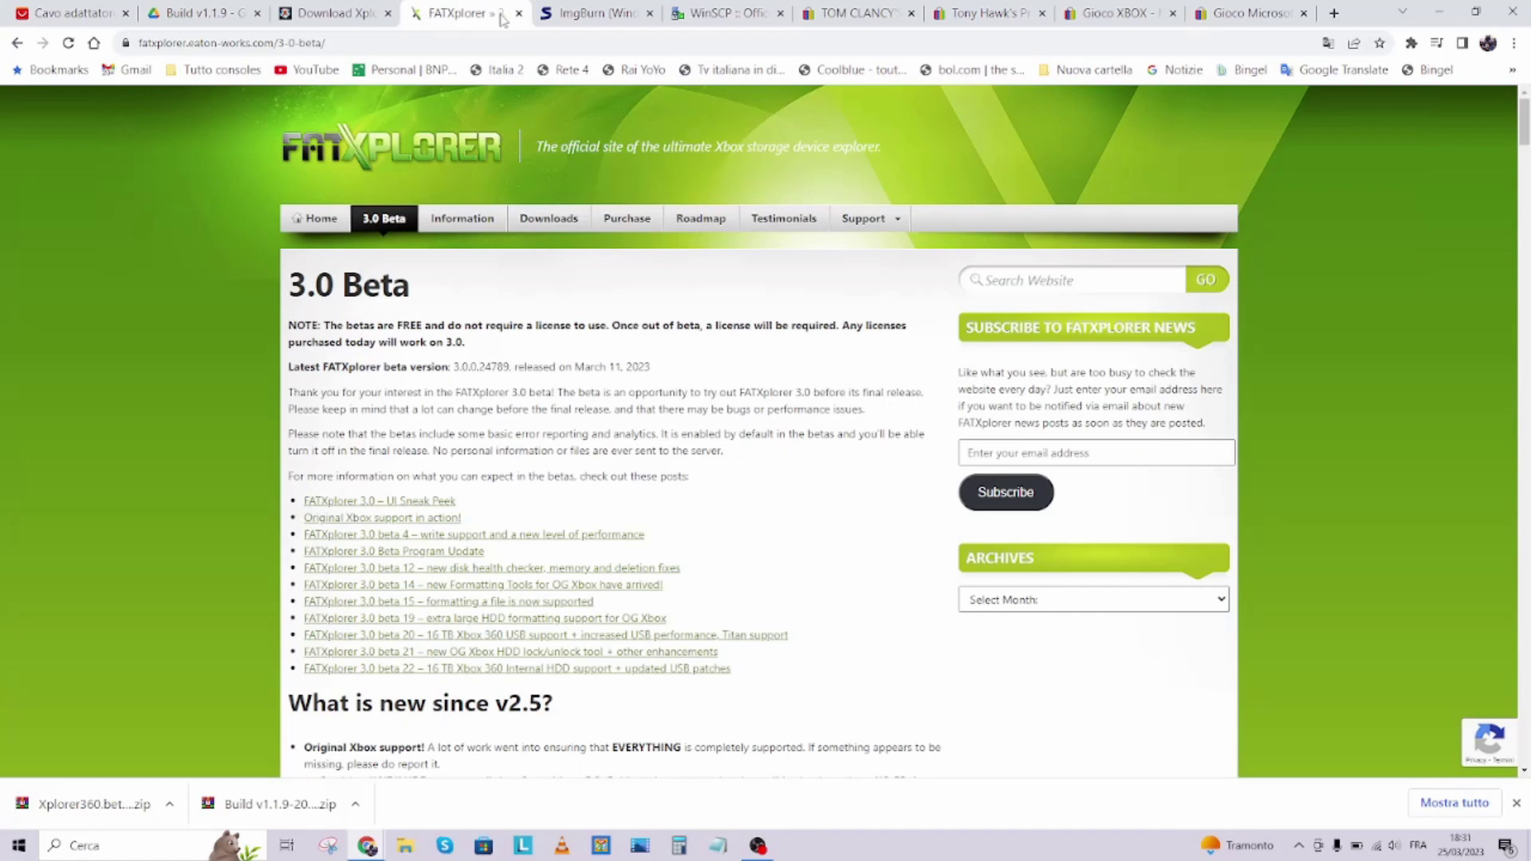
click(593, 16)
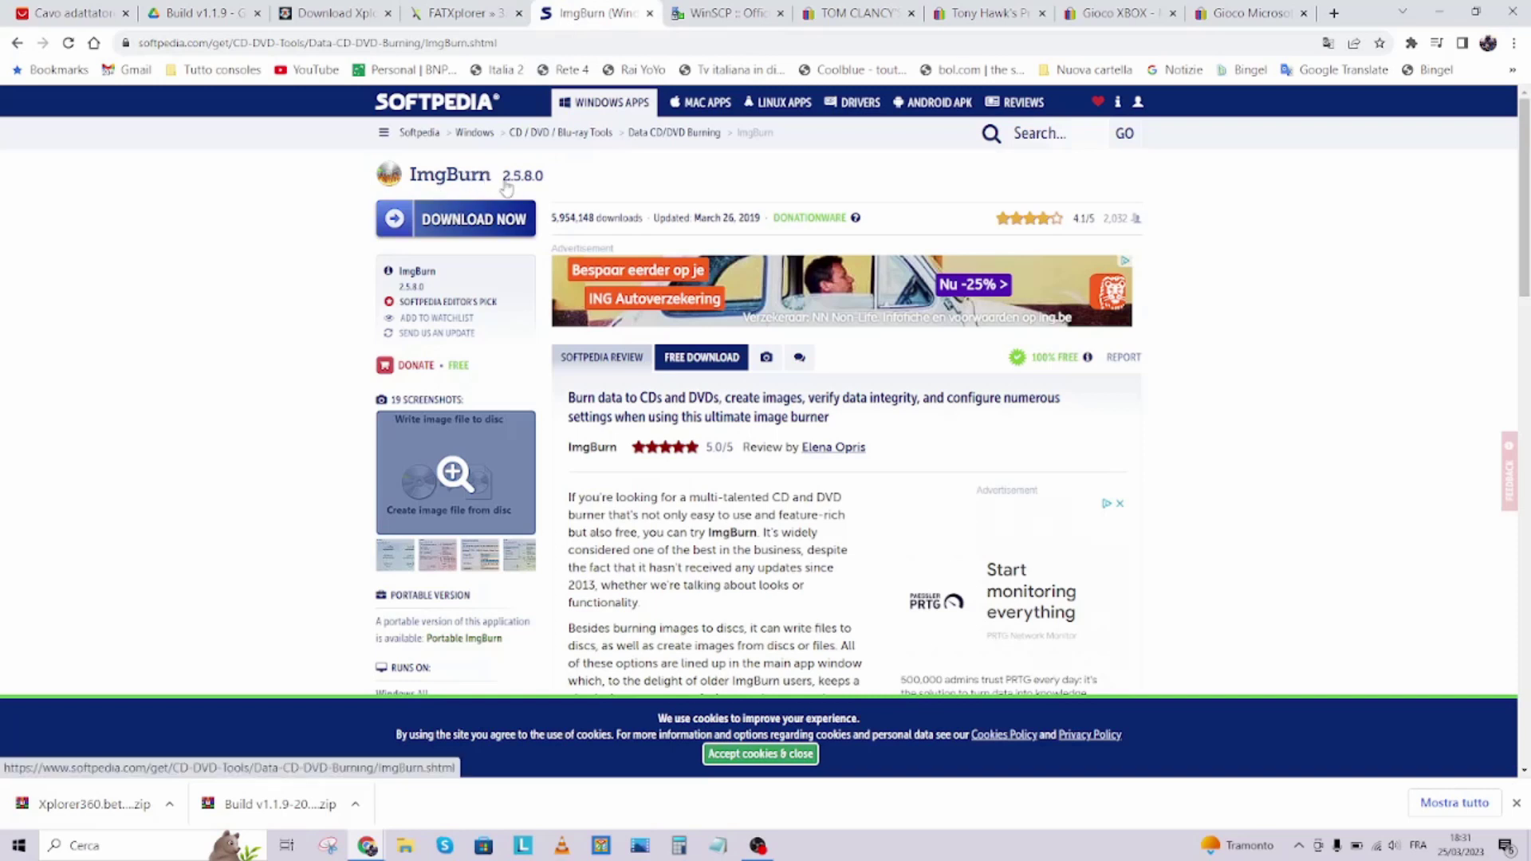
click(685, 18)
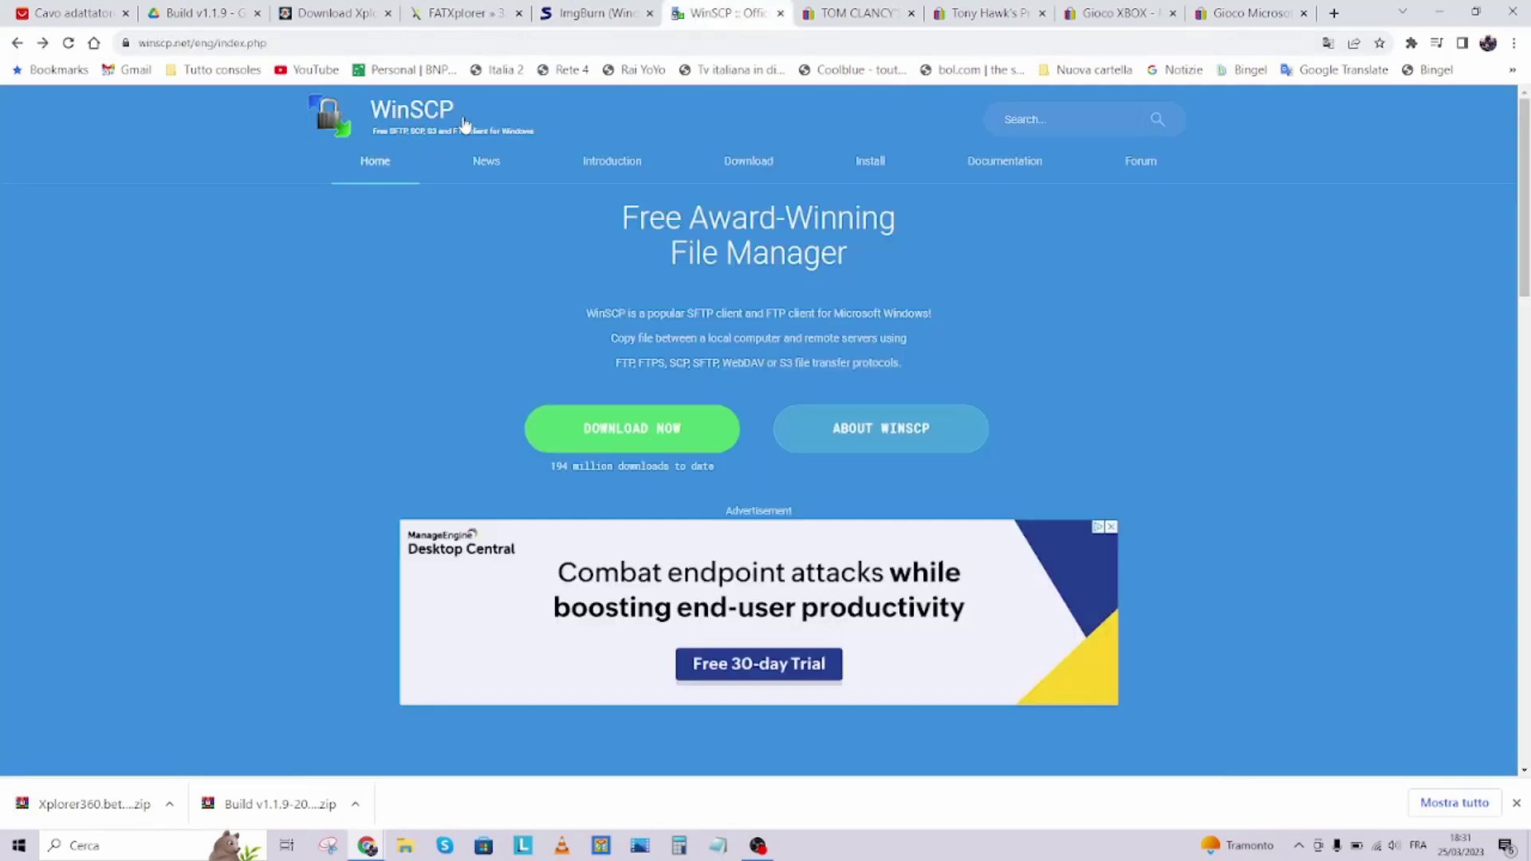
click(624, 437)
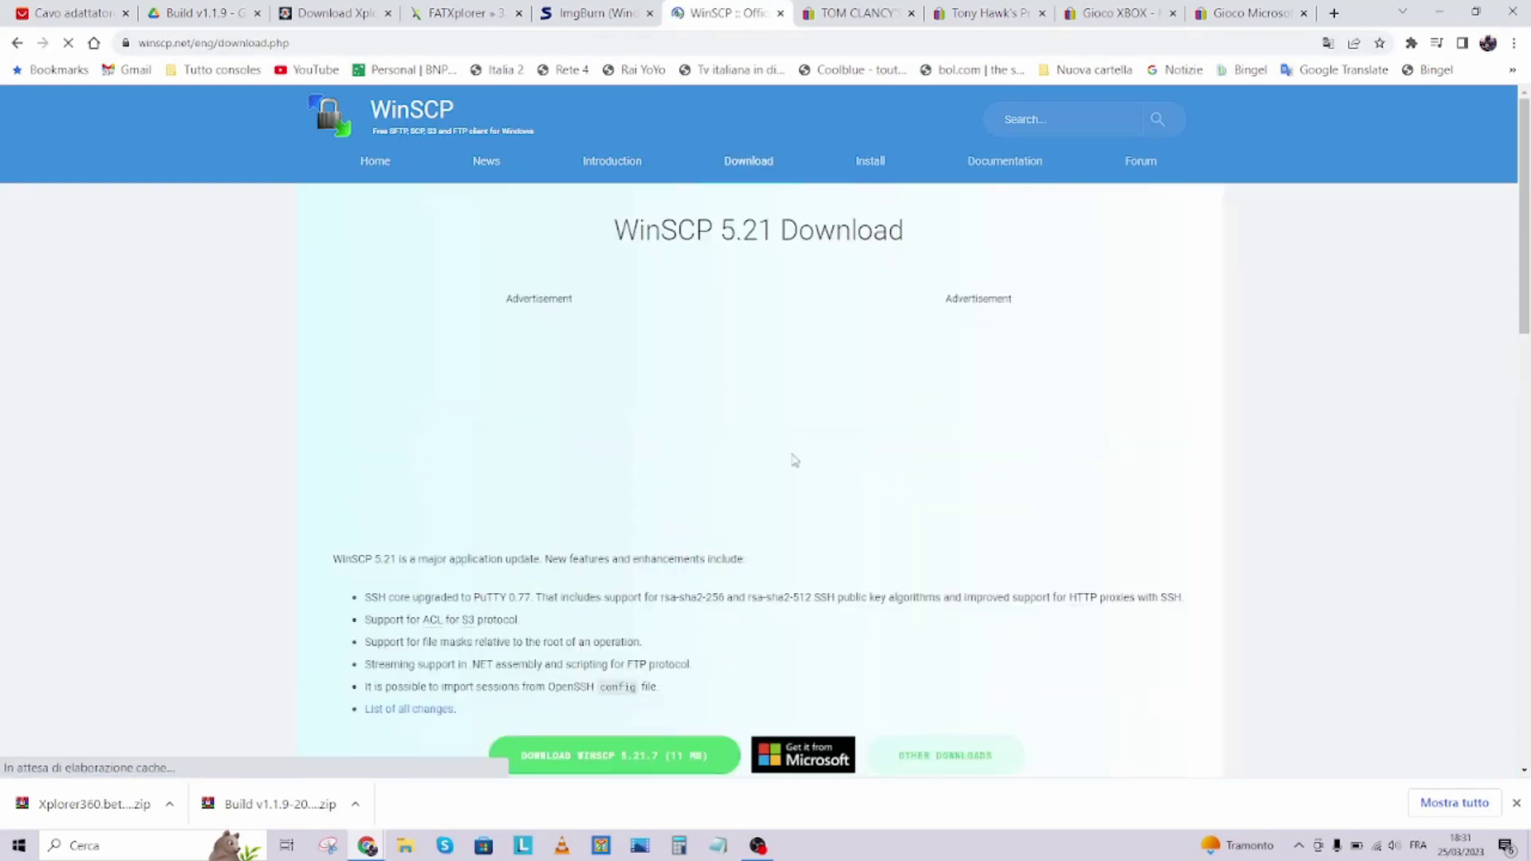
Download the WinSCP 5.21.7 setup file and minimize the browser.
scroll(785, 447, down, 2)
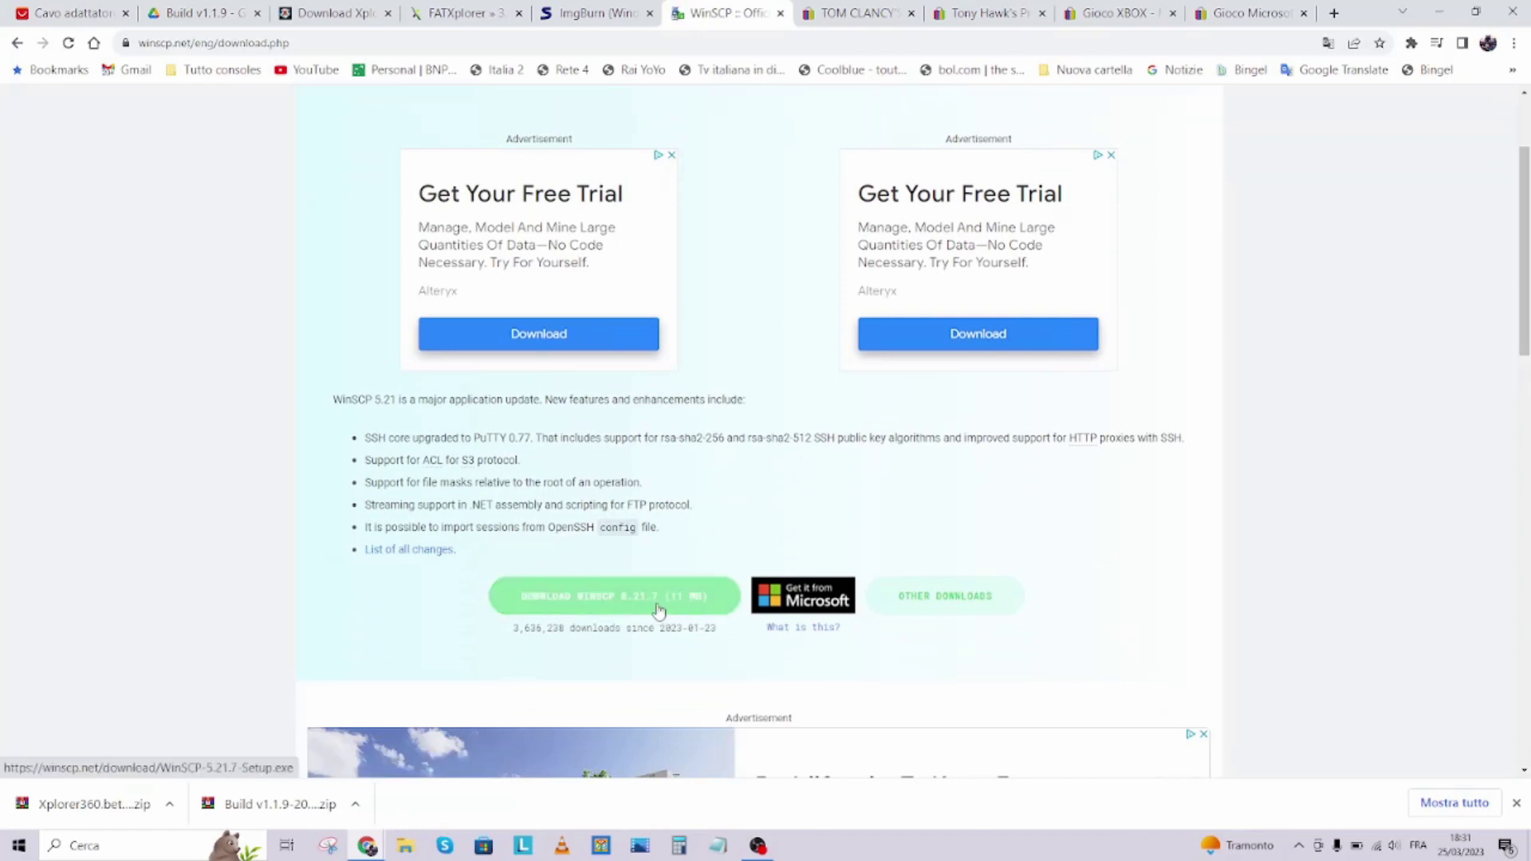
click(555, 609)
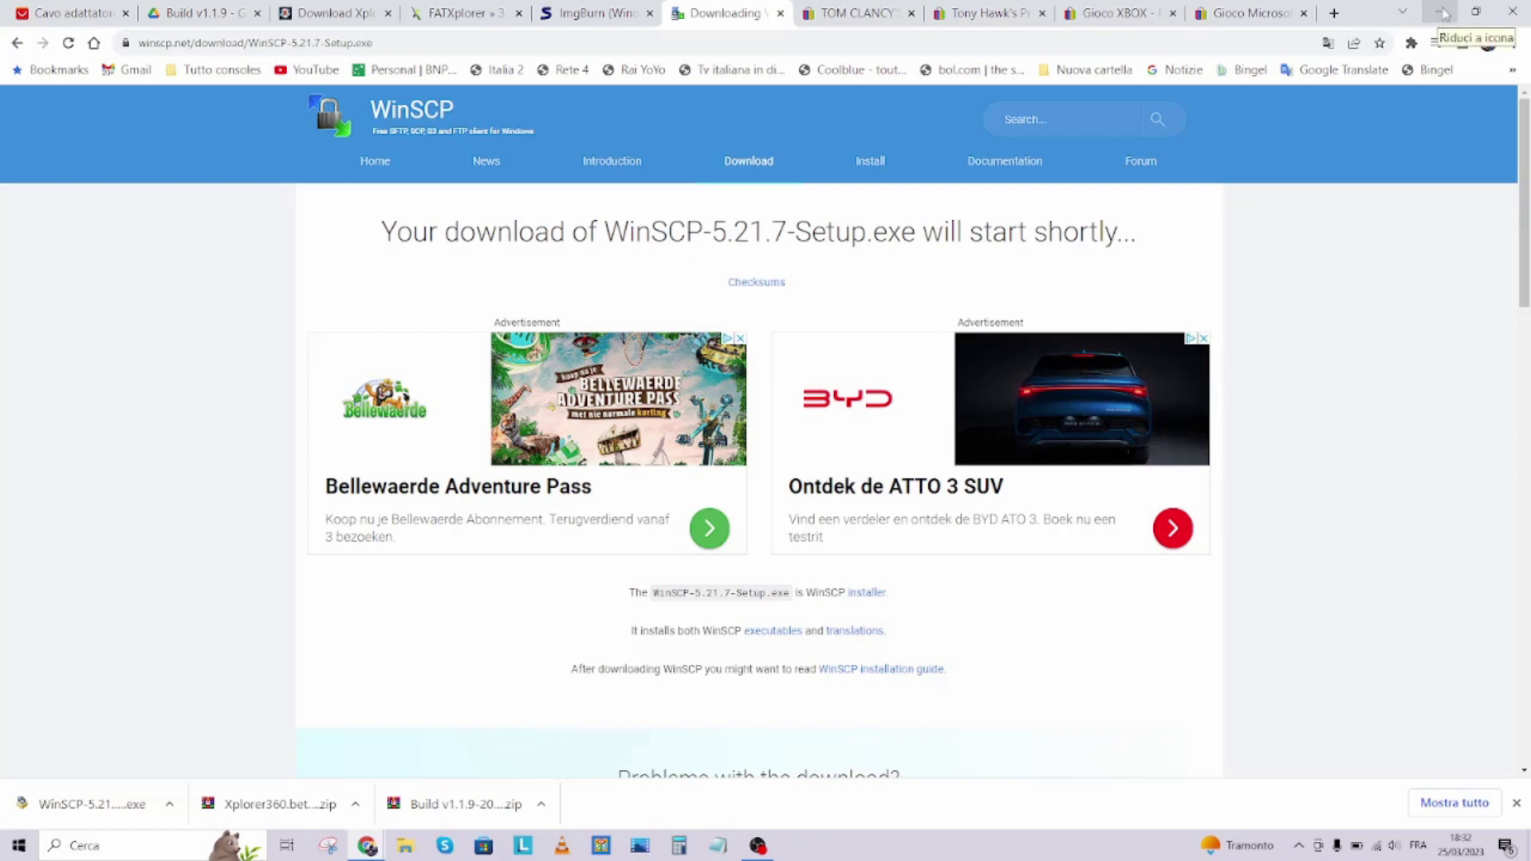
click(1441, 17)
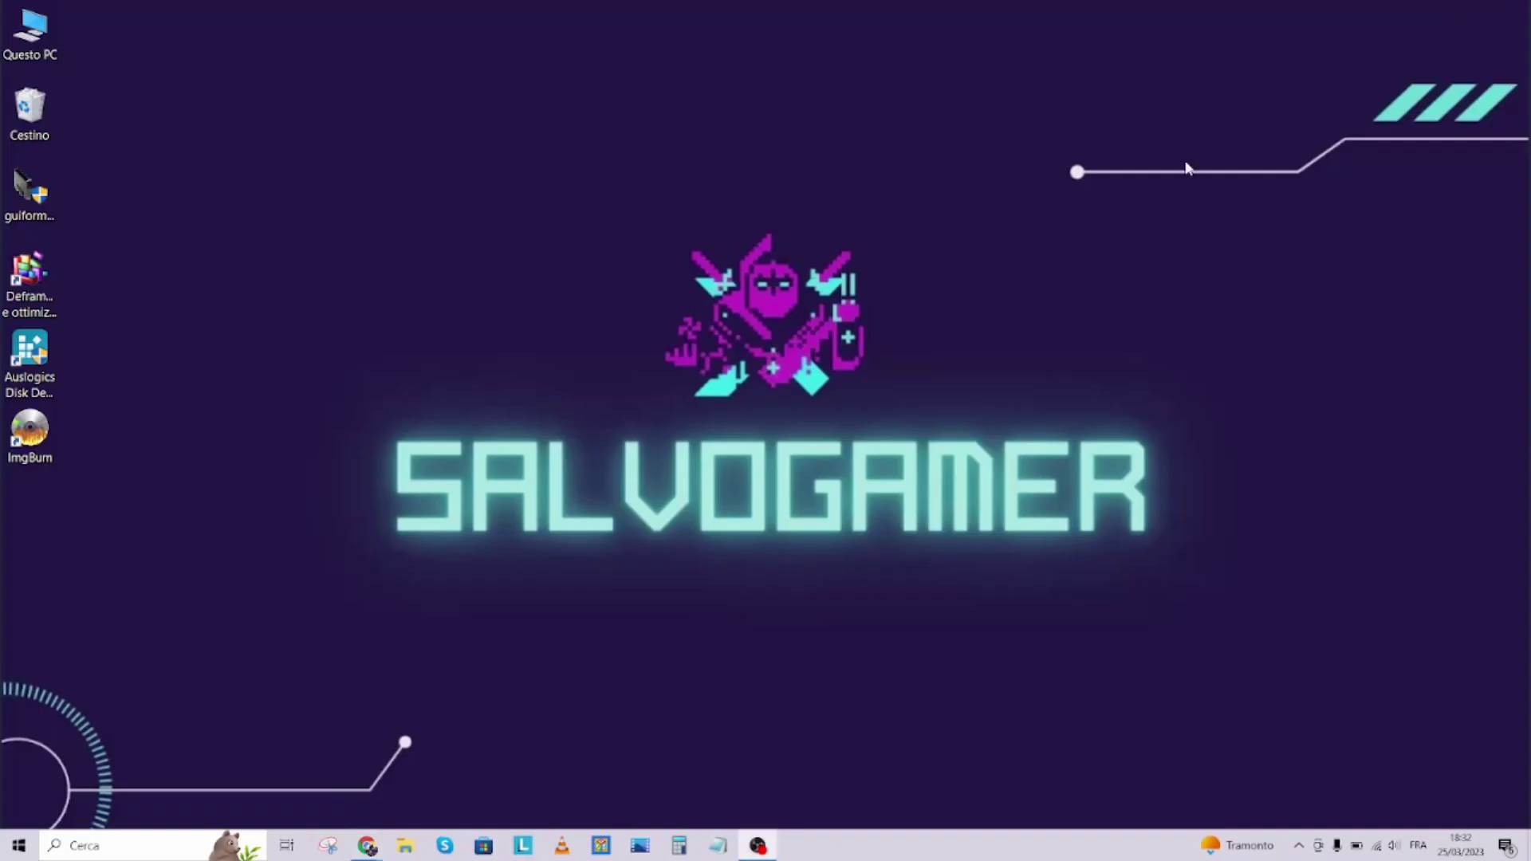
Move the WinSCP setup, Xplorer360.beta6.zip and Build v1.1.9 archive from the Download folder to the desktop, and close the folder.
click(405, 844)
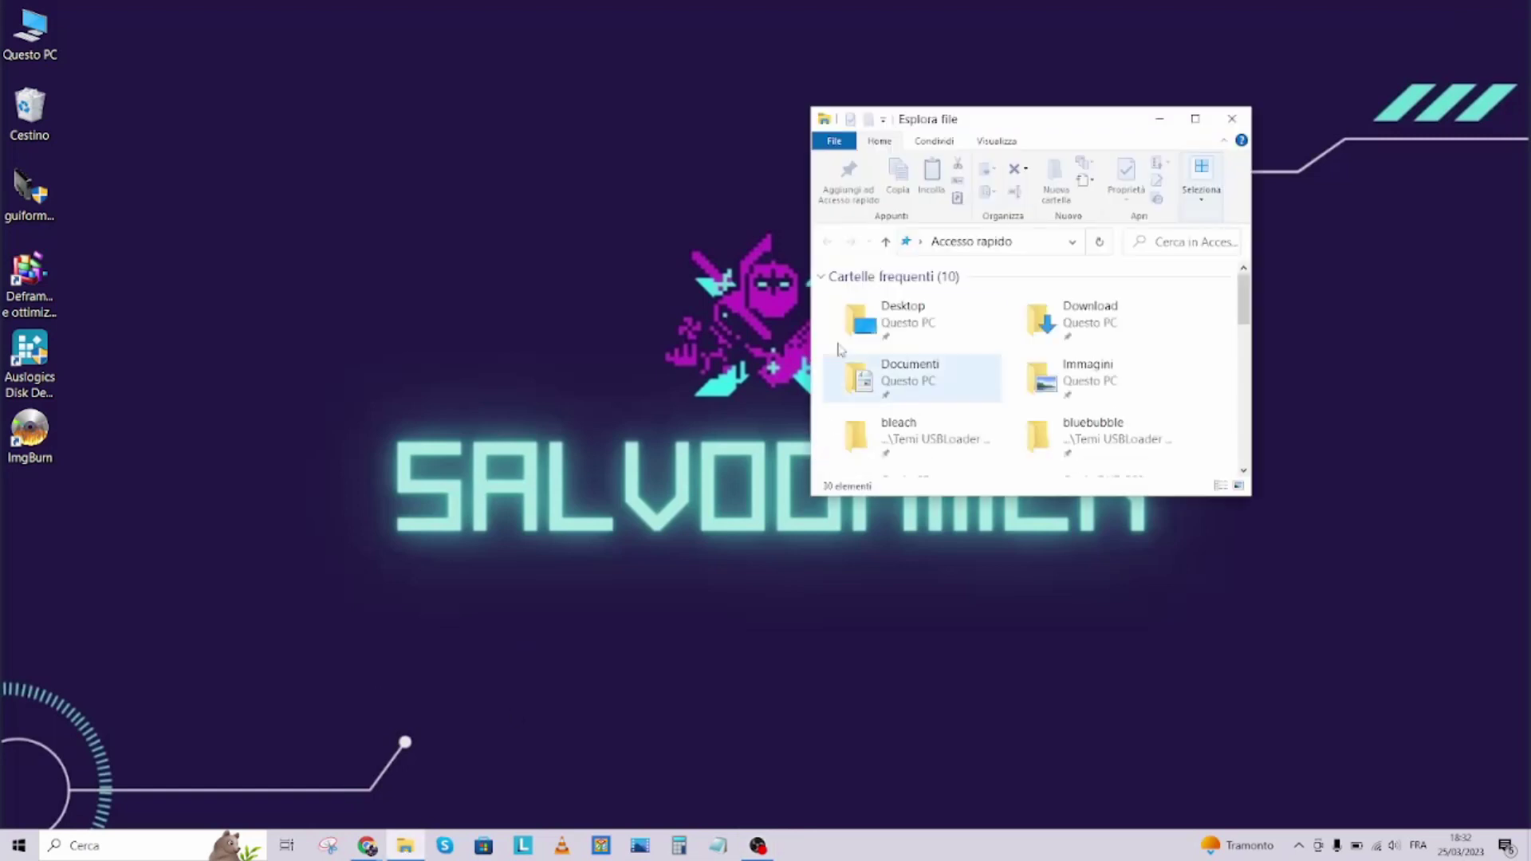
double_click(1043, 319)
drag(817, 302, 277, 480)
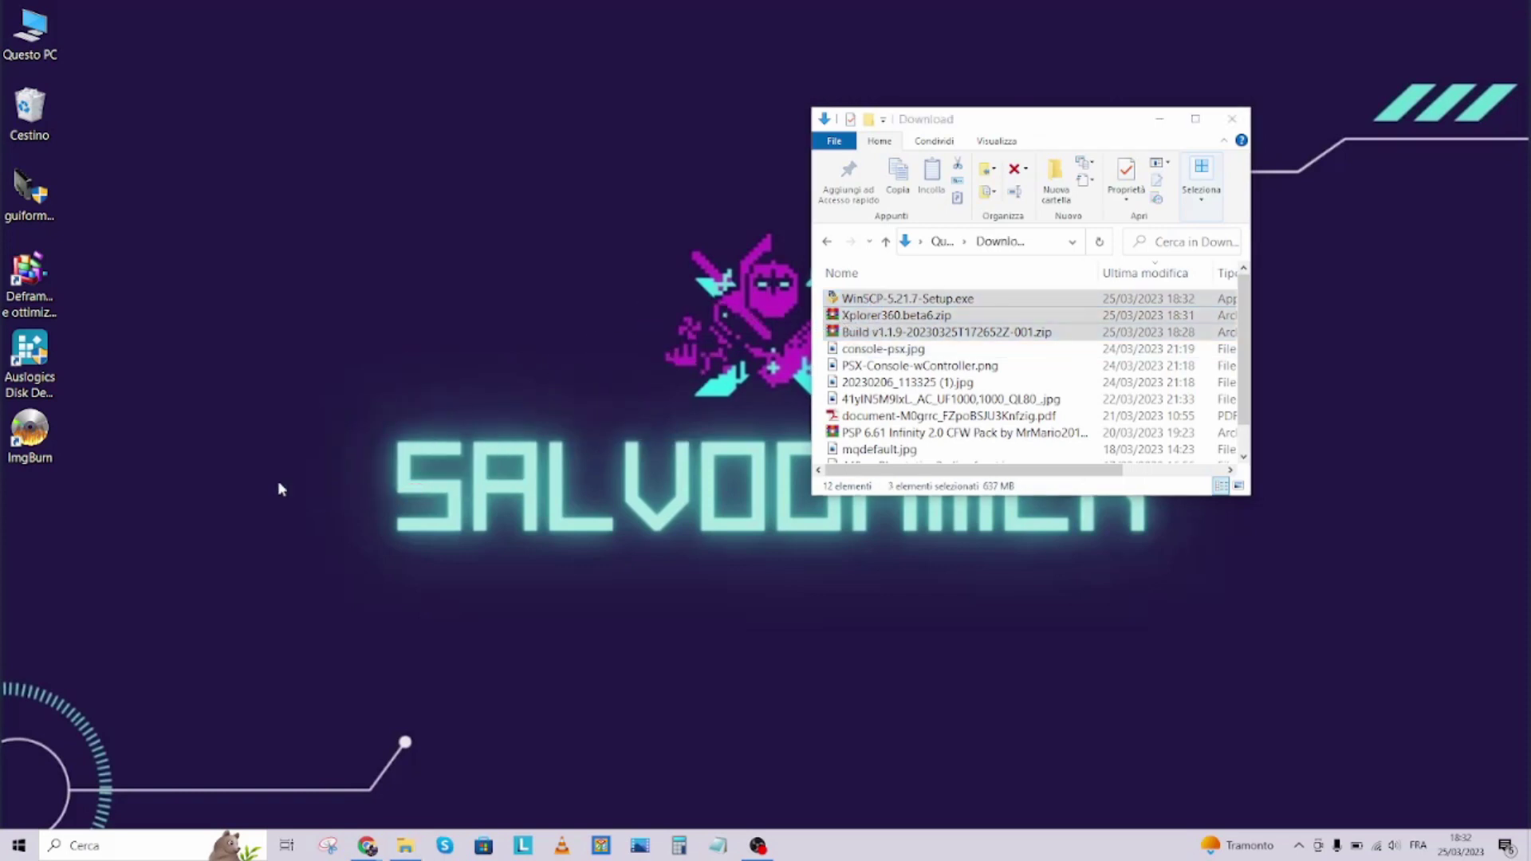
click(1231, 119)
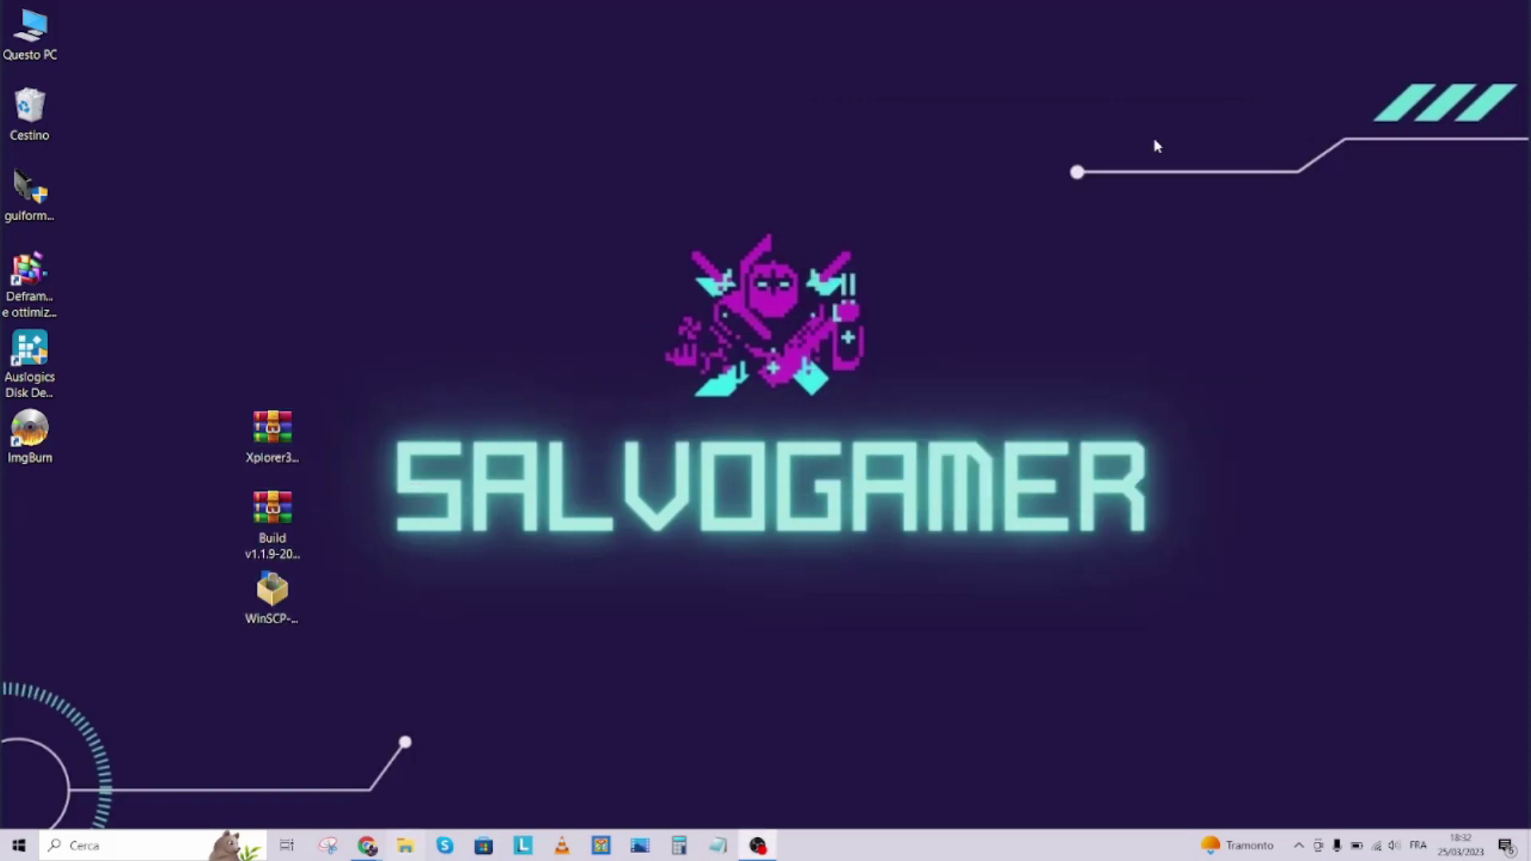
Place the WinSCP-5.21.7-Setup.exe icon below ImgBurn on the desktop.
click(278, 543)
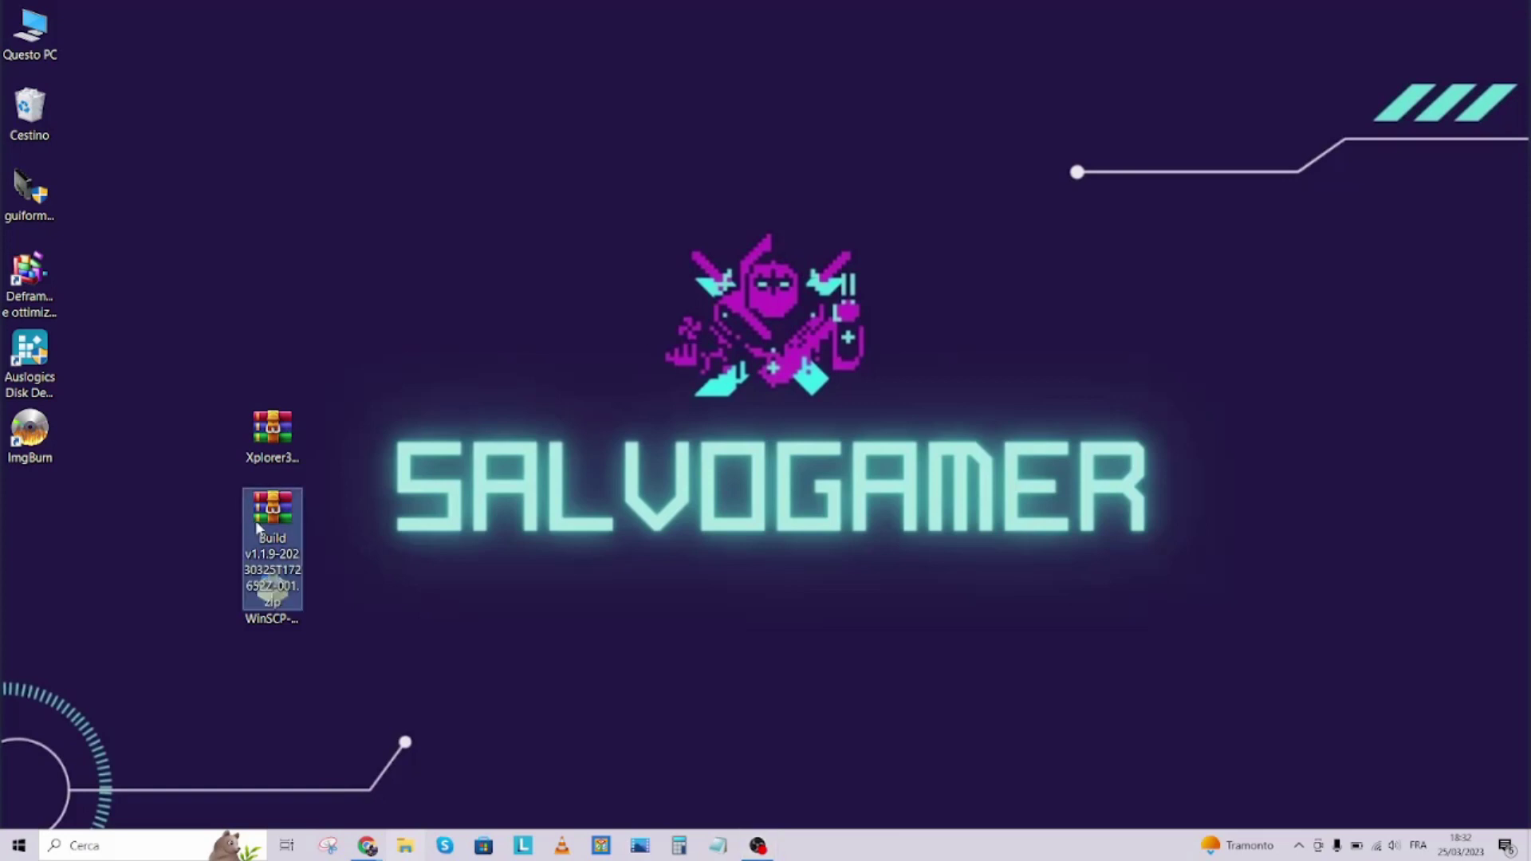
click(281, 457)
click(293, 606)
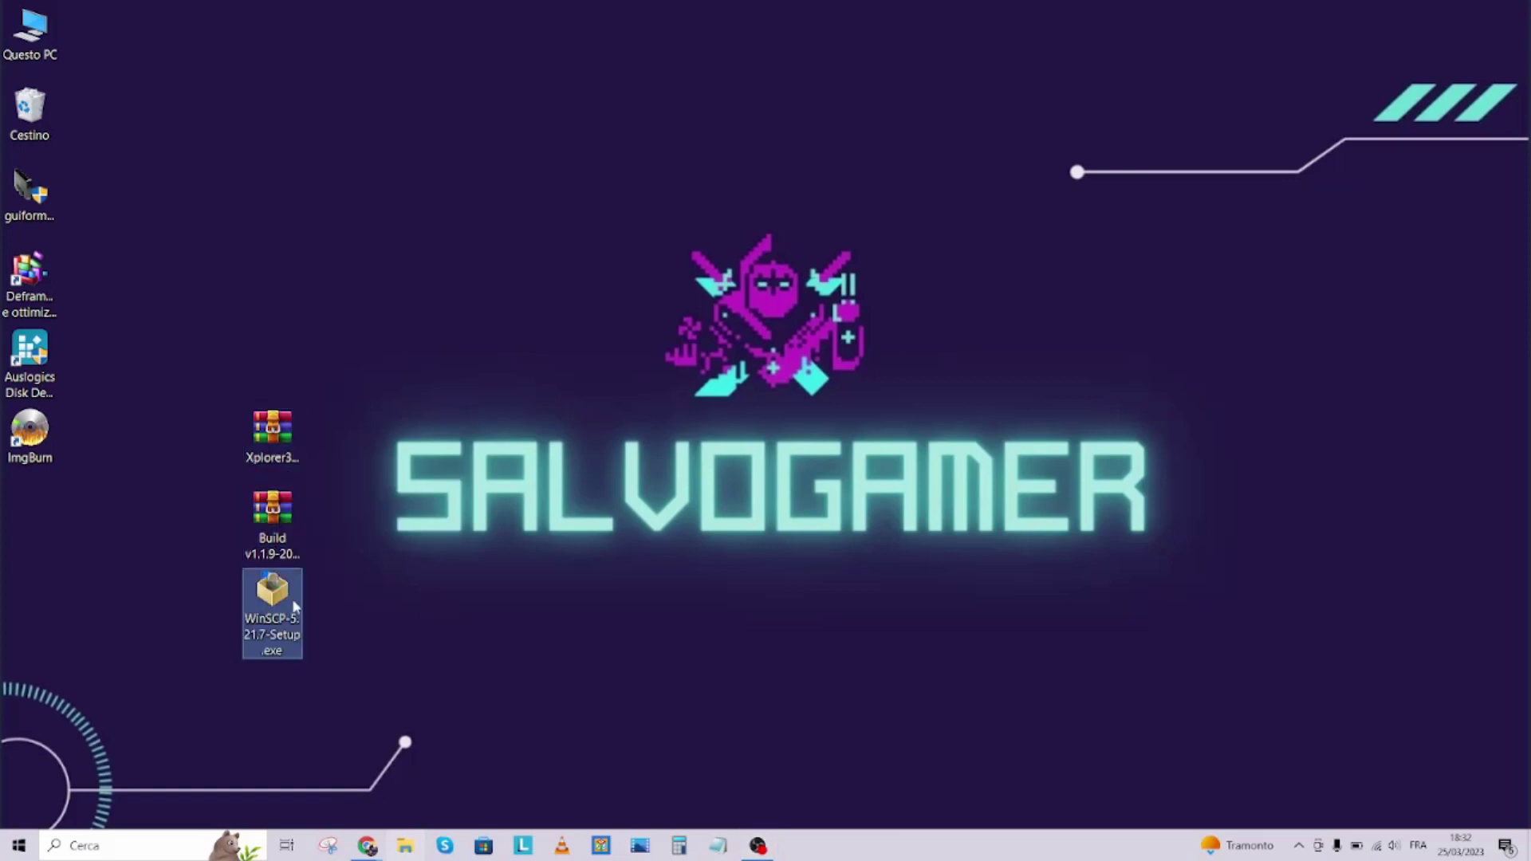
drag(272, 590, 36, 512)
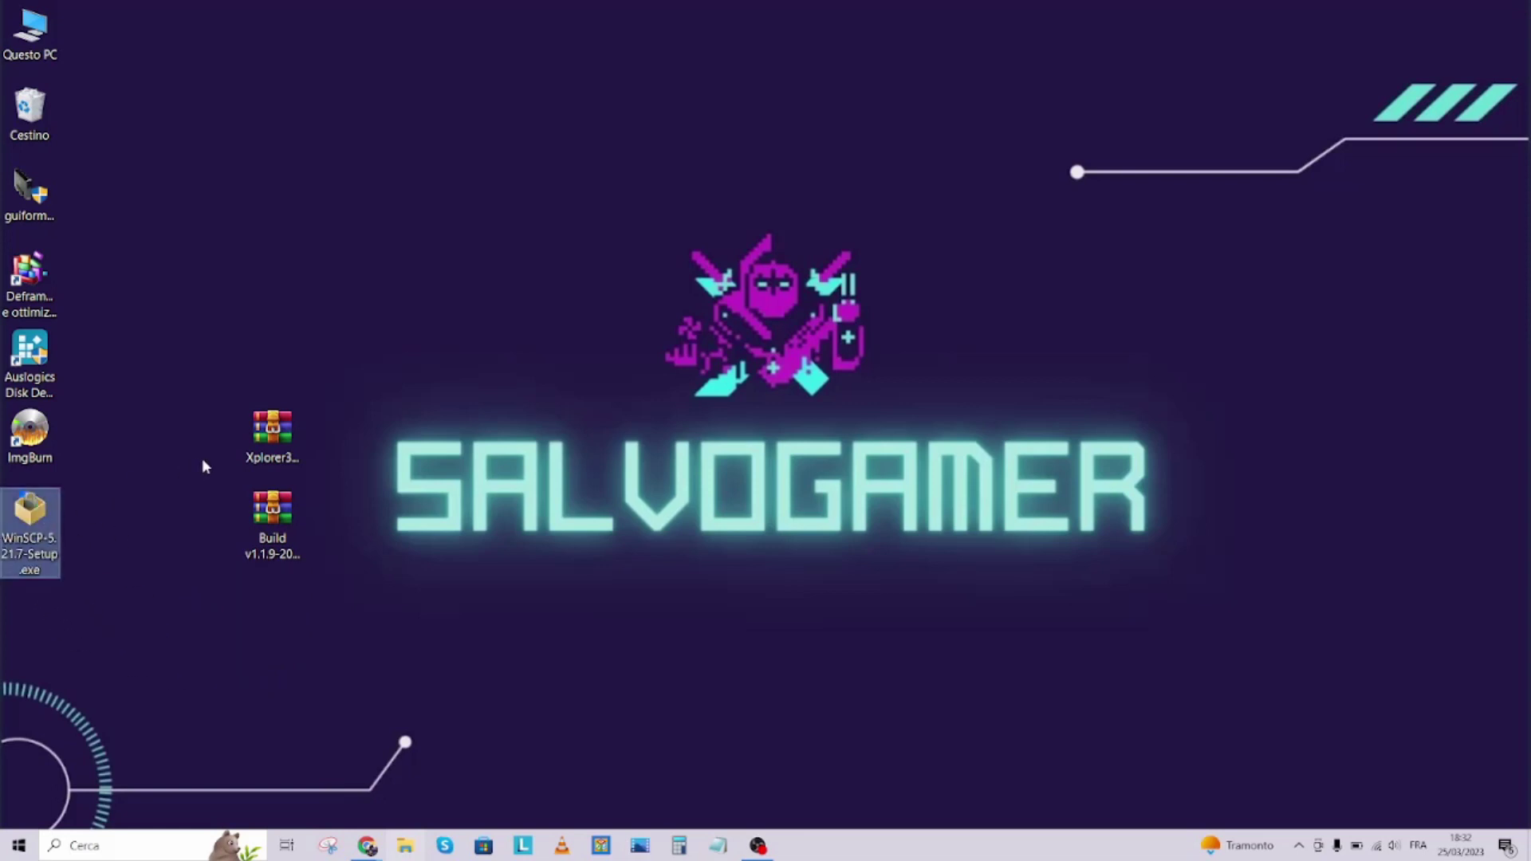
Extract Xplorer360.beta6.zip and the Build v1.1.9 archive into their own folders on the desktop, and move both archives to the Recycle Bin.
click(268, 436)
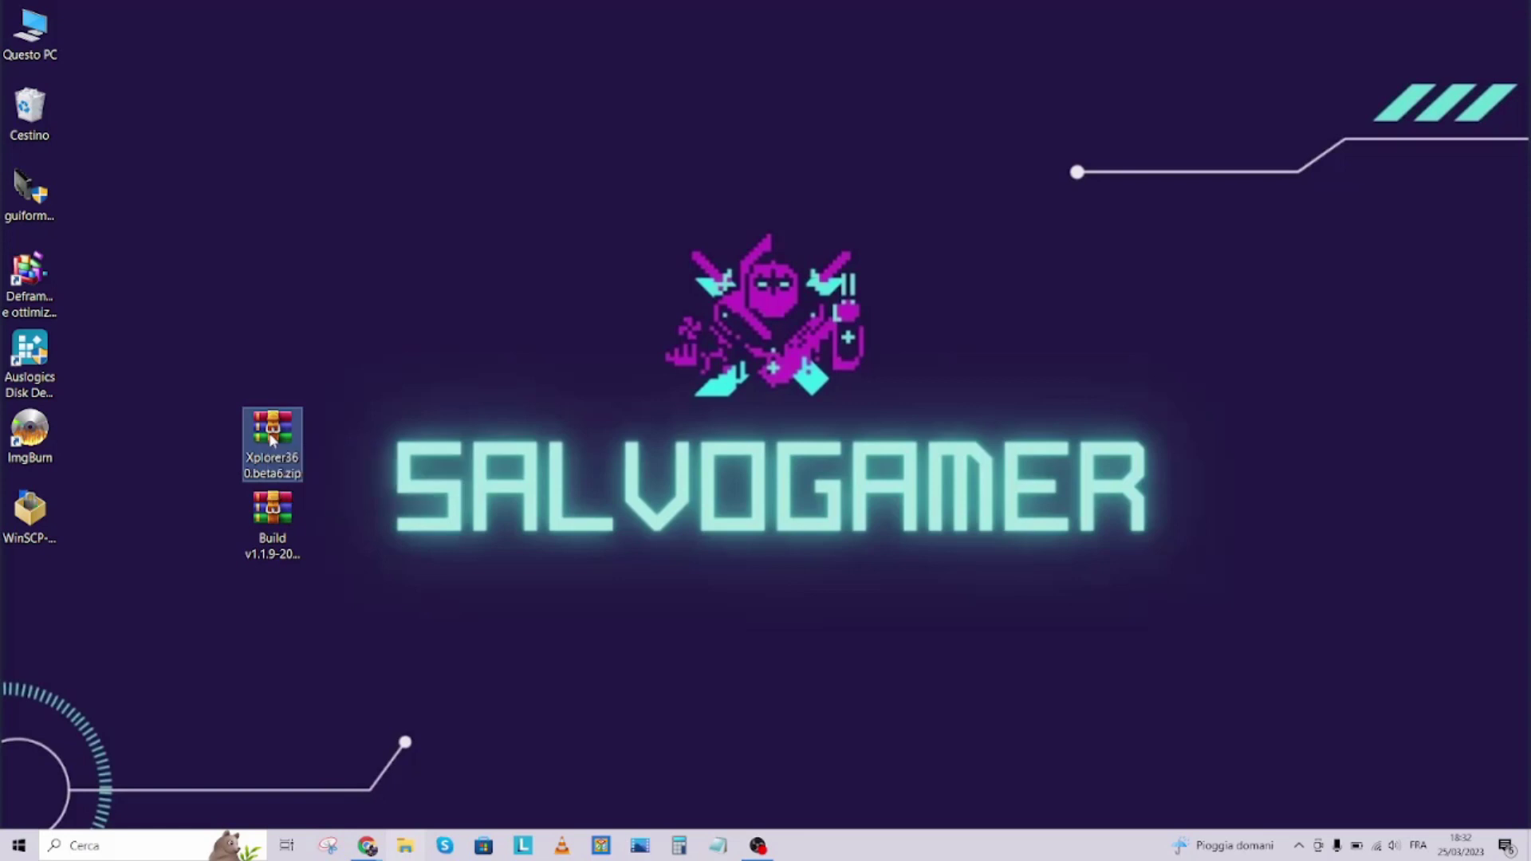
right_click(270, 438)
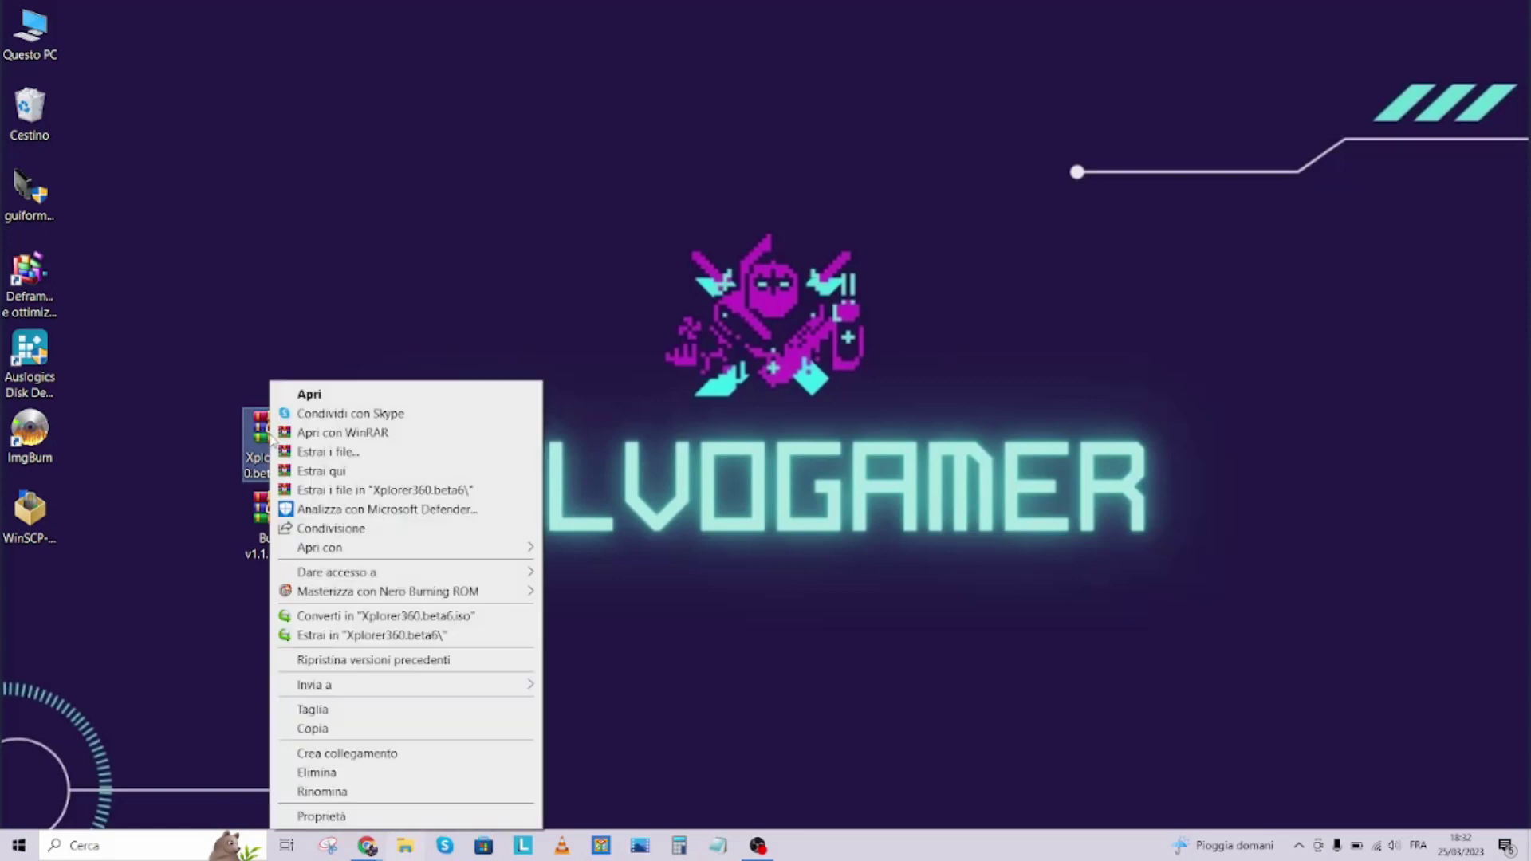
click(398, 491)
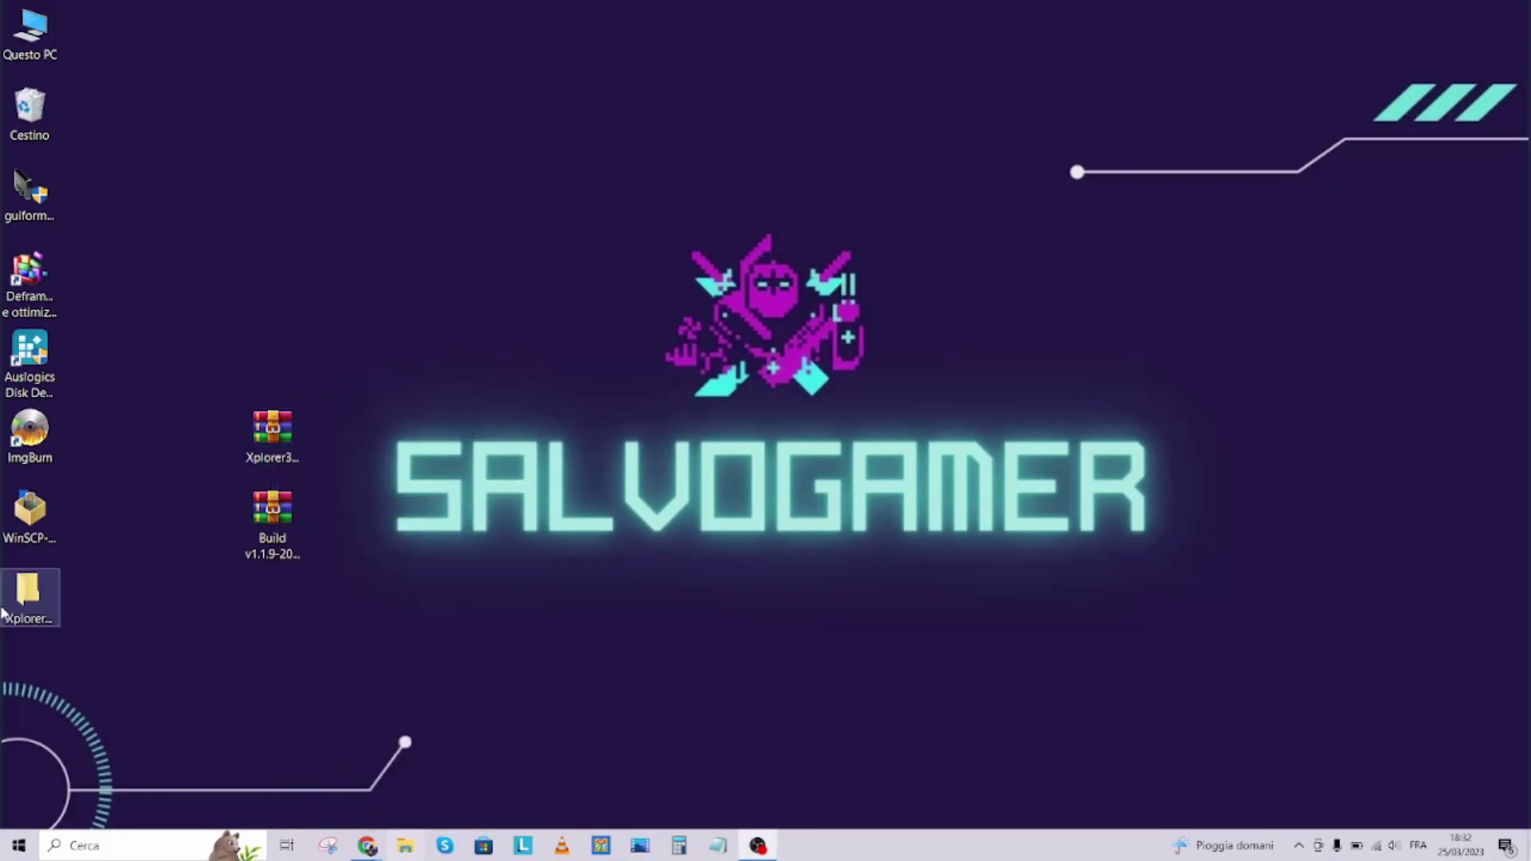
right_click(271, 513)
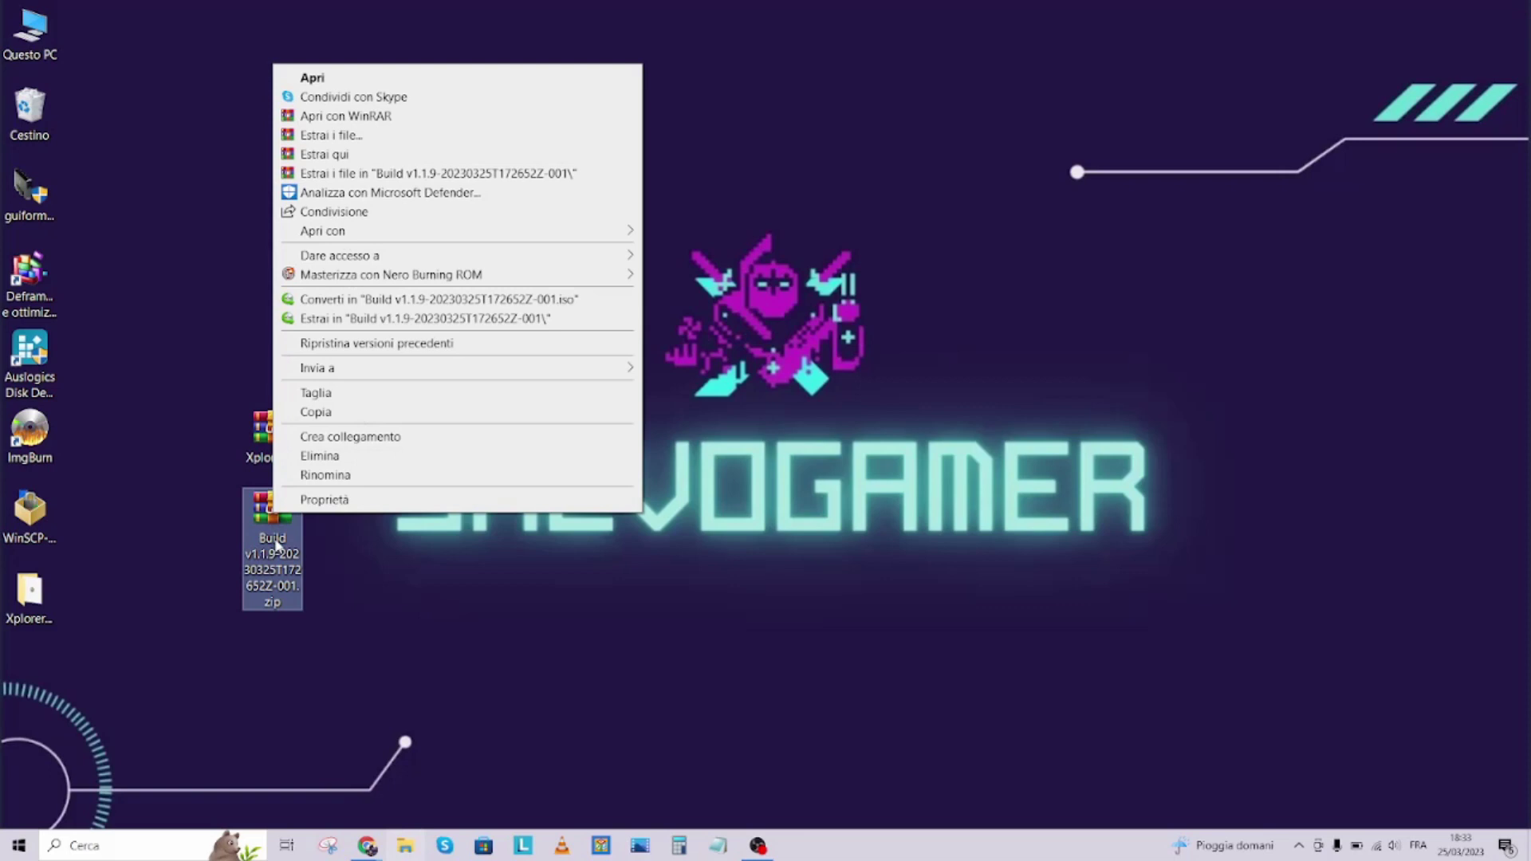
click(395, 174)
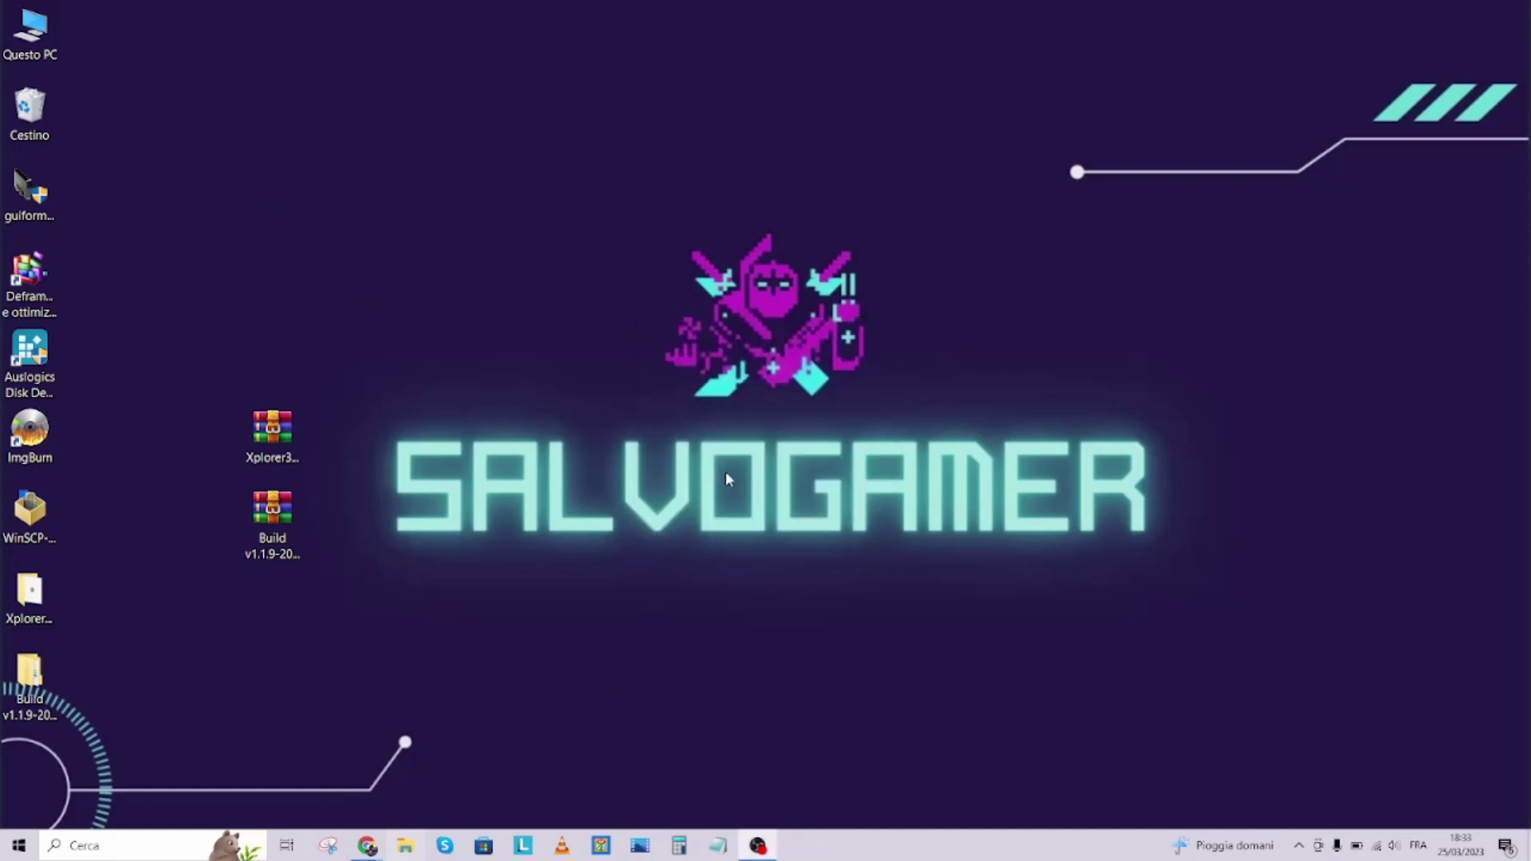
drag(275, 526, 271, 454)
drag(297, 608, 31, 112)
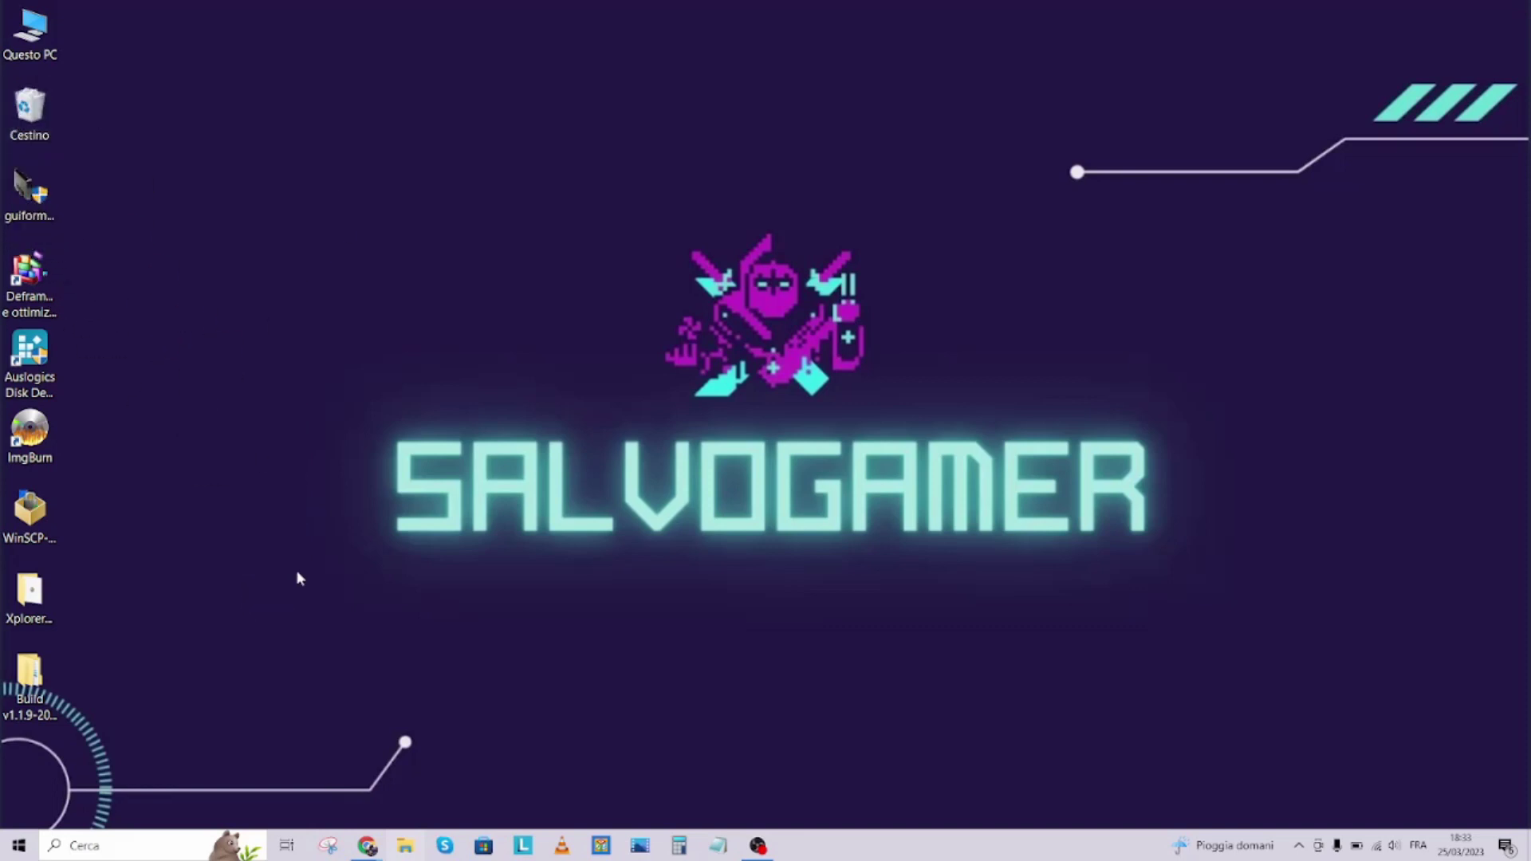
Check the contents of the Xplorer360.beta6 folder, and move the inner Build v1.1.9 folder out of its dated parent folder onto the desktop.
double_click(29, 594)
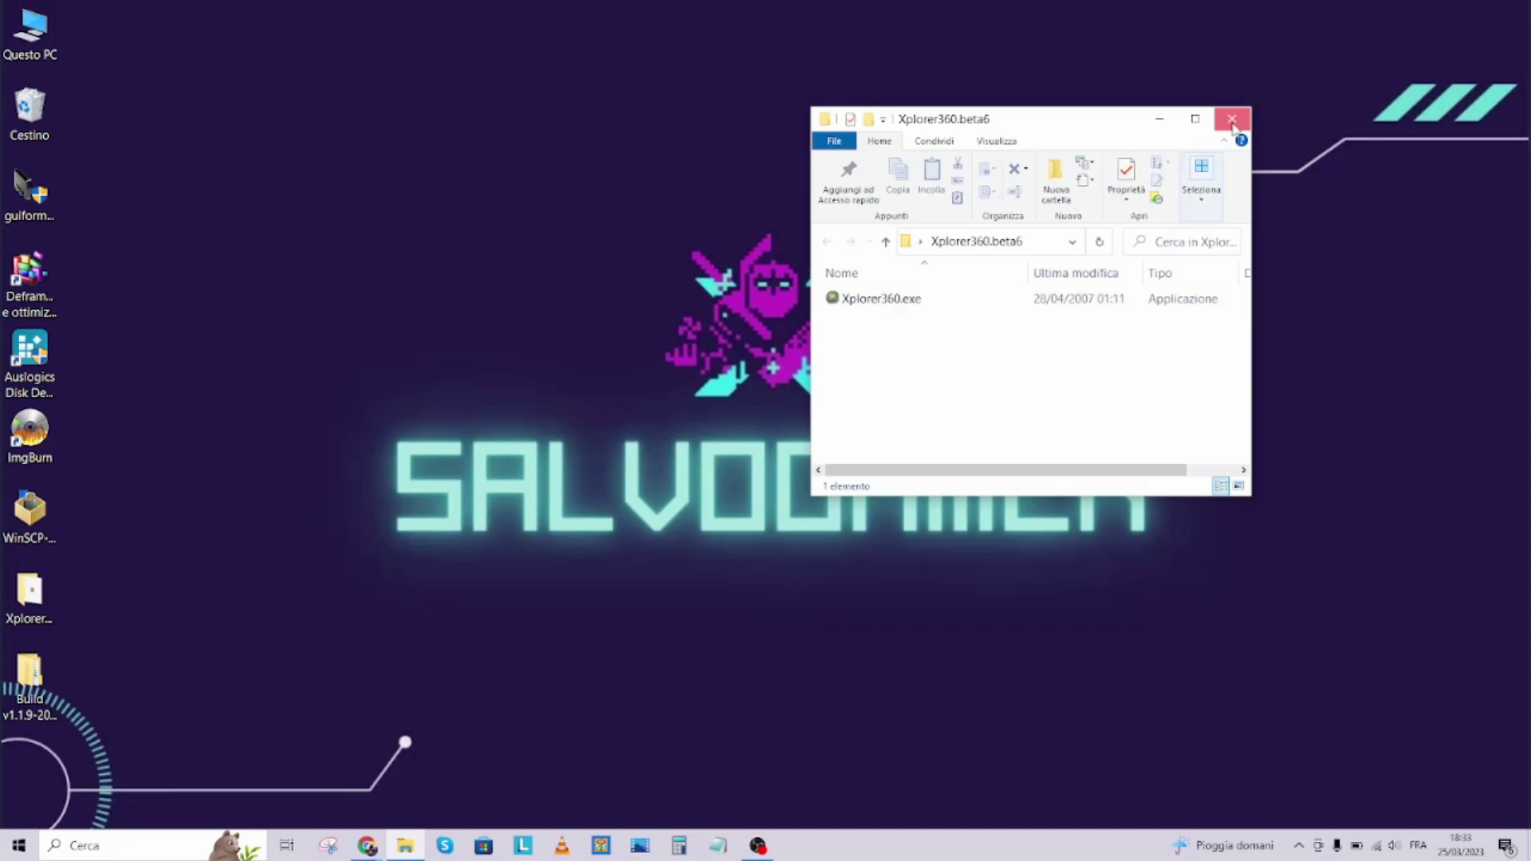
click(1232, 119)
double_click(29, 676)
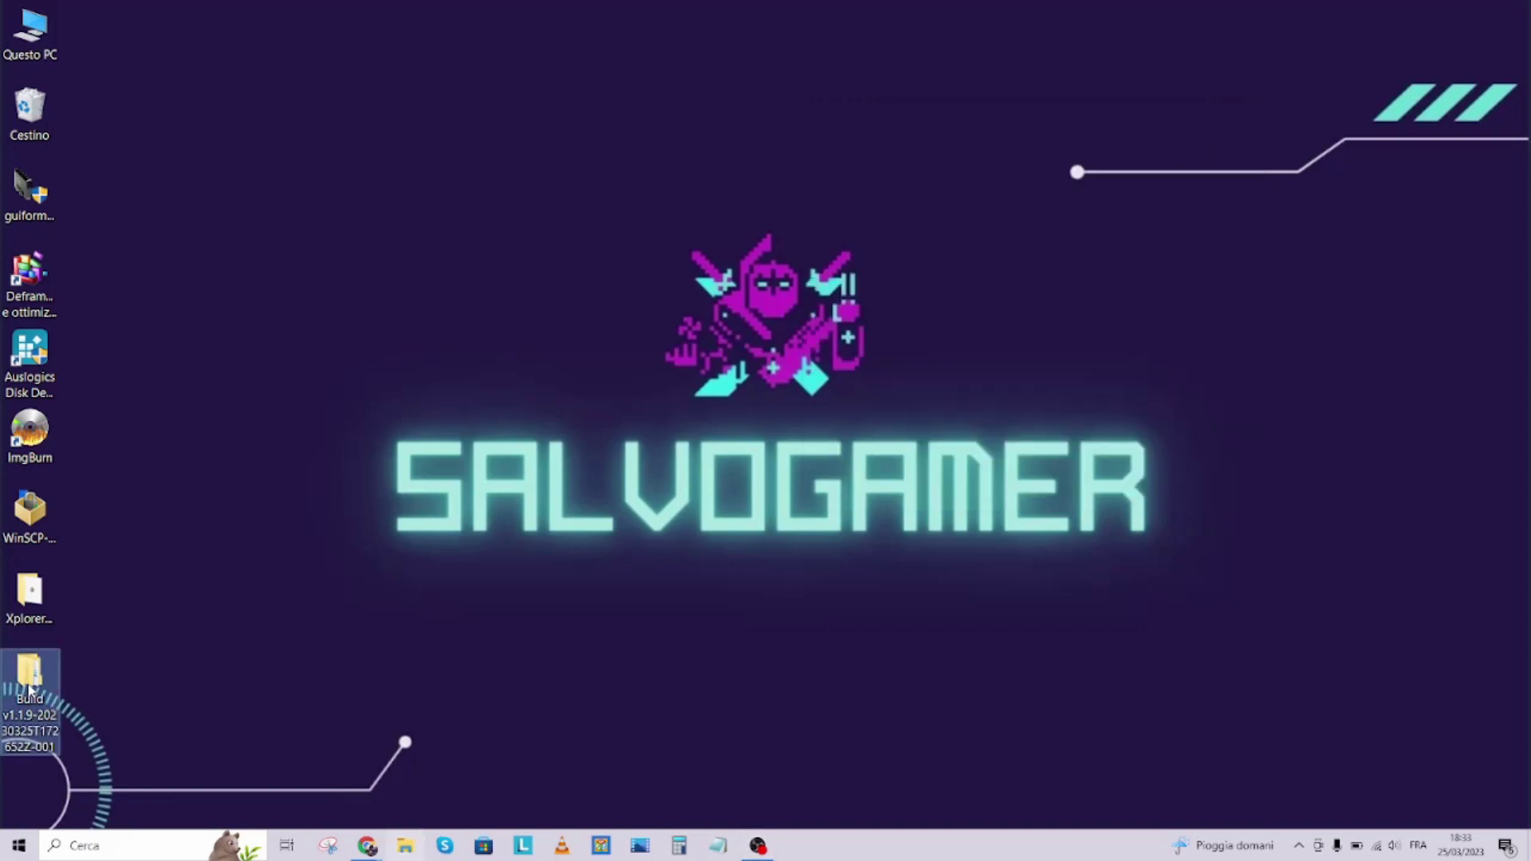
click(865, 303)
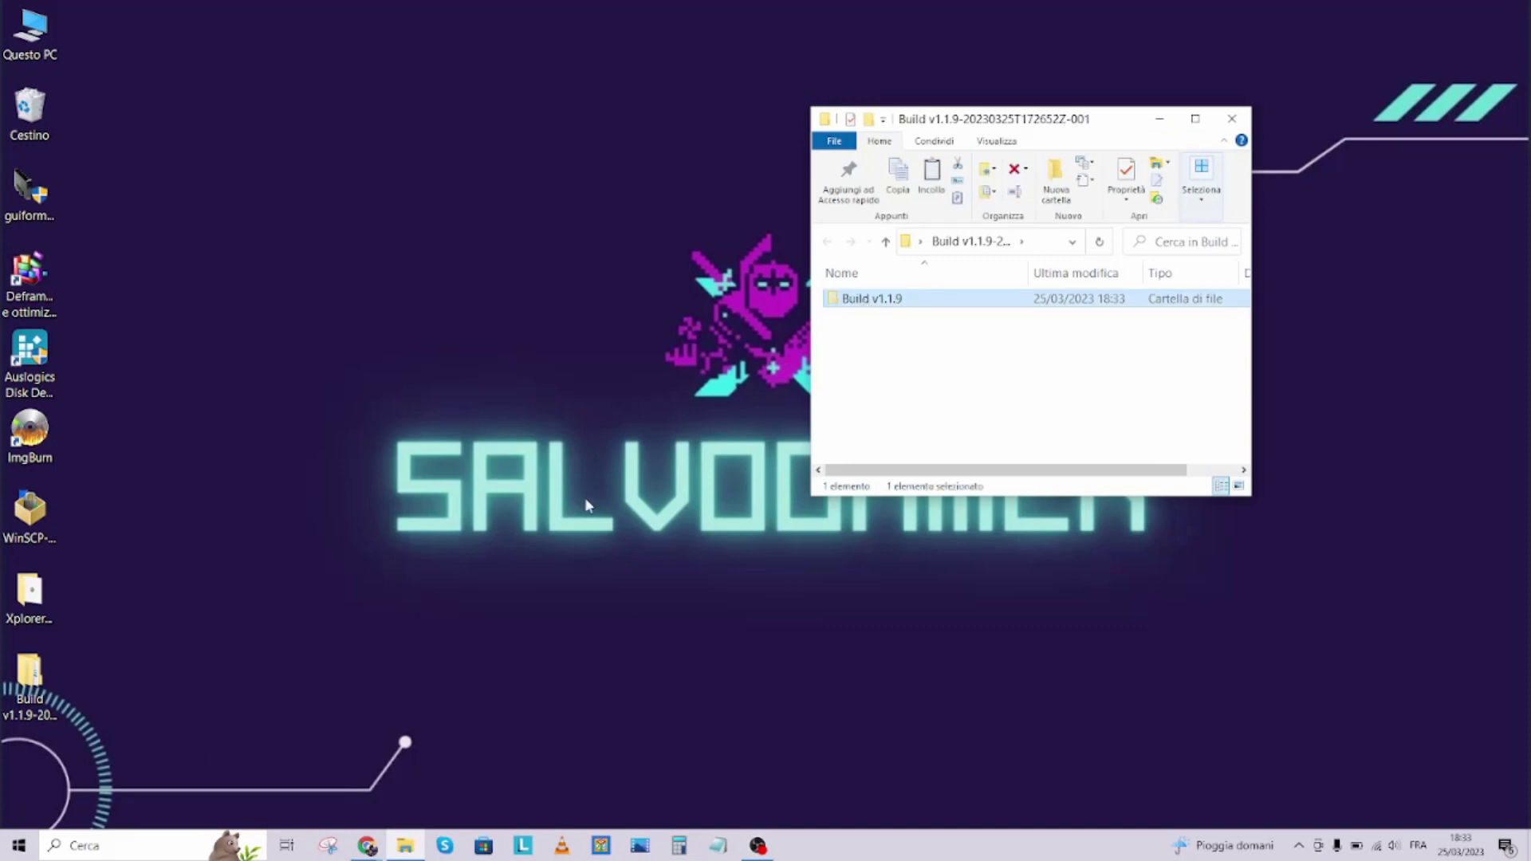
click(494, 507)
key(ctrl+v)
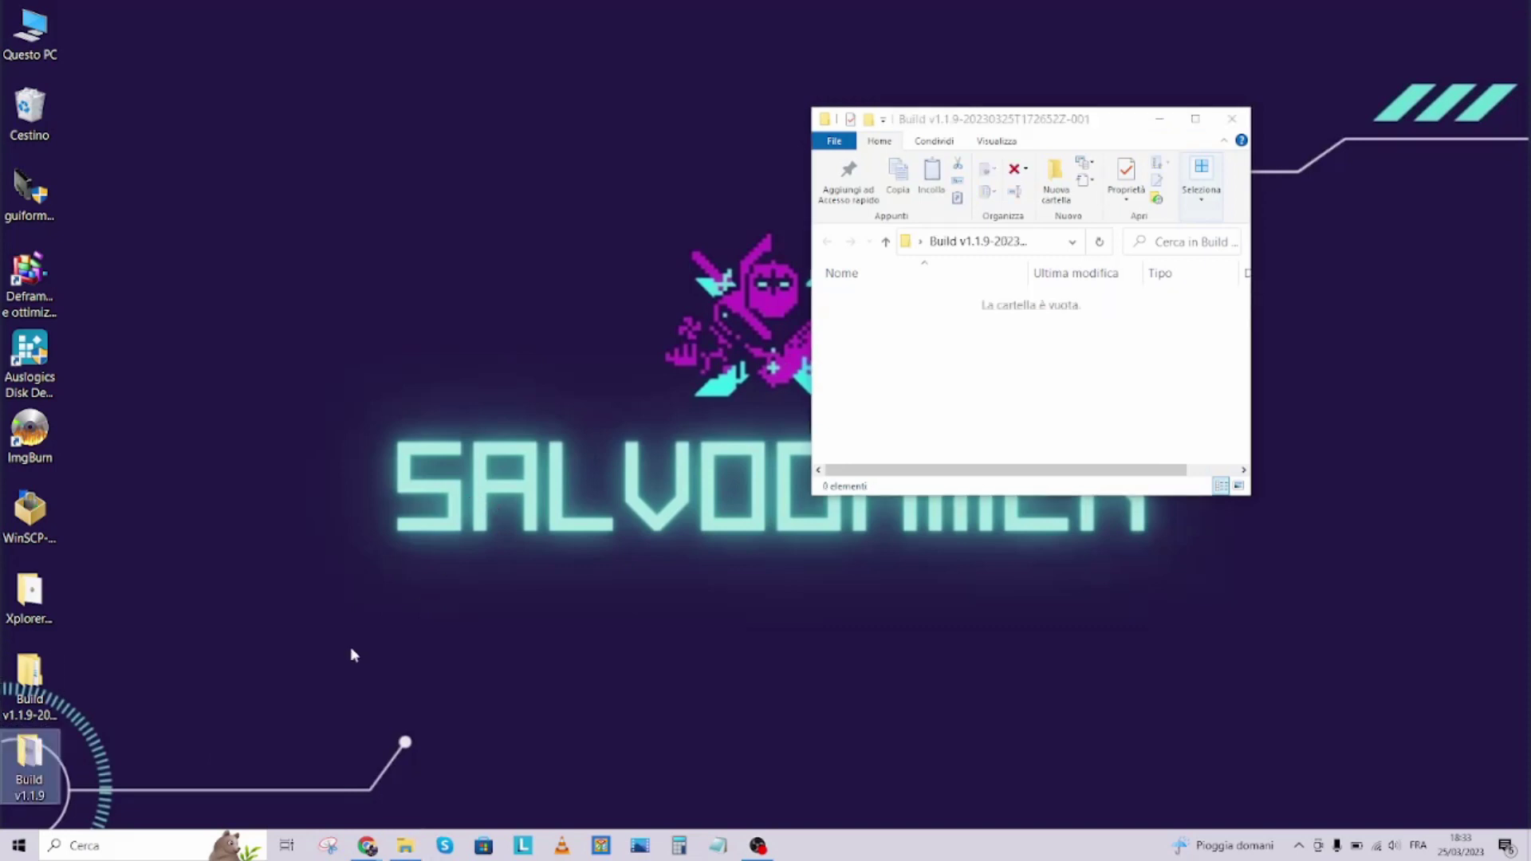
Check the dated Build folder, move it to the Recycle Bin, and place the Build v1.1.9 folder below the Xplorer360 folder.
click(28, 678)
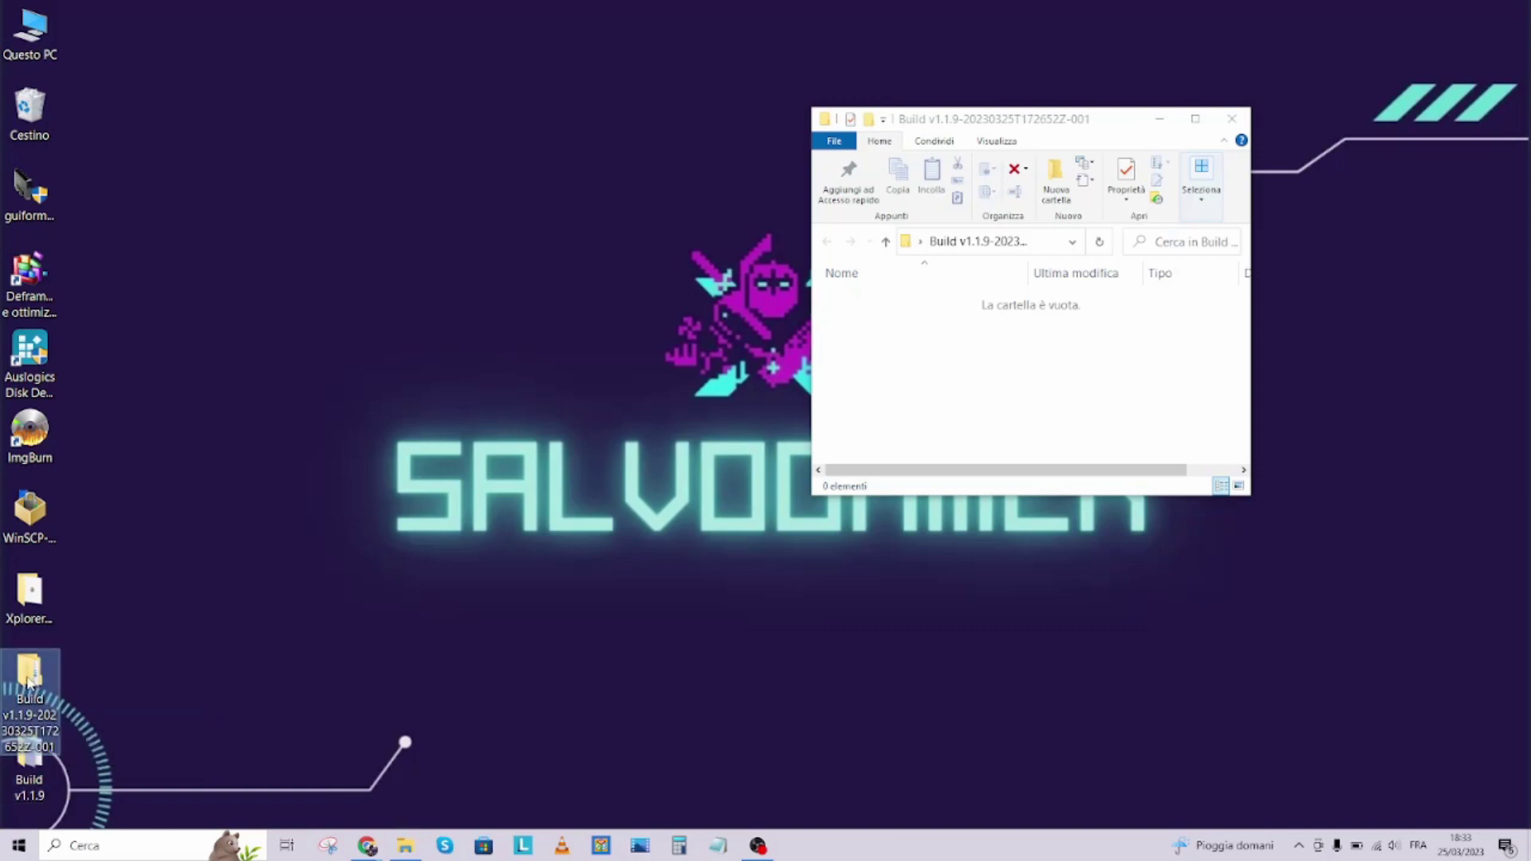
click(1232, 118)
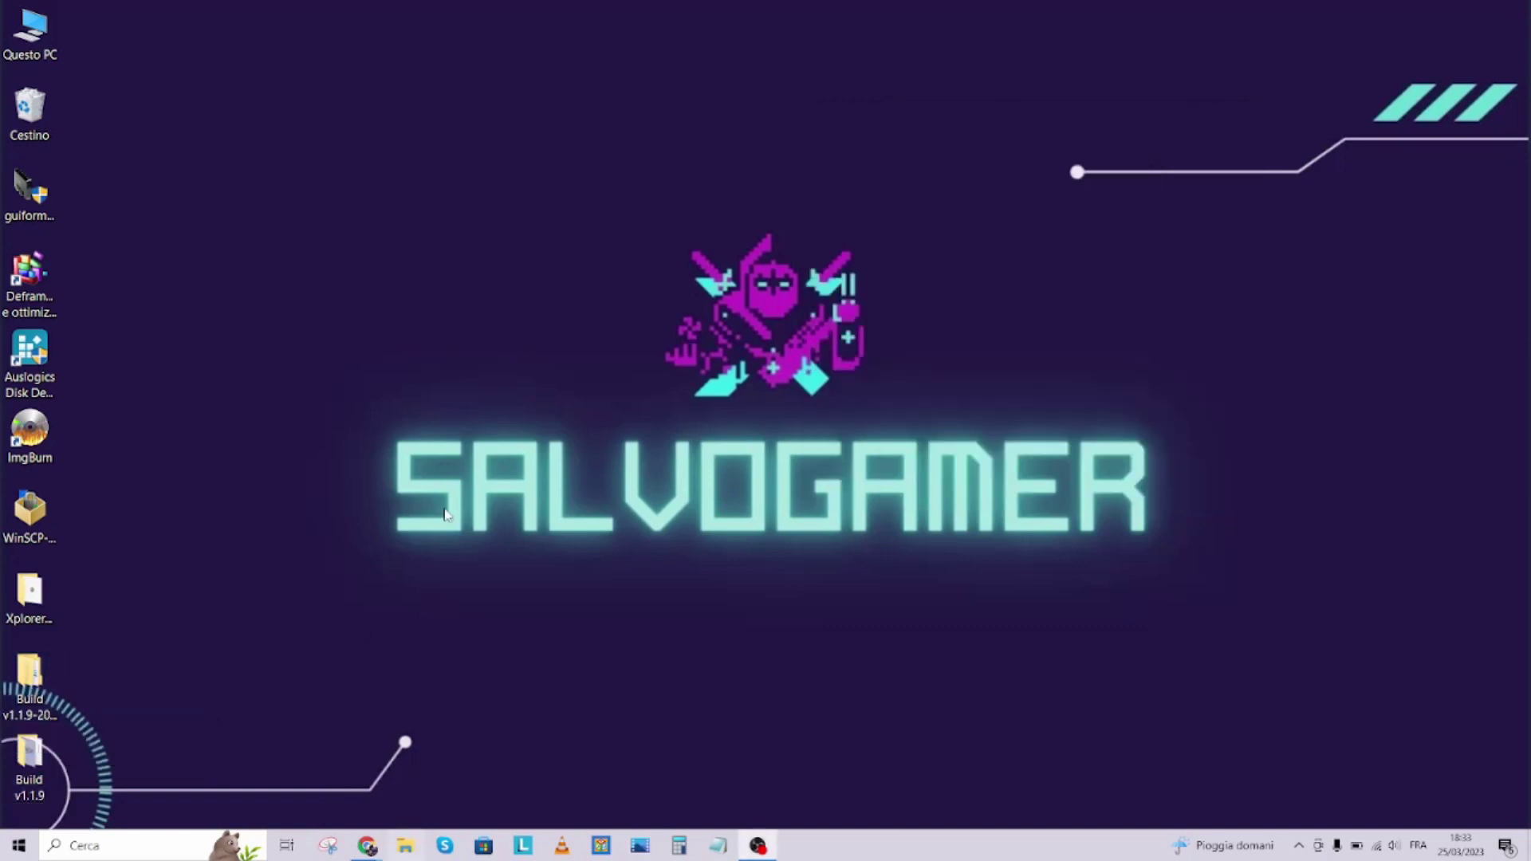
double_click(32, 676)
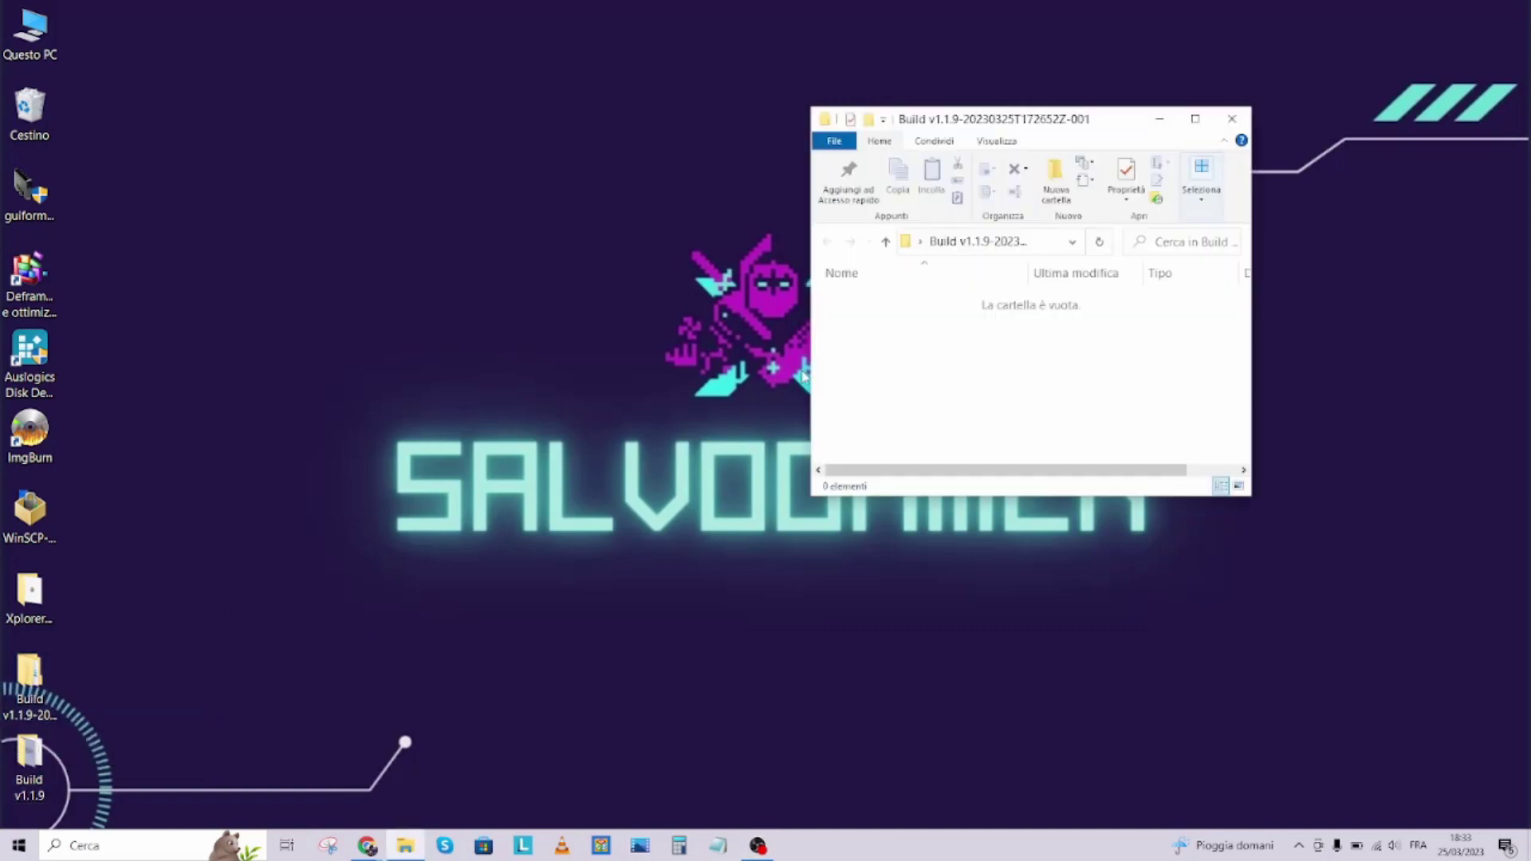
click(1231, 118)
drag(28, 676, 31, 120)
drag(29, 762, 28, 687)
Extract Xbox Softmodding Tool.zip into its own folder inside Build v1.1.9.
double_click(29, 687)
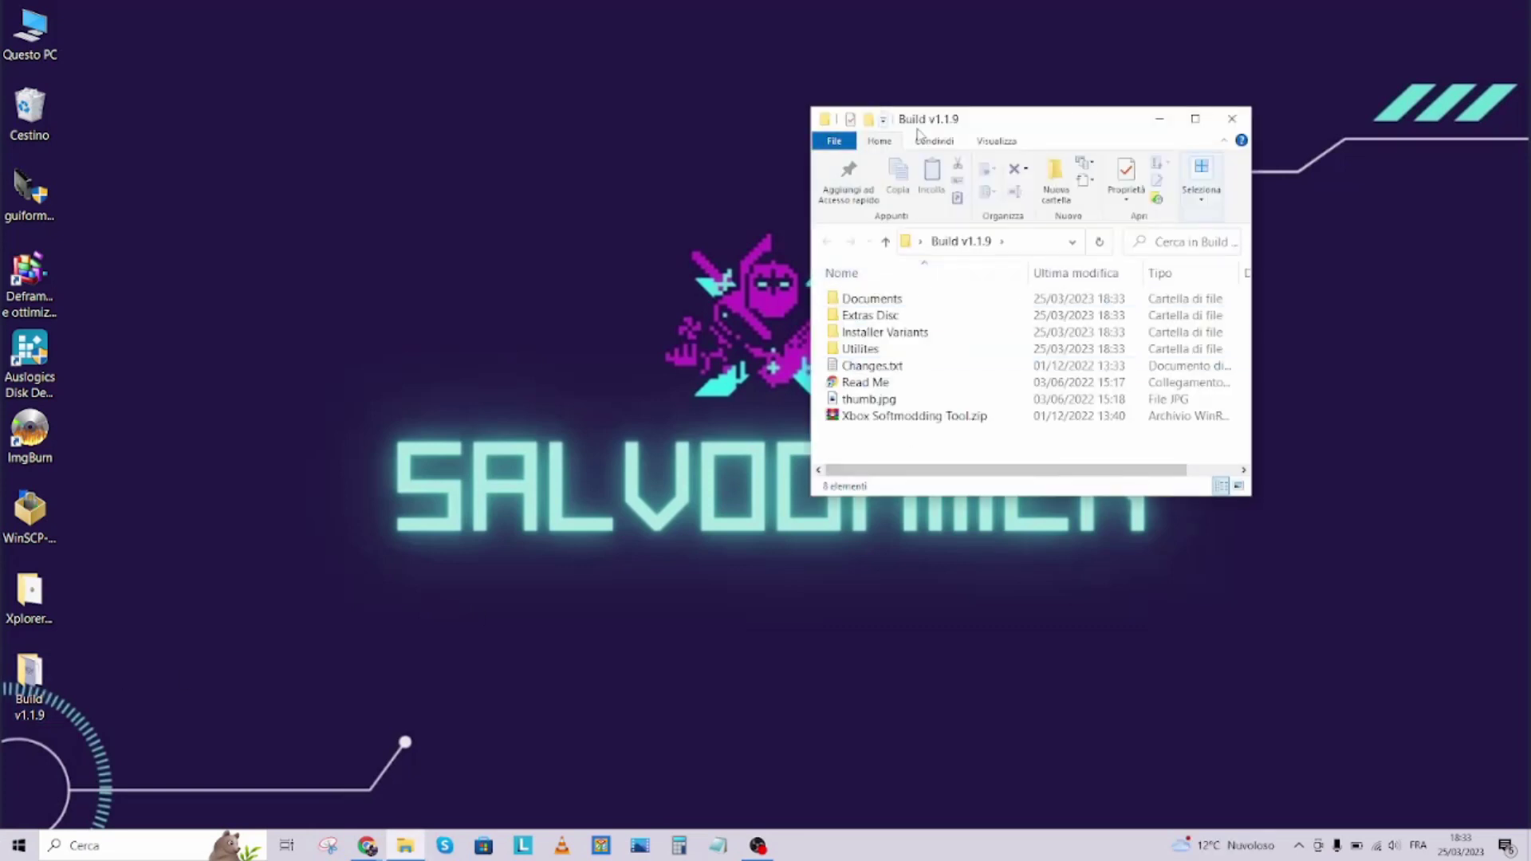
right_click(907, 417)
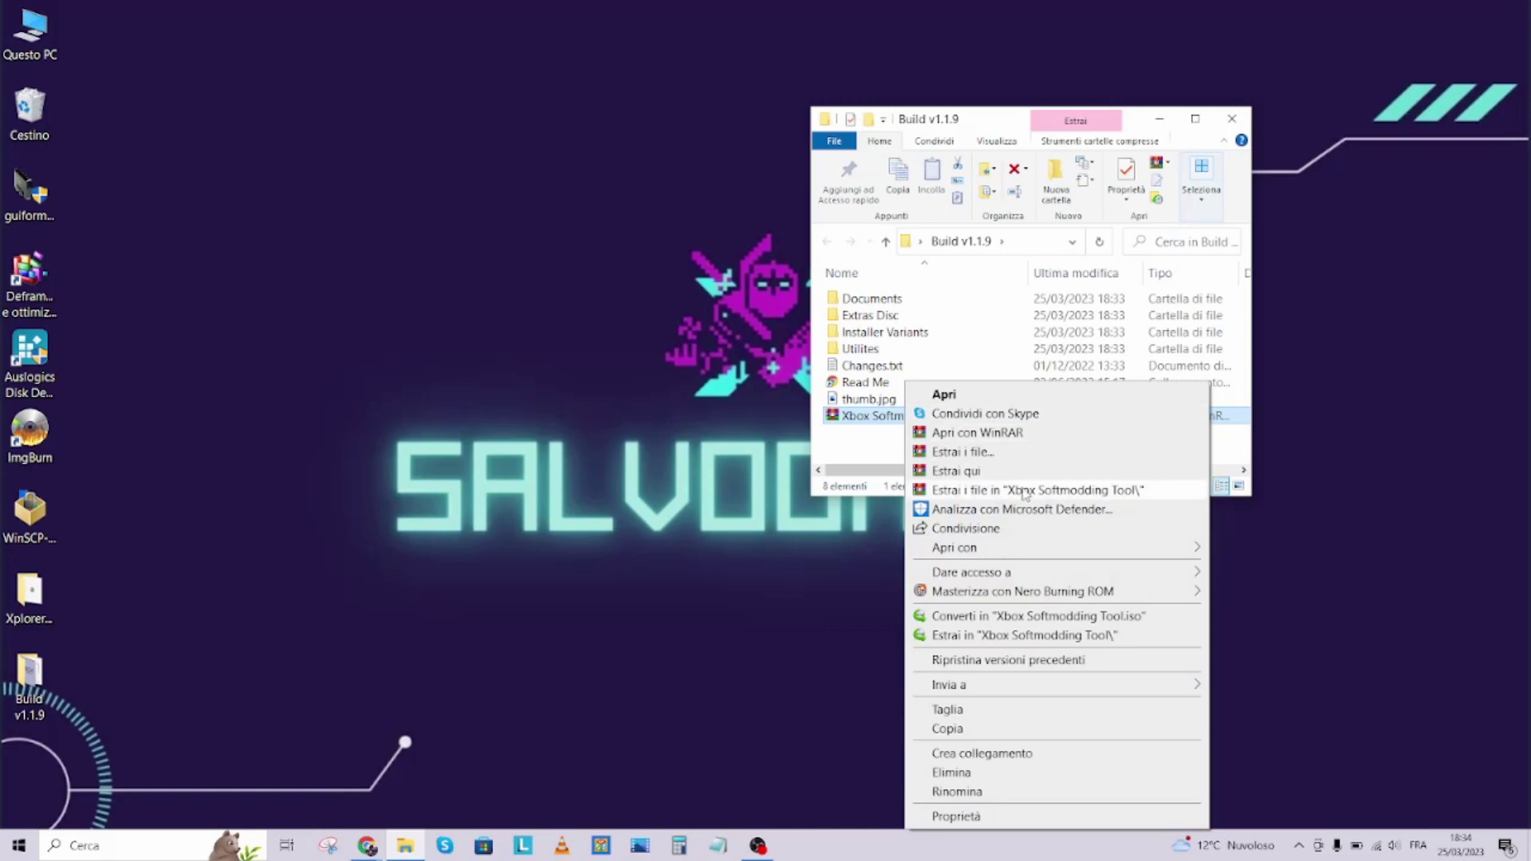
click(1023, 491)
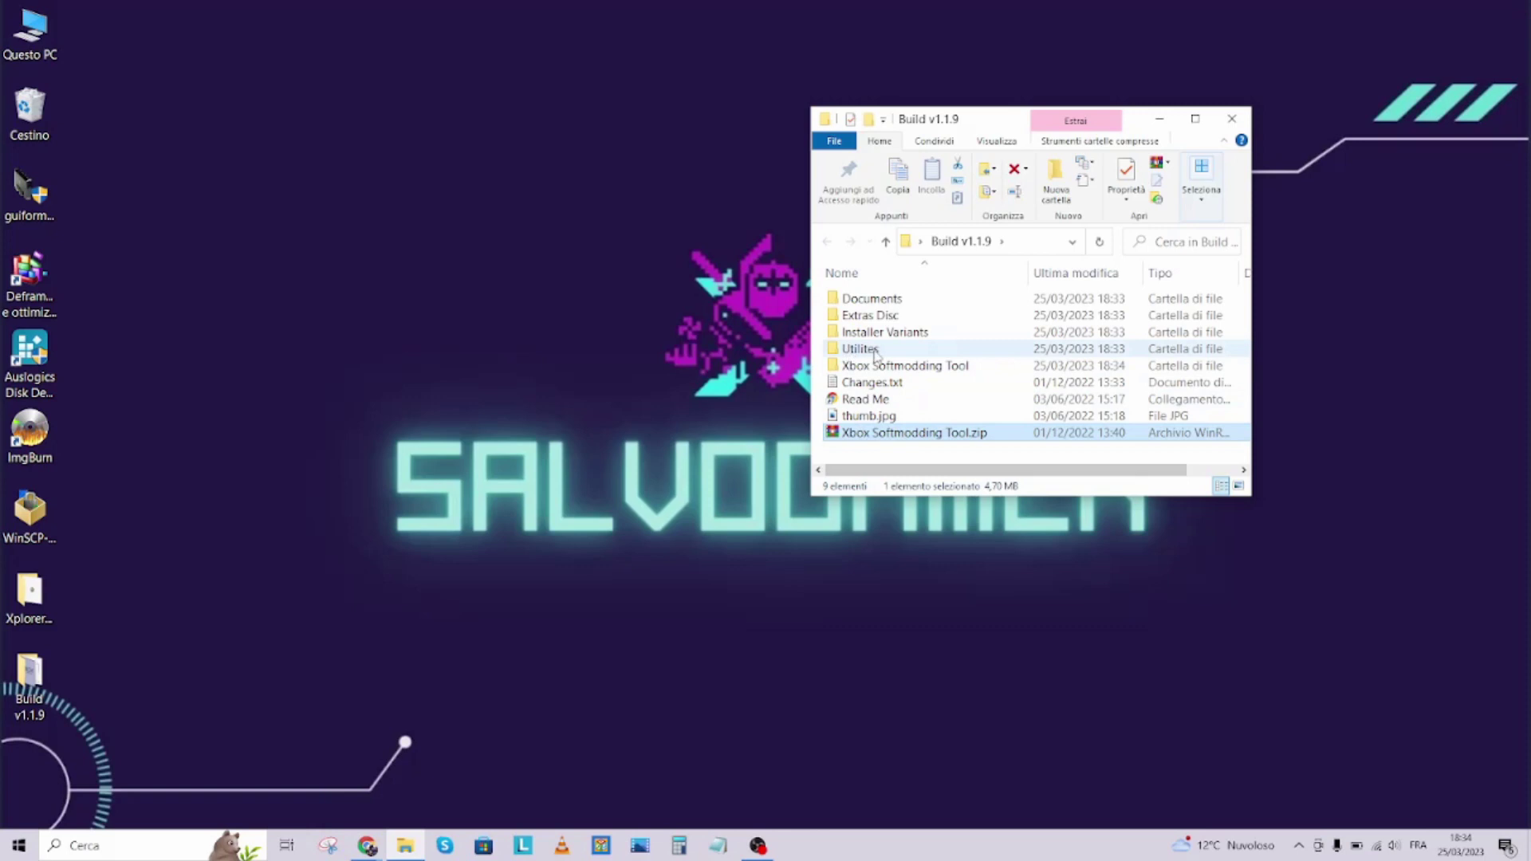
Look through the extracted Xbox Softmodding Tool folder and return to Build v1.1.9.
double_click(902, 367)
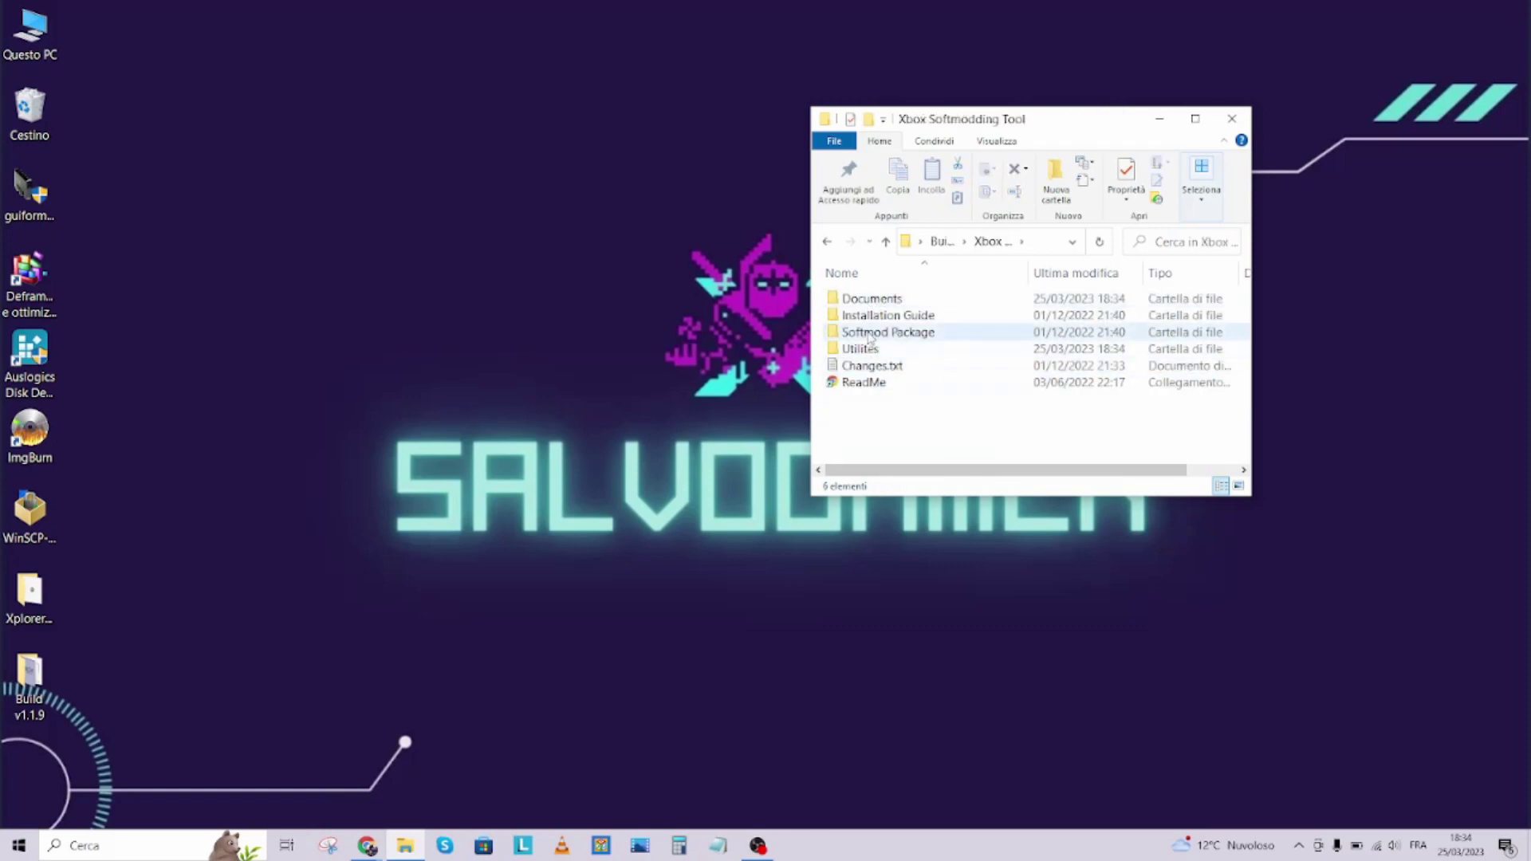
click(885, 243)
click(902, 433)
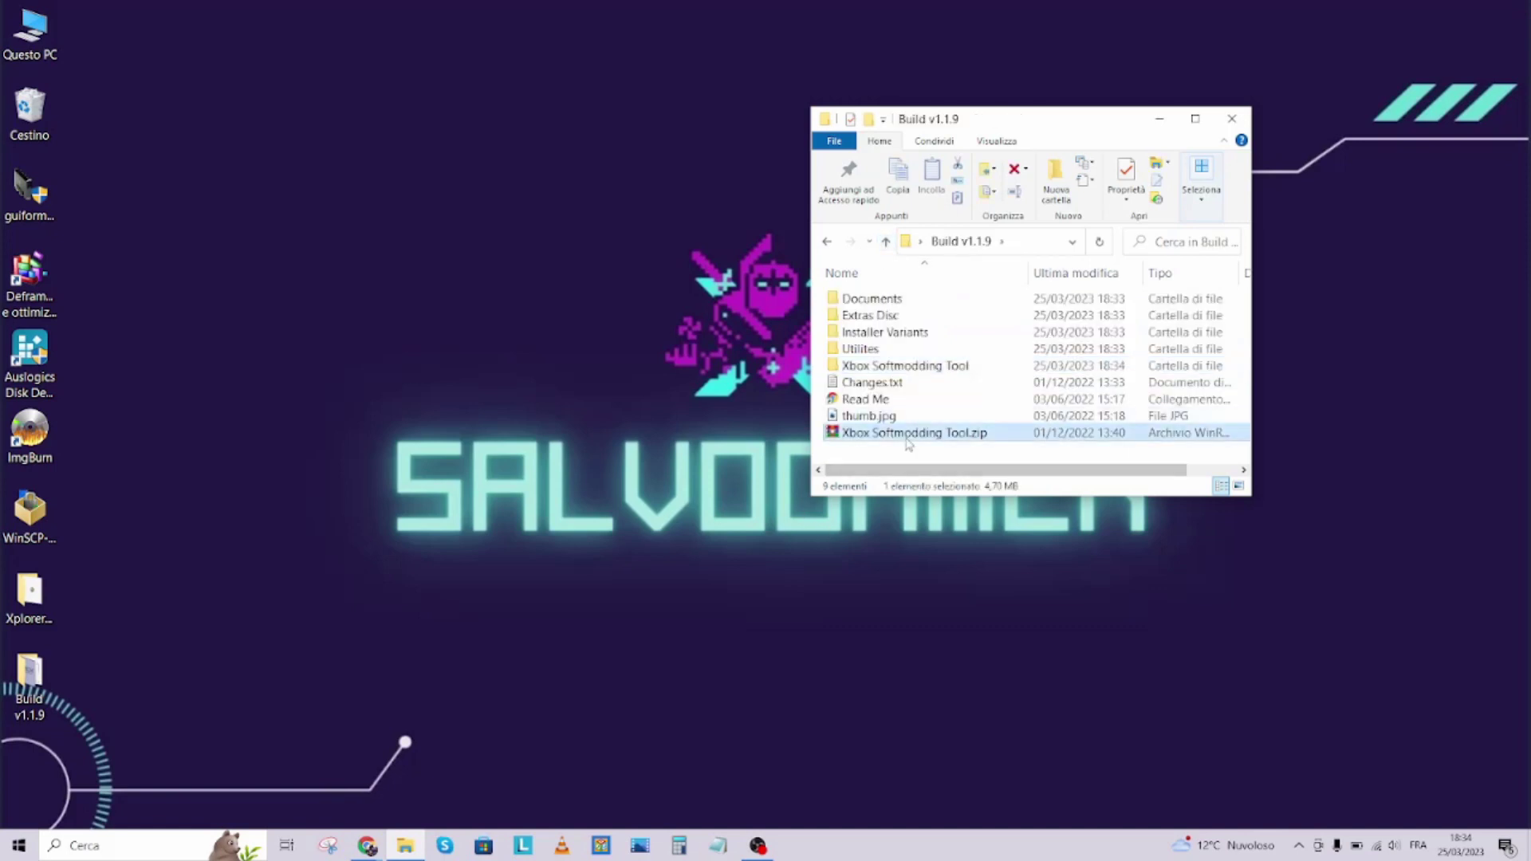
Extract 007.zip directly into the Softmod Package folder of Xbox Softmodding Tool and select the extracted UDATA folder.
double_click(877, 366)
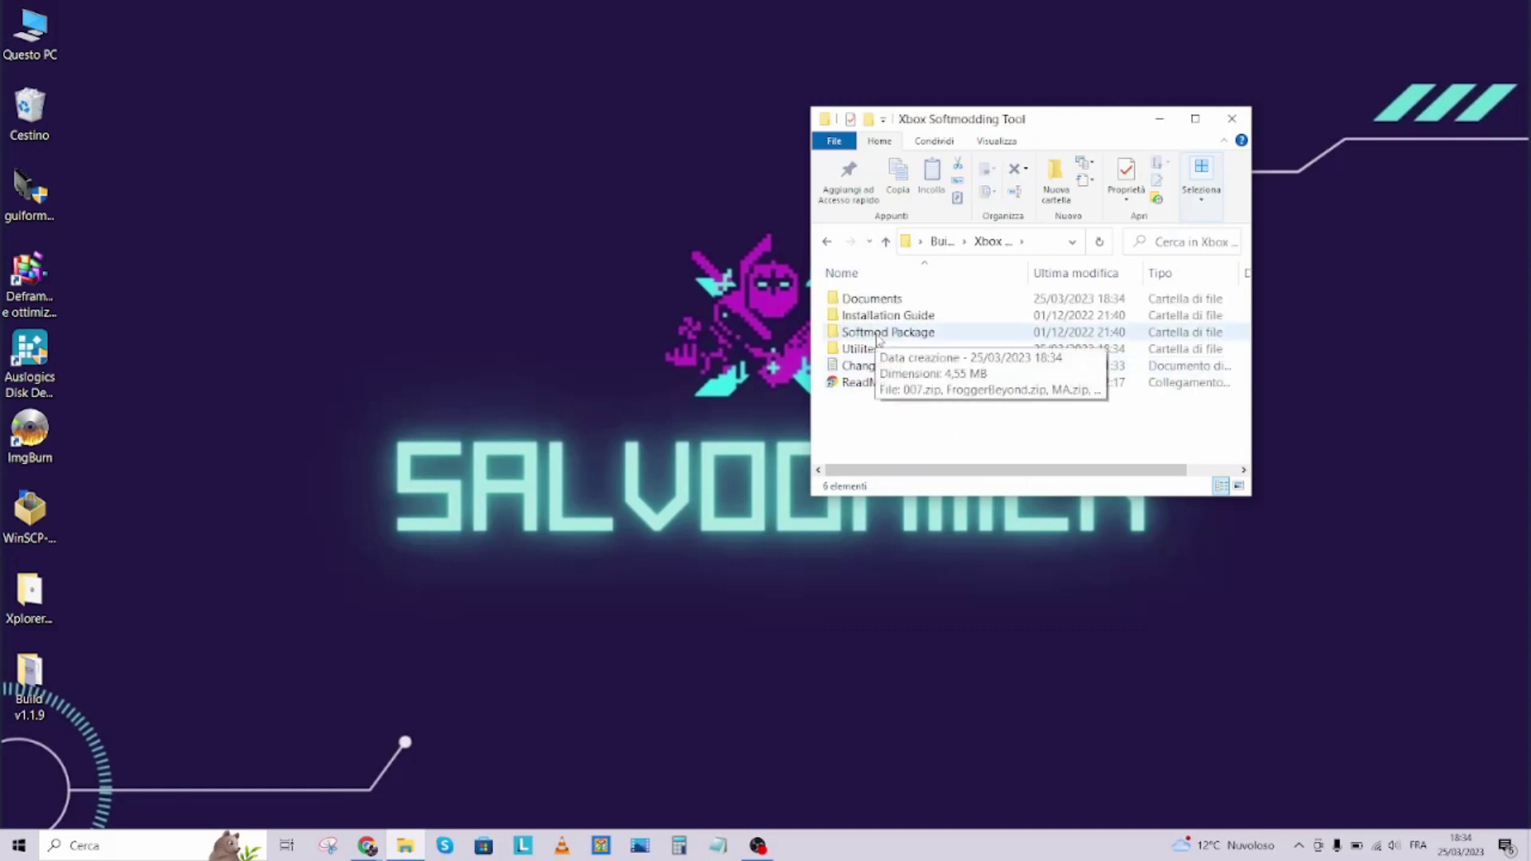
double_click(877, 333)
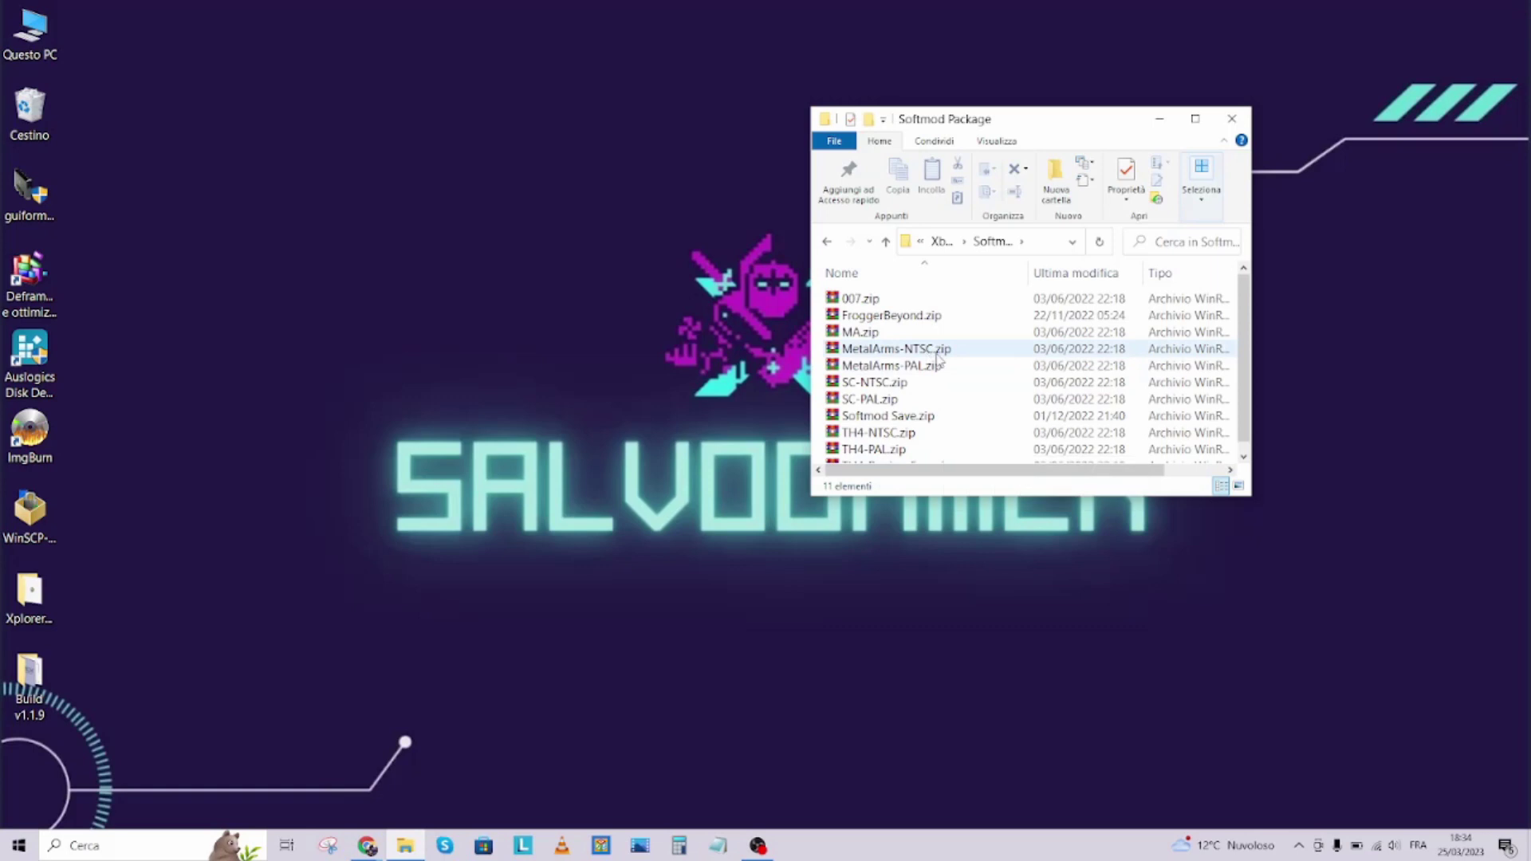
scroll(941, 391, down, 1)
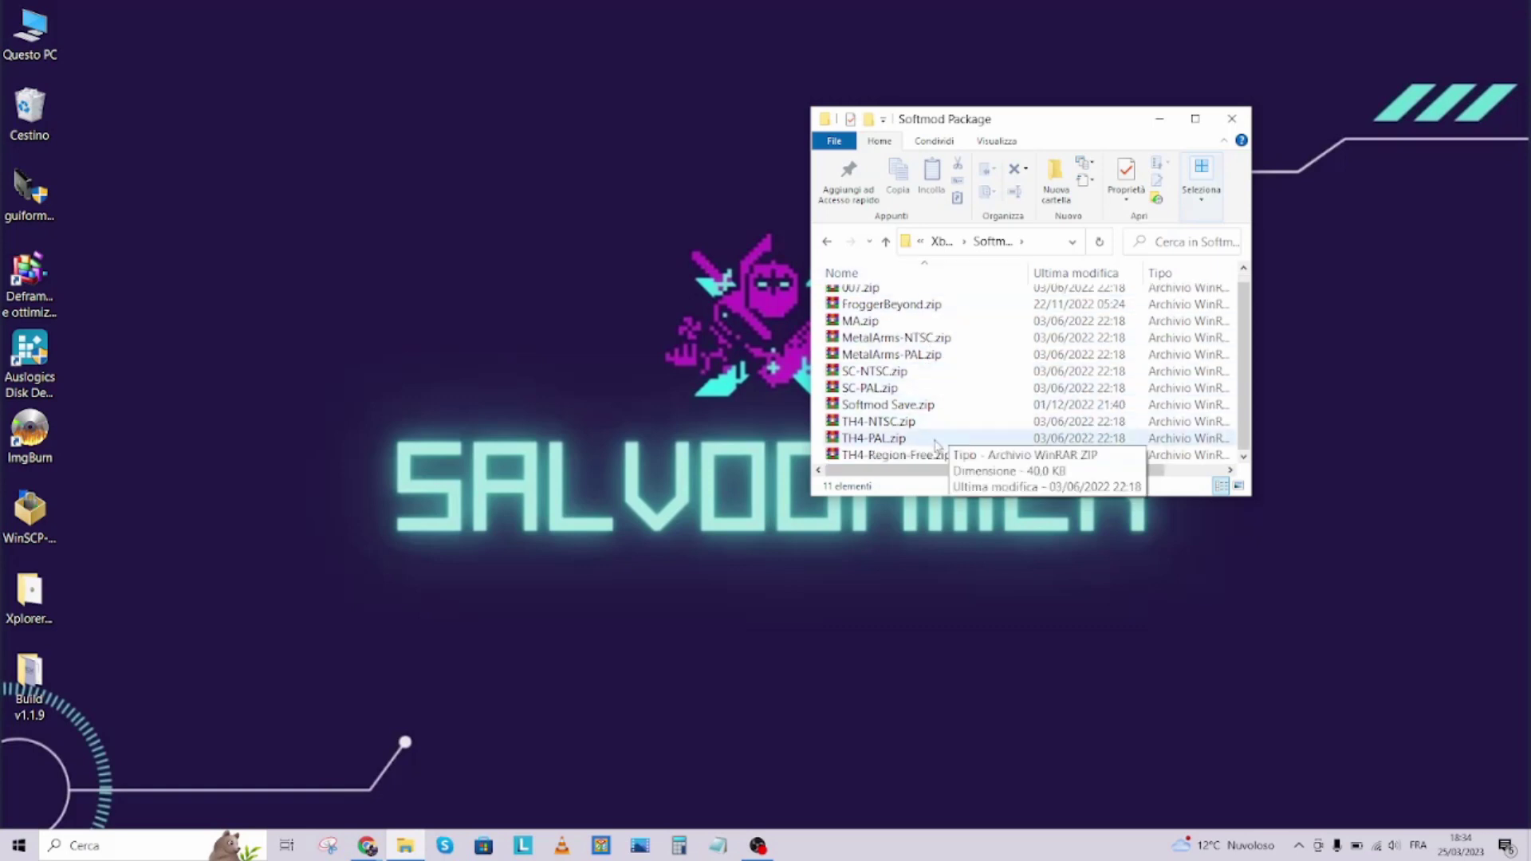
scroll(936, 444, up, 1)
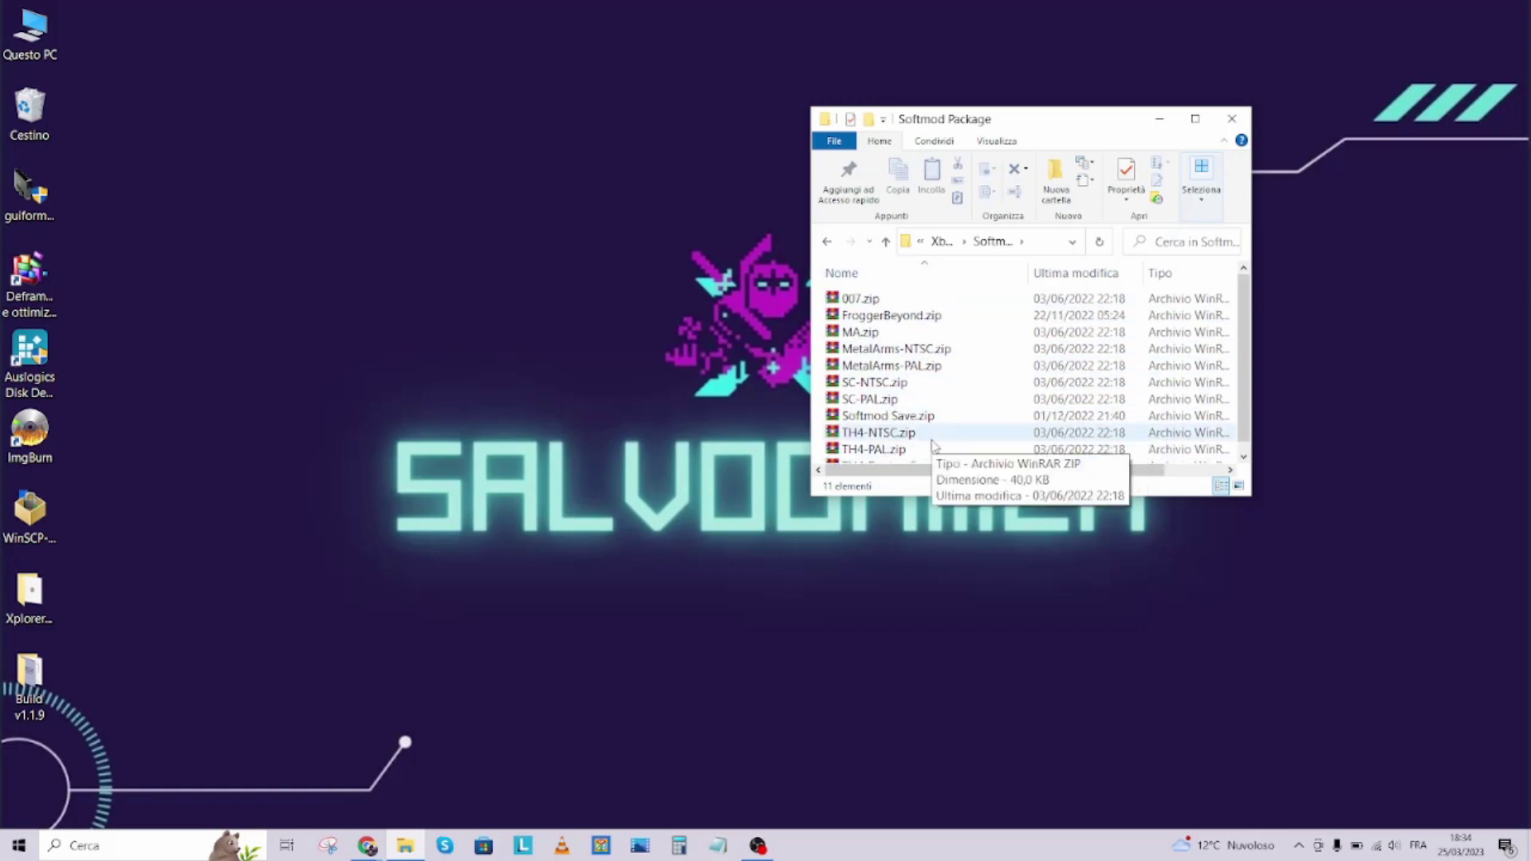
click(867, 302)
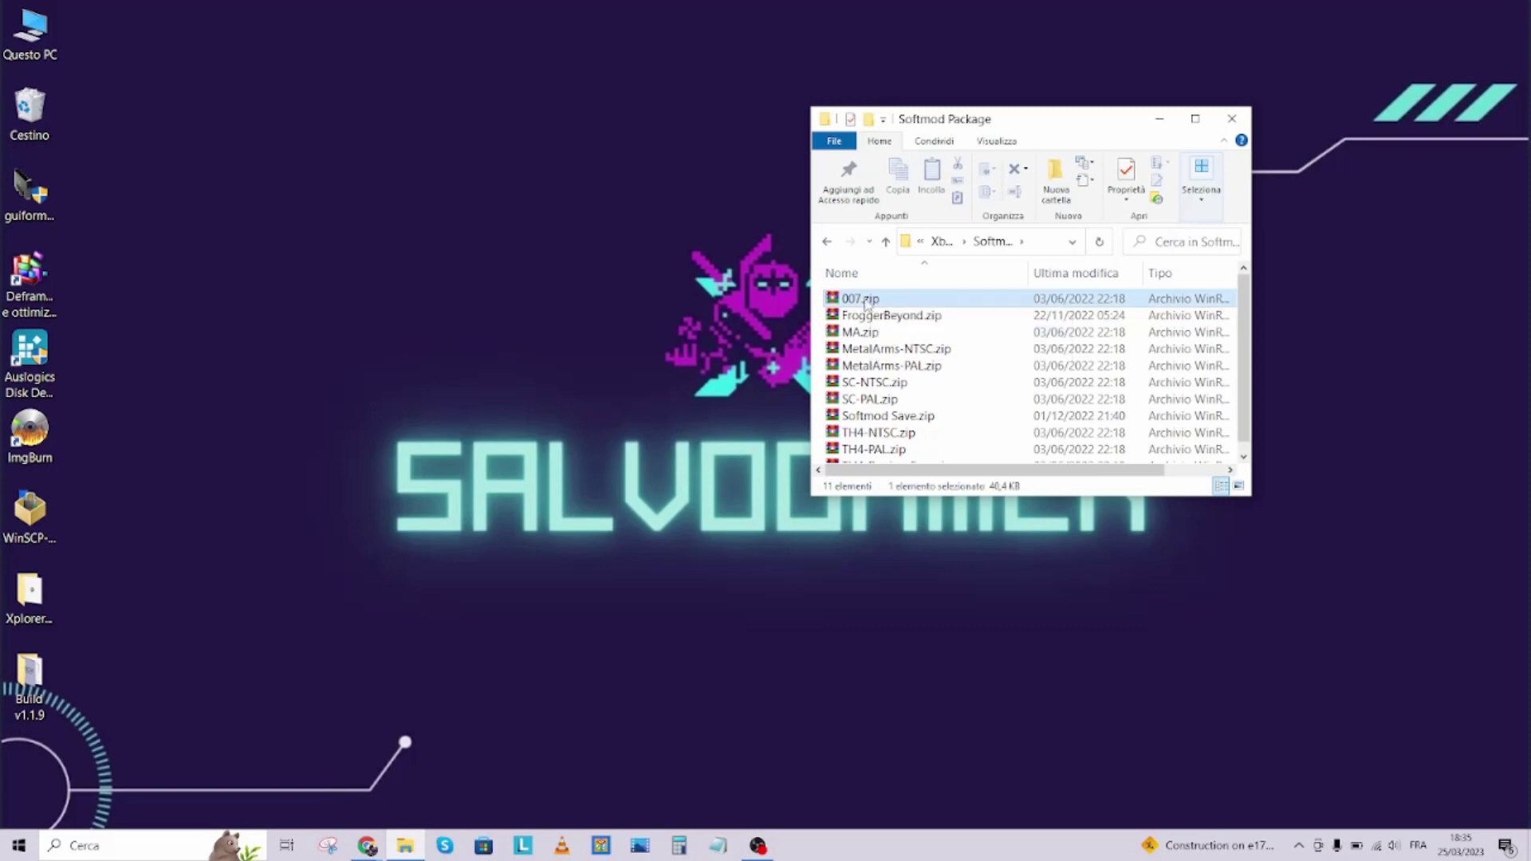
right_click(864, 299)
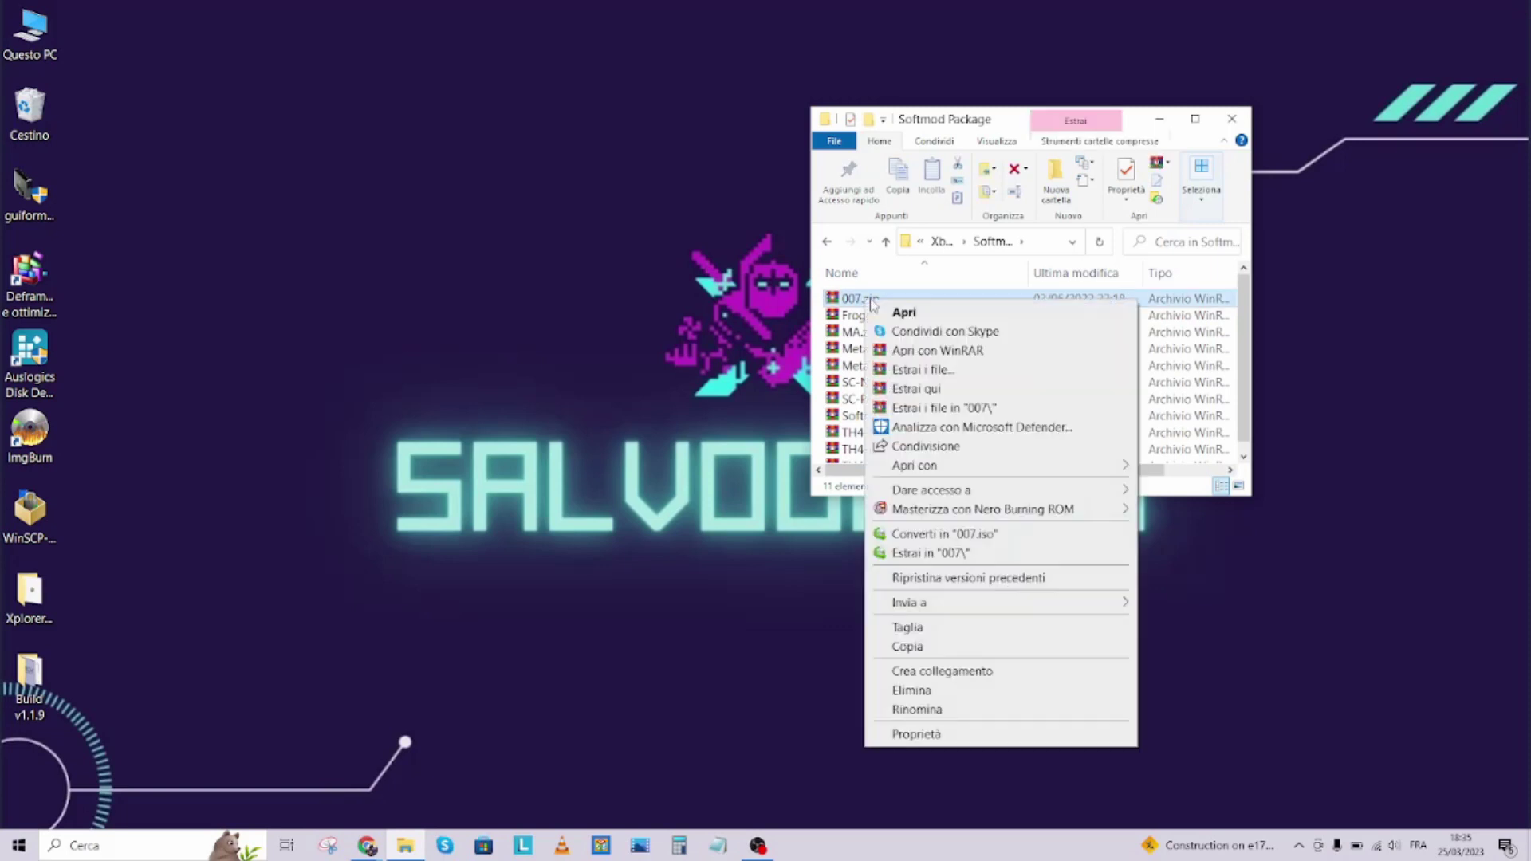
click(896, 385)
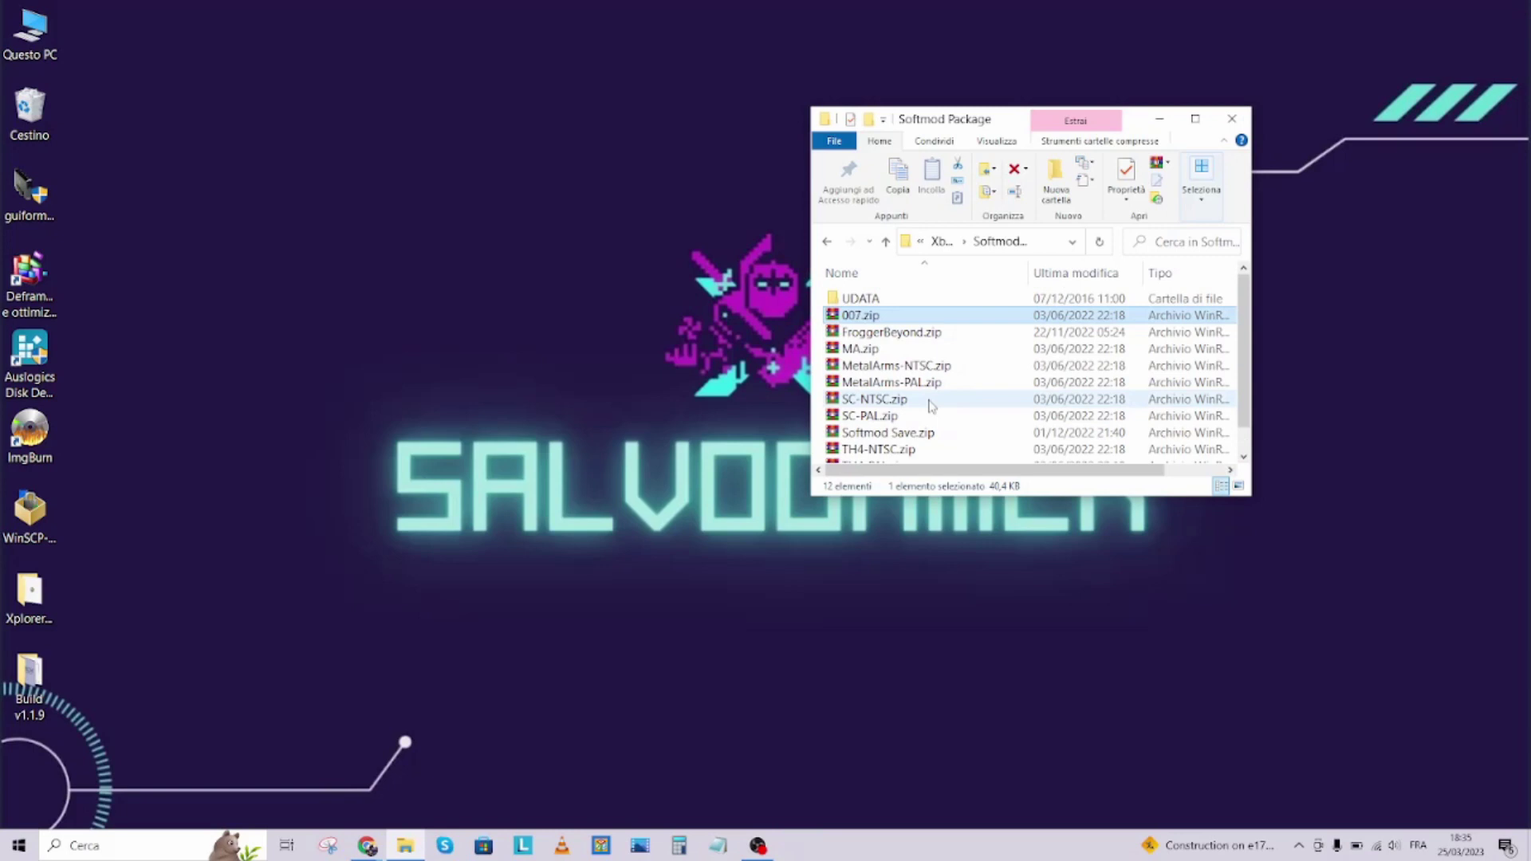
click(852, 301)
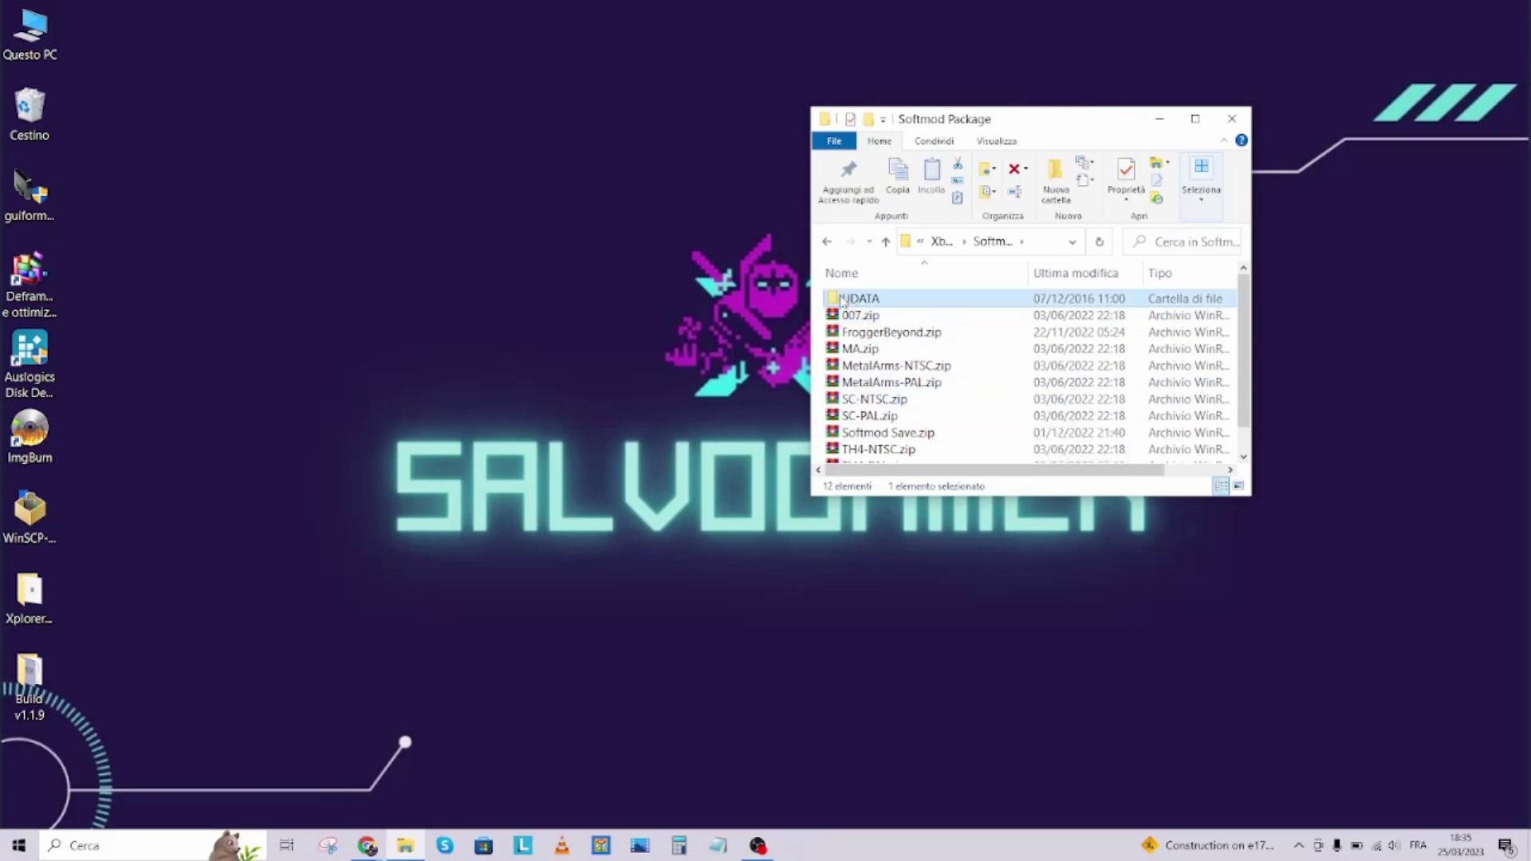
Look inside the UDATA folder and its 4541000d subfolder, and return to Softmod Package.
double_click(843, 301)
click(858, 303)
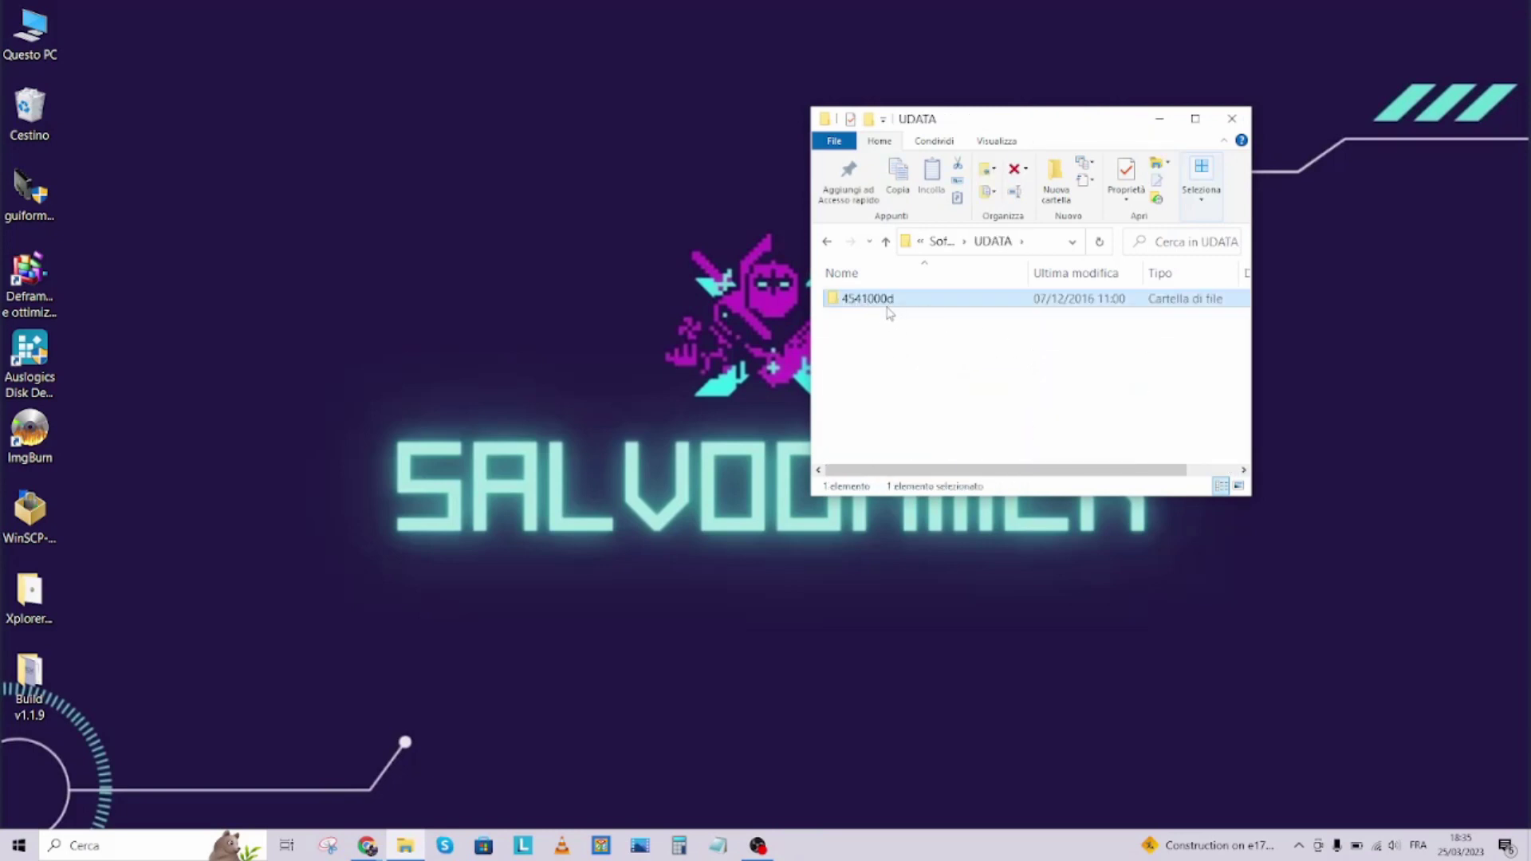
double_click(888, 308)
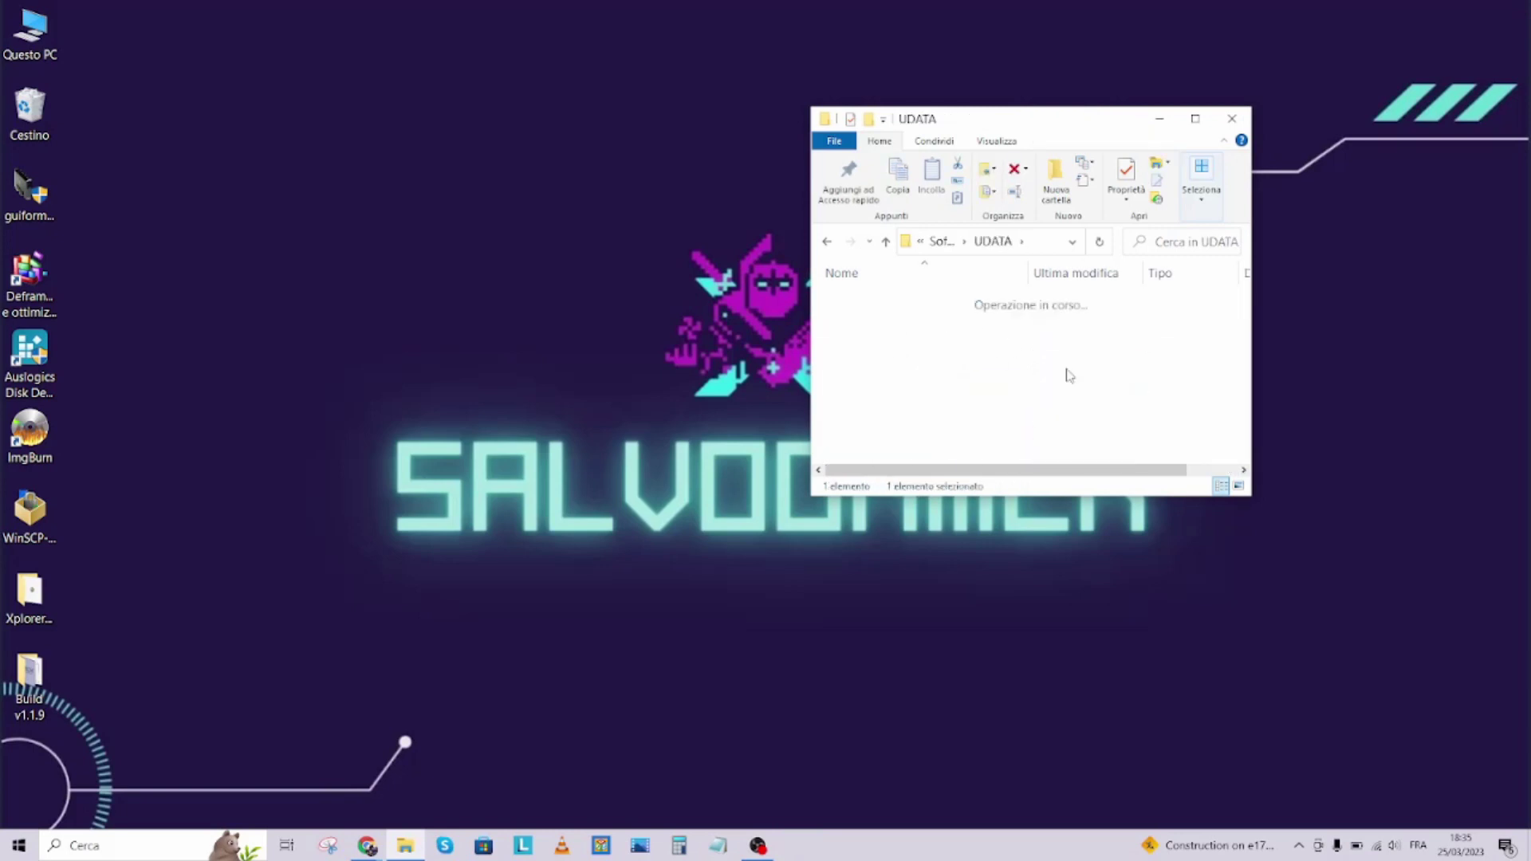
click(885, 243)
click(886, 243)
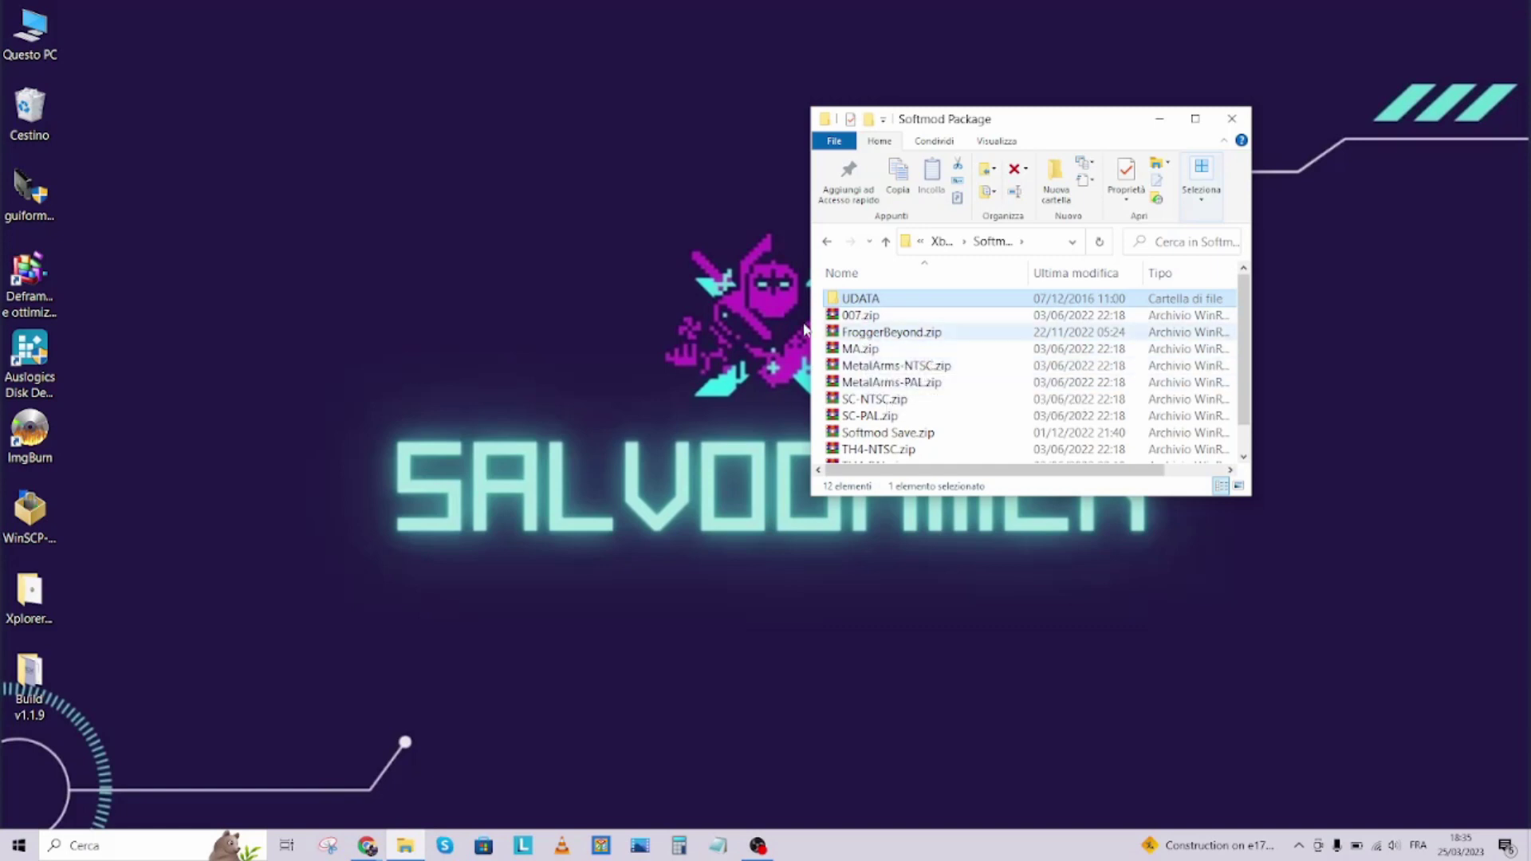
Extract SC-PAL.zip and TH4-PAL.zip directly into the Softmod Package folder.
click(858, 322)
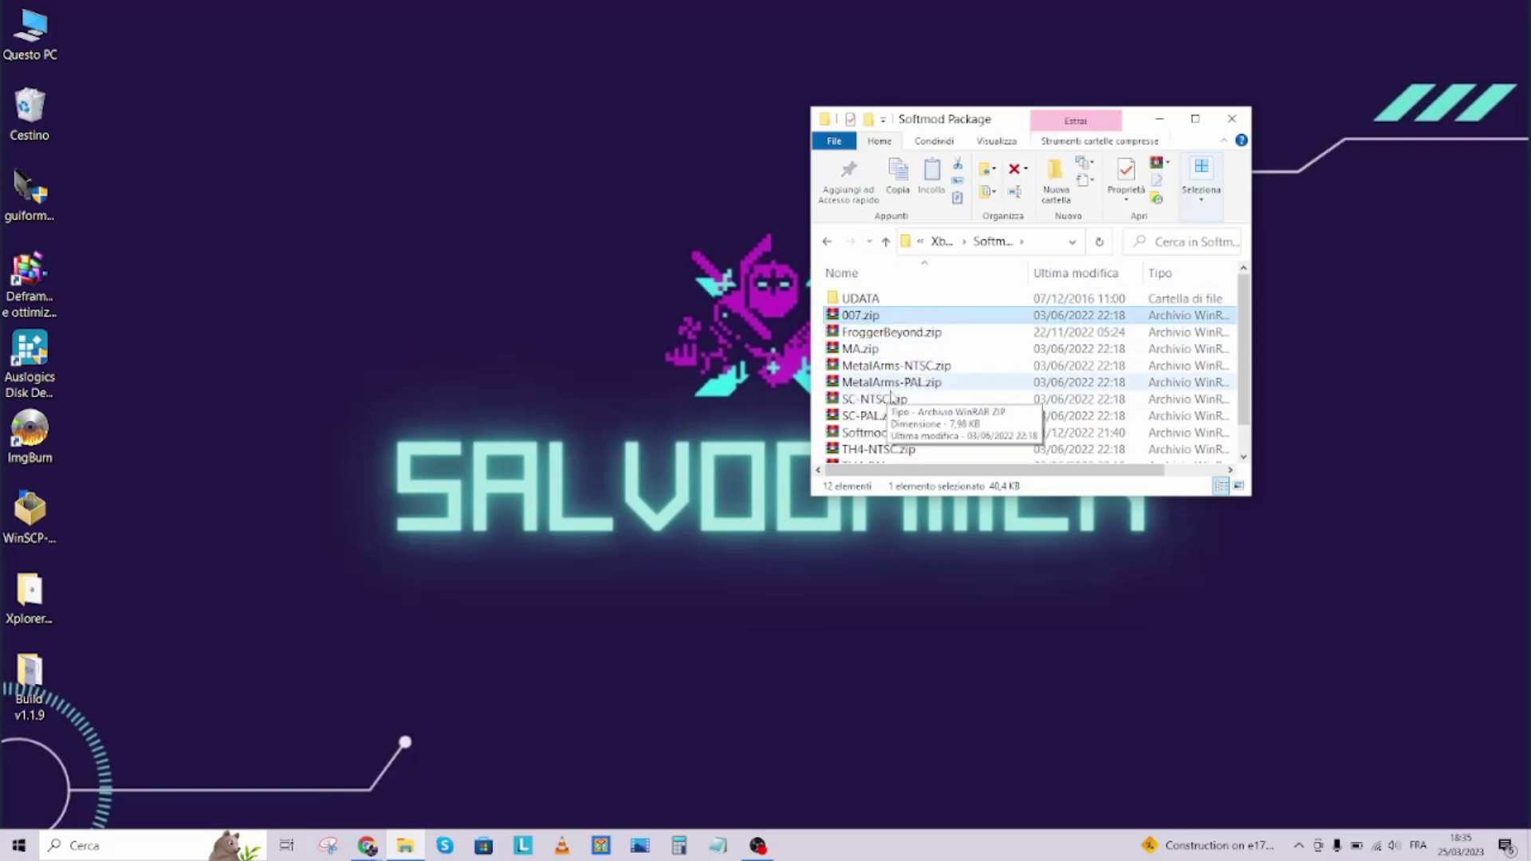
click(854, 420)
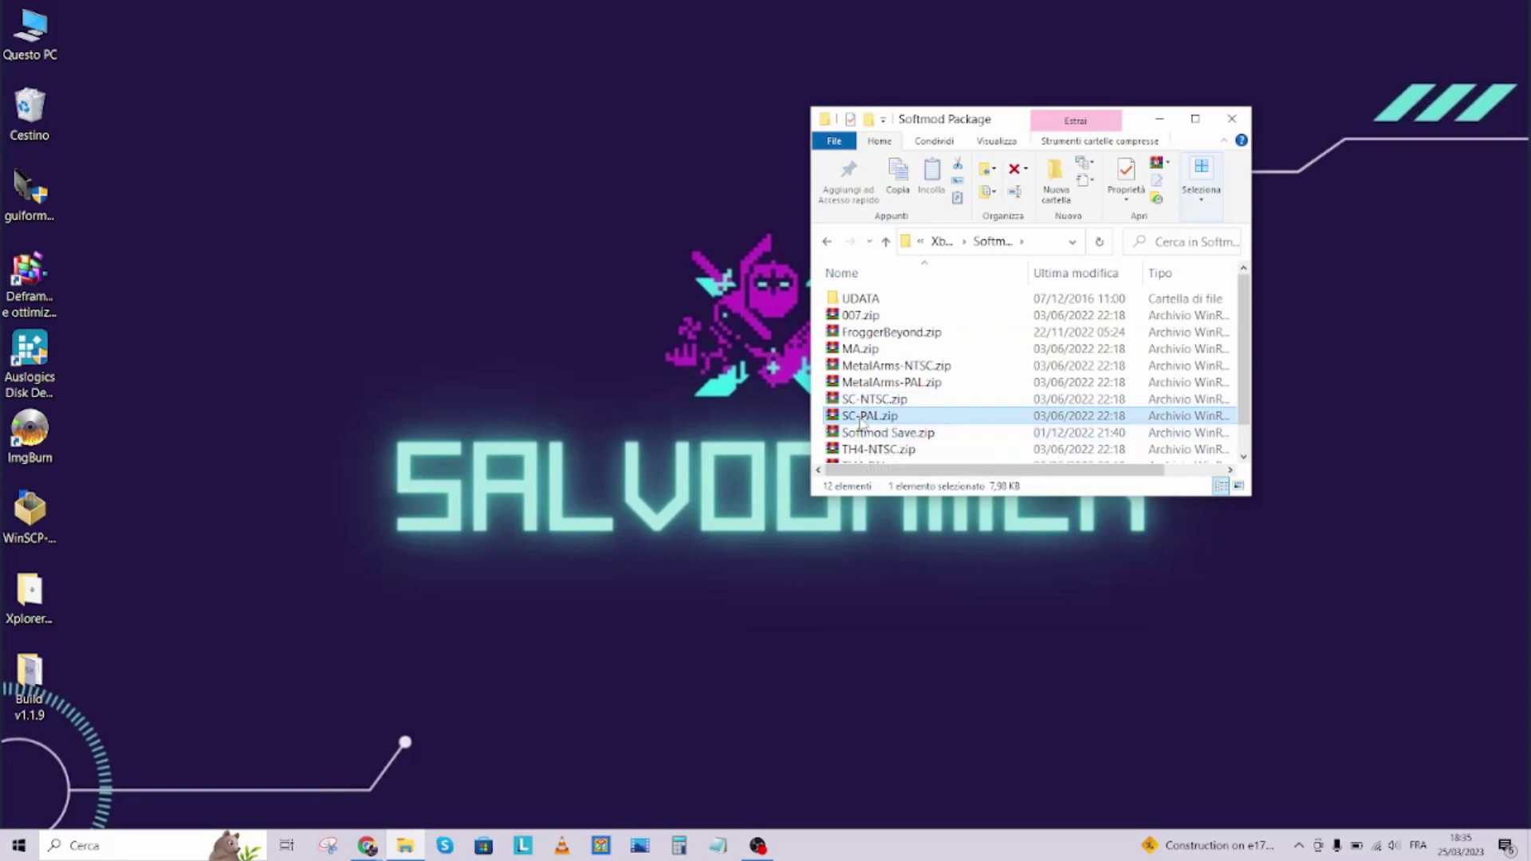
right_click(861, 423)
click(921, 474)
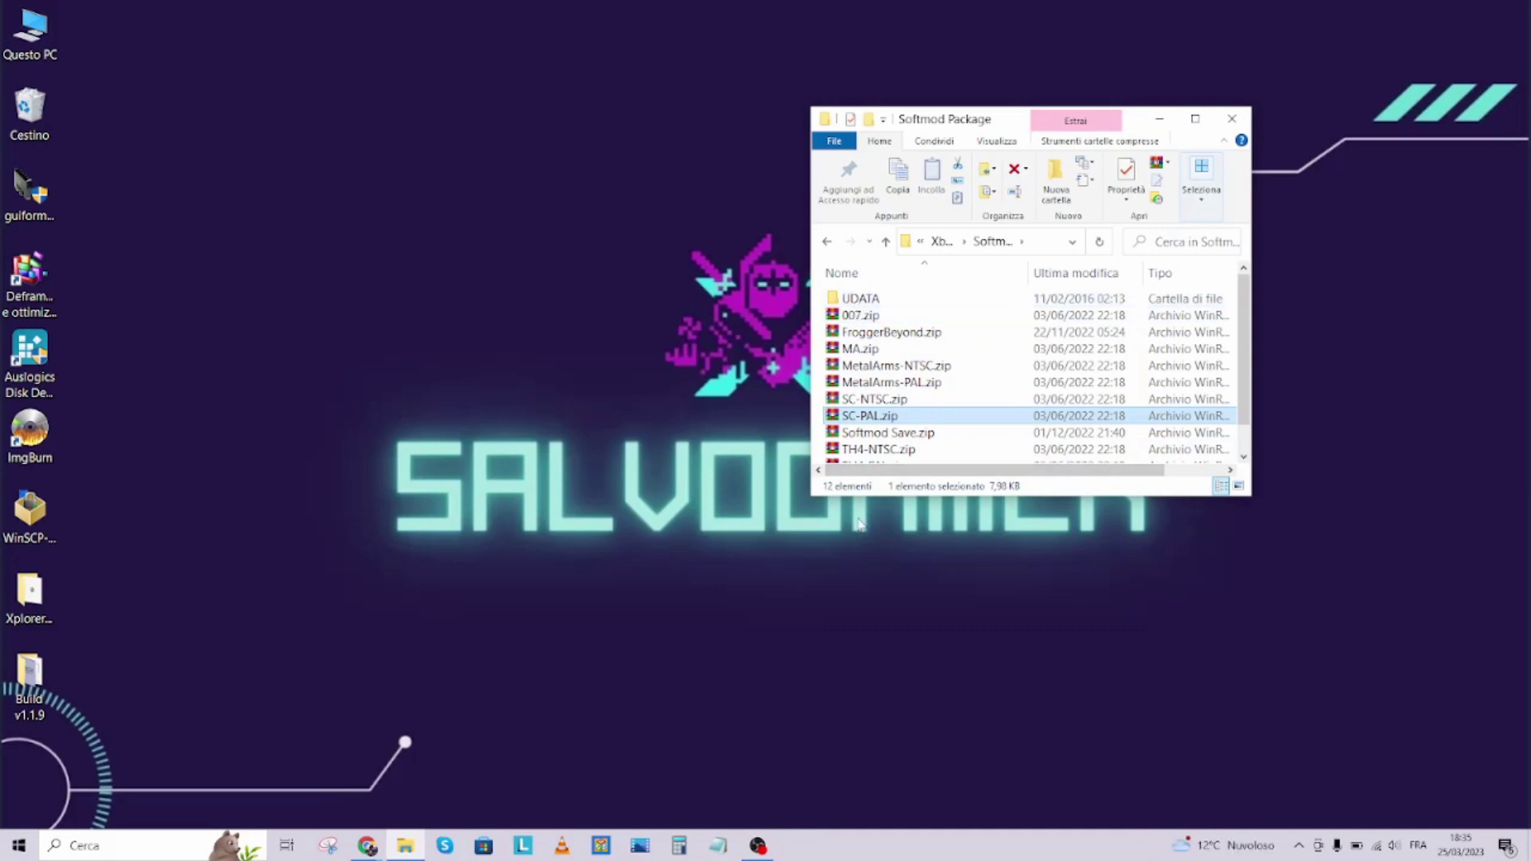
scroll(869, 447, down, 1)
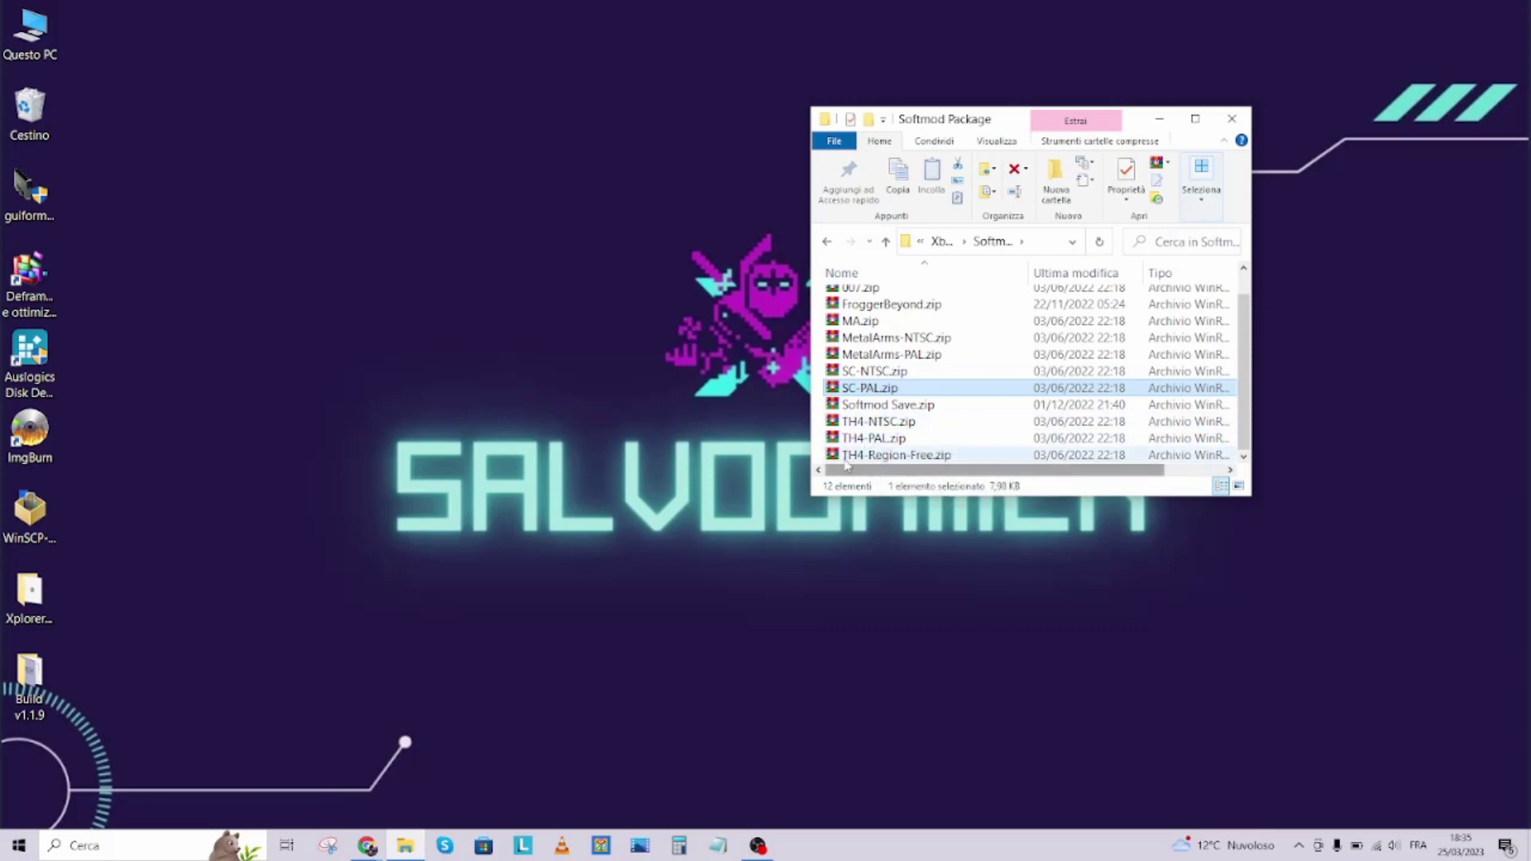
click(861, 440)
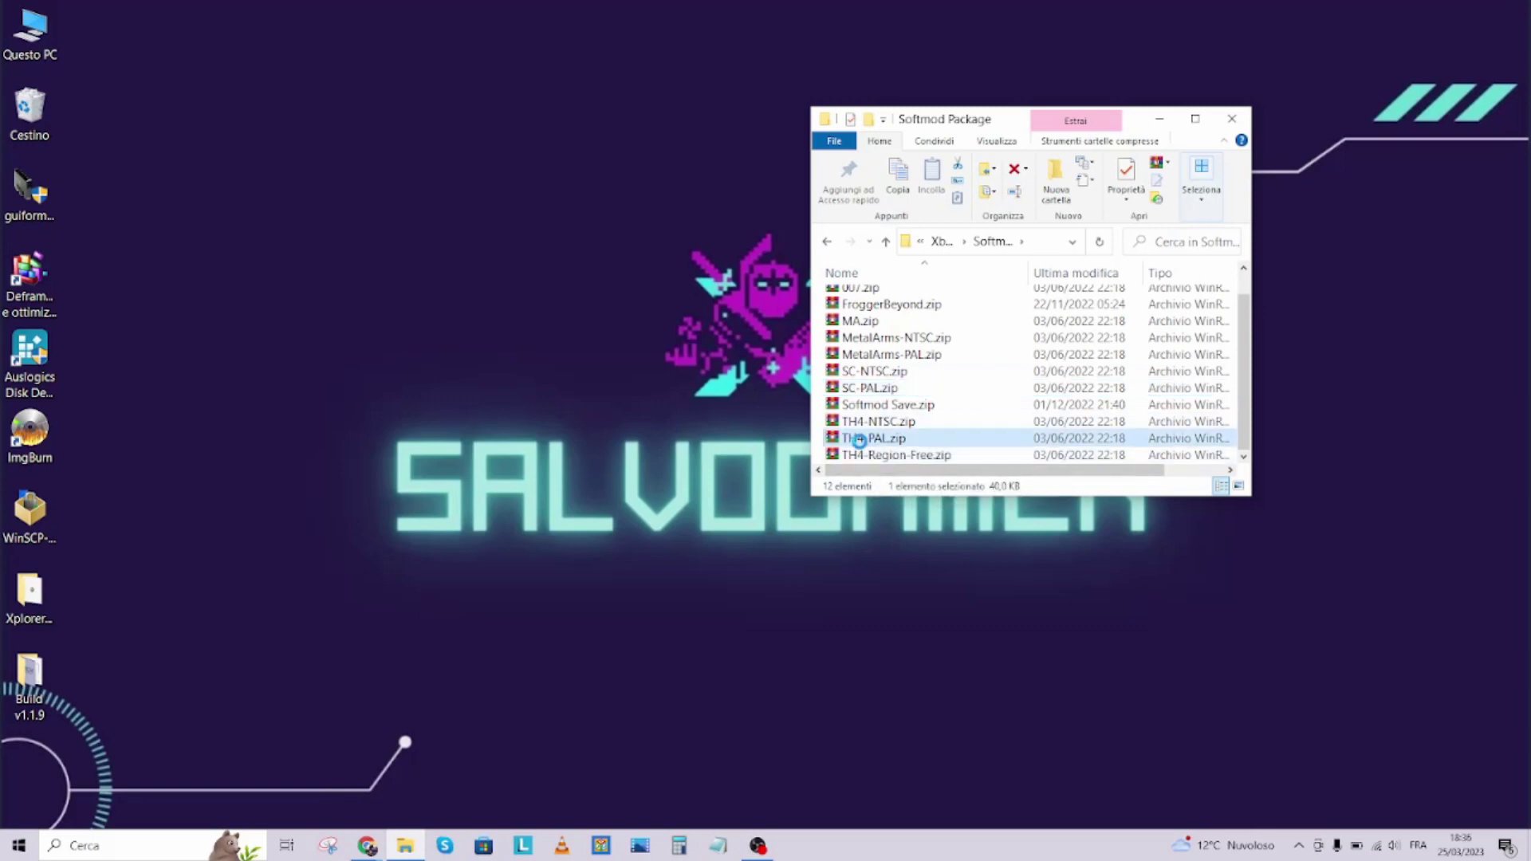
right_click(861, 440)
click(939, 472)
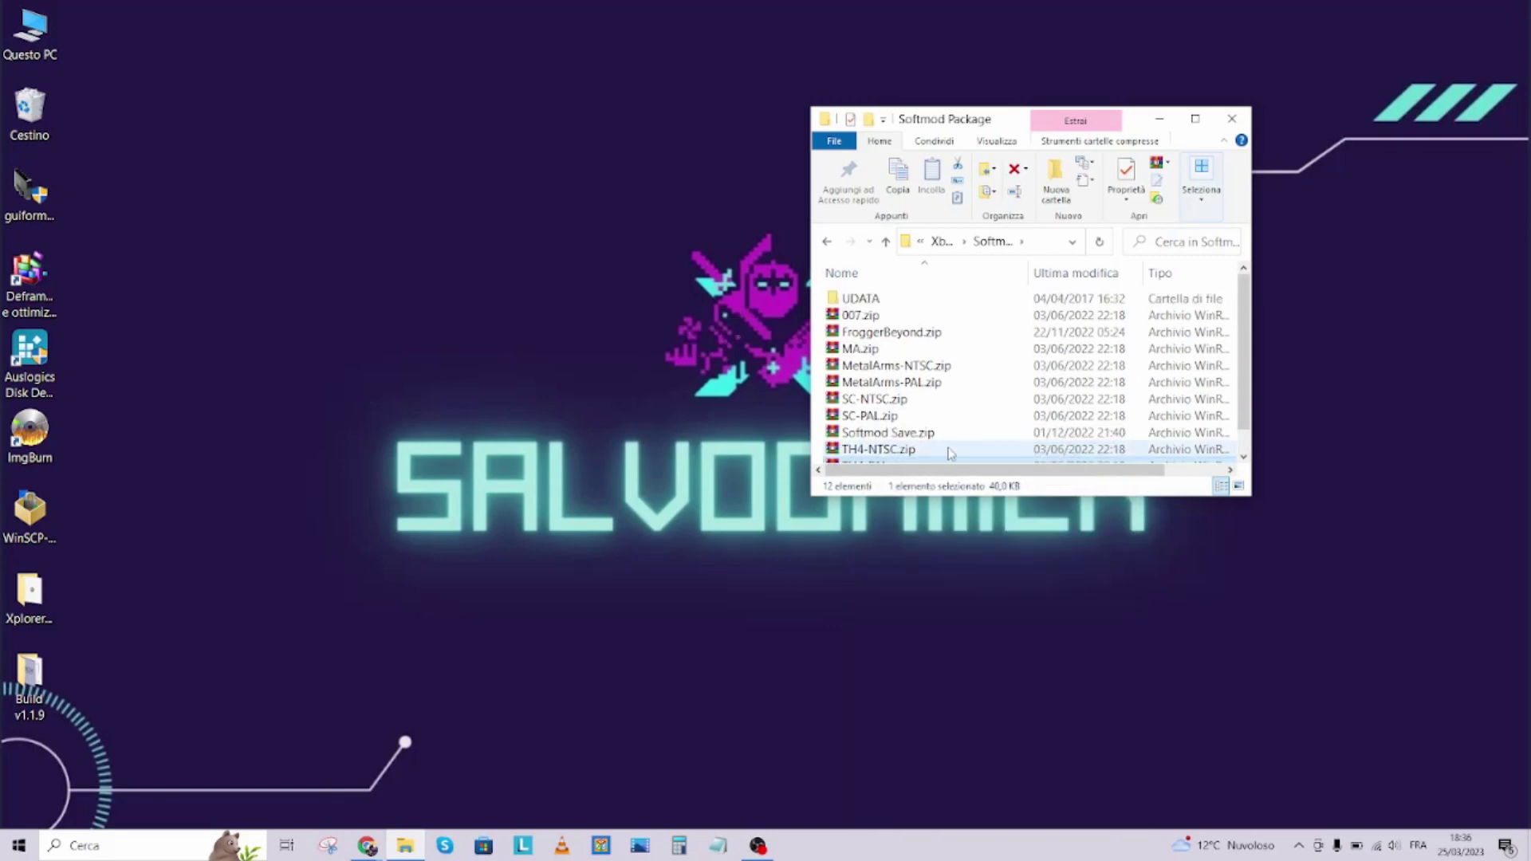
Extract MetalArms-PAL.zip directly into Softmod Package and check the game-save folders inside UDATA.
right_click(878, 385)
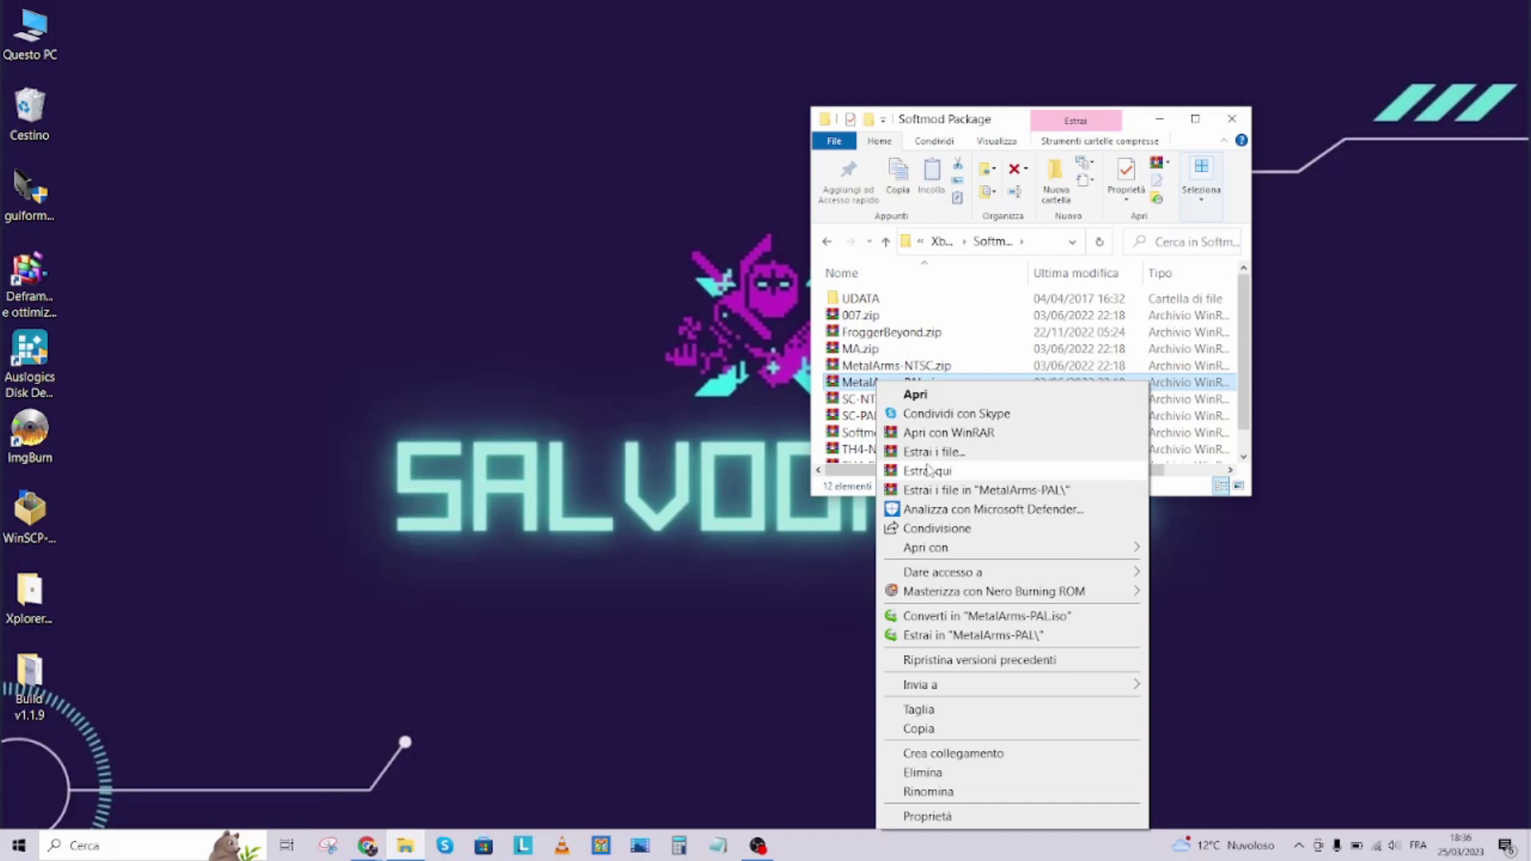
click(927, 471)
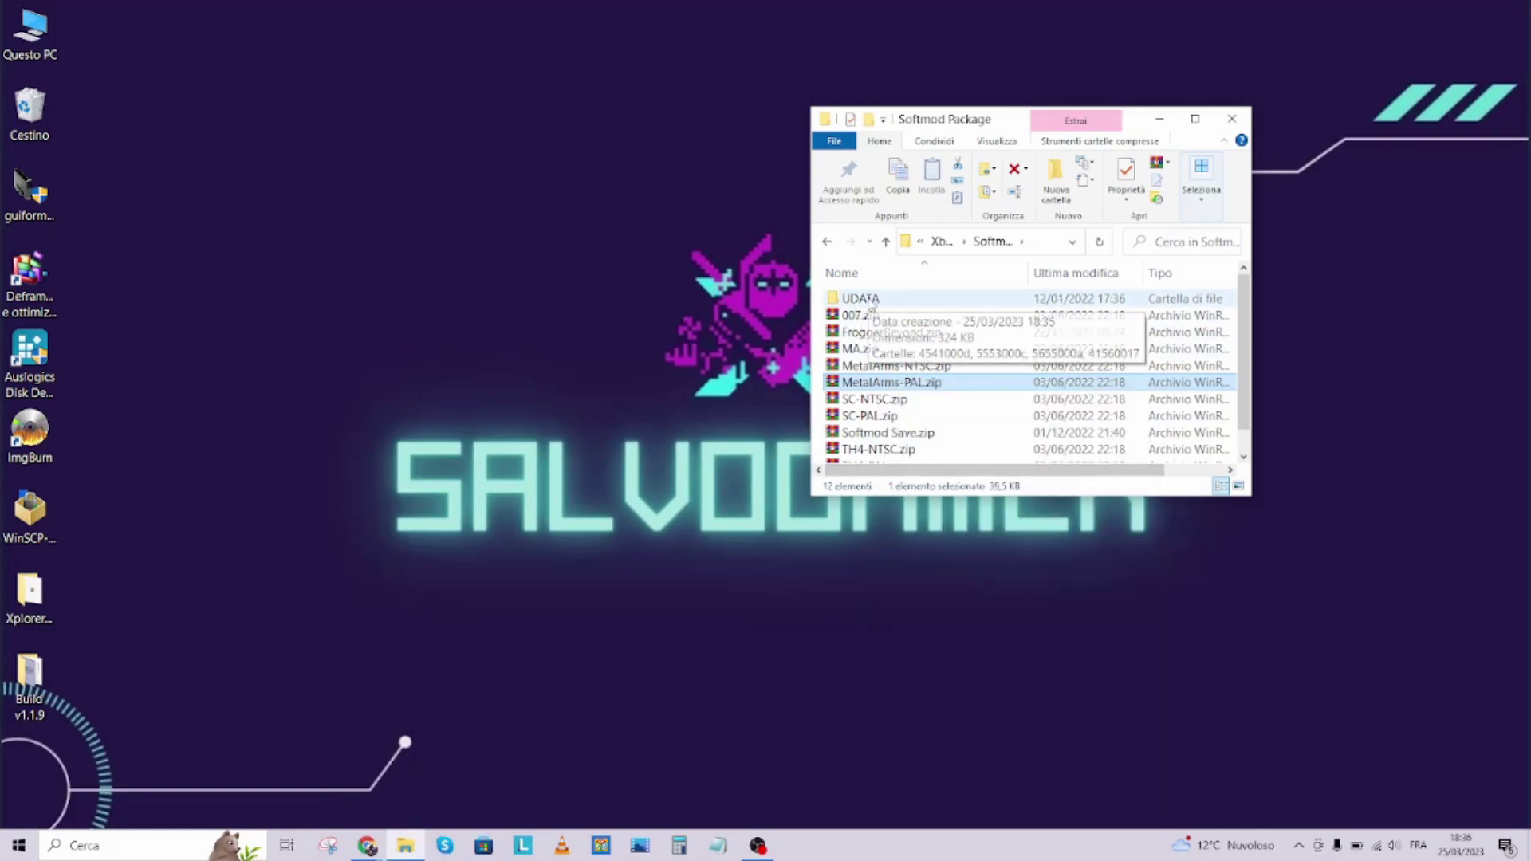
double_click(869, 300)
drag(861, 361, 885, 299)
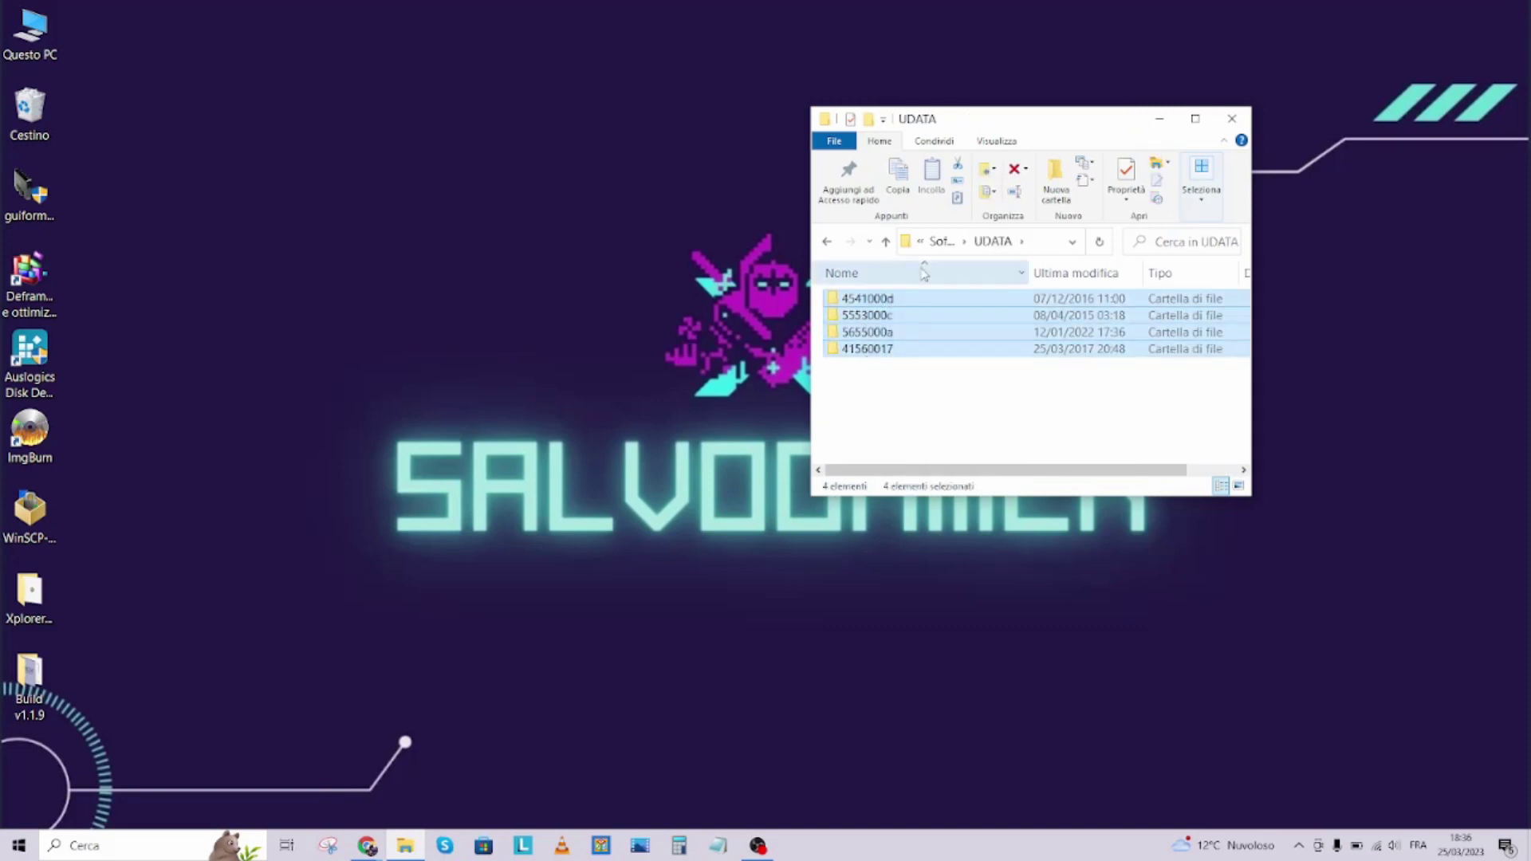
click(885, 242)
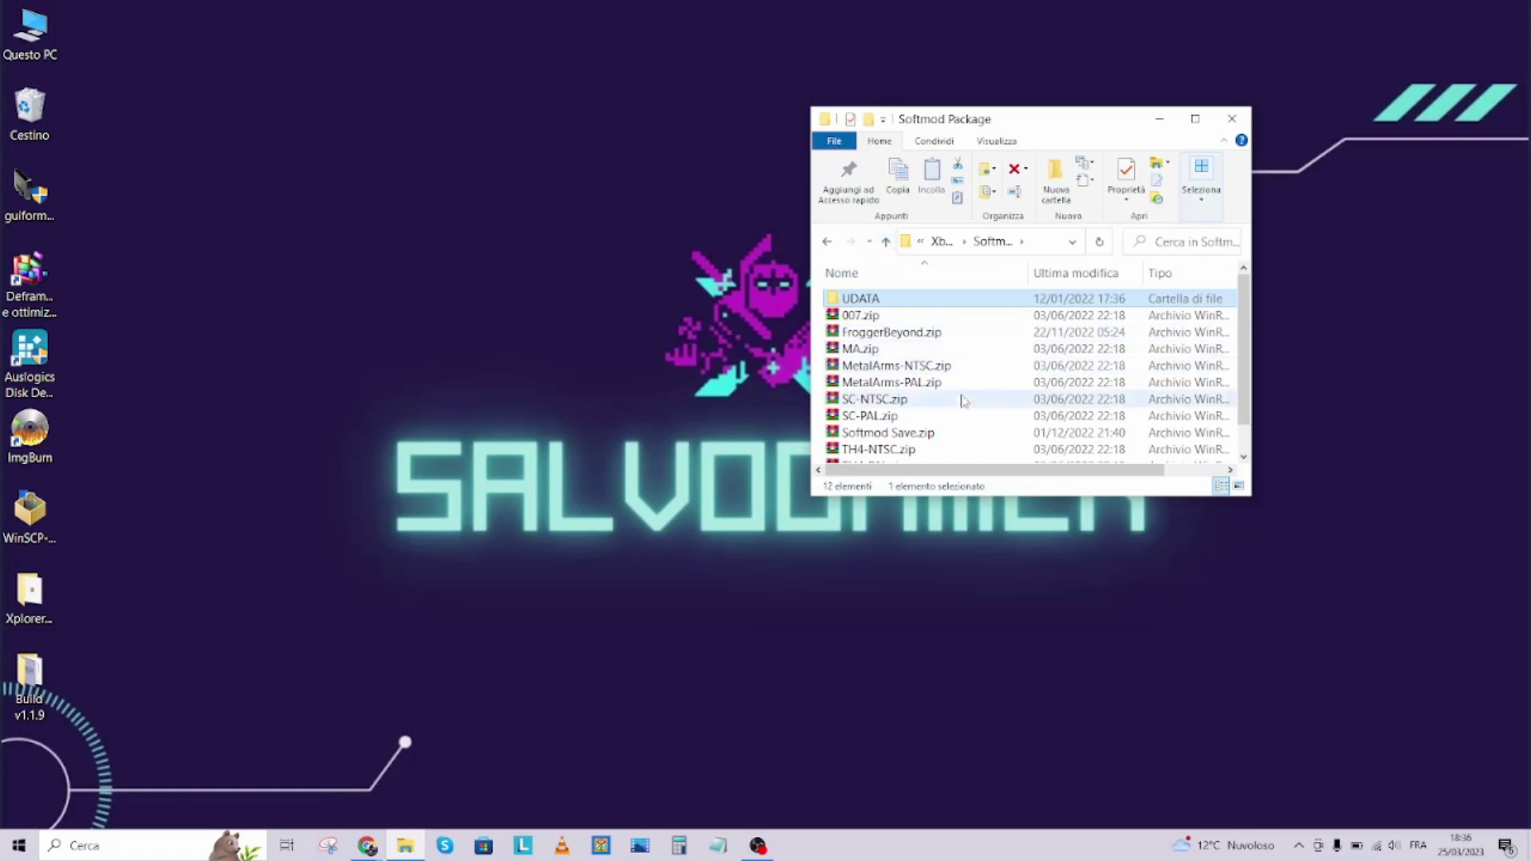
Extract Softmod Save.zip directly into Softmod Package and check the save folders inside UDATA.
scroll(964, 402, down, 1)
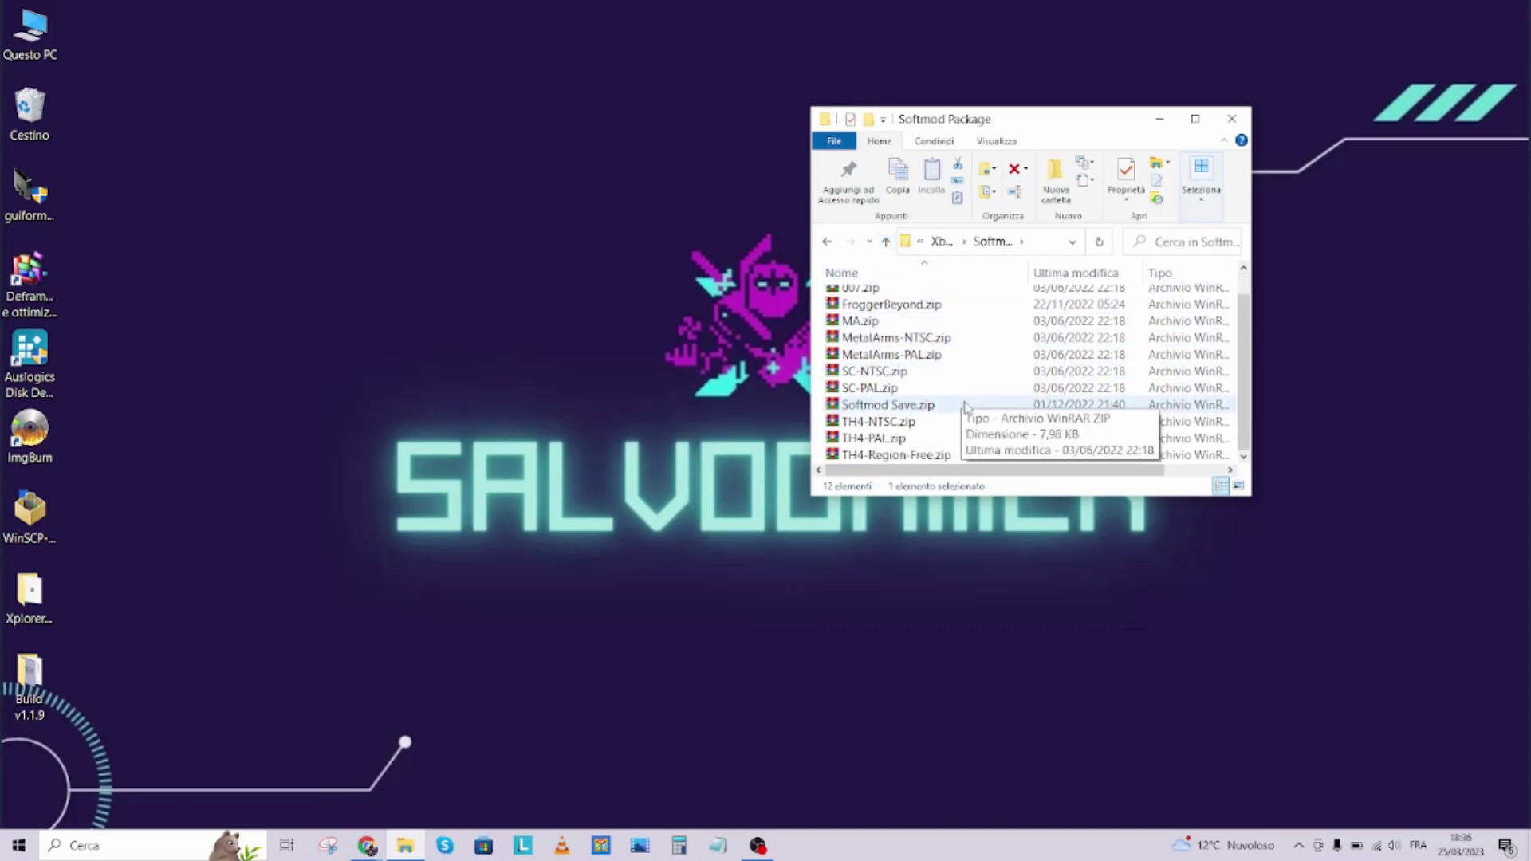
right_click(871, 408)
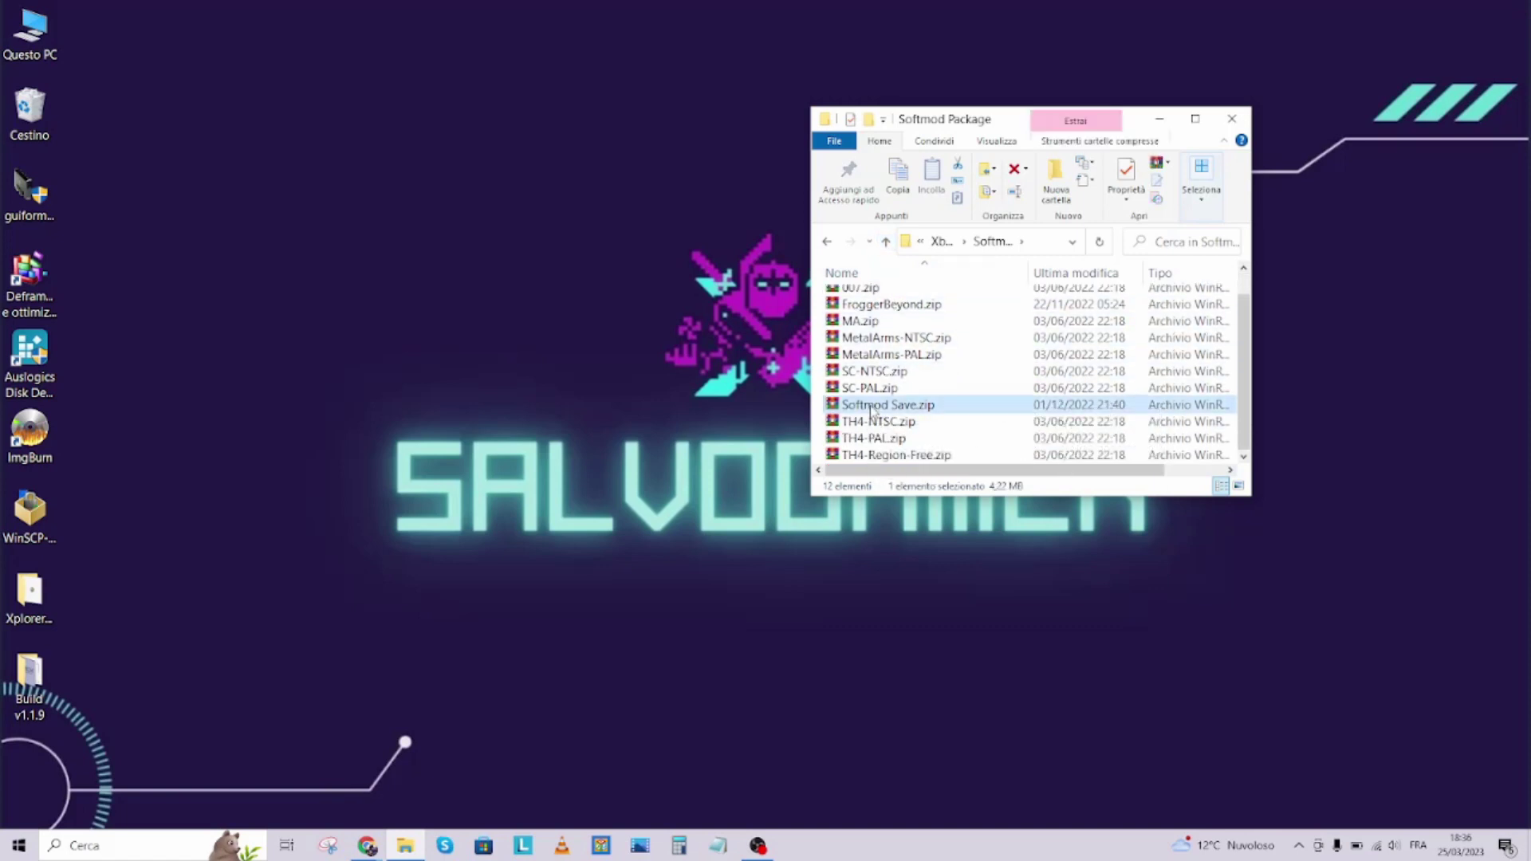
click(938, 471)
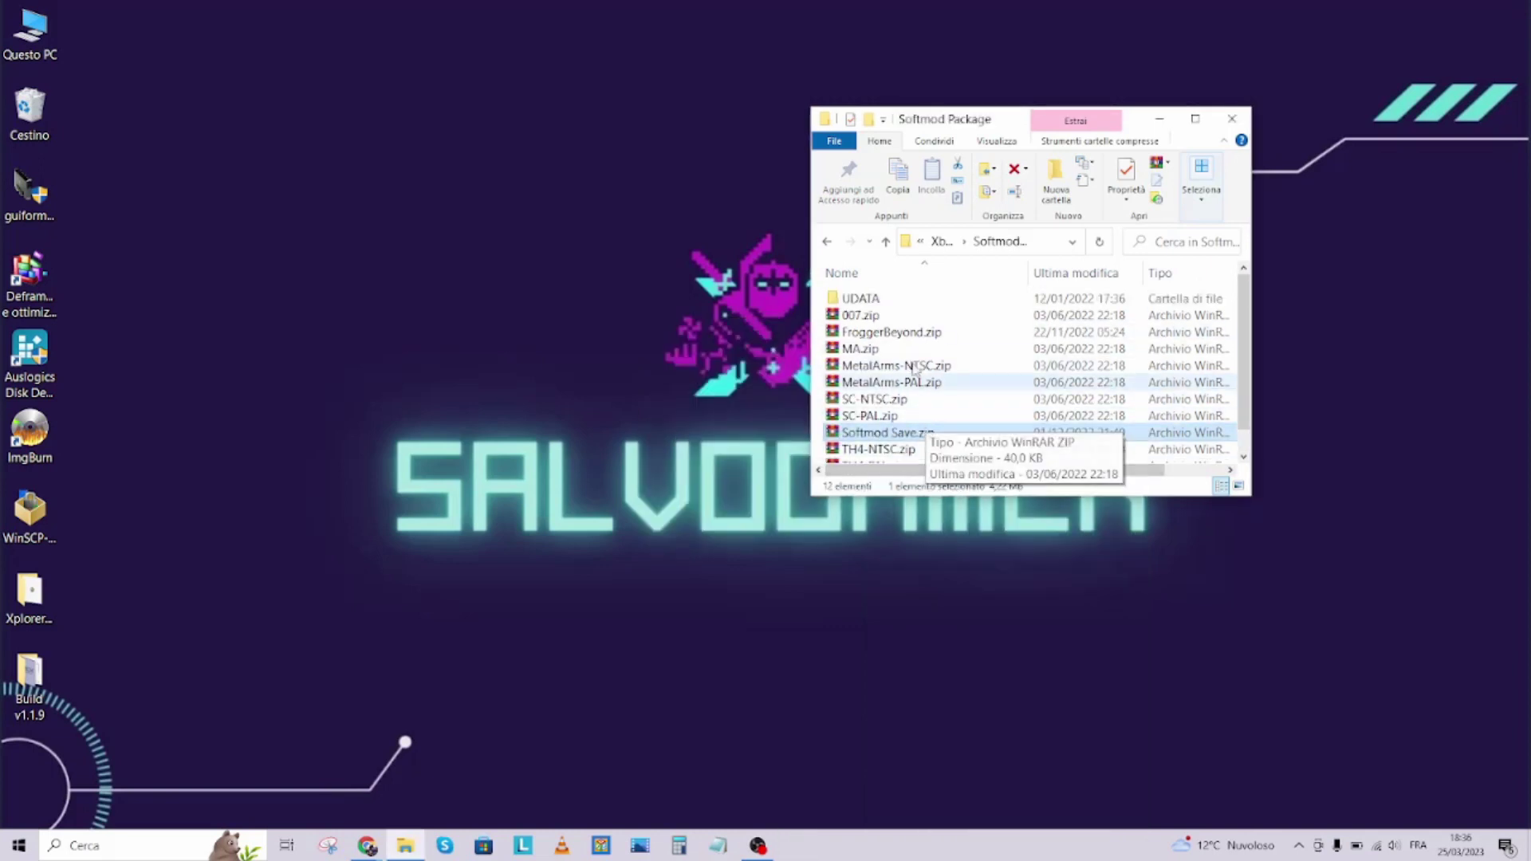
double_click(860, 298)
drag(840, 407, 889, 297)
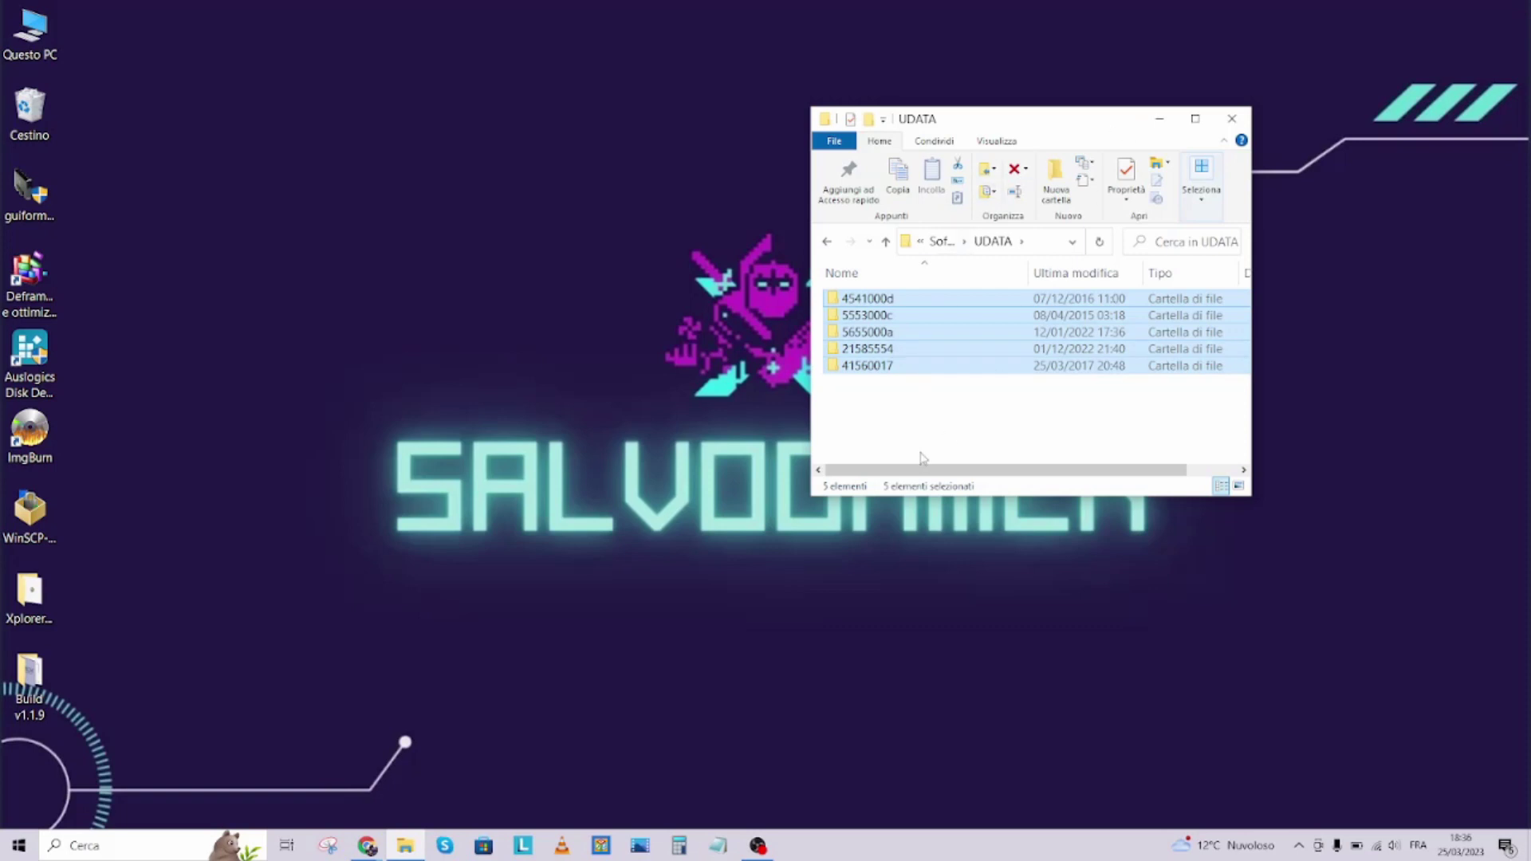
click(886, 243)
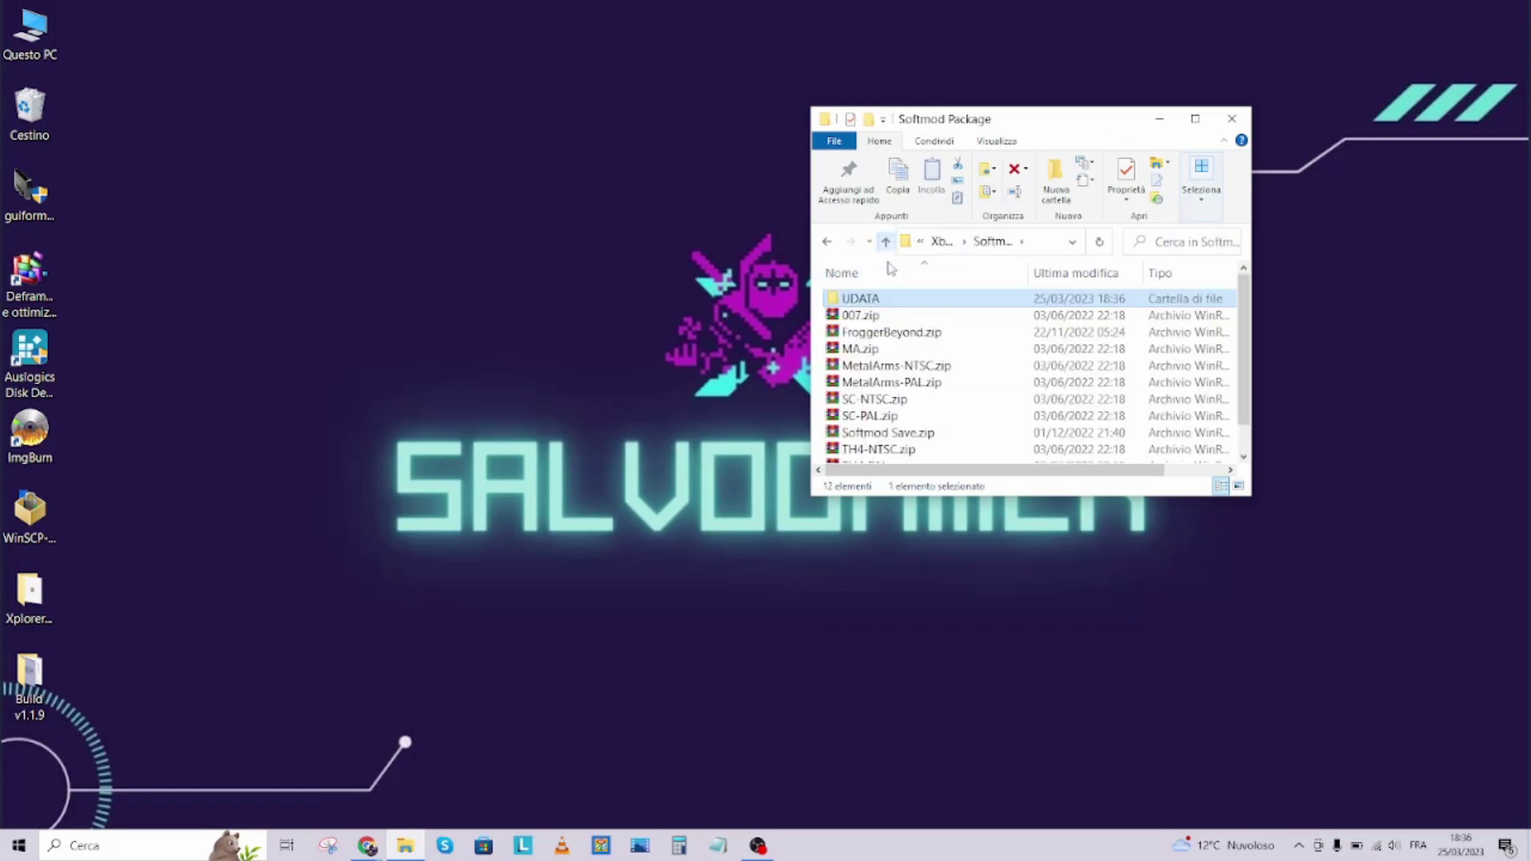
Open the Extras Disc folder of Build v1.1.9, select the disc image file, and widen the name column to fit its full name.
click(885, 242)
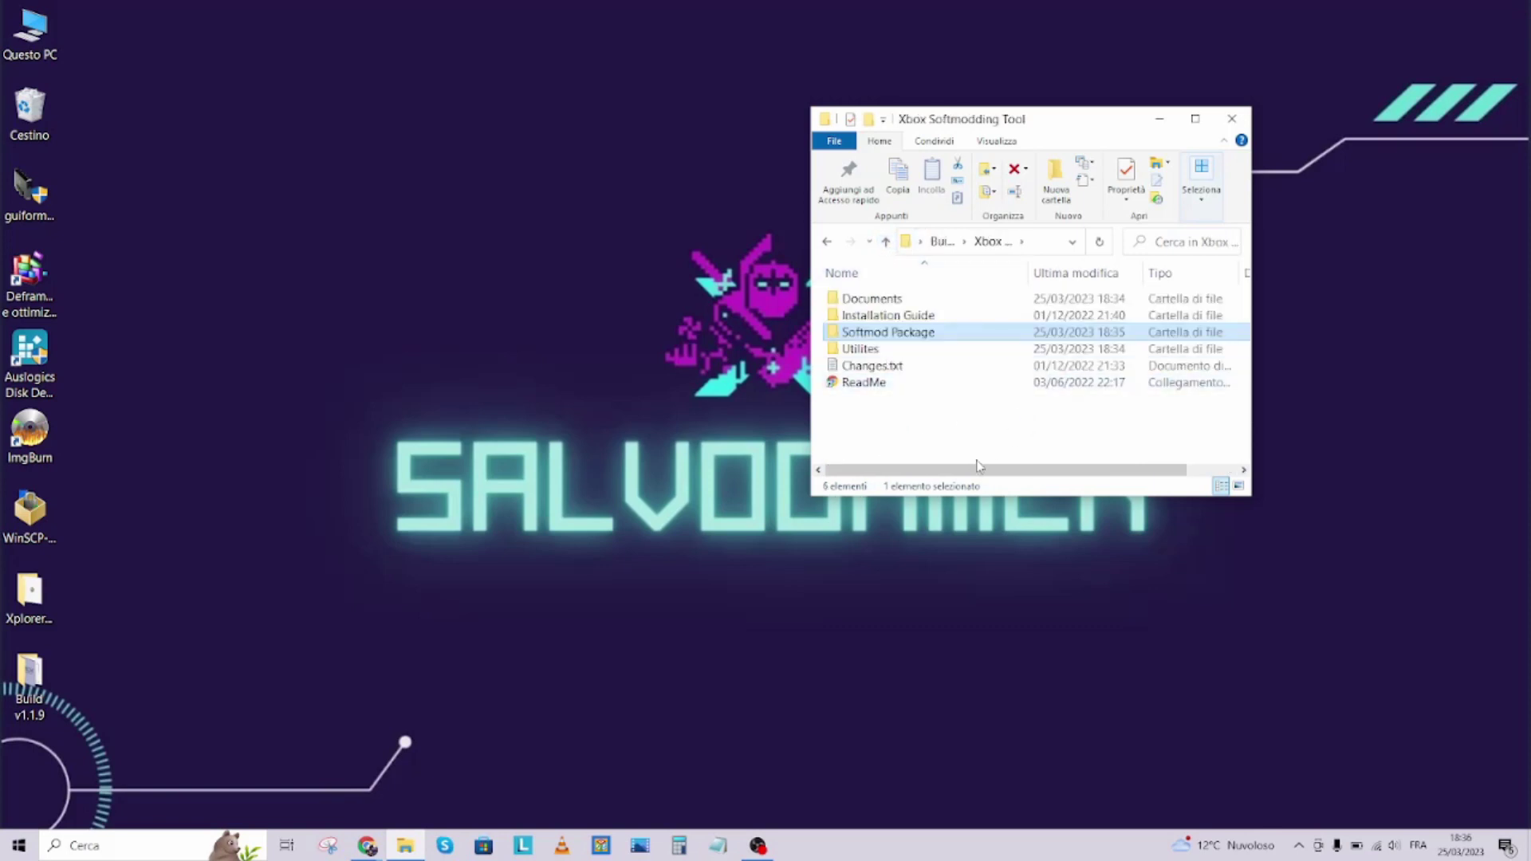
click(885, 243)
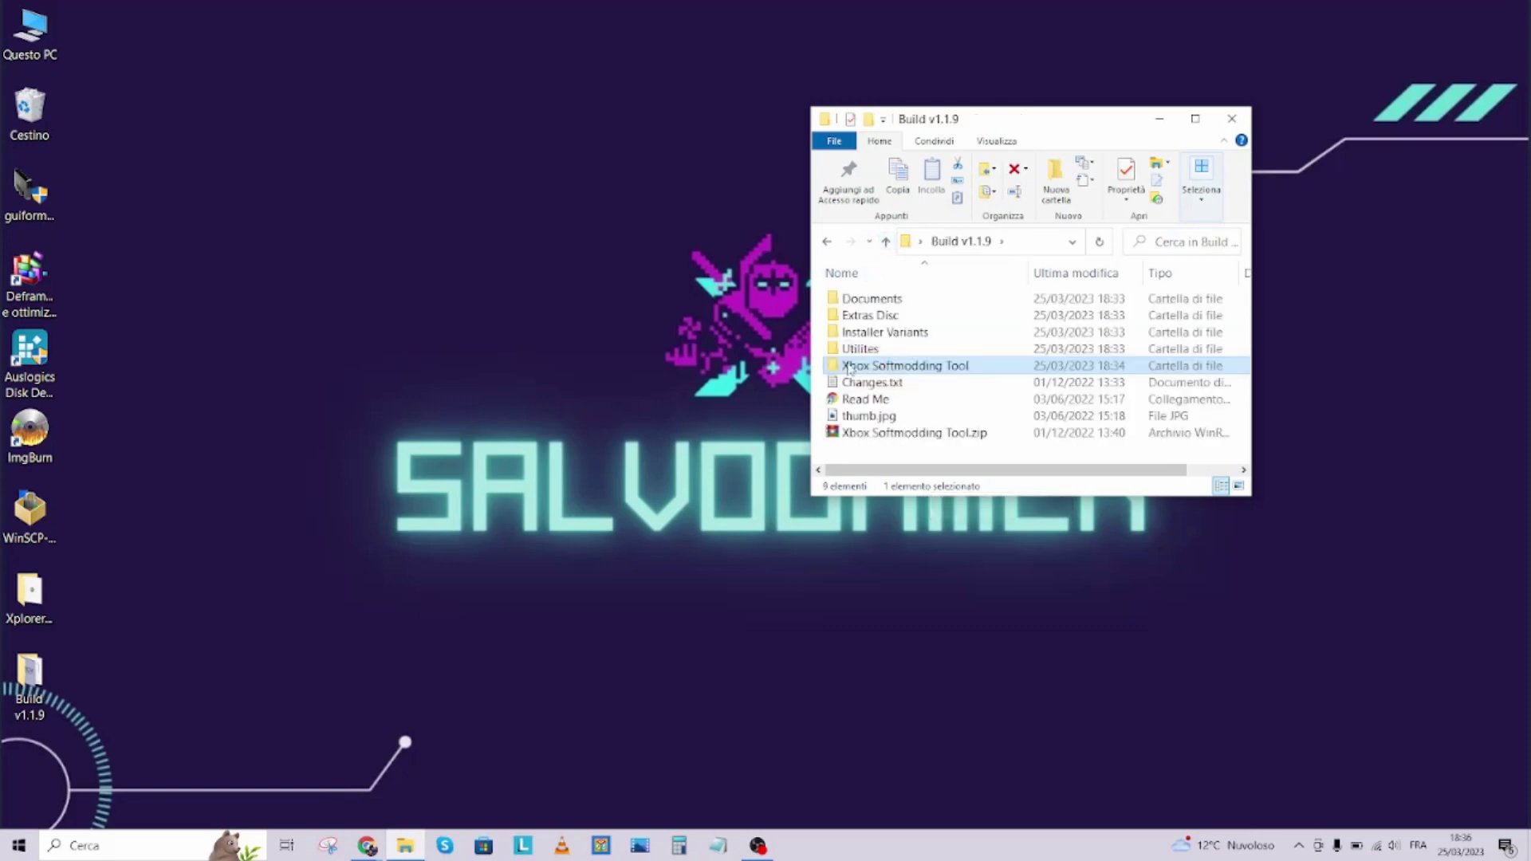
double_click(865, 316)
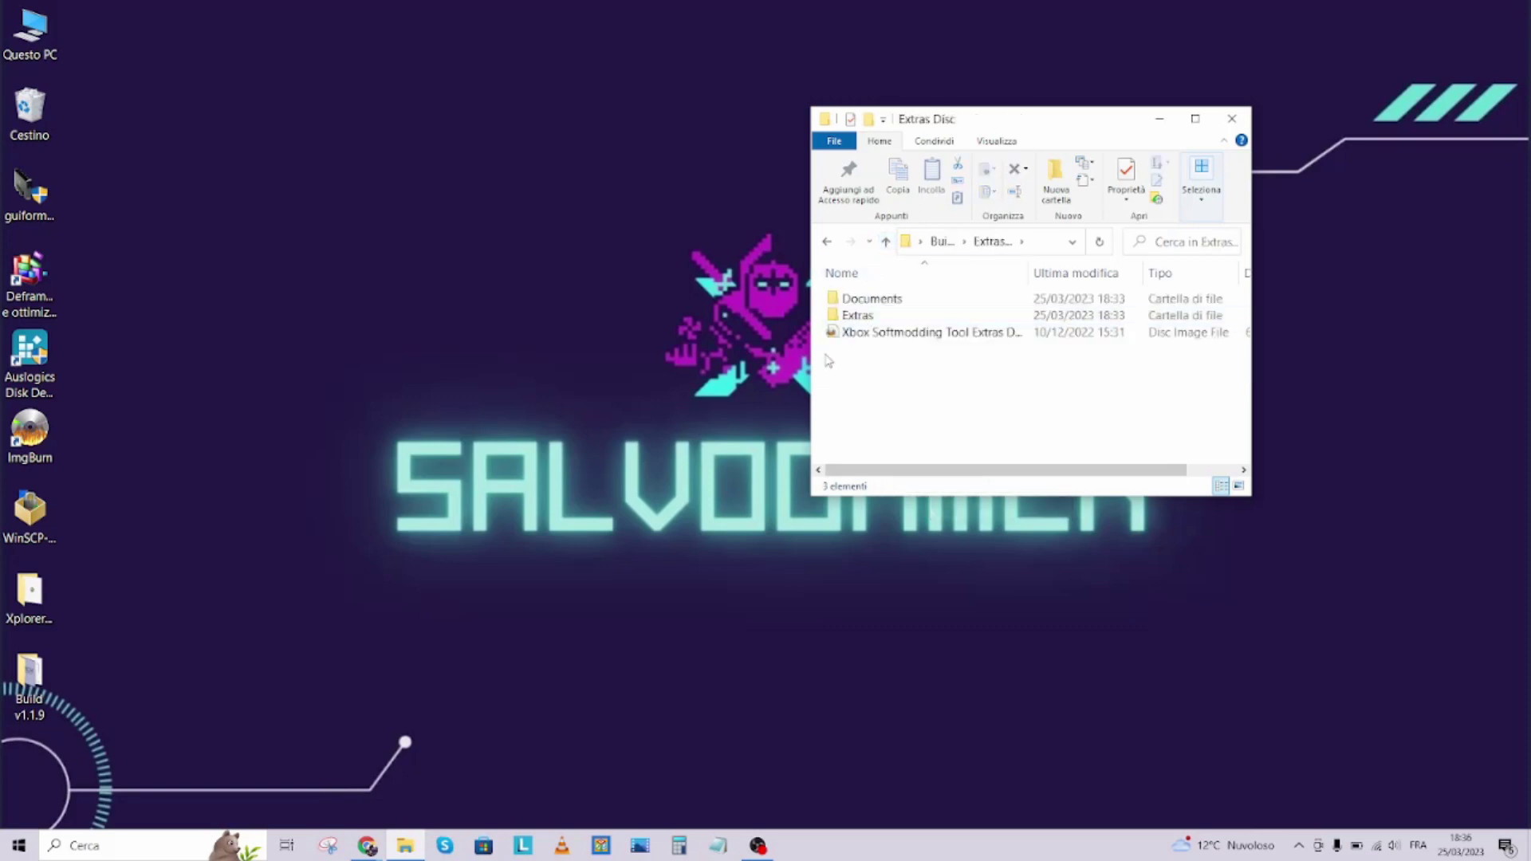
click(881, 335)
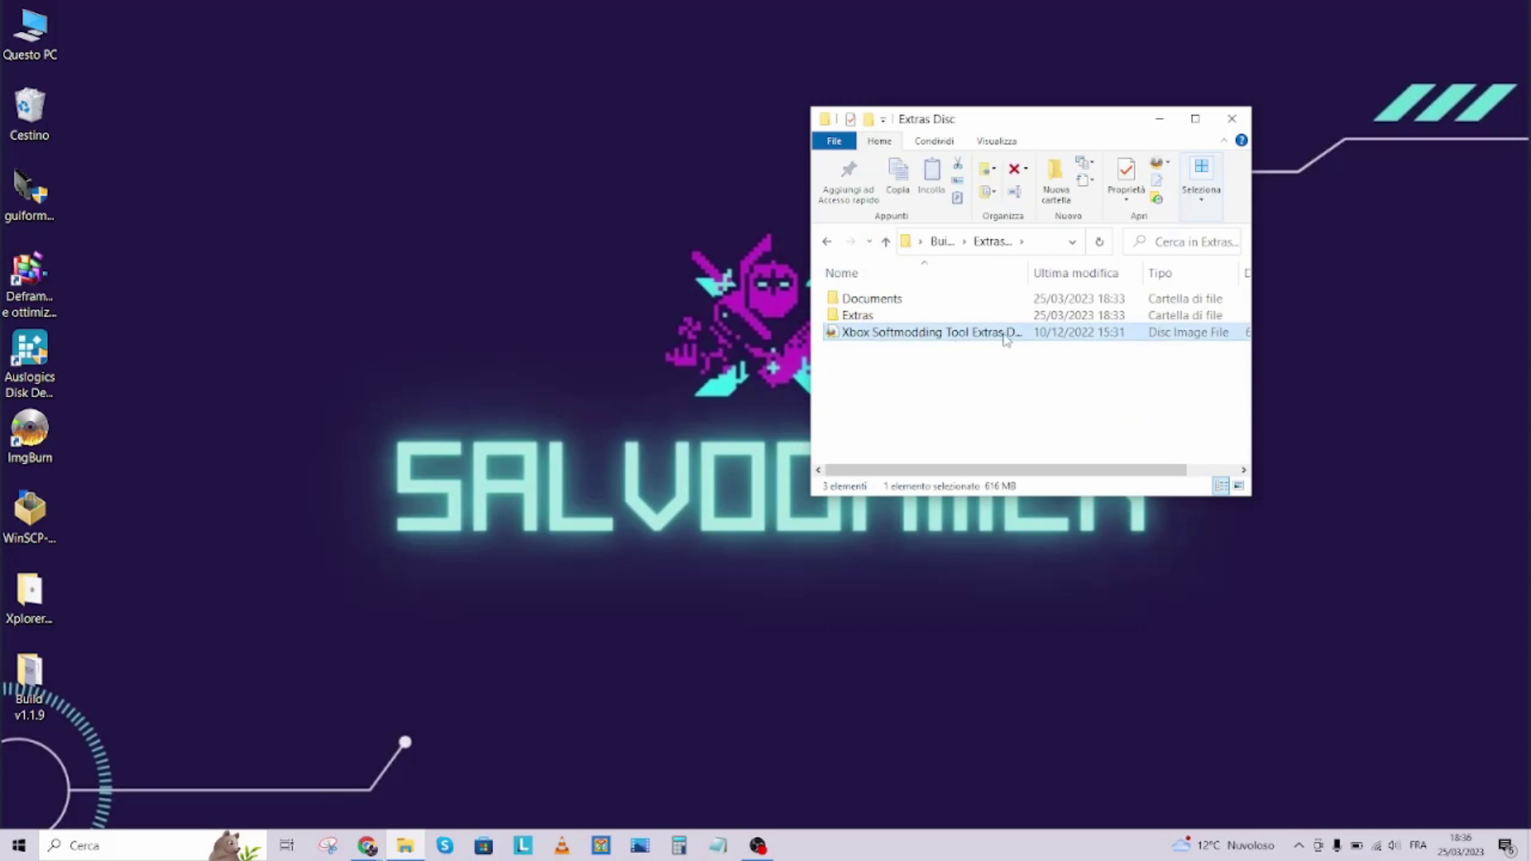
double_click(1028, 273)
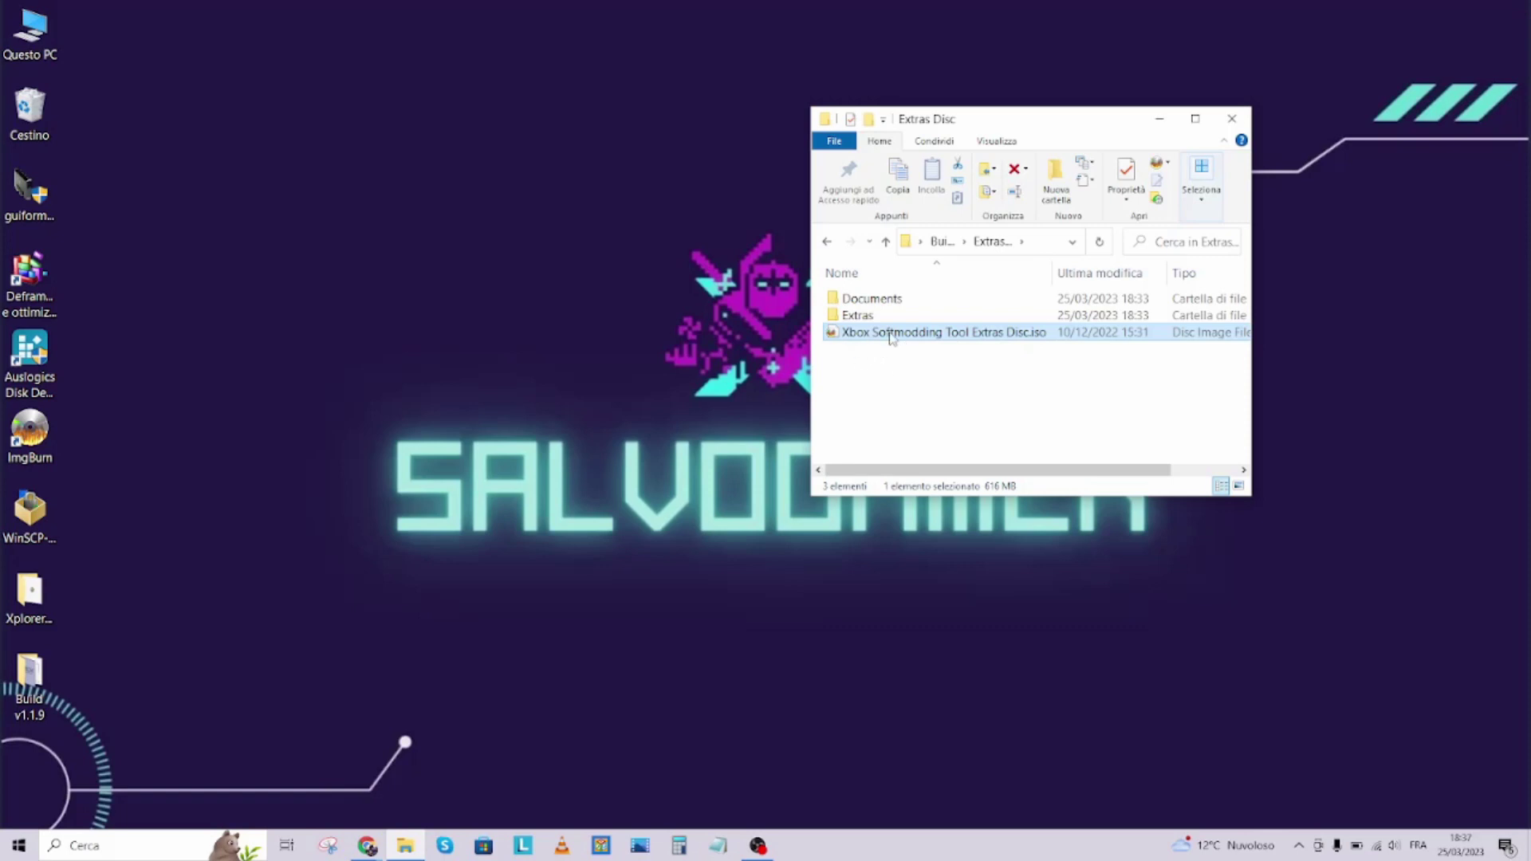
mouse_move(891, 338)
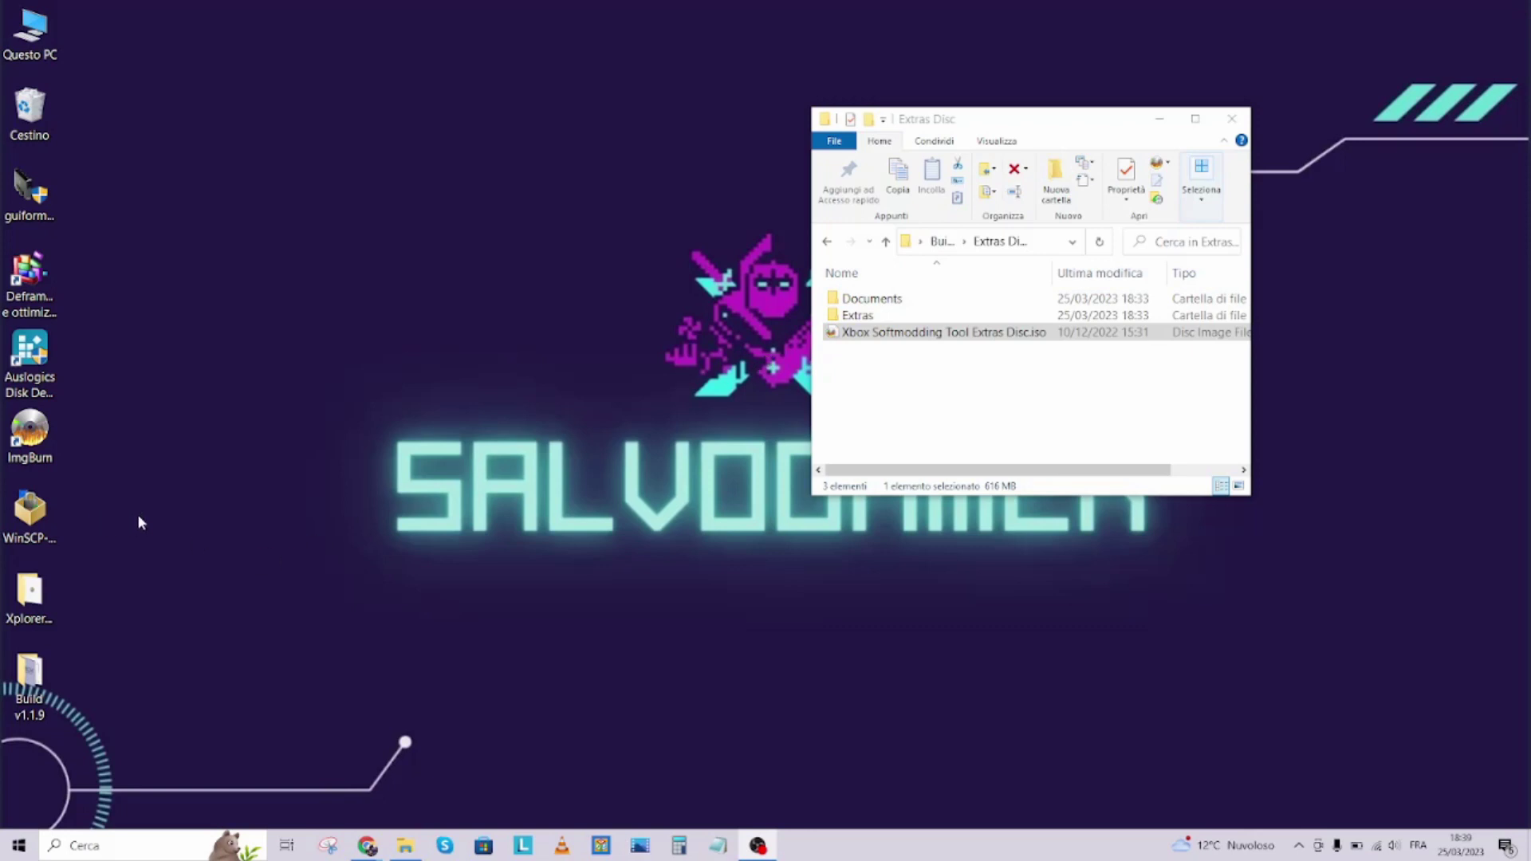
Switch to ImgBurn, choose writing an image file to disc, and load Xbox Softmodding Tool Extras Disc.iso from Build v1.1.9's Extras Disc folder as source.
double_click(23, 446)
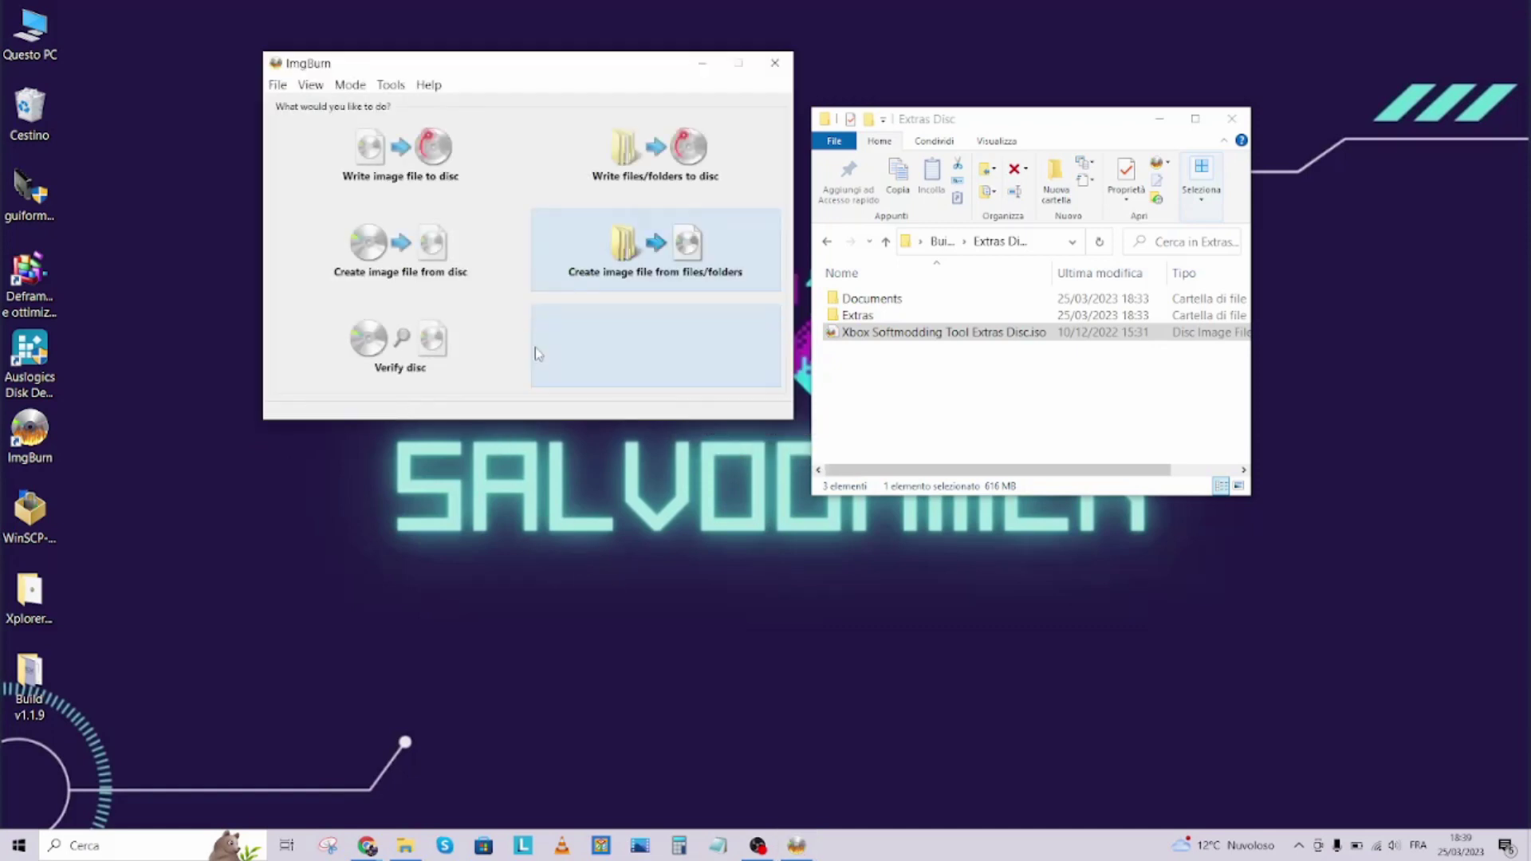
click(410, 153)
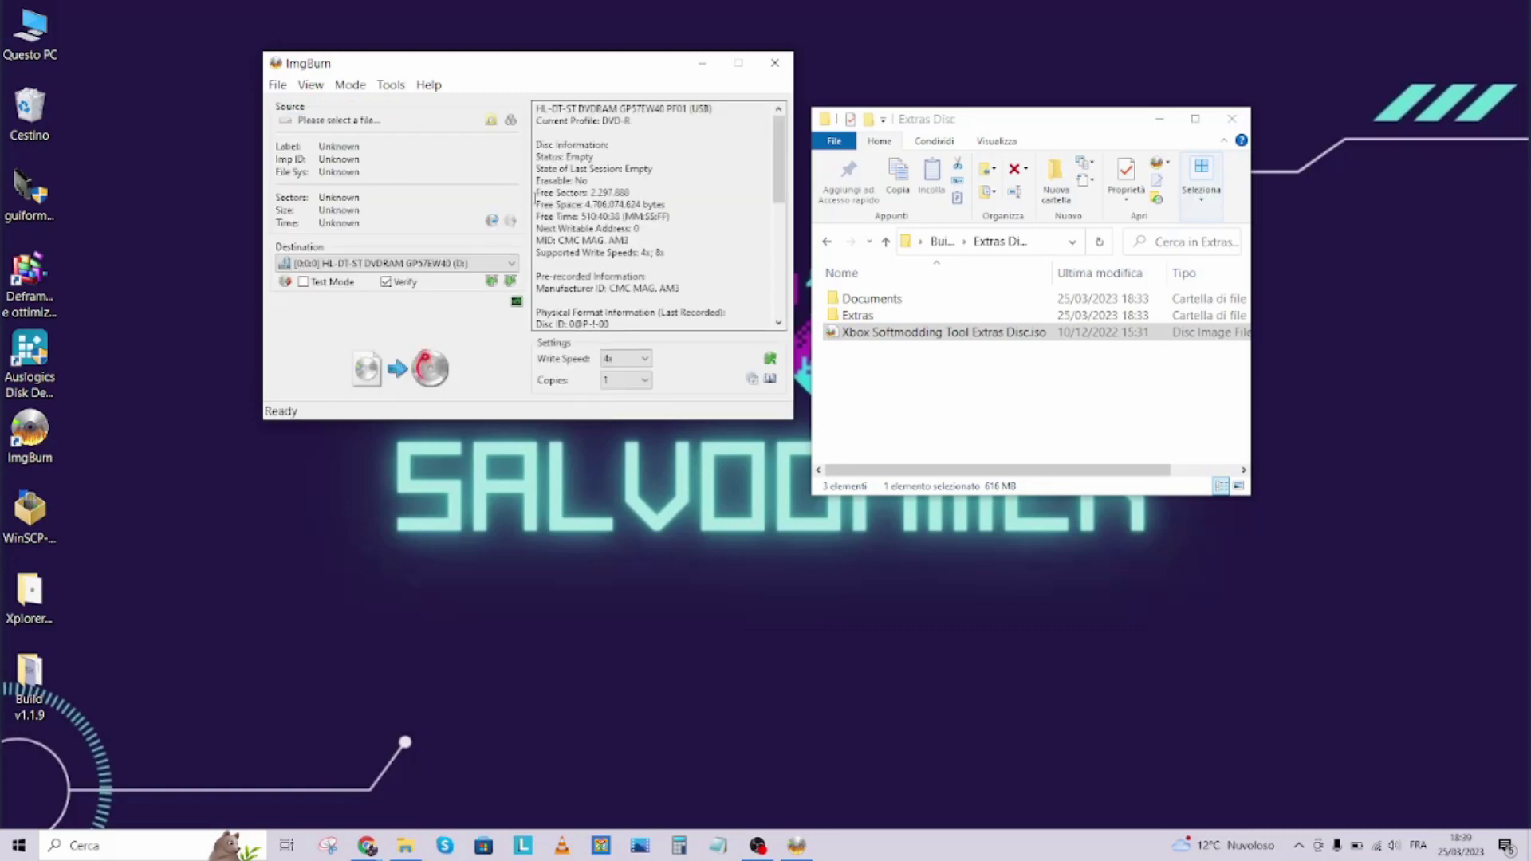
click(491, 121)
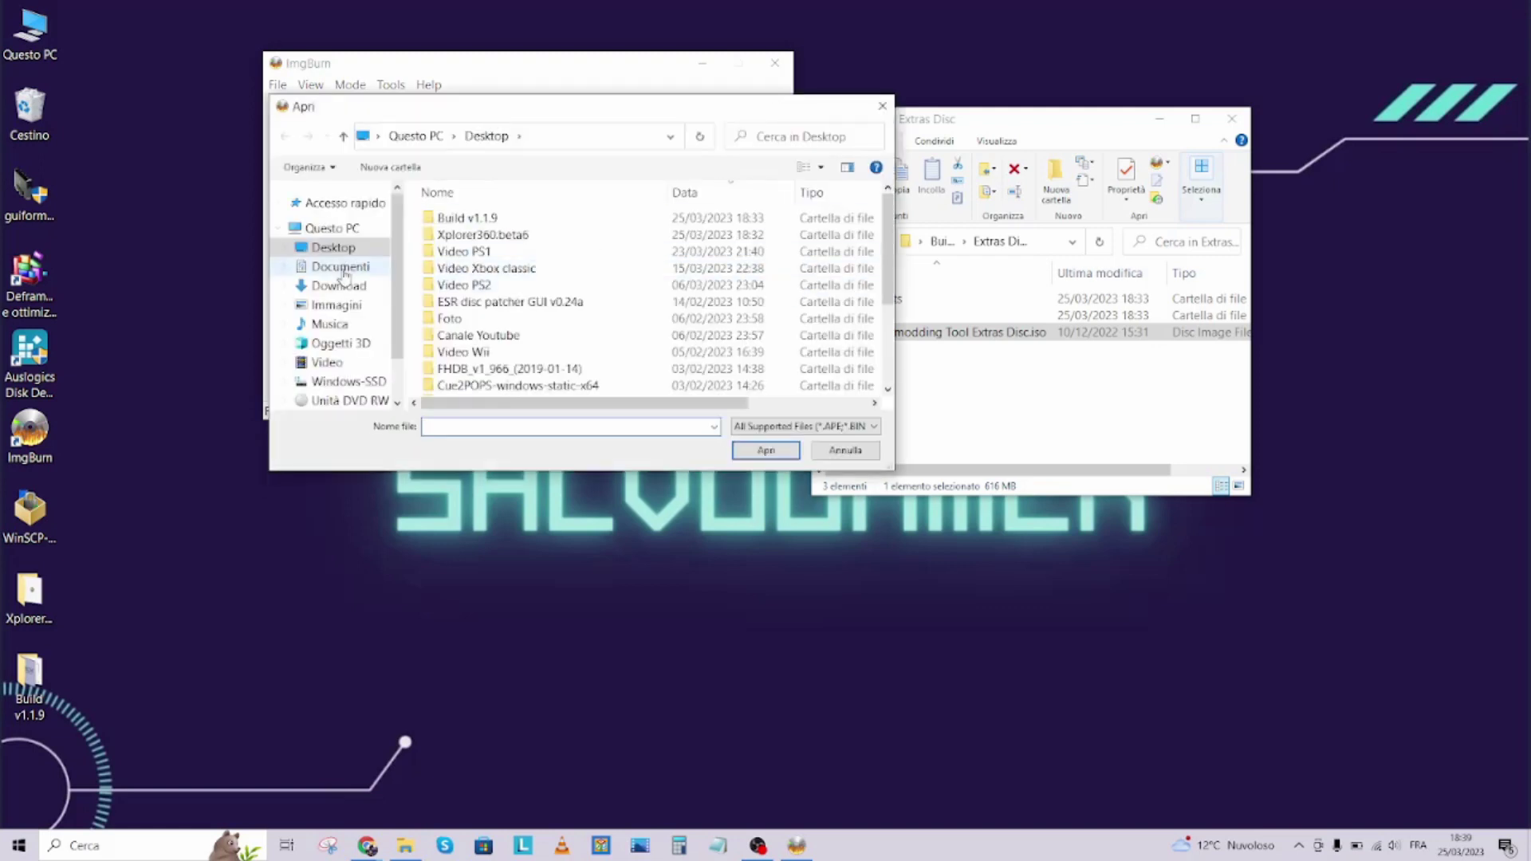
double_click(472, 219)
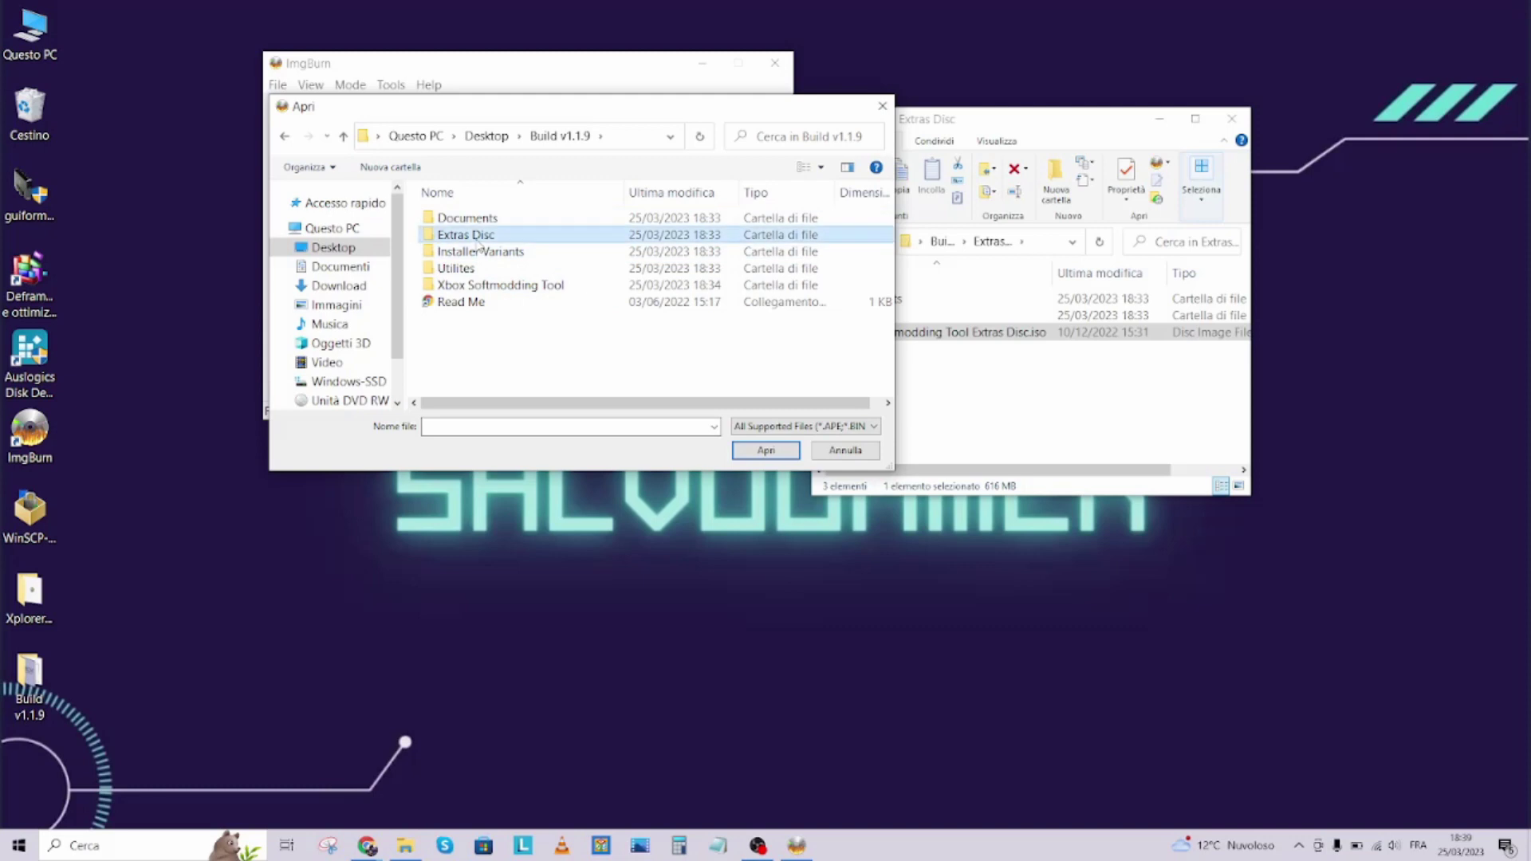
double_click(465, 234)
click(511, 255)
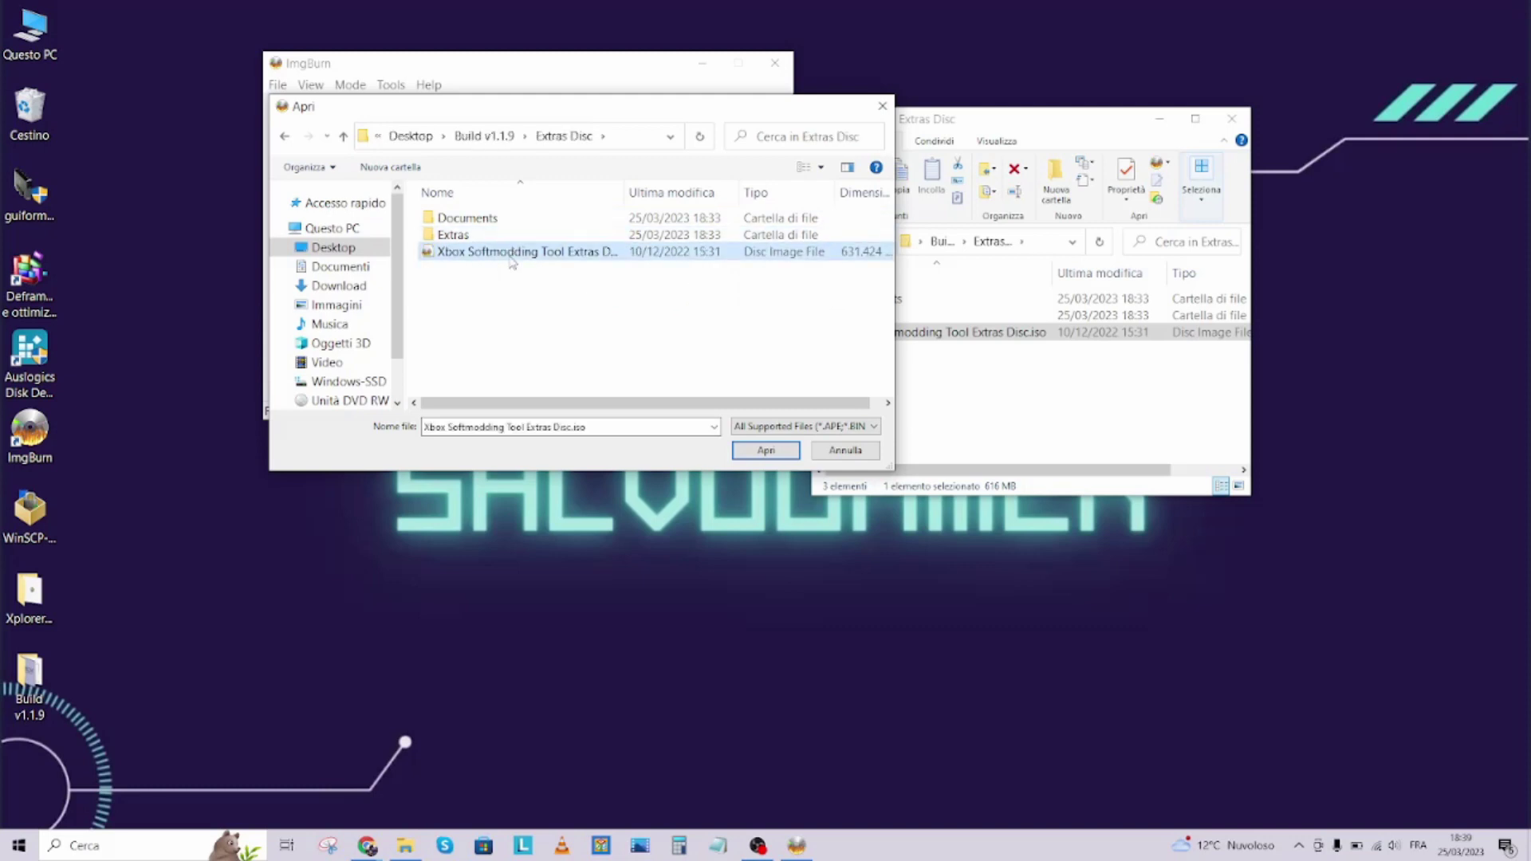
double_click(511, 255)
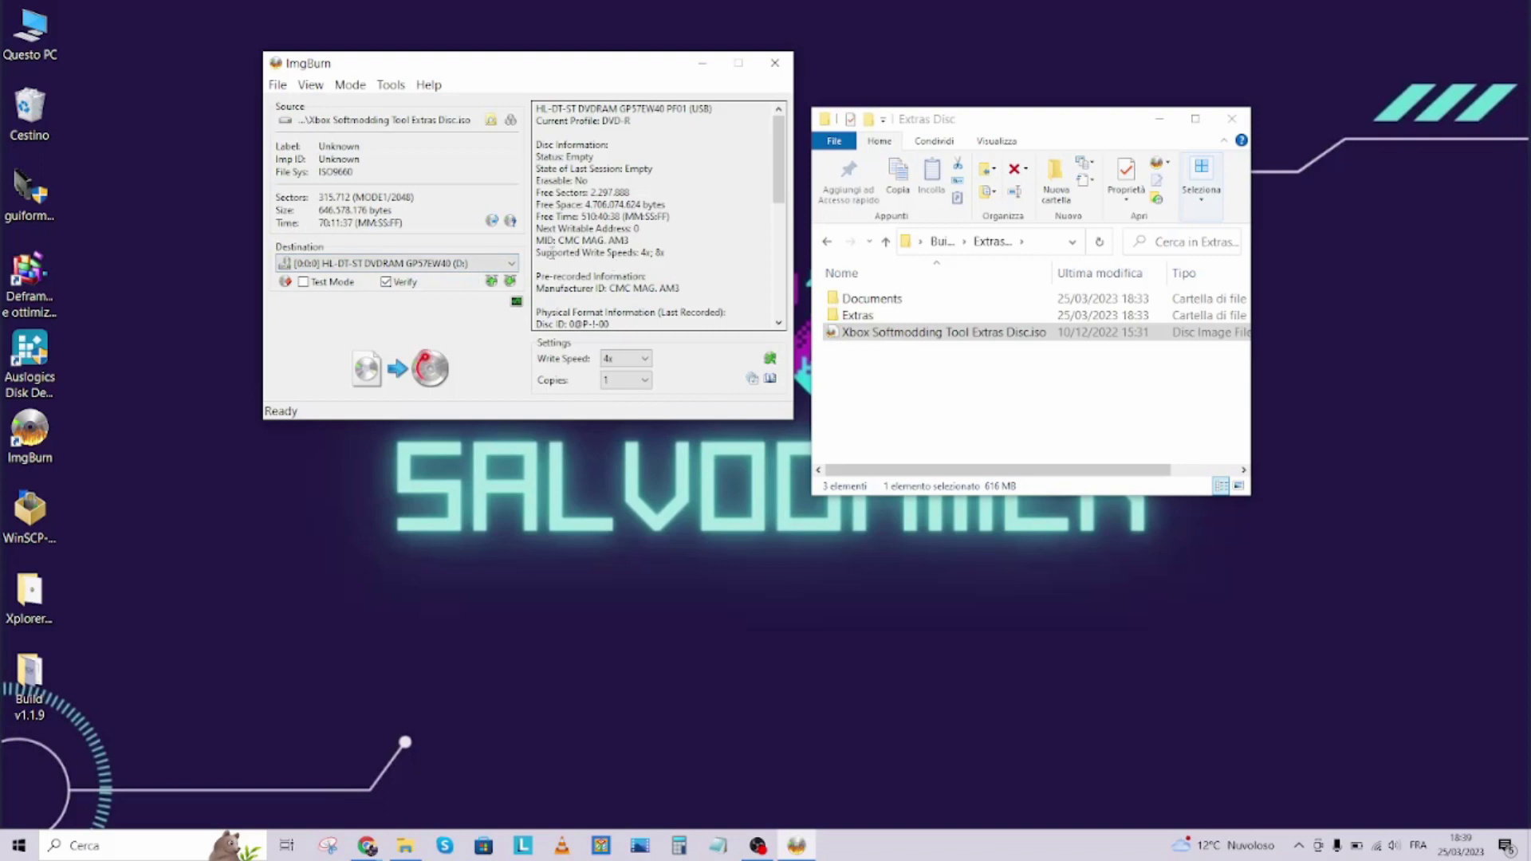
Check the supported write speeds, burn the image to the DVD-R at 4x with verification enabled, and dismiss the drive tray notice.
drag(535, 253, 669, 259)
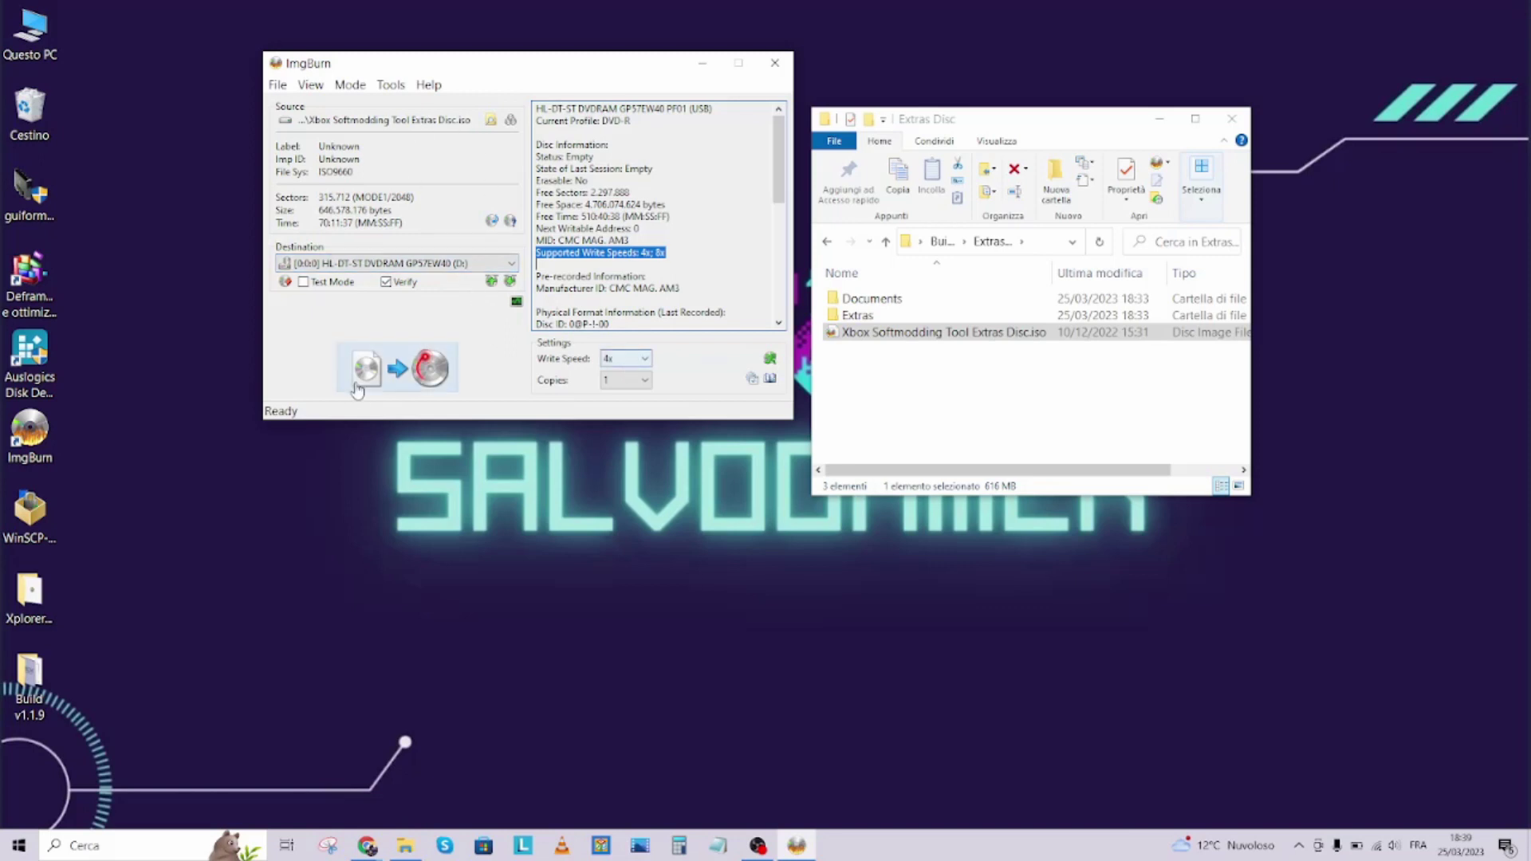
click(396, 375)
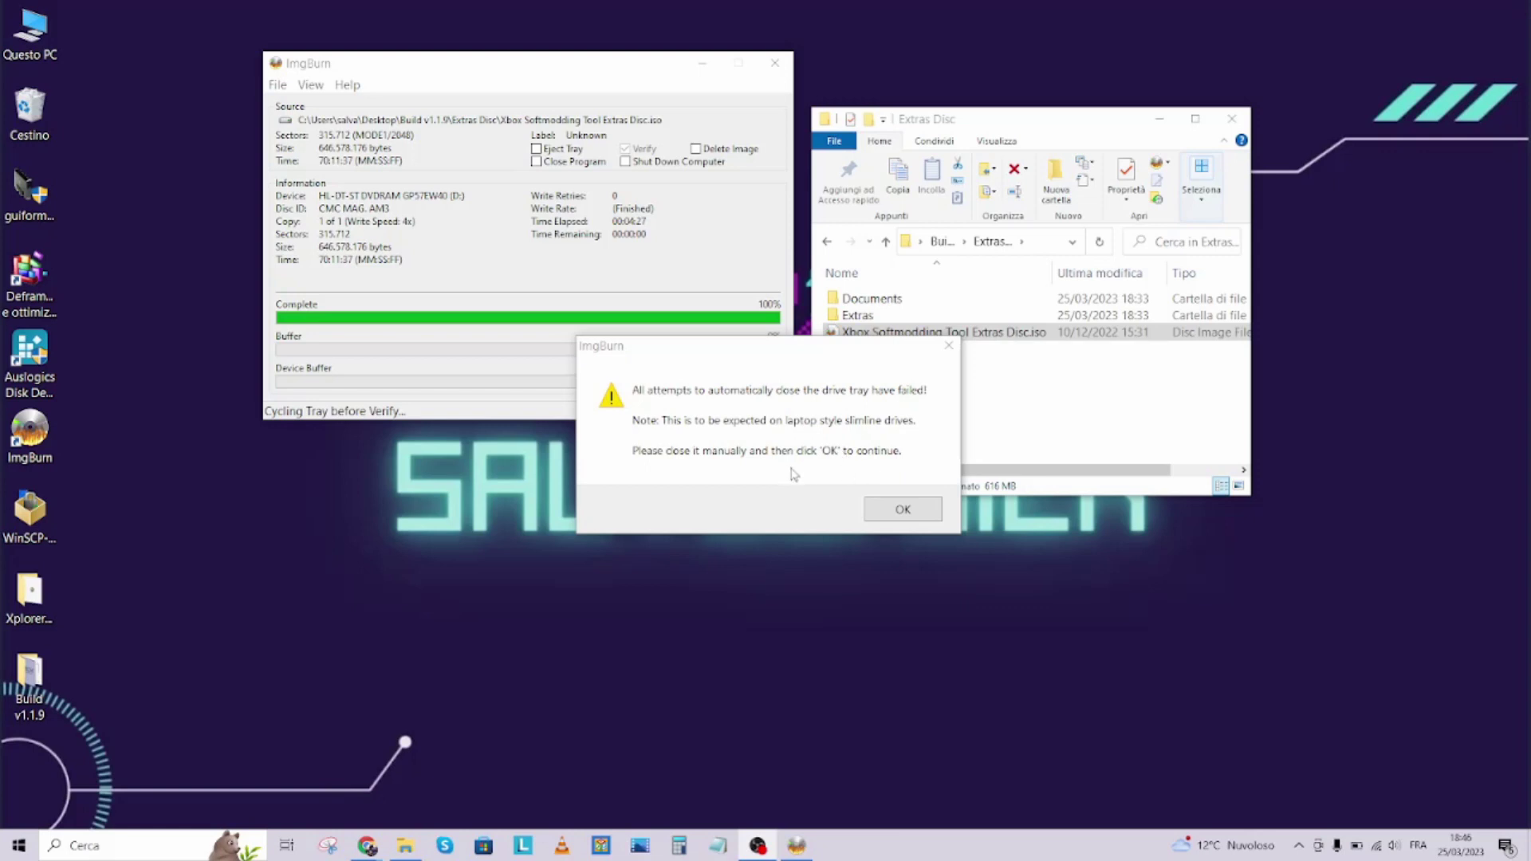
click(909, 512)
Cancel the pending disc verification in ImgBurn and close the program.
click(777, 63)
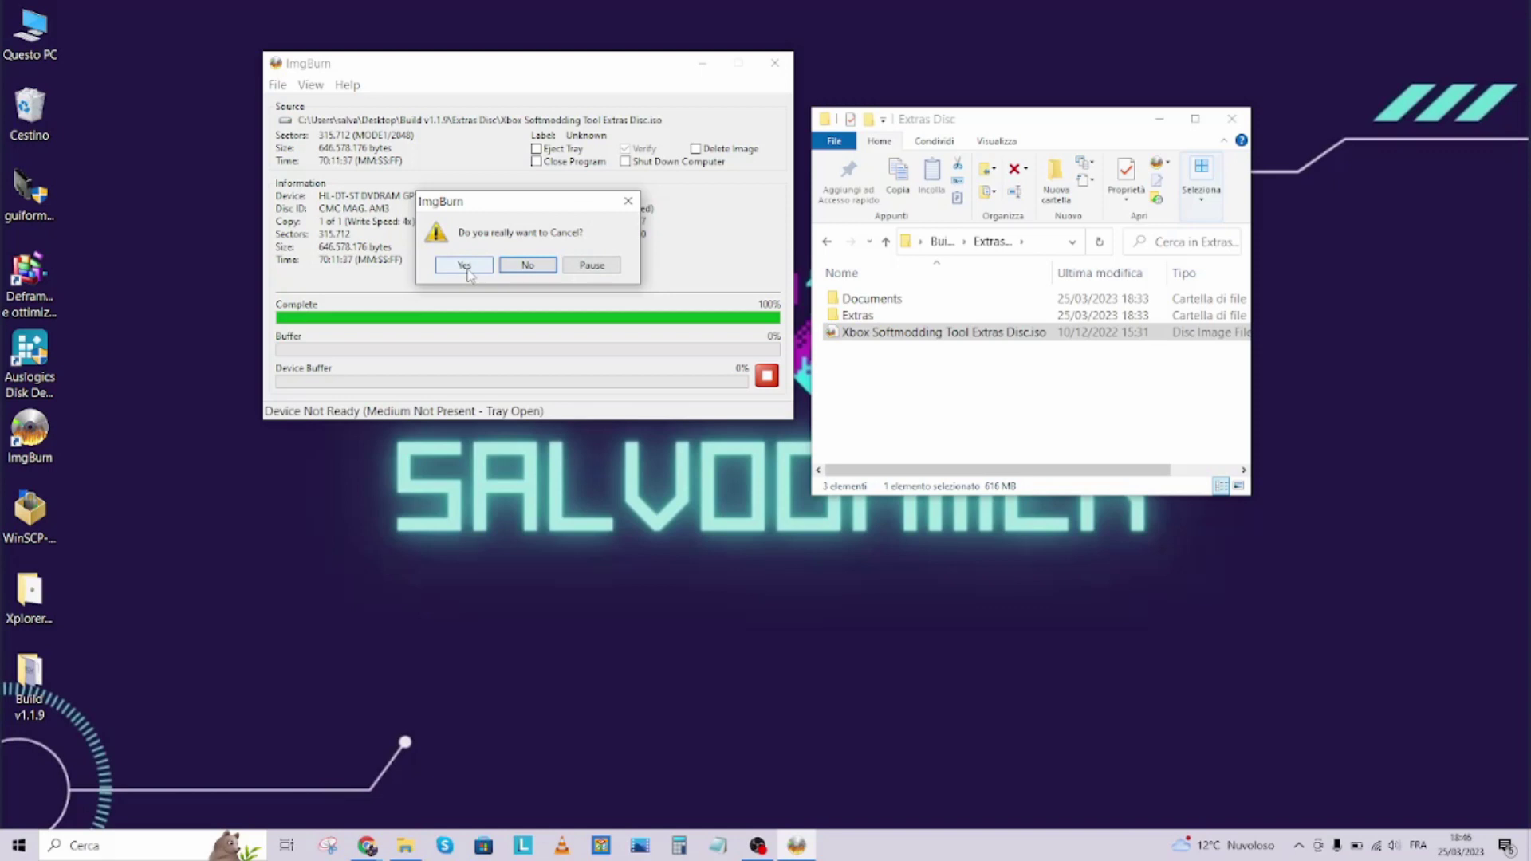
click(519, 268)
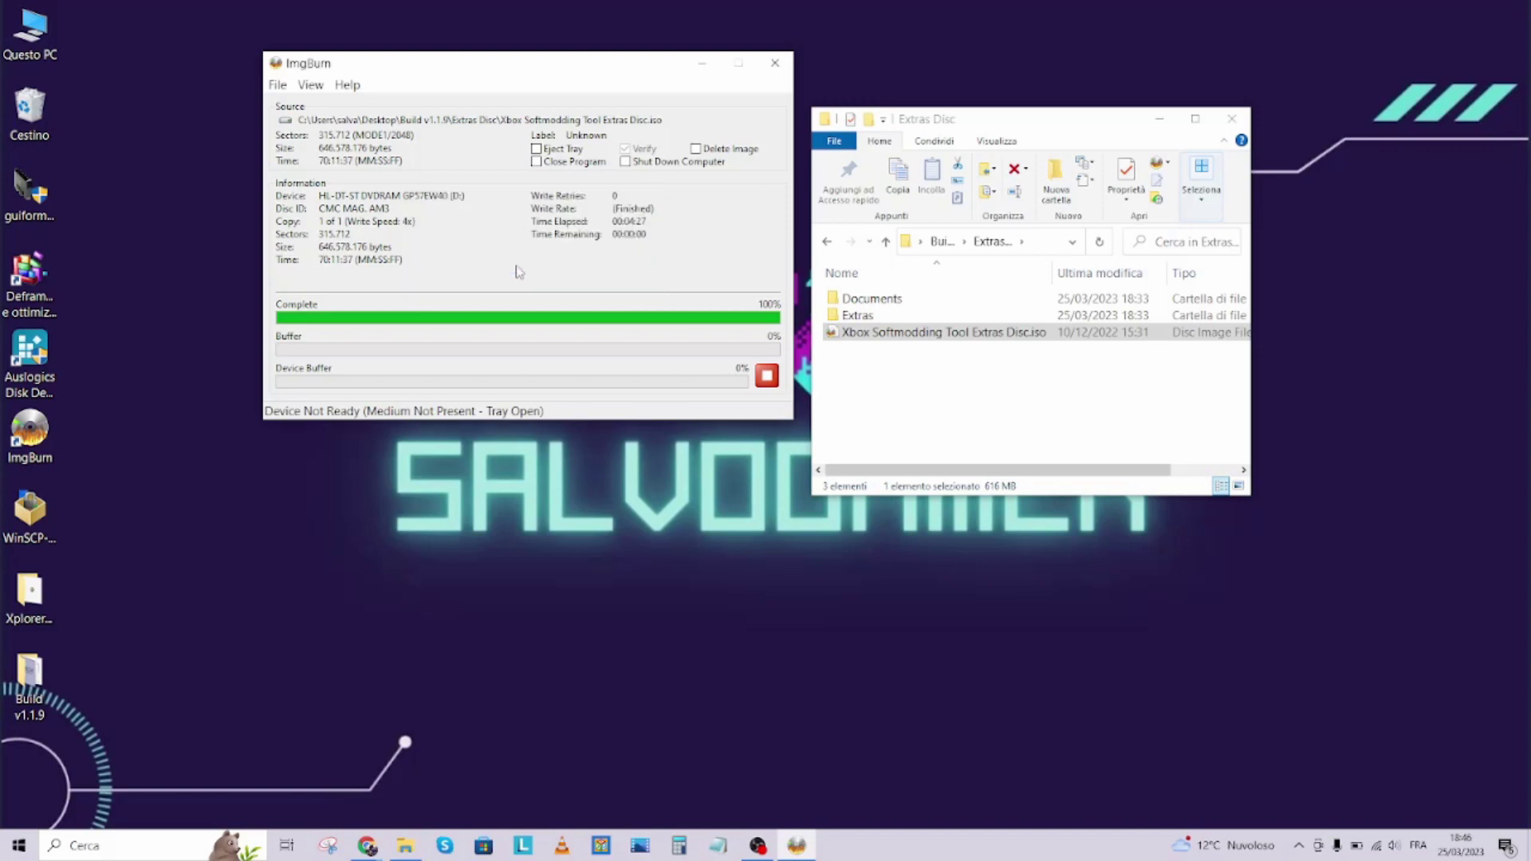
click(775, 63)
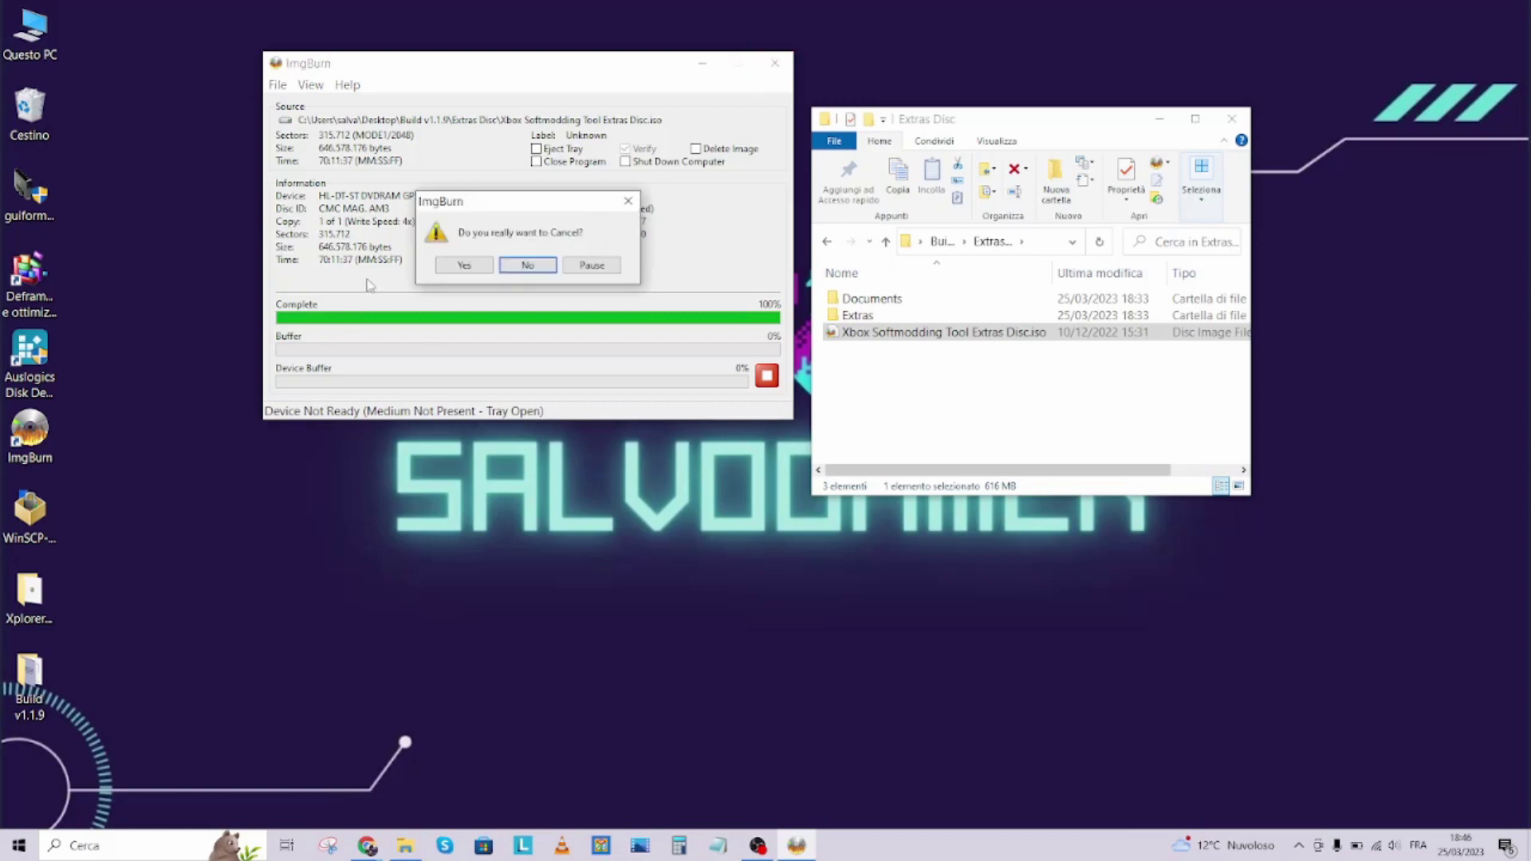
click(449, 273)
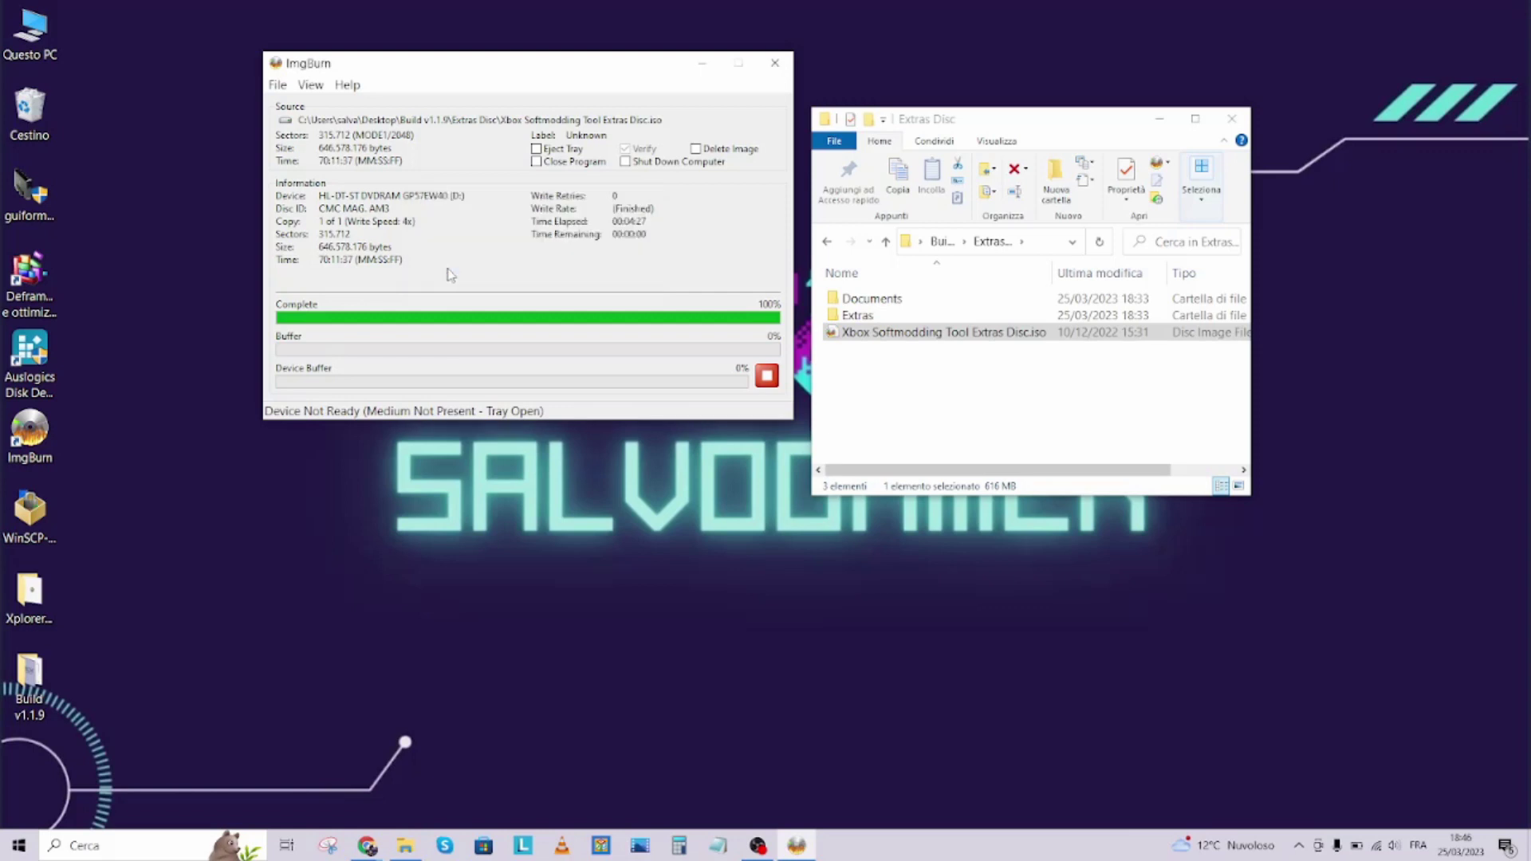
click(768, 64)
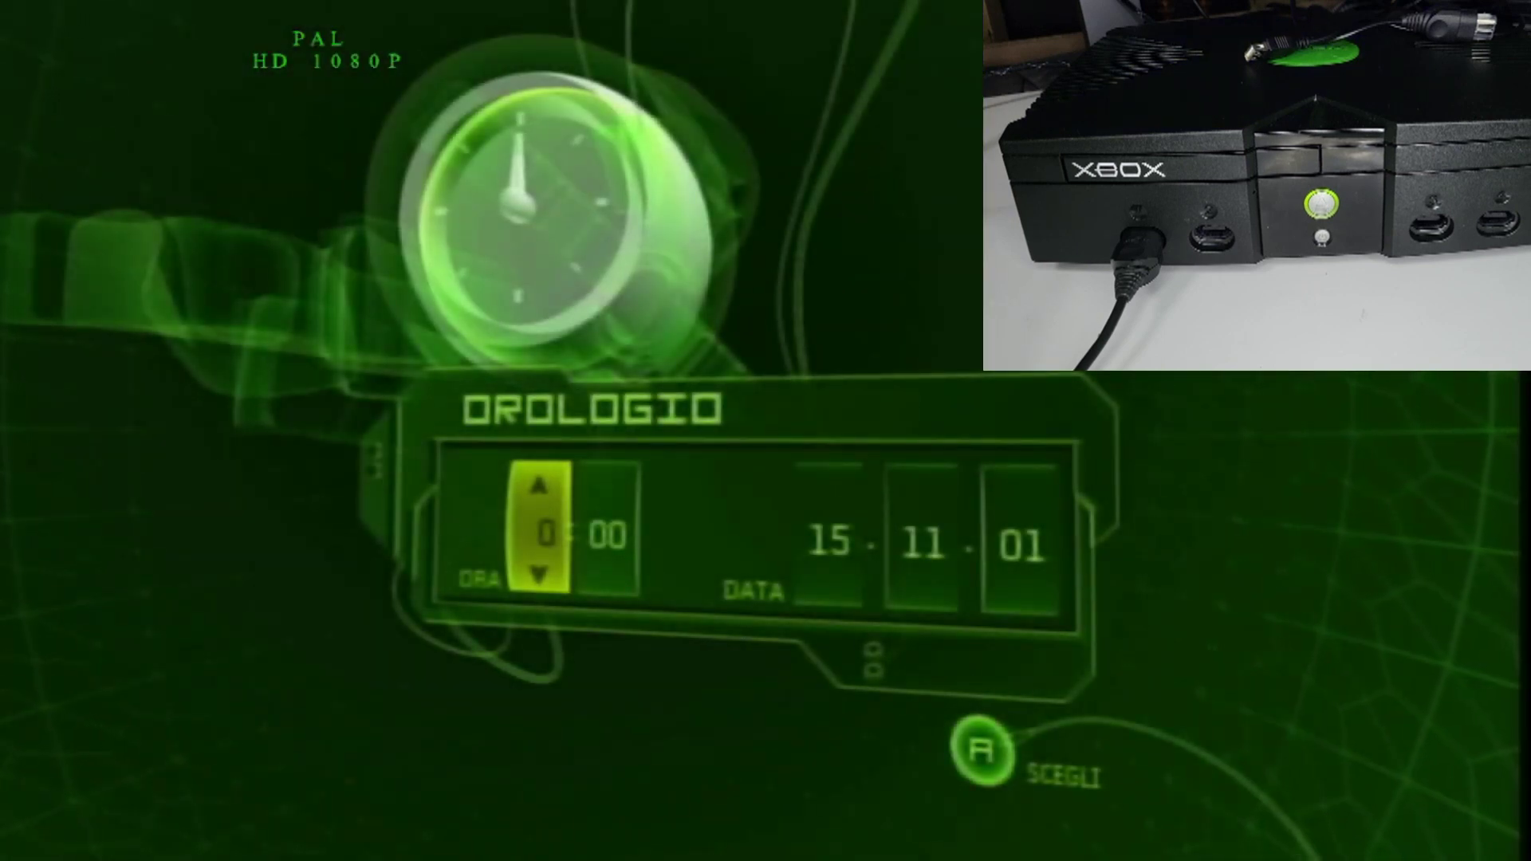
On the Xbox dashboard, accept the clock settings and open Memoria, acknowledging the notice for Memory Unit 2A.
key(Return)
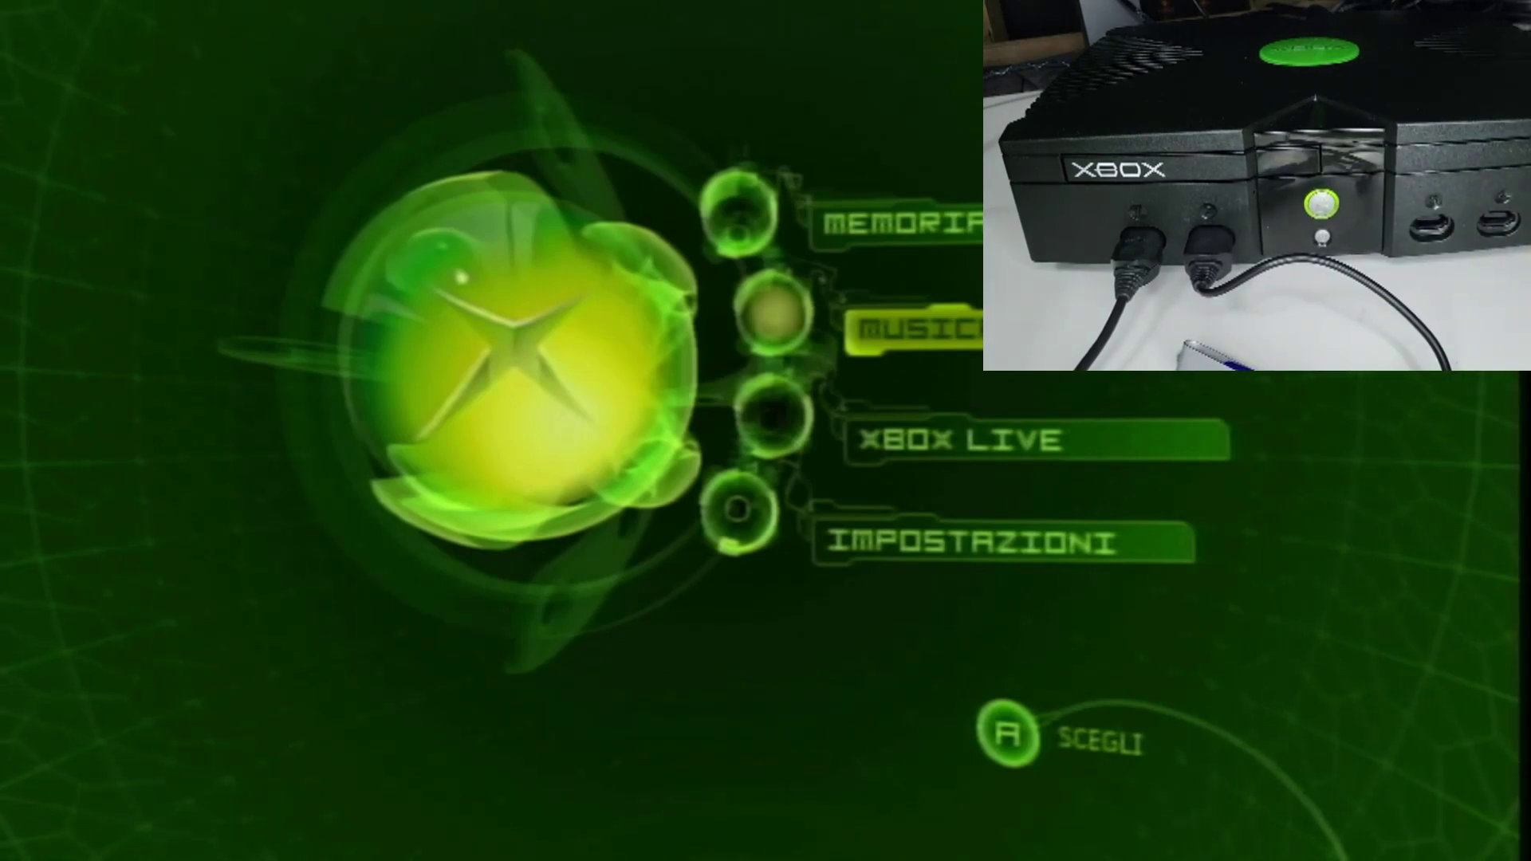
key(Up)
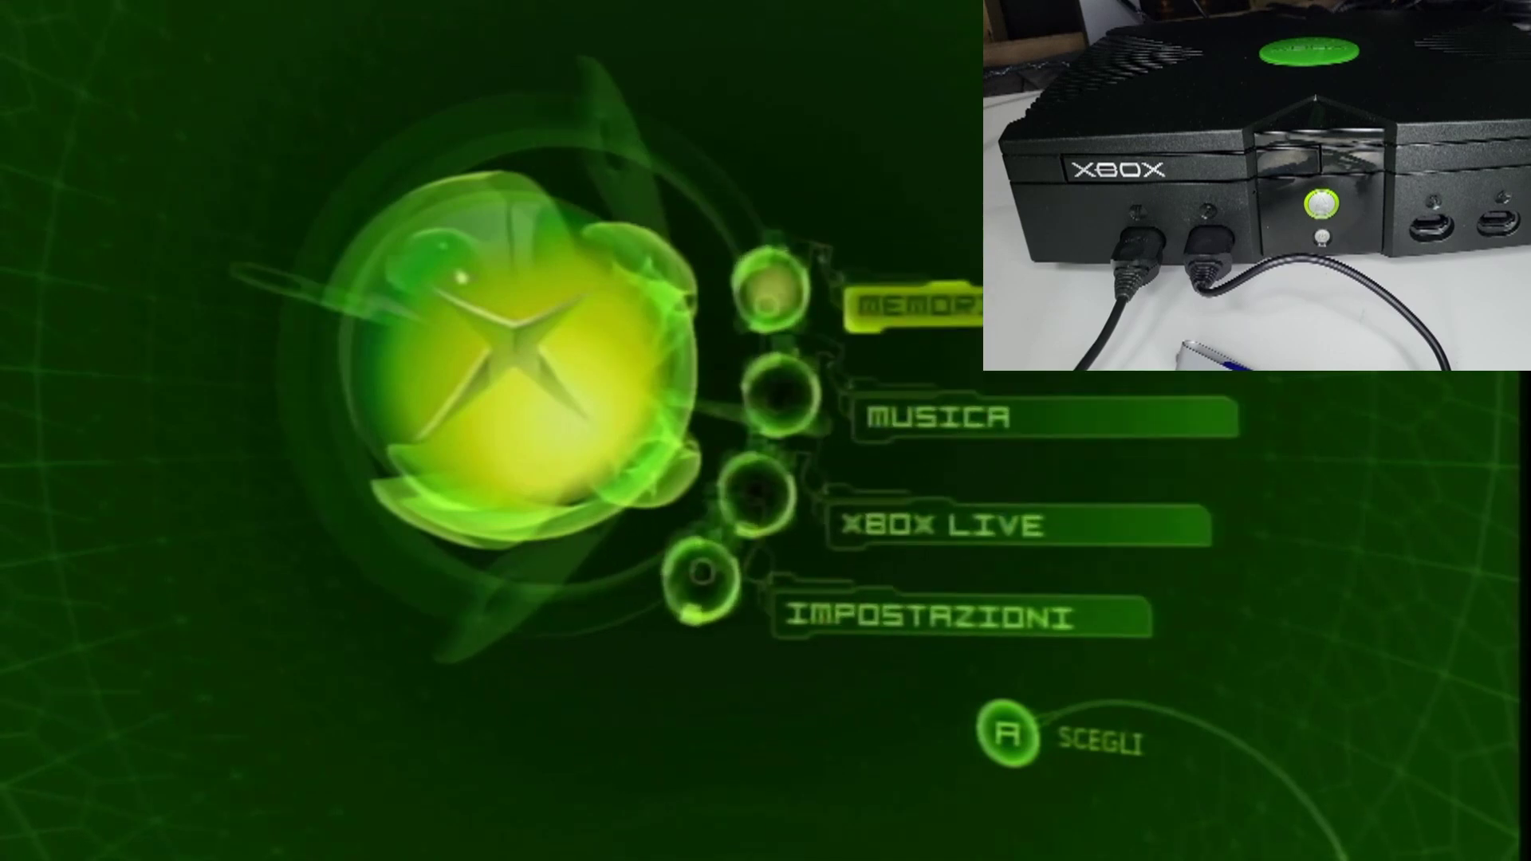
key(Return)
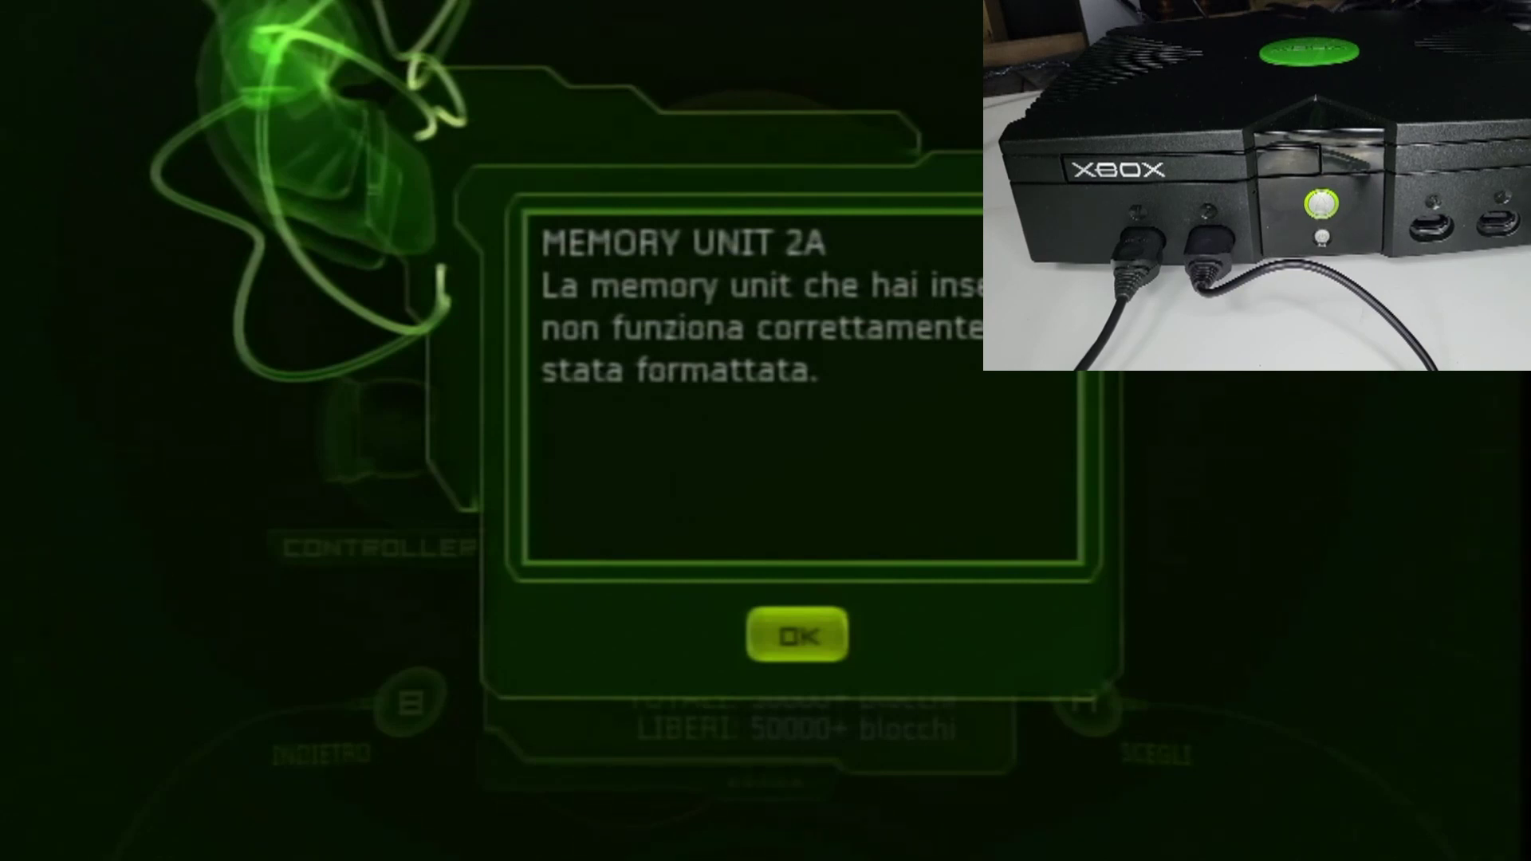
key(Return)
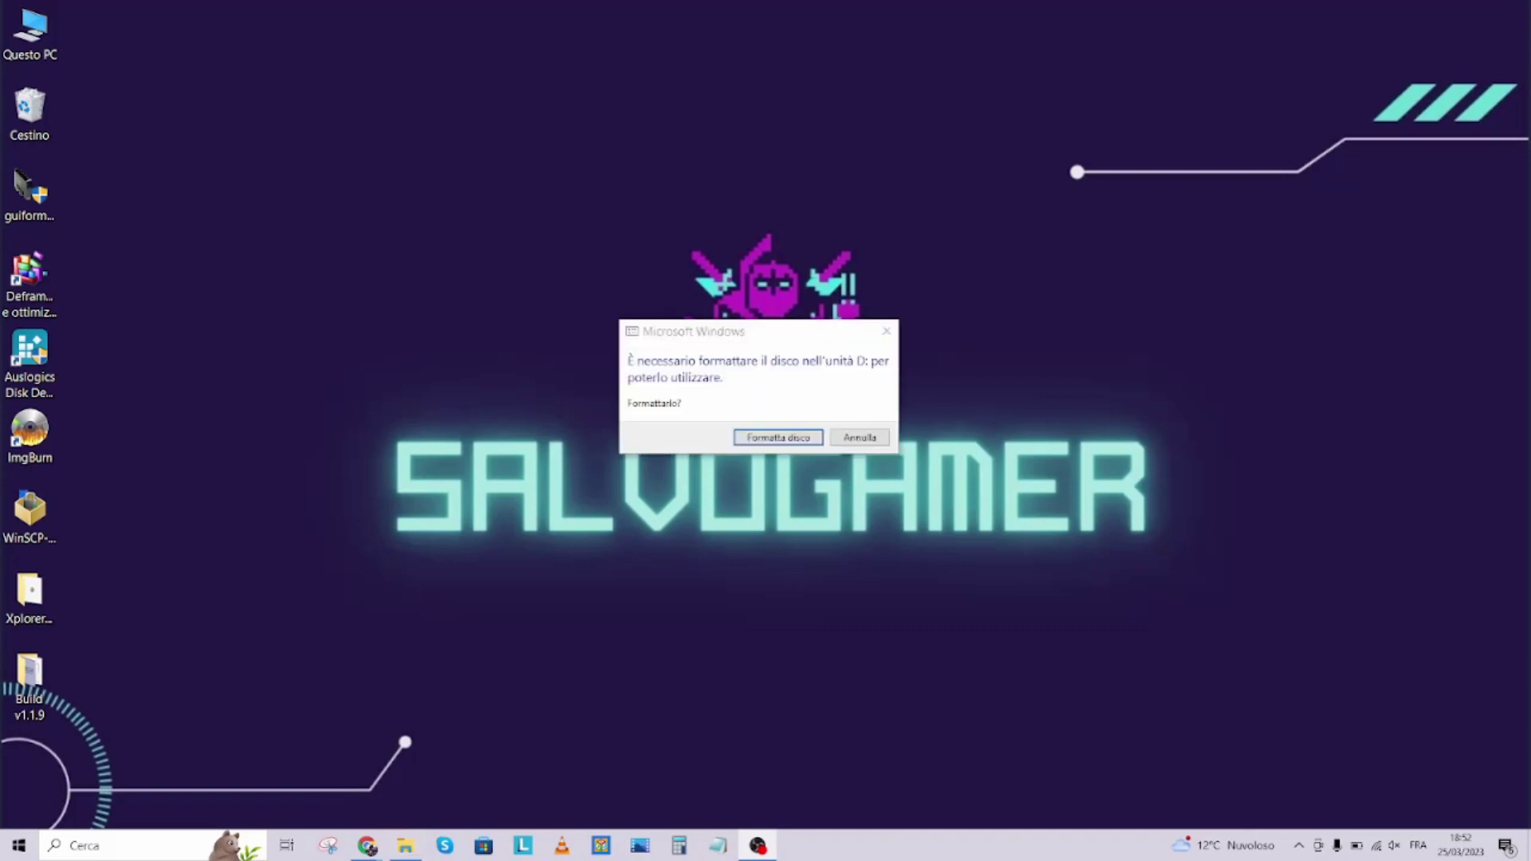
Decline formatting drive D: in Windows and launch Xplorer360.exe from the Xplorer360.beta6 desktop folder.
click(740, 333)
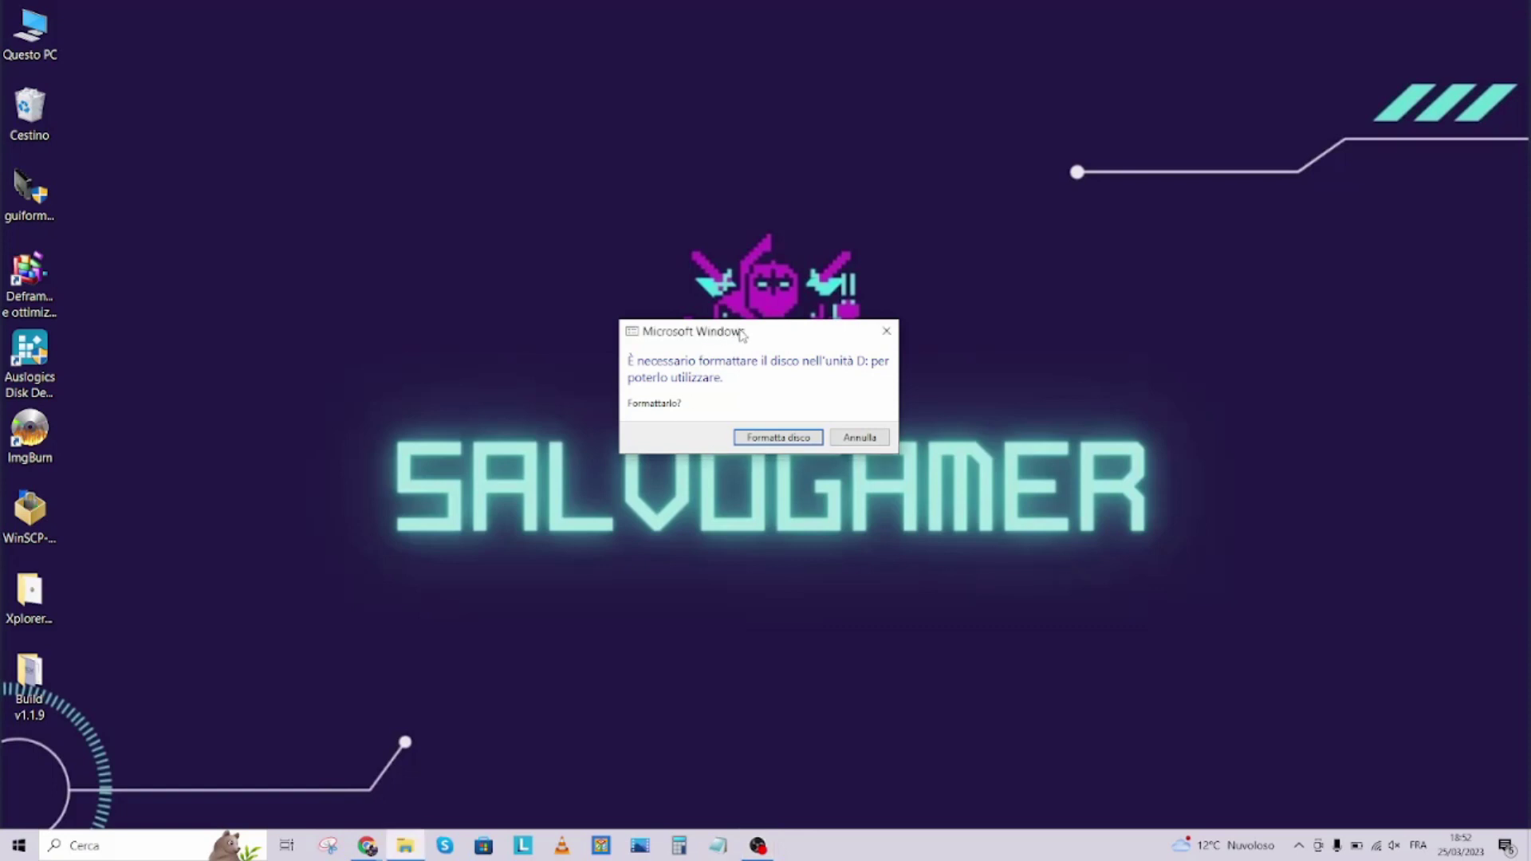
click(860, 440)
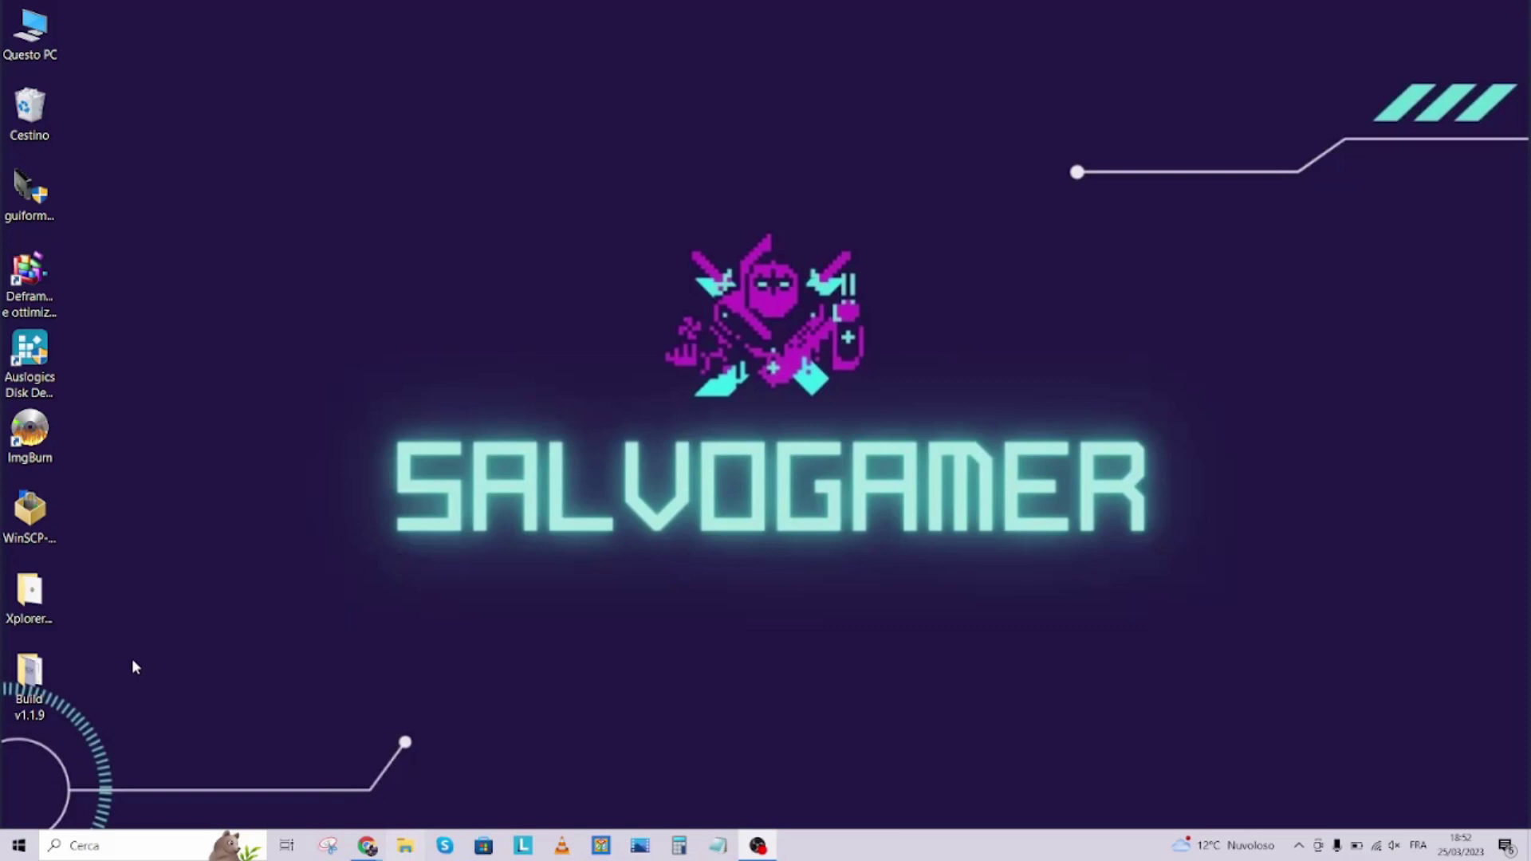
click(28, 596)
double_click(26, 598)
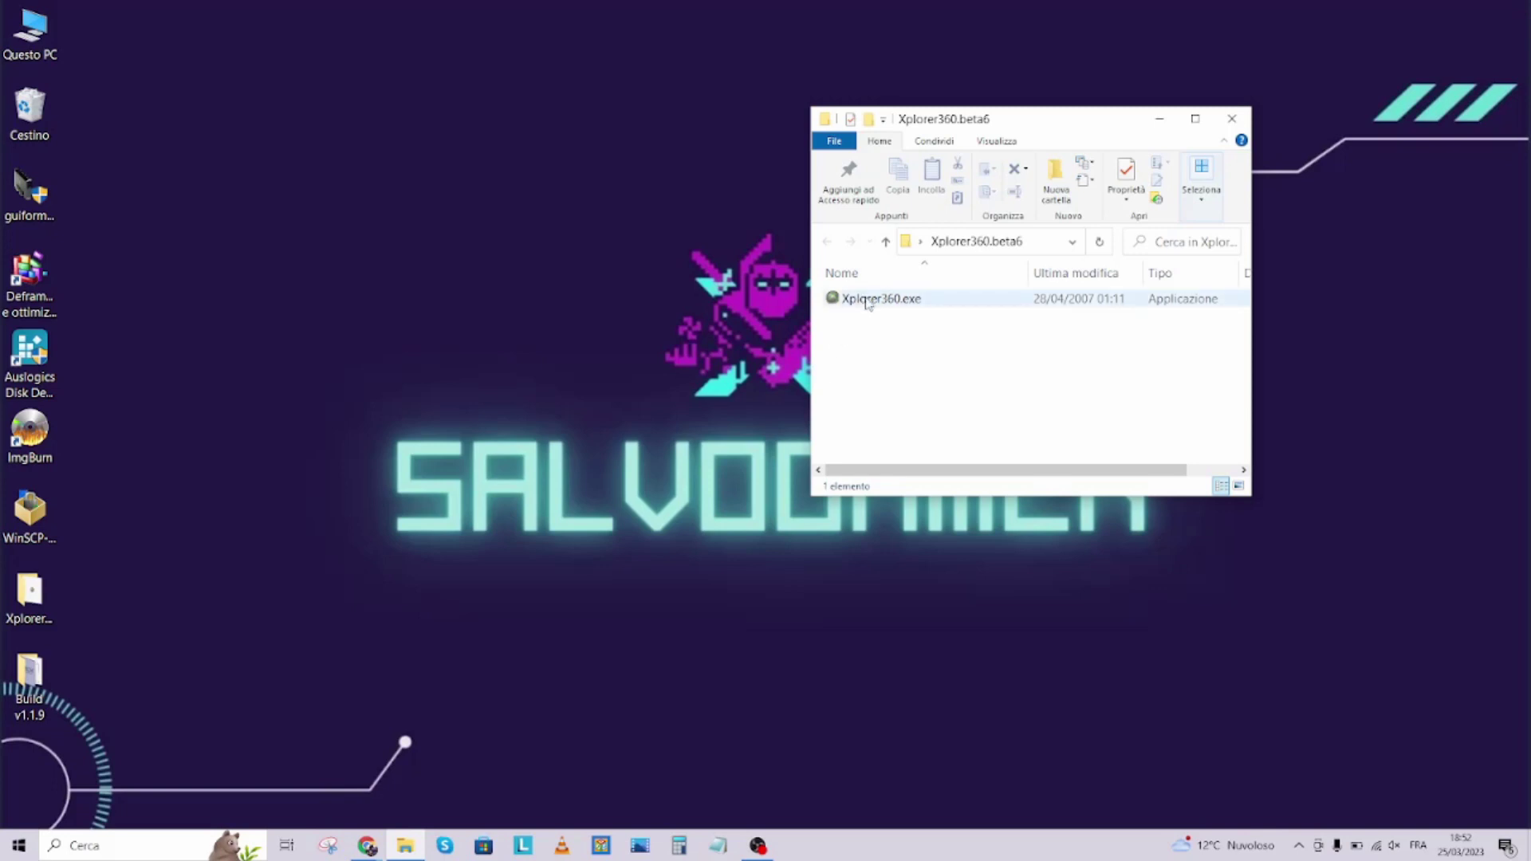
double_click(869, 302)
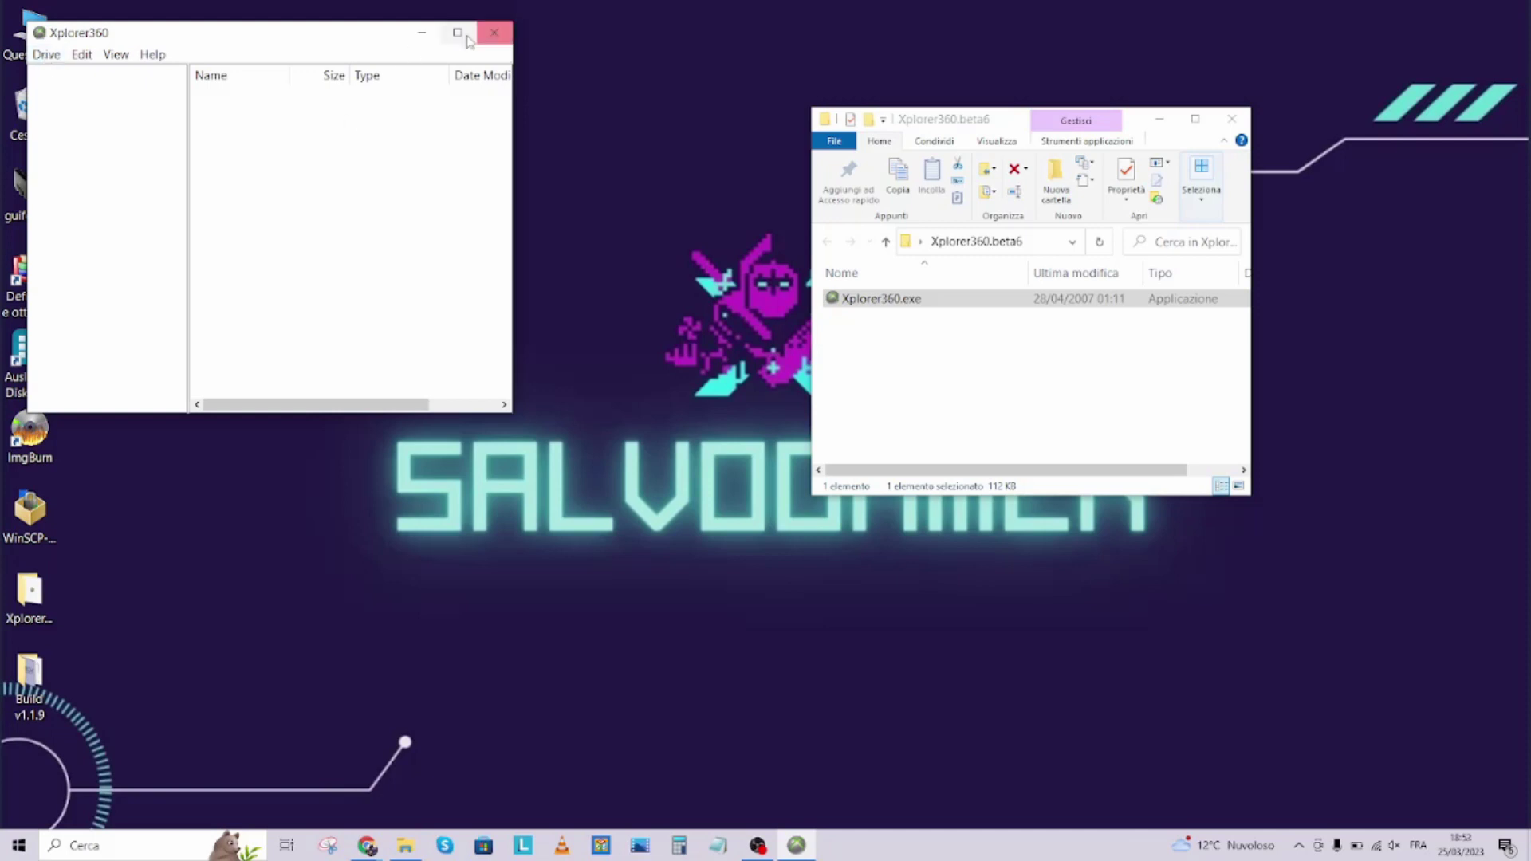
Enlarge the Xplorer360 window, open the connected drive as Harddrive or Memcard, and select Partition 0.
drag(335, 42, 441, 40)
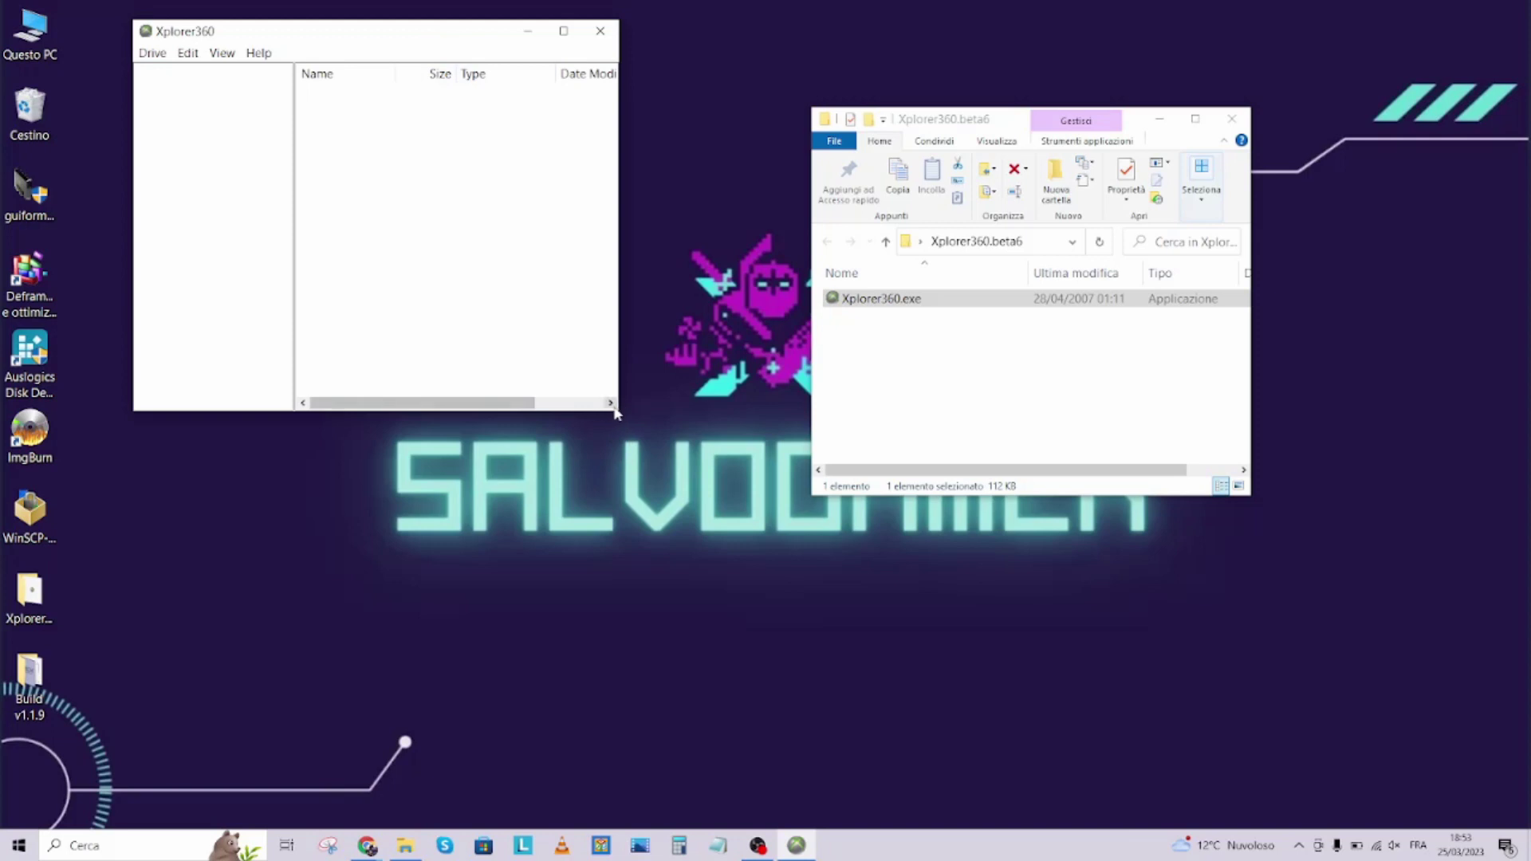
drag(622, 405, 762, 433)
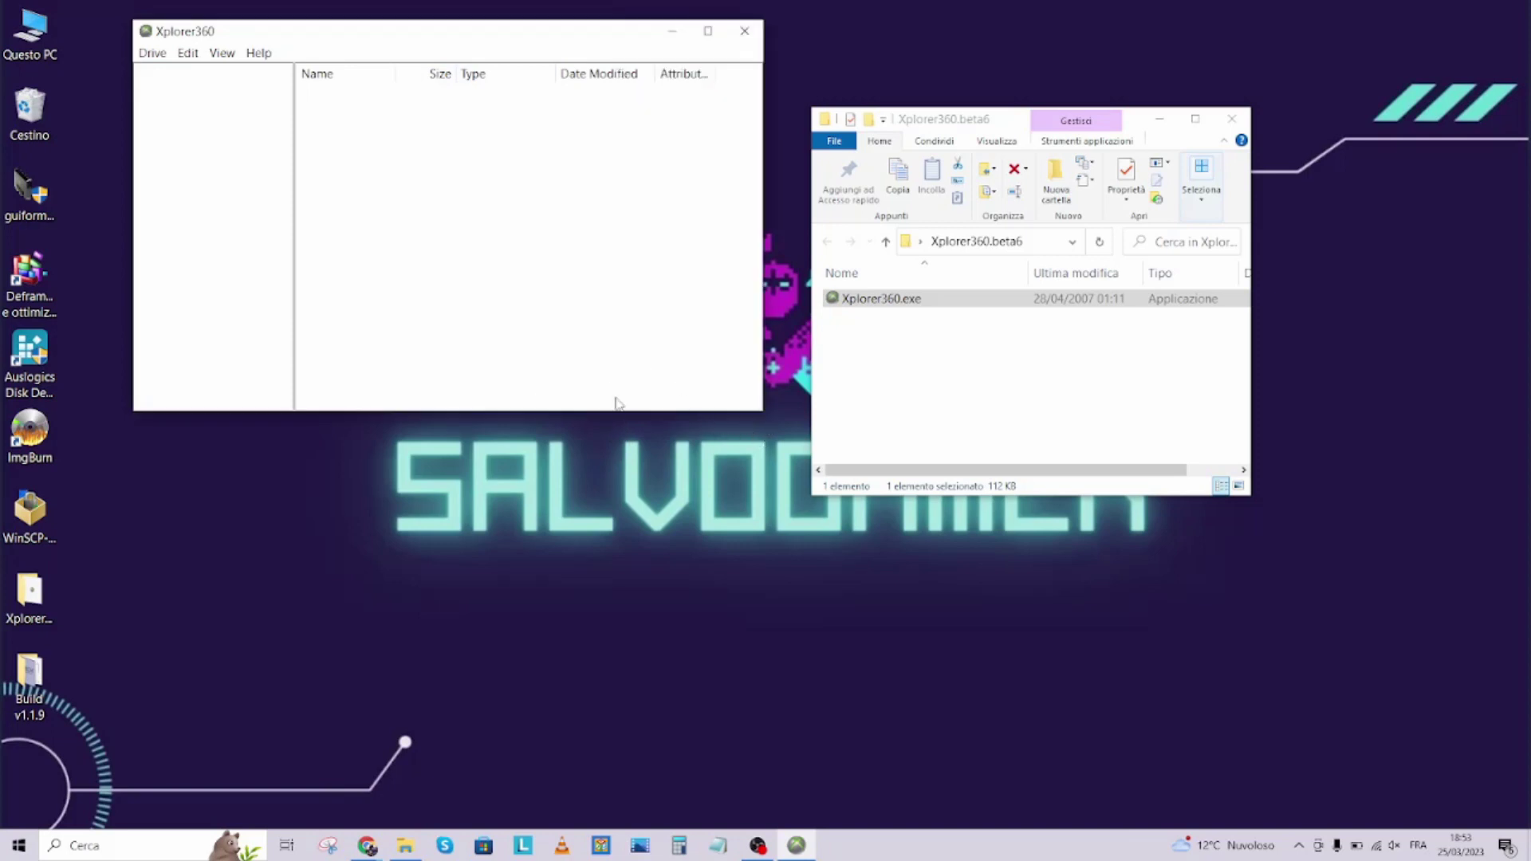
drag(611, 412, 598, 566)
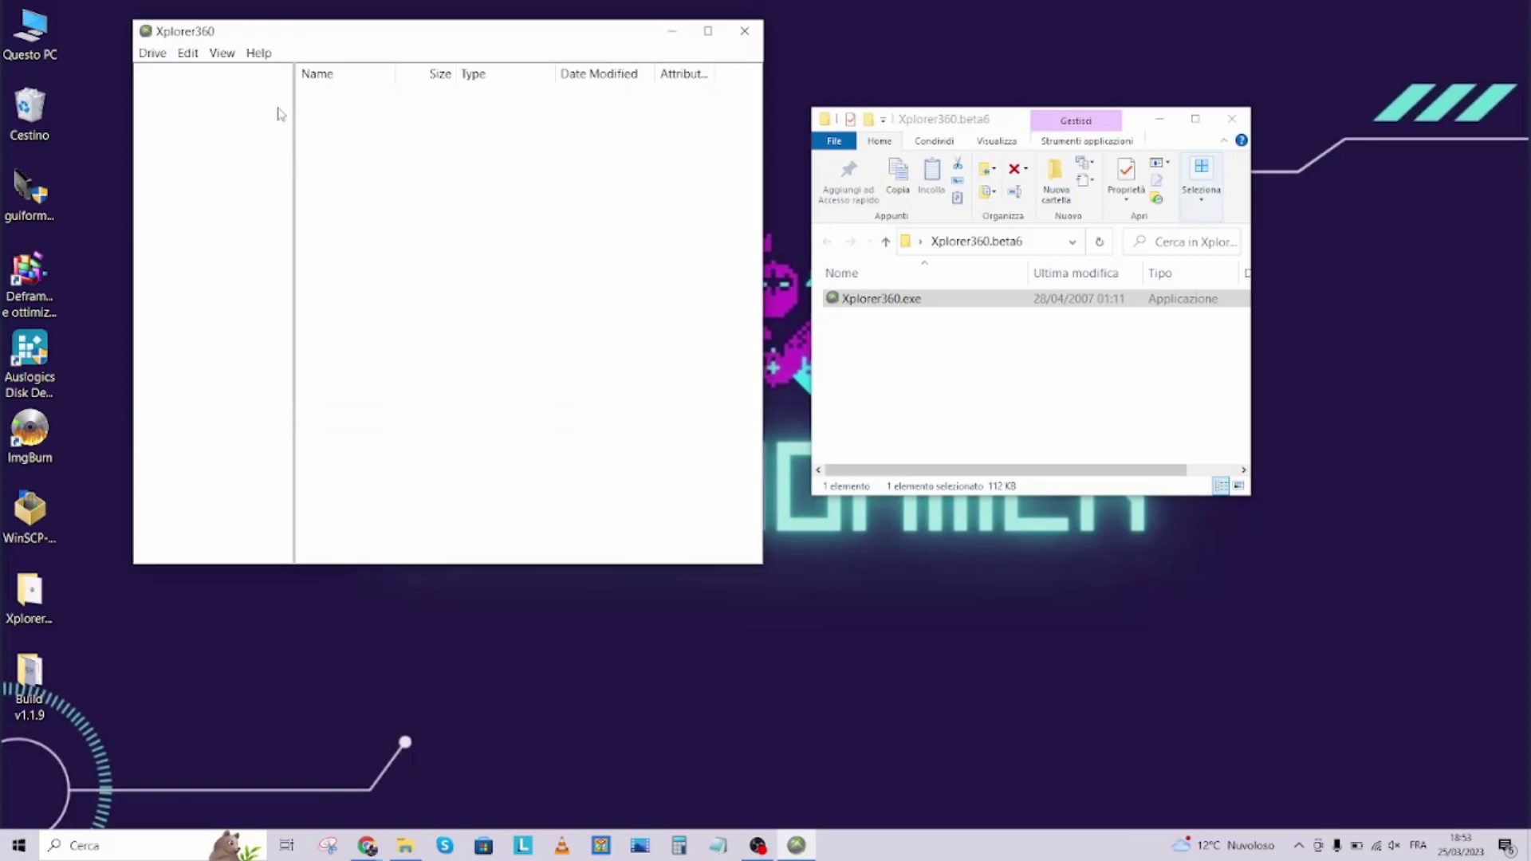
click(153, 54)
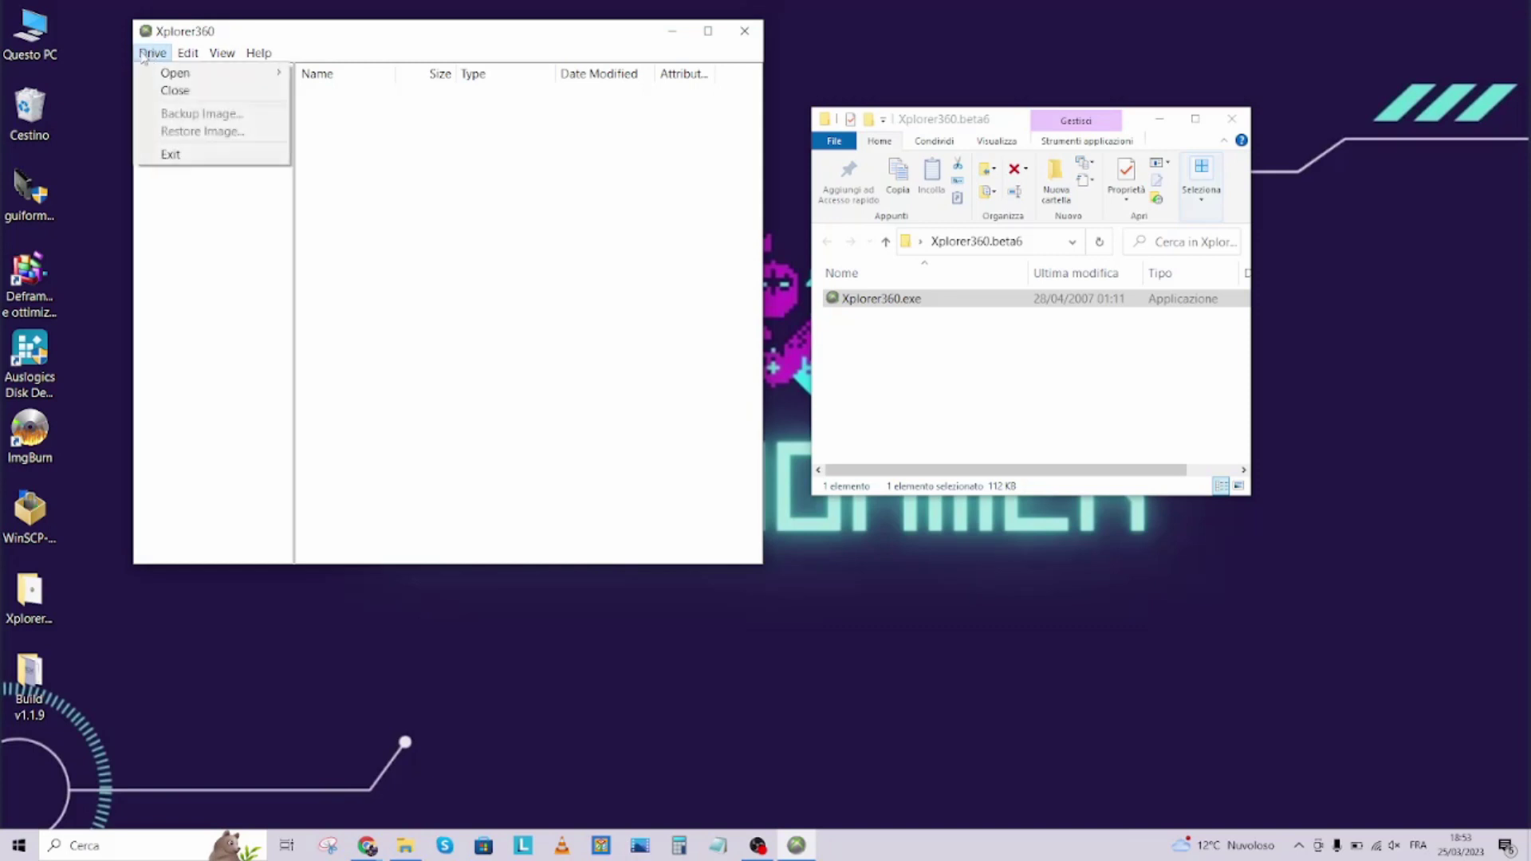
mouse_move(198, 80)
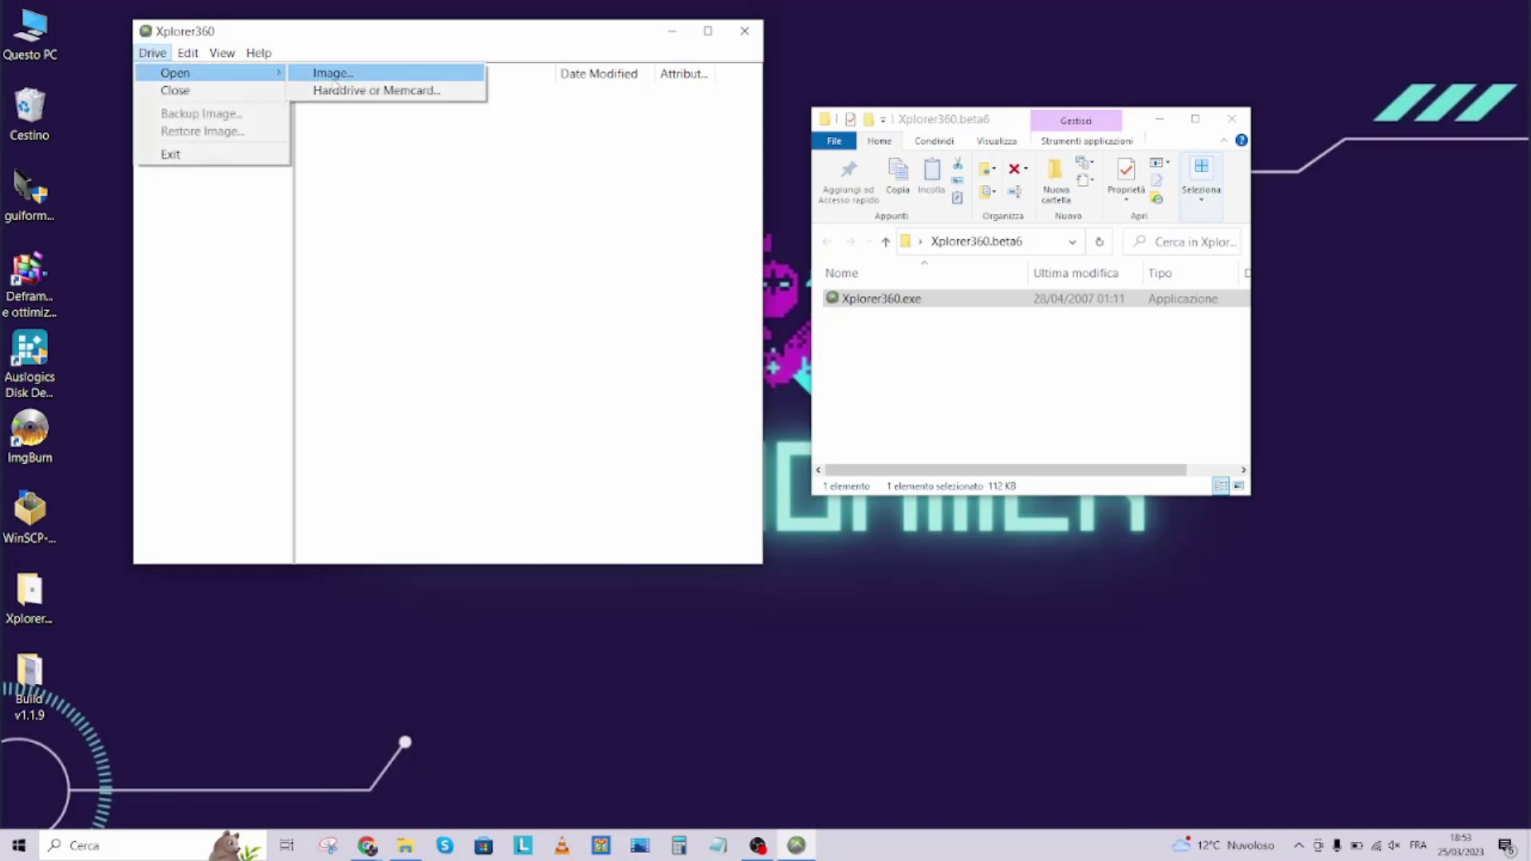
click(389, 92)
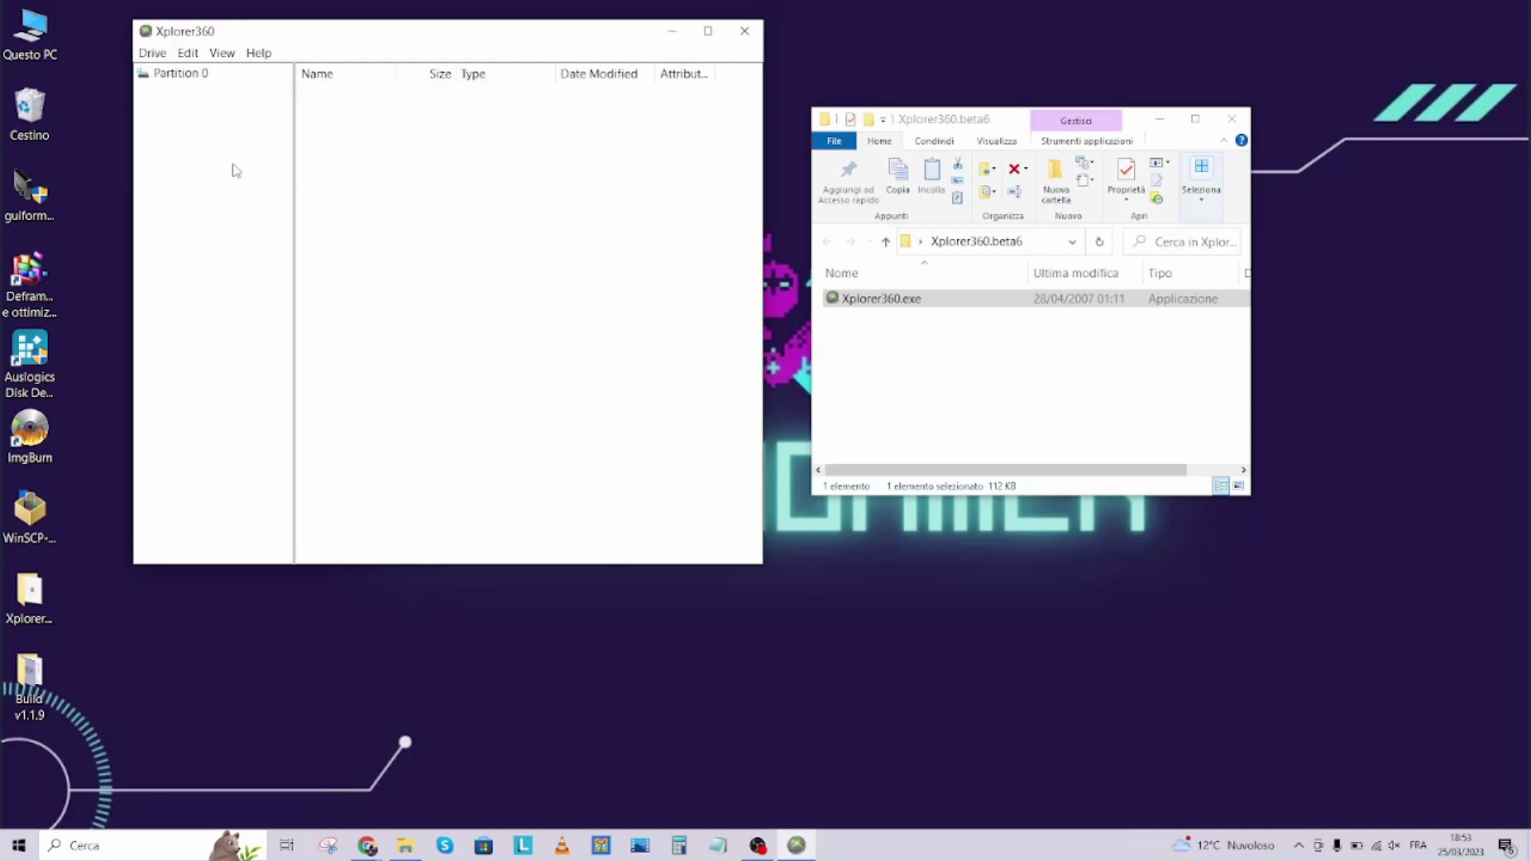
click(192, 73)
click(192, 73)
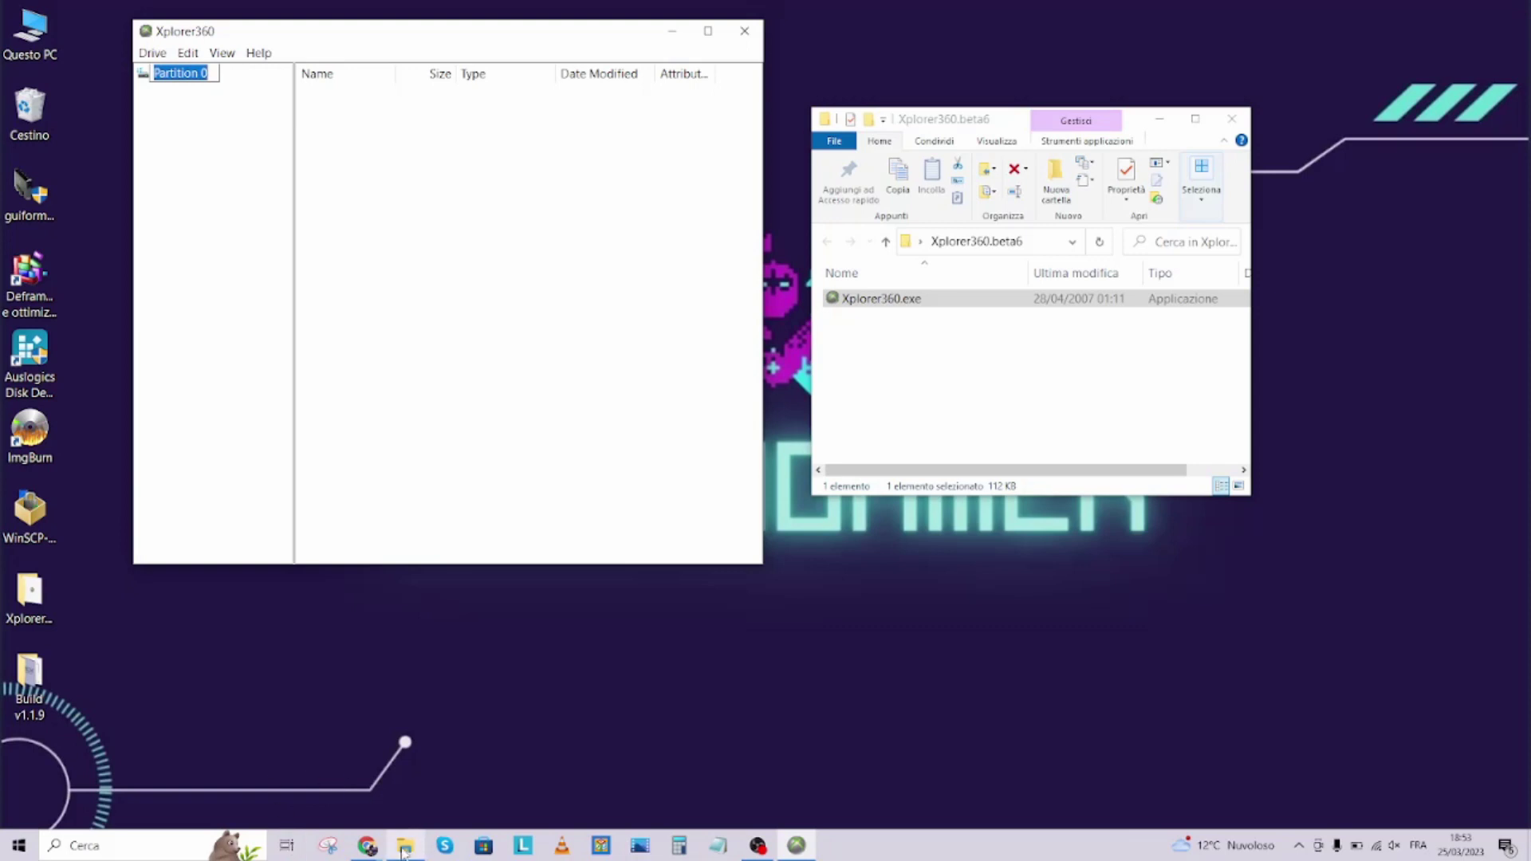
Open the UDATA folder inside Build v1.1.9's Xbox Softmodding Tool, Softmod Package.
mouse_move(402, 852)
mouse_move(425, 790)
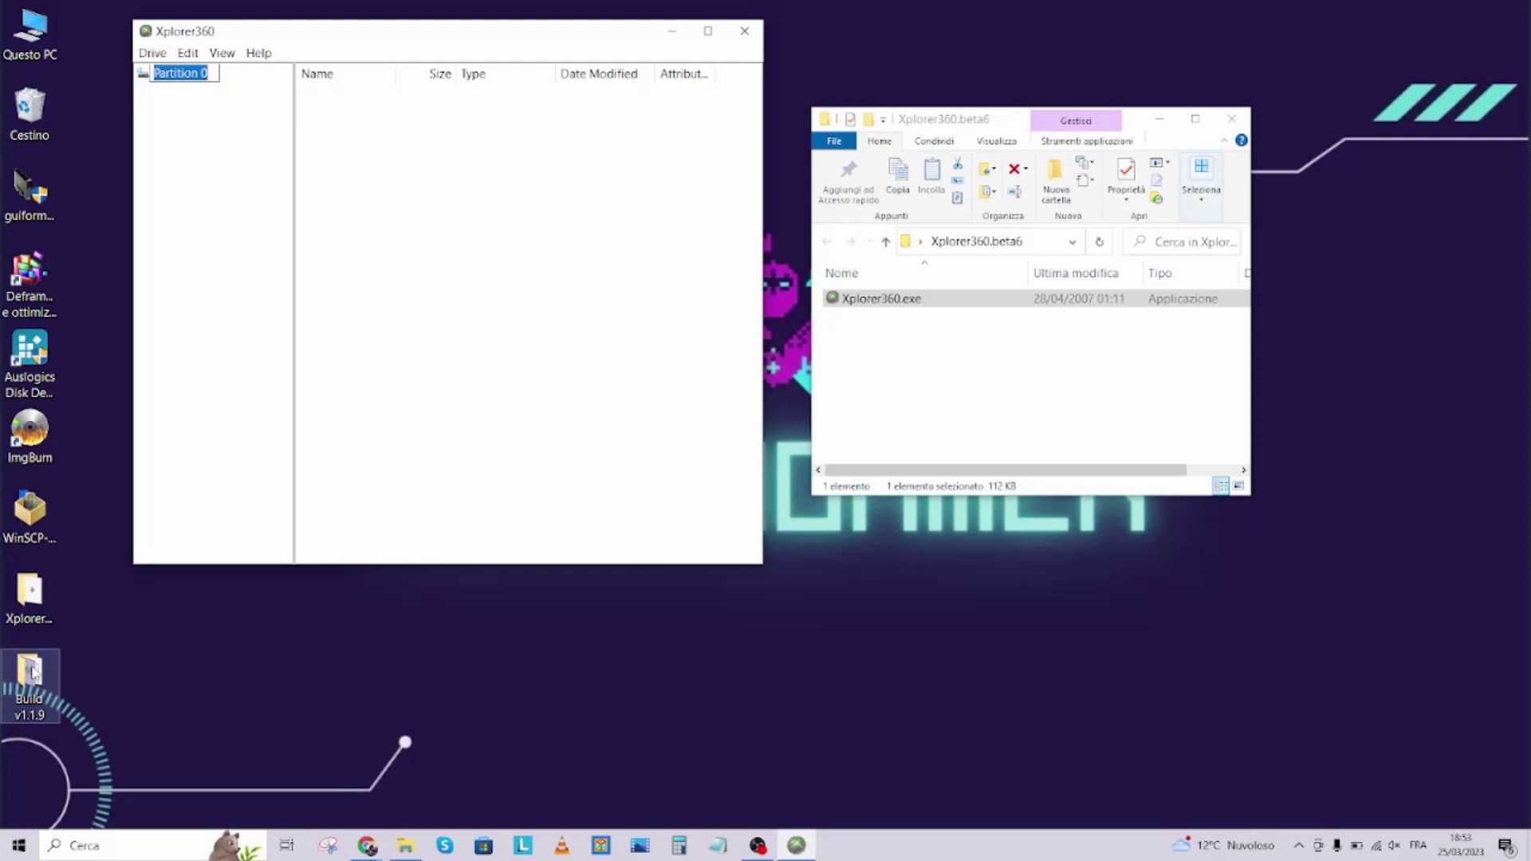
double_click(32, 672)
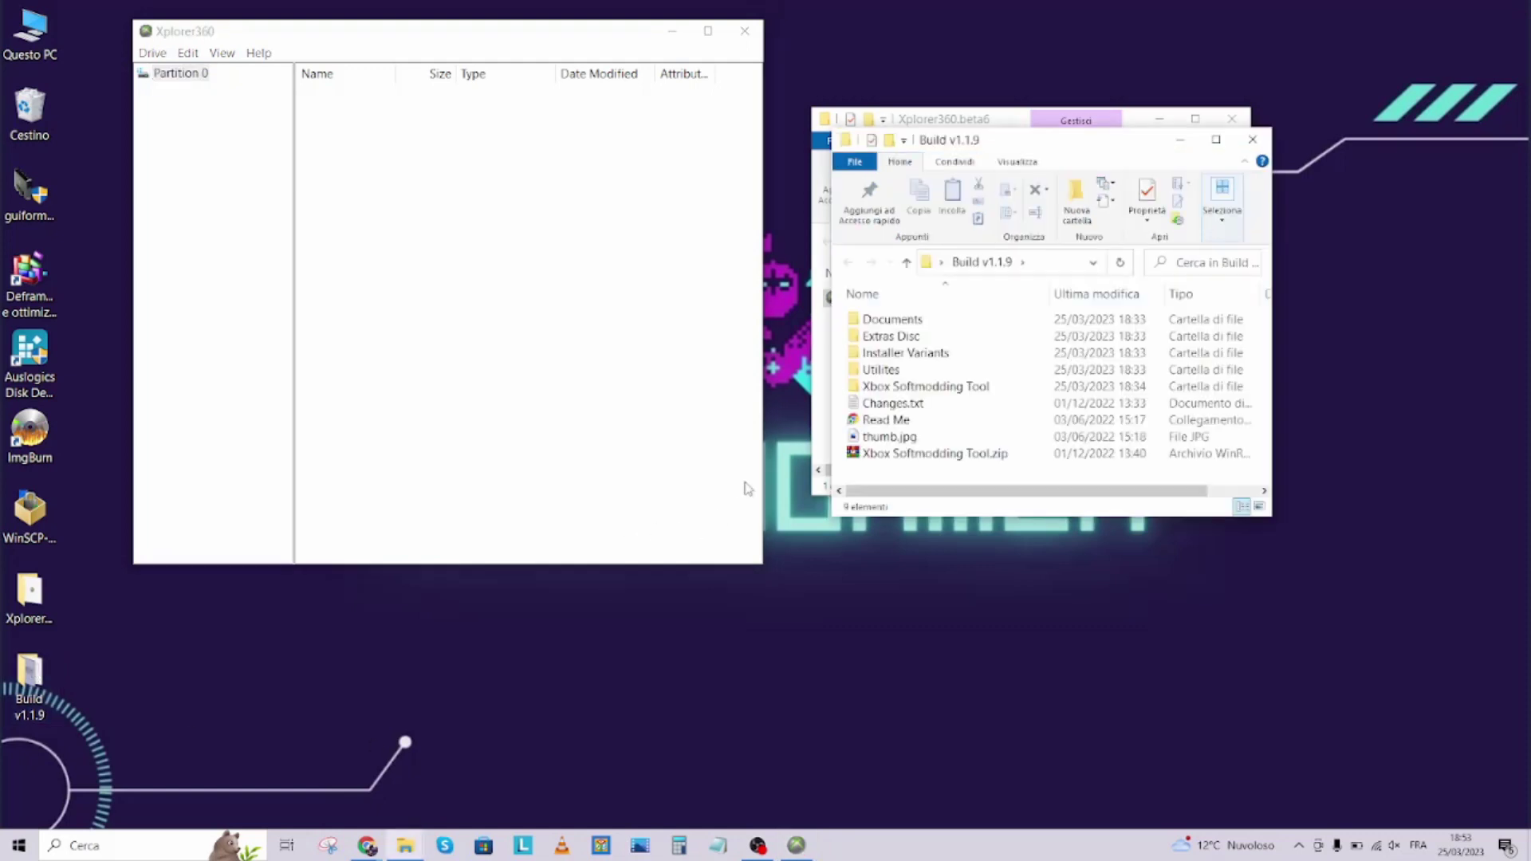
double_click(901, 387)
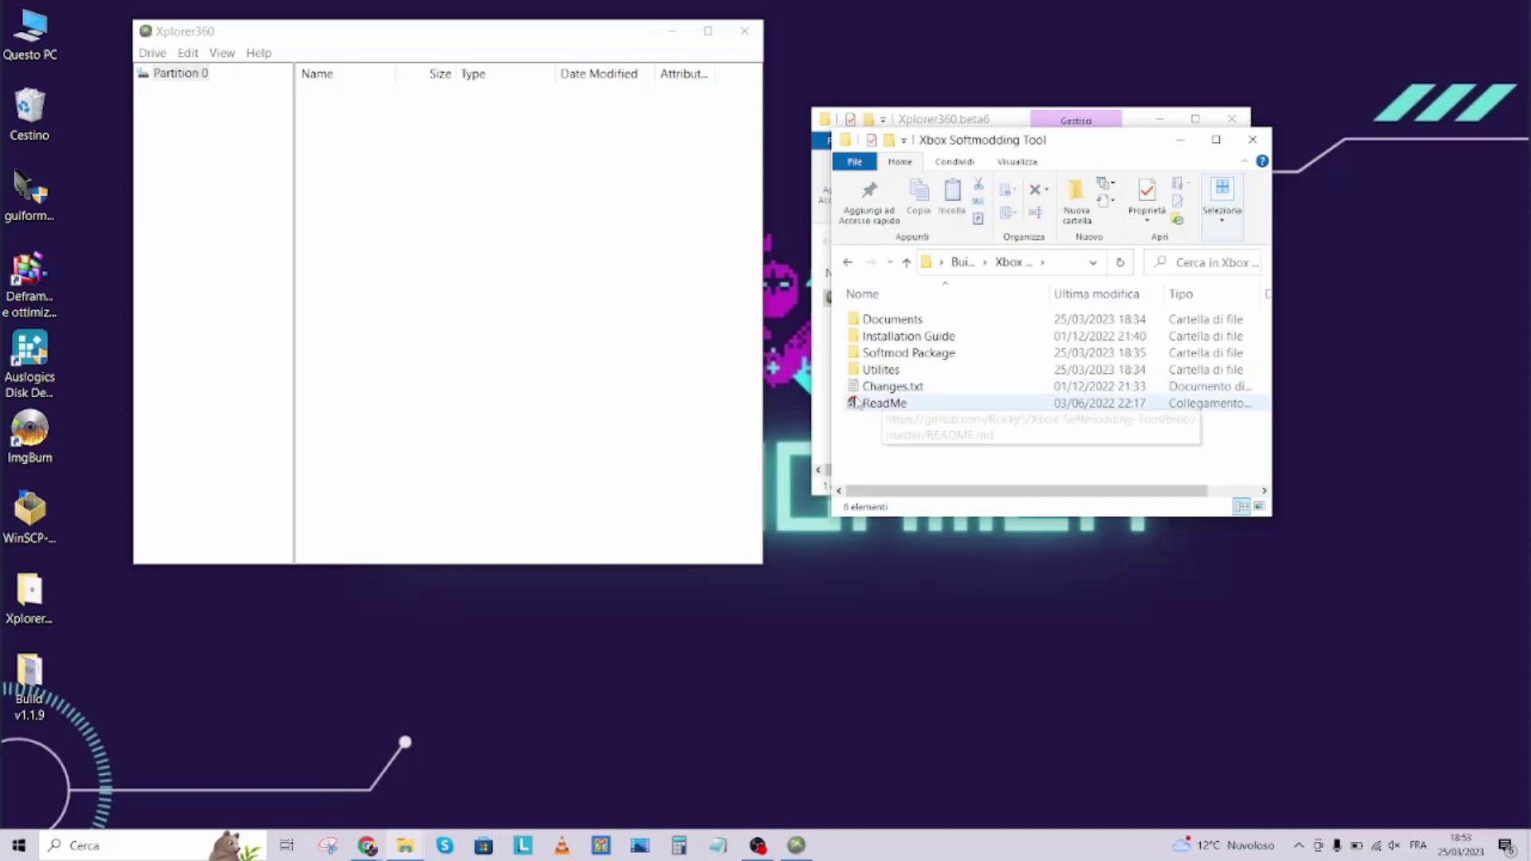
double_click(908, 355)
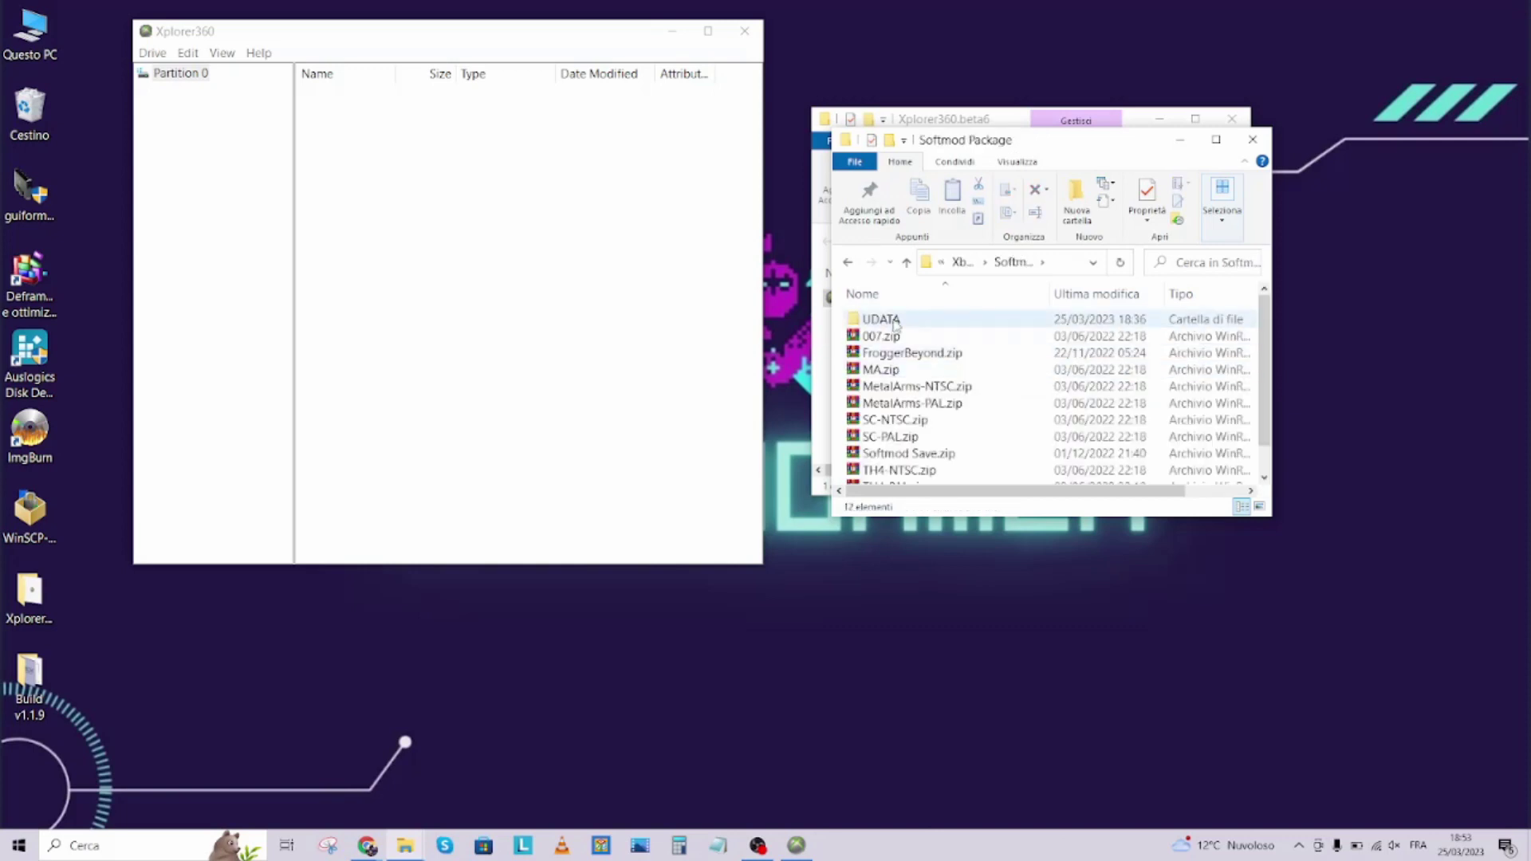
double_click(885, 320)
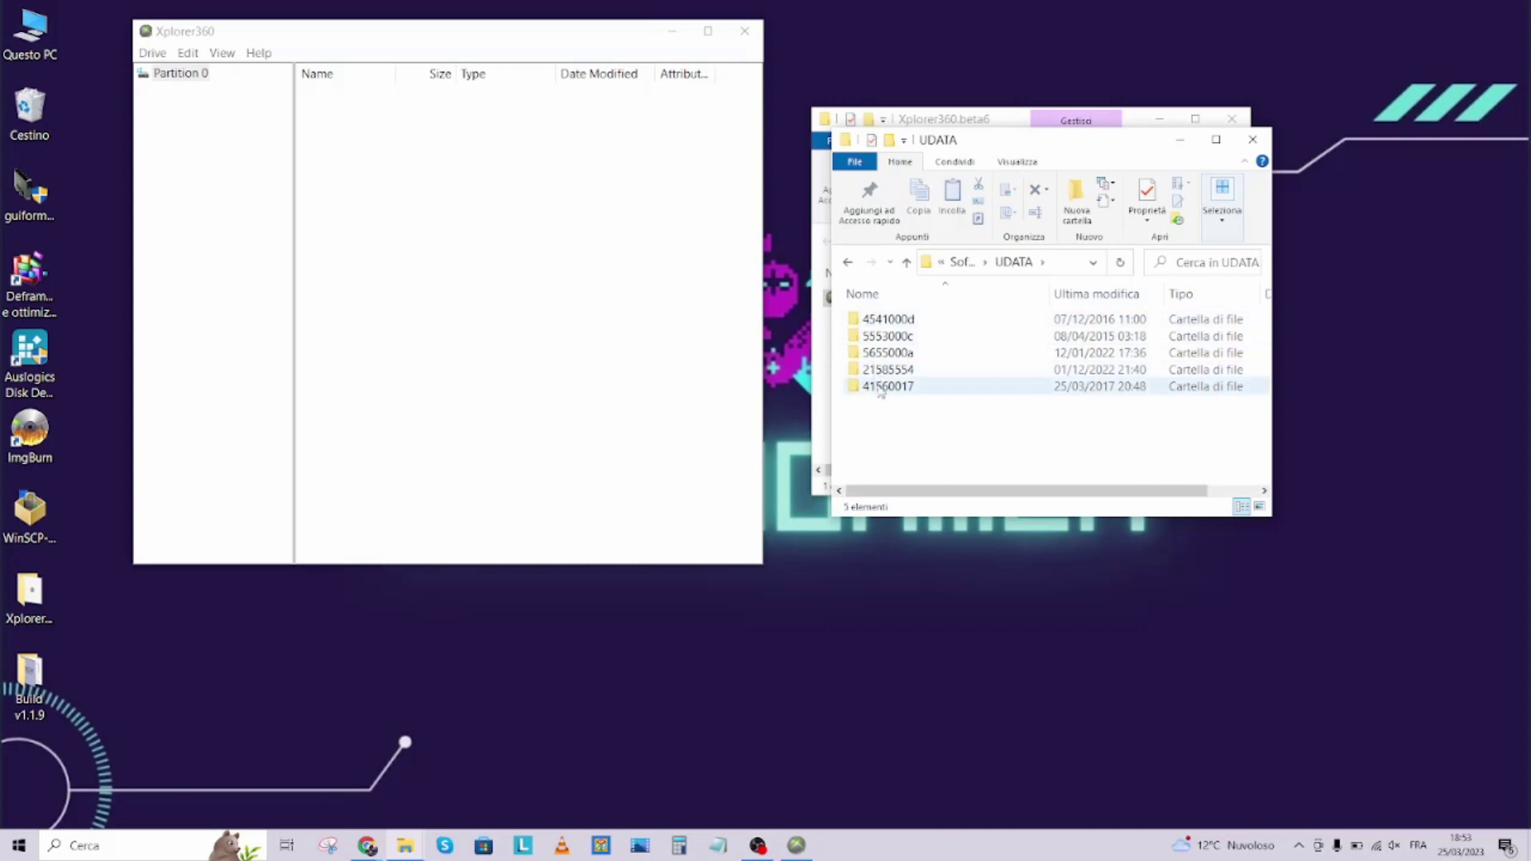
Copy the UDATA folders 4541000d, 5553000c, 5655000a, 21585554 and 41560017 one by one into Partition 0 of the memory unit.
click(177, 74)
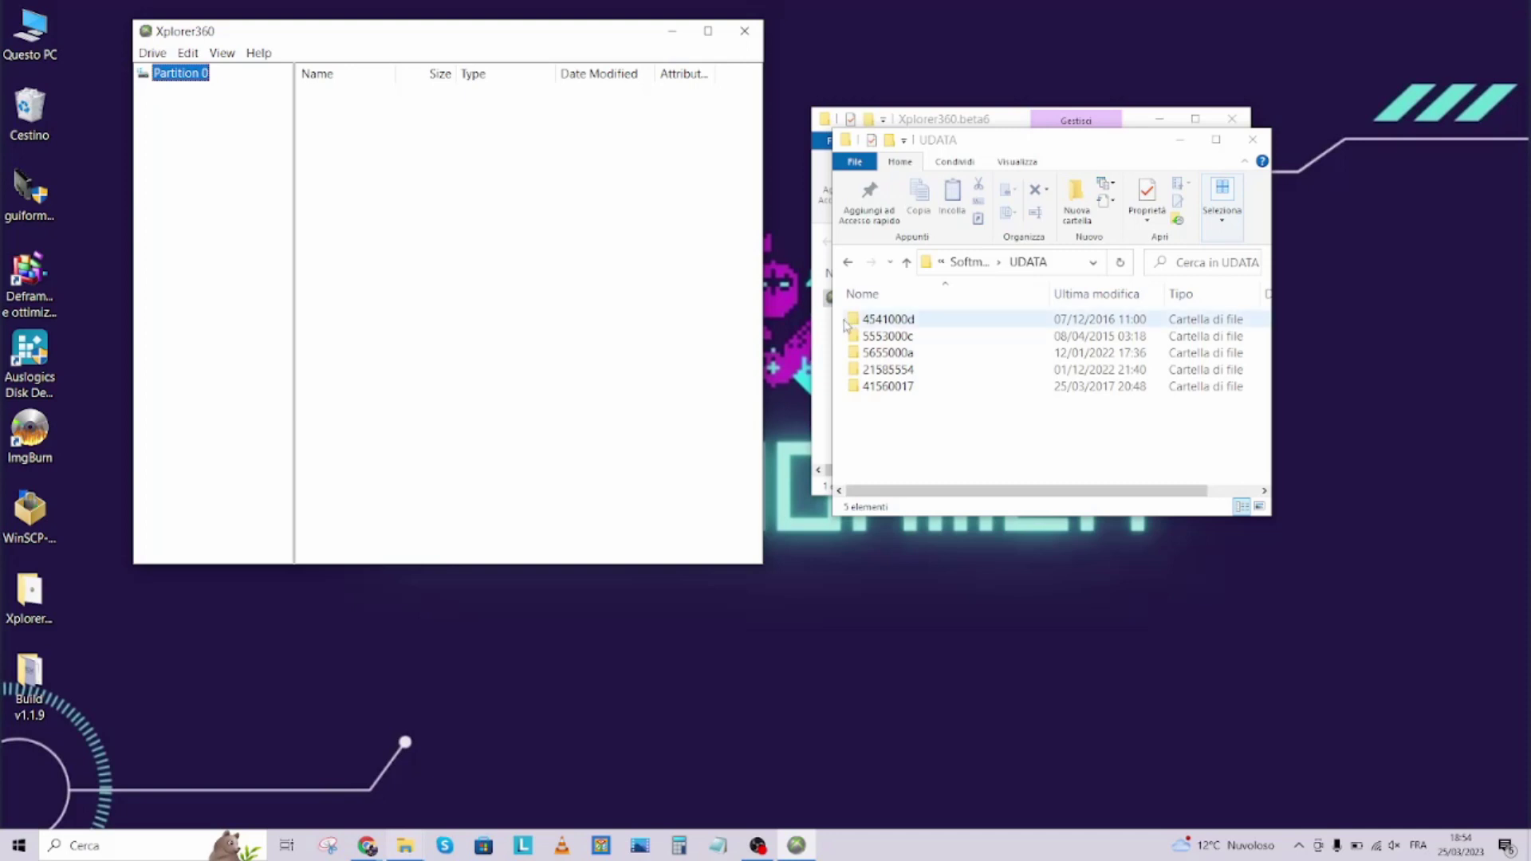
drag(922, 320, 394, 208)
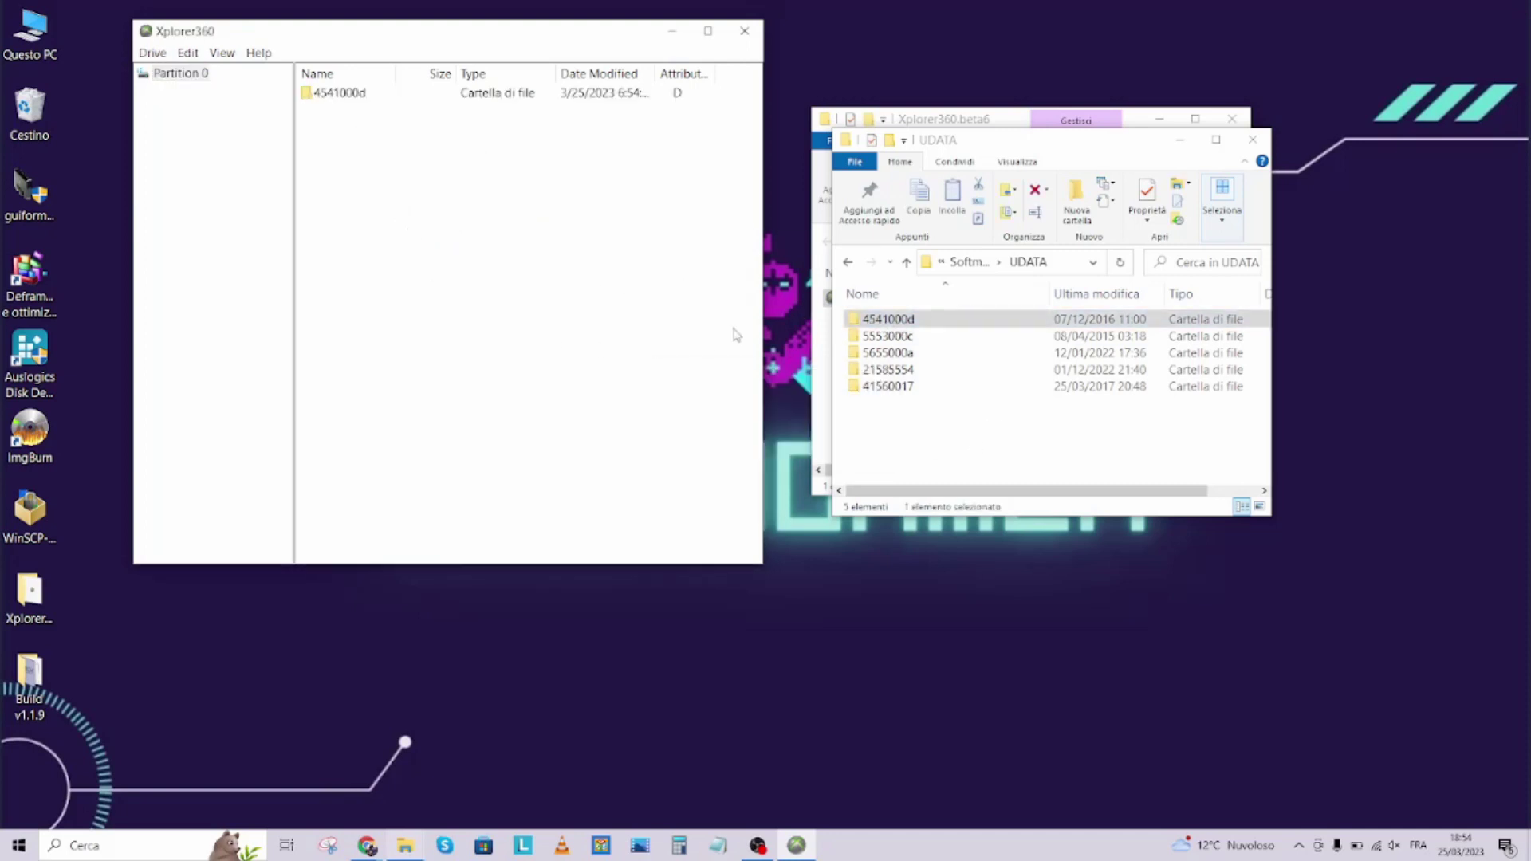
drag(885, 336, 375, 236)
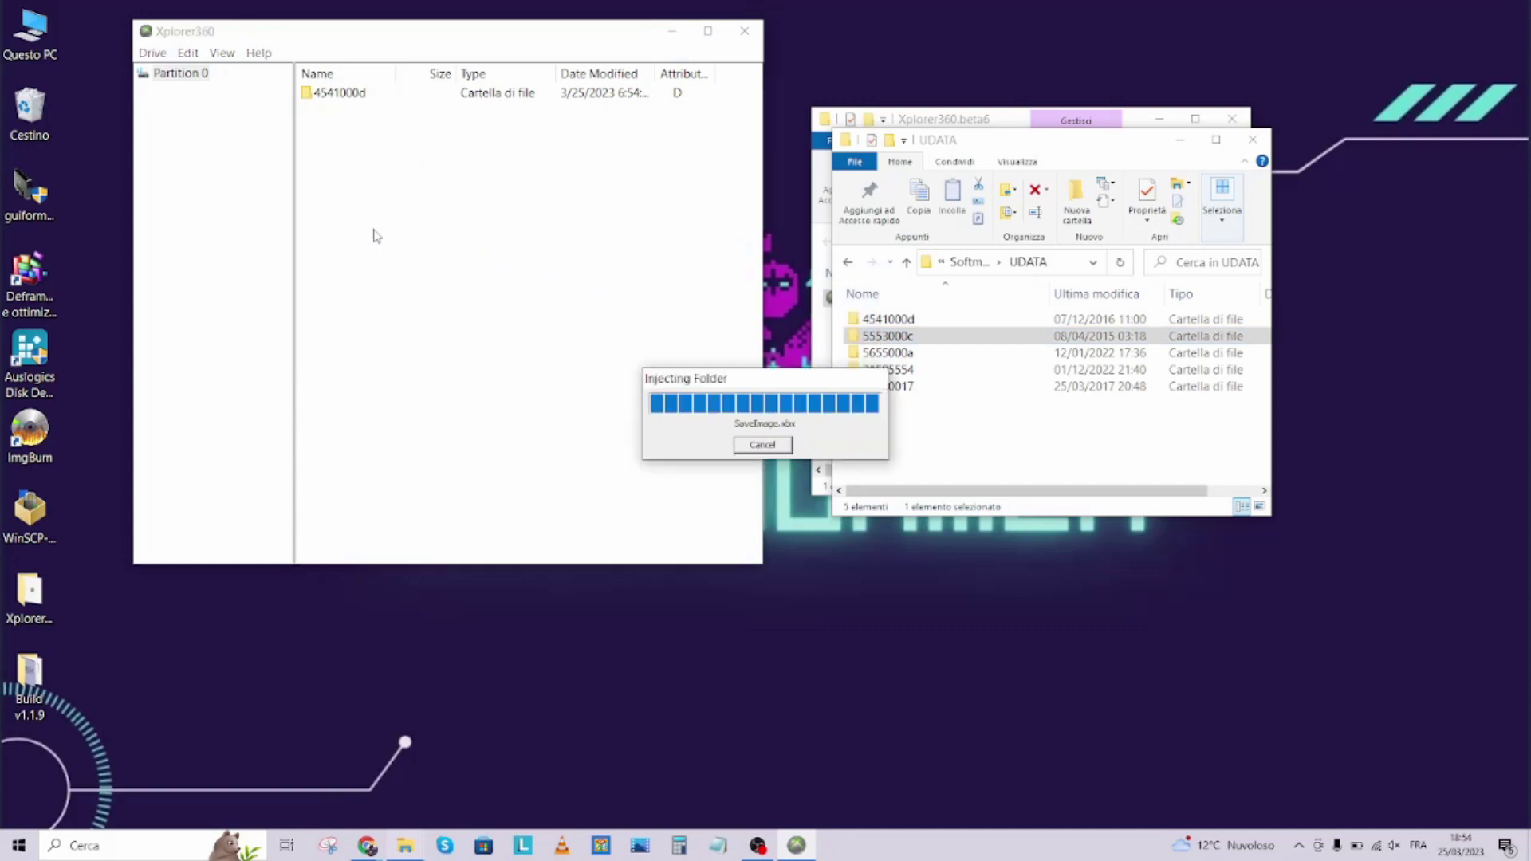
drag(885, 353, 344, 236)
drag(885, 369, 366, 239)
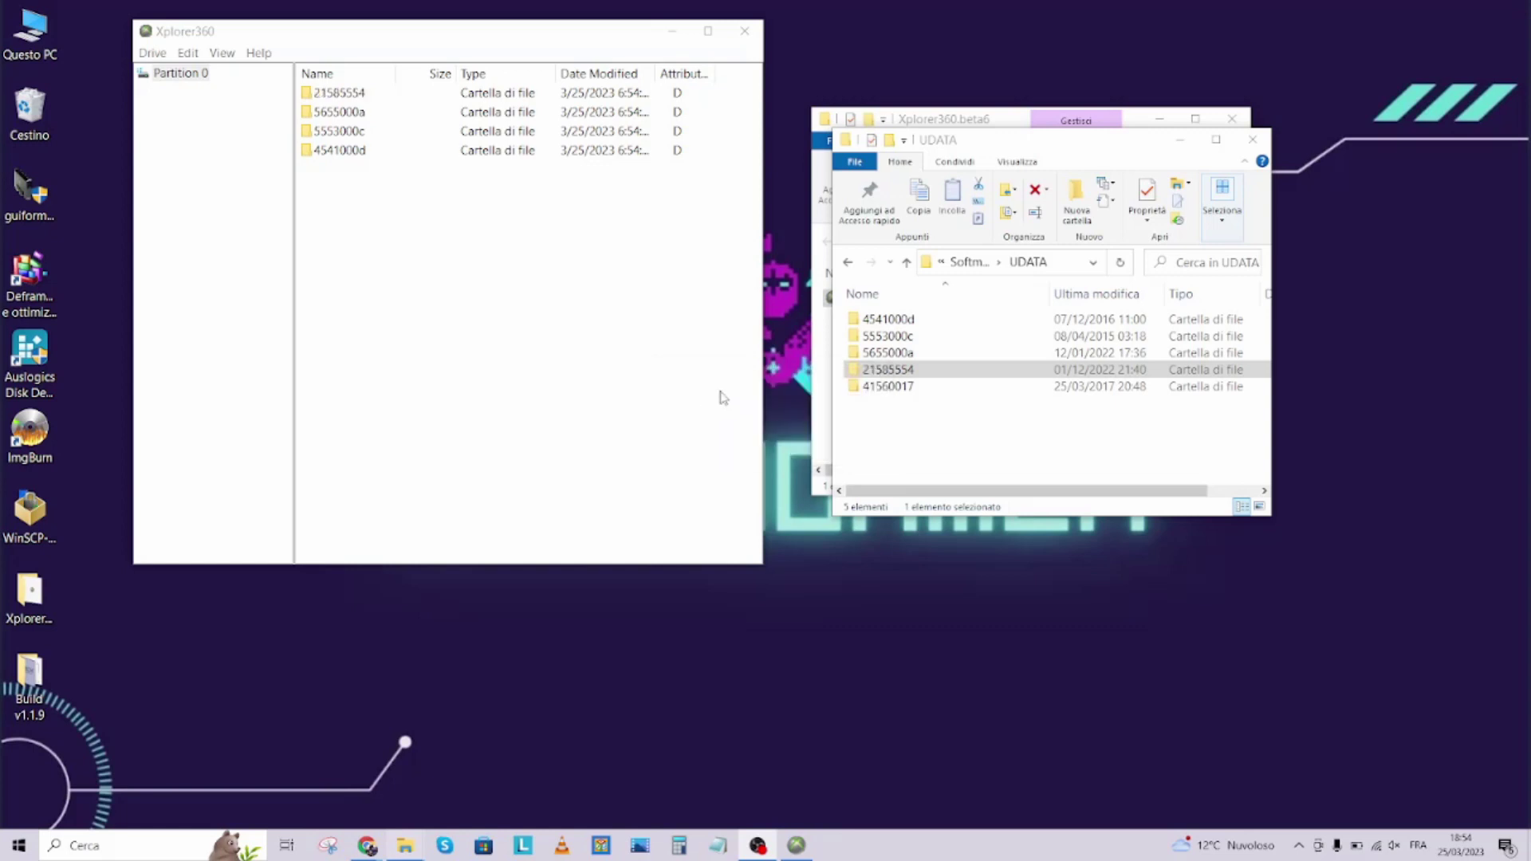
drag(887, 388, 404, 330)
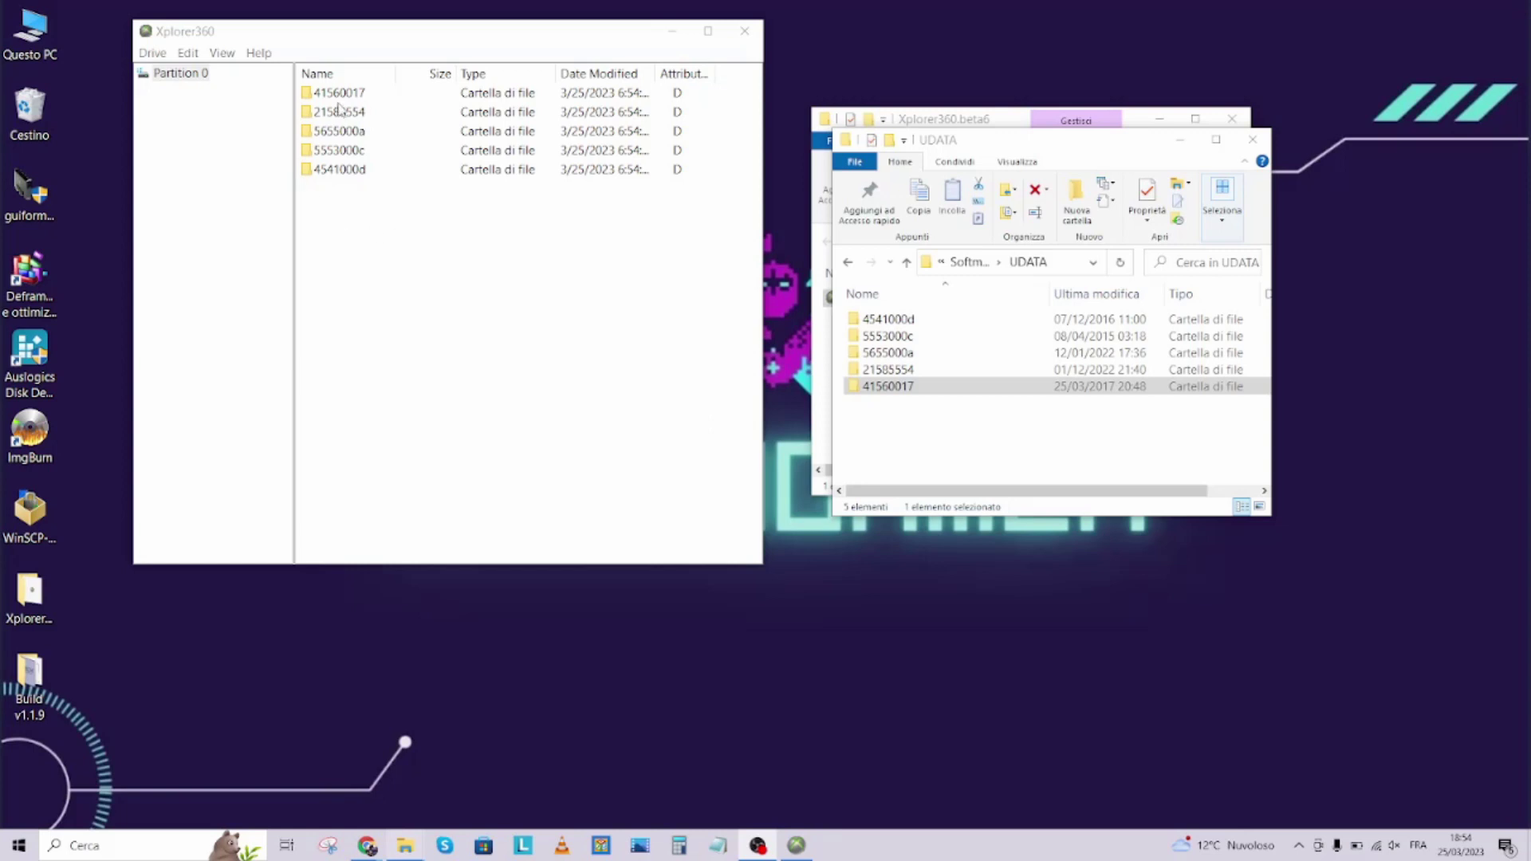
click(180, 73)
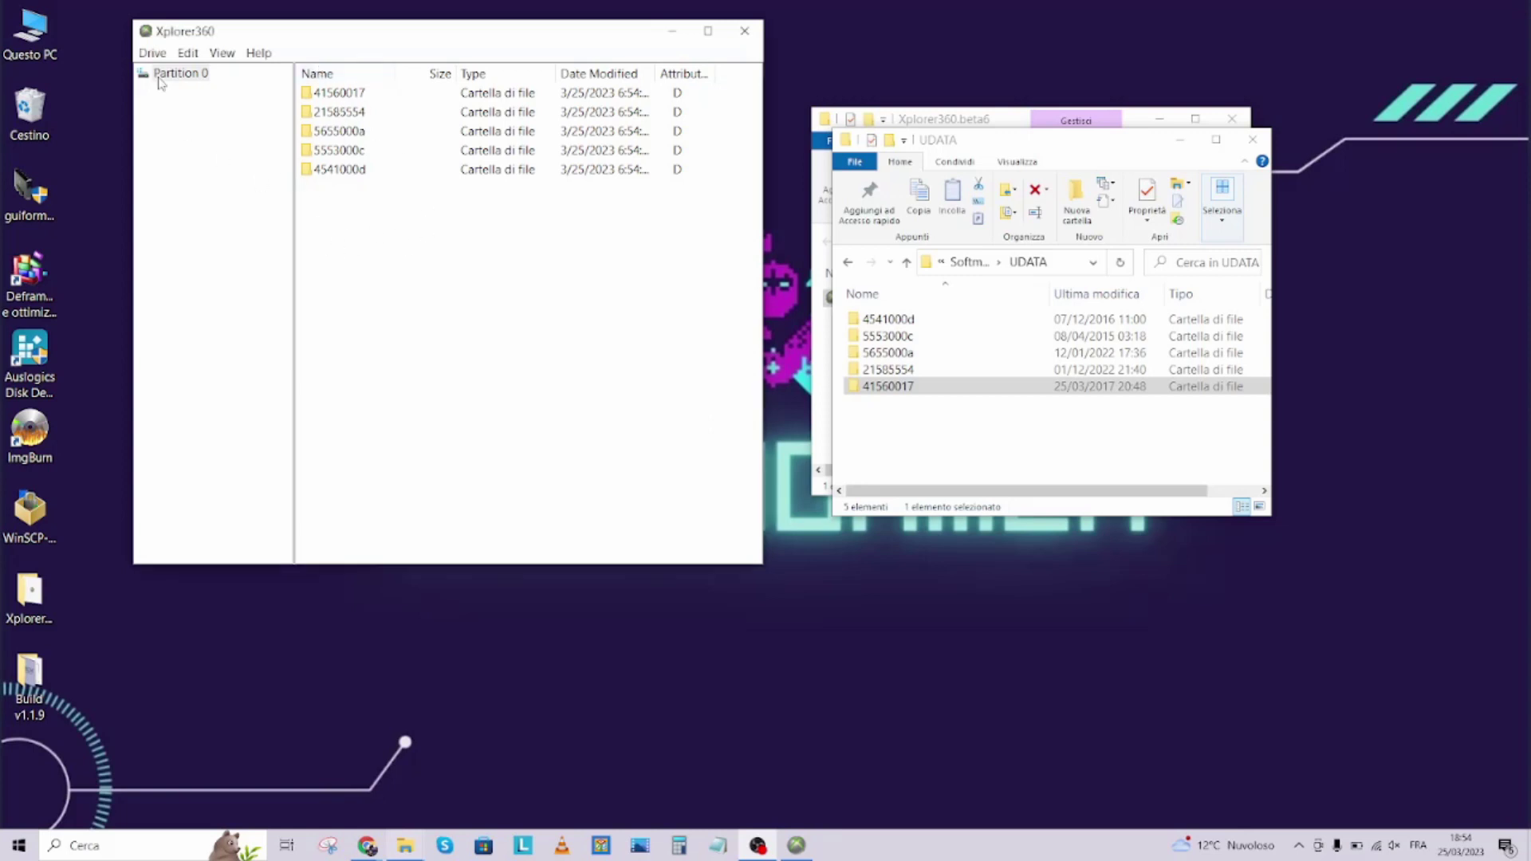
Restart Xplorer360.exe from the Xplorer360.beta6 folder, declining Windows' offer to format drive D:.
click(745, 33)
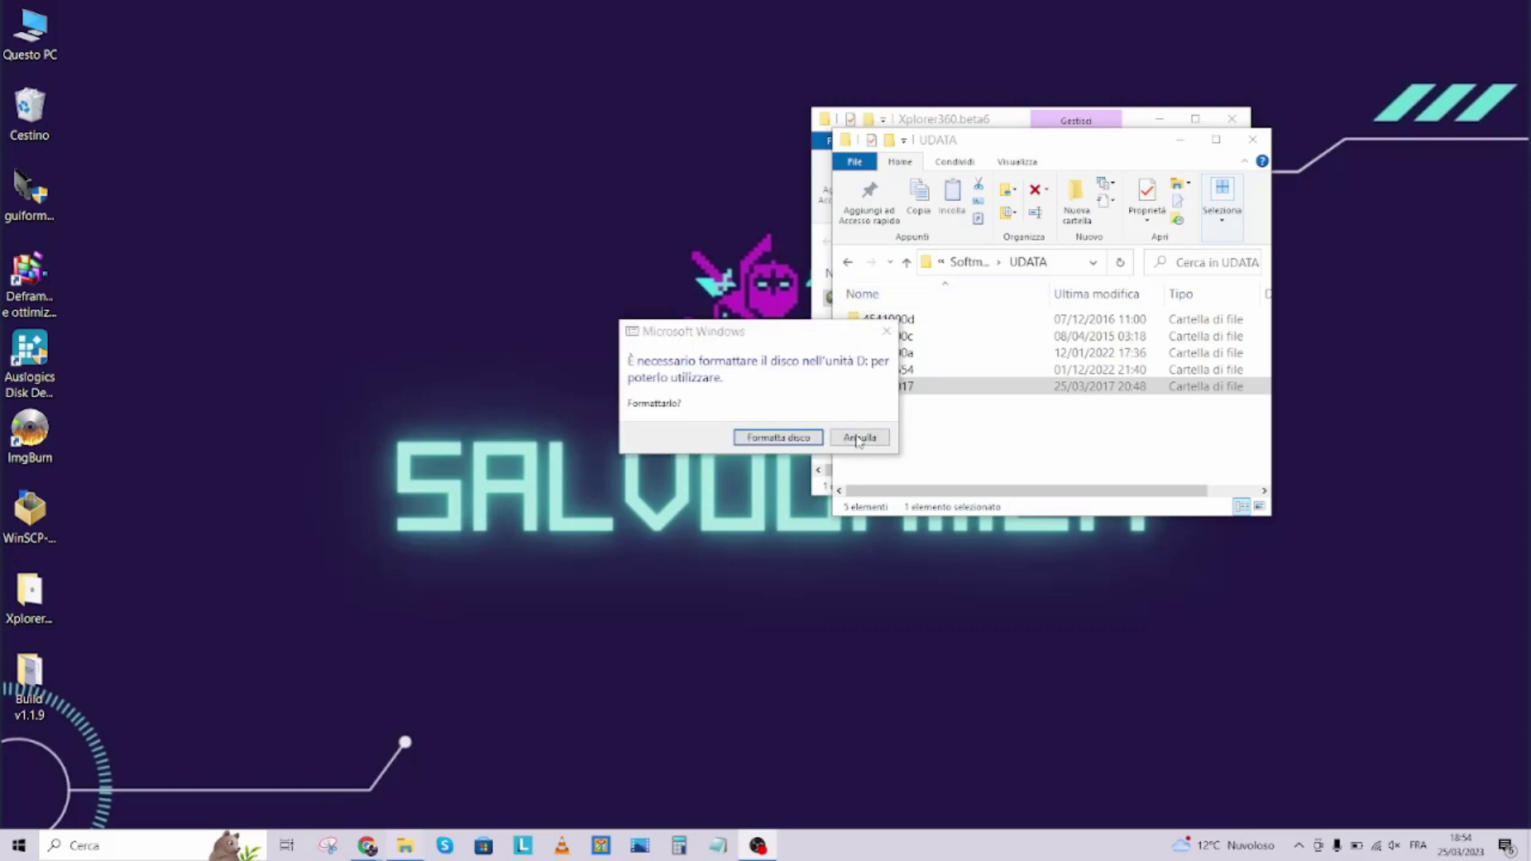
click(873, 437)
click(960, 109)
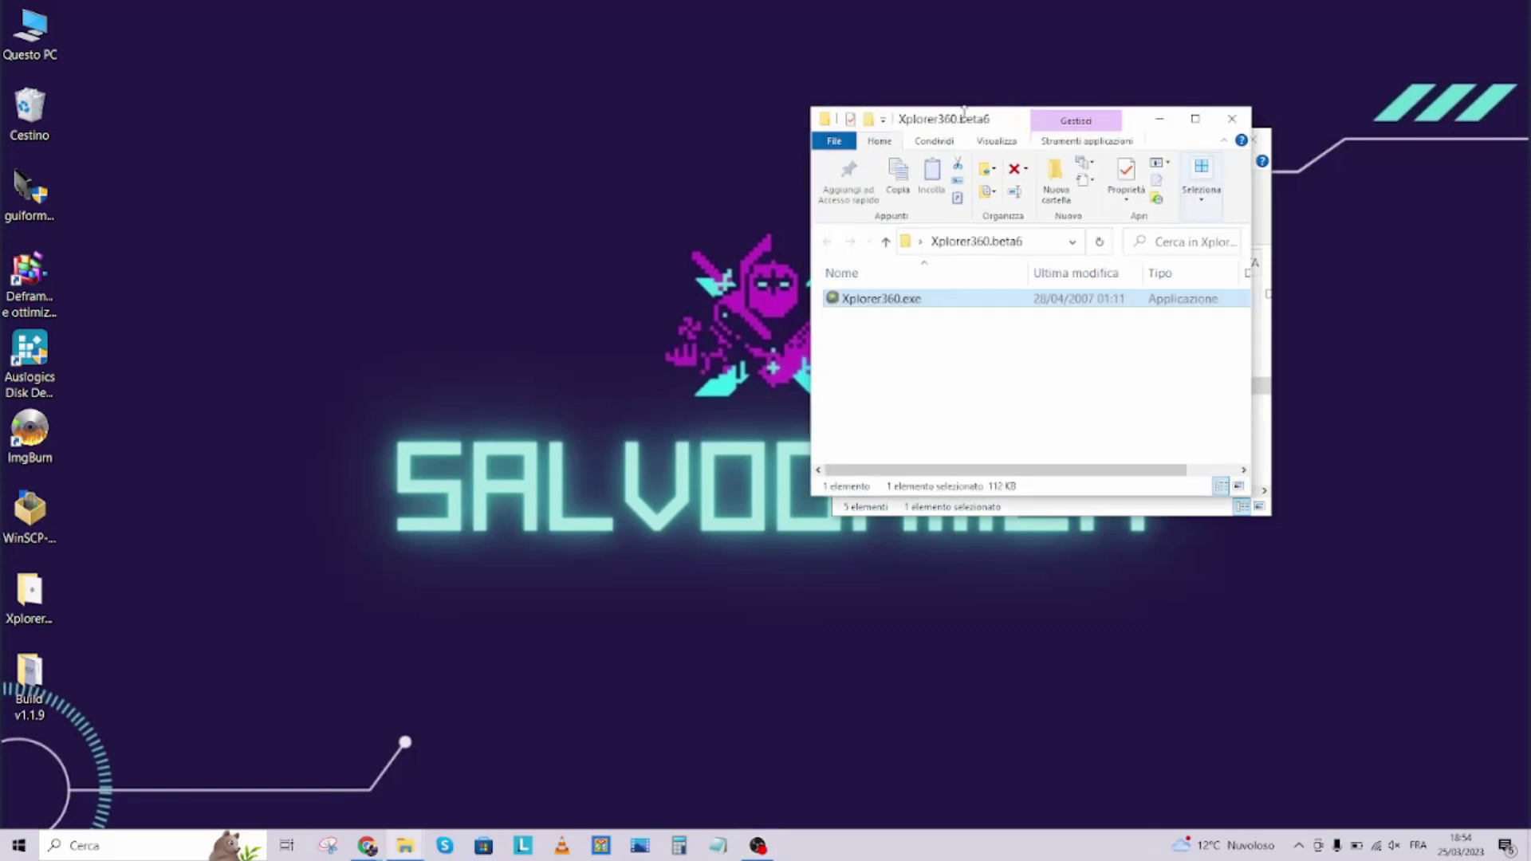
double_click(853, 301)
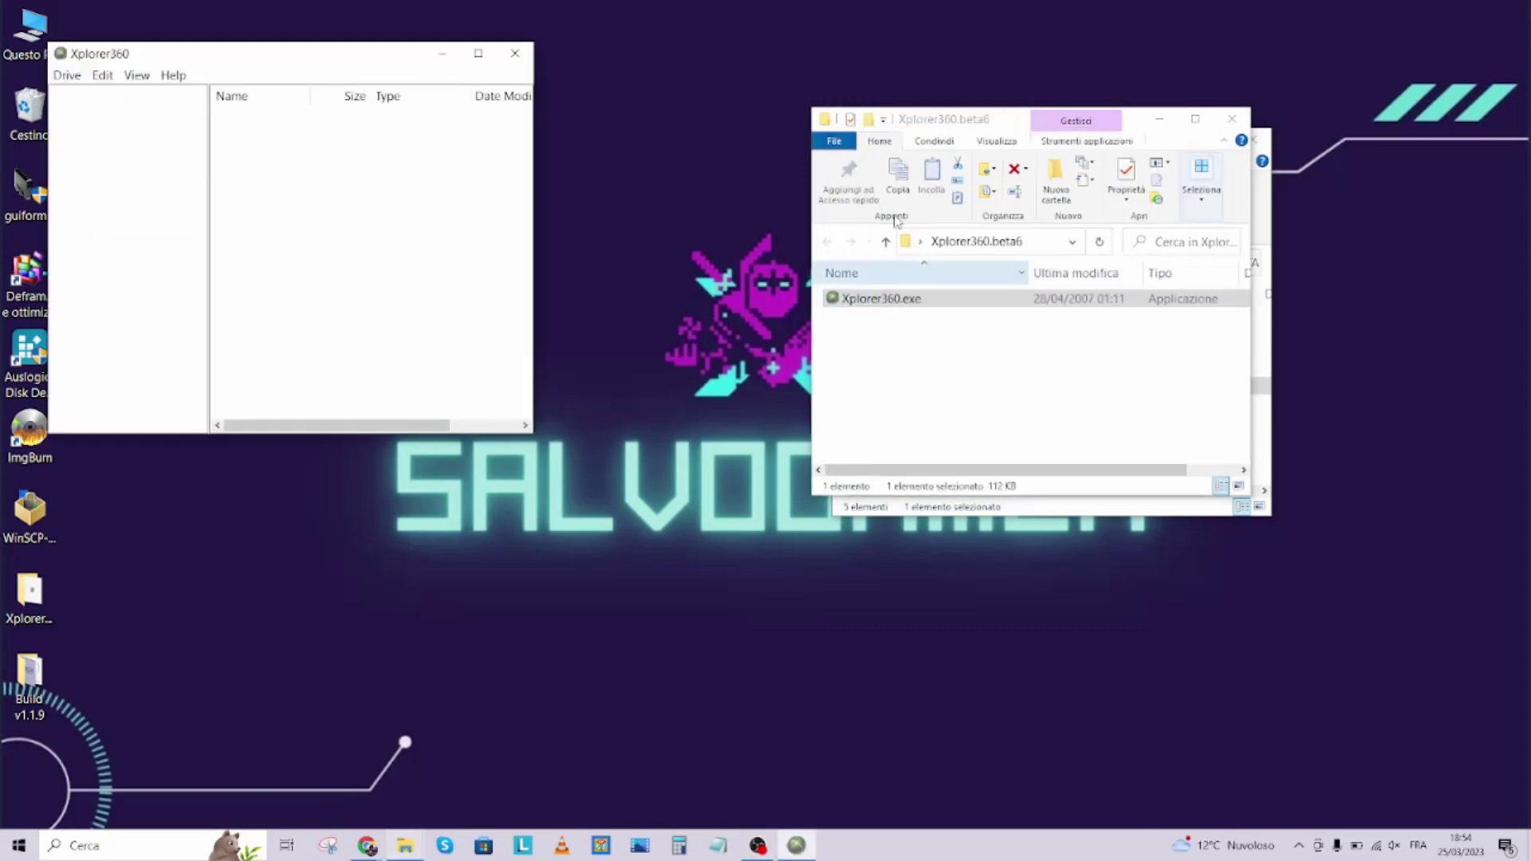
Reopen the connected drive as Harddrive or Memcard and view the contents of Partition 0.
click(68, 75)
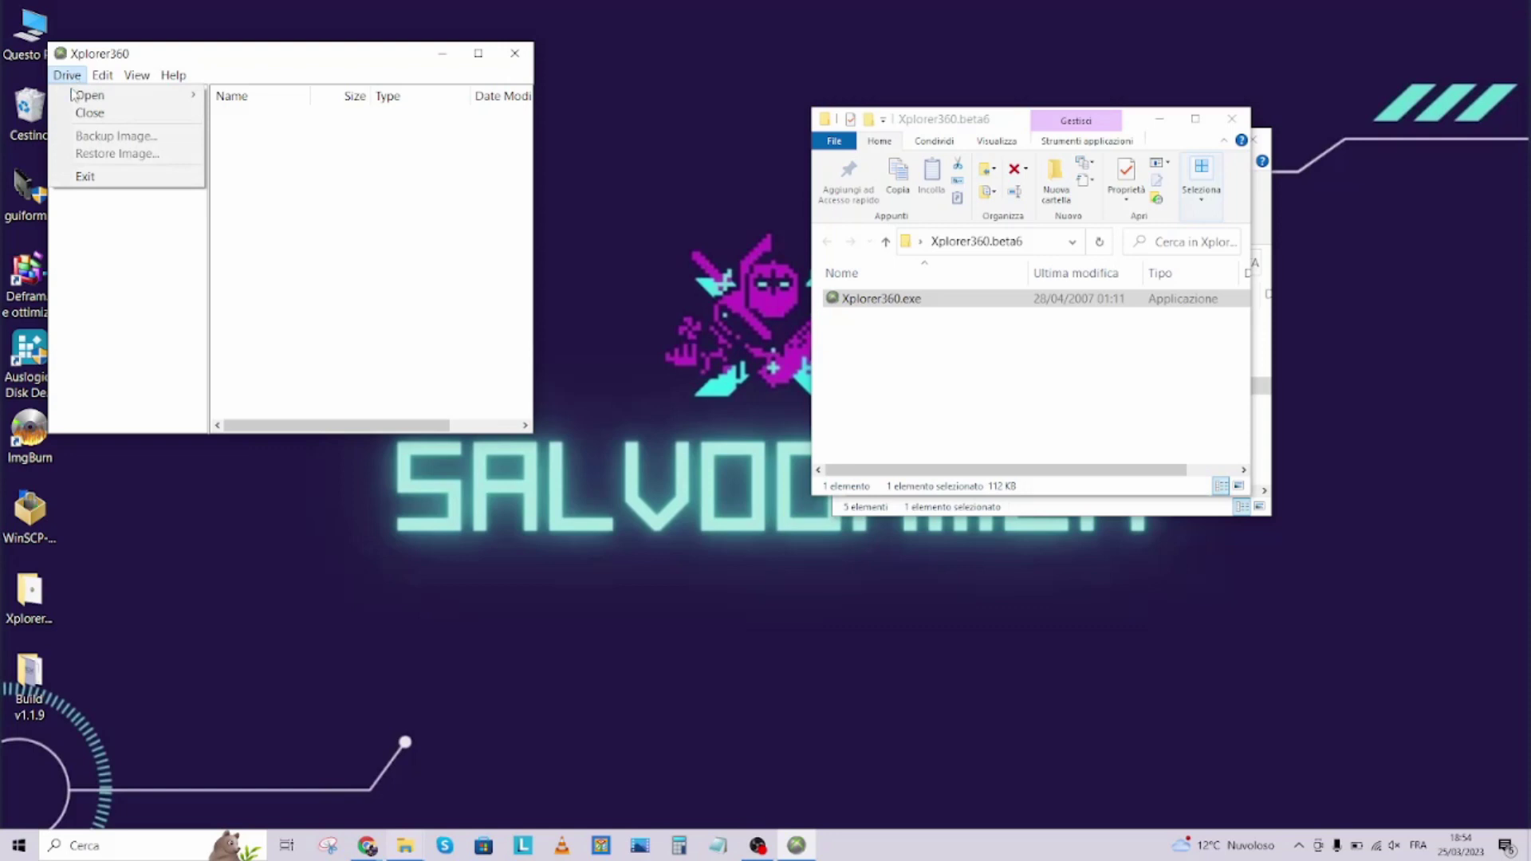
mouse_move(91, 96)
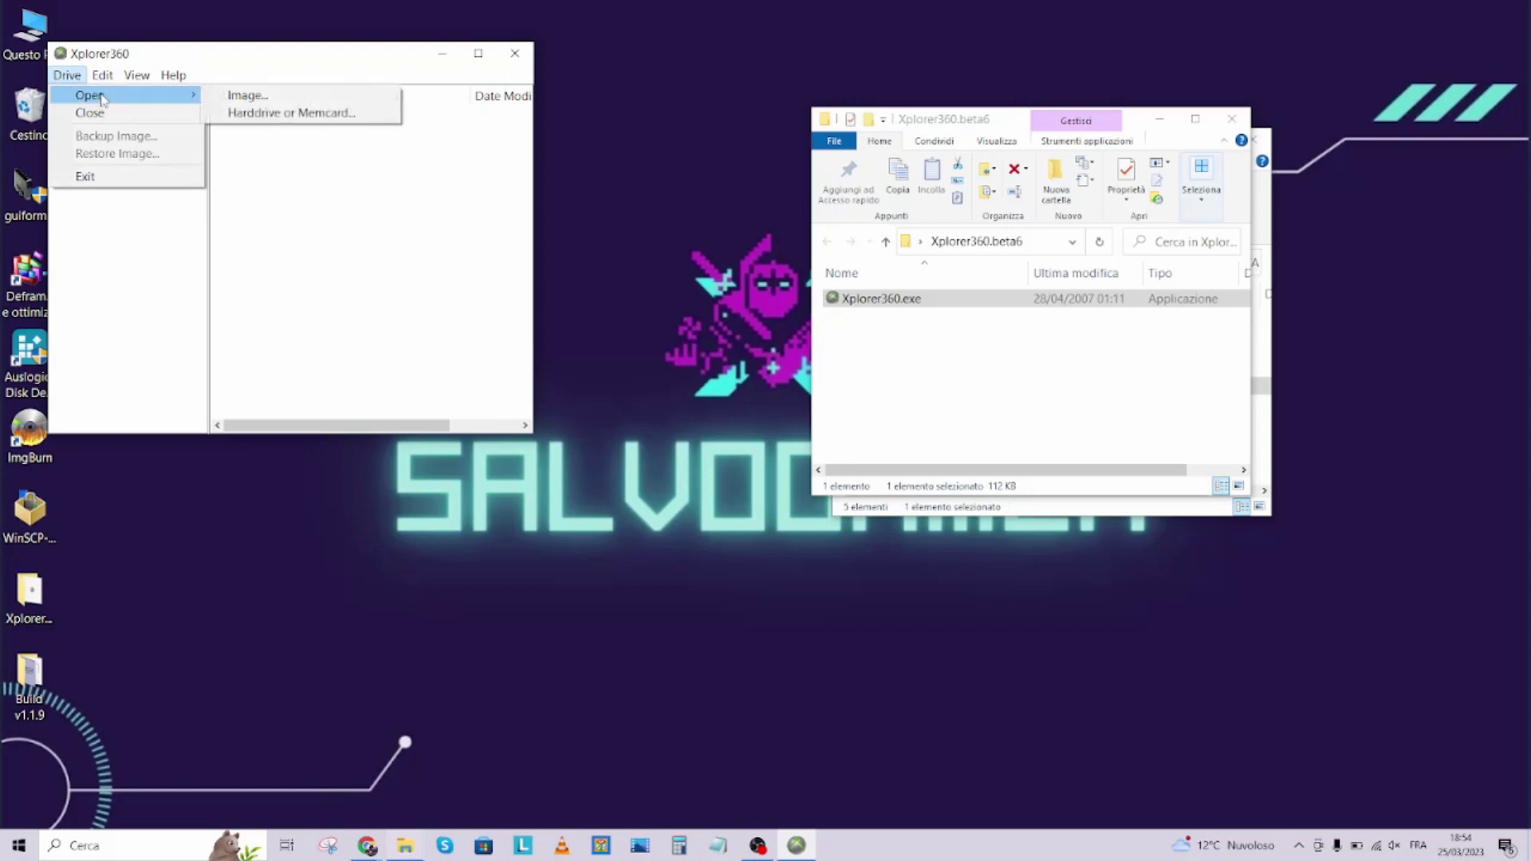
click(303, 116)
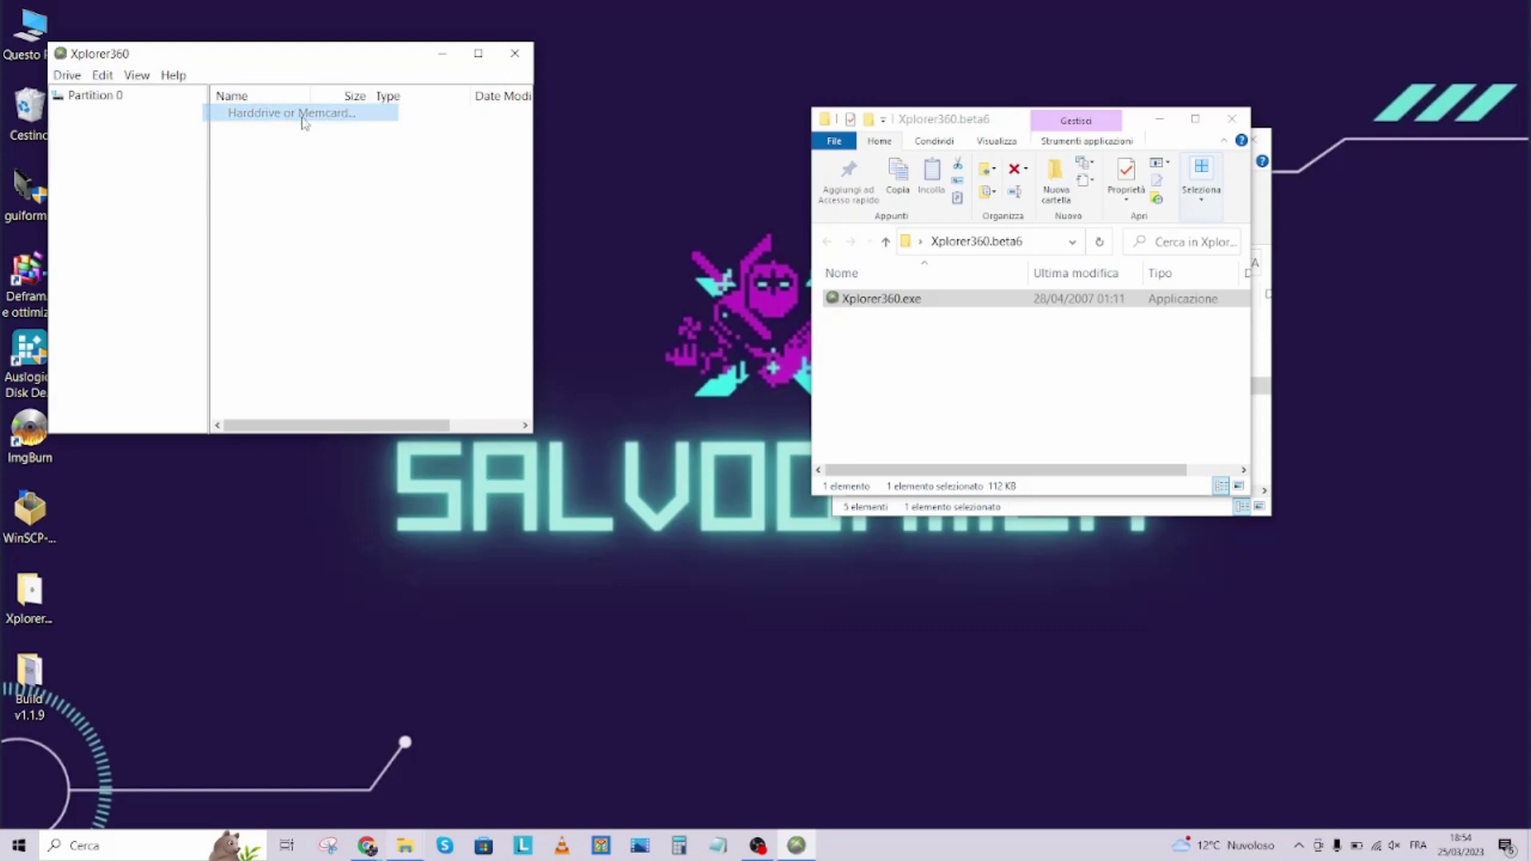
click(95, 97)
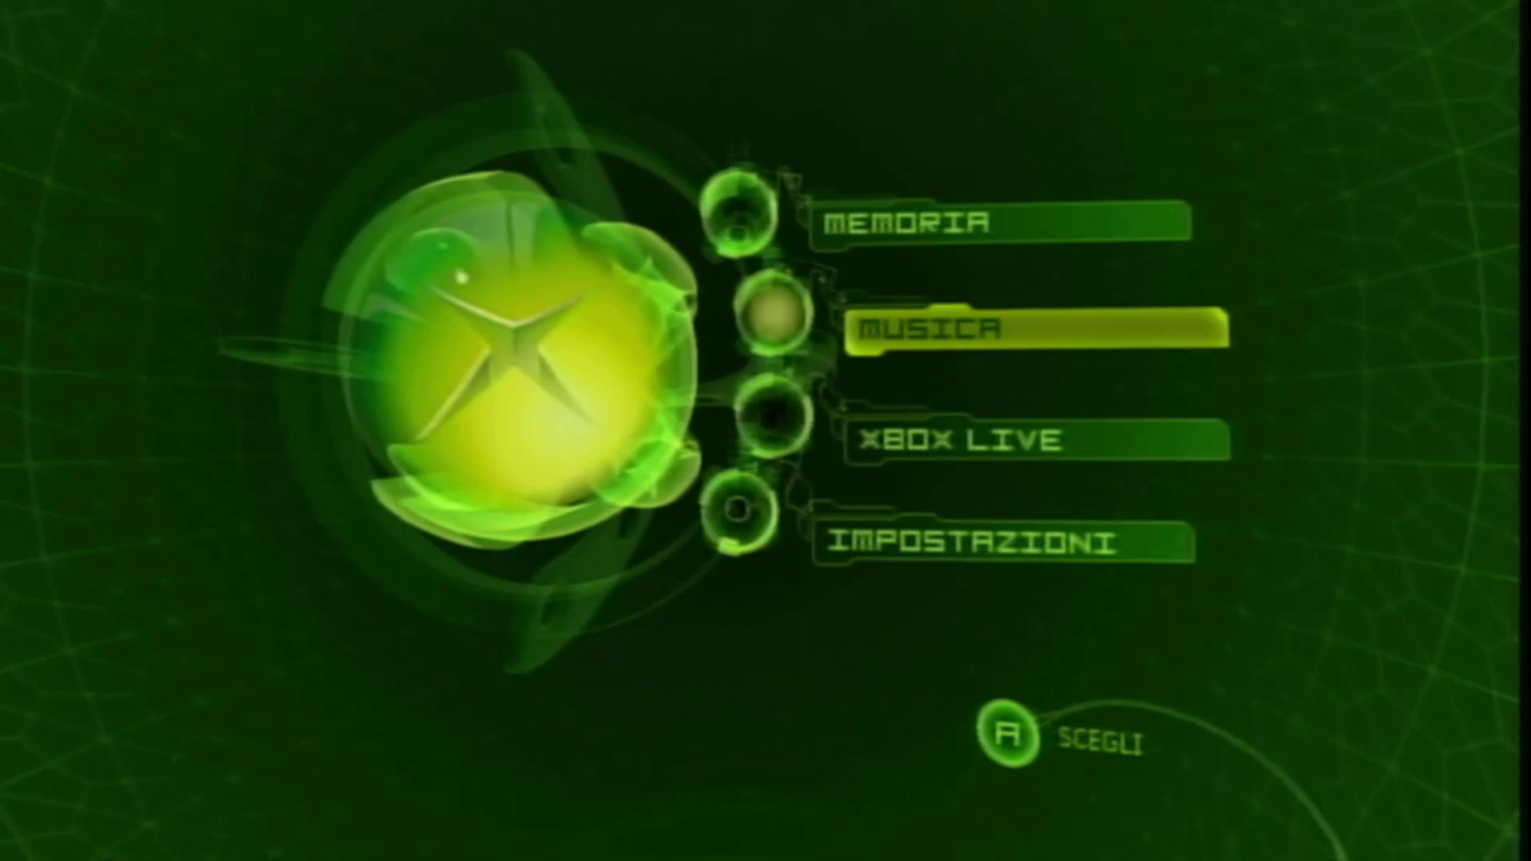
On the Xbox dashboard, open Memory Unit 2A of Controller 2 in the Memoria section.
key(Up)
key(Return)
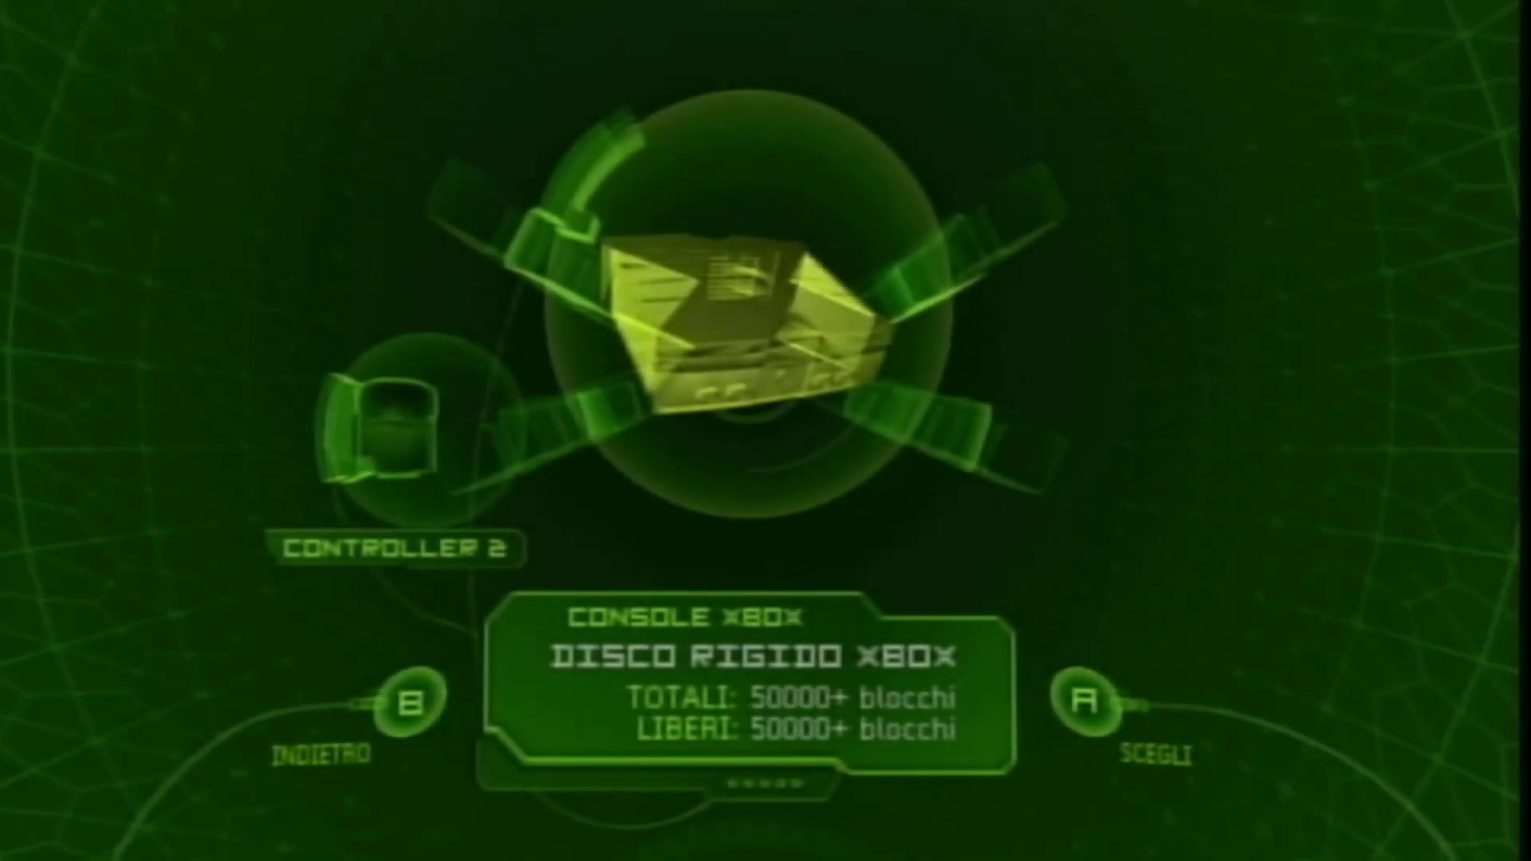
key(Left)
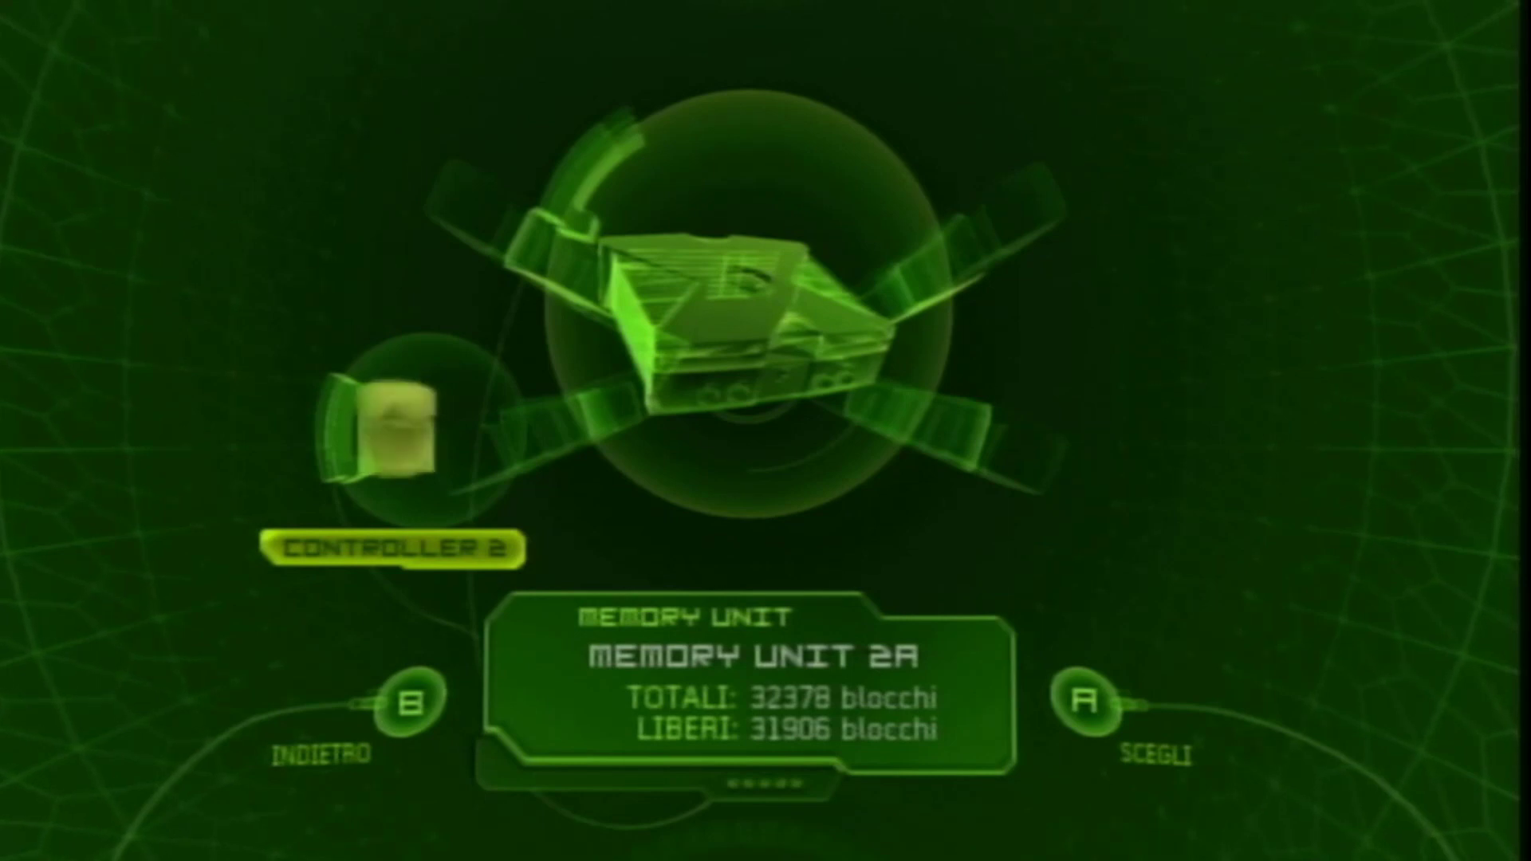
key(Return)
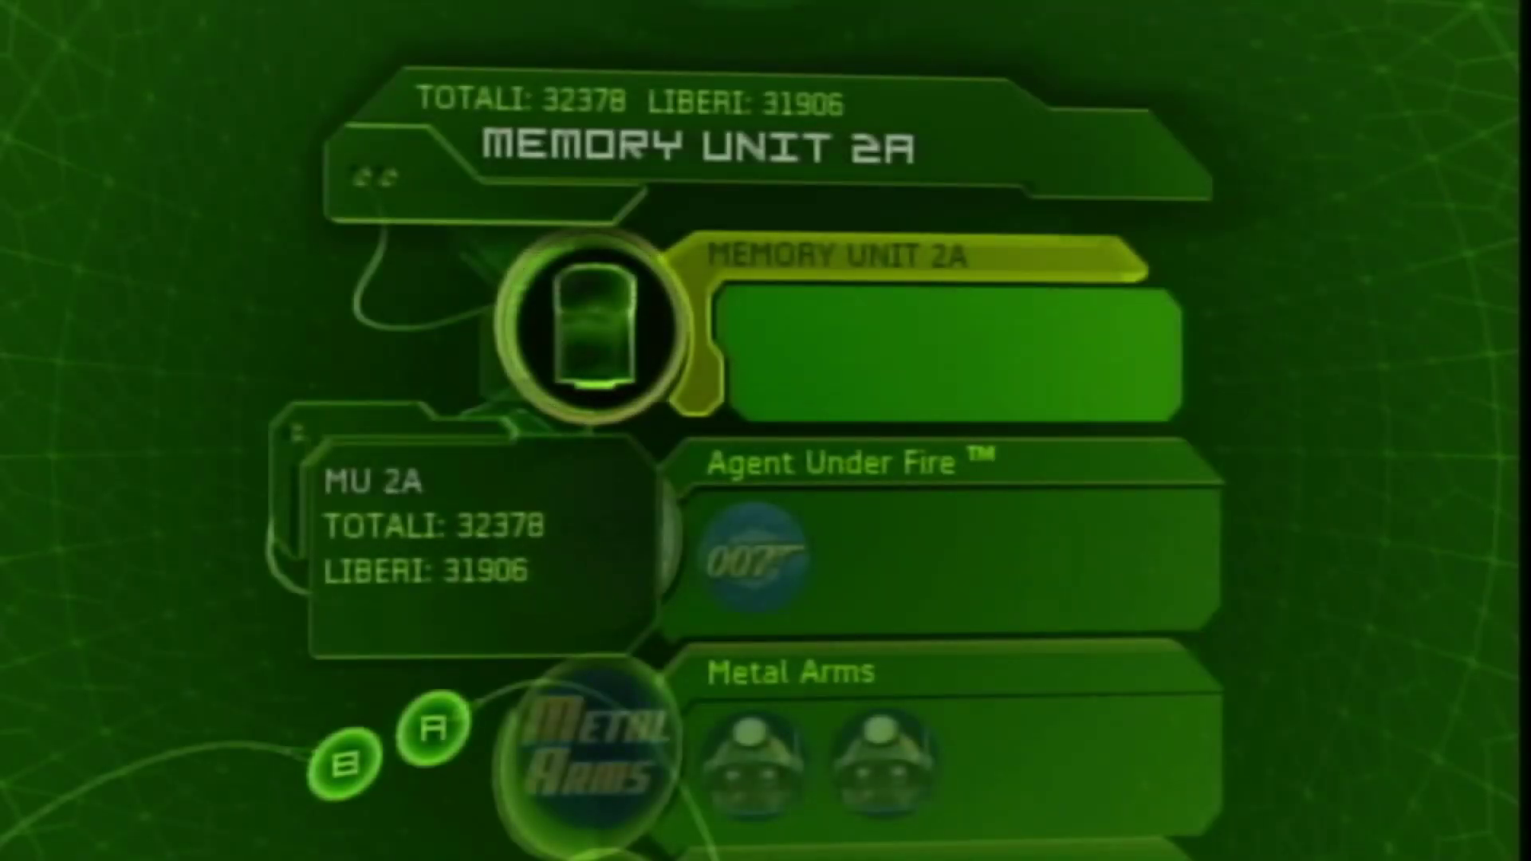
Copy the Agent Under Fire save BOND: AUF from Memory Unit 2A to the Xbox hard disk.
key(Down)
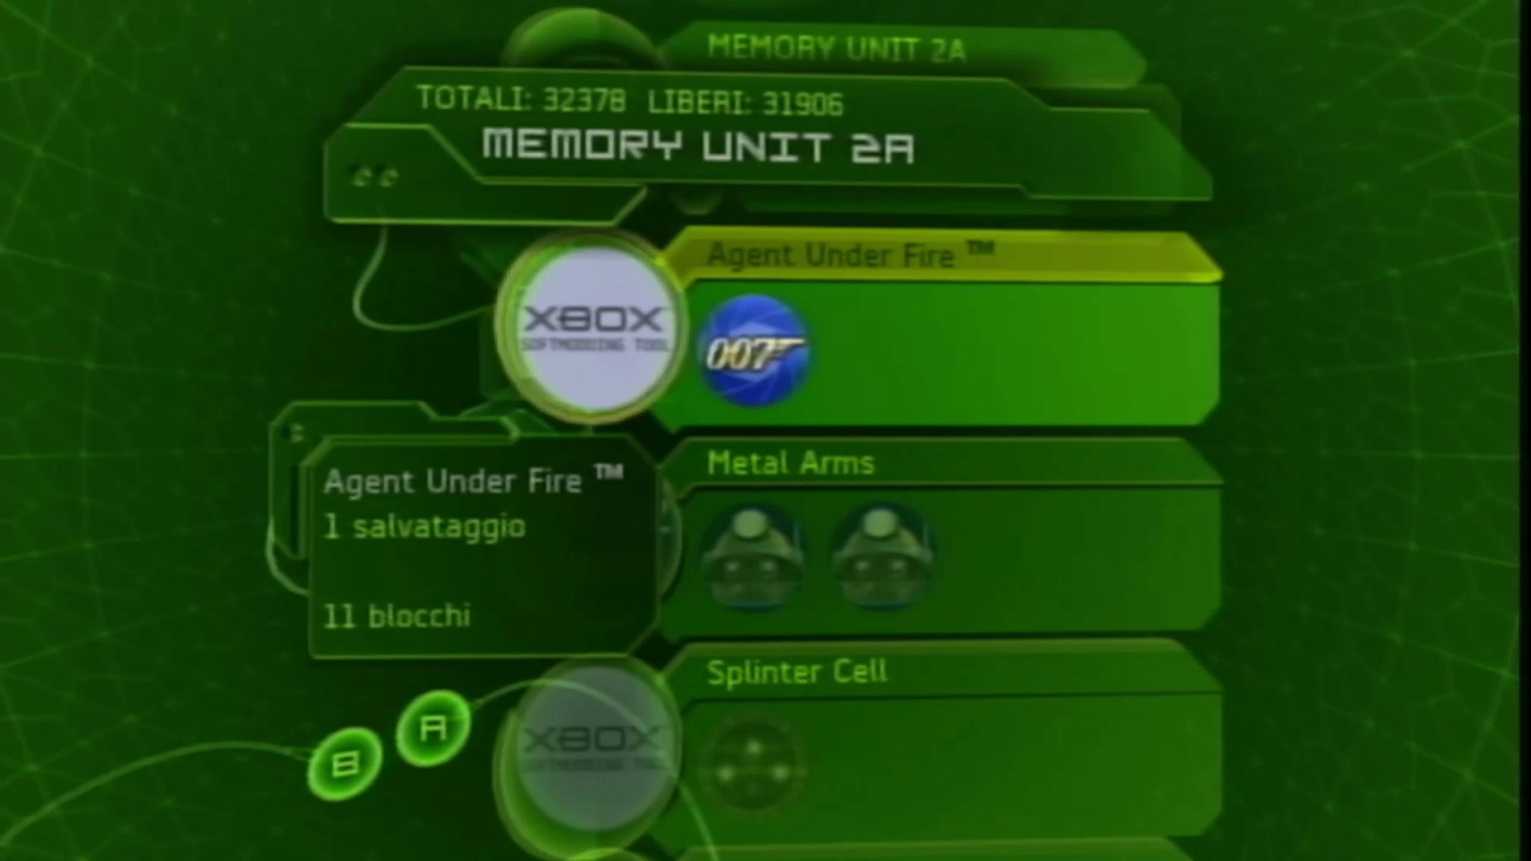
key(Up)
key(Down)
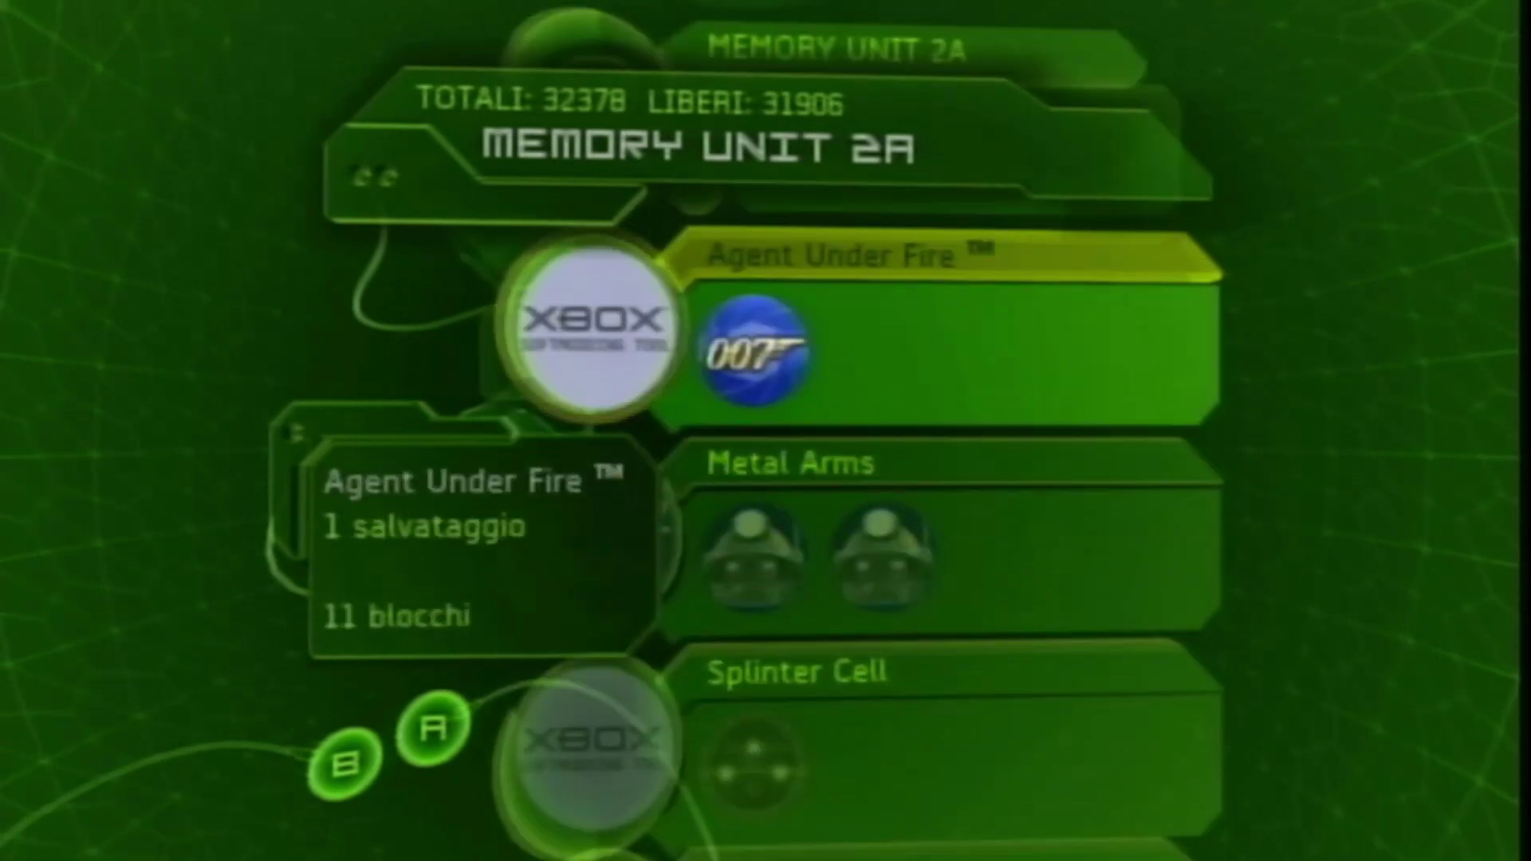
key(Return)
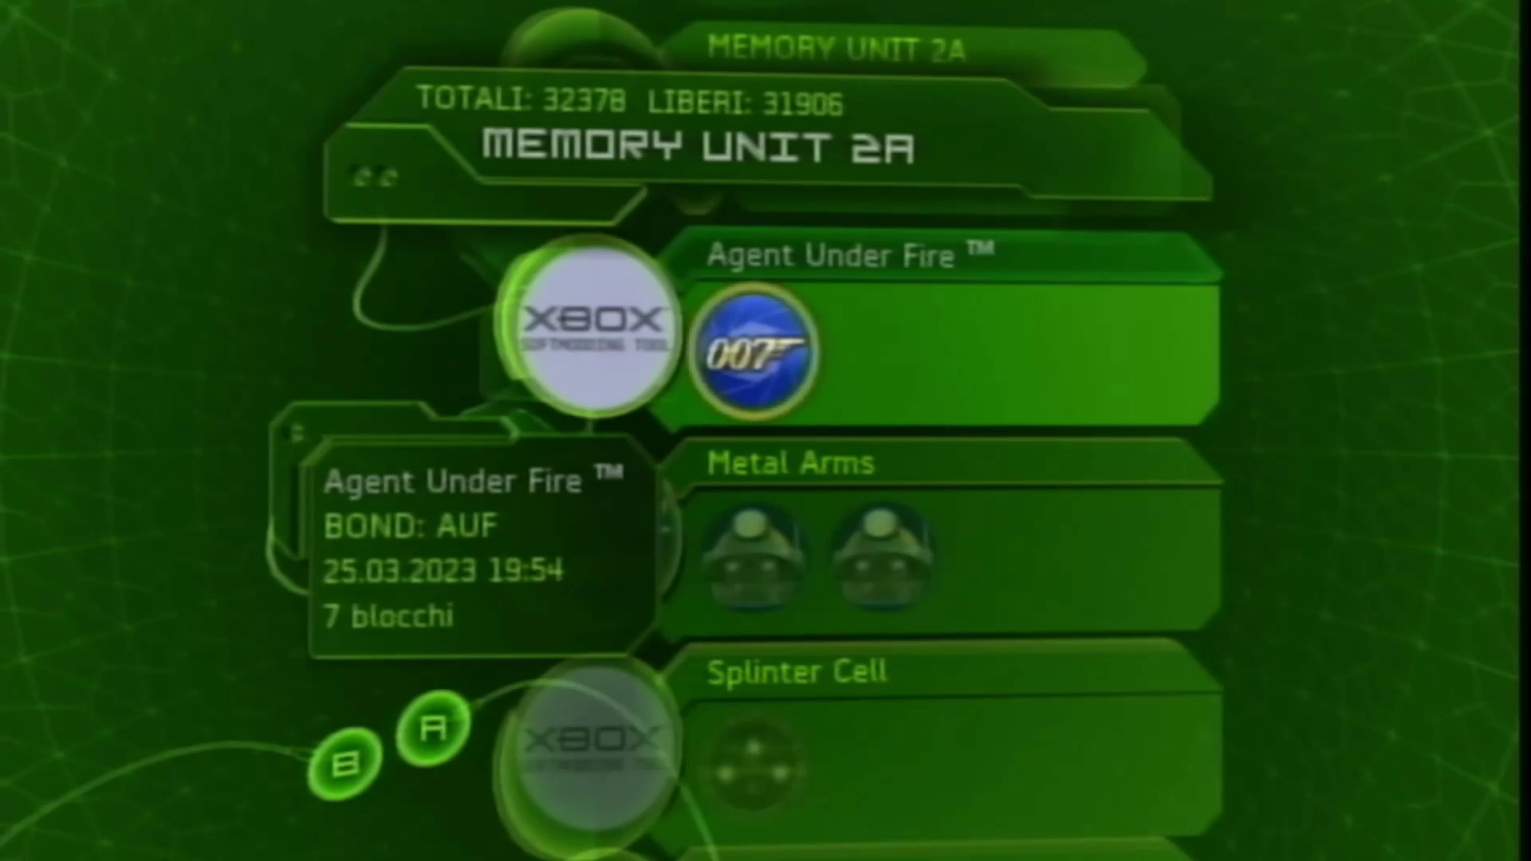
key(Escape)
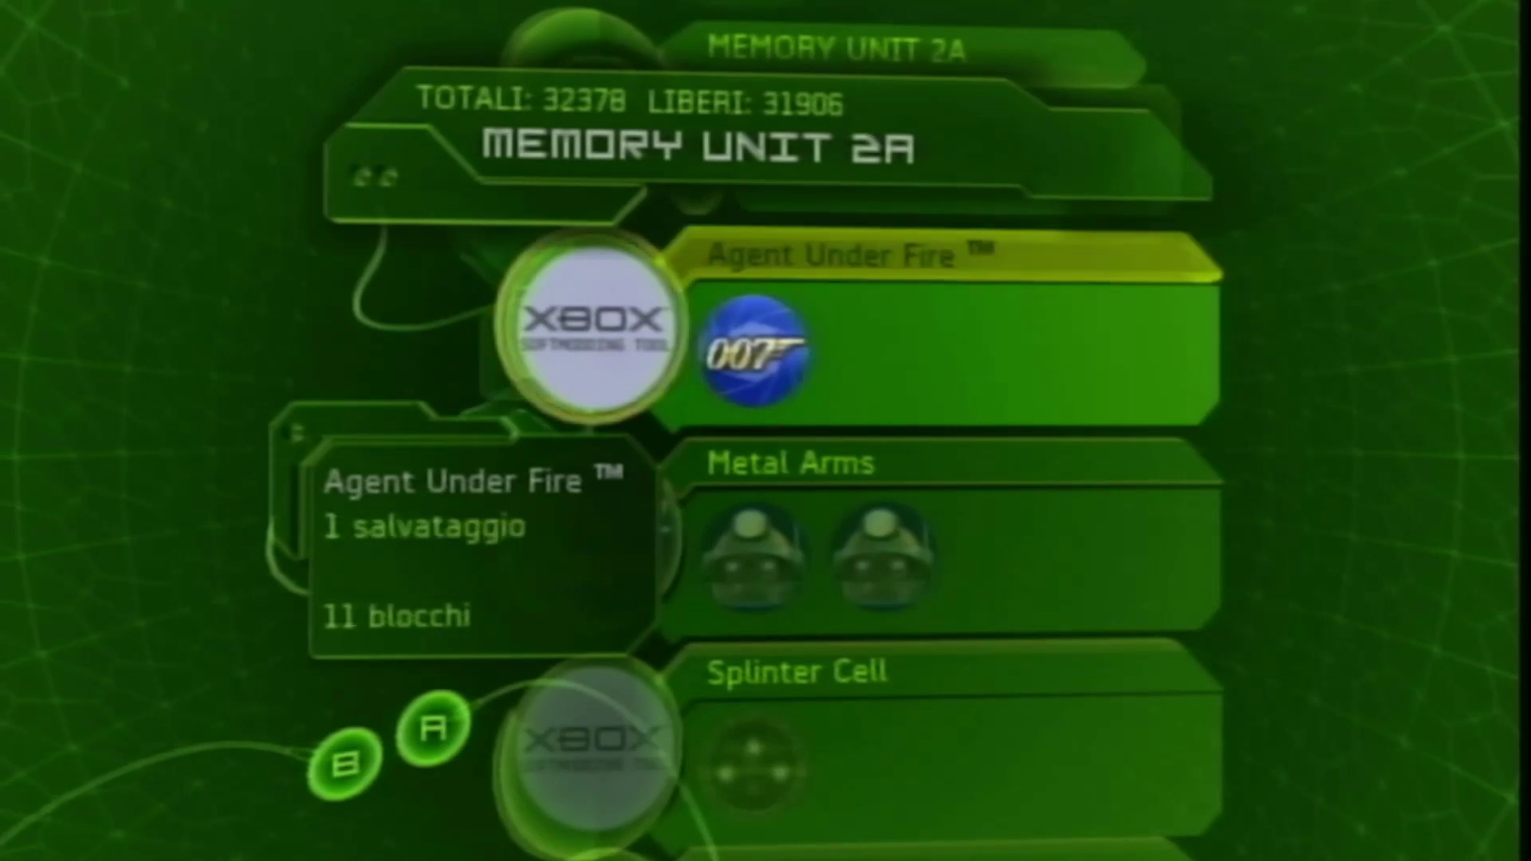
key(Return)
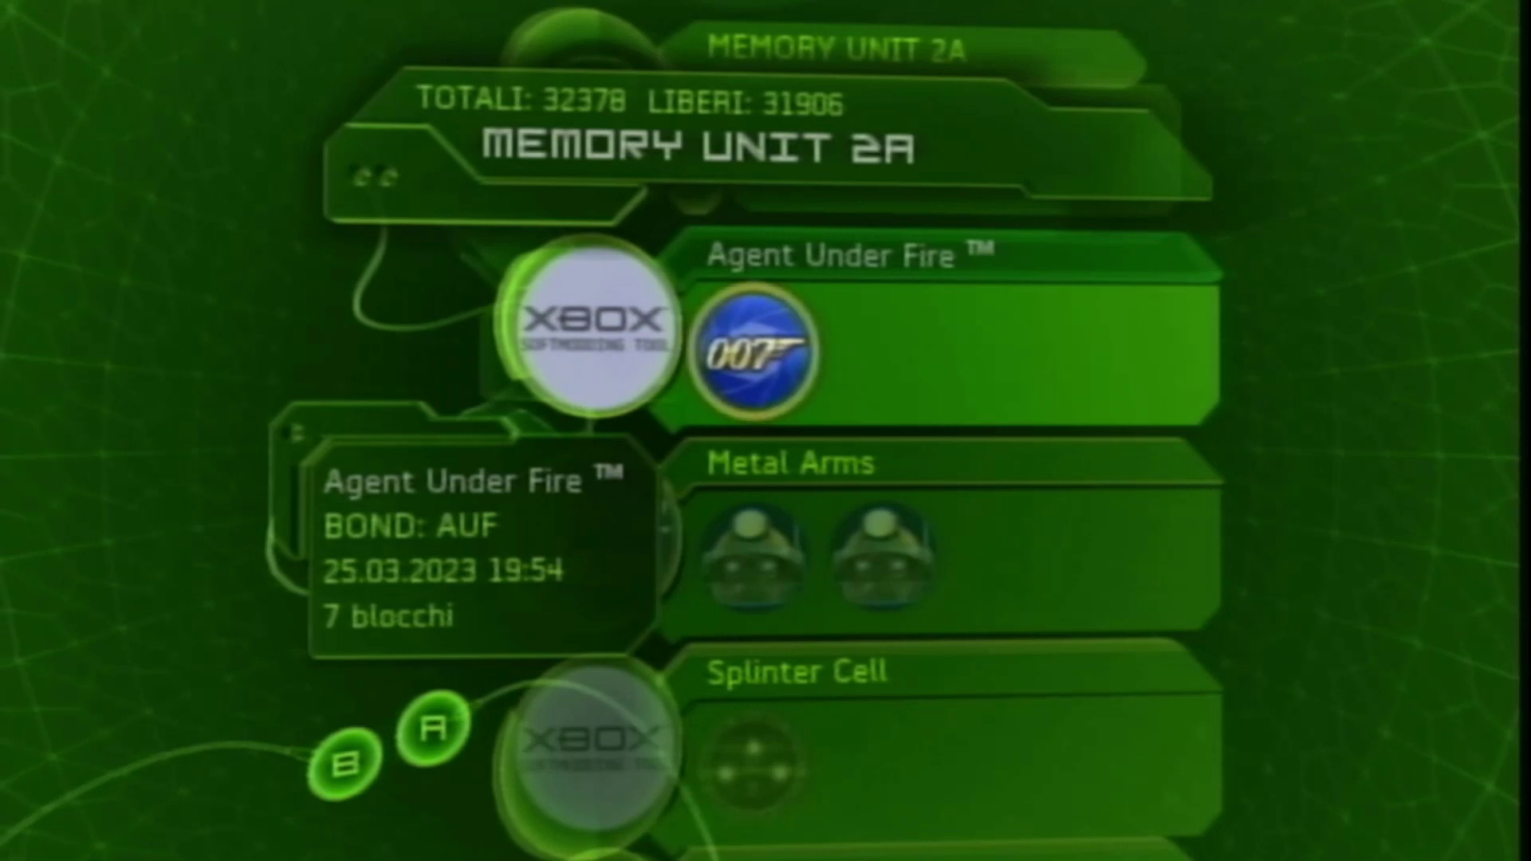
key(Return)
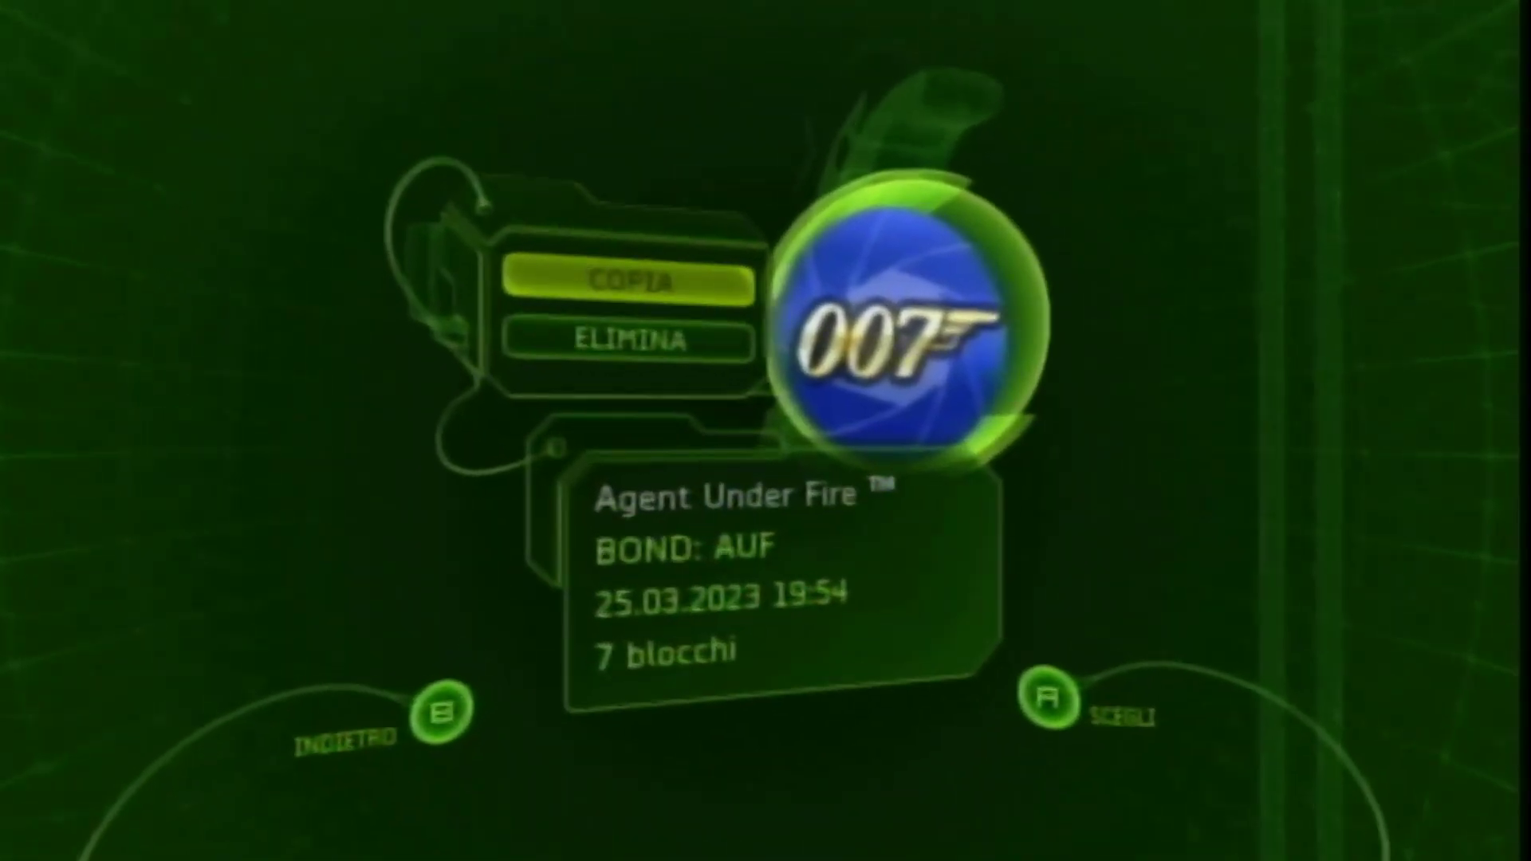
key(Return)
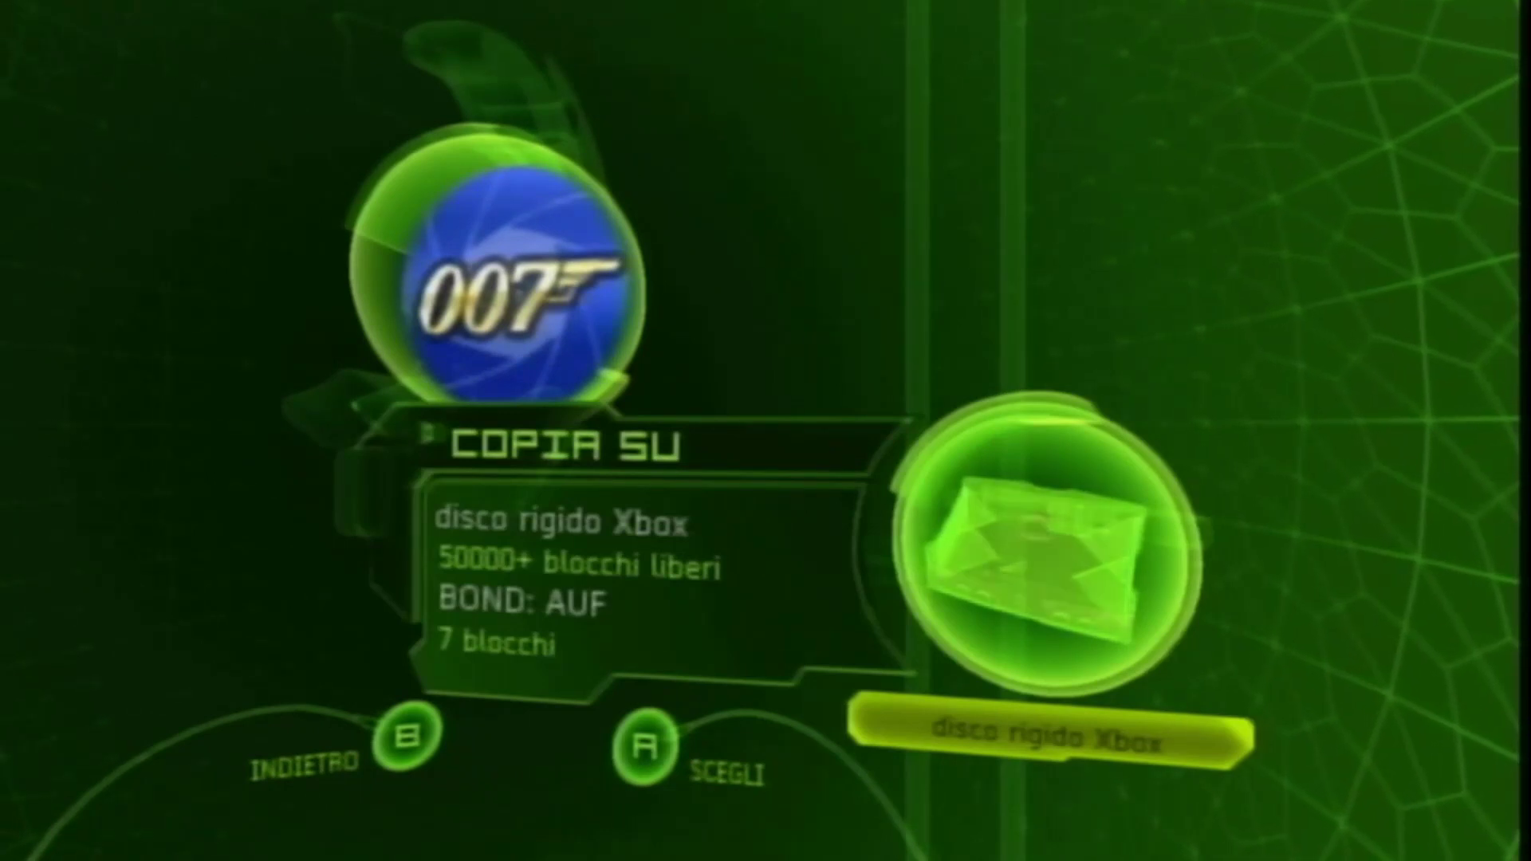
key(Return)
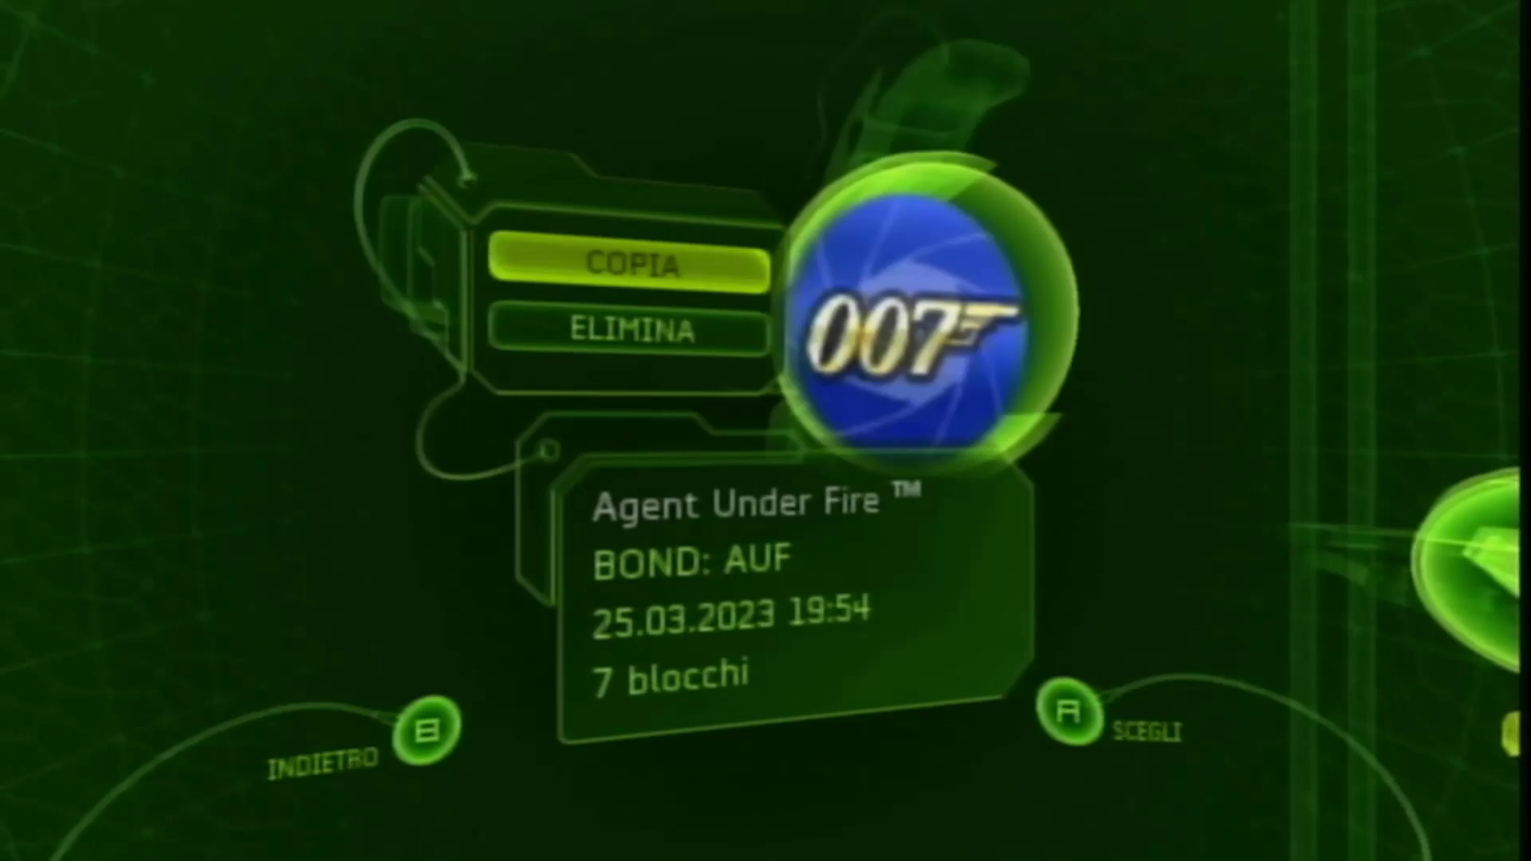
key(Escape)
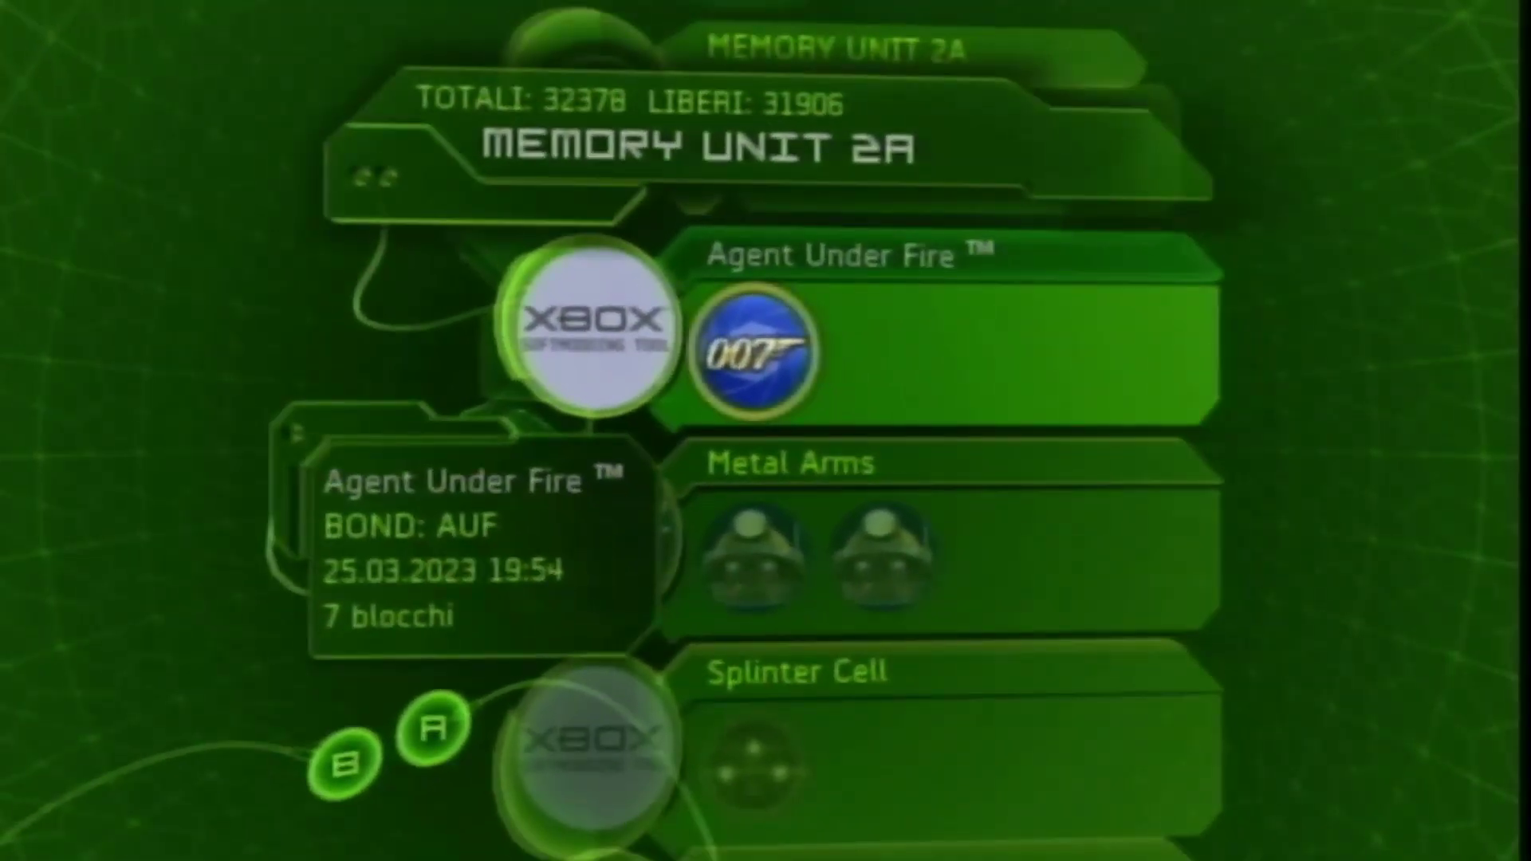
Copy the first Metal Arms save from Memory Unit 2A to the Xbox hard disk.
key(Down)
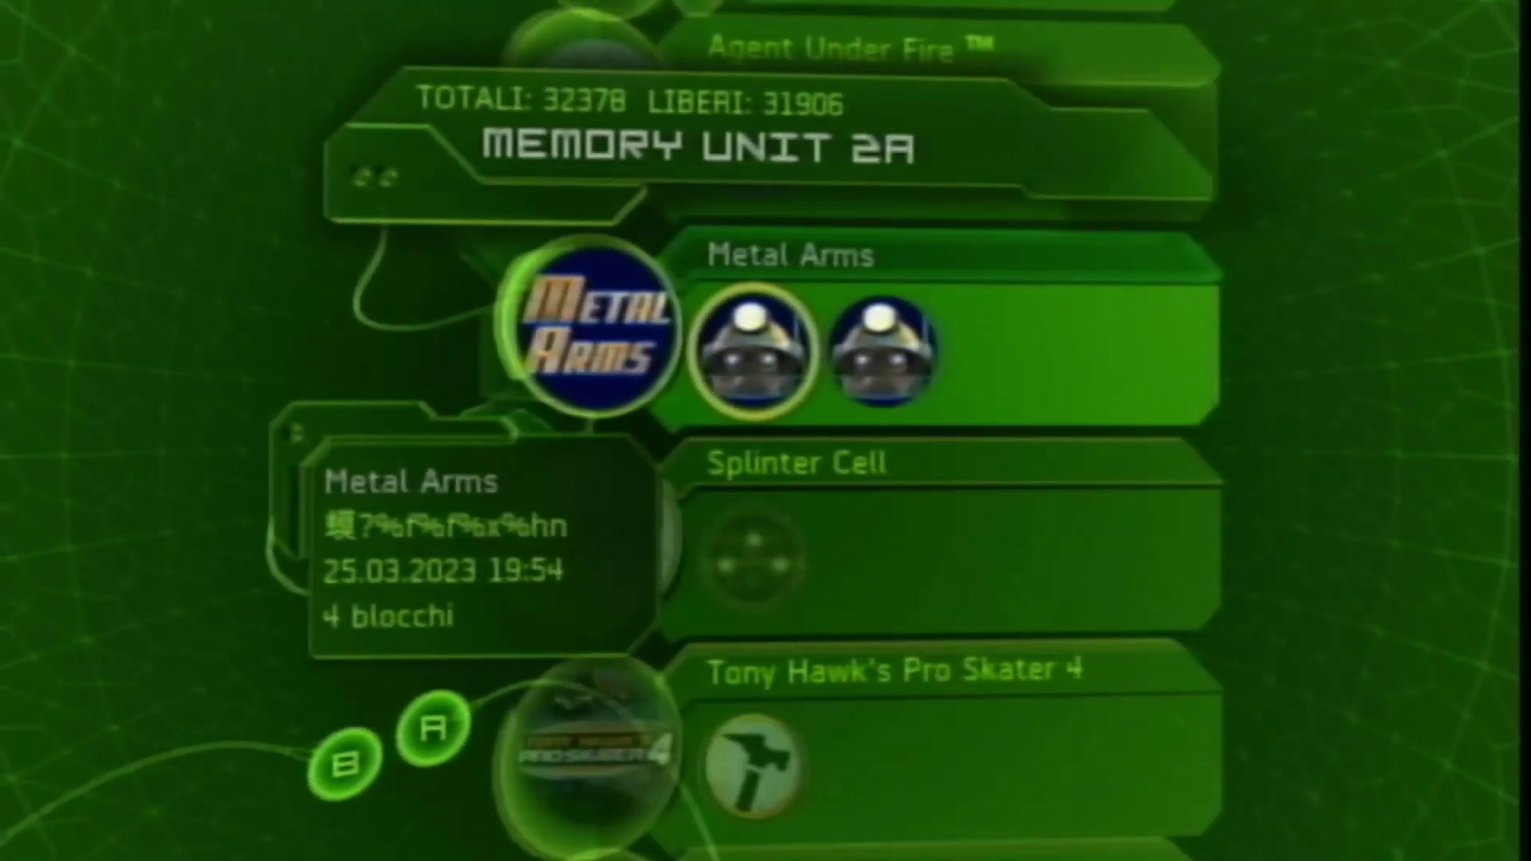
key(Return)
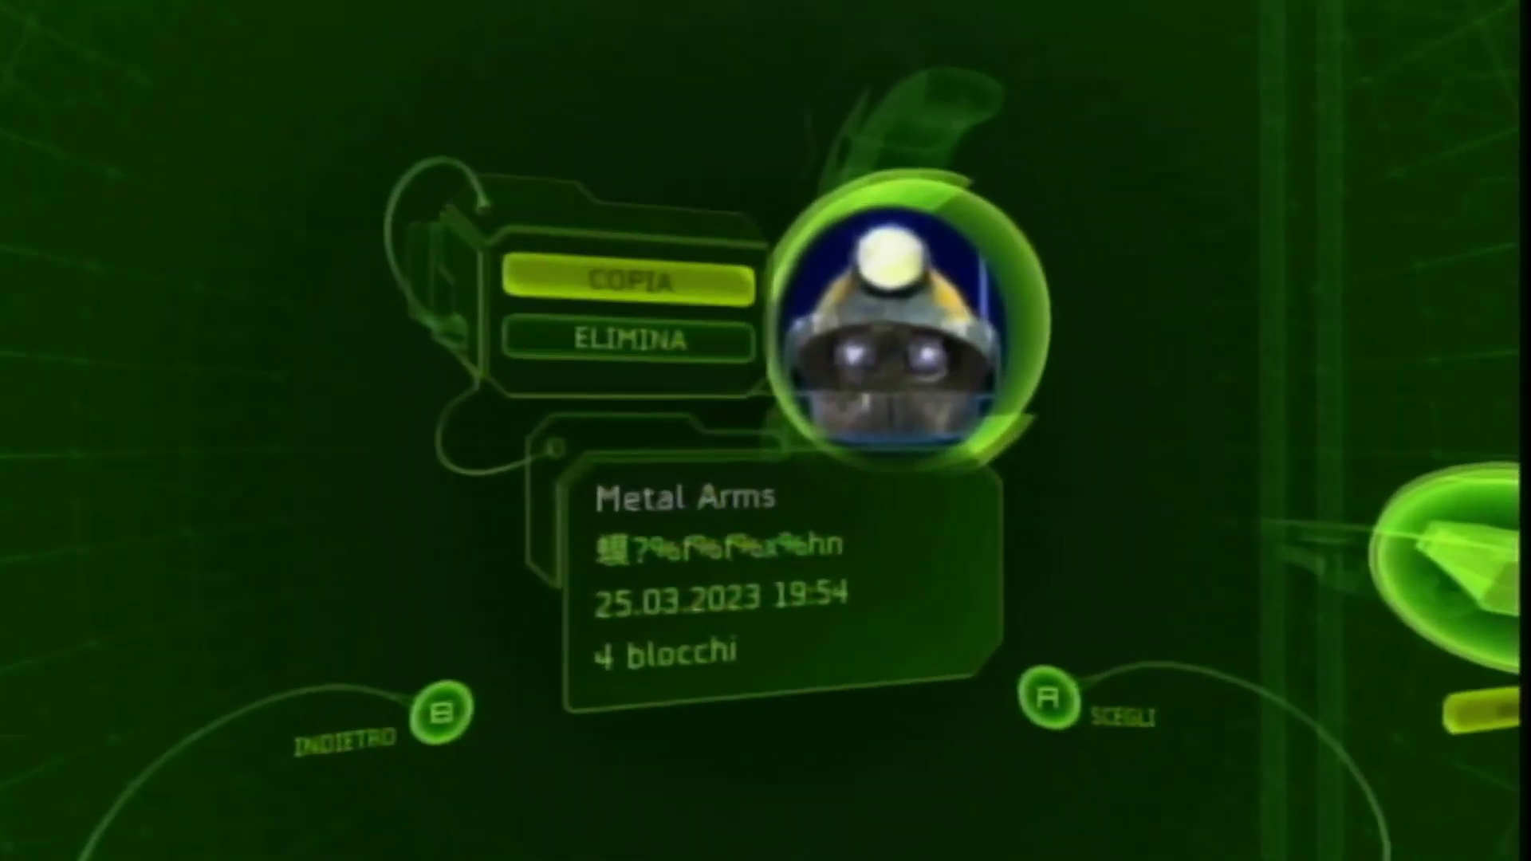
key(Return)
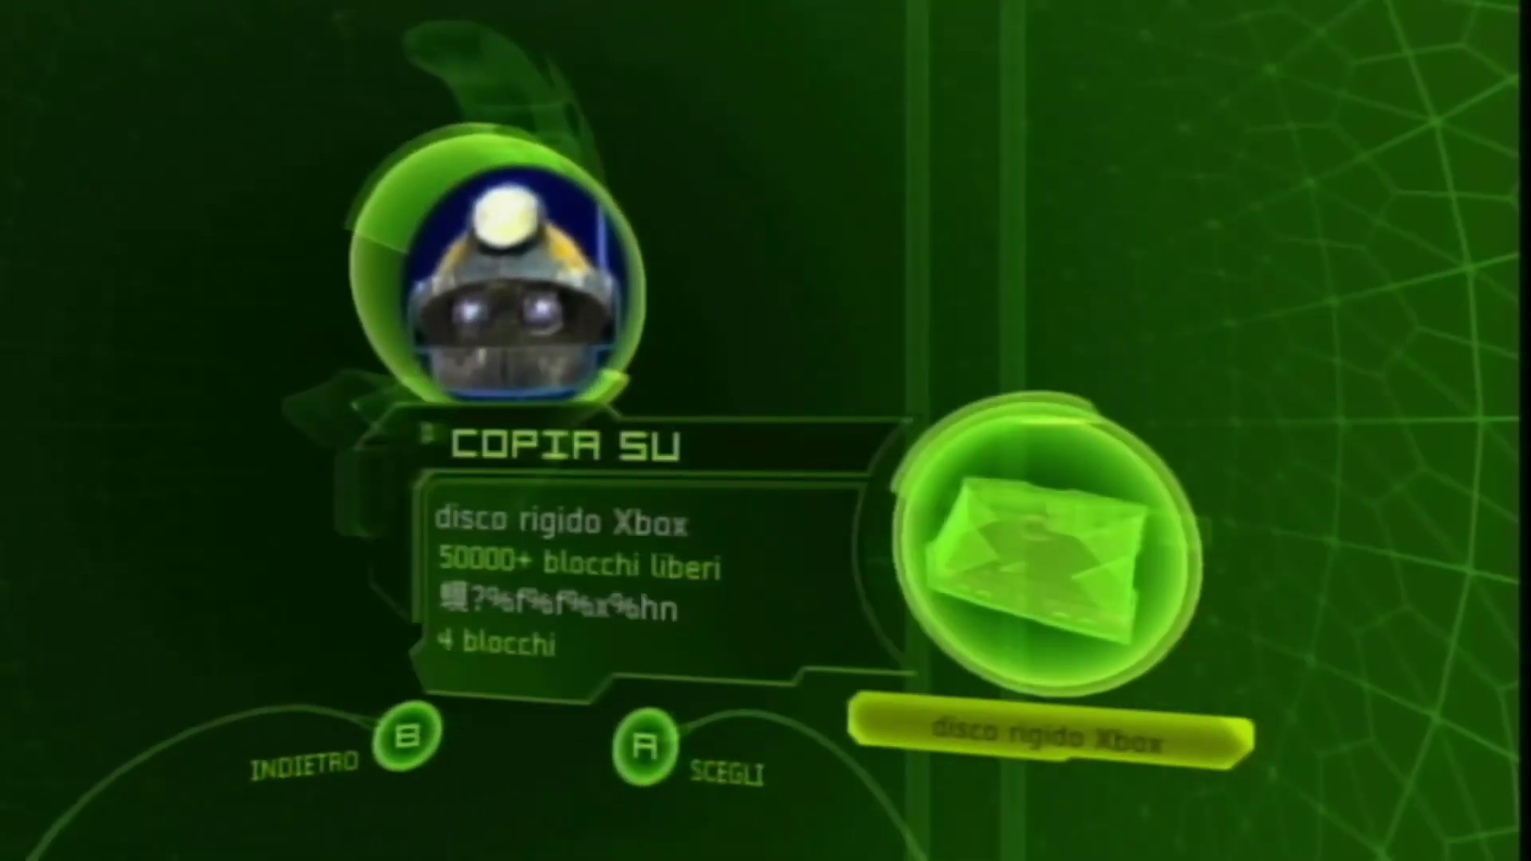
key(Return)
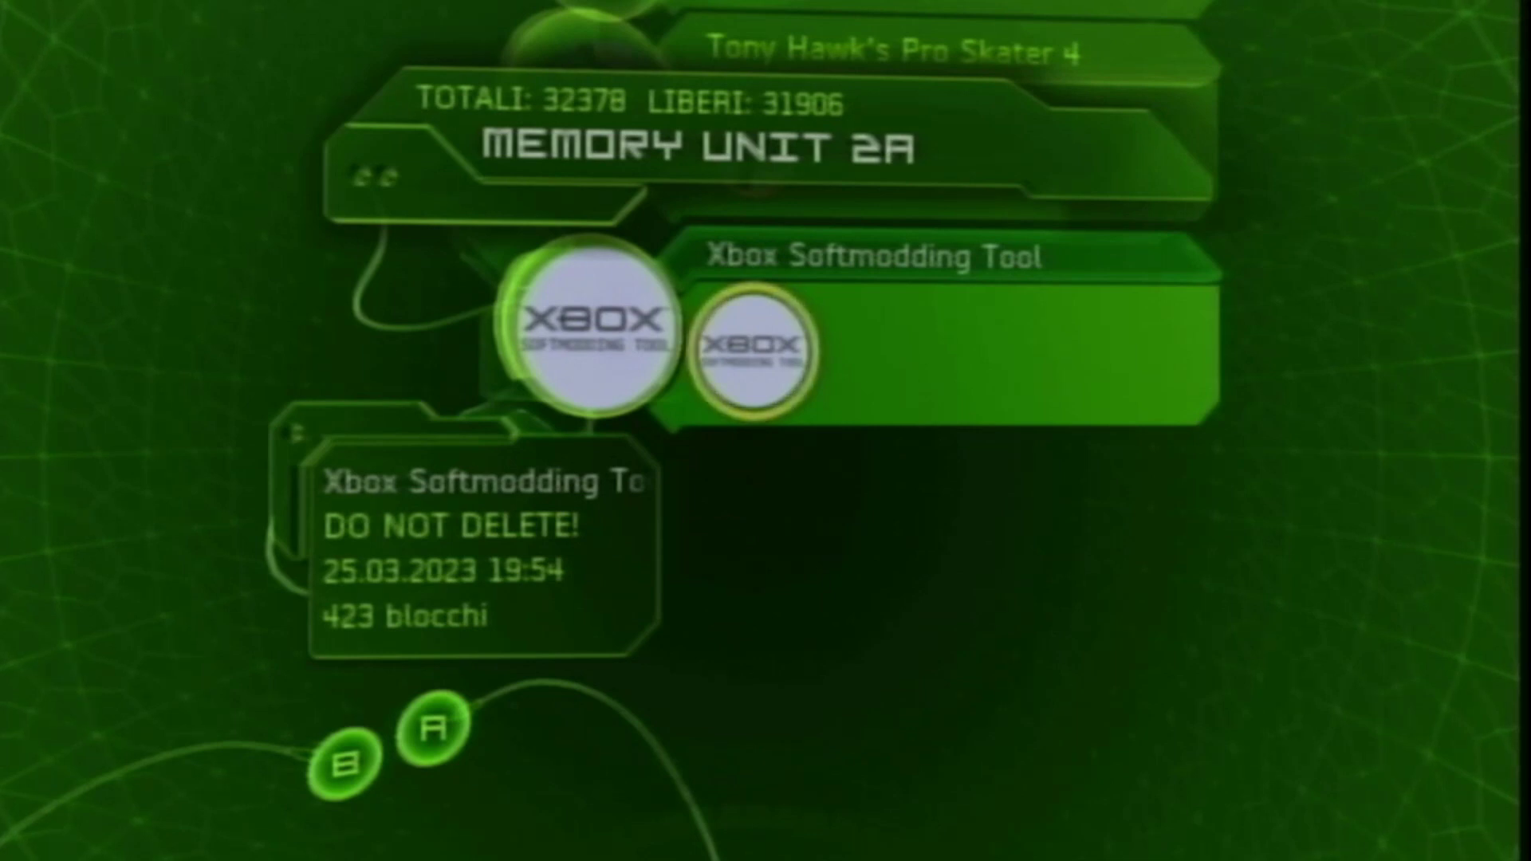
Copy the Xbox Softmodding Tool save DO NOT DELETE! from Memory Unit 2A to the Xbox hard disk.
key(Return)
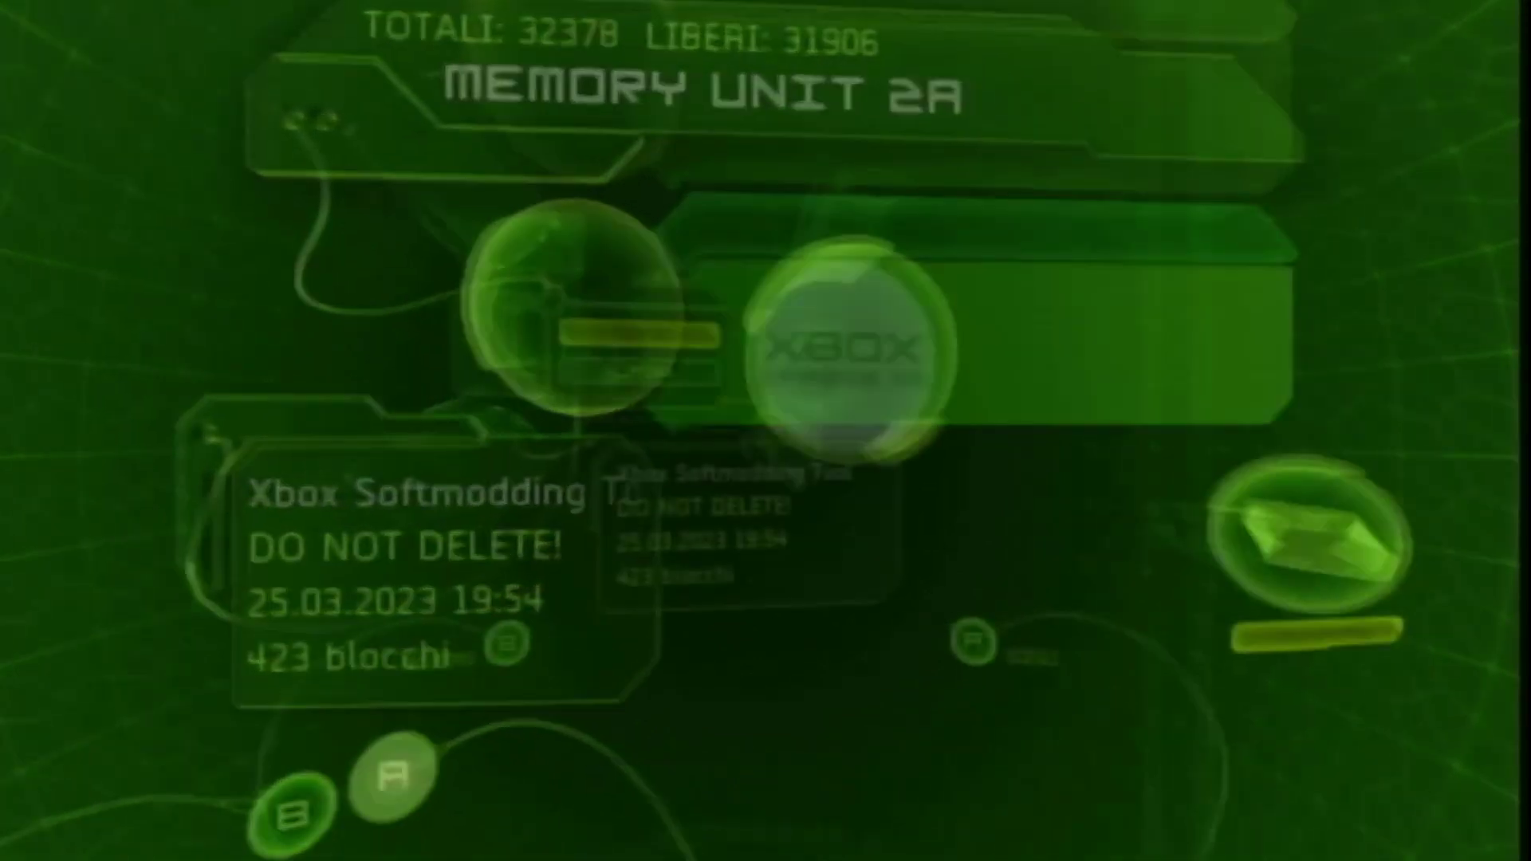
key(Return)
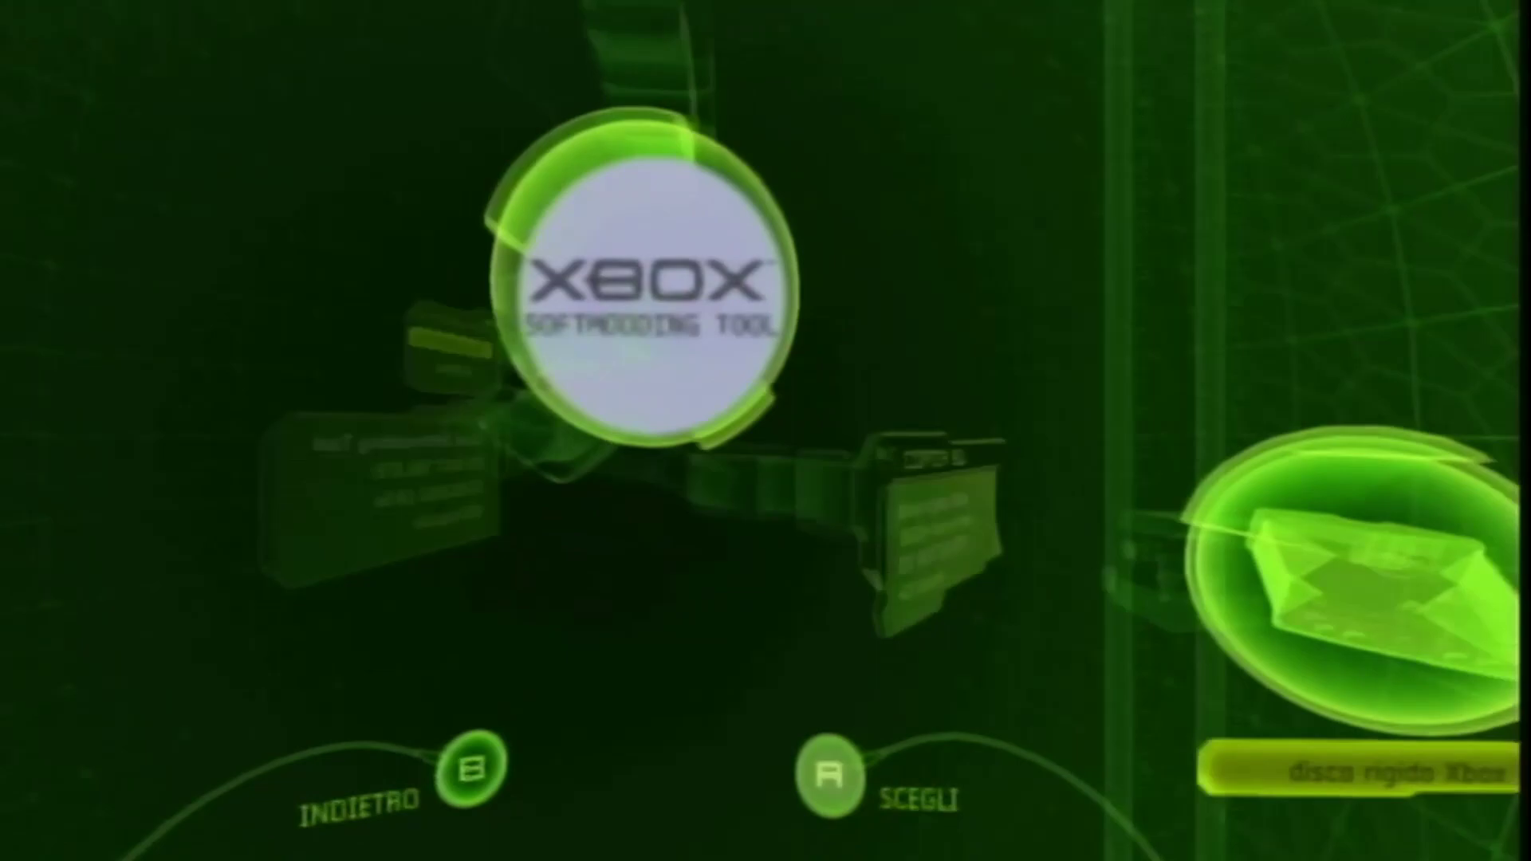
key(Return)
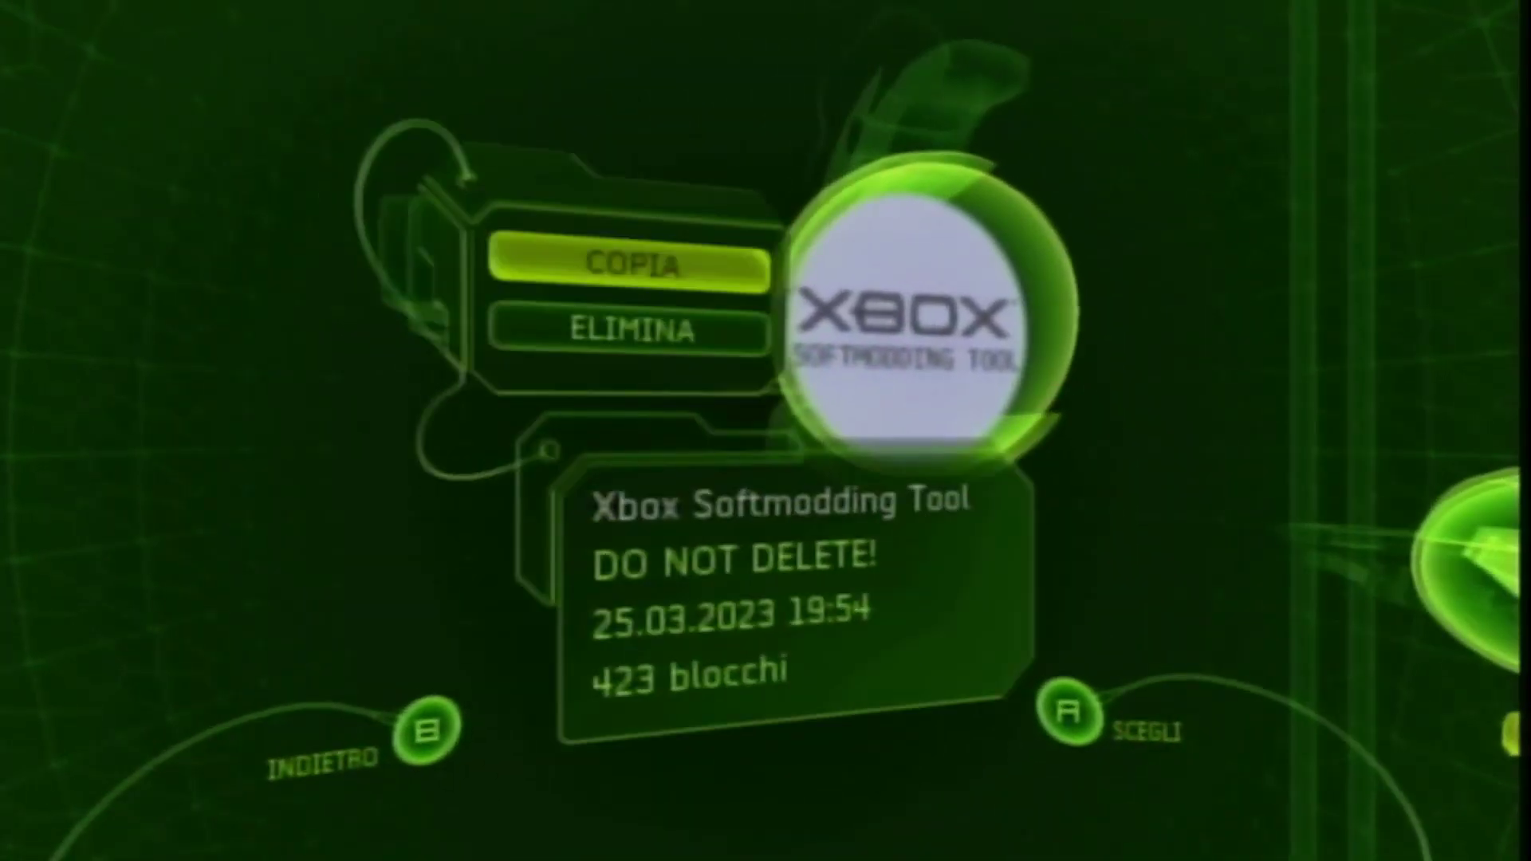
key(Escape)
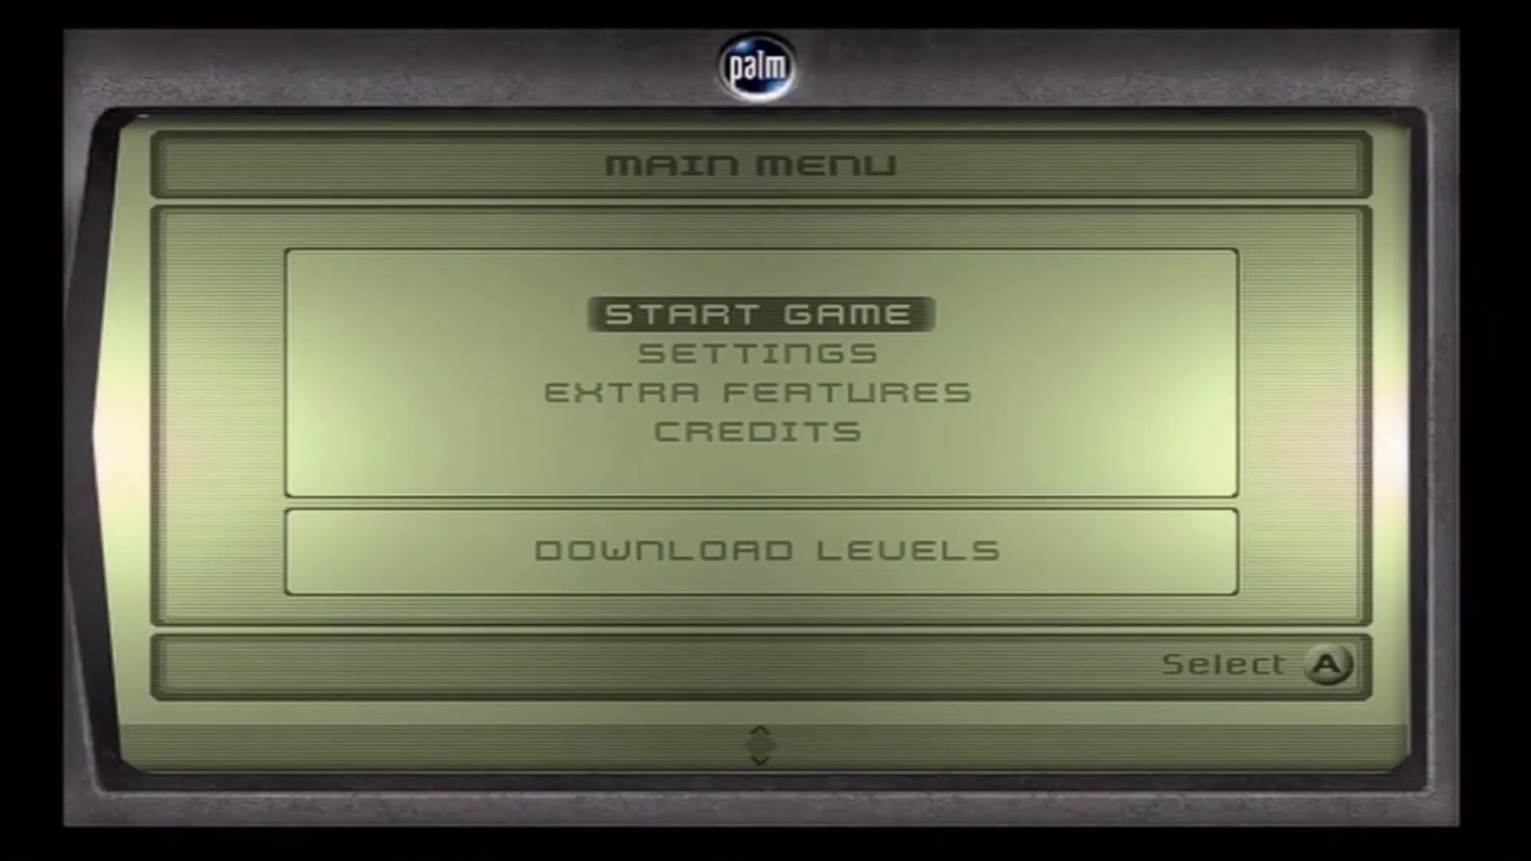
Choose Start Game in the Splinter Cell main menu and Campaign in the MechAssault main menu.
key(Return)
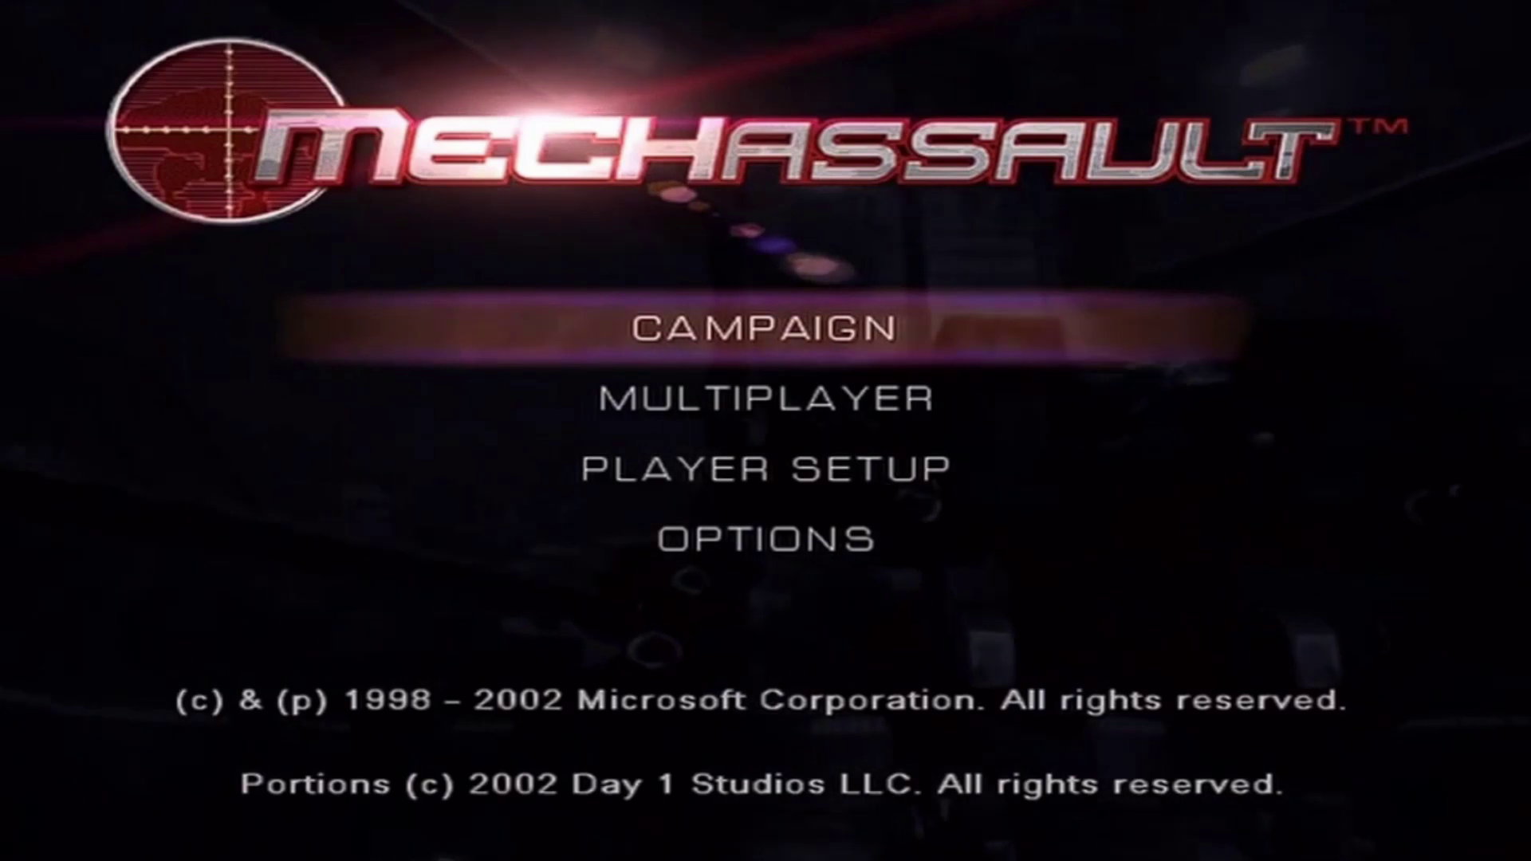
key(Return)
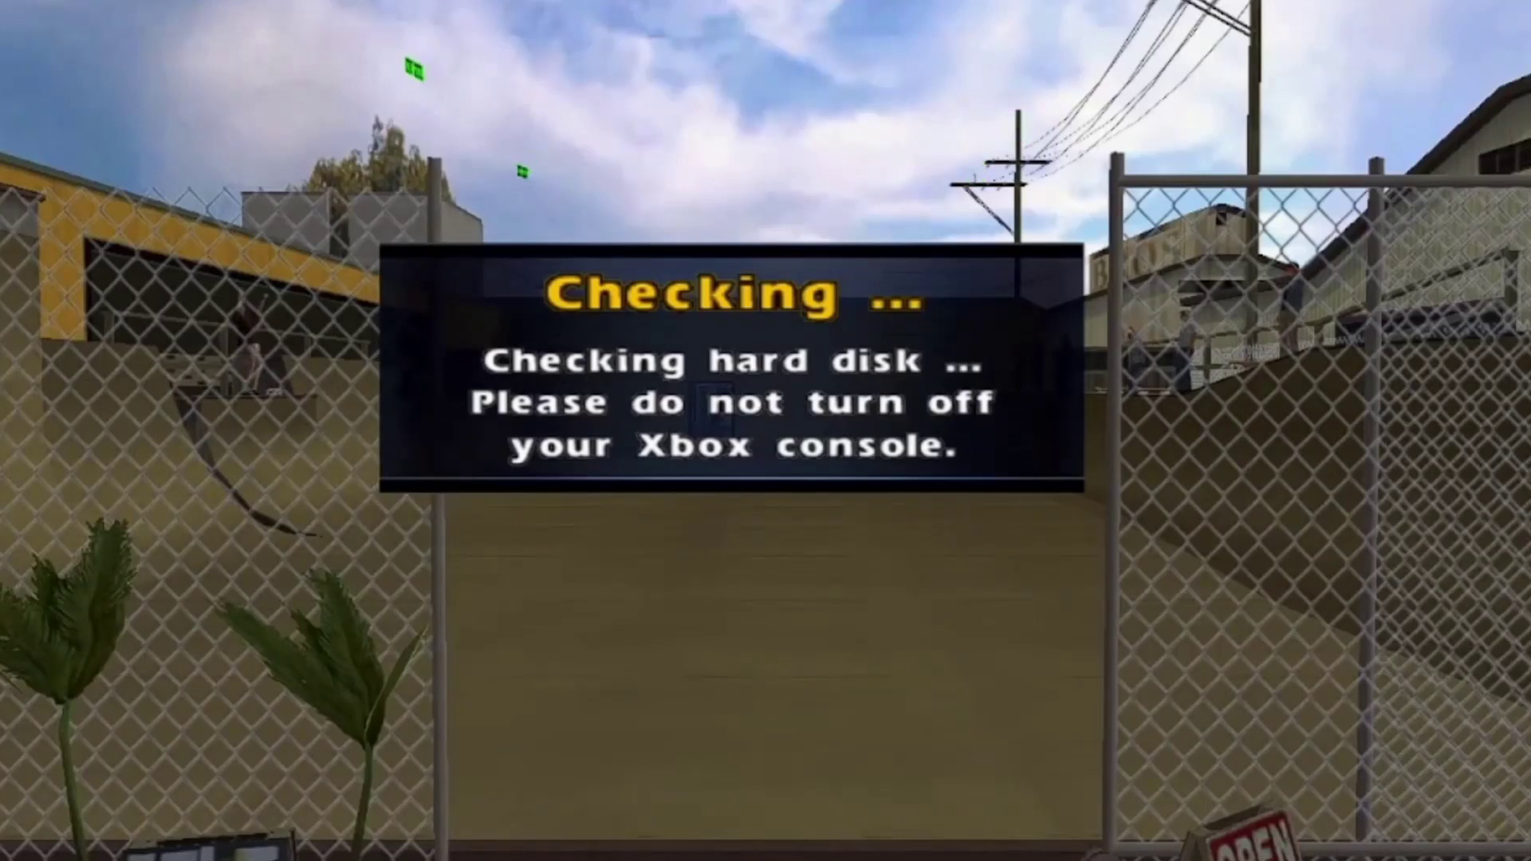
Open the park editor through Build Park in Tony Hawk's Pro Skater 4.
key(Down)
key(Down)
key(Down)
key(Down)
key(Down)
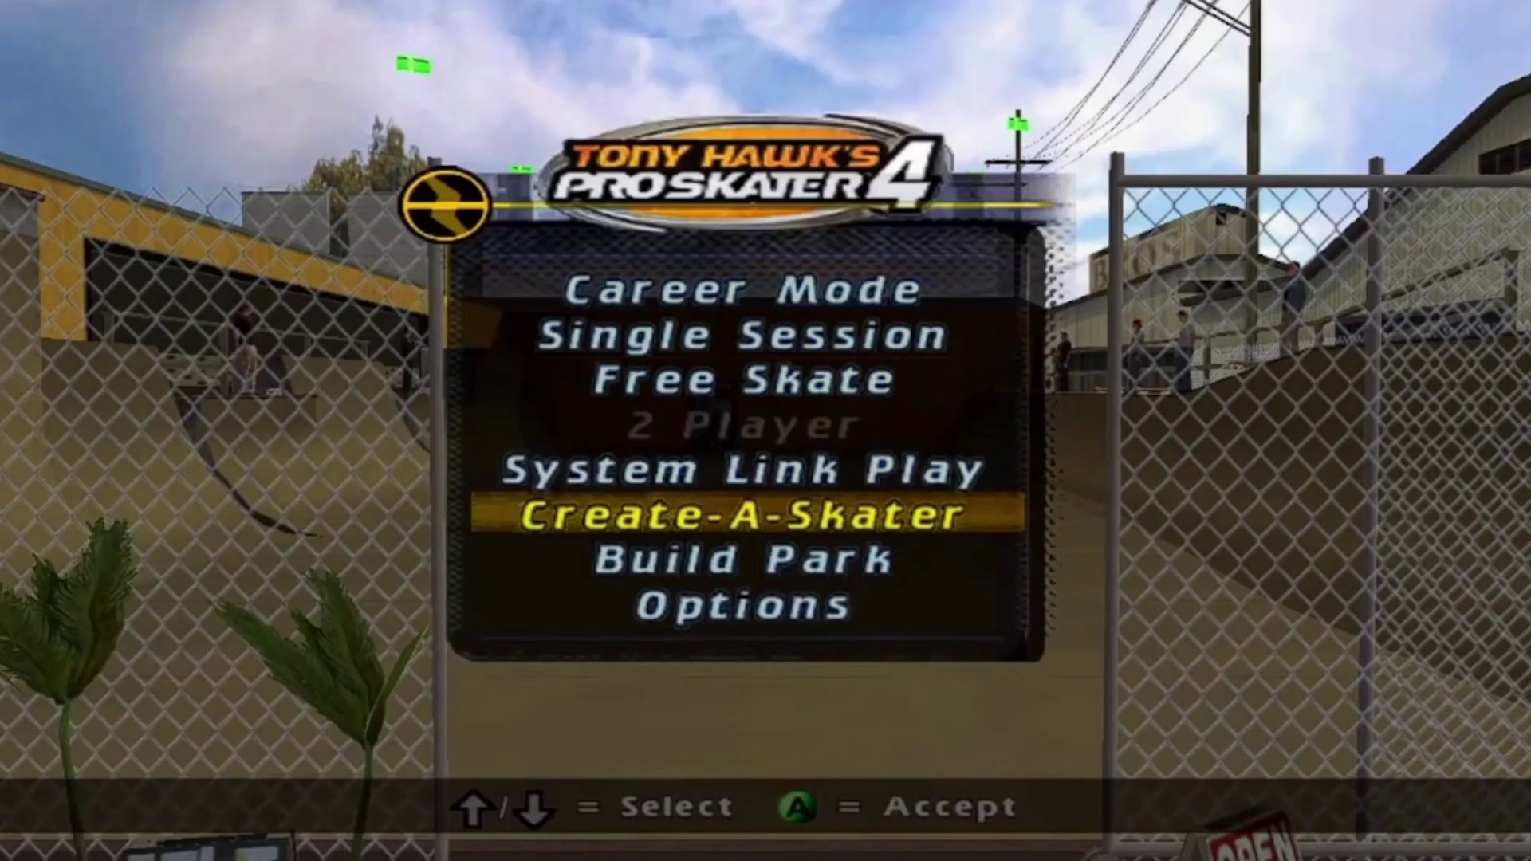
key(Return)
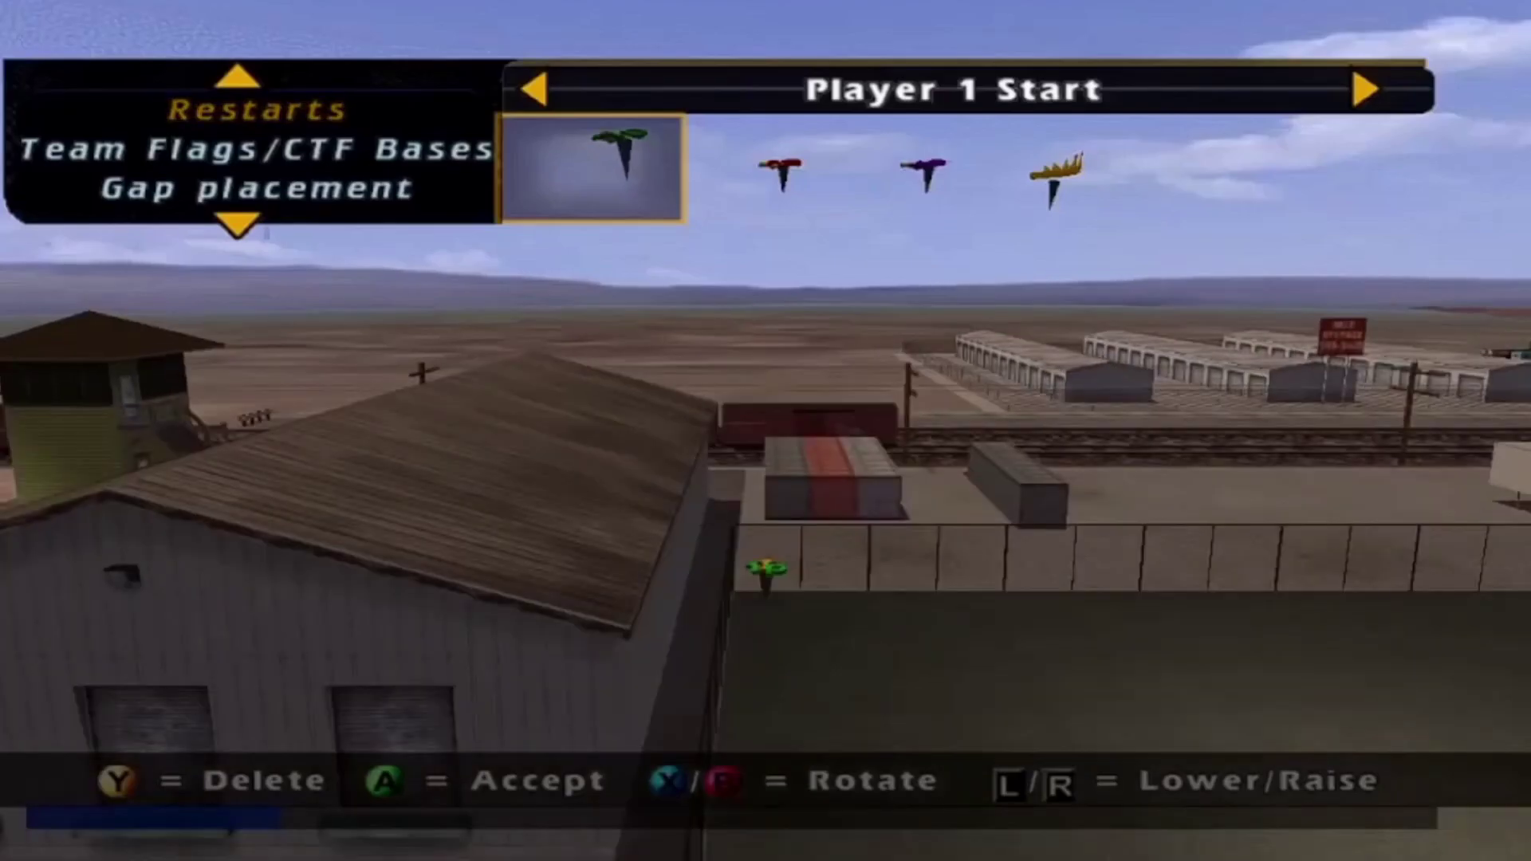
Pause the park editor and load the exploit save through Load Park.
key(Escape)
key(Down)
key(Down)
key(Down)
key(Down)
key(Down)
key(Down)
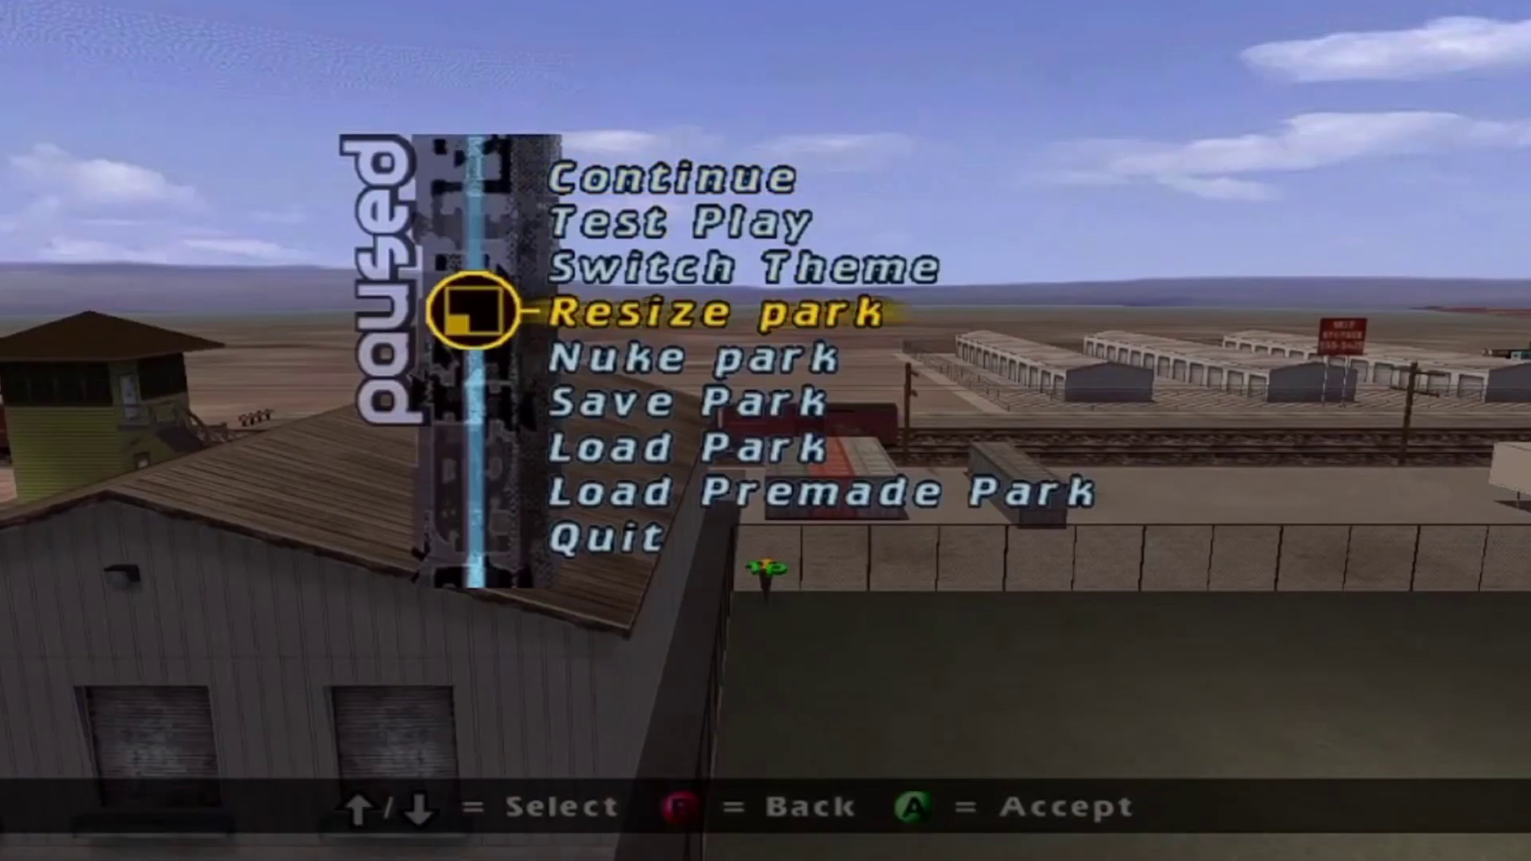
key(Return)
key(Up)
key(Return)
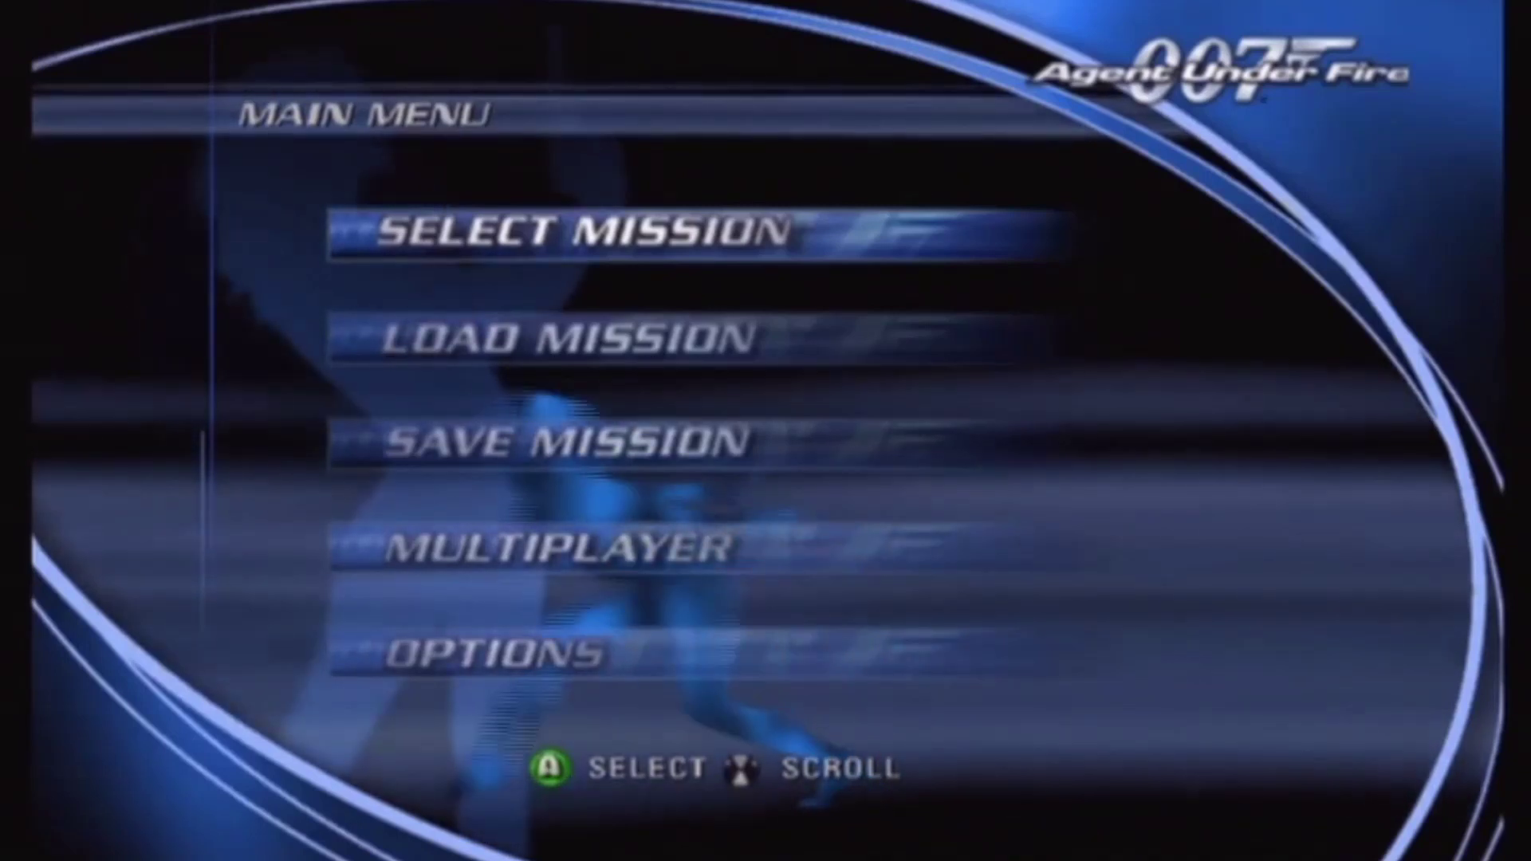
Open Select Mission in Agent Under Fire and choose the Trouble in Paradise mission at Agent difficulty.
key(Return)
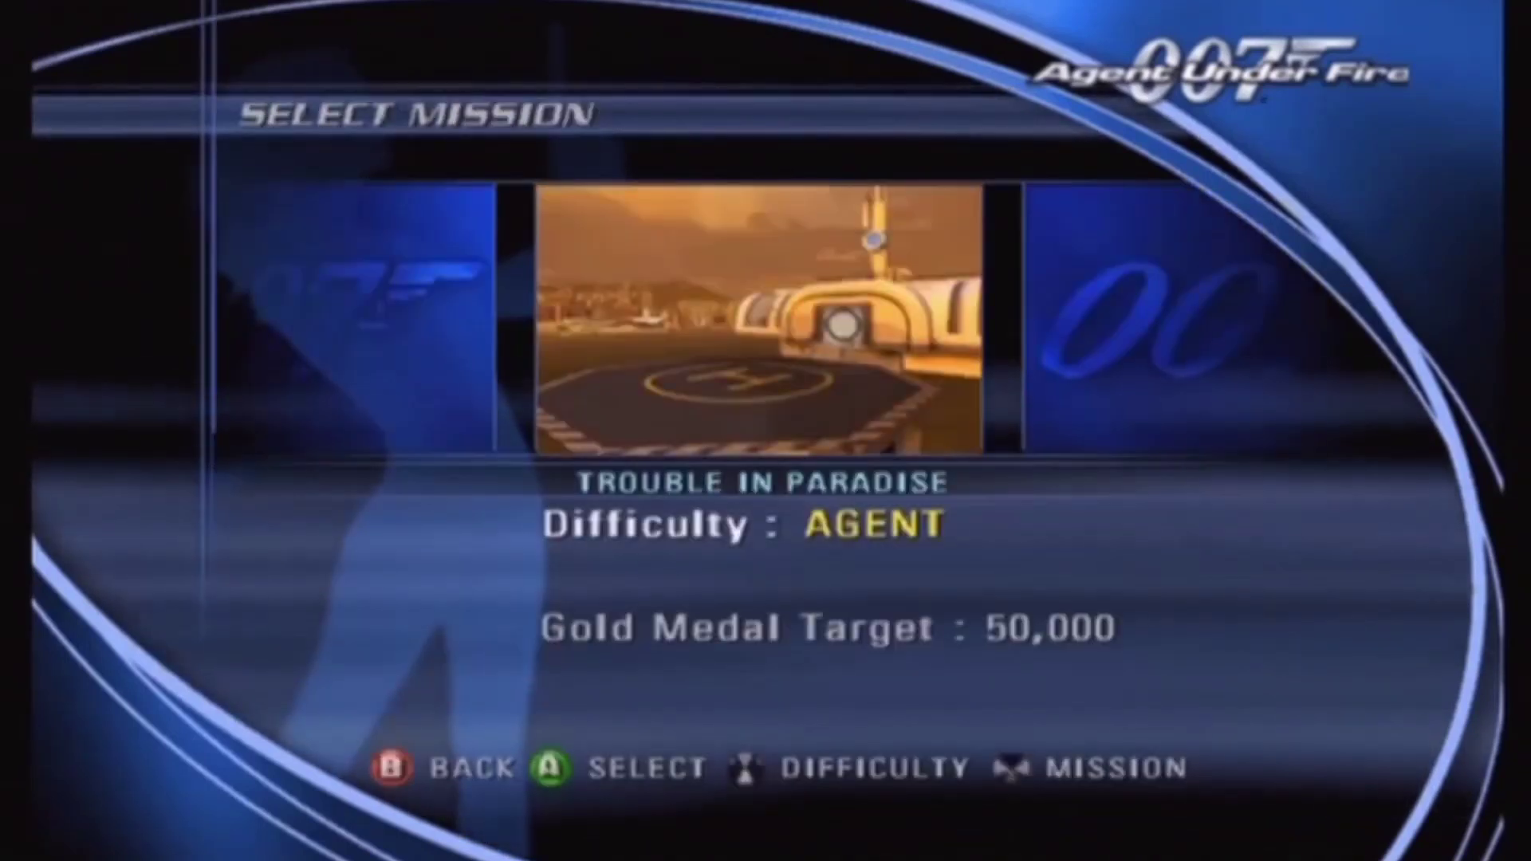
key(Return)
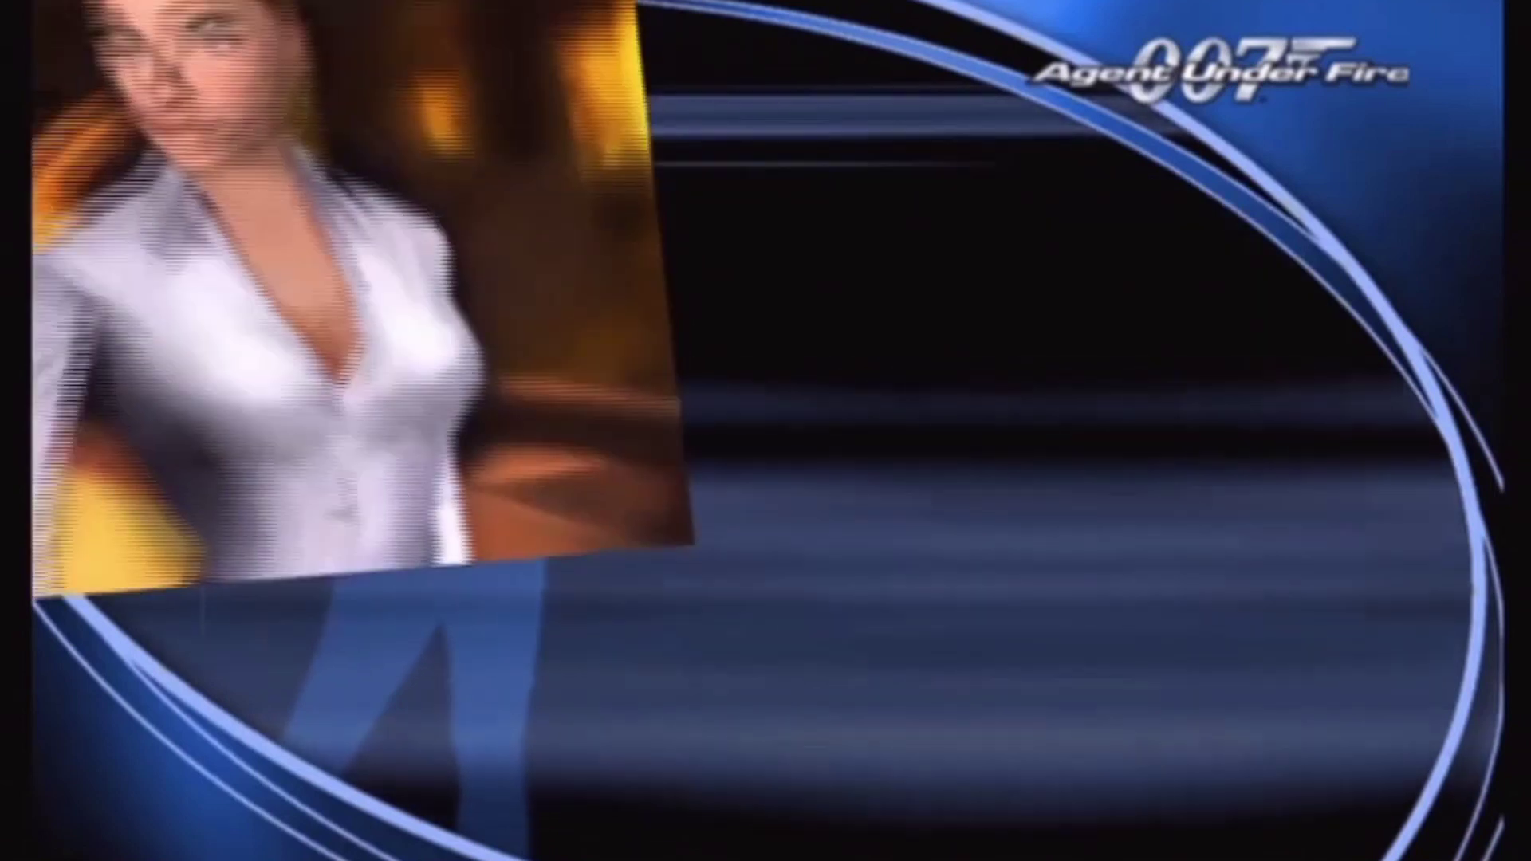
Start the Trouble in Paradise mission and quit it back to the mission selection.
key(Return)
key(Return)
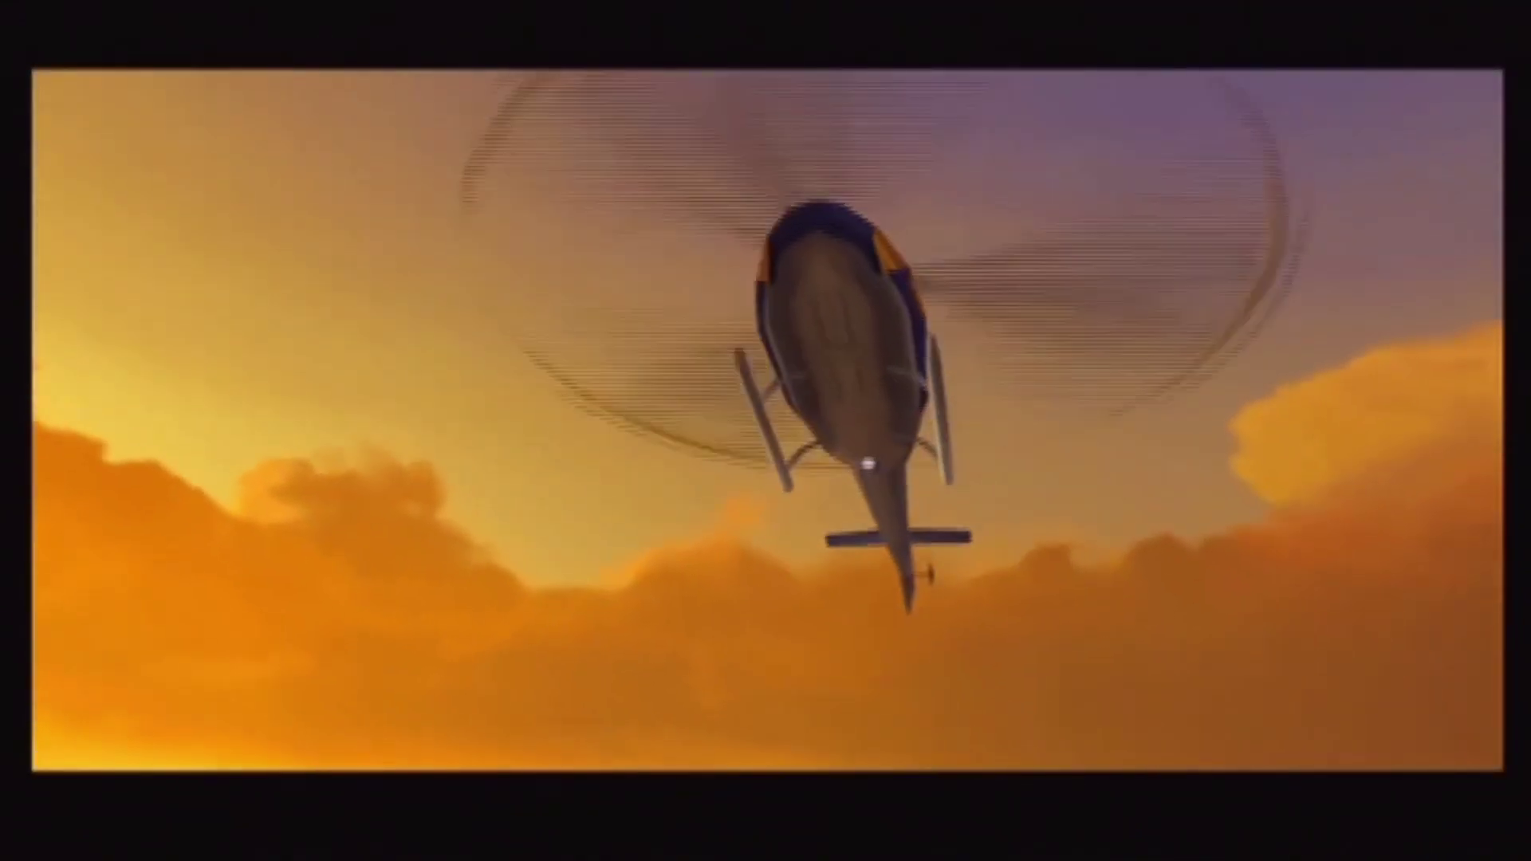
key(Escape)
key(Down)
key(Down)
key(Return)
key(Return)
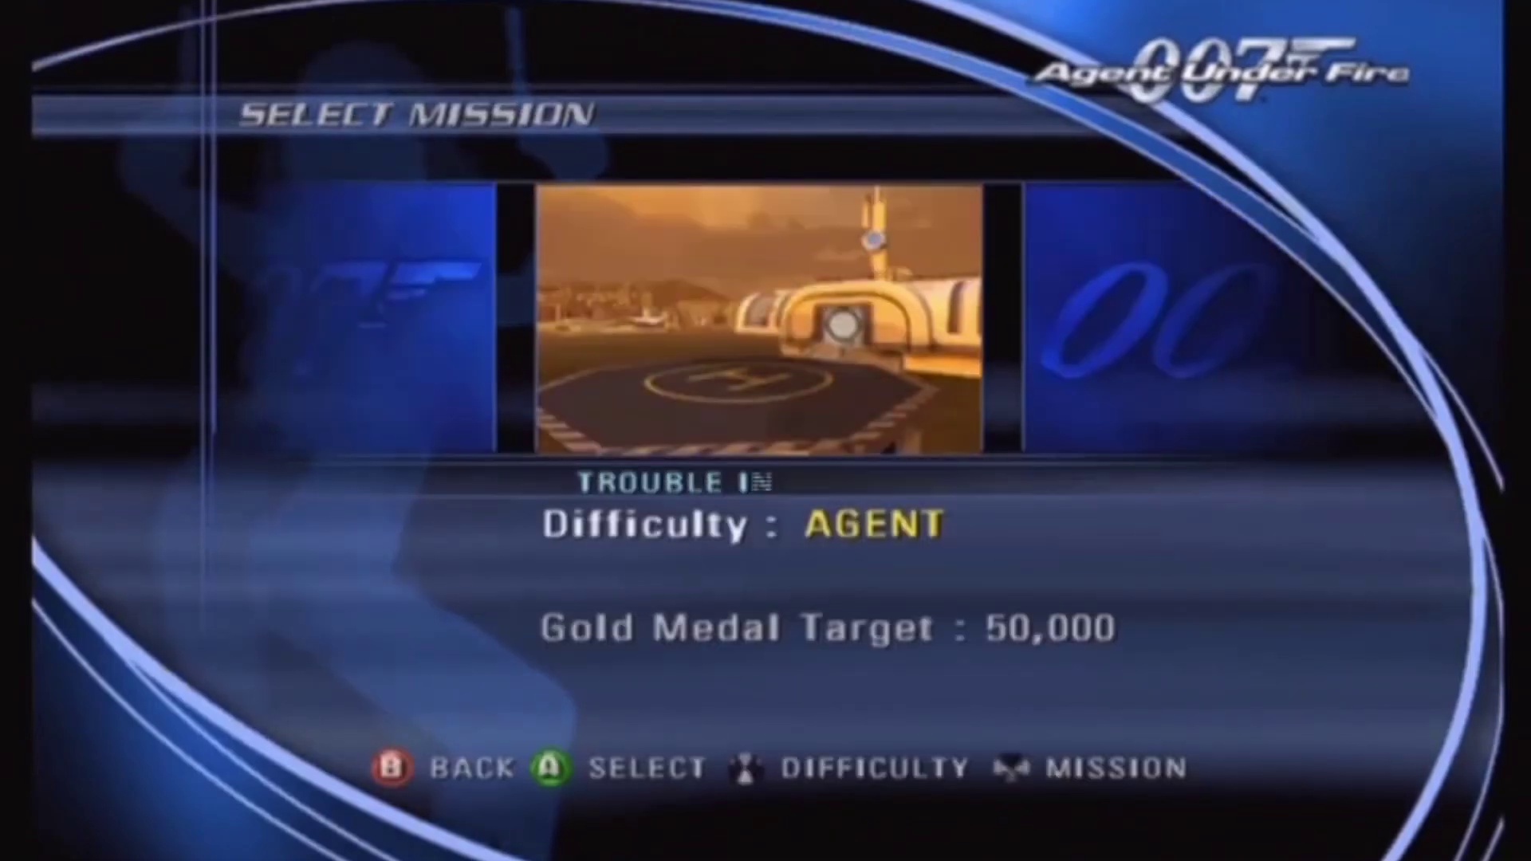
Return to the Agent Under Fire main menu and choose Load Mission.
key(Escape)
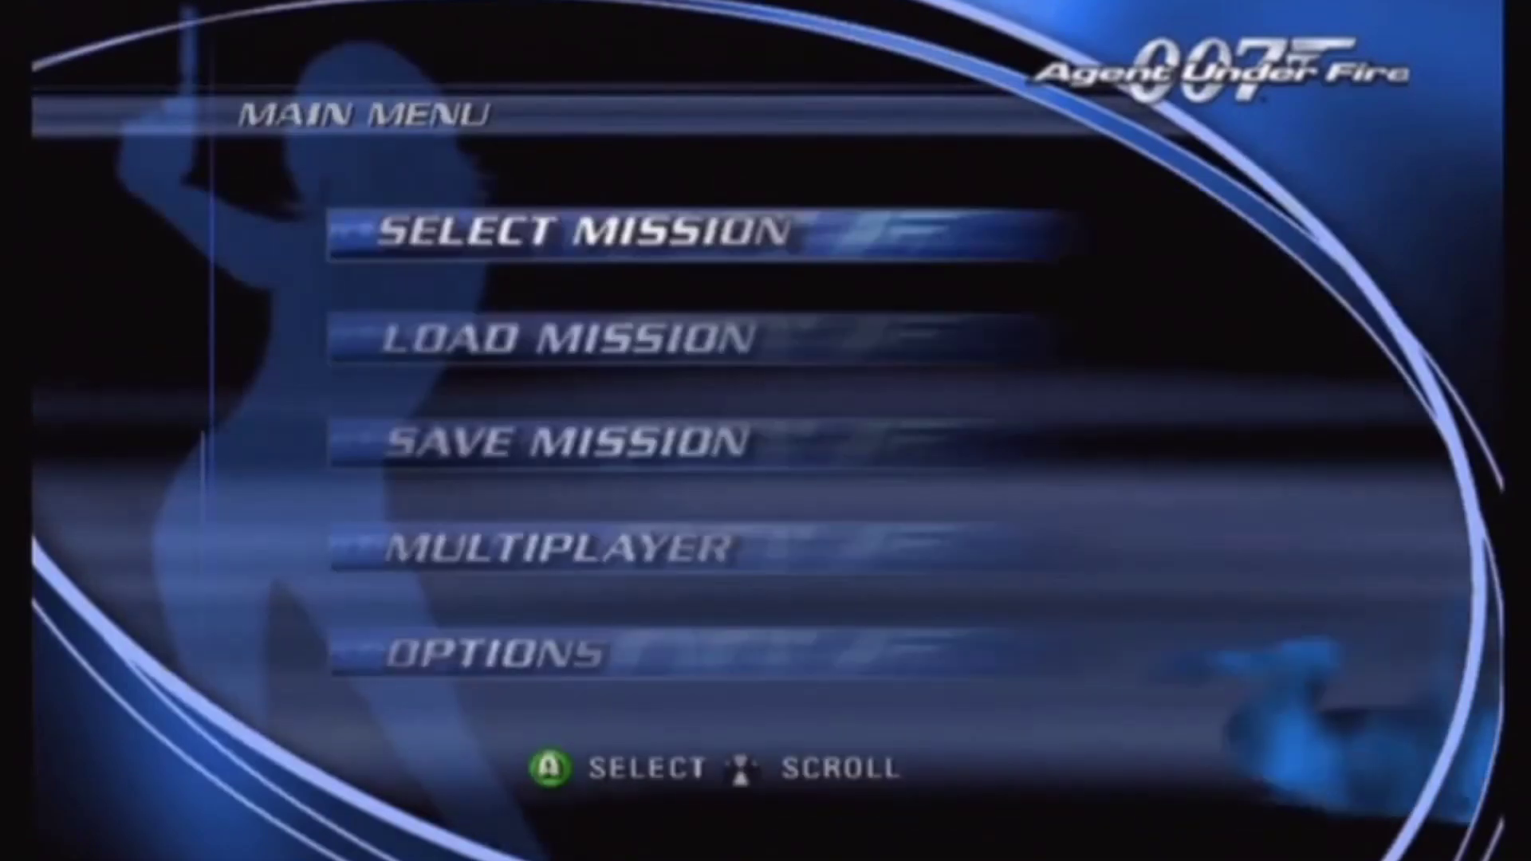
key(Down)
key(Return)
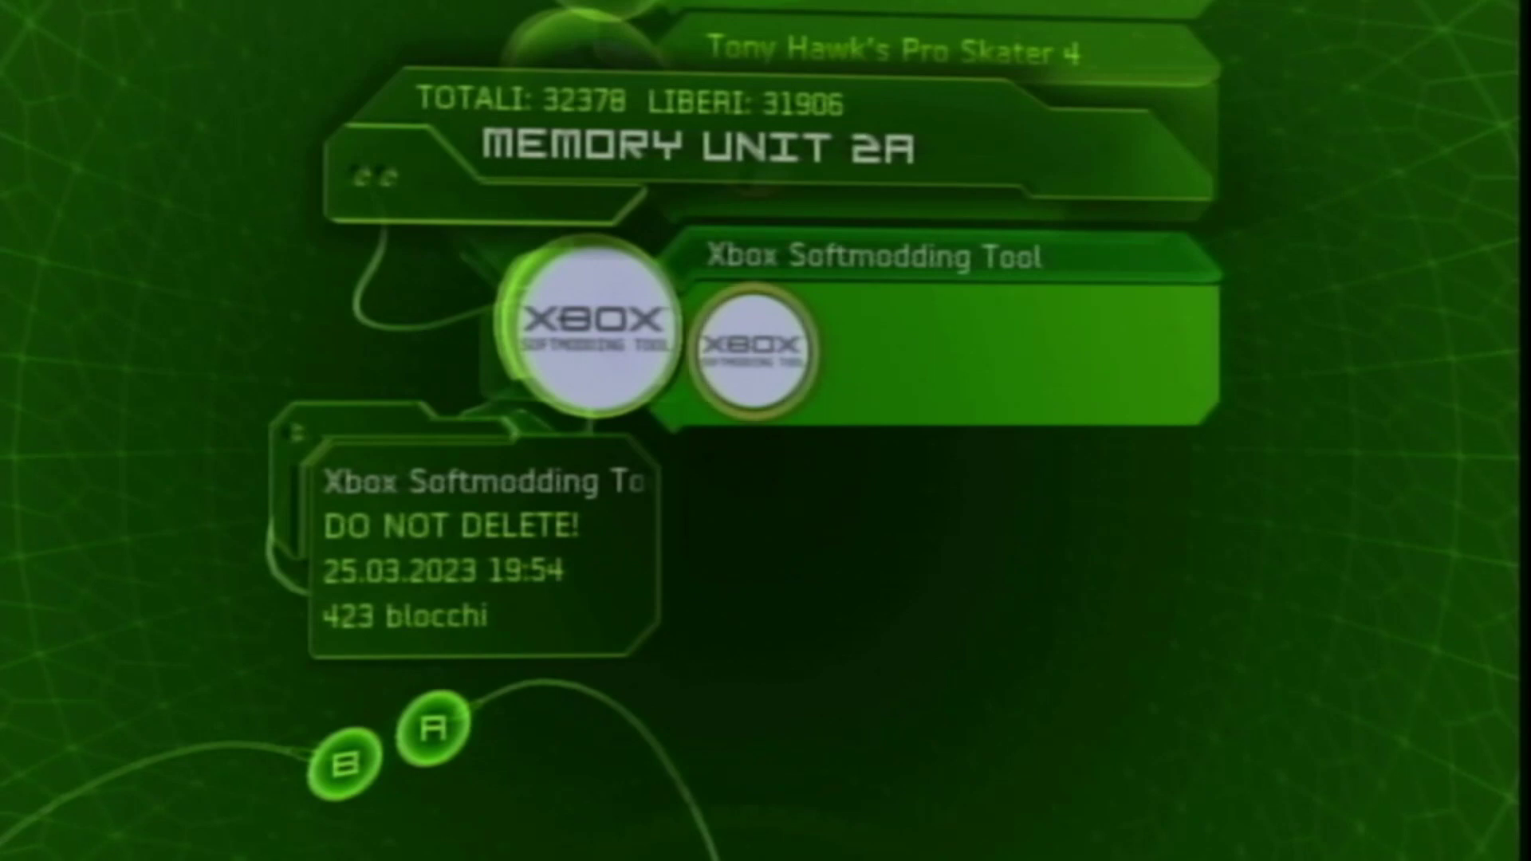
Leave the Xbox Softmodding Tool entry on Memory Unit 2A and back out of the Xbox dashboard's memory management.
key(Escape)
key(Escape)
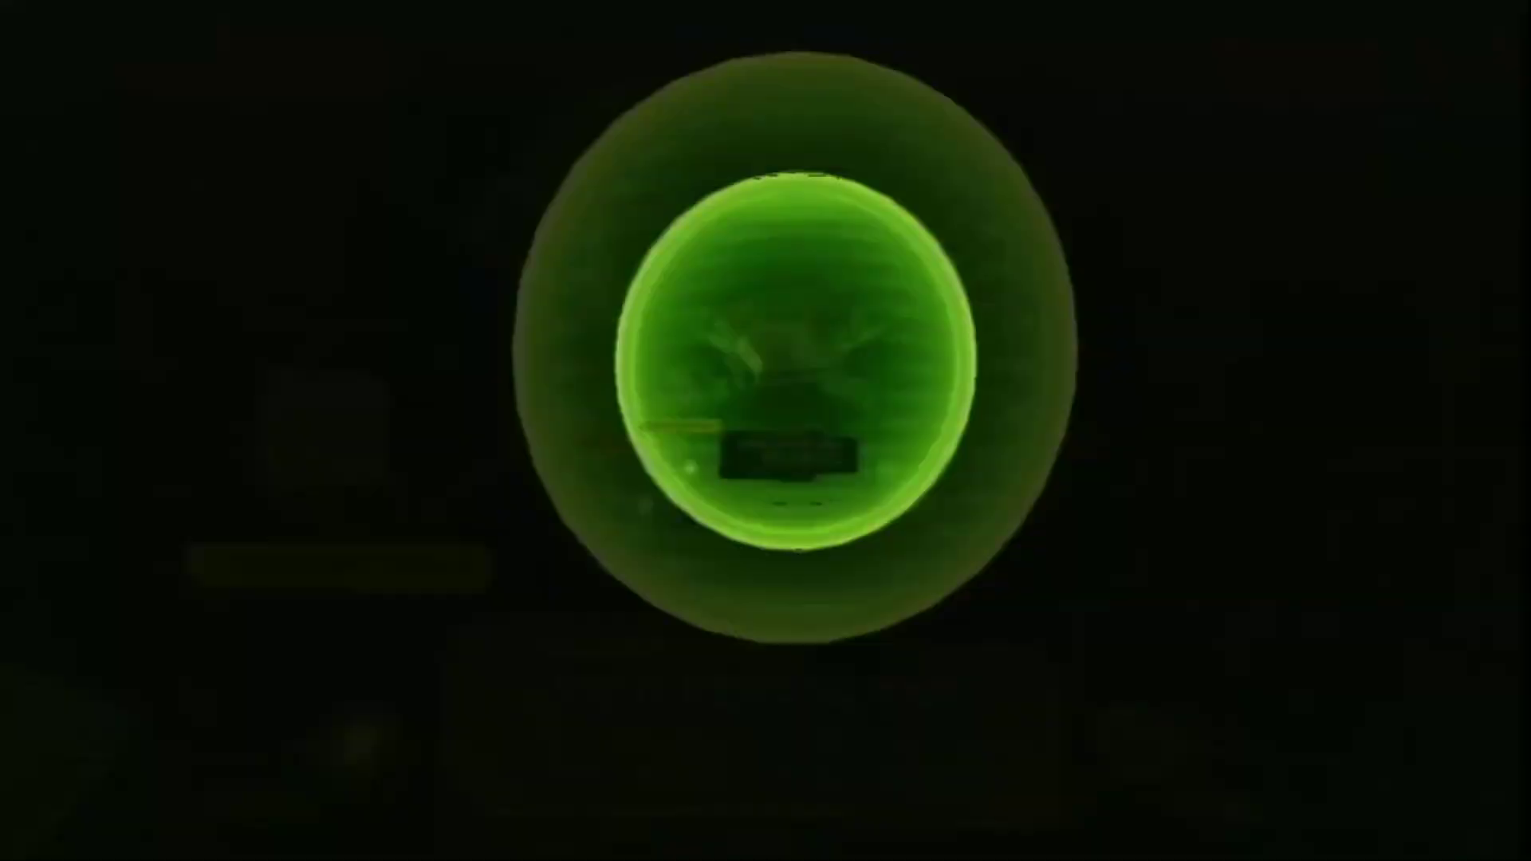
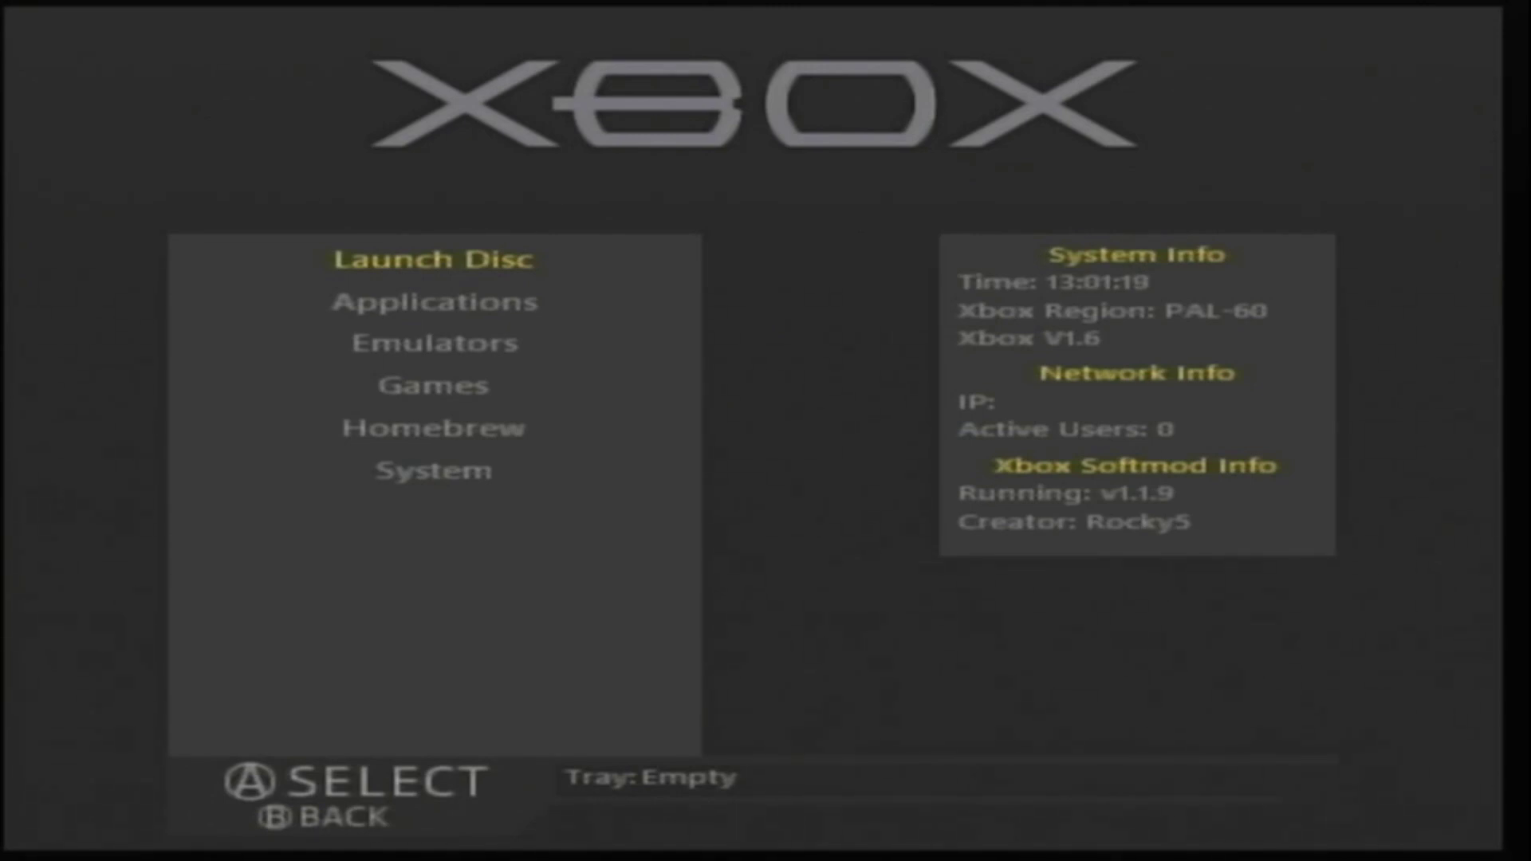
Open the System menu of the softmod dashboard.
key(Down)
key(Down)
key(Down)
key(Down)
key(Down)
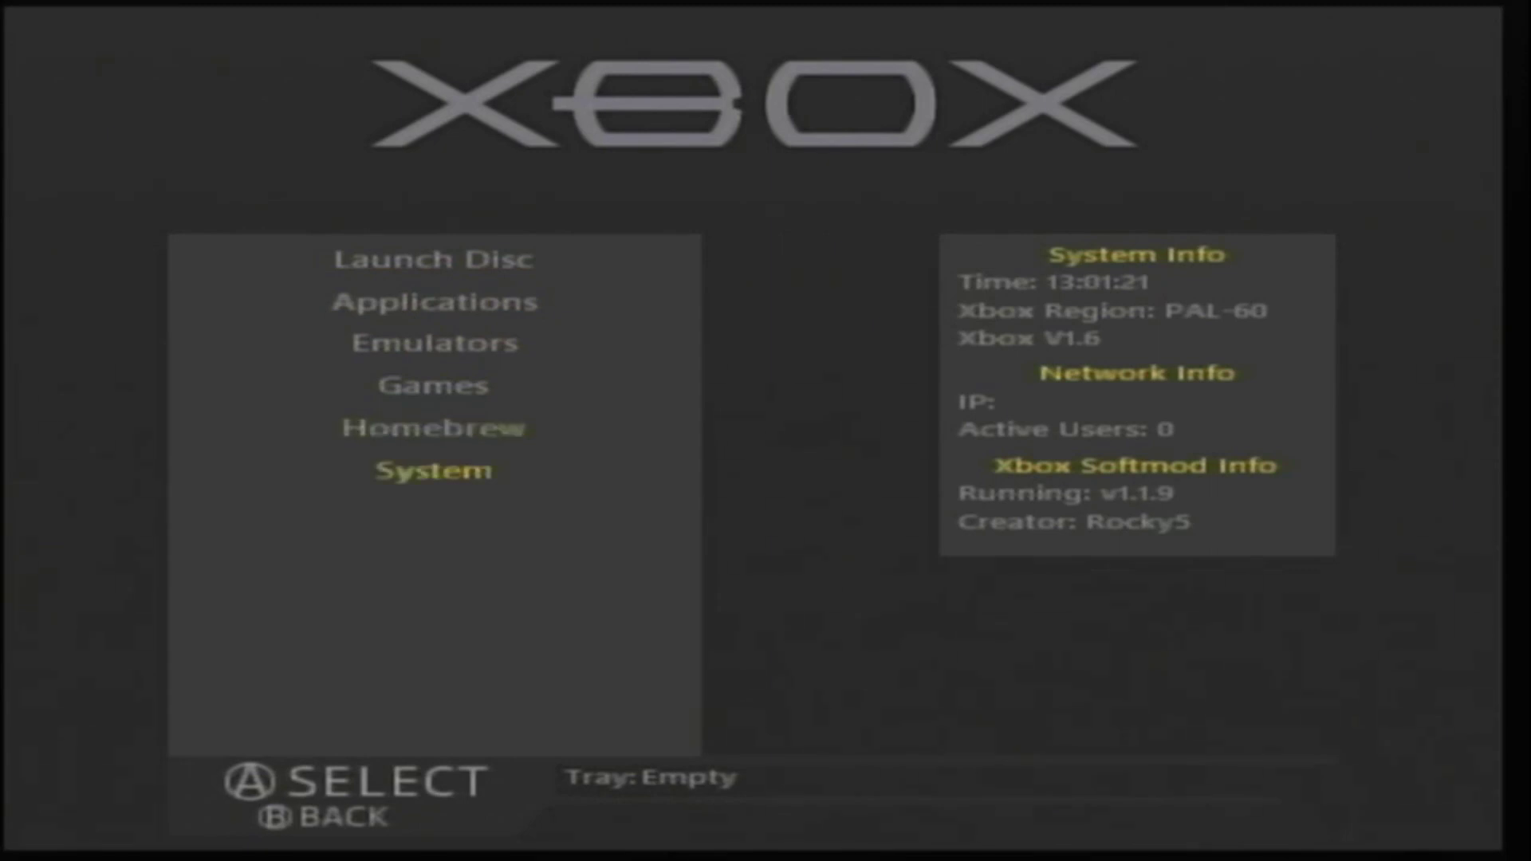
key(Return)
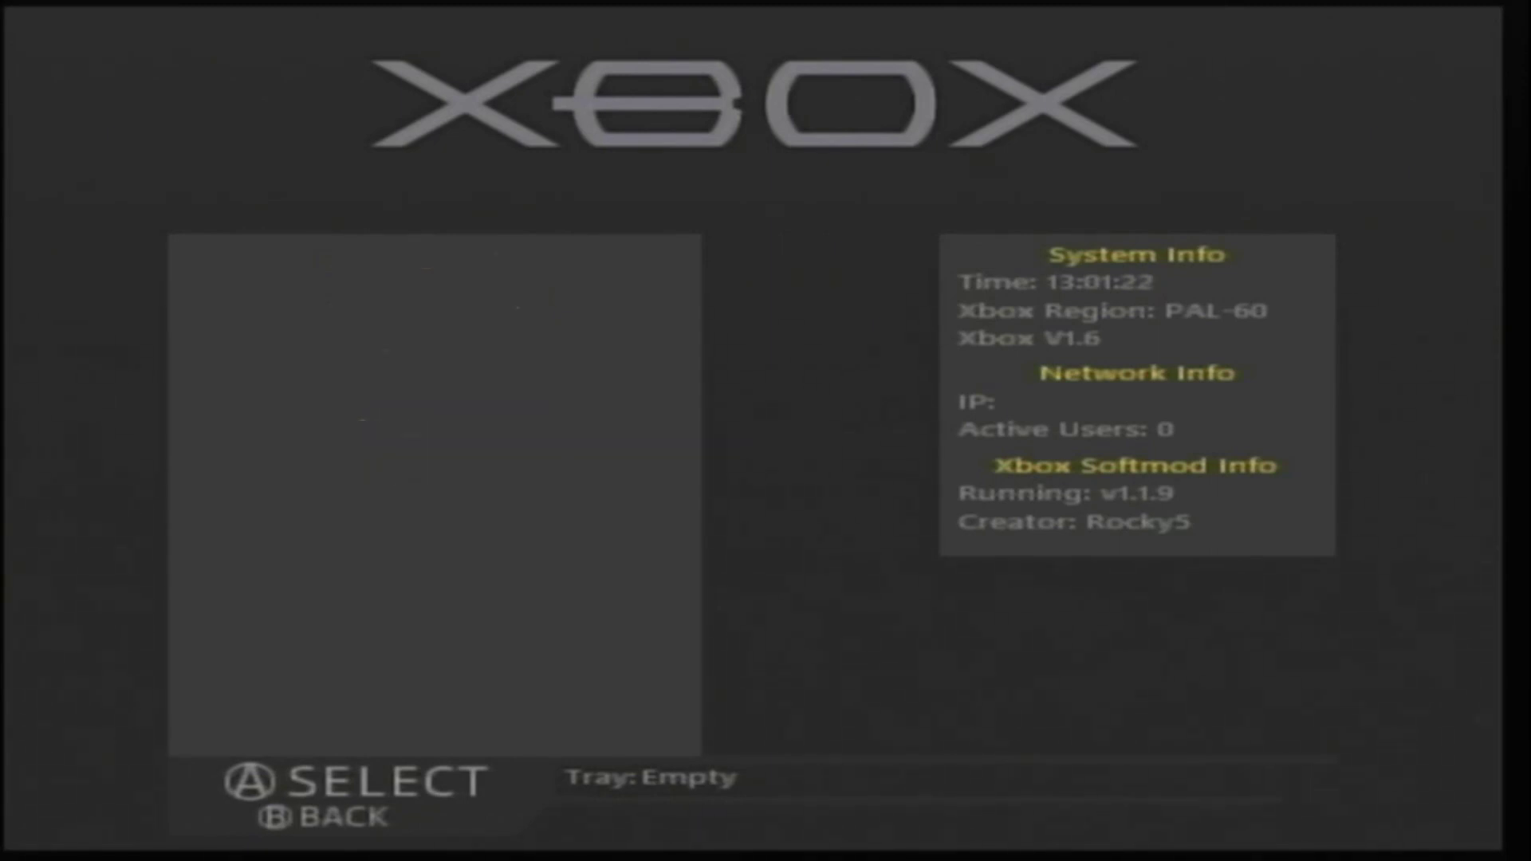
Open the skin selection from the System entries.
key(Down)
key(Down)
key(Down)
key(Down)
key(Down)
key(Down)
key(Down)
key(Down)
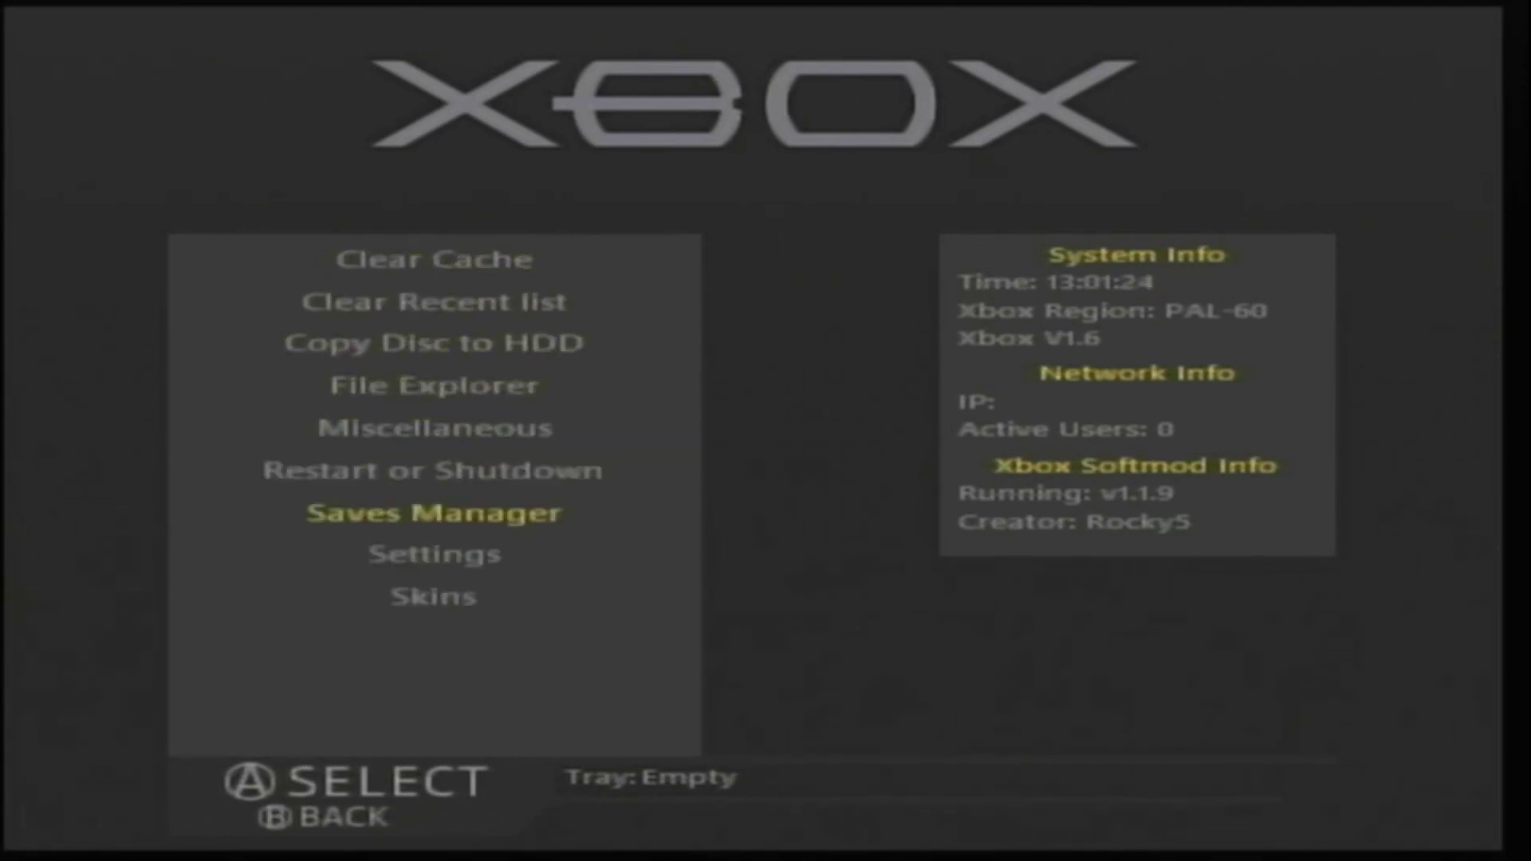
key(Return)
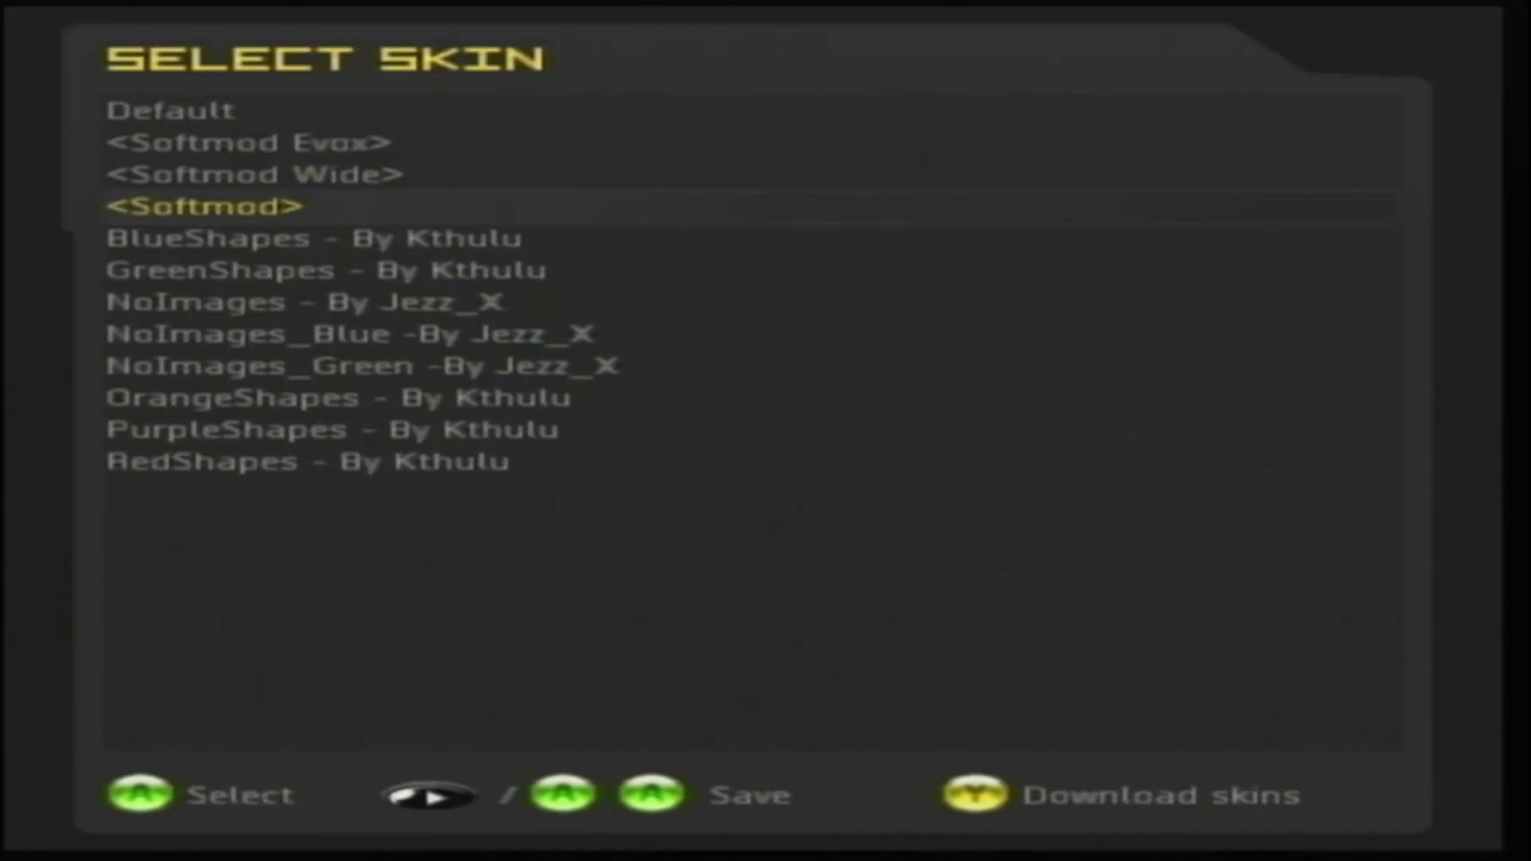
Look through the available skins from Default to RedShapes - By Kthulu.
key(Up)
key(Up)
key(Up)
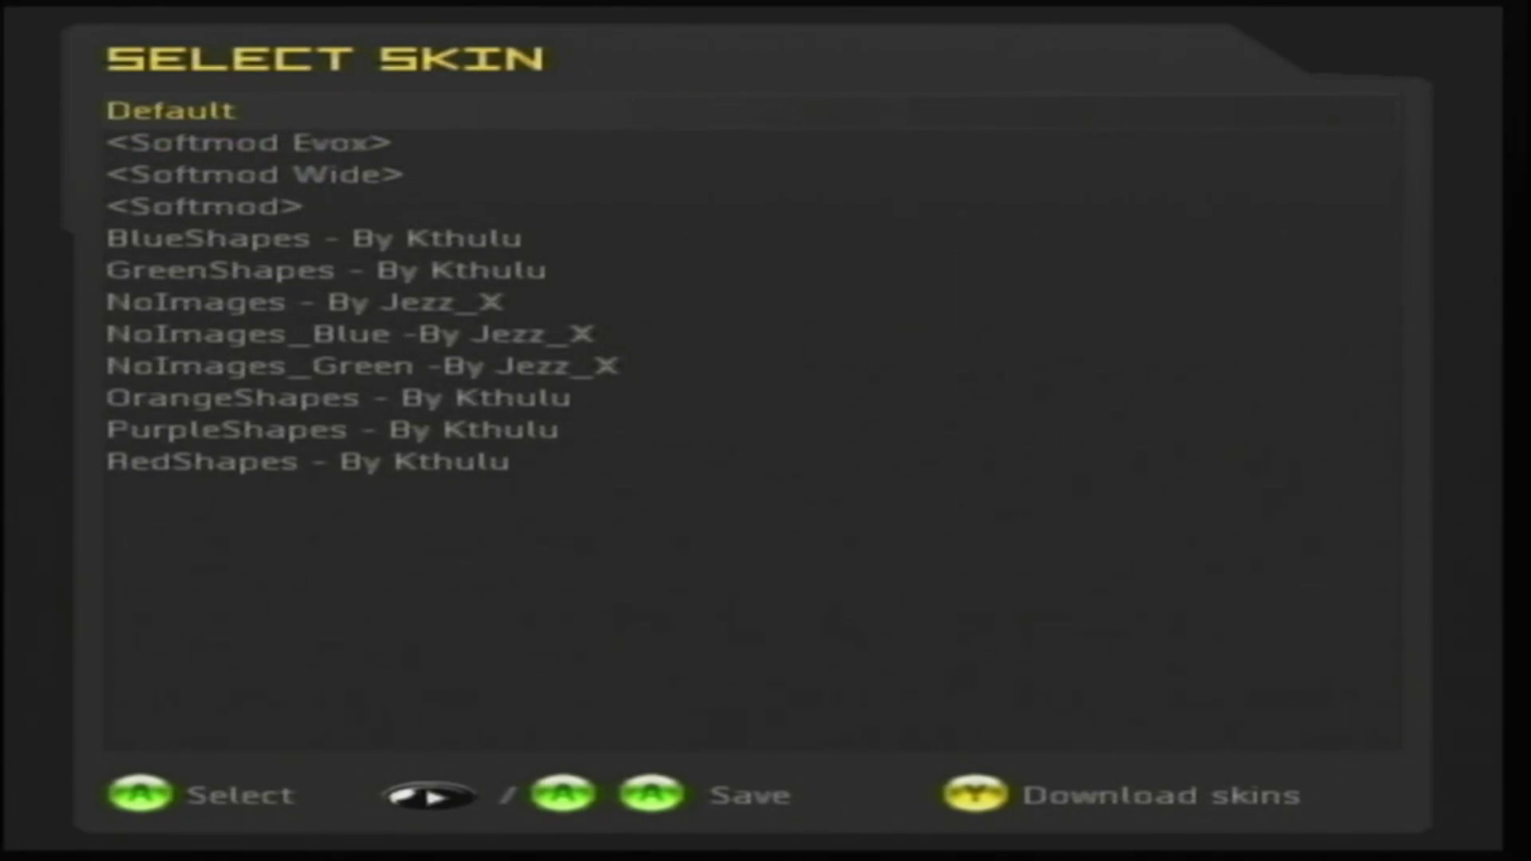
key(Down)
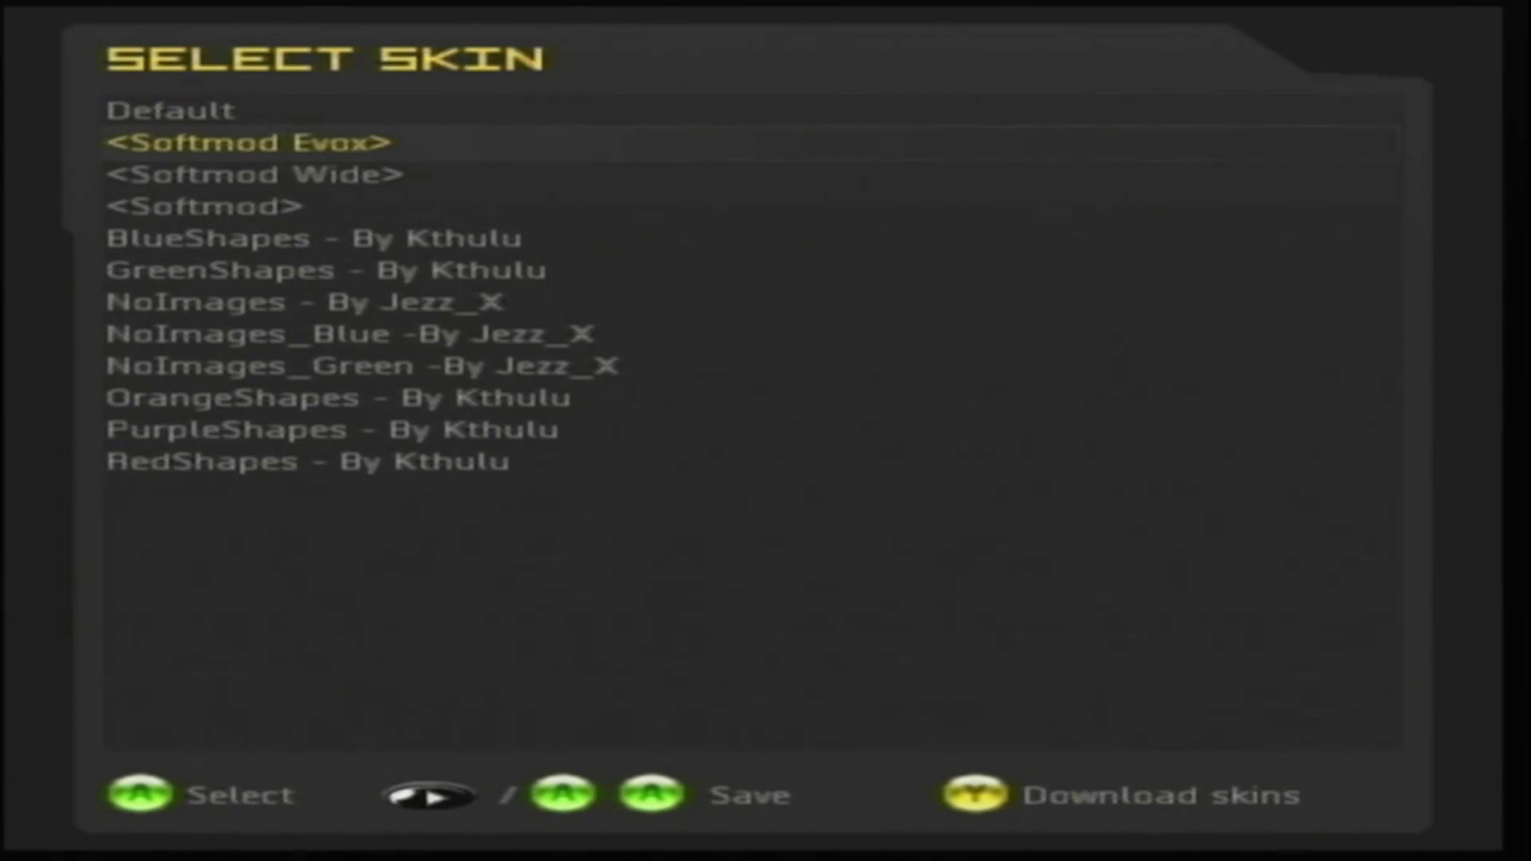
key(Down)
key(Down)
key(Down)
key(Down)
key(Down)
key(Down)
key(Down)
key(Down)
key(Down)
key(Down)
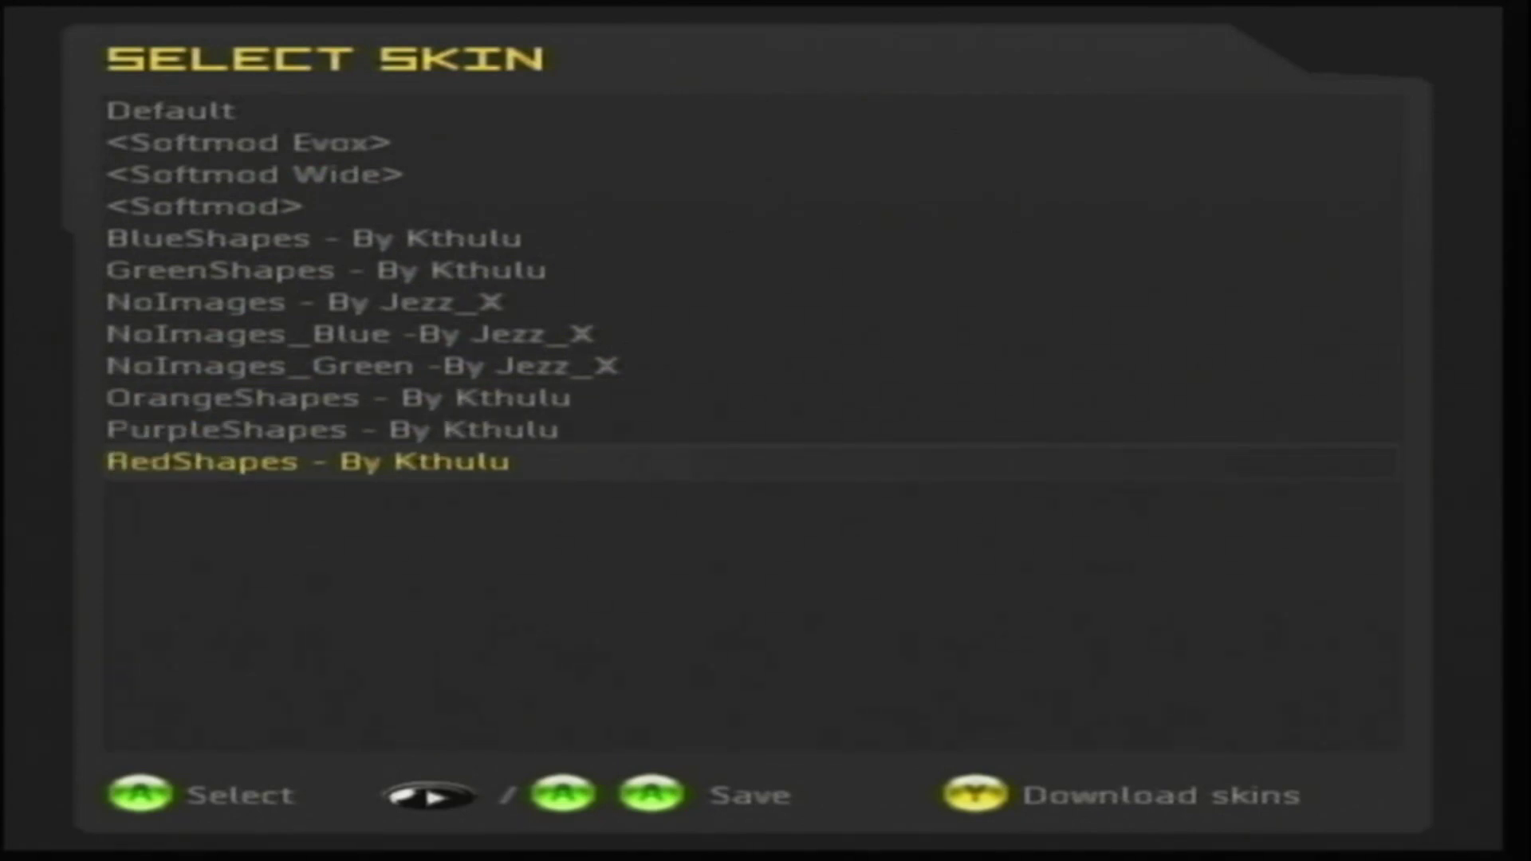
Apply the Default skin to the dashboard and close the skin selection.
key(Up)
key(Up)
key(Up)
key(Up)
key(Up)
key(Up)
key(Up)
key(Up)
key(Up)
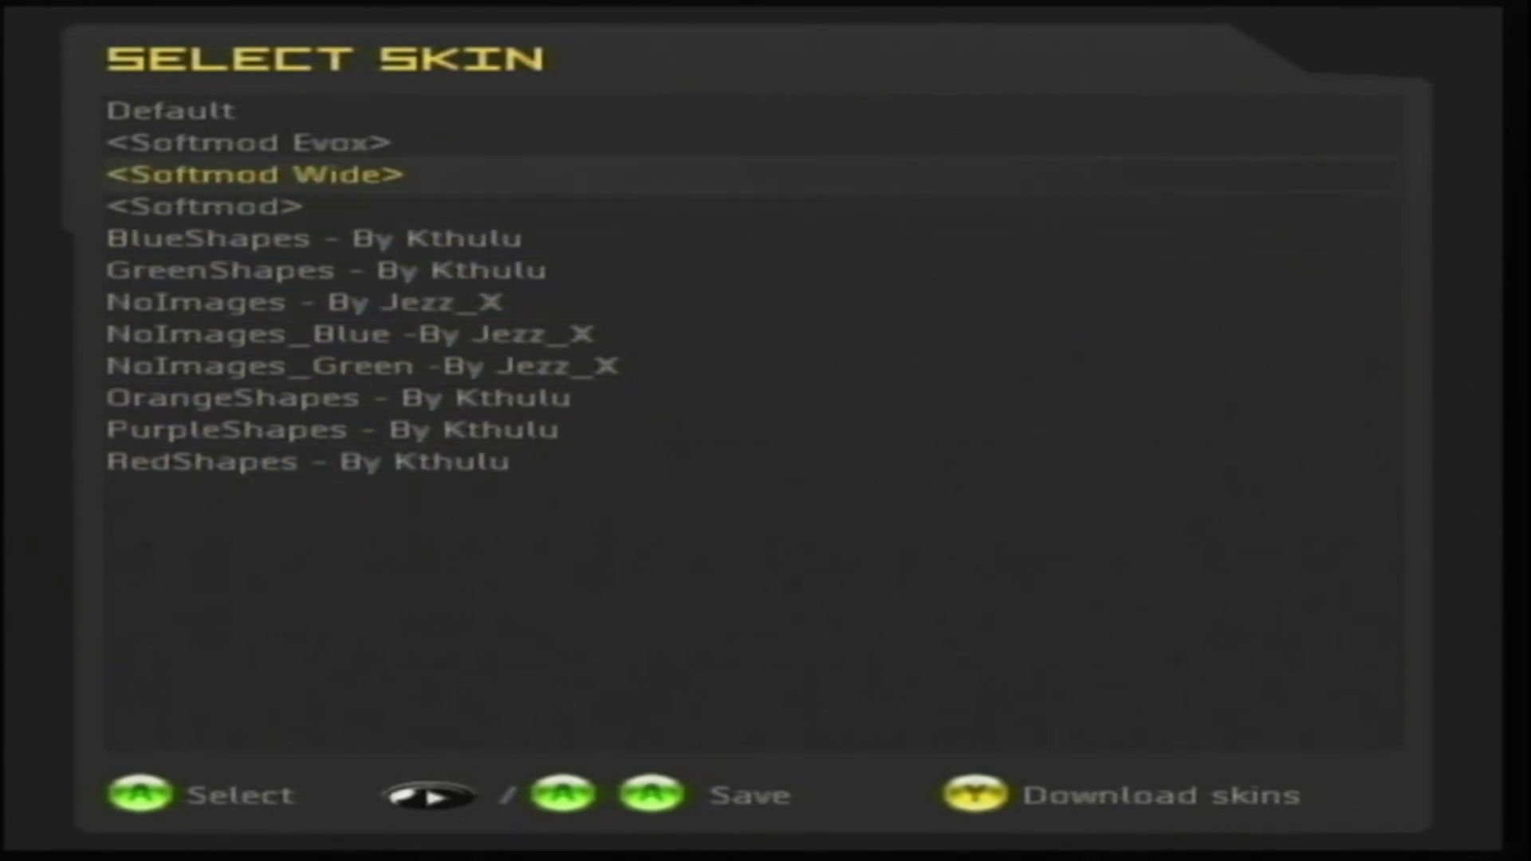
key(Up)
key(Up)
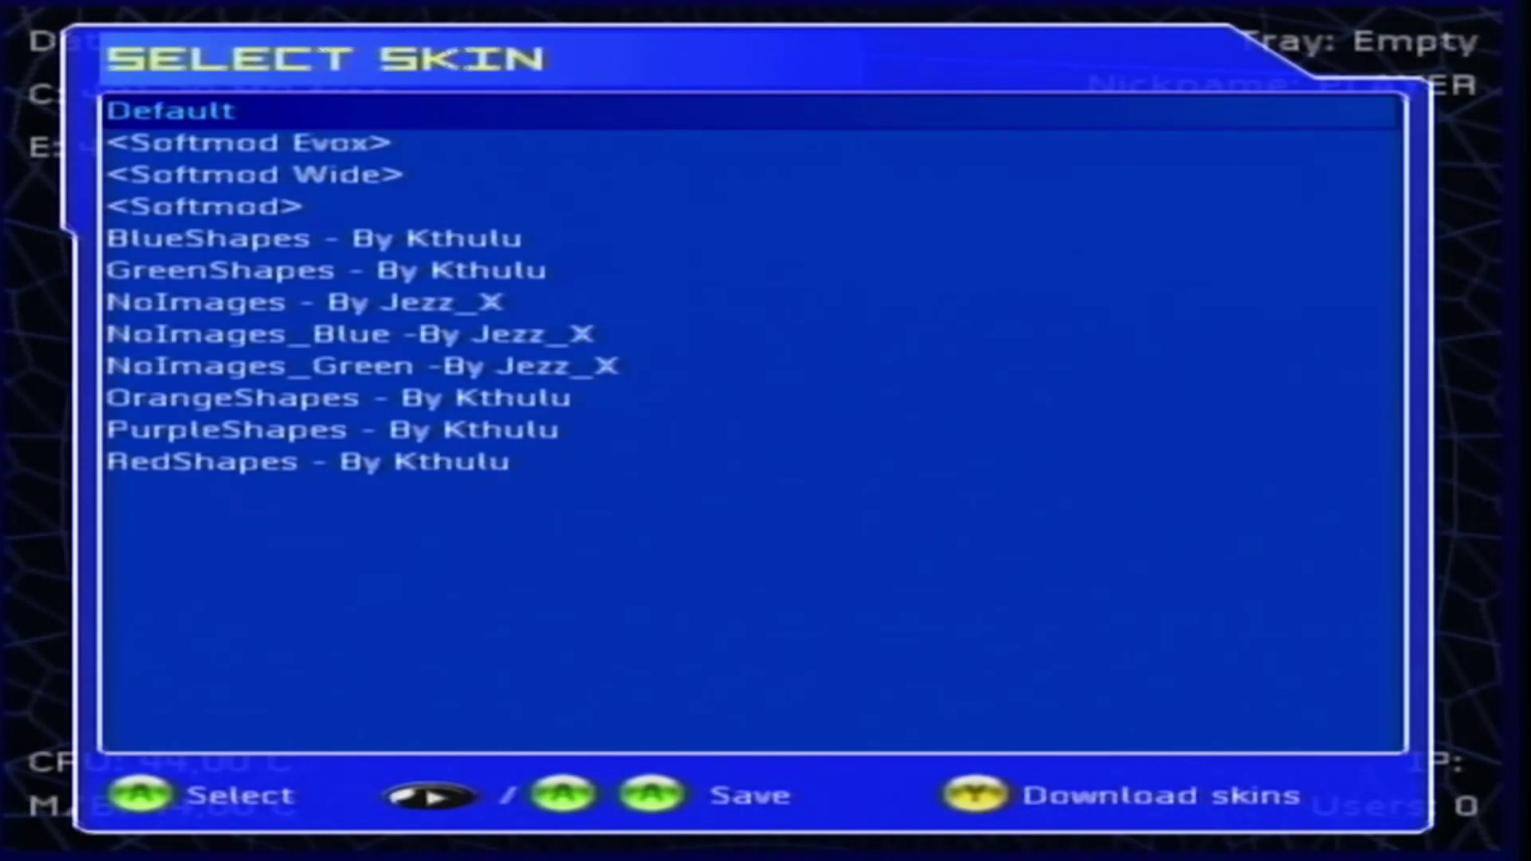
key(Escape)
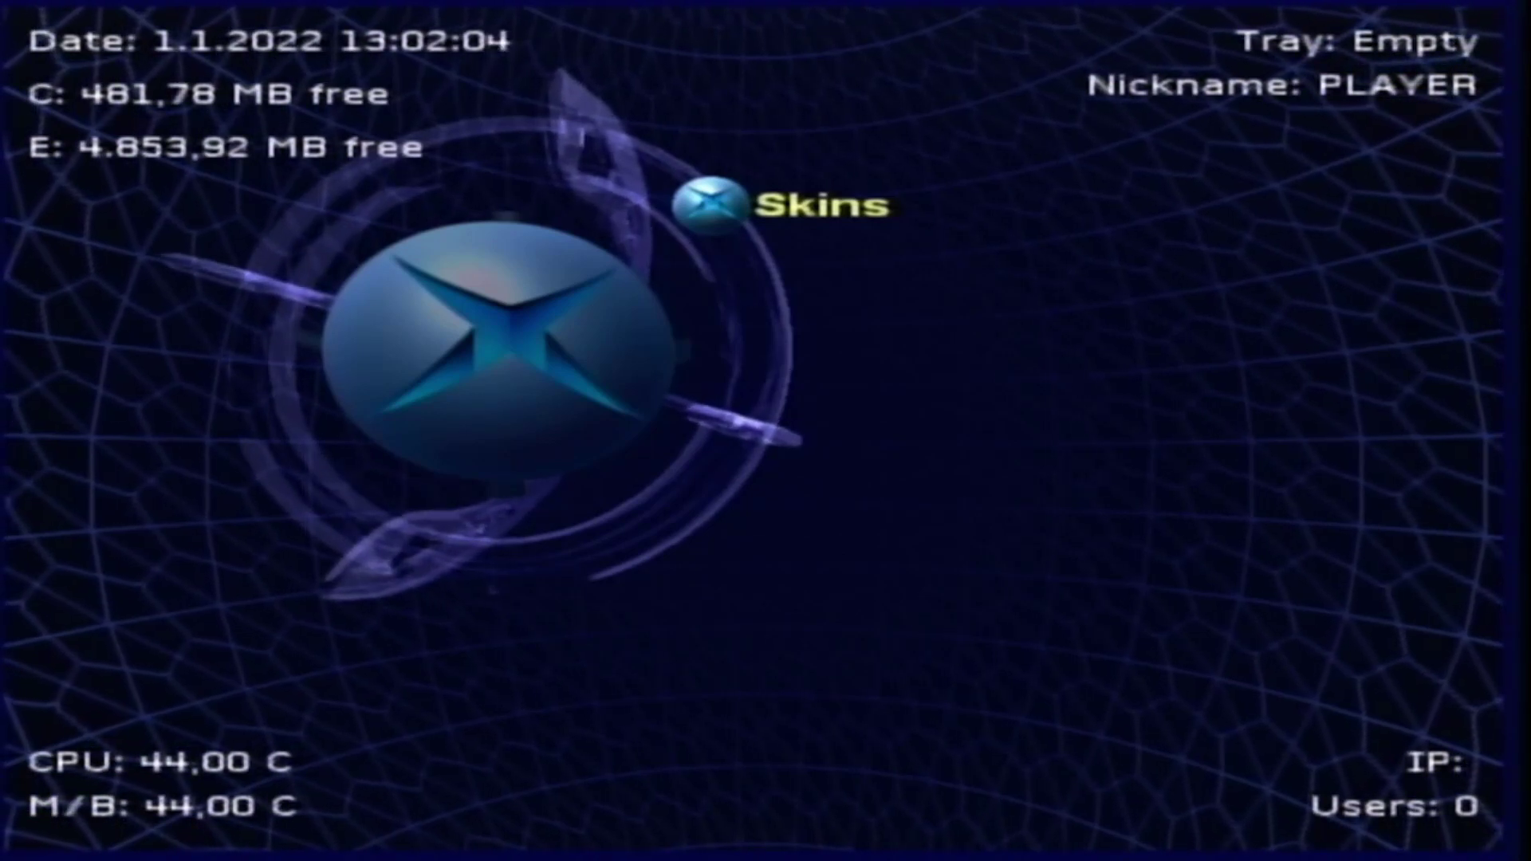
Return to the dashboard's main menu and examine its entries from Launch Disc to System.
key(Down)
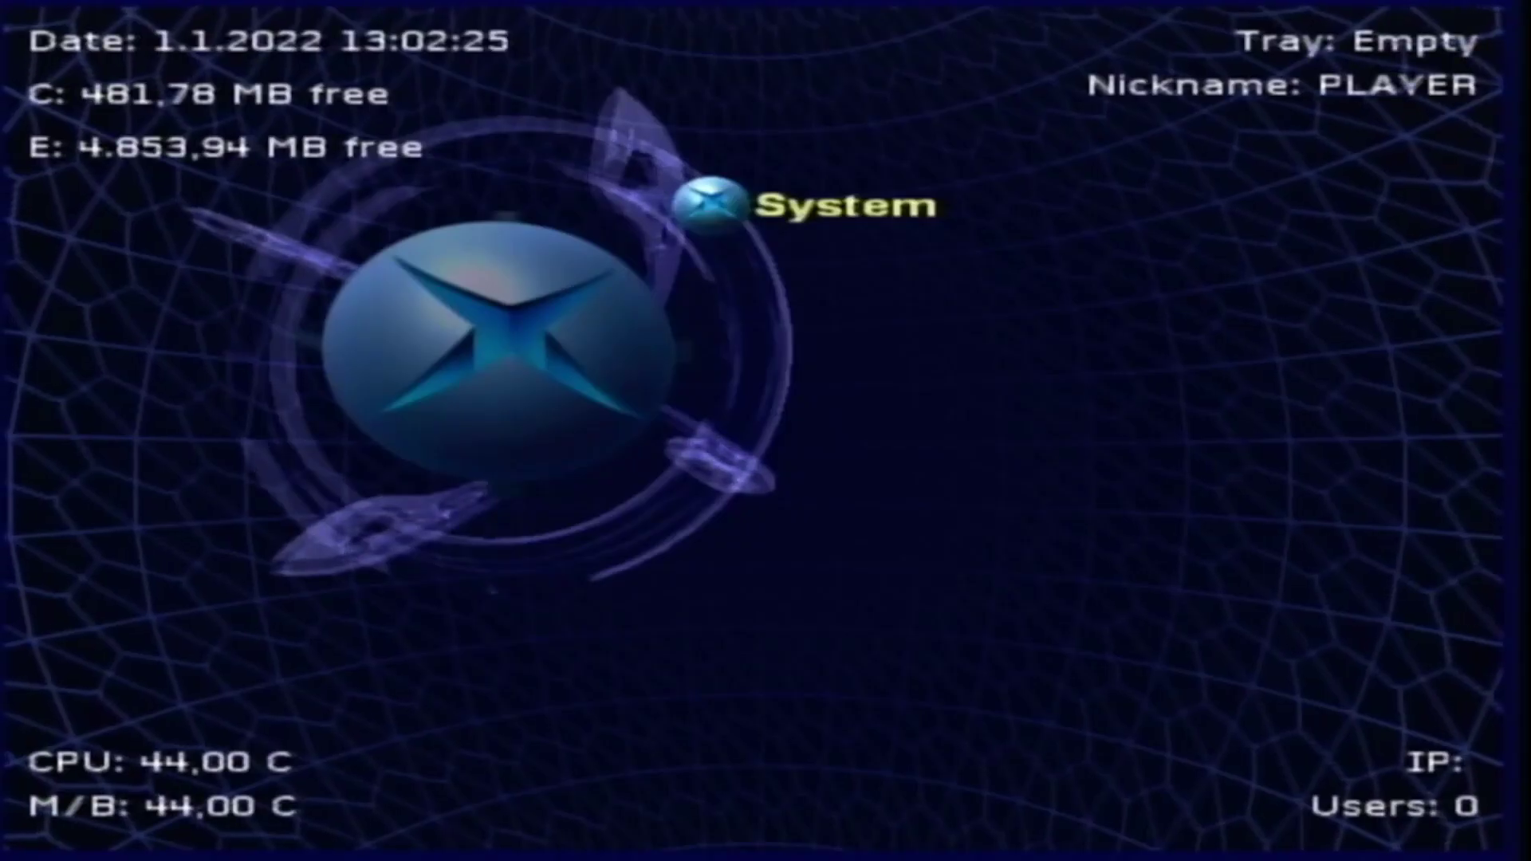
key(Up)
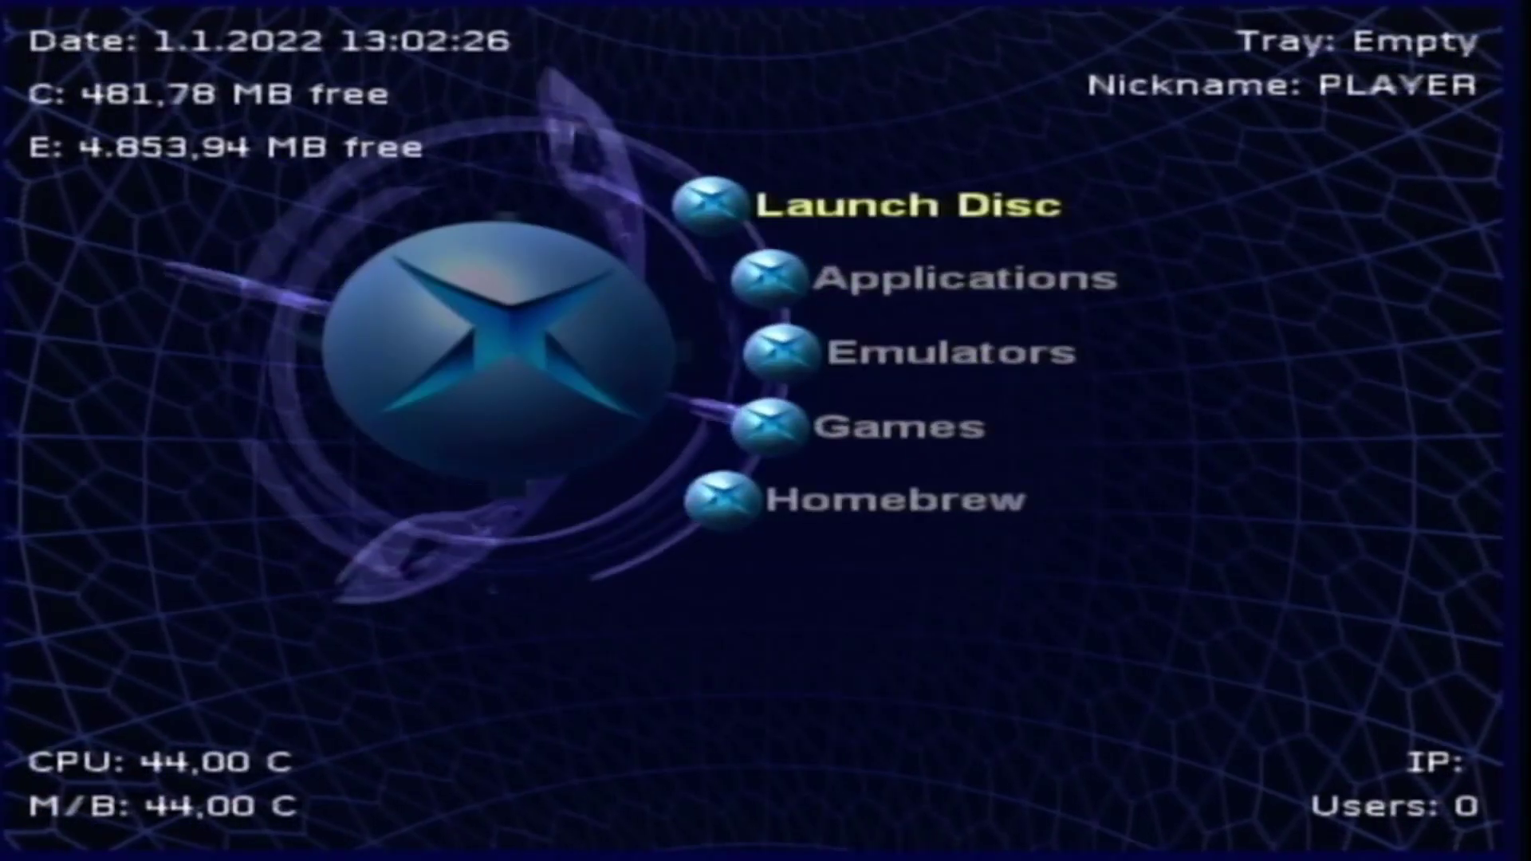
key(Down)
key(Down)
key(Down)
key(Down)
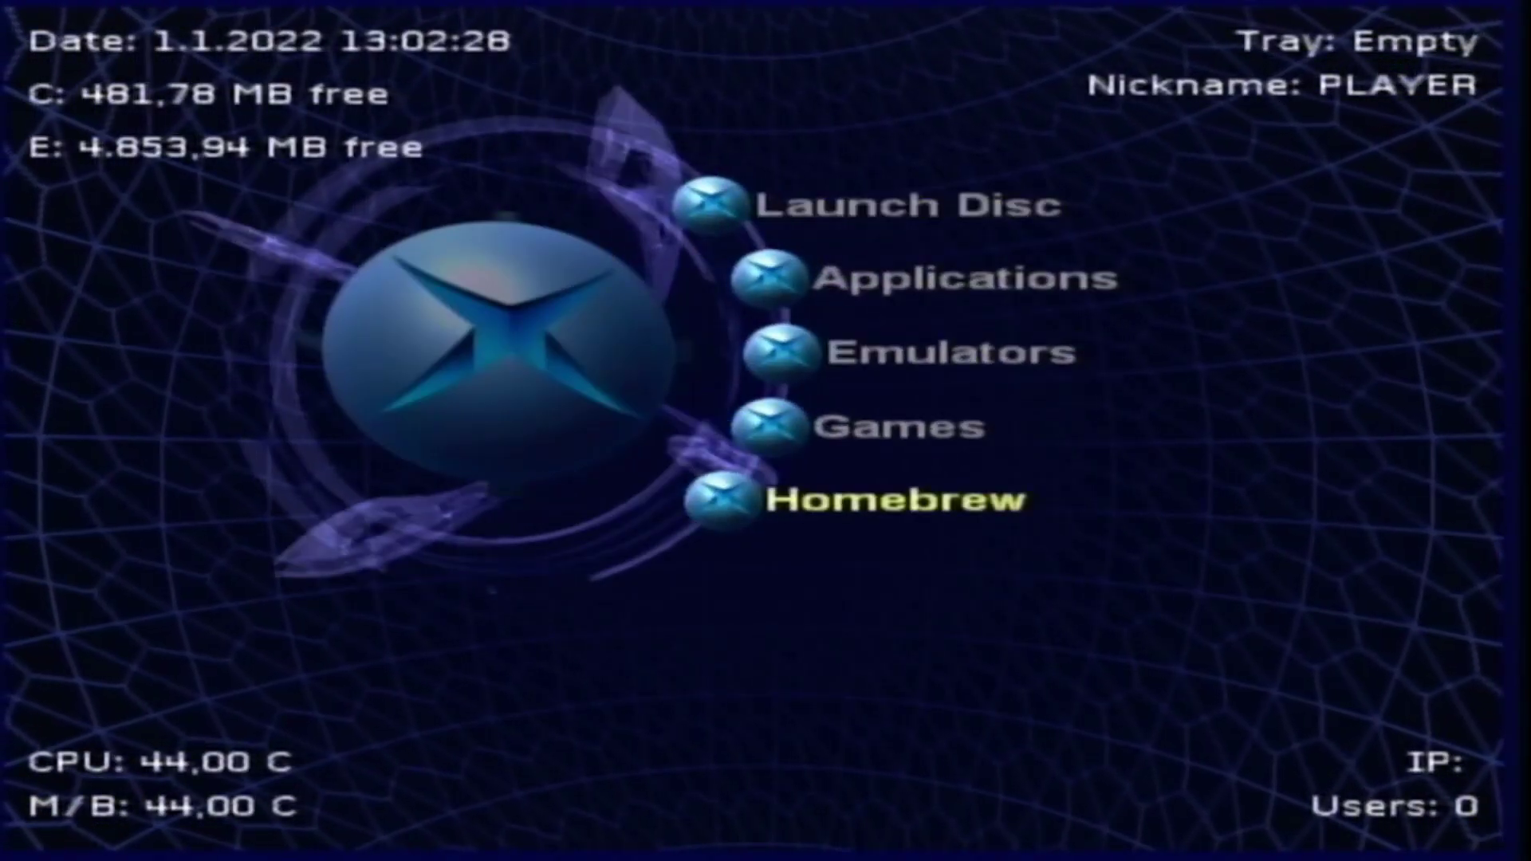
key(Up)
key(Up)
key(Up)
key(Up)
key(Up)
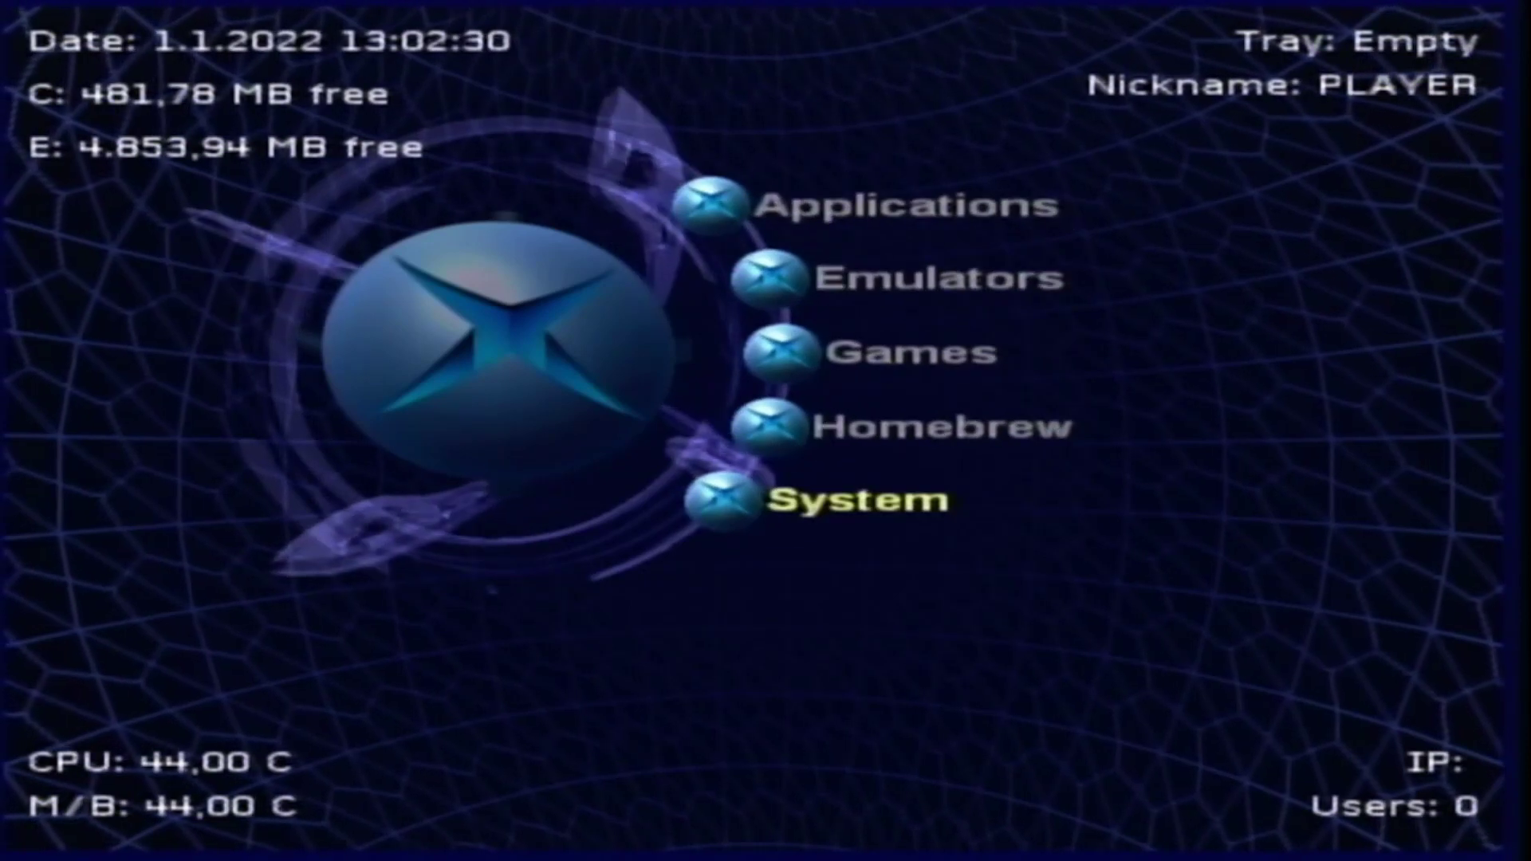
key(Up)
key(Up)
key(Up)
key(Up)
key(Up)
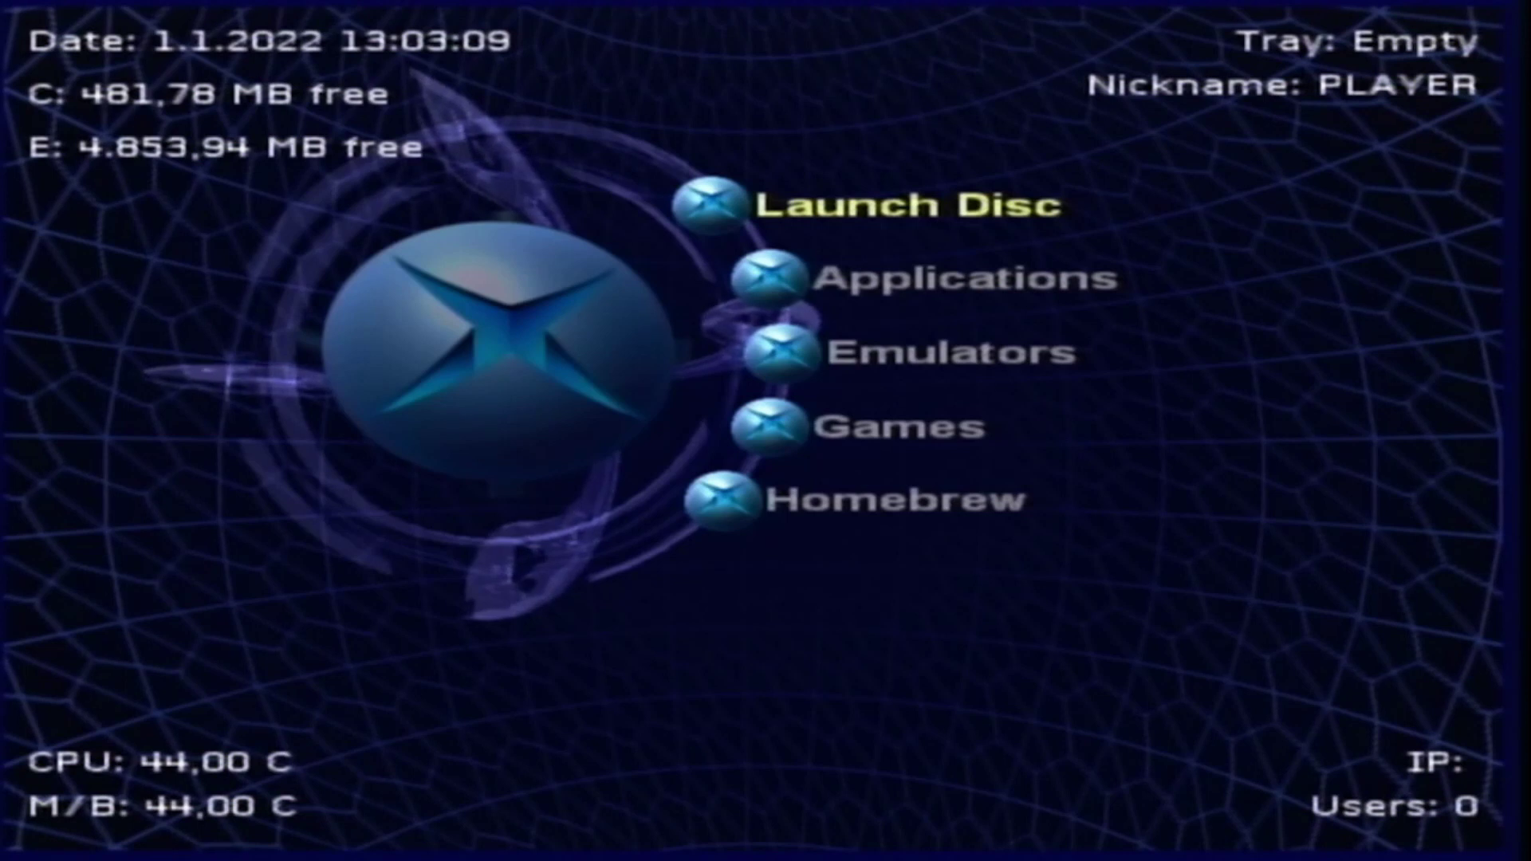
key(Down)
key(Down)
key(Down)
key(Down)
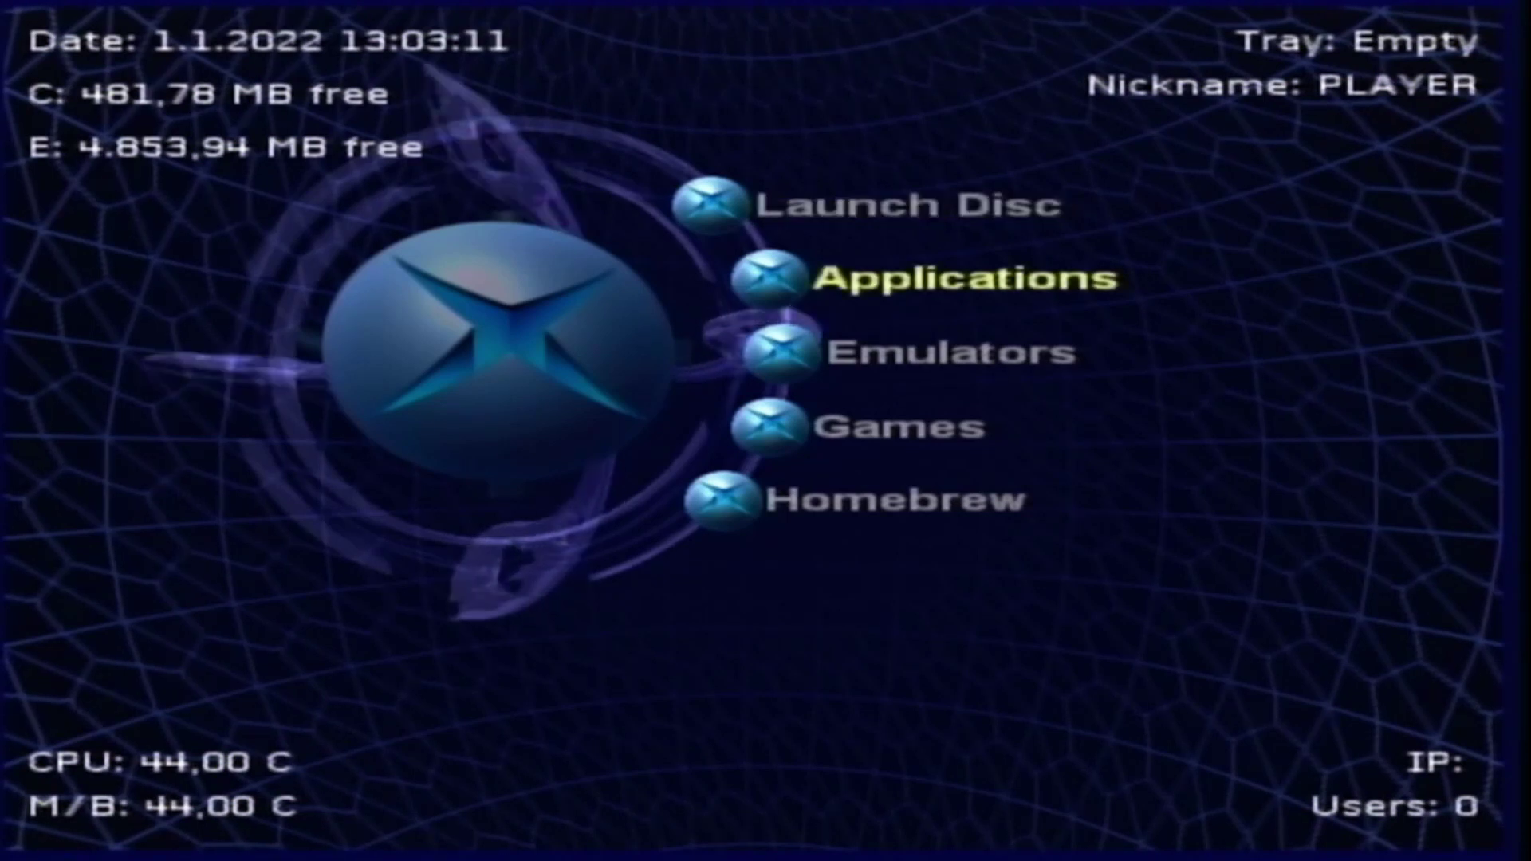
Open Settings within the System menu to reach the Control Panel.
key(Down)
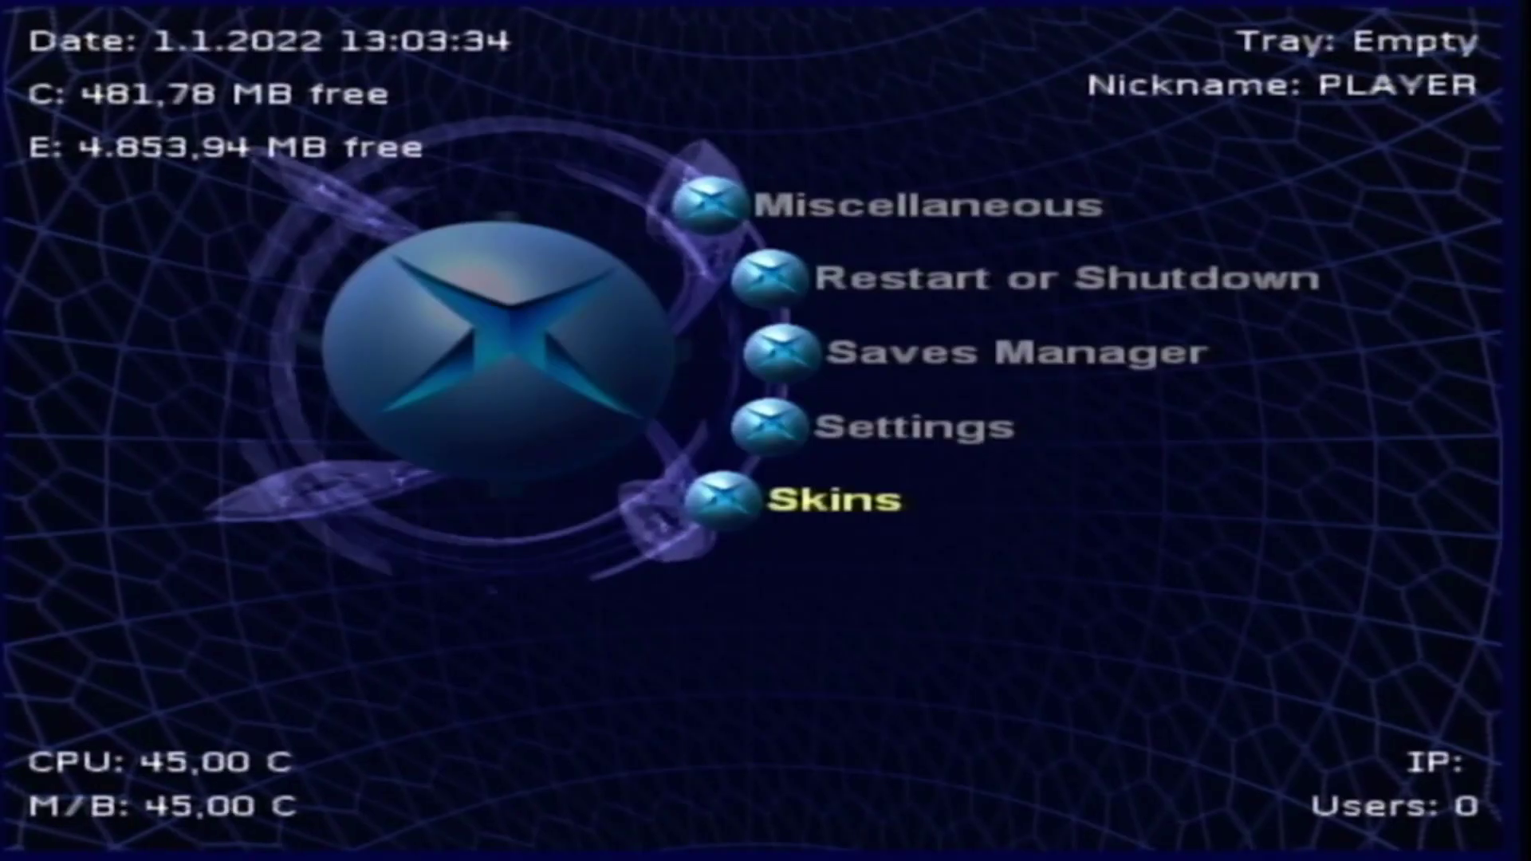
key(Up)
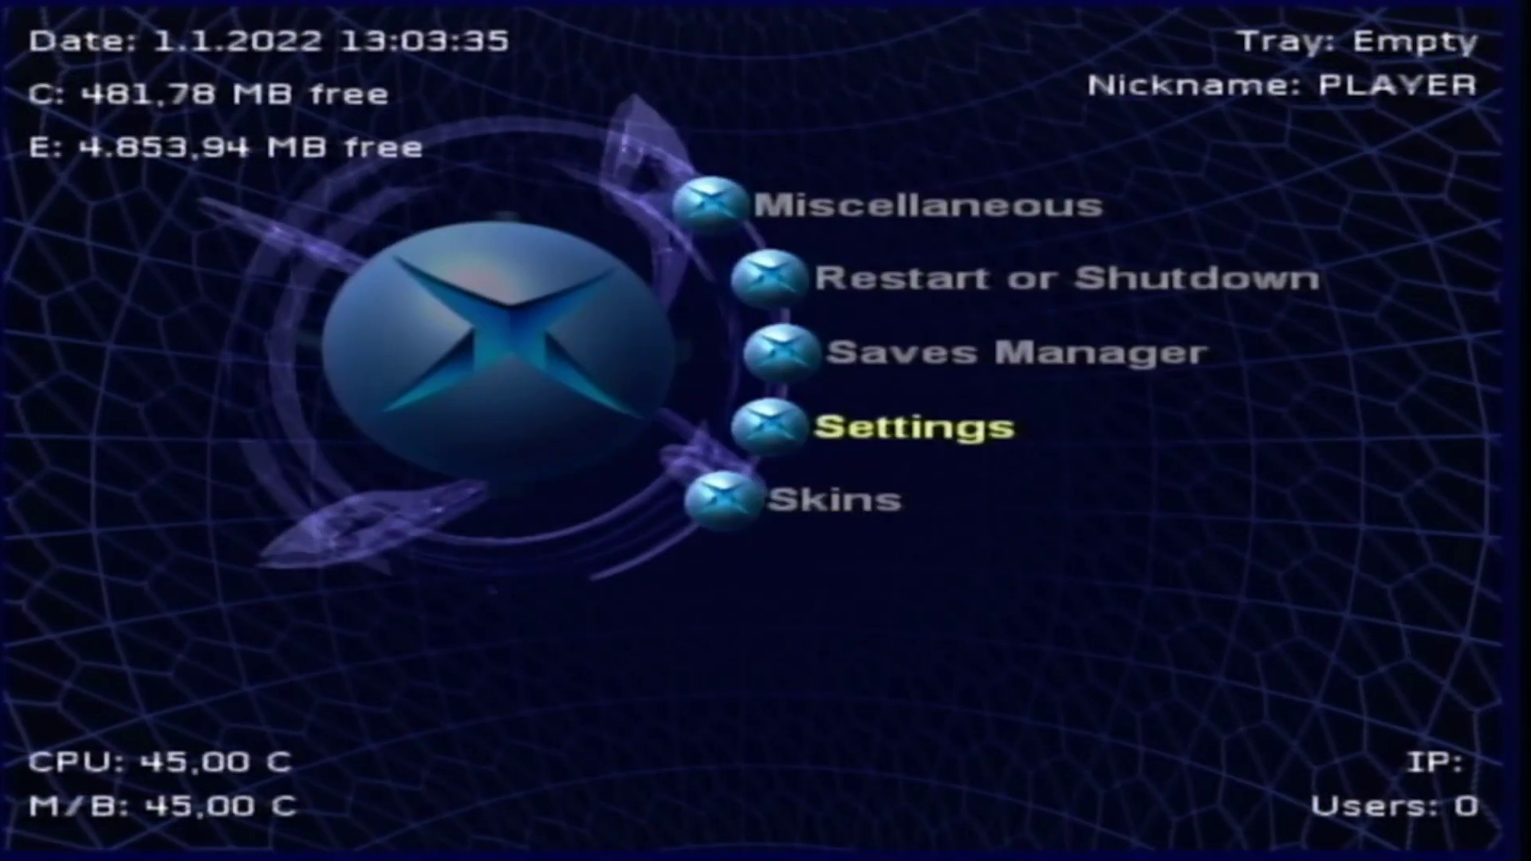
key(Return)
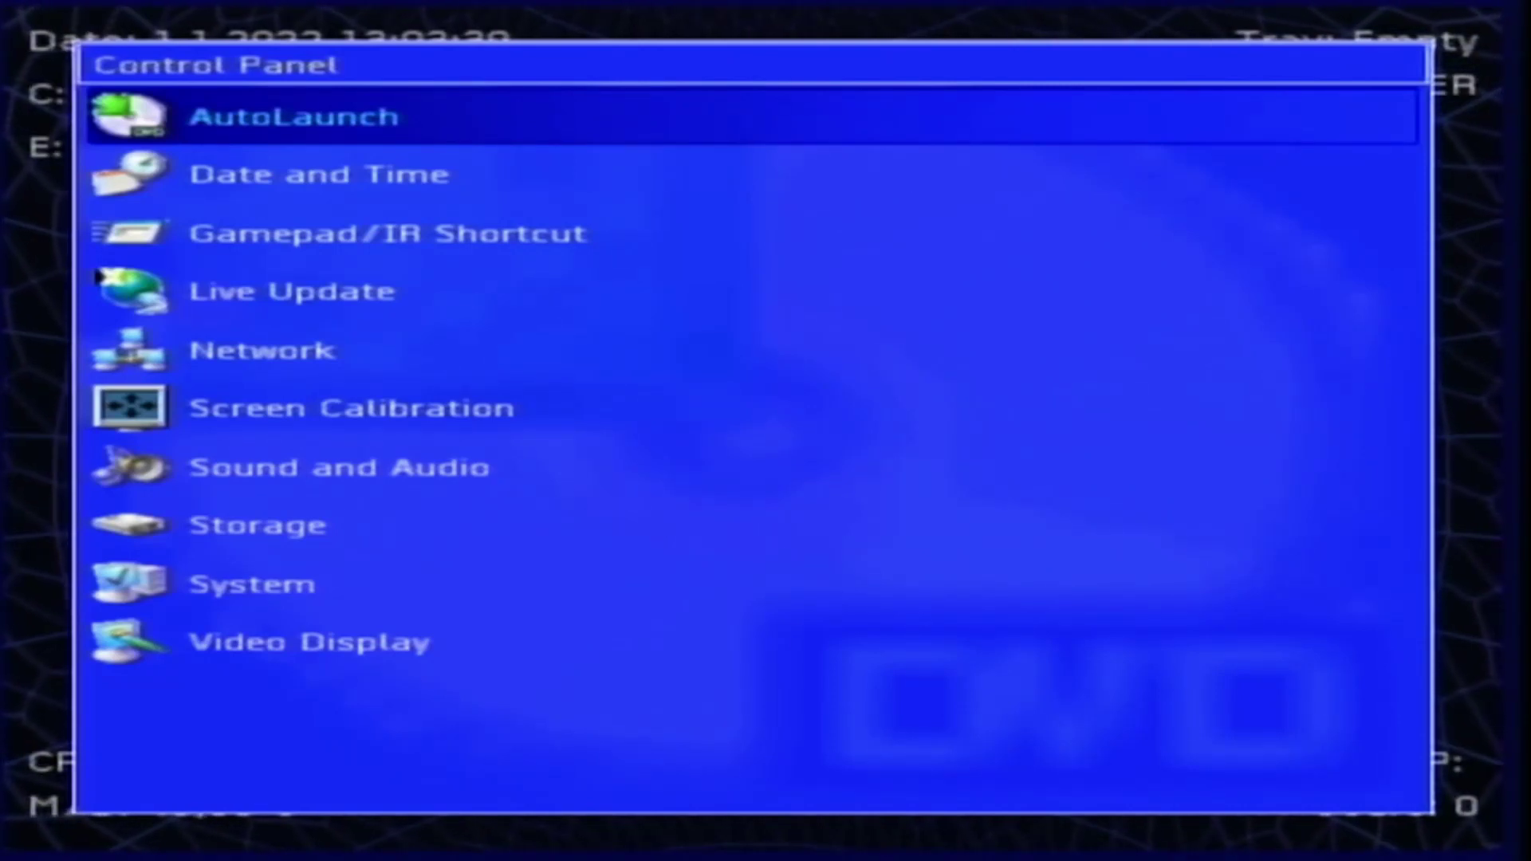
Open Screen Calibration in the Control Panel.
key(Down)
key(Down)
key(Down)
key(Down)
key(Down)
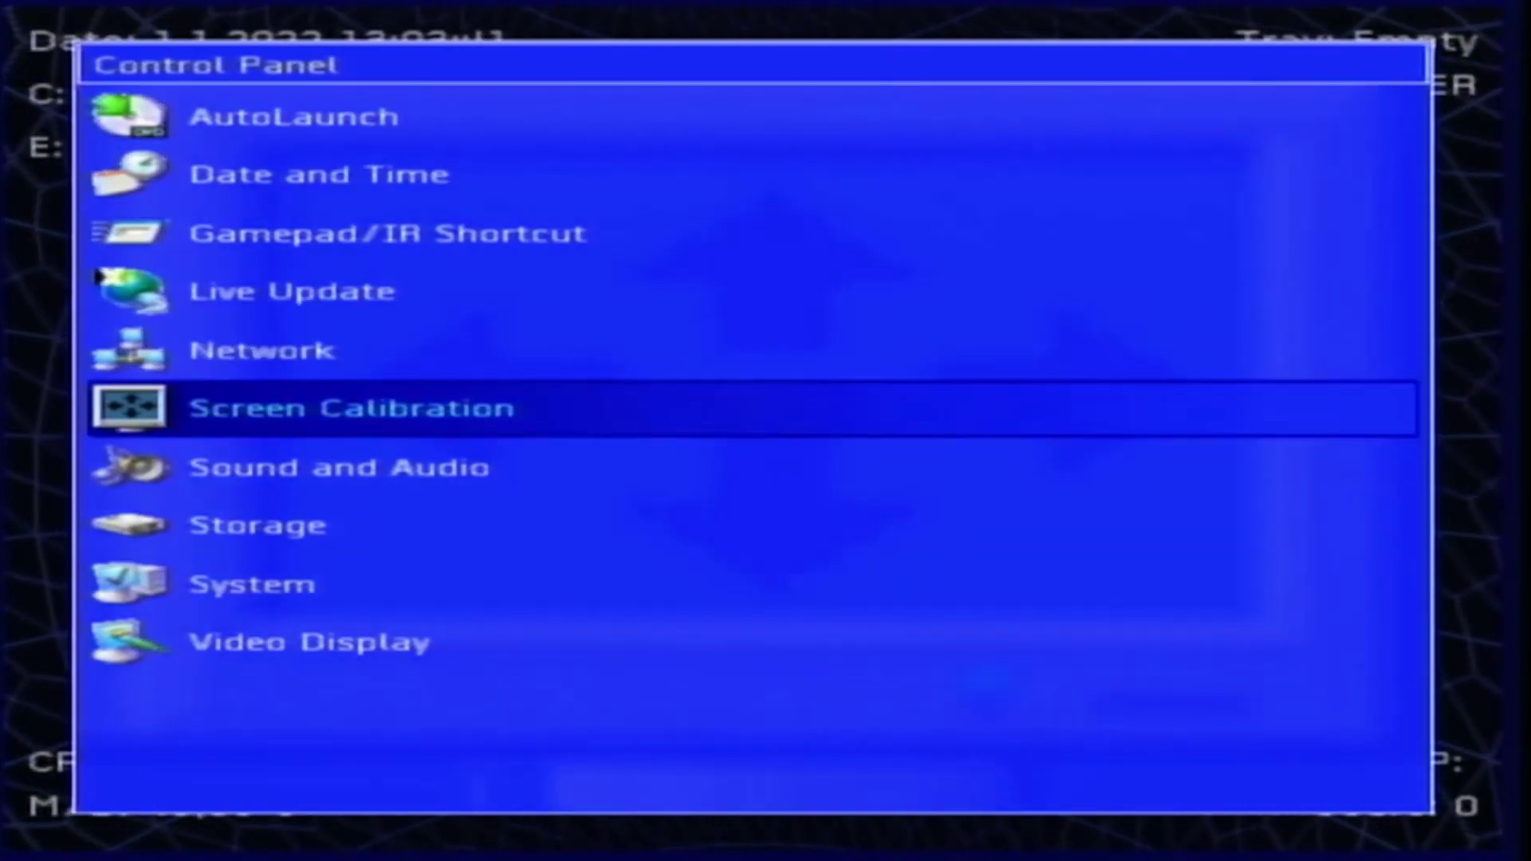
key(Return)
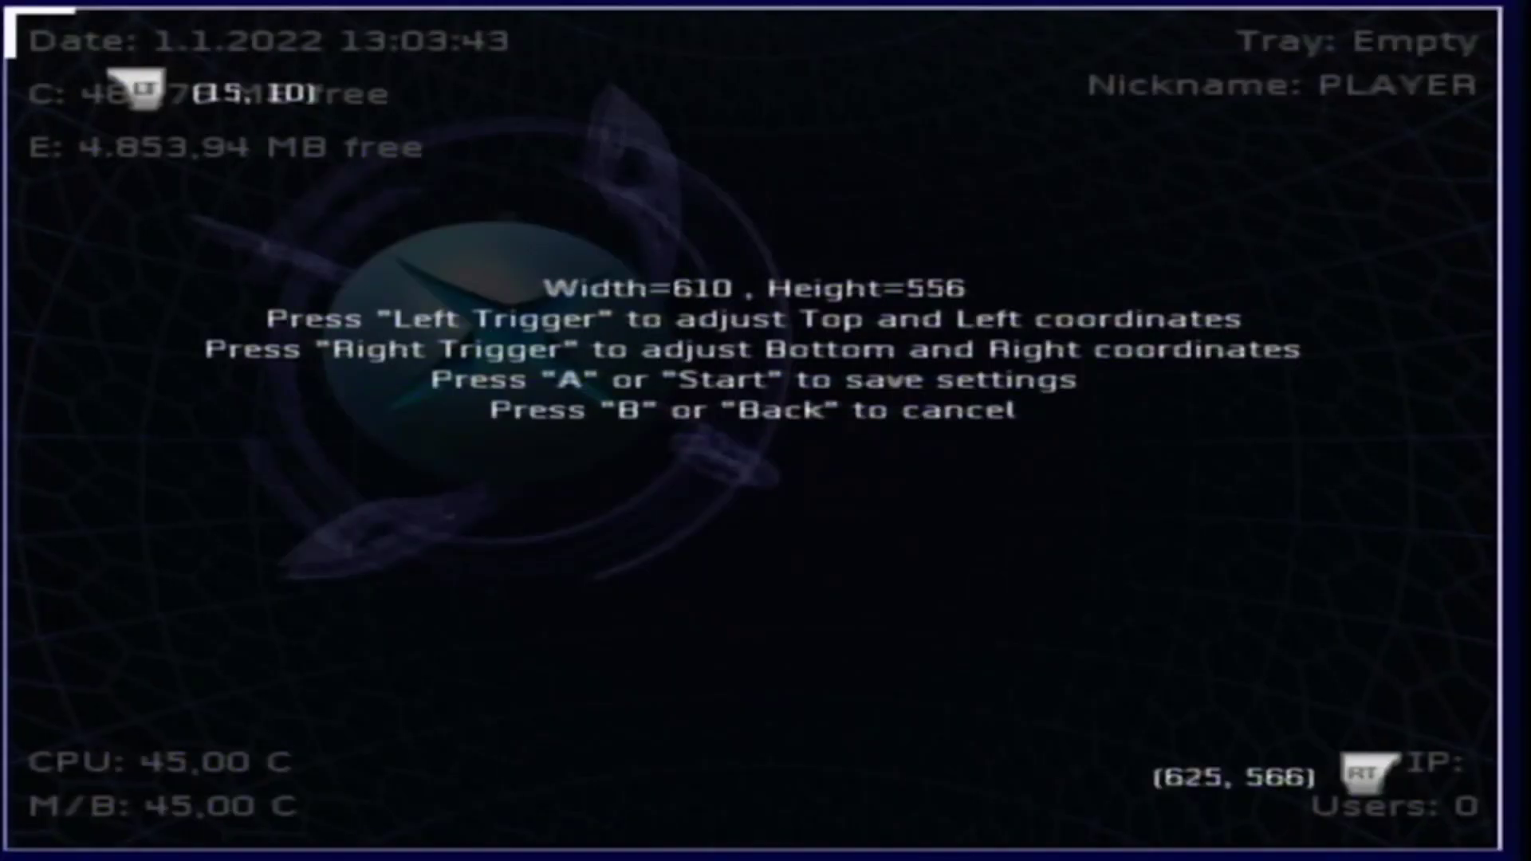
Adjust the top-left corner of the screen area to coordinates (16, 11).
key(Right)
key(Right)
key(Right)
key(Right)
key(Right)
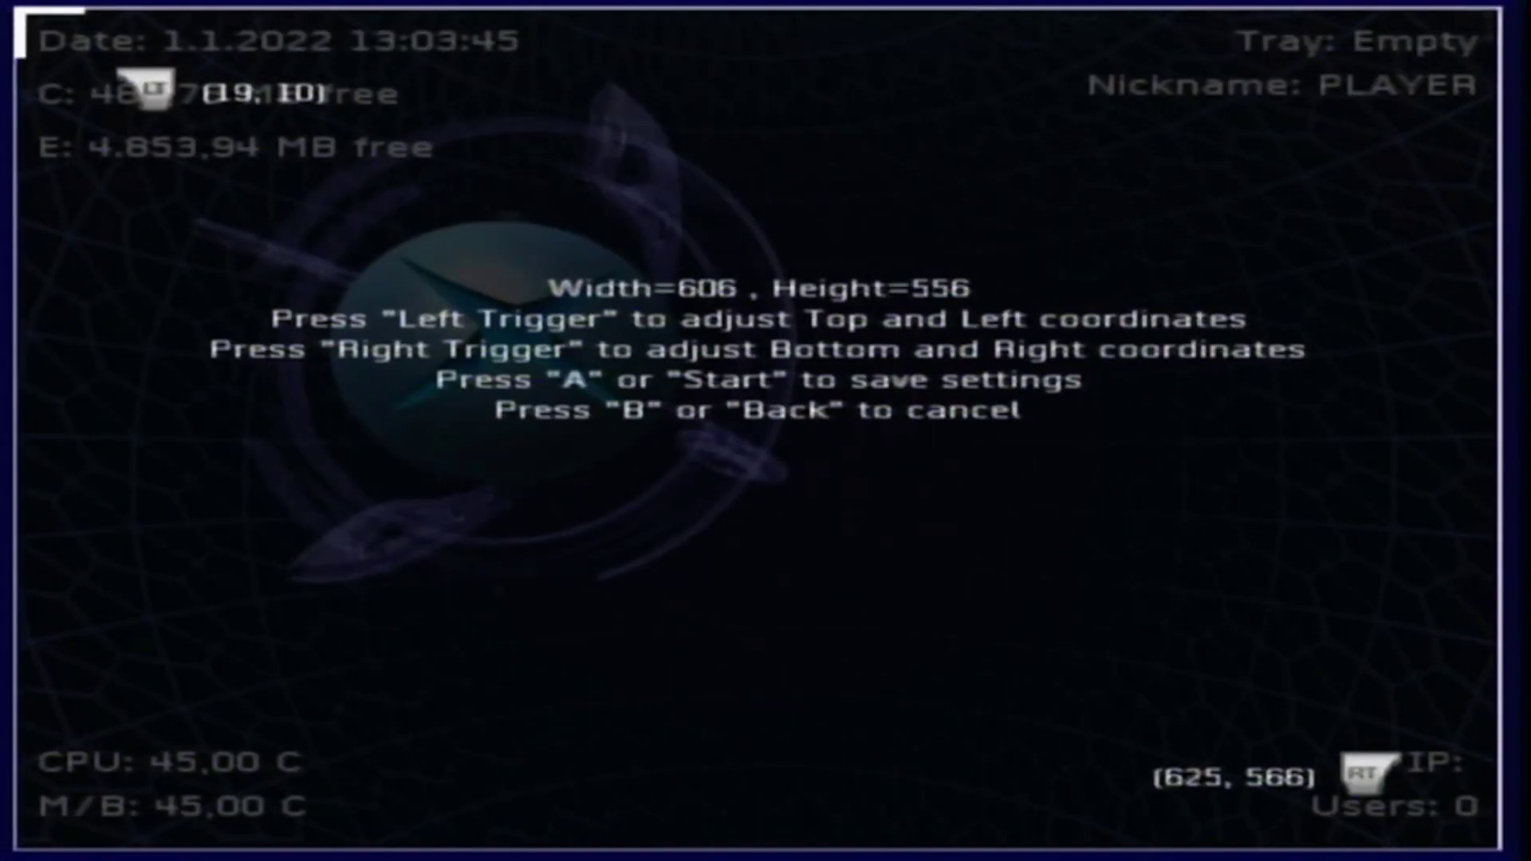
key(Right)
key(Right)
key(Left)
key(Left)
key(Left)
key(Left)
key(Left)
key(Left)
key(Left)
key(Left)
key(Left)
key(Left)
key(Left)
key(Left)
key(Left)
key(Left)
key(Left)
key(Left)
key(Left)
key(Left)
key(Left)
key(Left)
key(Left)
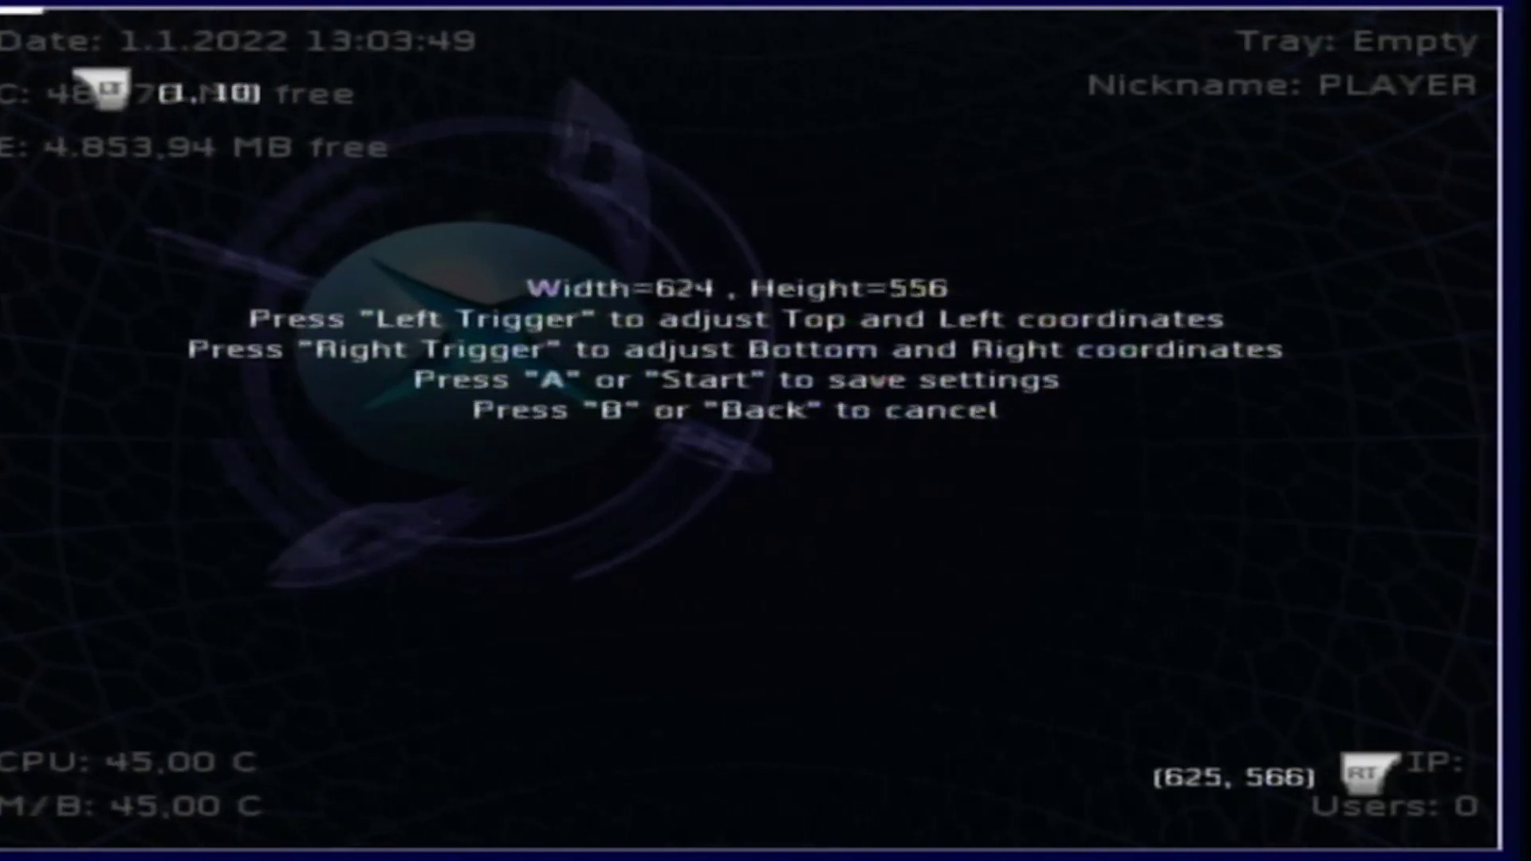
key(Right)
key(Right)
key(Right)
key(Right)
key(Right)
key(Right)
key(Right)
key(Right)
key(Right)
key(Right)
key(Right)
key(Right)
key(Right)
key(Right)
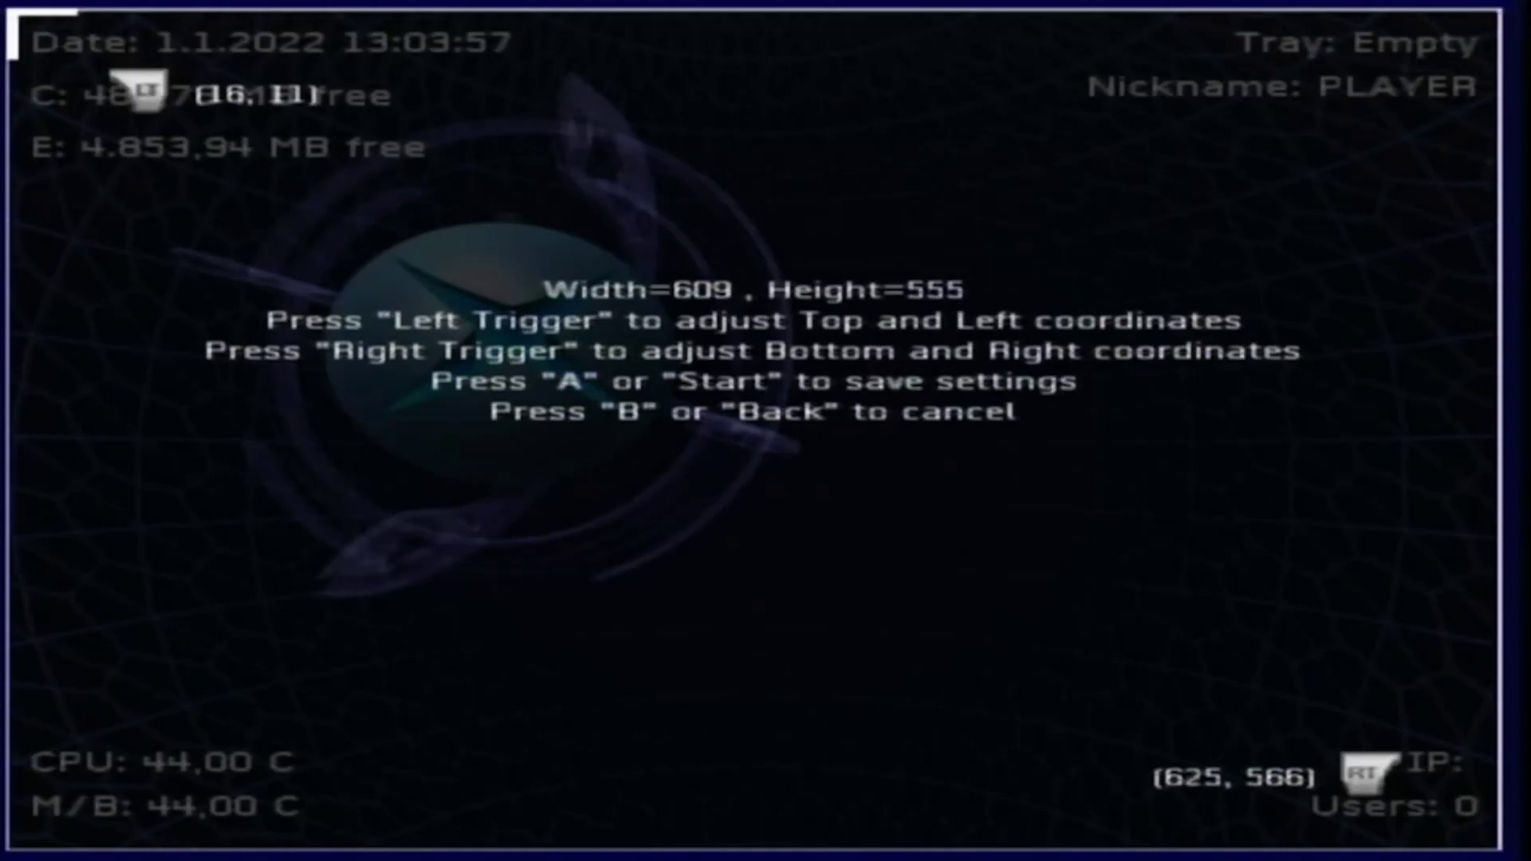
Switch to the bottom-right corner of the screen area and set its horizontal coordinate to 633.
key(o)
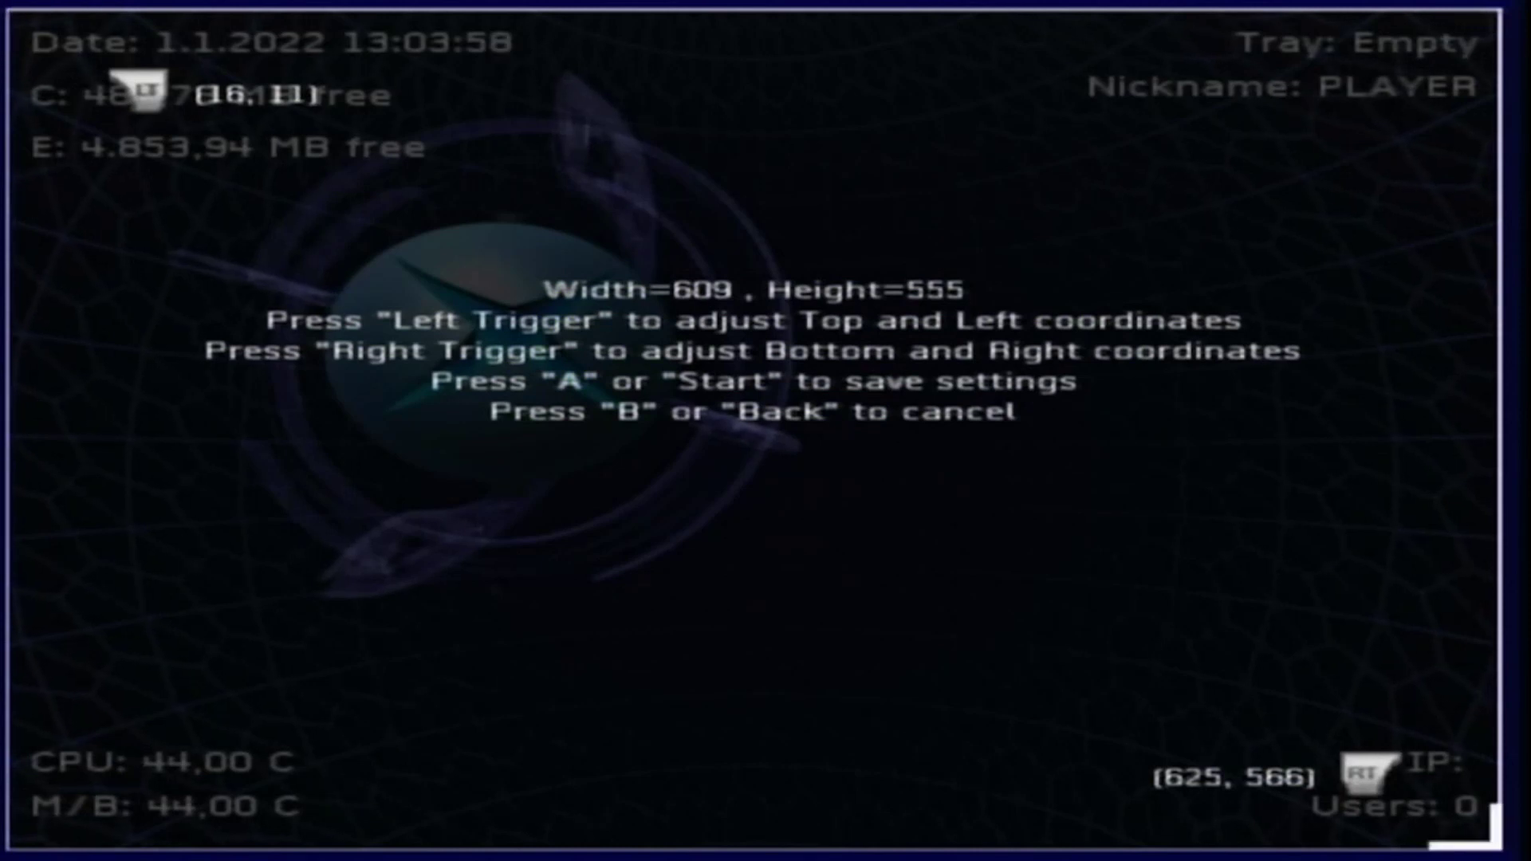
key(Right)
key(Right)
key(Right)
key(Right)
key(Right)
key(Right)
key(Right)
key(Right)
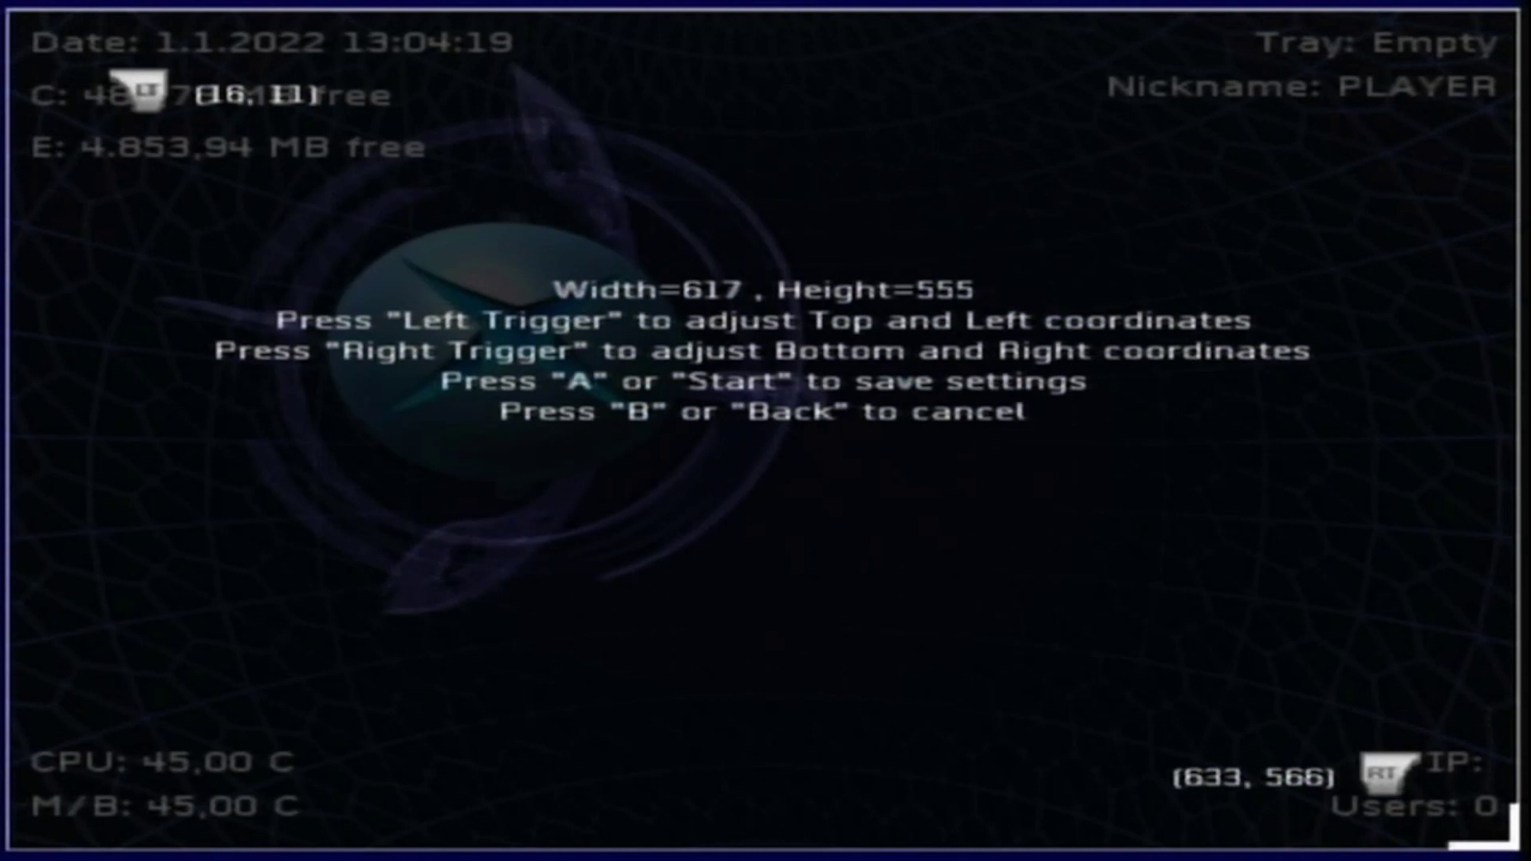
Lower the bottom-right corner to a vertical coordinate of 572 and fine-tune its horizontal position.
key(Down)
key(Down)
key(Down)
key(Down)
key(Down)
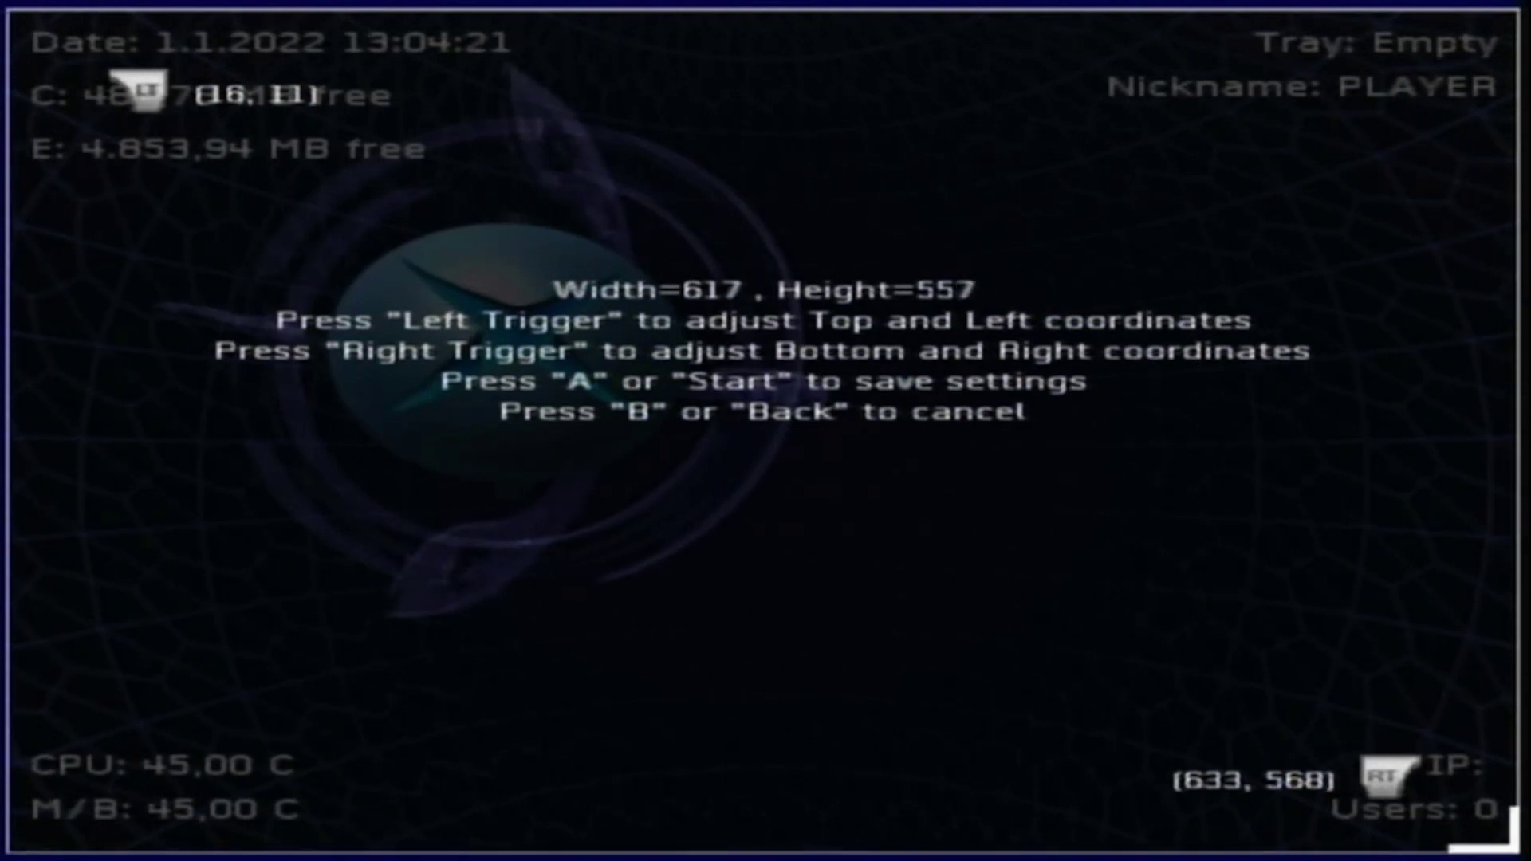
key(Down)
key(Right)
key(Right)
key(Left)
key(Left)
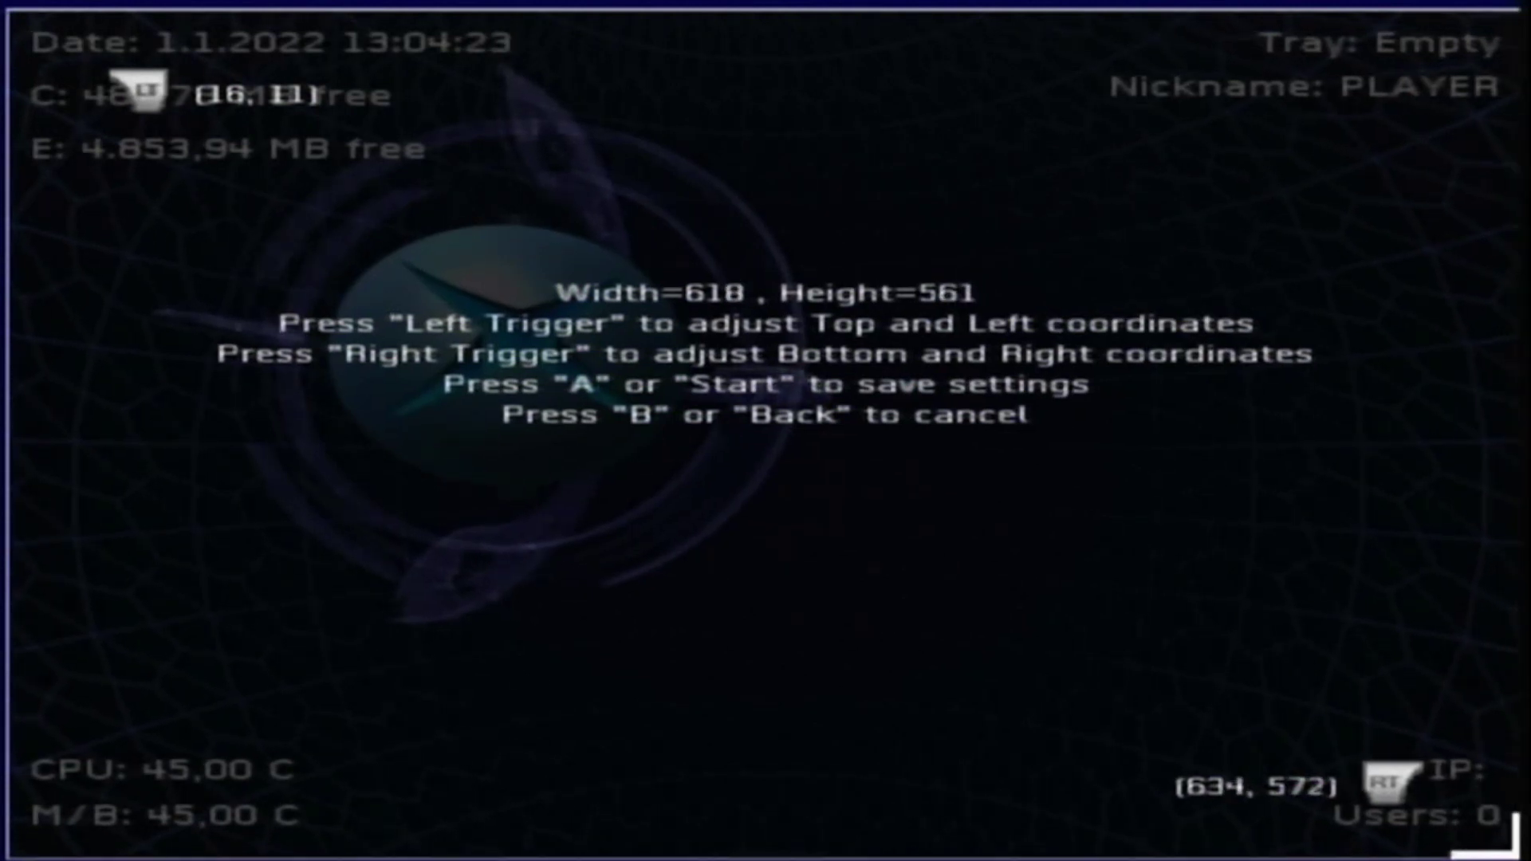
Raise the top-left corner of the screen area to coordinates (16, 7).
key(Up)
key(Up)
key(Up)
key(Up)
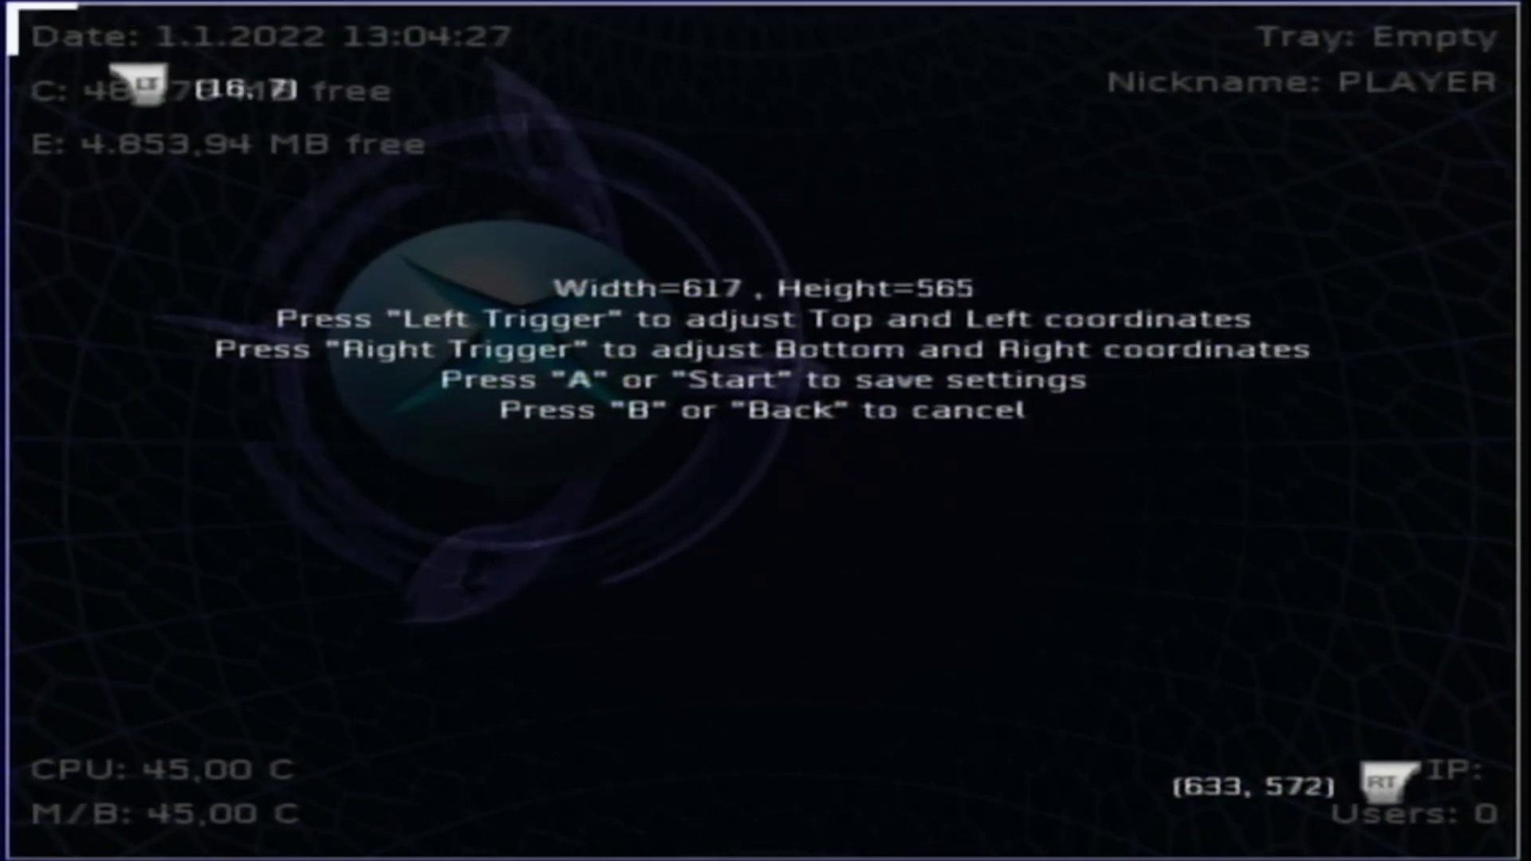
Set the top-left corner of the screen area to coordinates (15, 6), save the calibration, and return to the main menu.
key(Left)
key(Up)
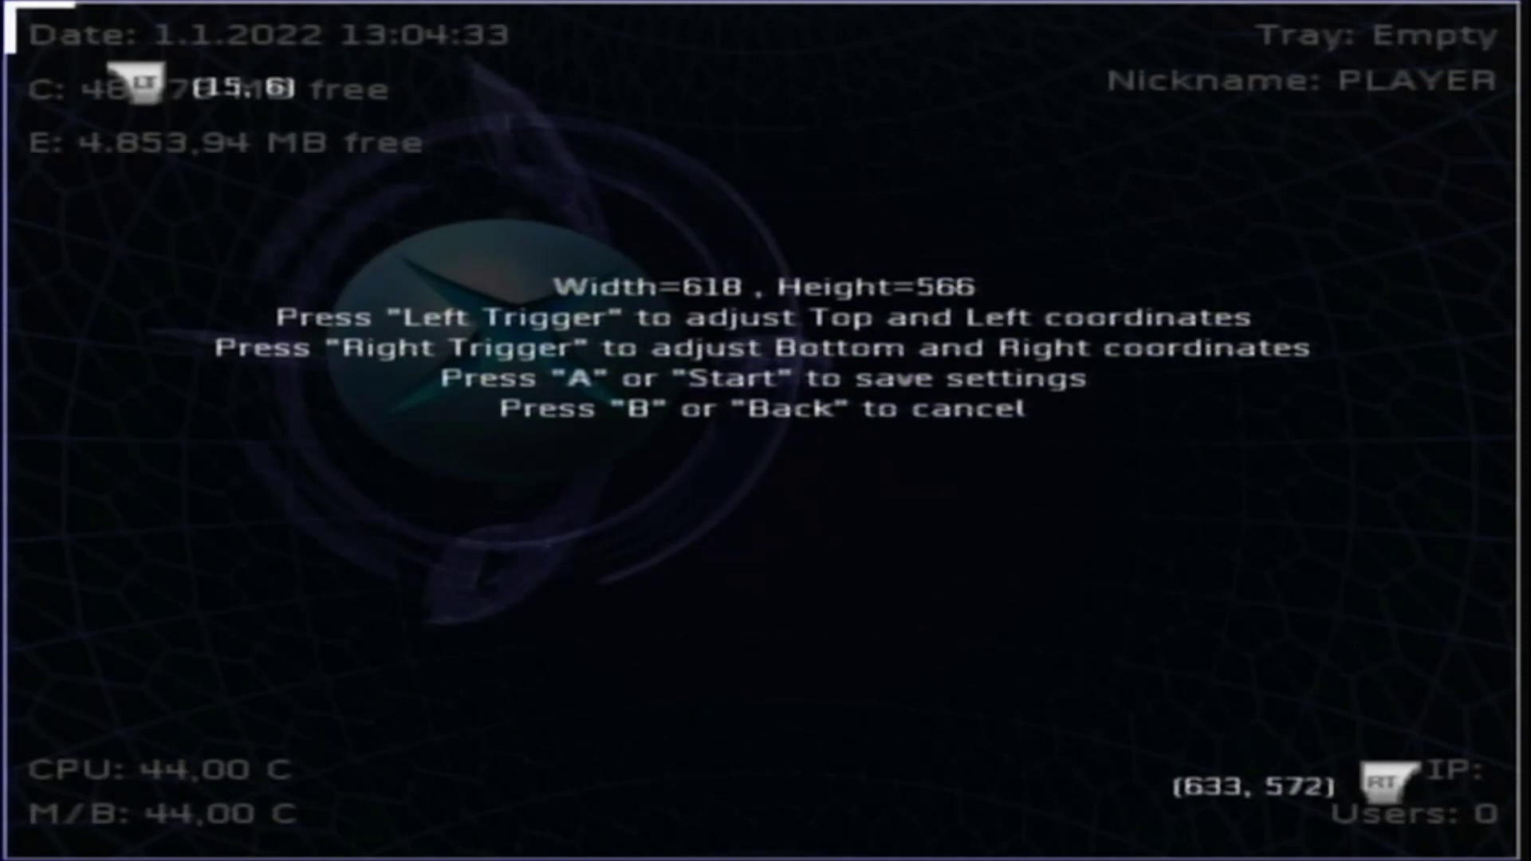
key(Return)
key(Escape)
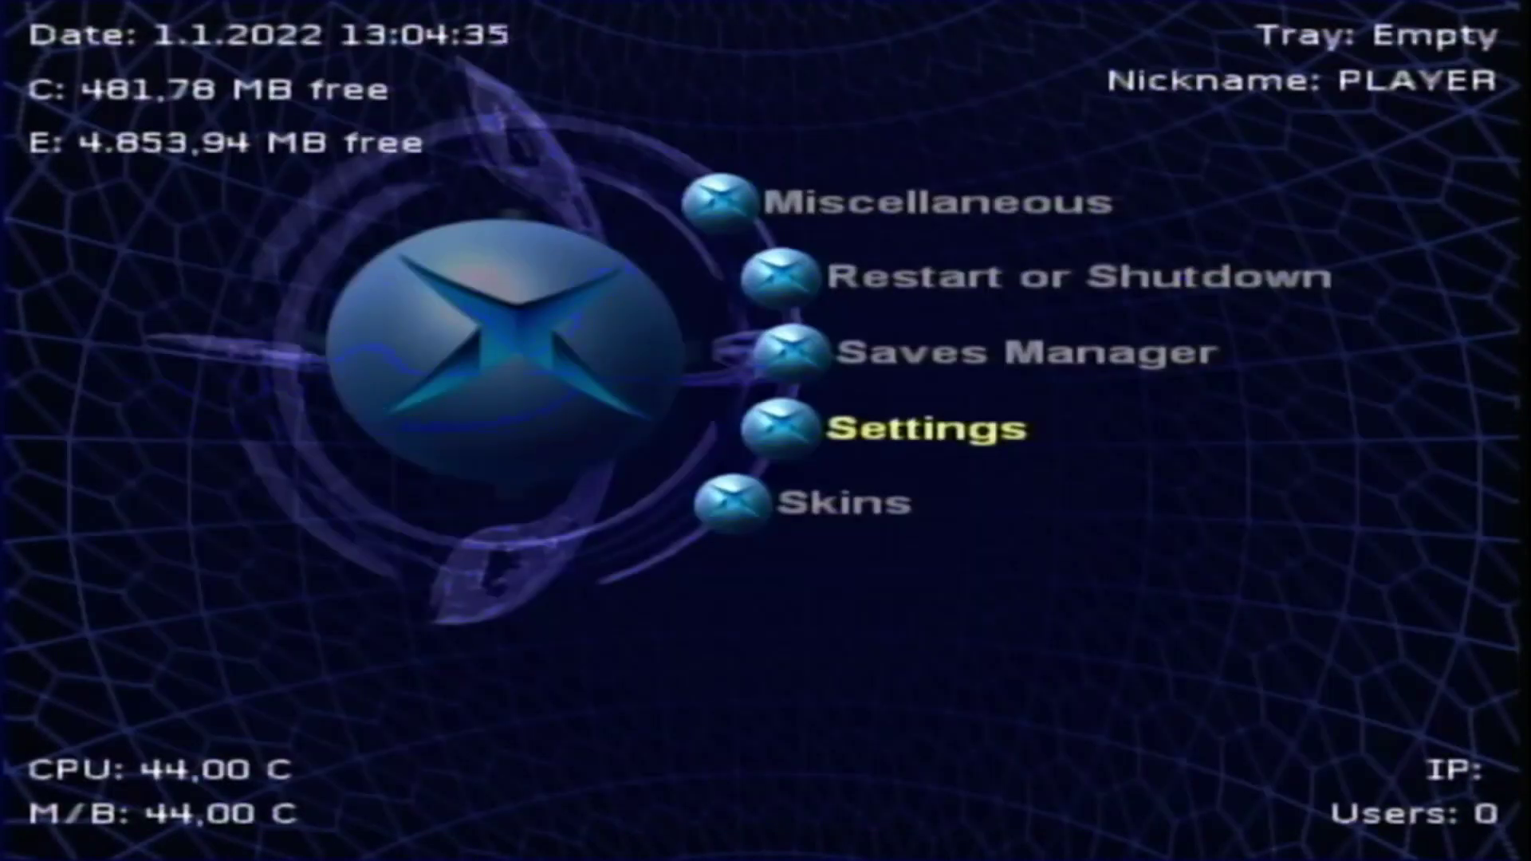
key(Escape)
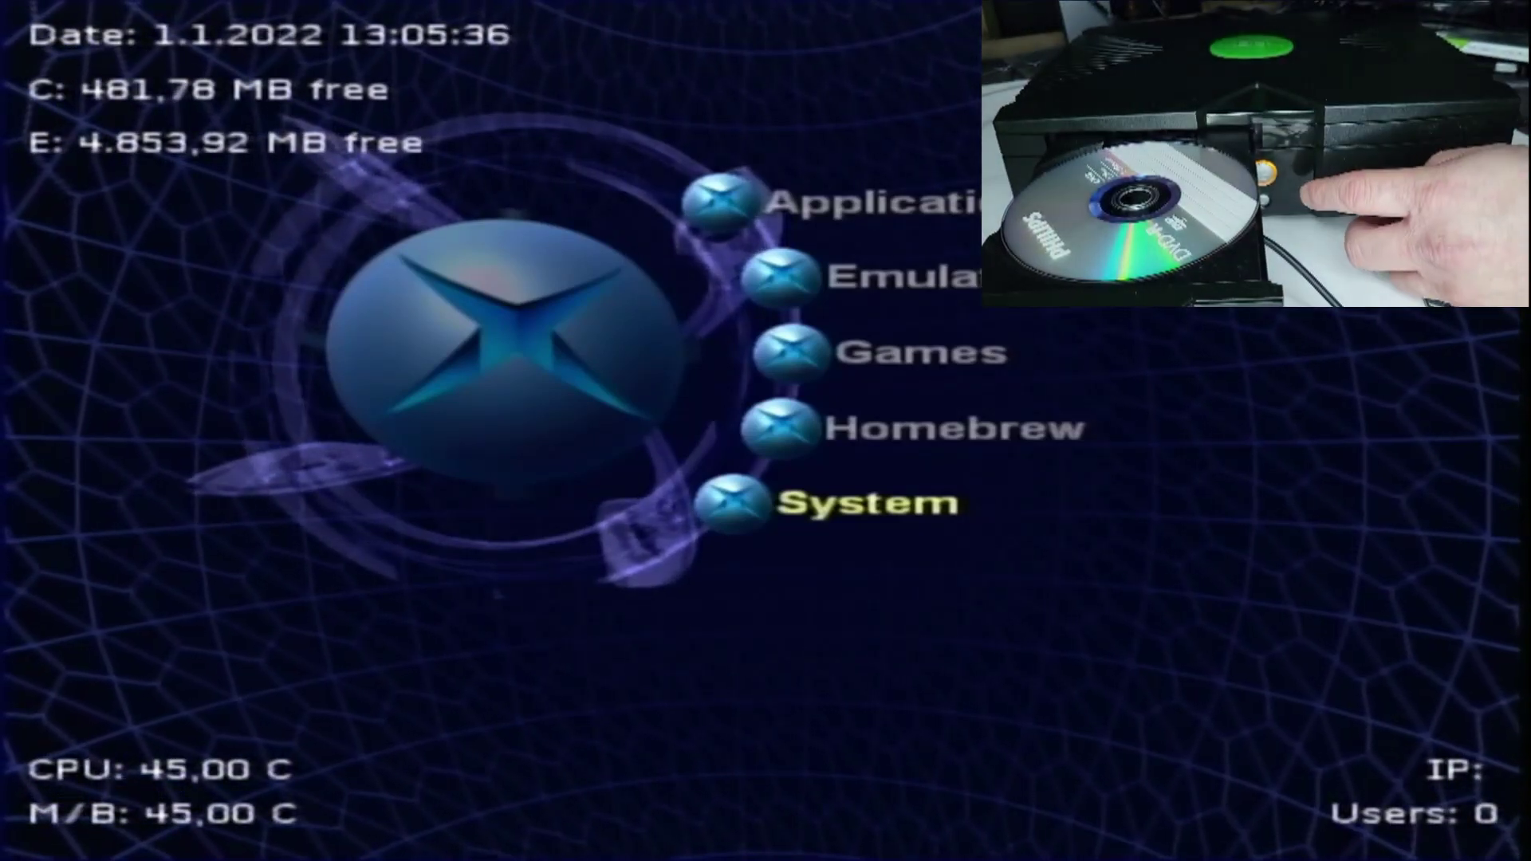
Launch the Xbox Softmodding Tool Extras Disc and open its list of installable dashboards.
key(Up)
key(Up)
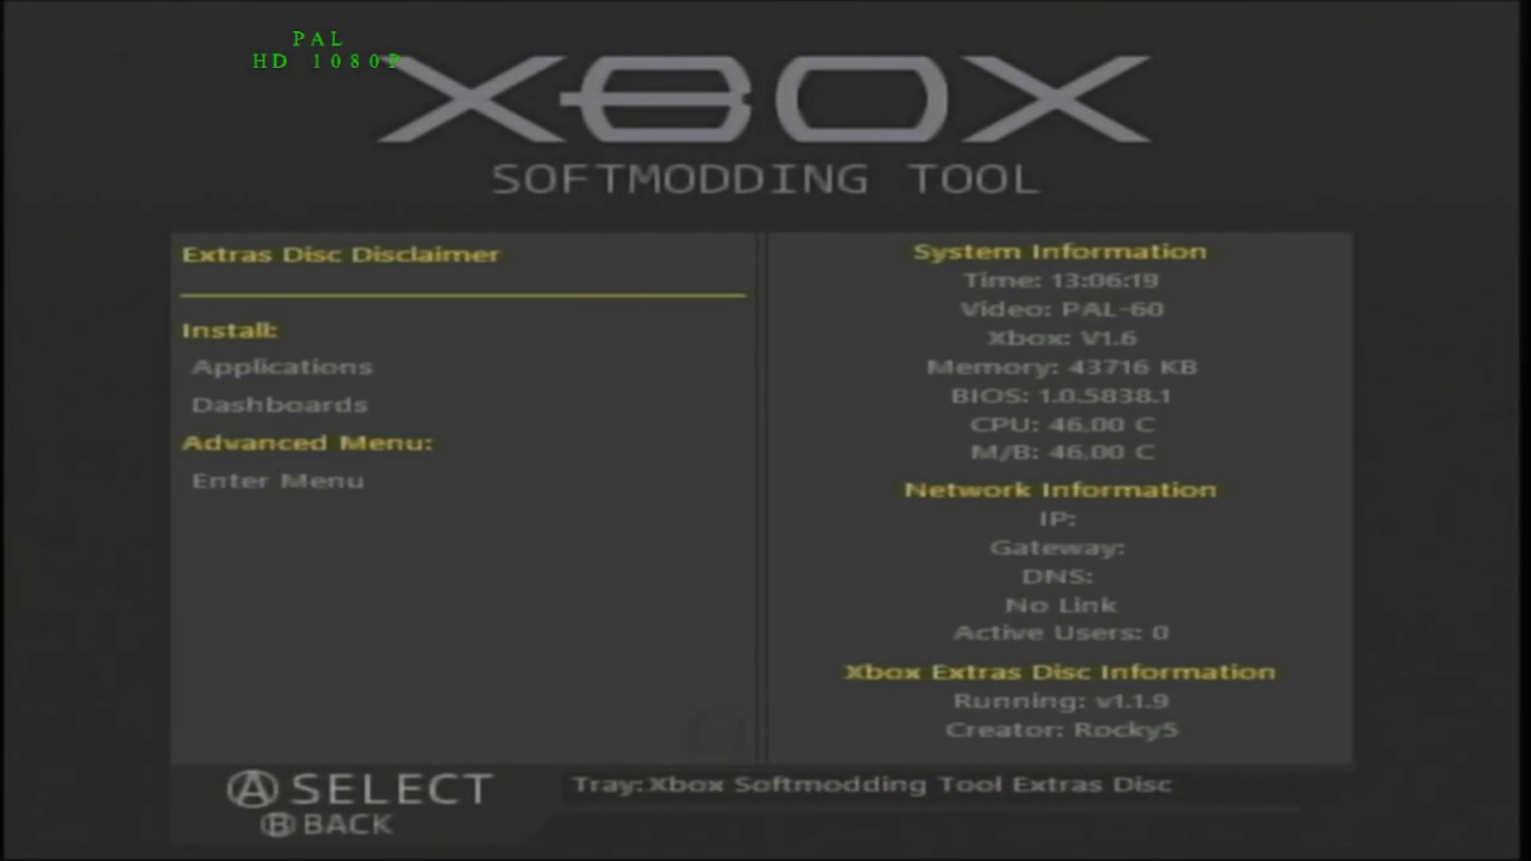
key(Down)
key(Down)
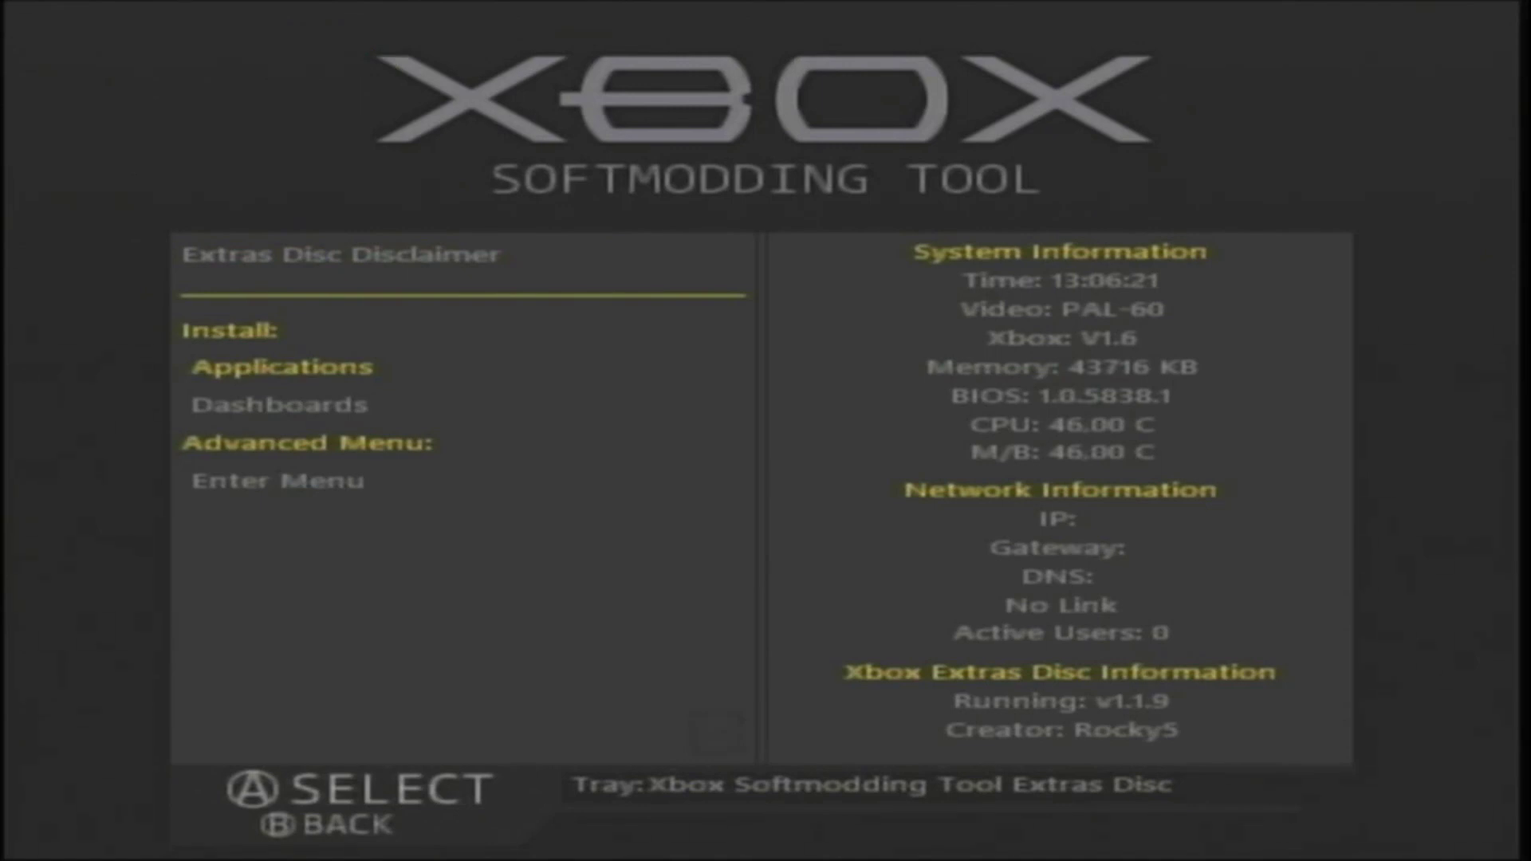
key(Return)
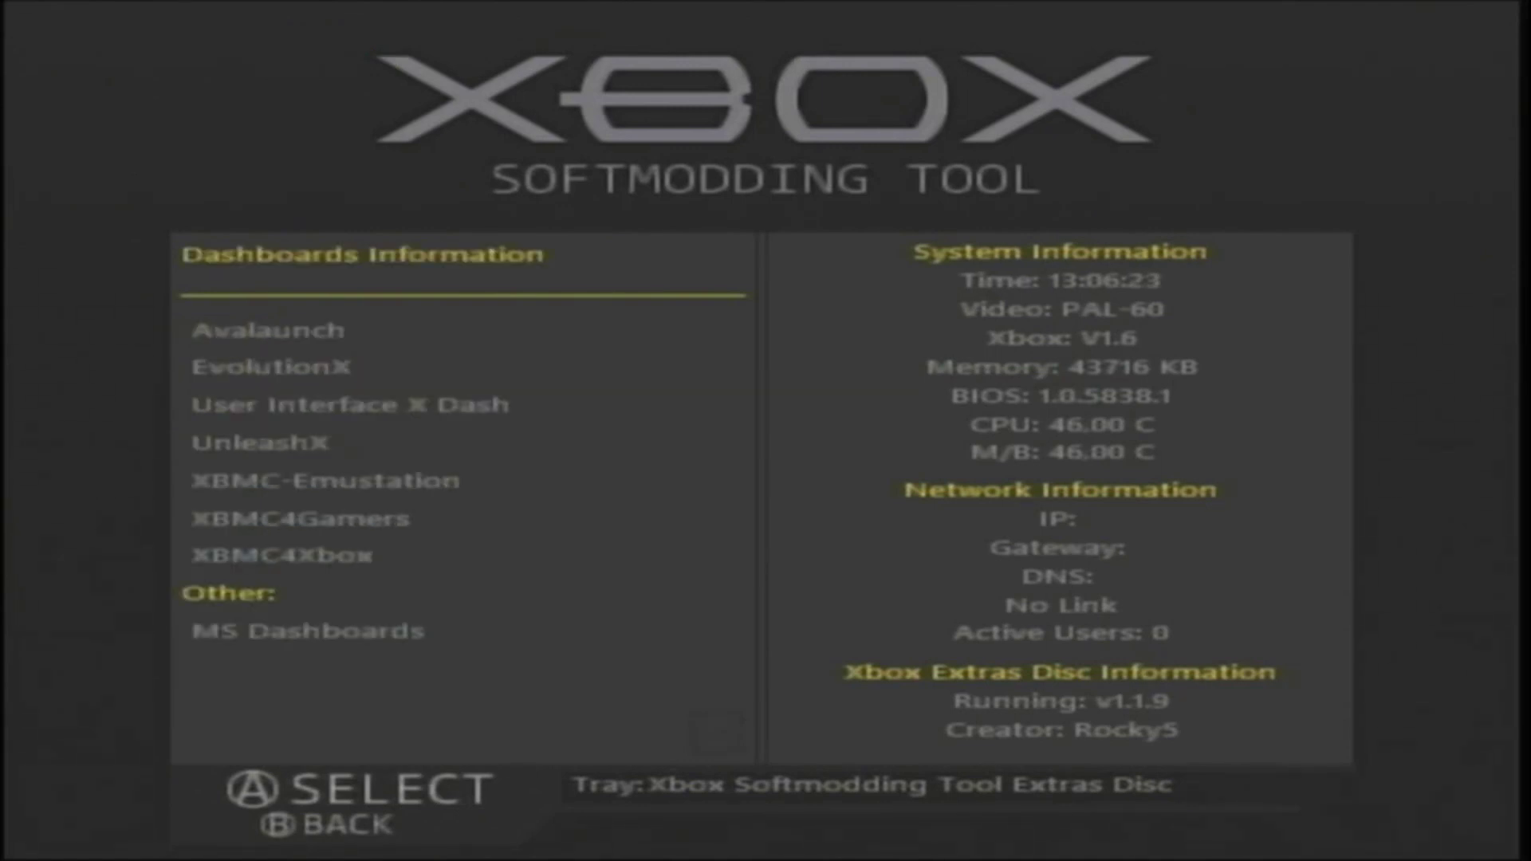
Open the MS Dashboards entry under Other in the list of dashboards.
key(Down)
key(Down)
key(Down)
key(Down)
key(Down)
key(Down)
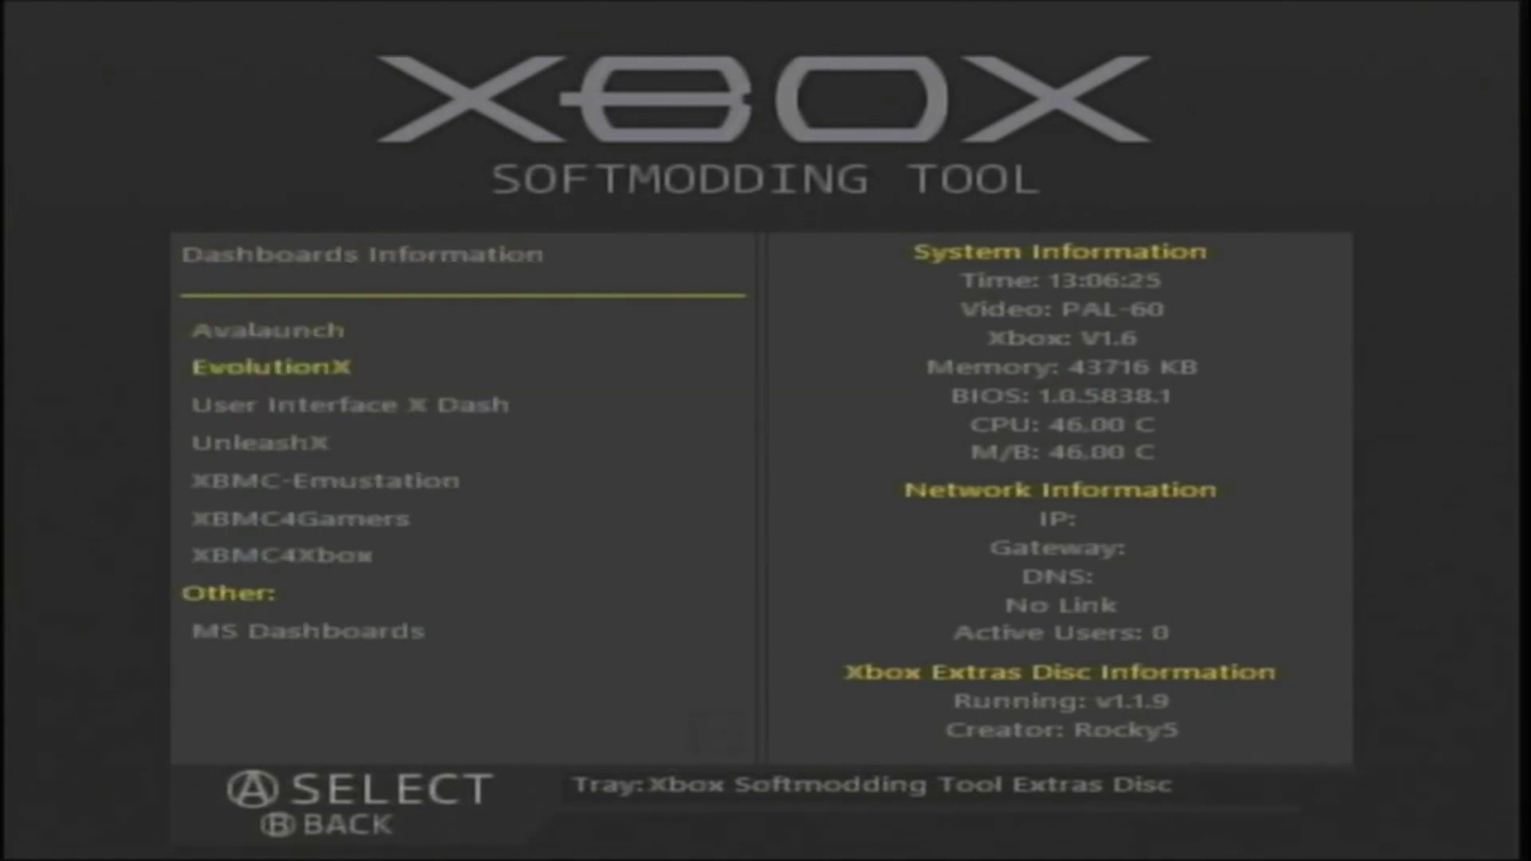
key(Down)
key(Down)
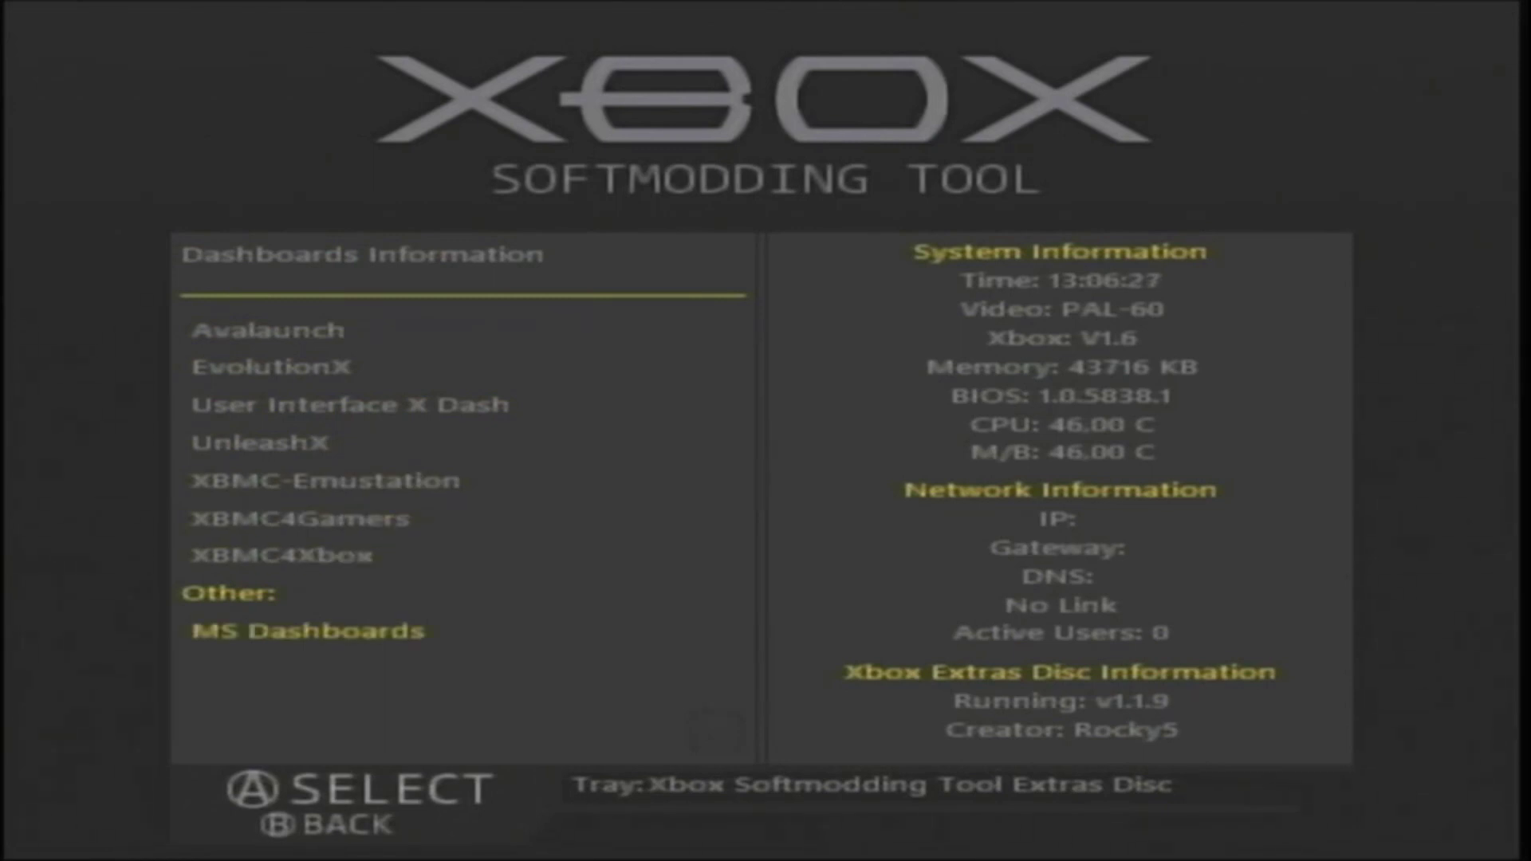
key(Return)
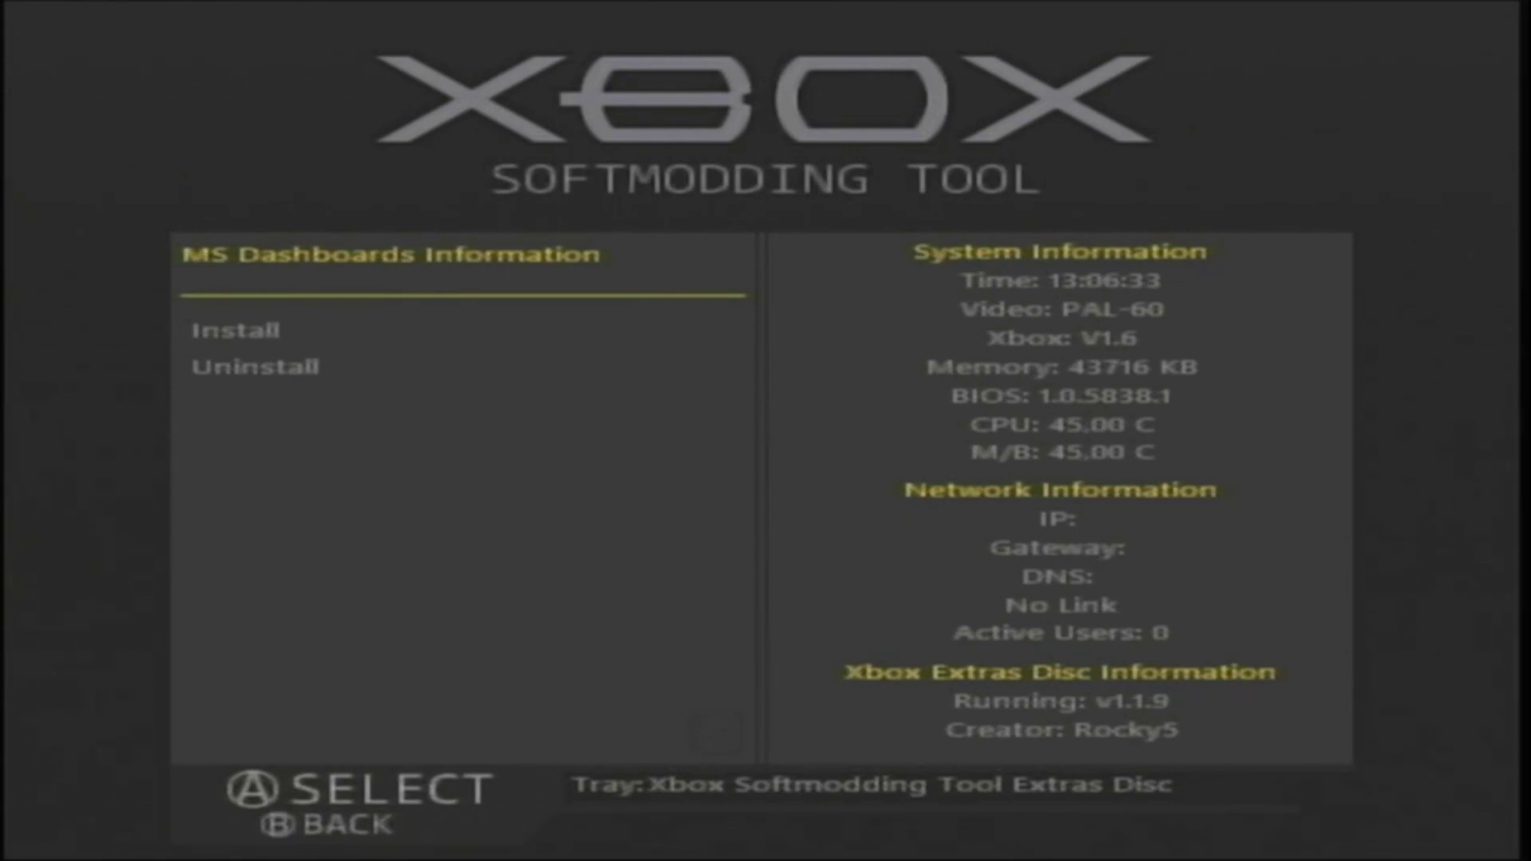
Install the MS Dashboard with its optional audio, accepting the C drive clean-up, and return to the dashboard list.
key(Down)
key(Return)
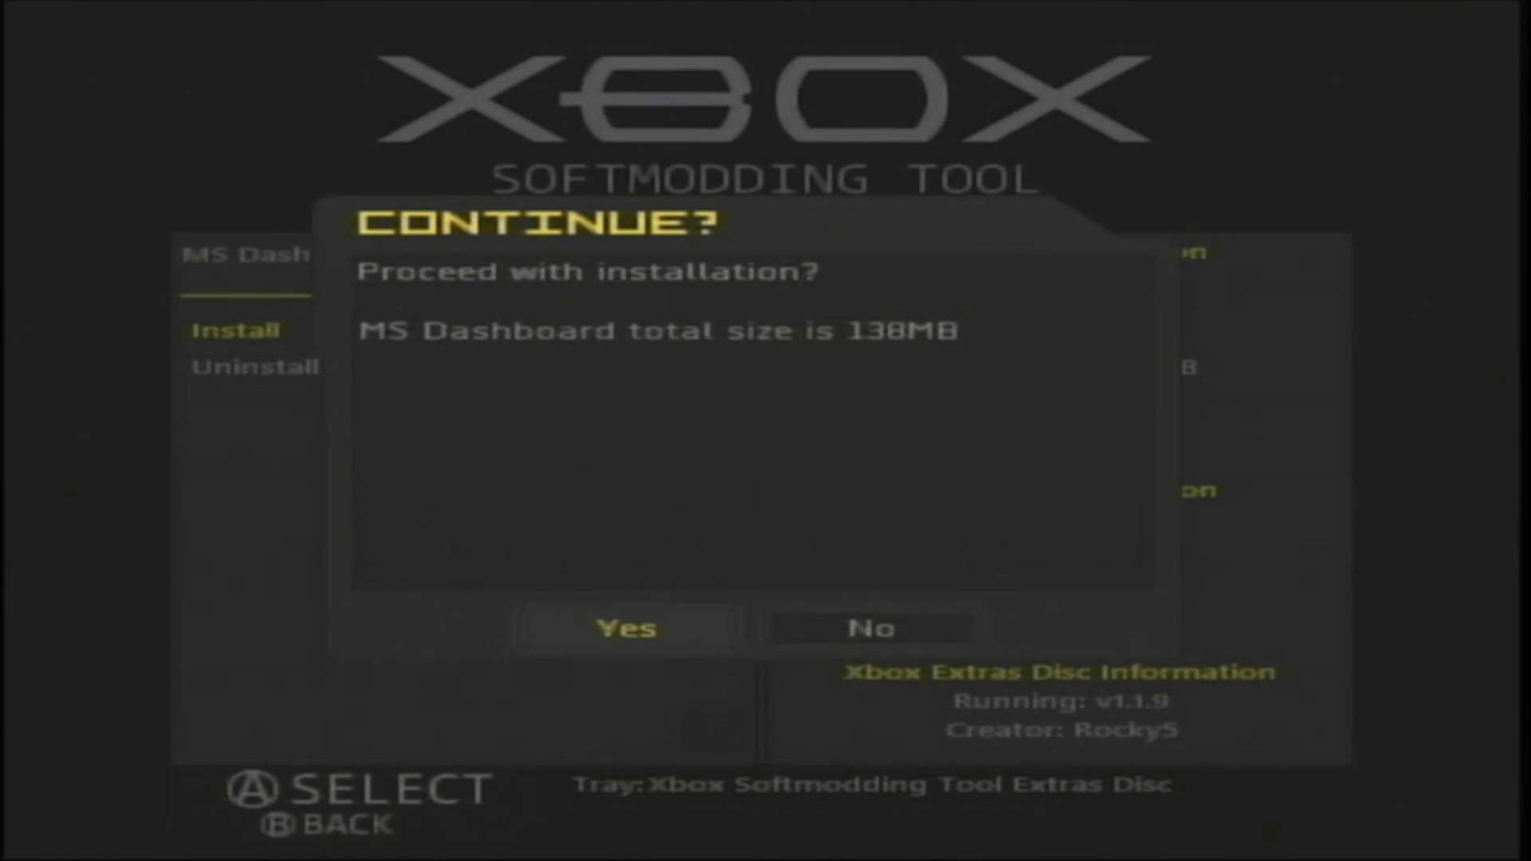
key(Return)
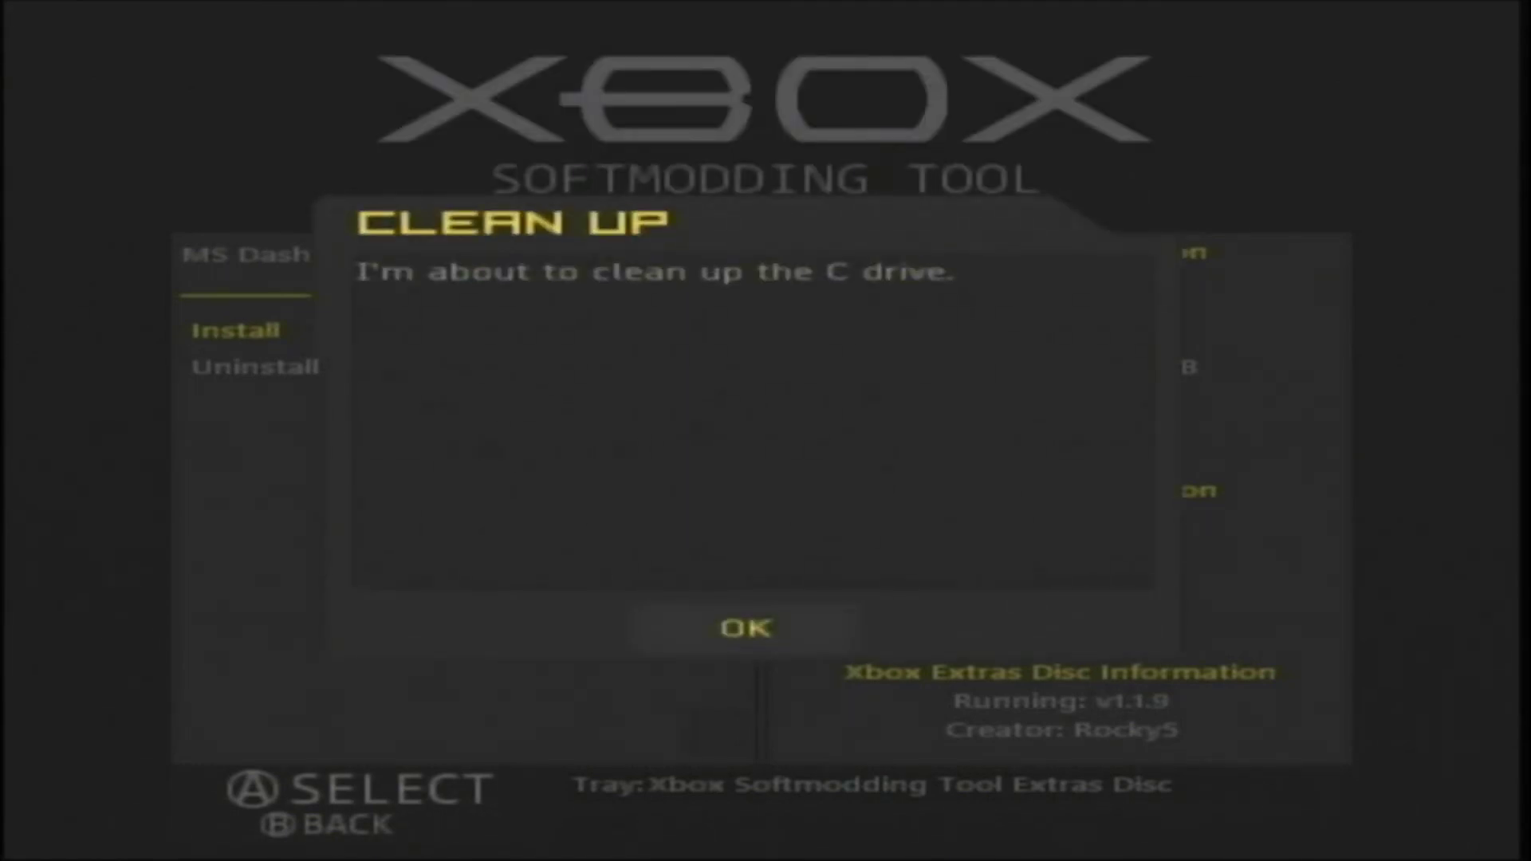
key(Return)
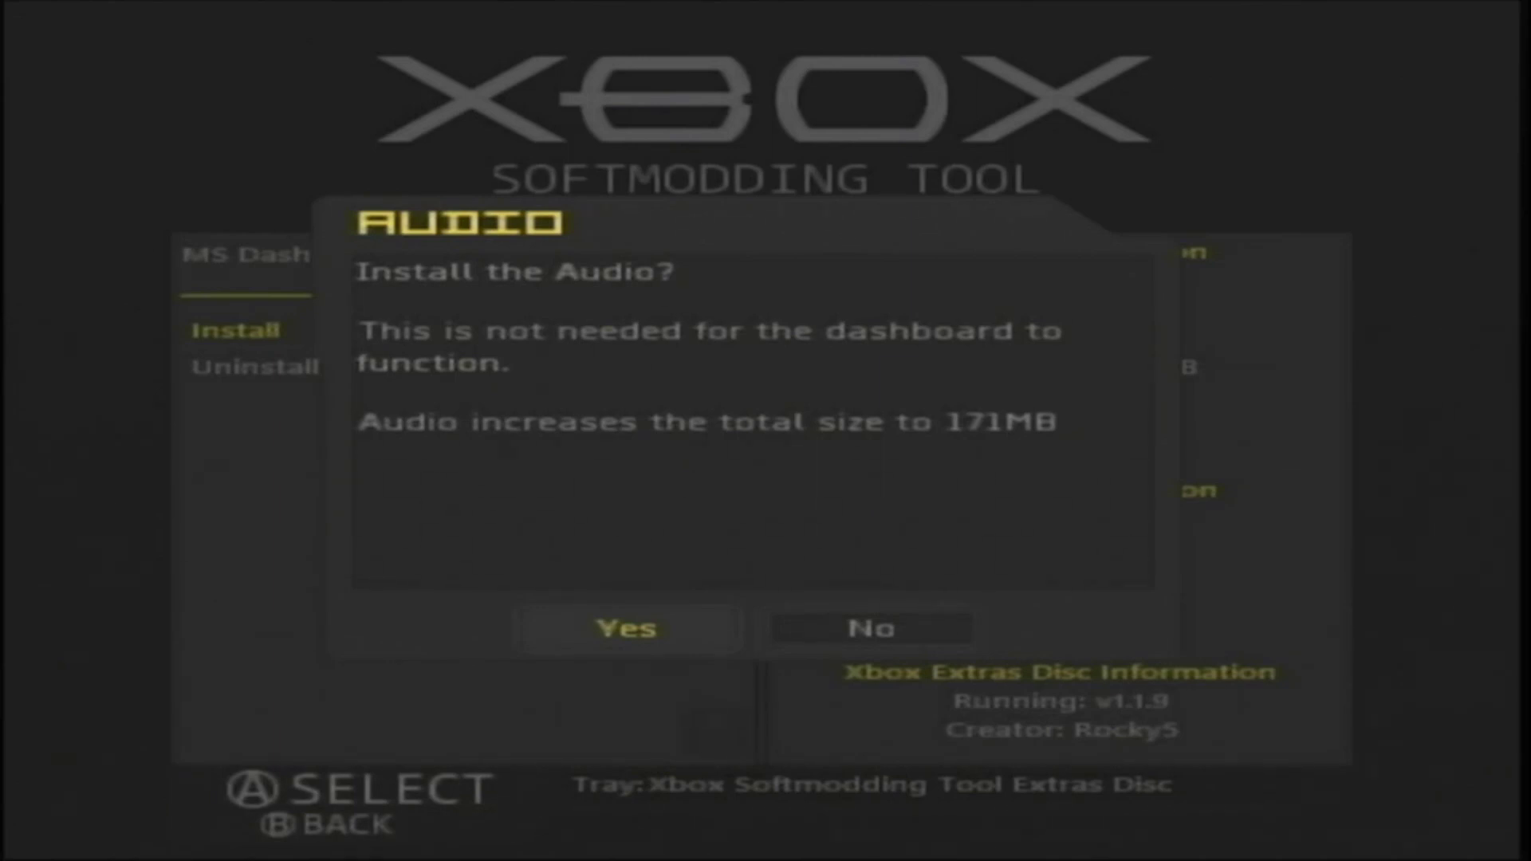
key(Right)
key(Left)
key(Return)
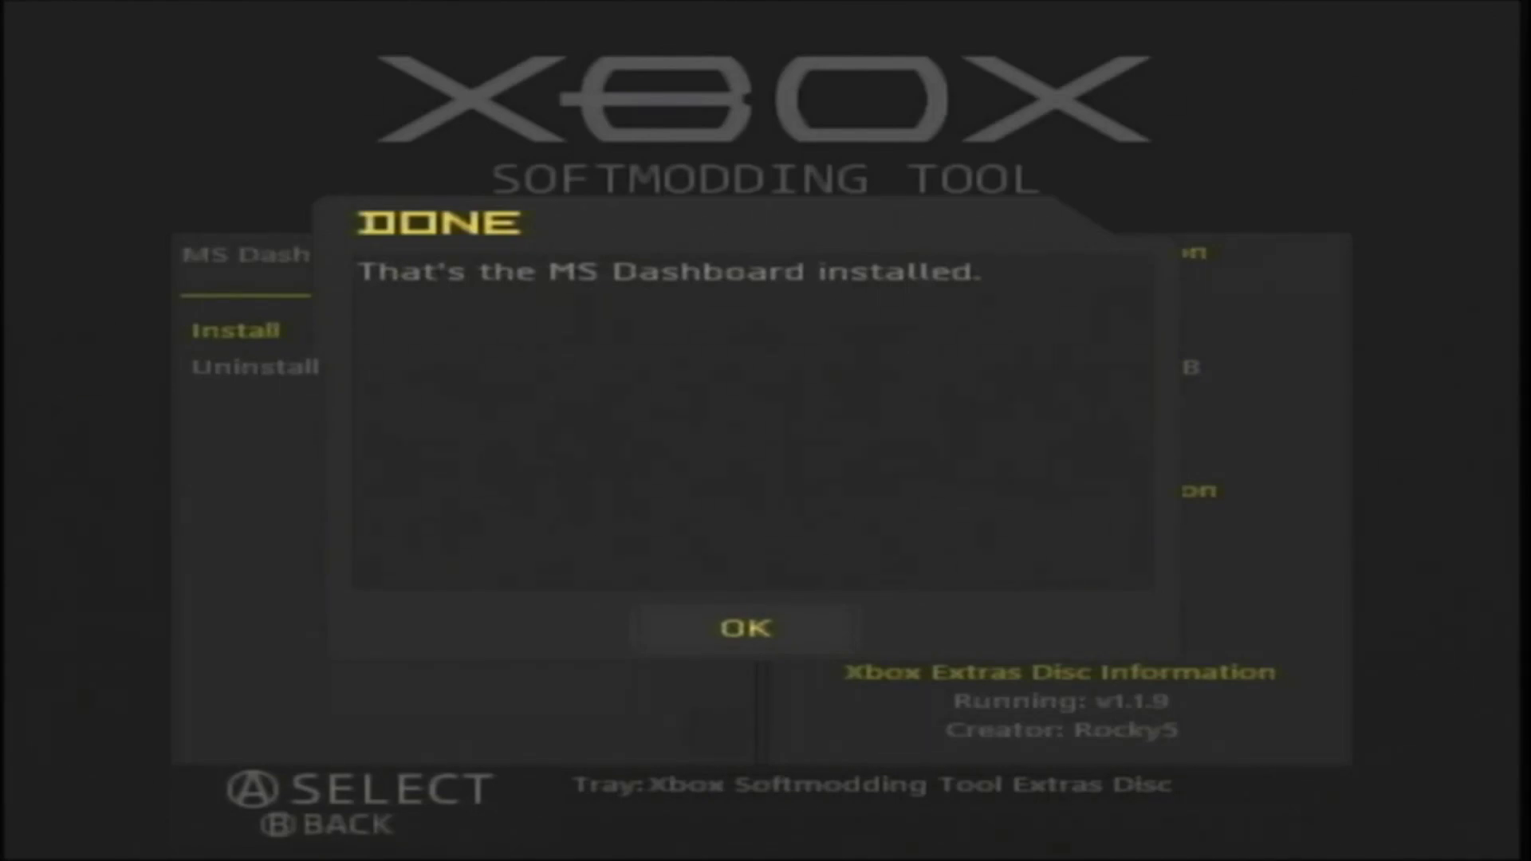
key(Return)
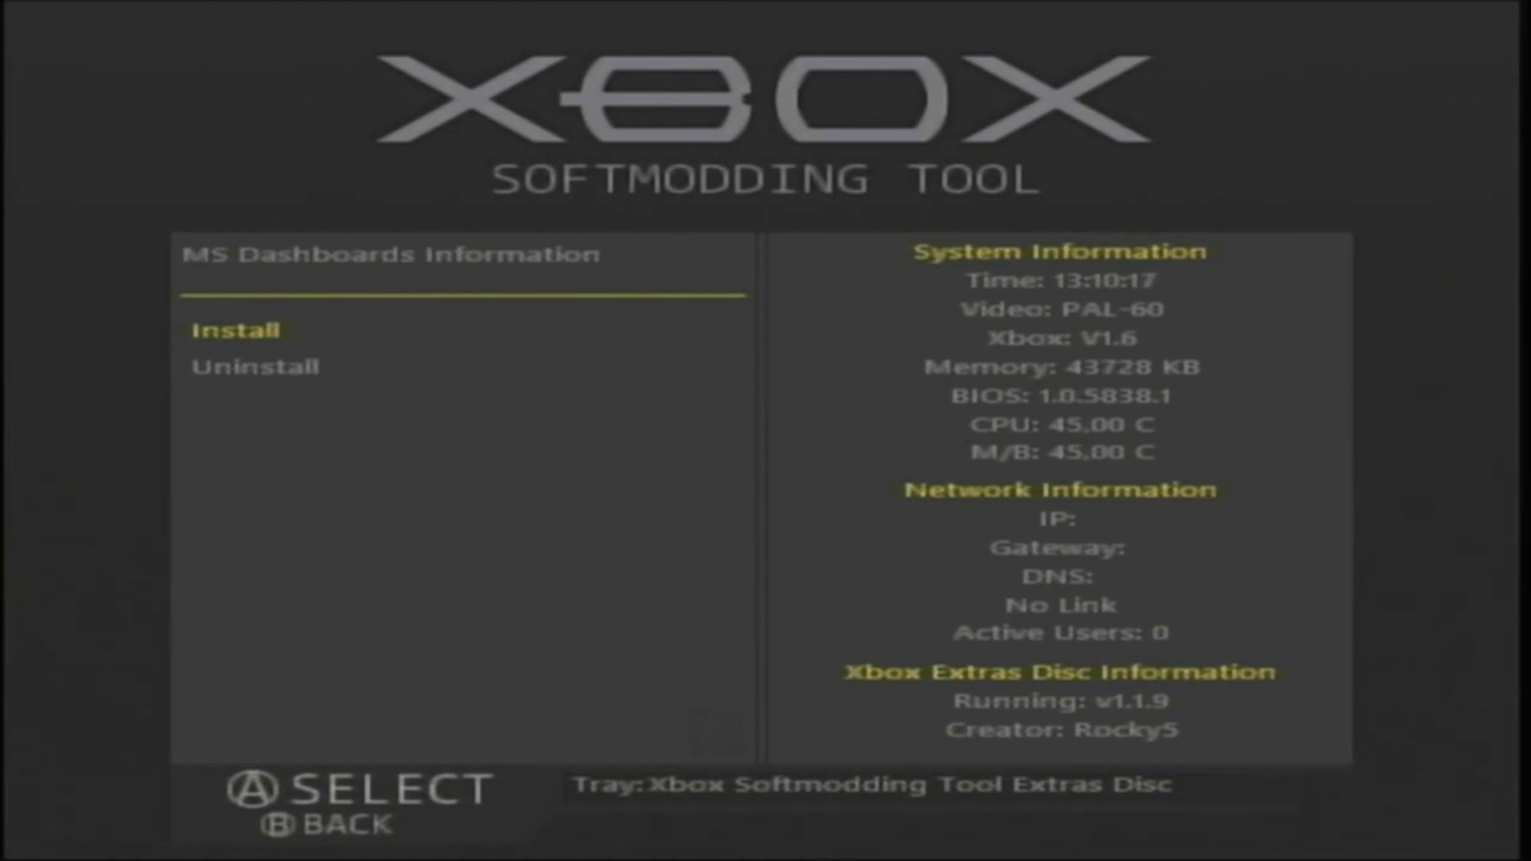
key(Escape)
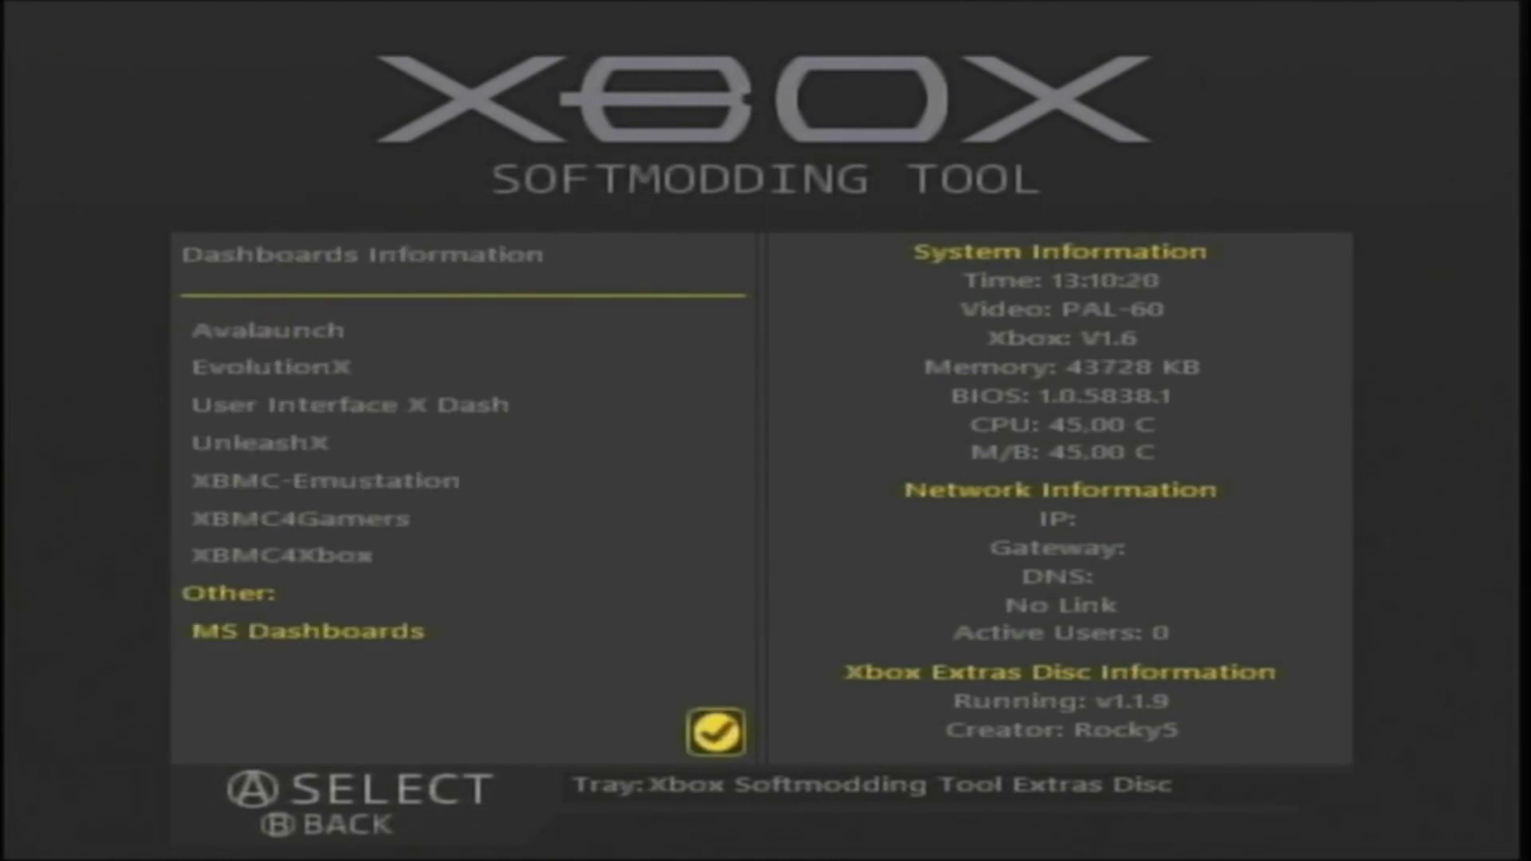
Look through the dashboards offered on the Extras Disc, from Avalaunch to MS Dashboards.
key(Up)
key(Up)
key(Up)
key(Up)
key(Up)
key(Up)
key(Up)
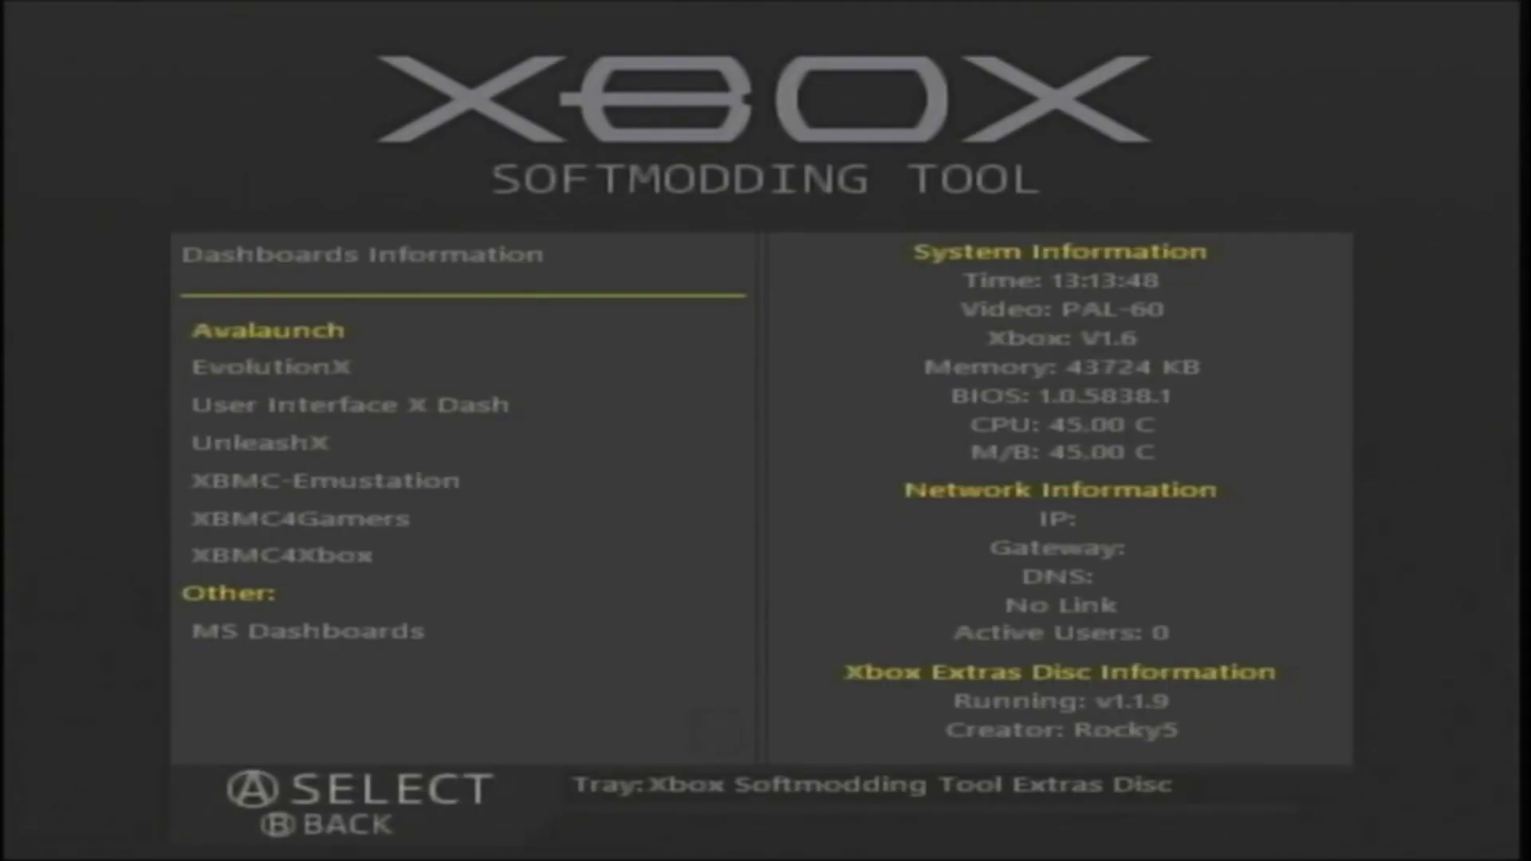
key(Down)
key(Down)
key(Down)
key(Down)
key(Down)
key(Down)
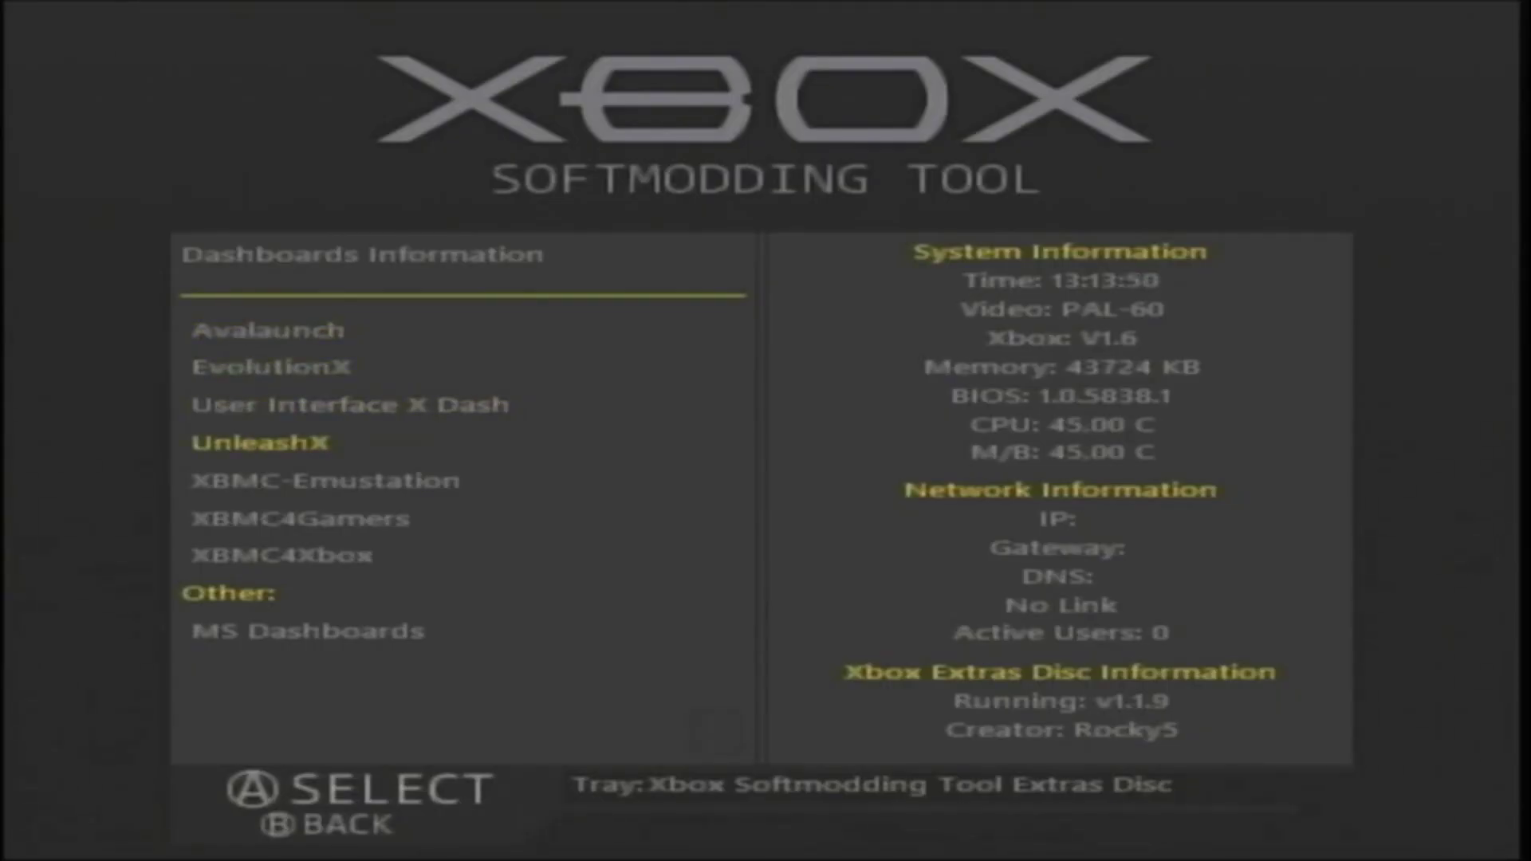
key(Down)
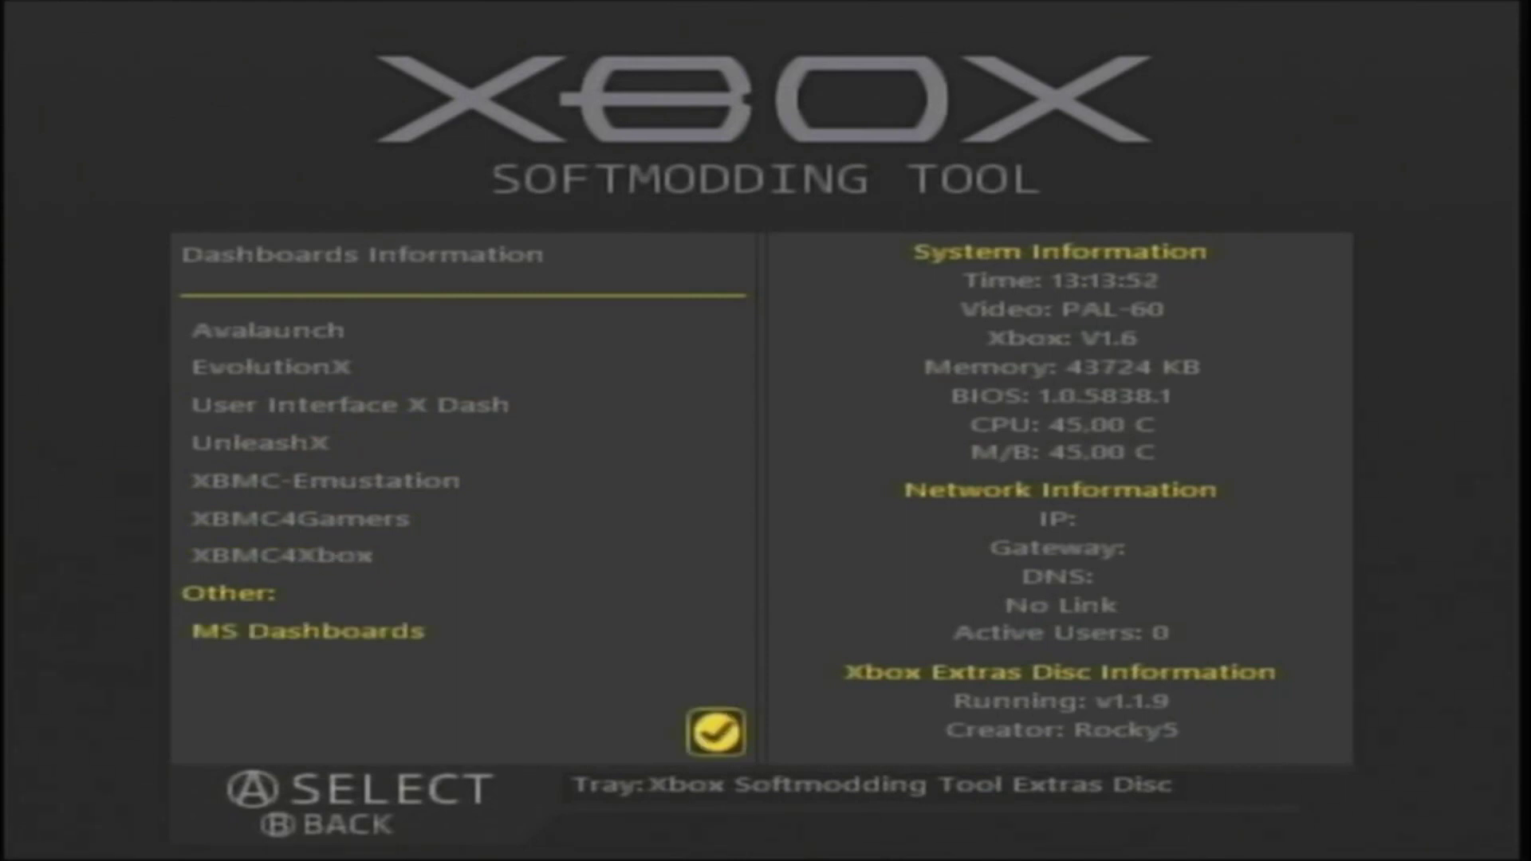
key(Up)
key(Up)
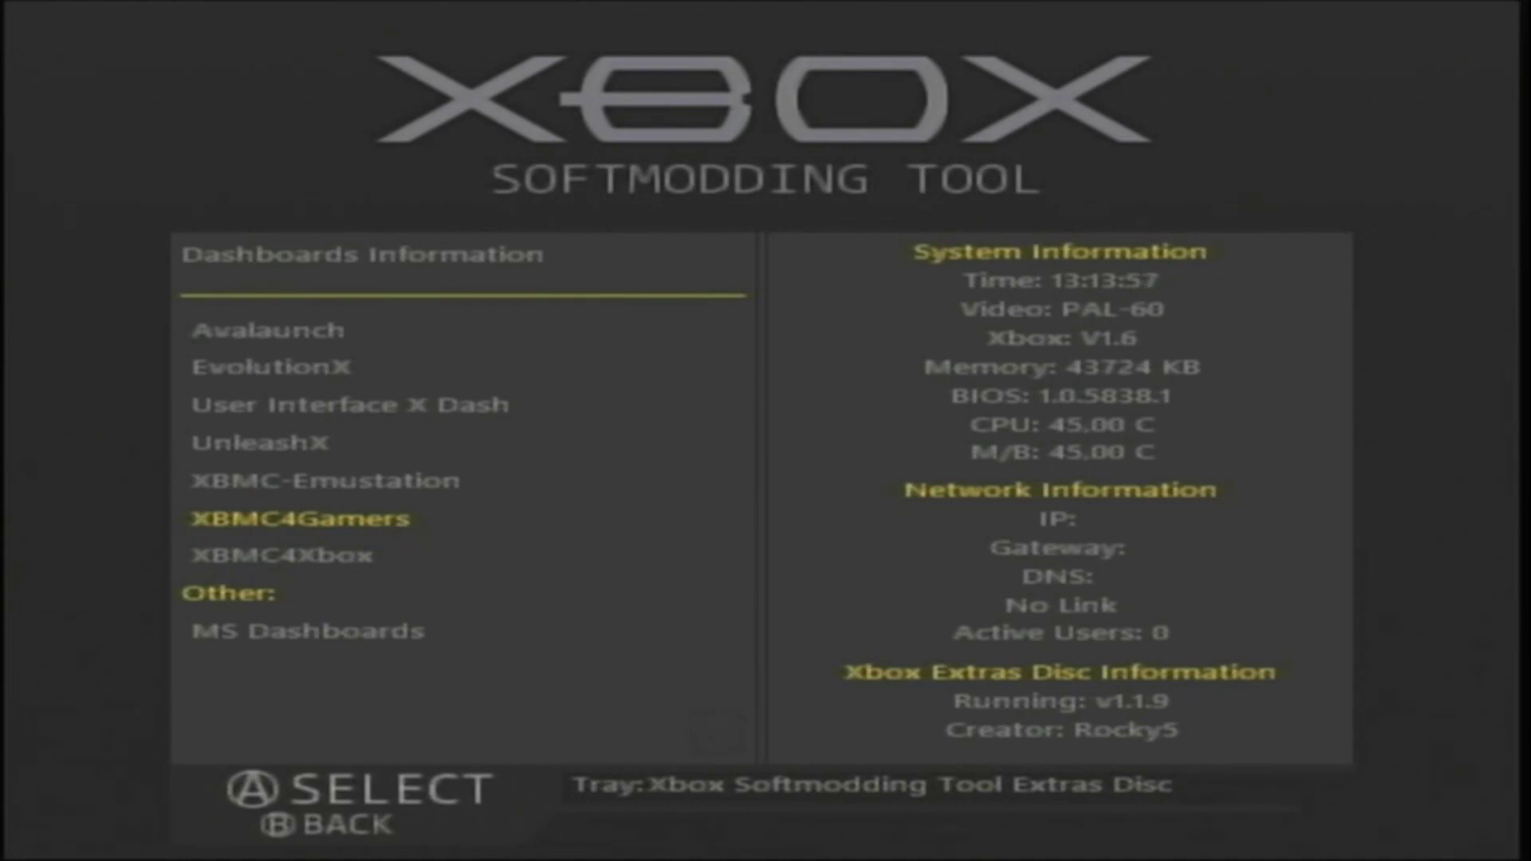
Go to the Extras Disc's Applications section and look through the applications it offers for installation.
key(Escape)
key(Up)
key(Return)
key(Down)
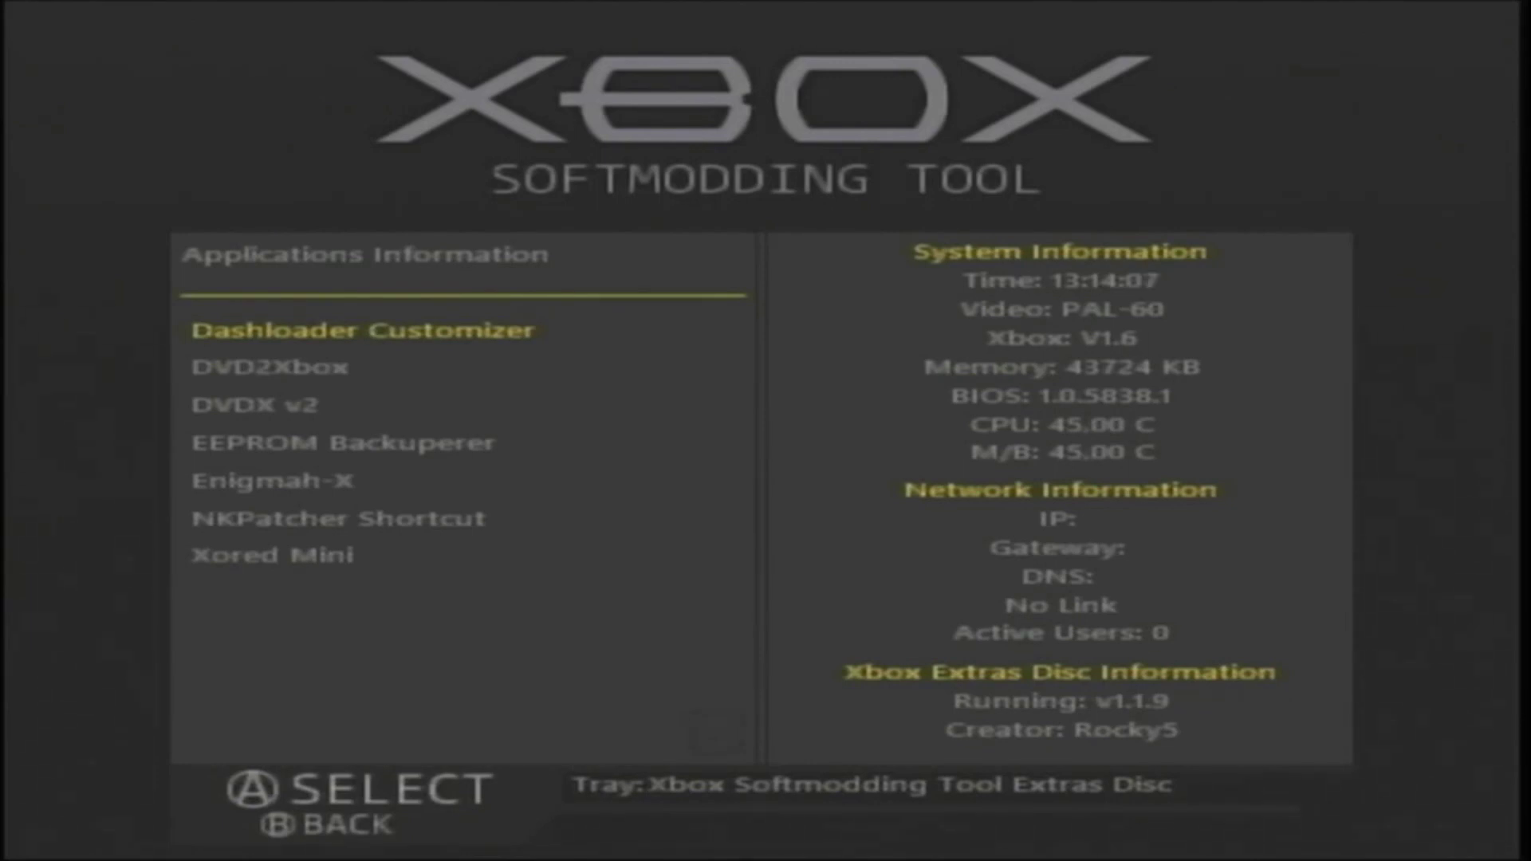
key(Down)
key(Down)
key(Down)
key(Down)
key(Down)
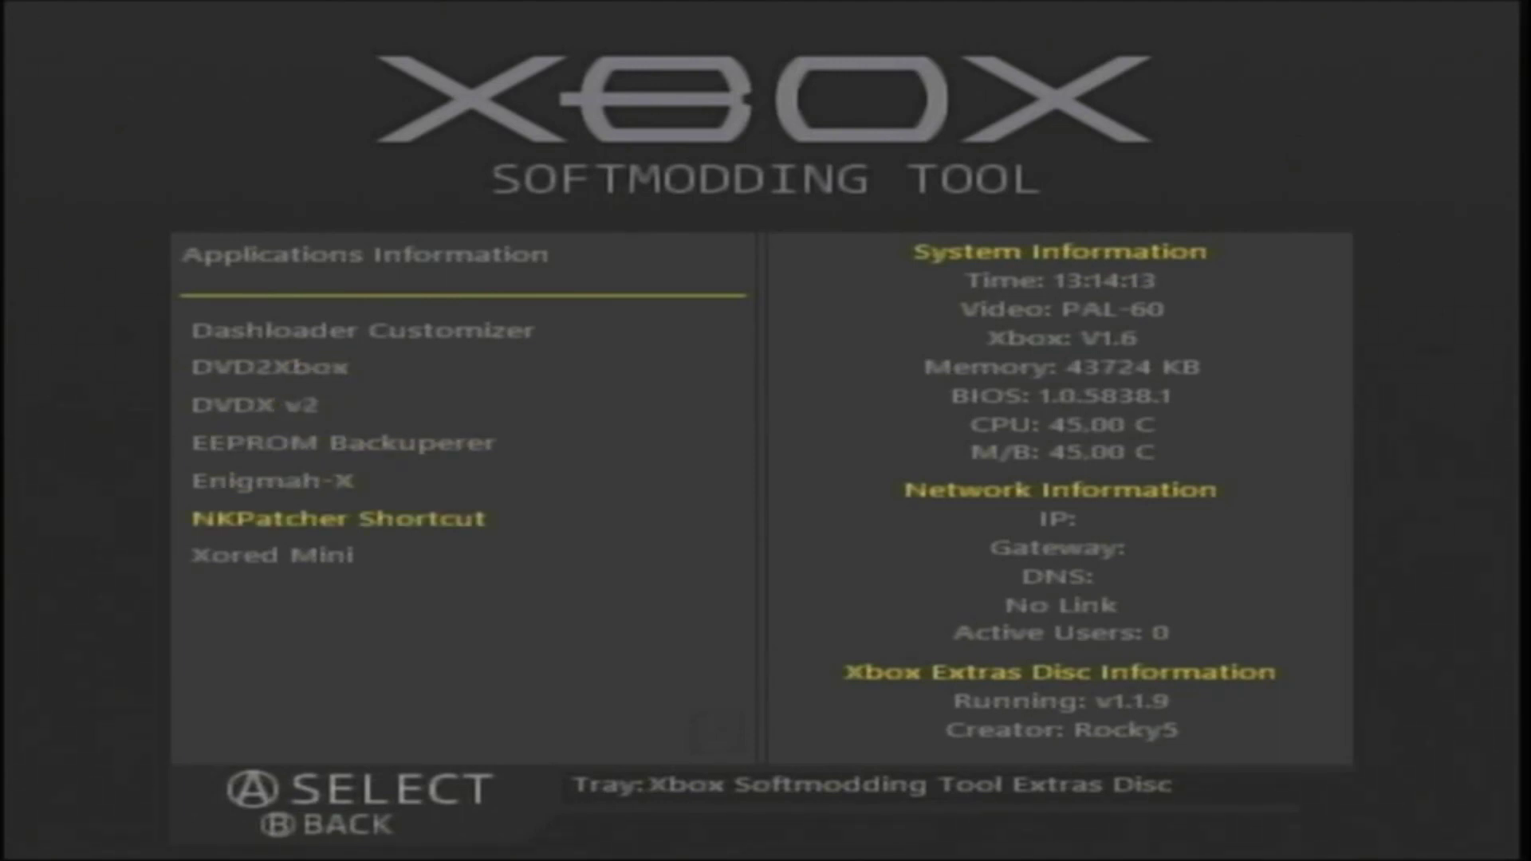
key(Down)
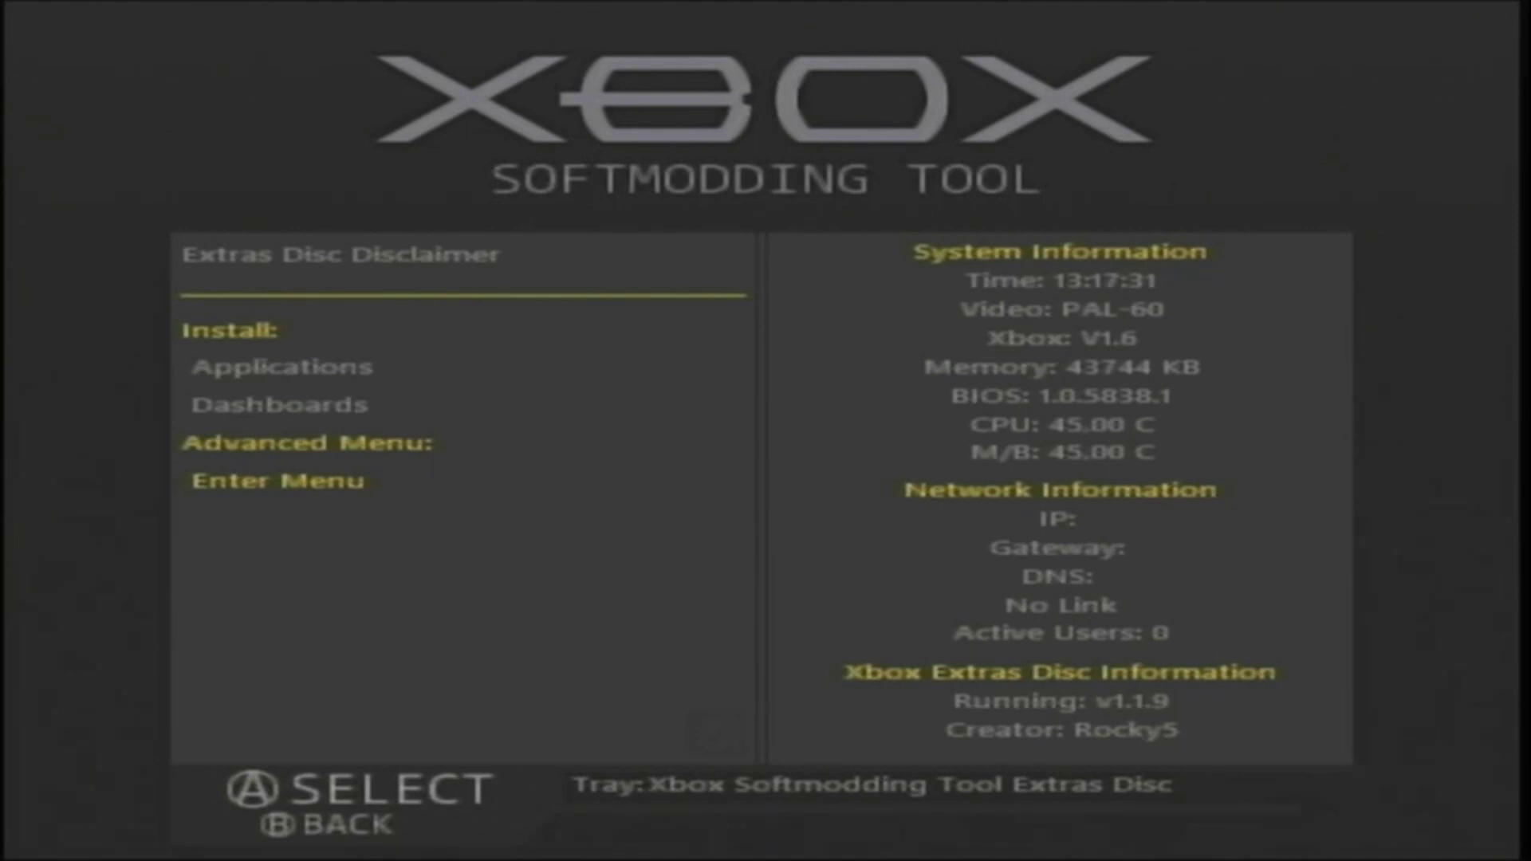
Enter the advanced menu and examine its update, upgrade, factory restore and Advanced Apps options.
key(Return)
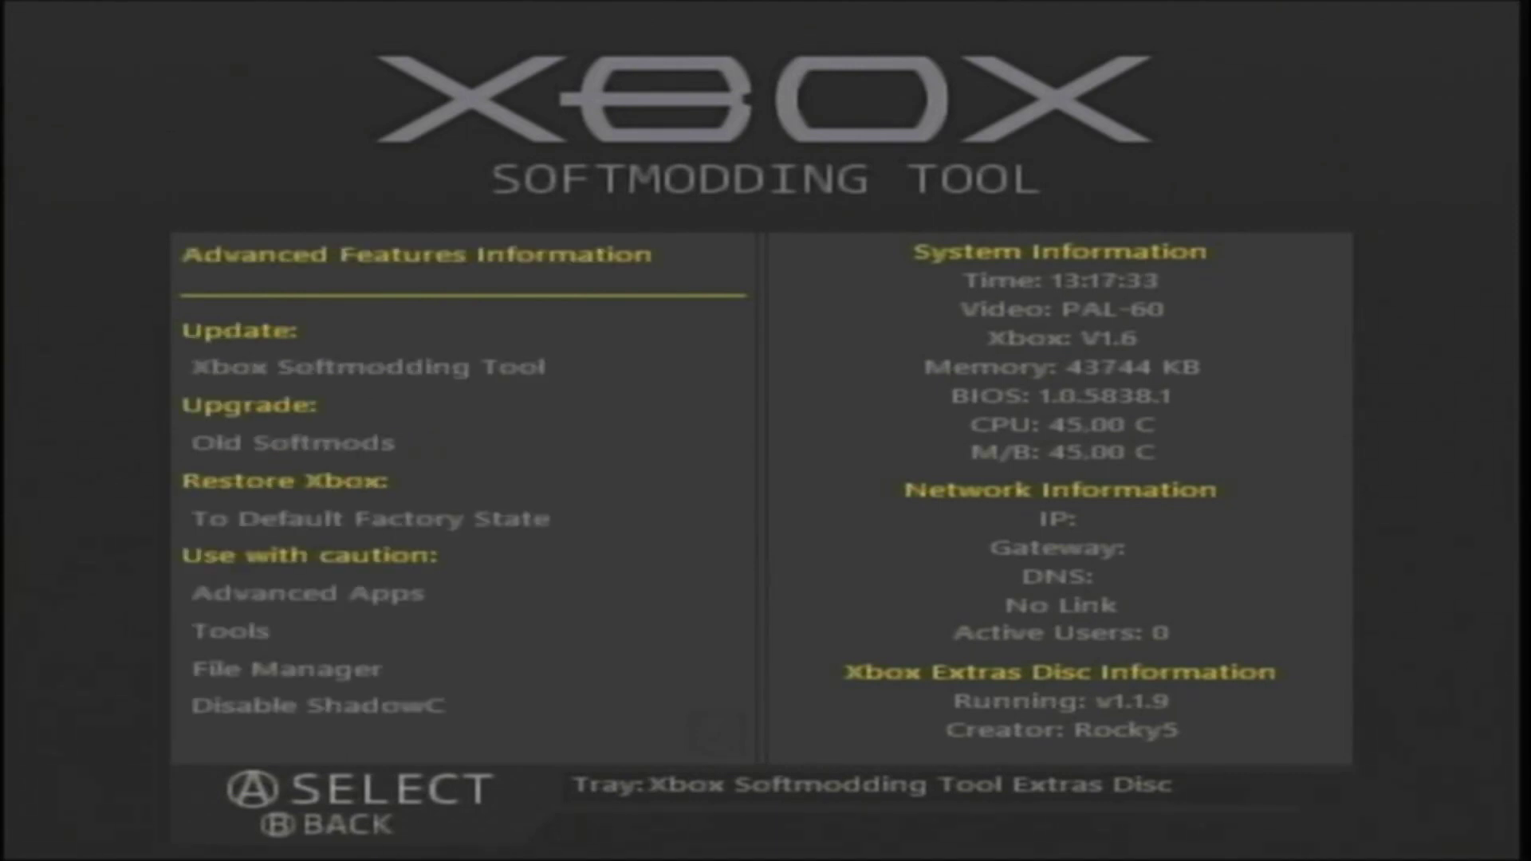
key(Down)
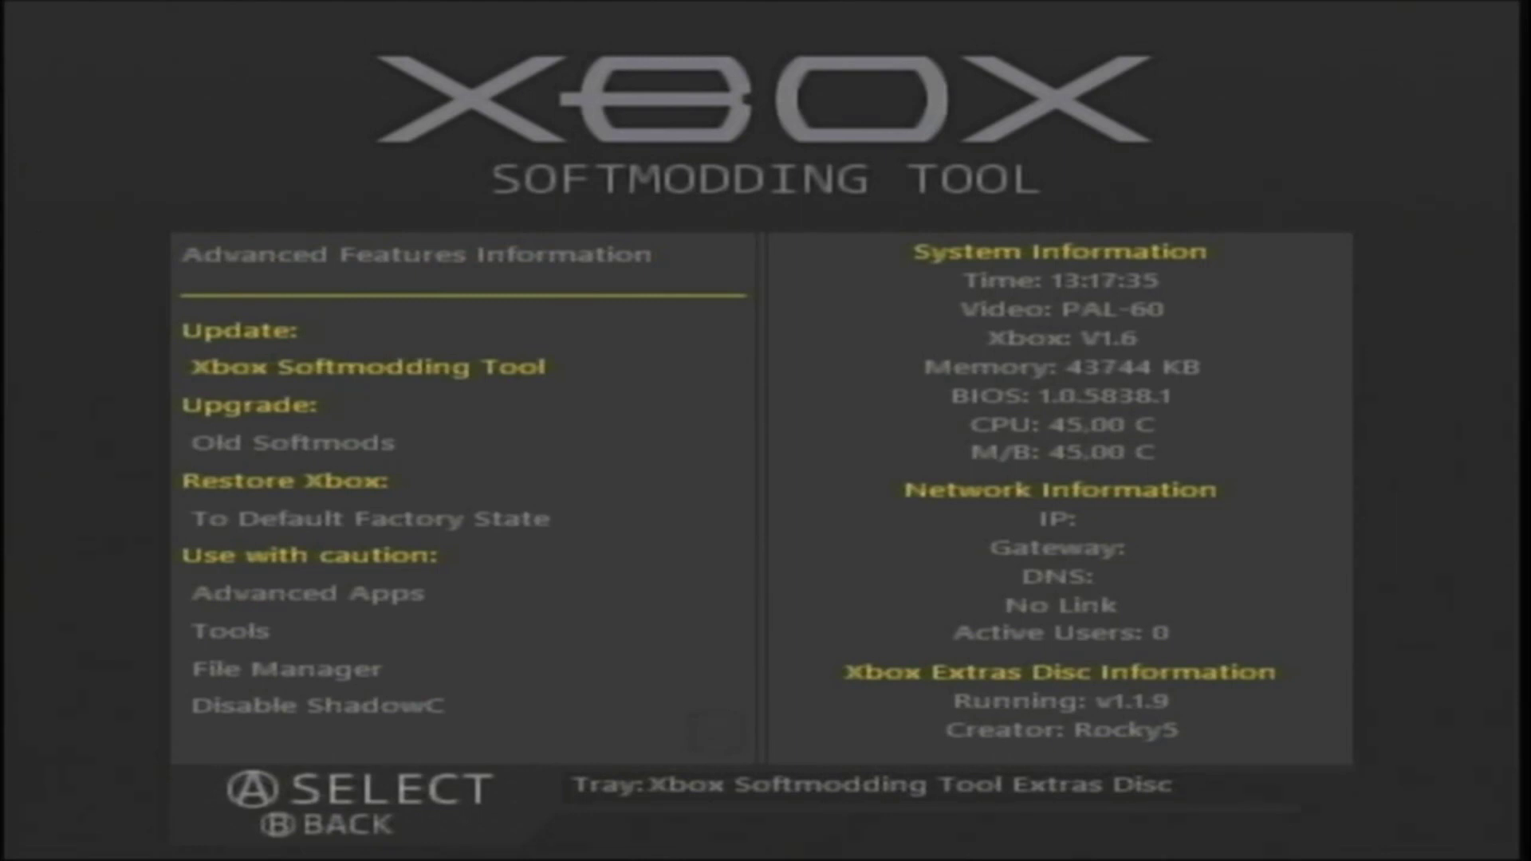
key(Down)
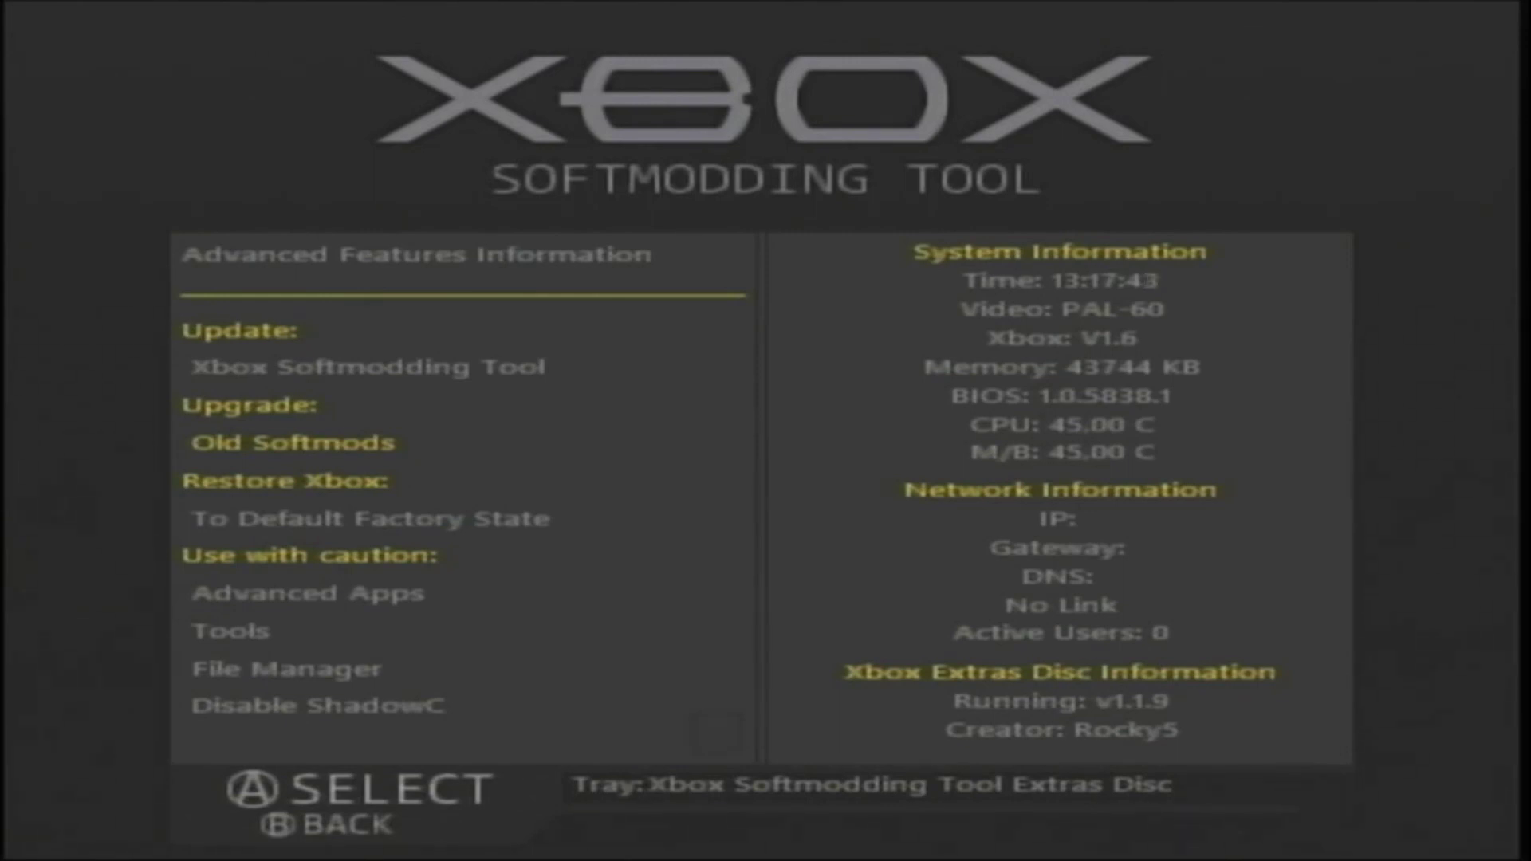
key(Down)
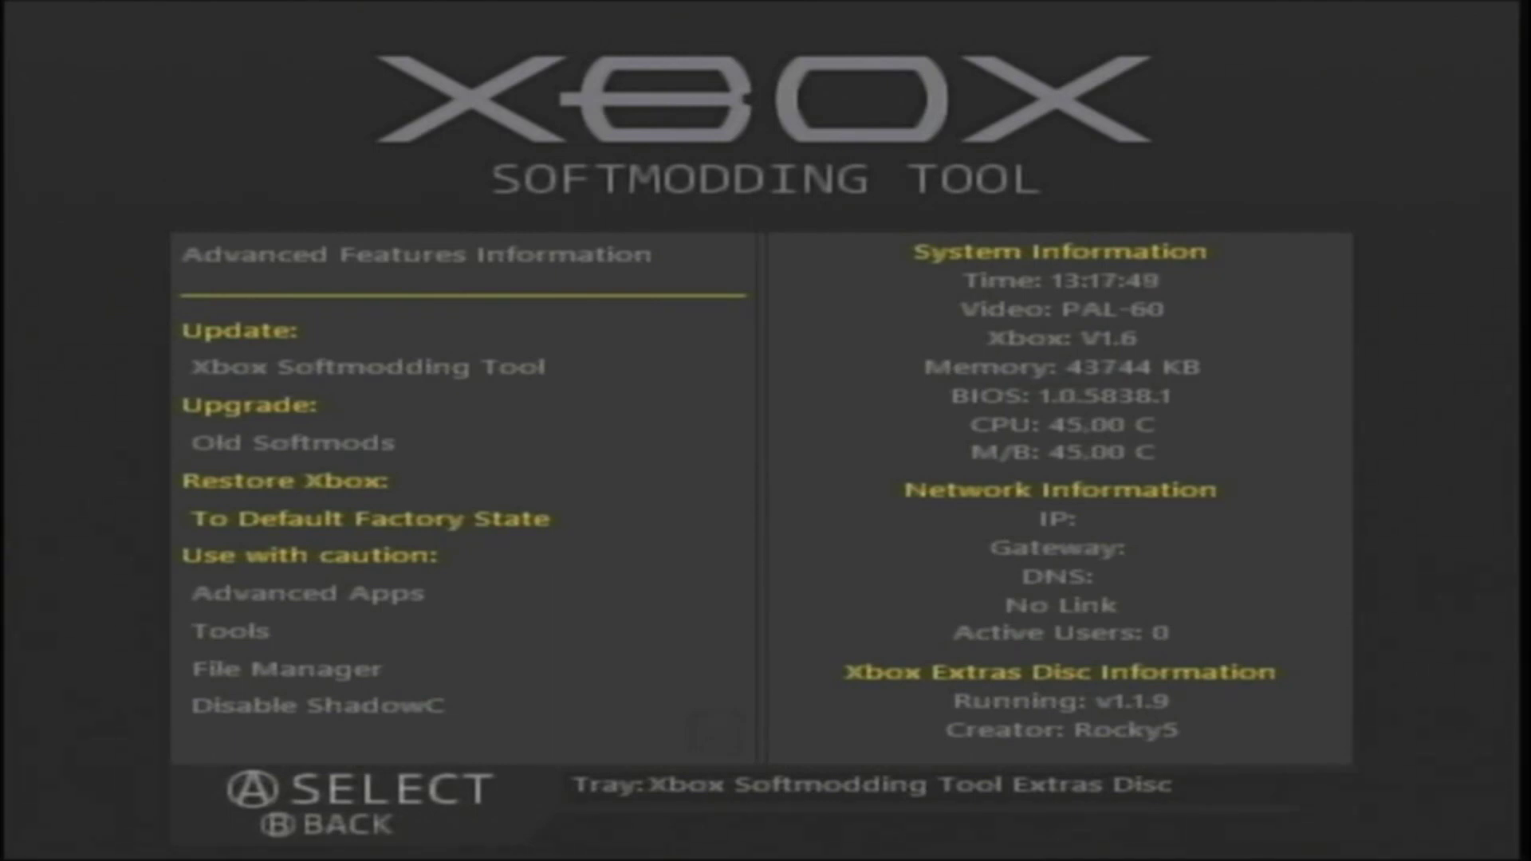
key(Down)
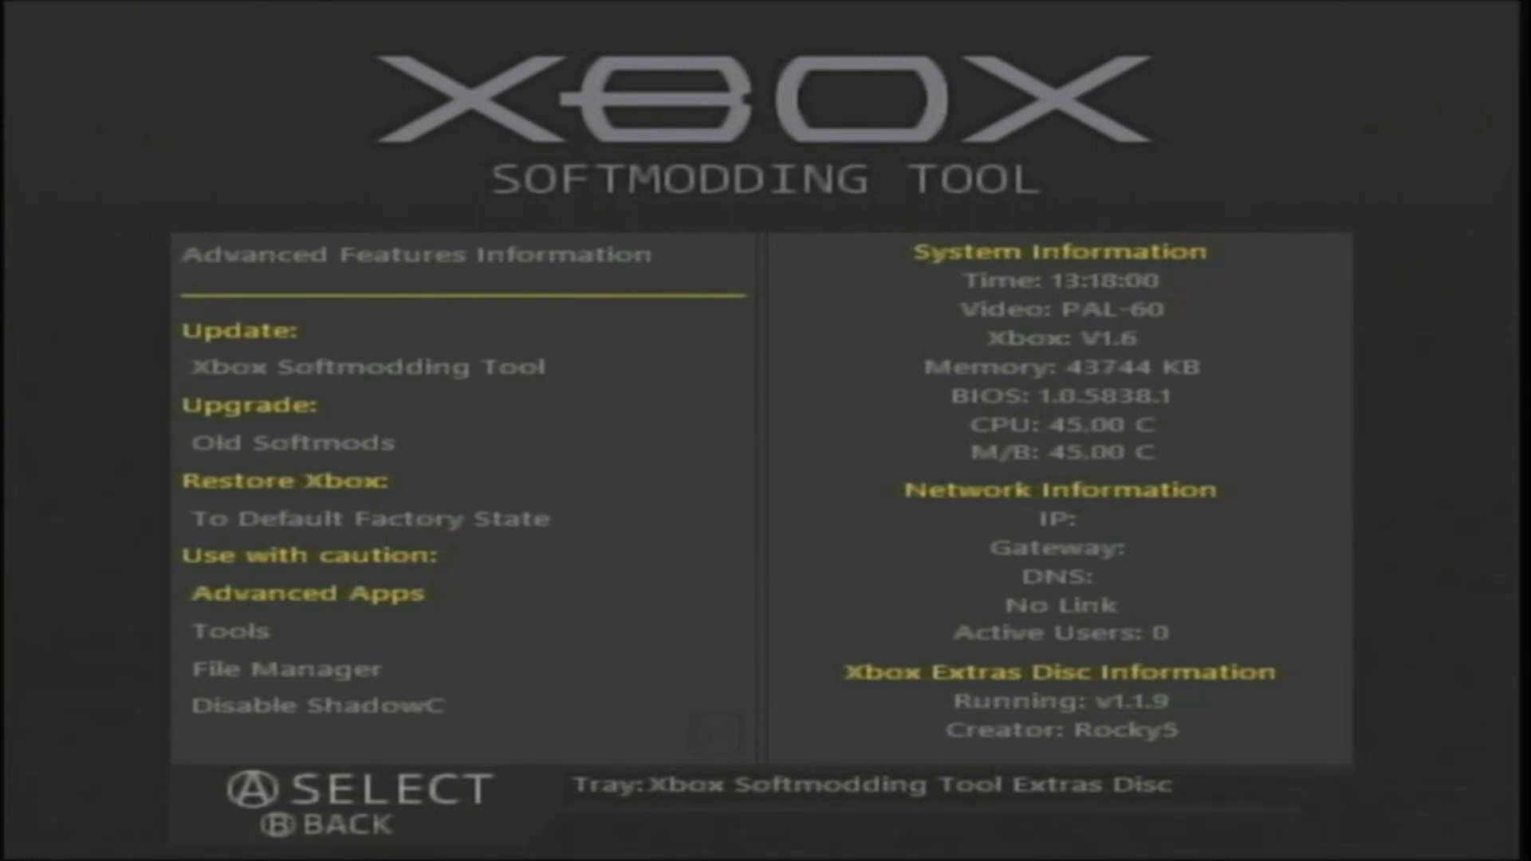
key(Return)
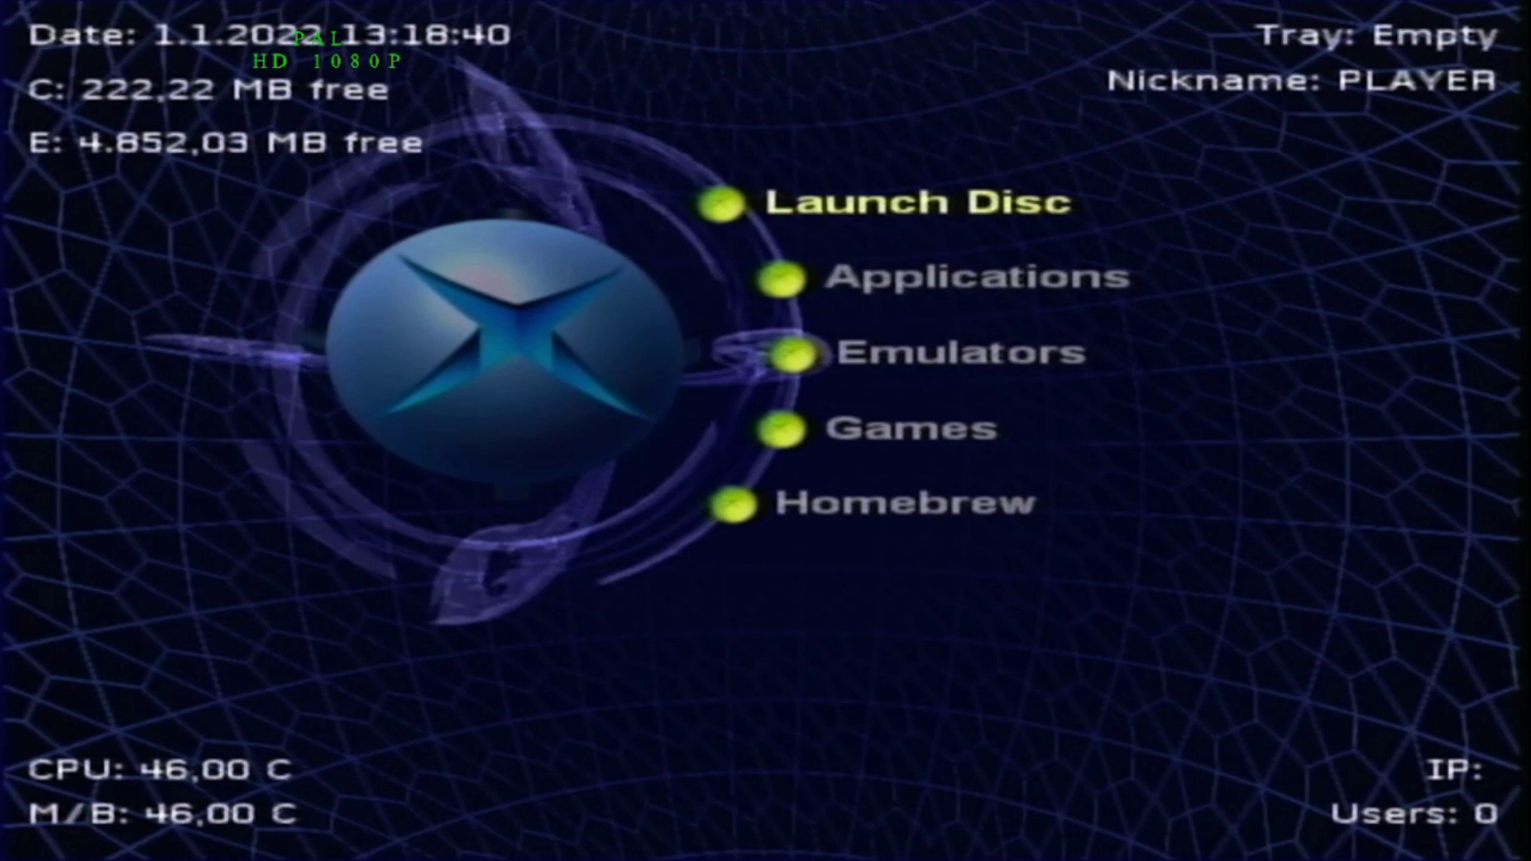
Check the contents of the Games and Homebrew categories in the dashboard's main menu.
key(Down)
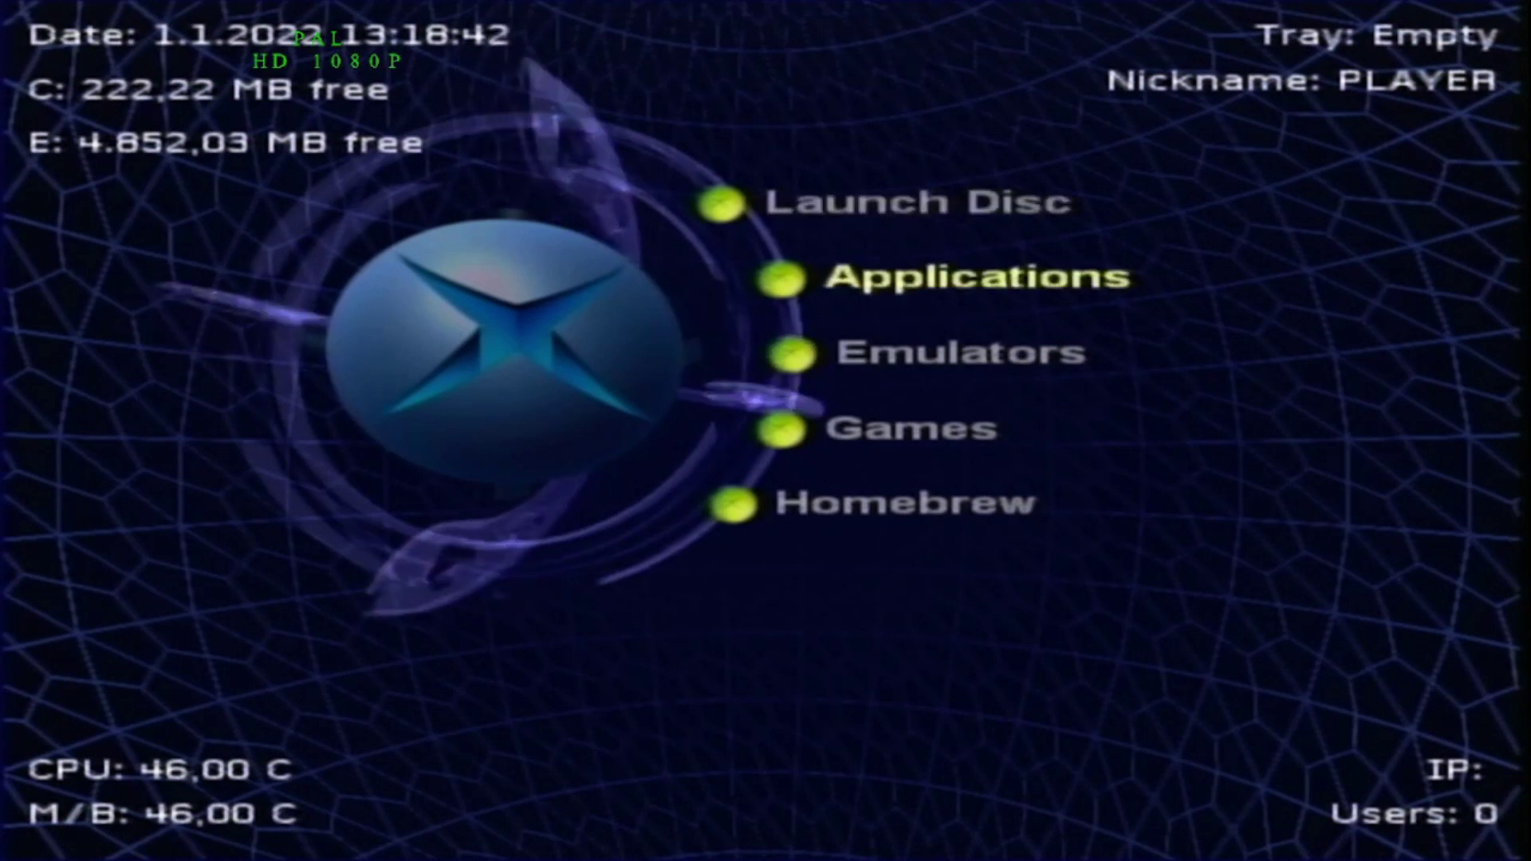
key(Down)
key(Down)
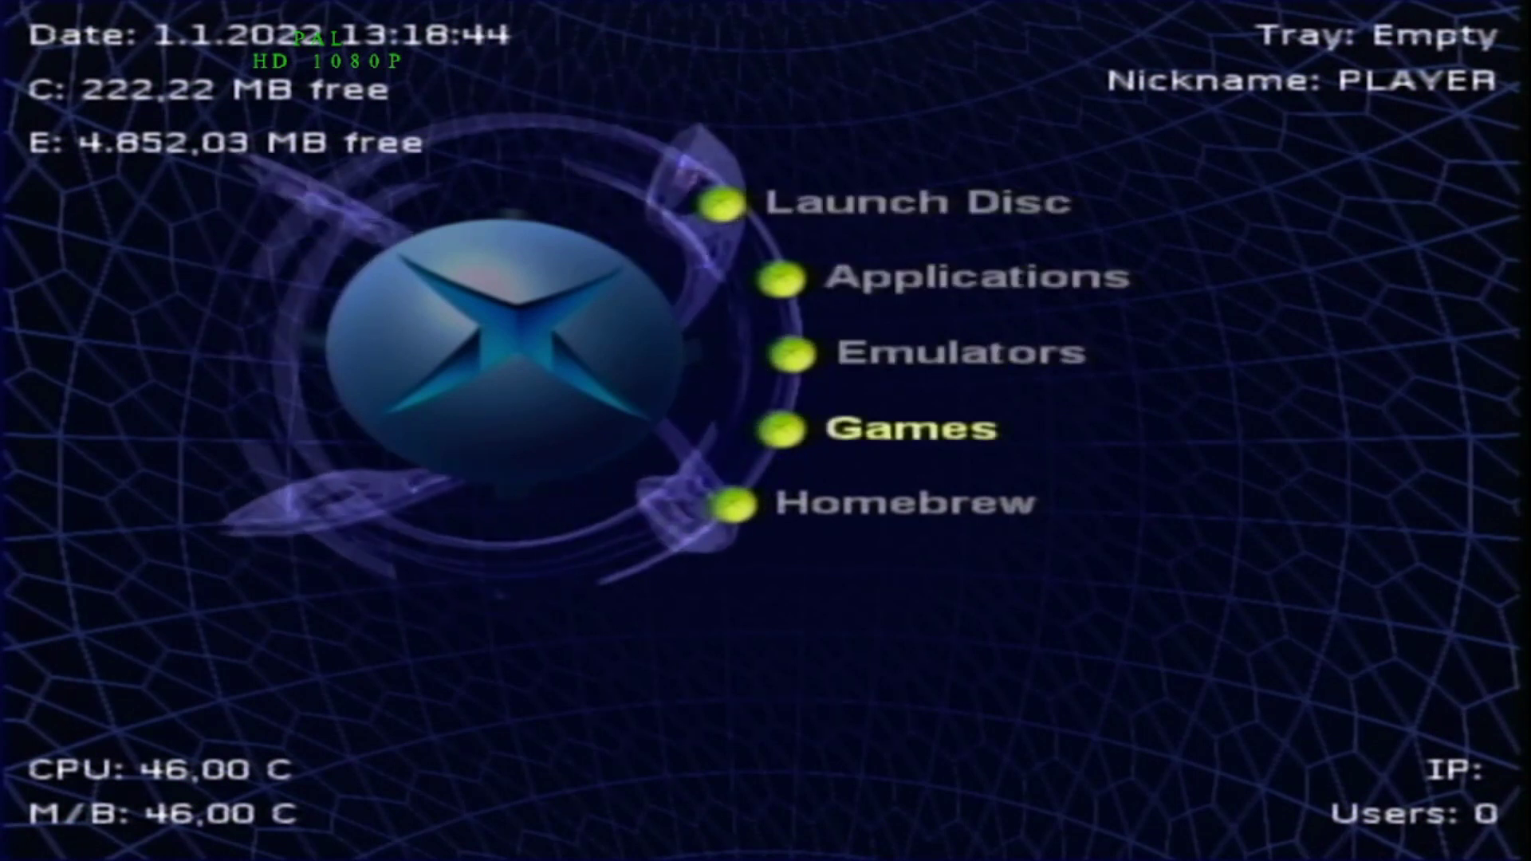
key(Down)
key(Down)
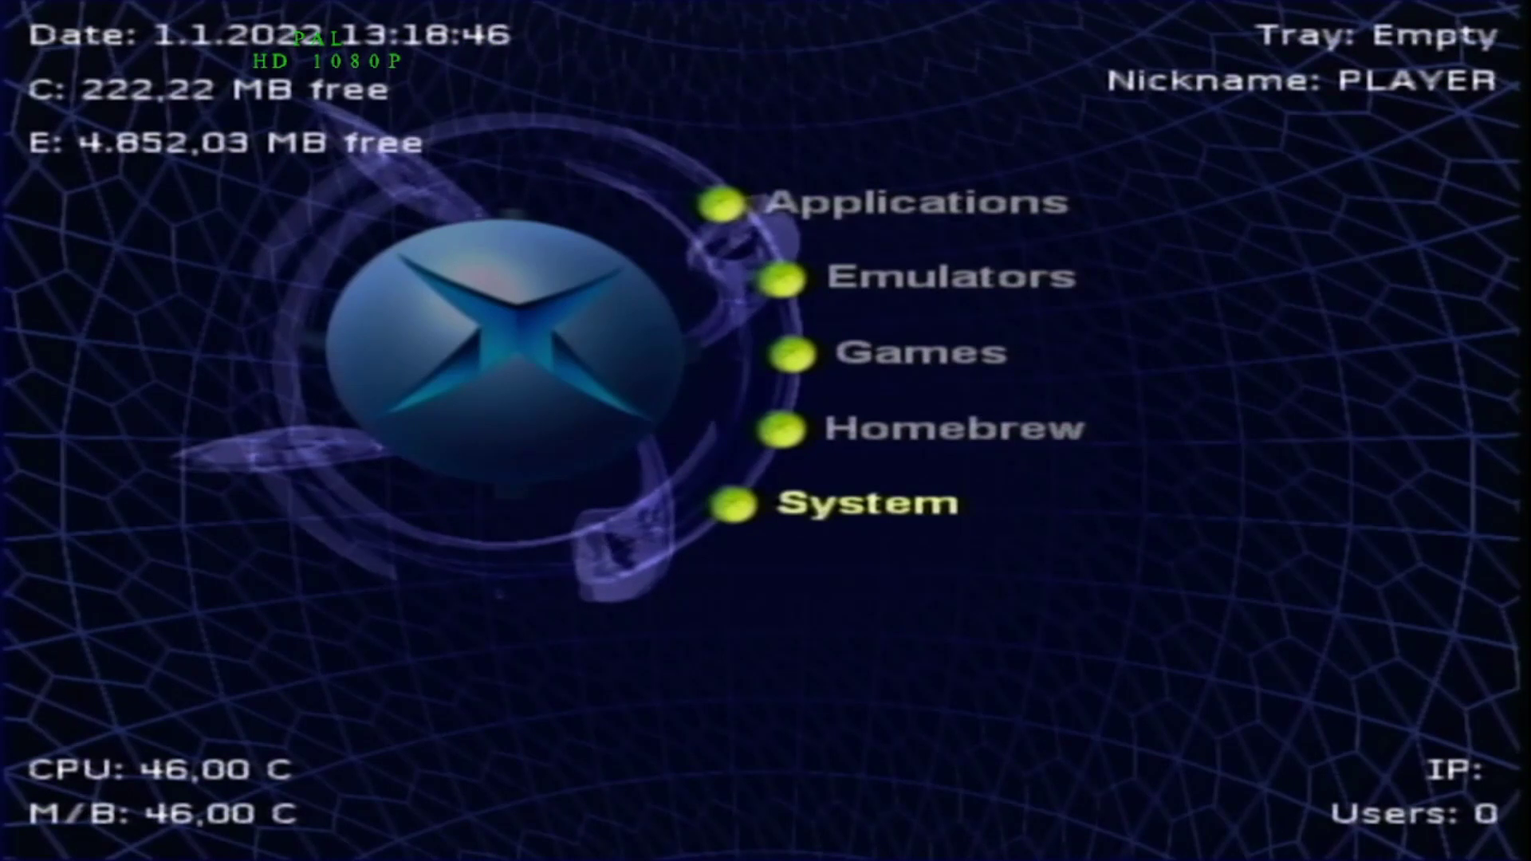
key(Up)
key(Up)
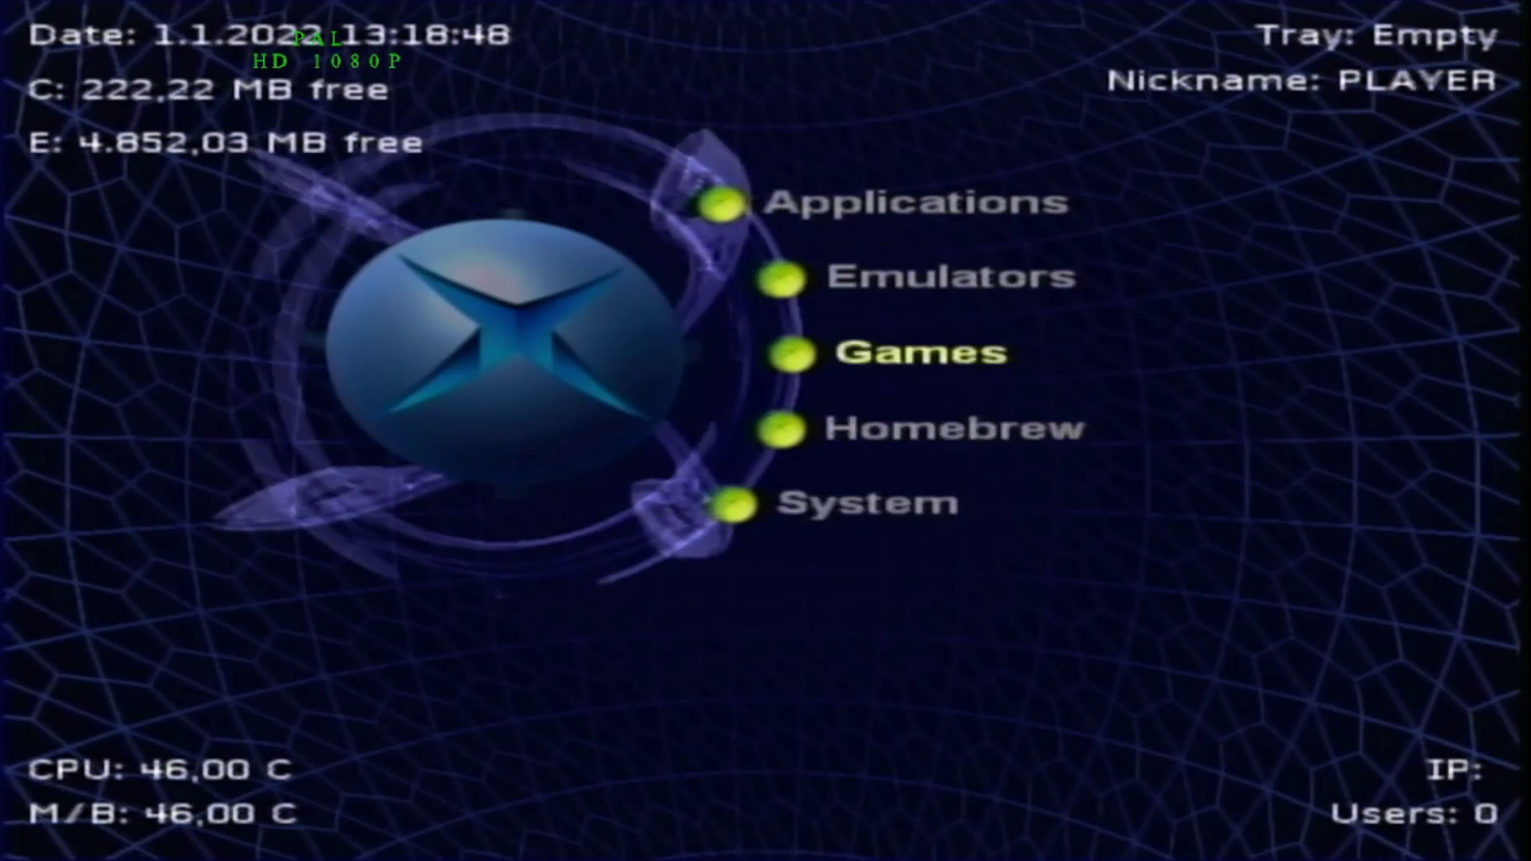
key(Return)
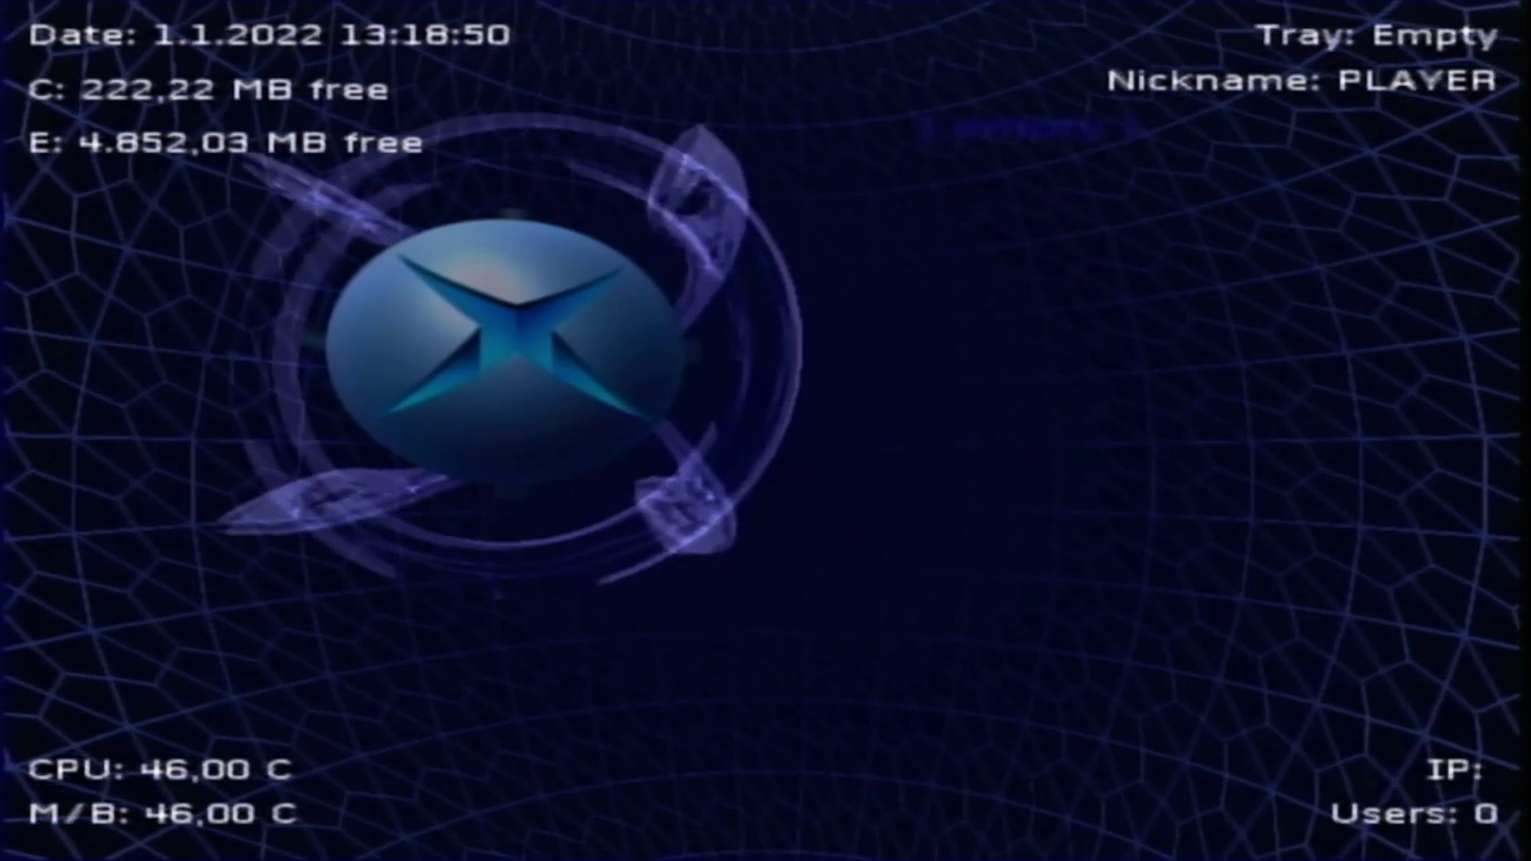
key(Escape)
key(Up)
key(Return)
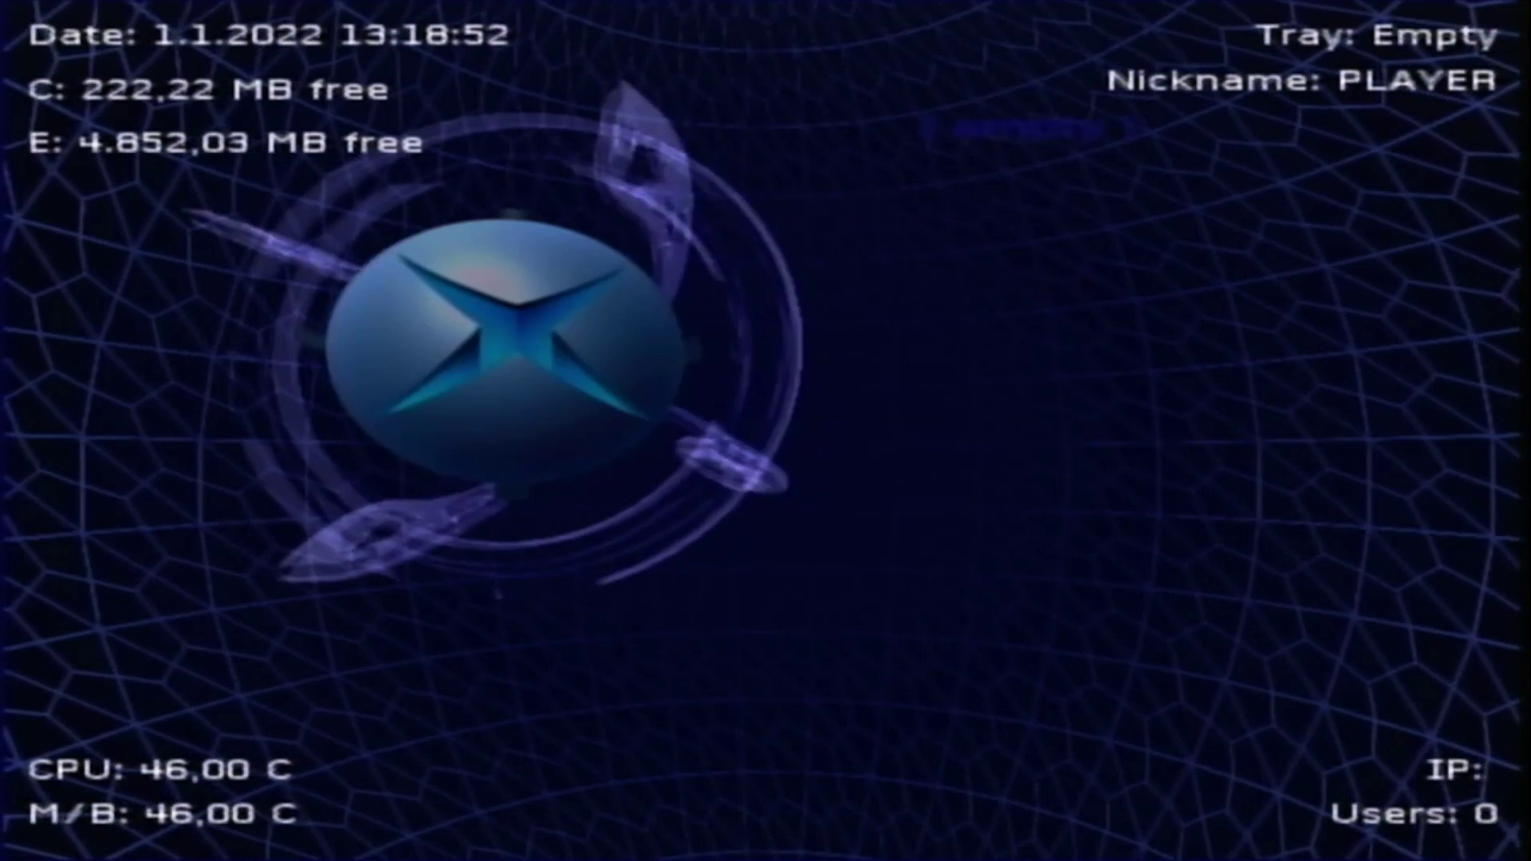
key(Escape)
key(Up)
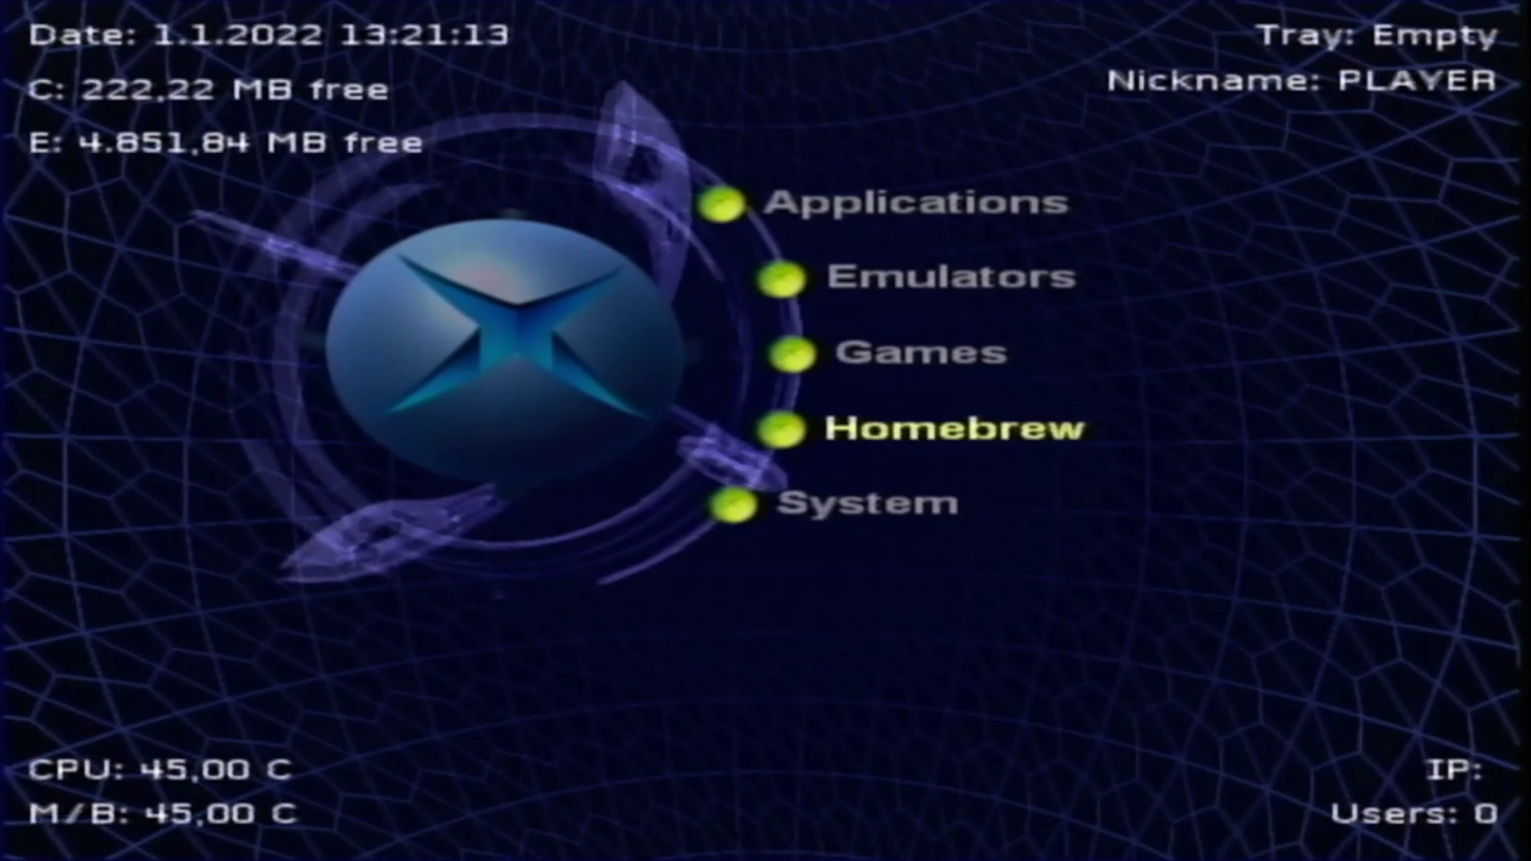
Launch NKPatcher Settings from the dashboard's Applications category.
key(Up)
key(Up)
key(Up)
key(Return)
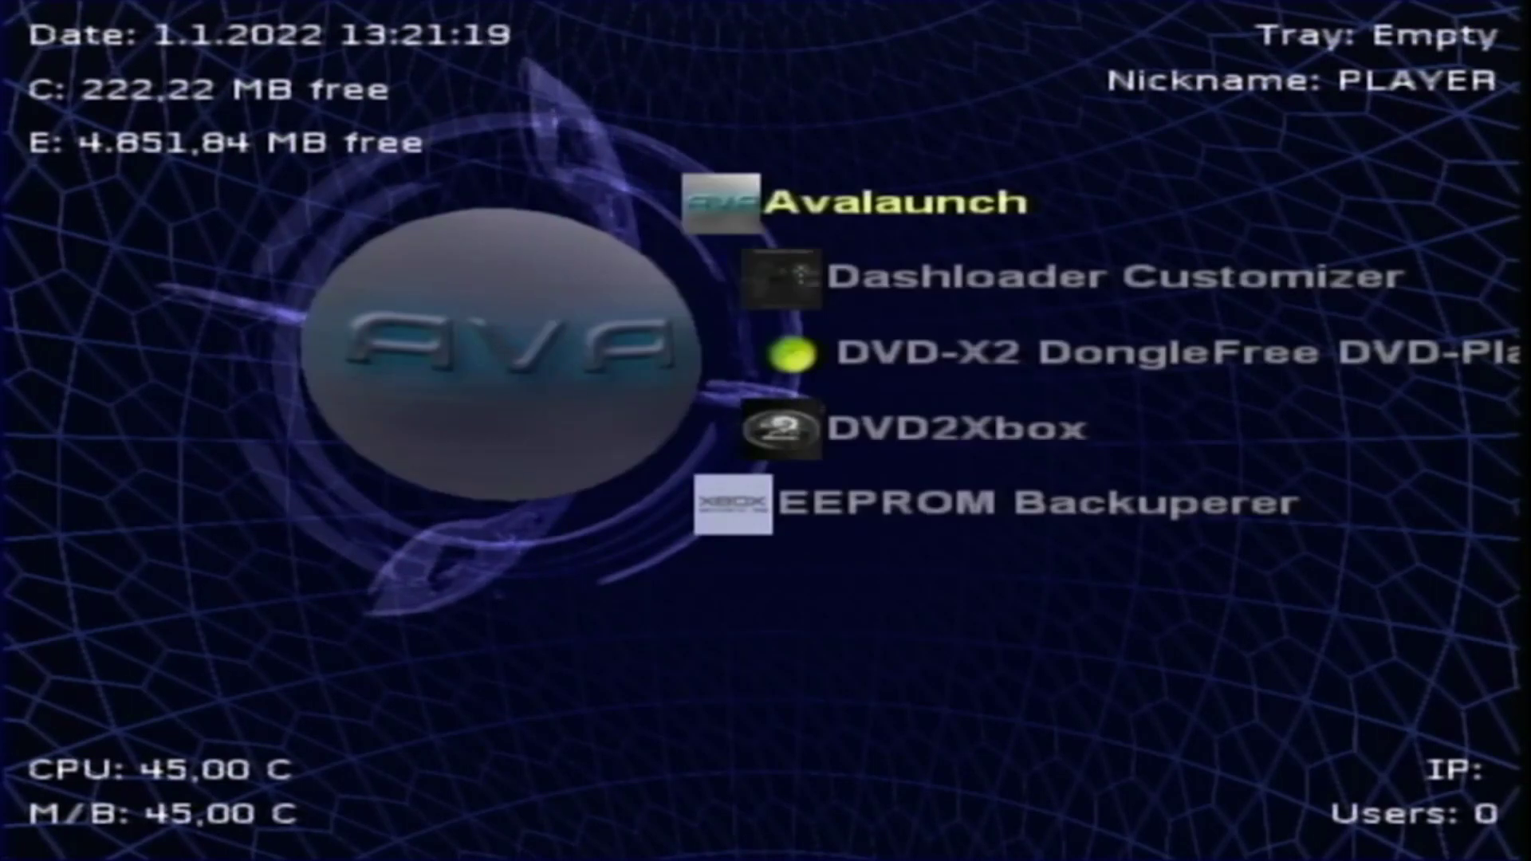
key(Down)
key(Down)
key(Down)
key(Down)
key(Down)
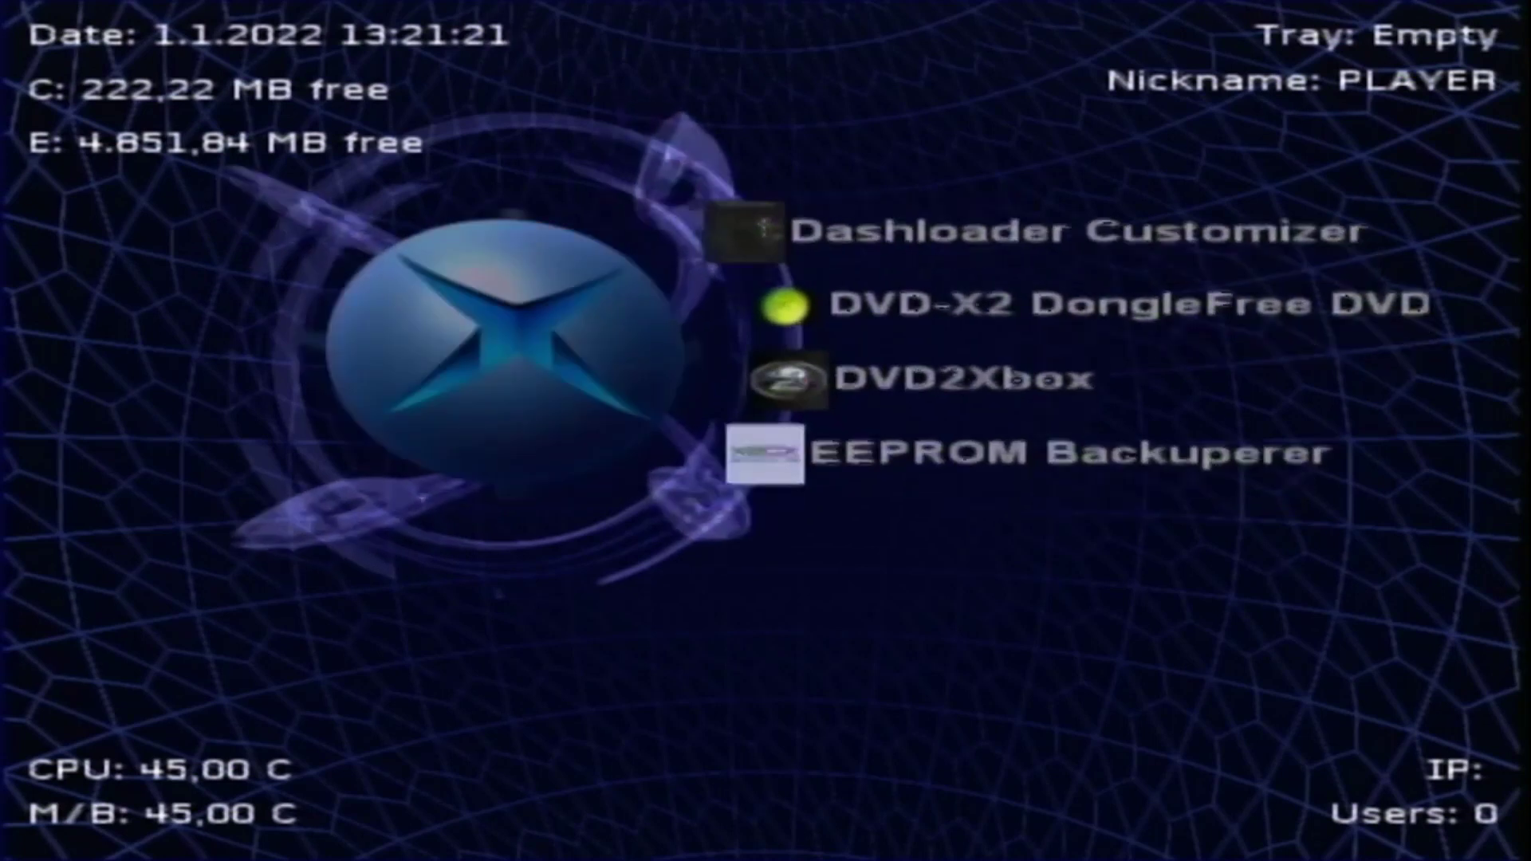
key(Down)
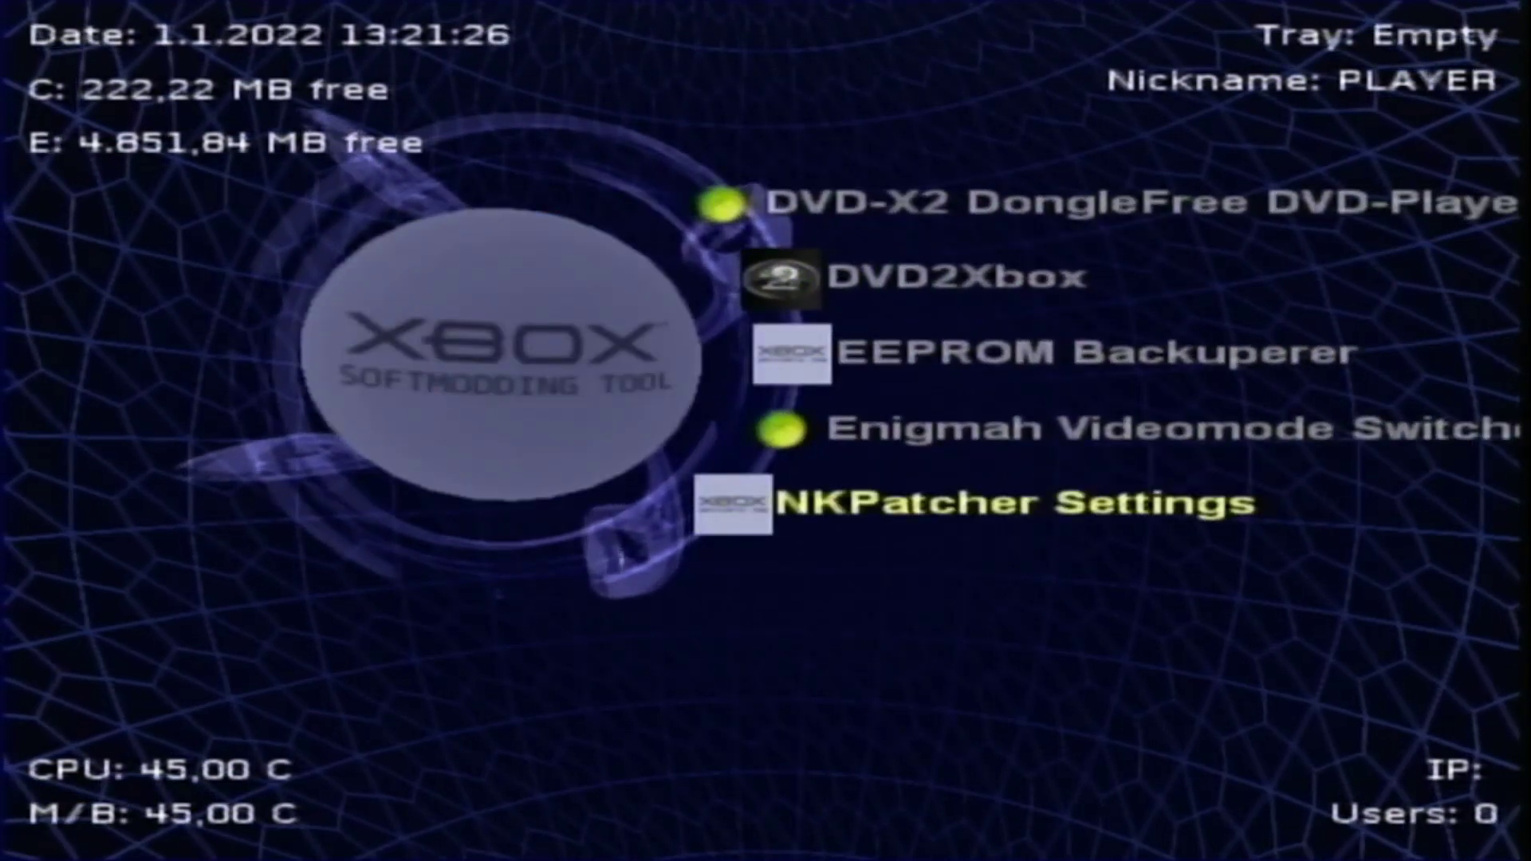
key(Return)
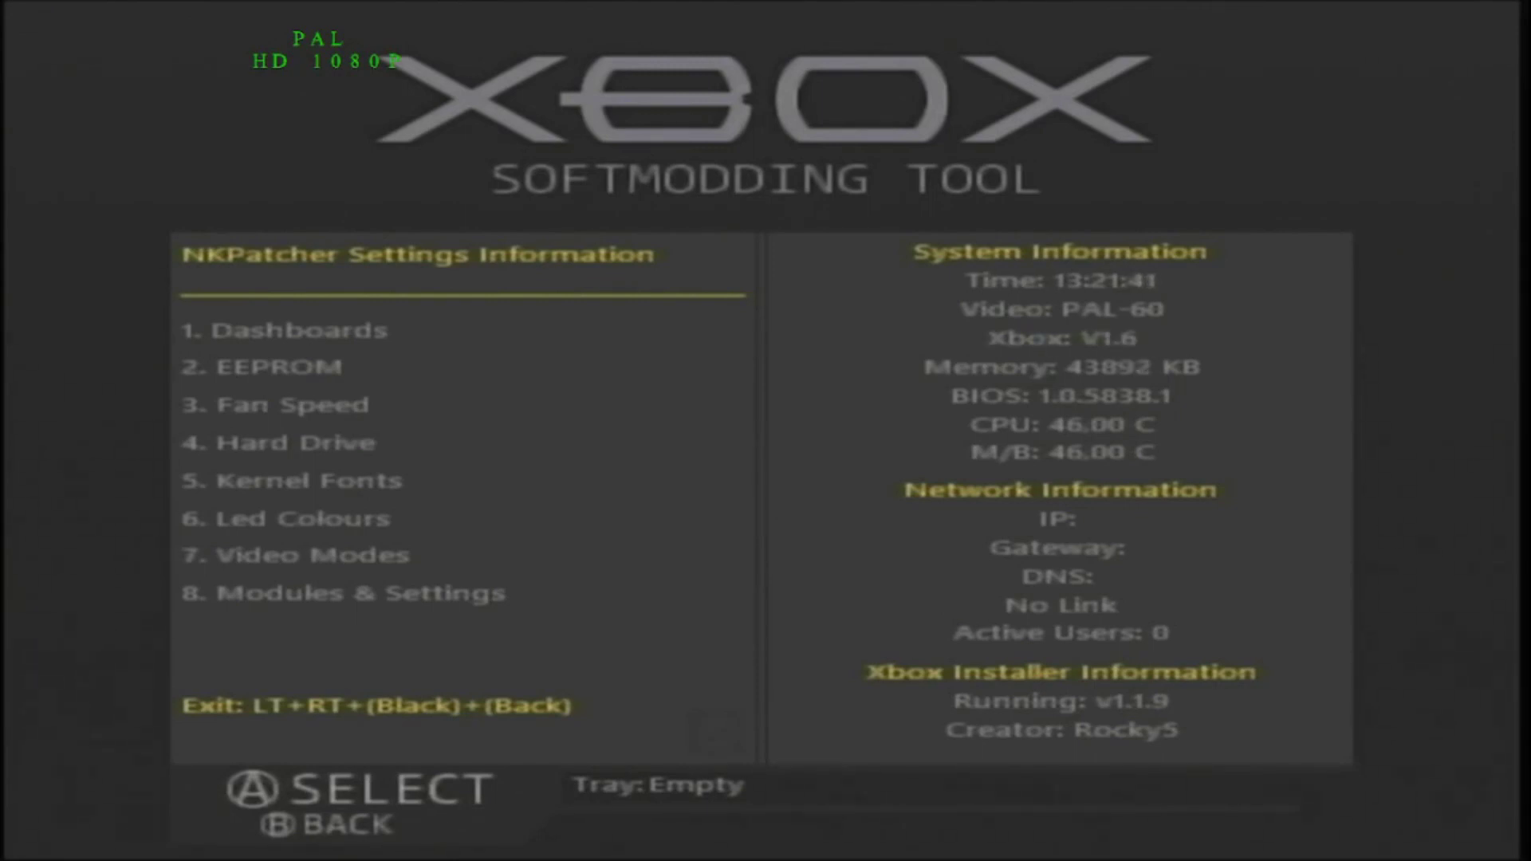
Go to the EEPROM section's Advanced Features and open its Hard Drive options.
key(Down)
key(Down)
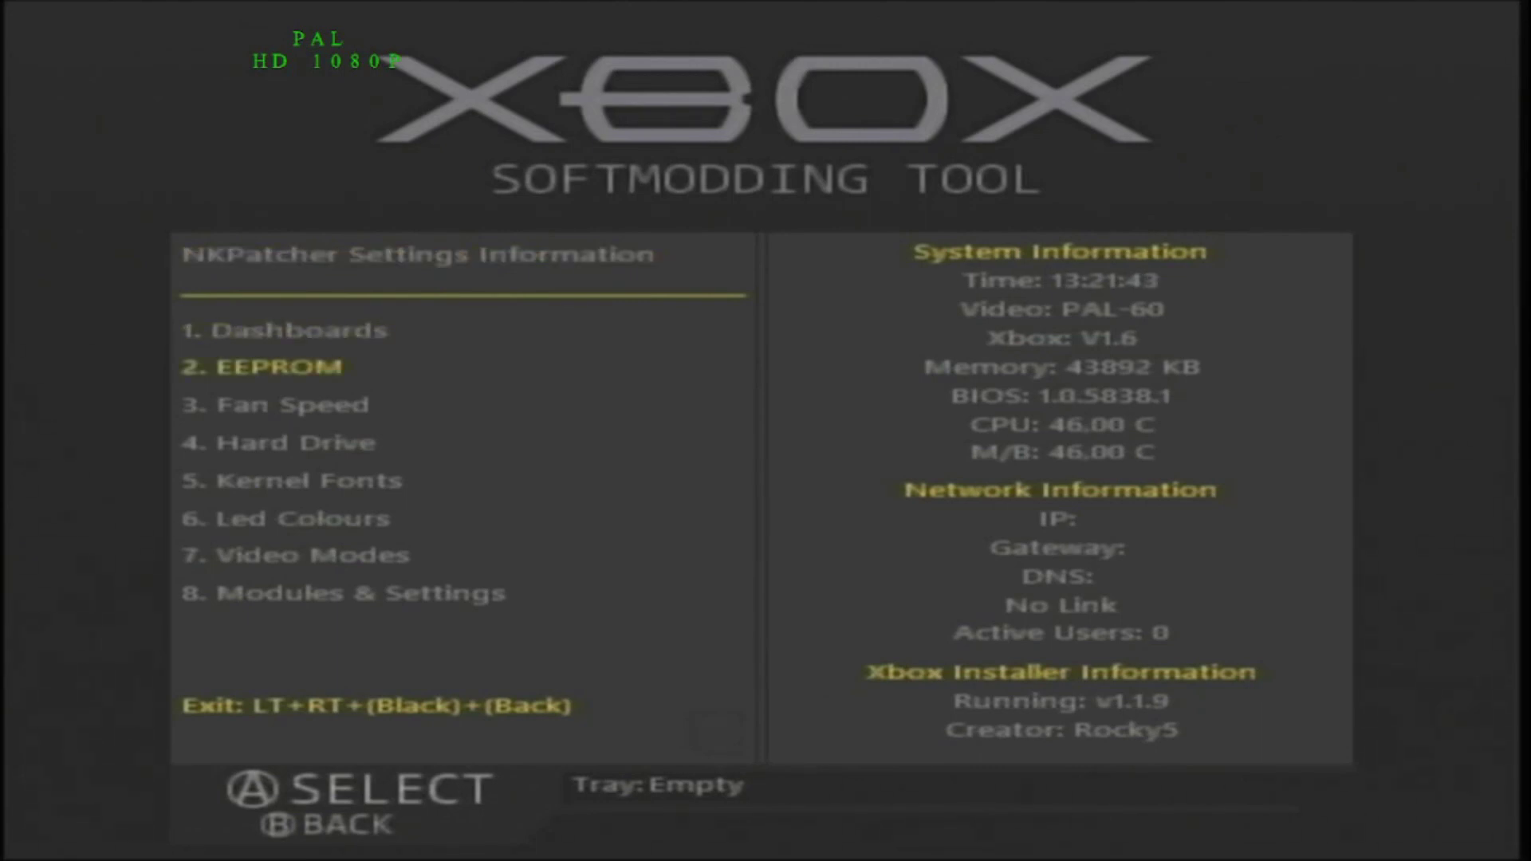
key(Return)
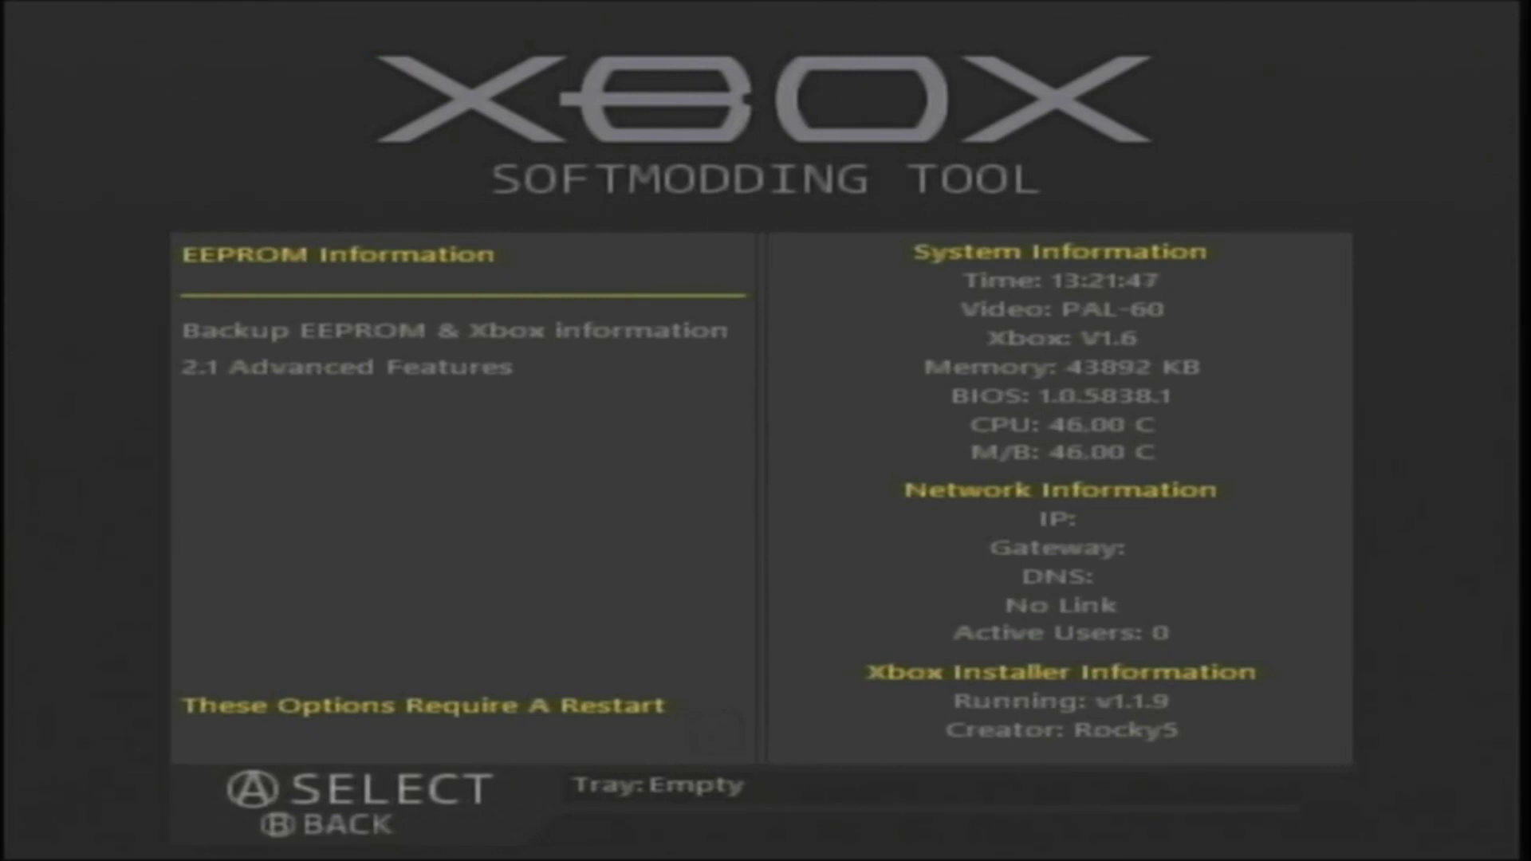
key(Down)
key(Down)
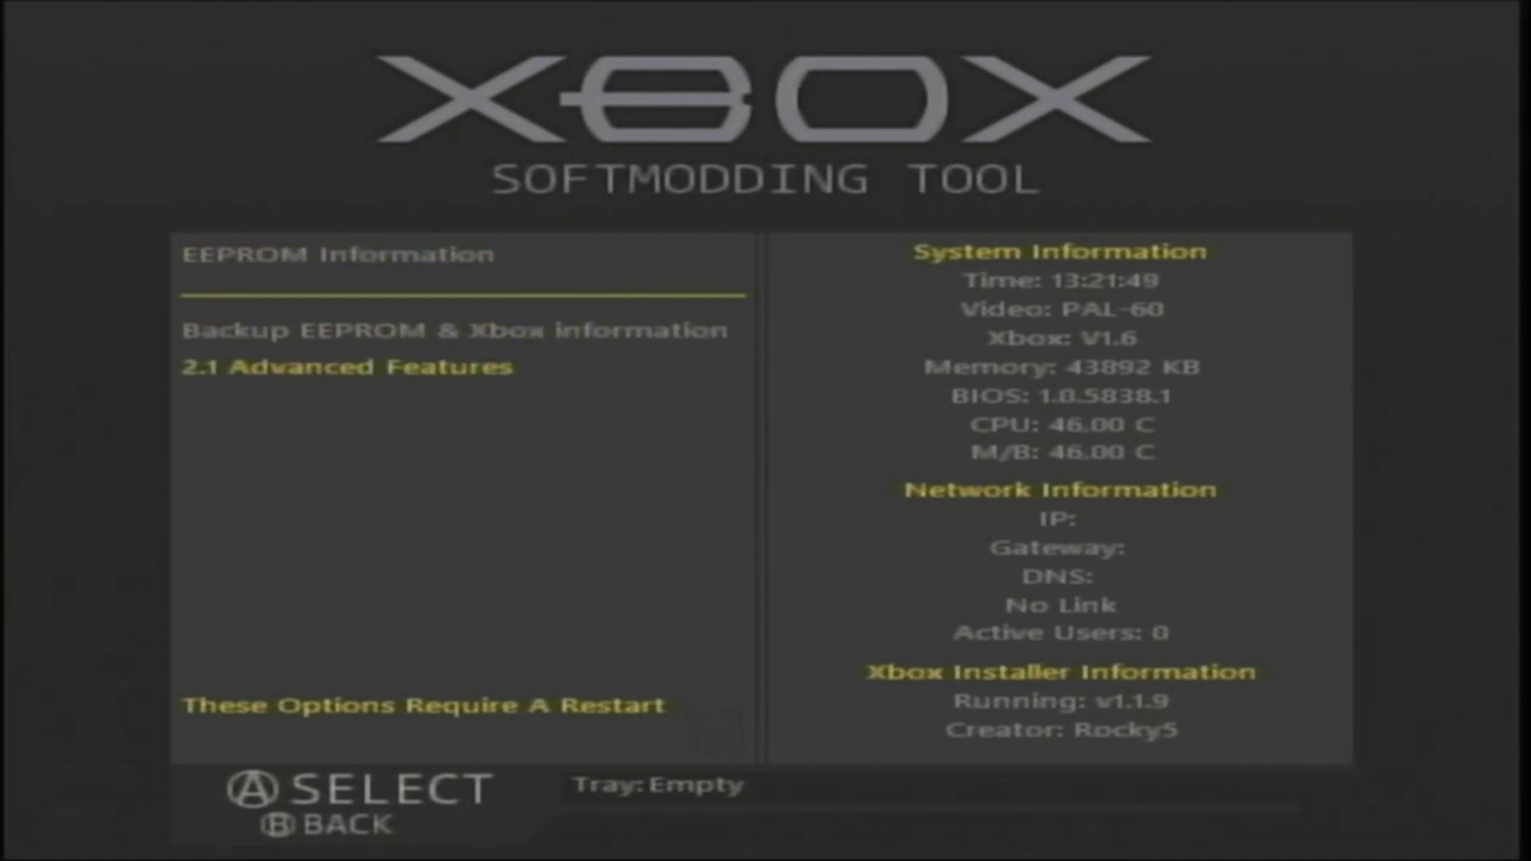
key(Return)
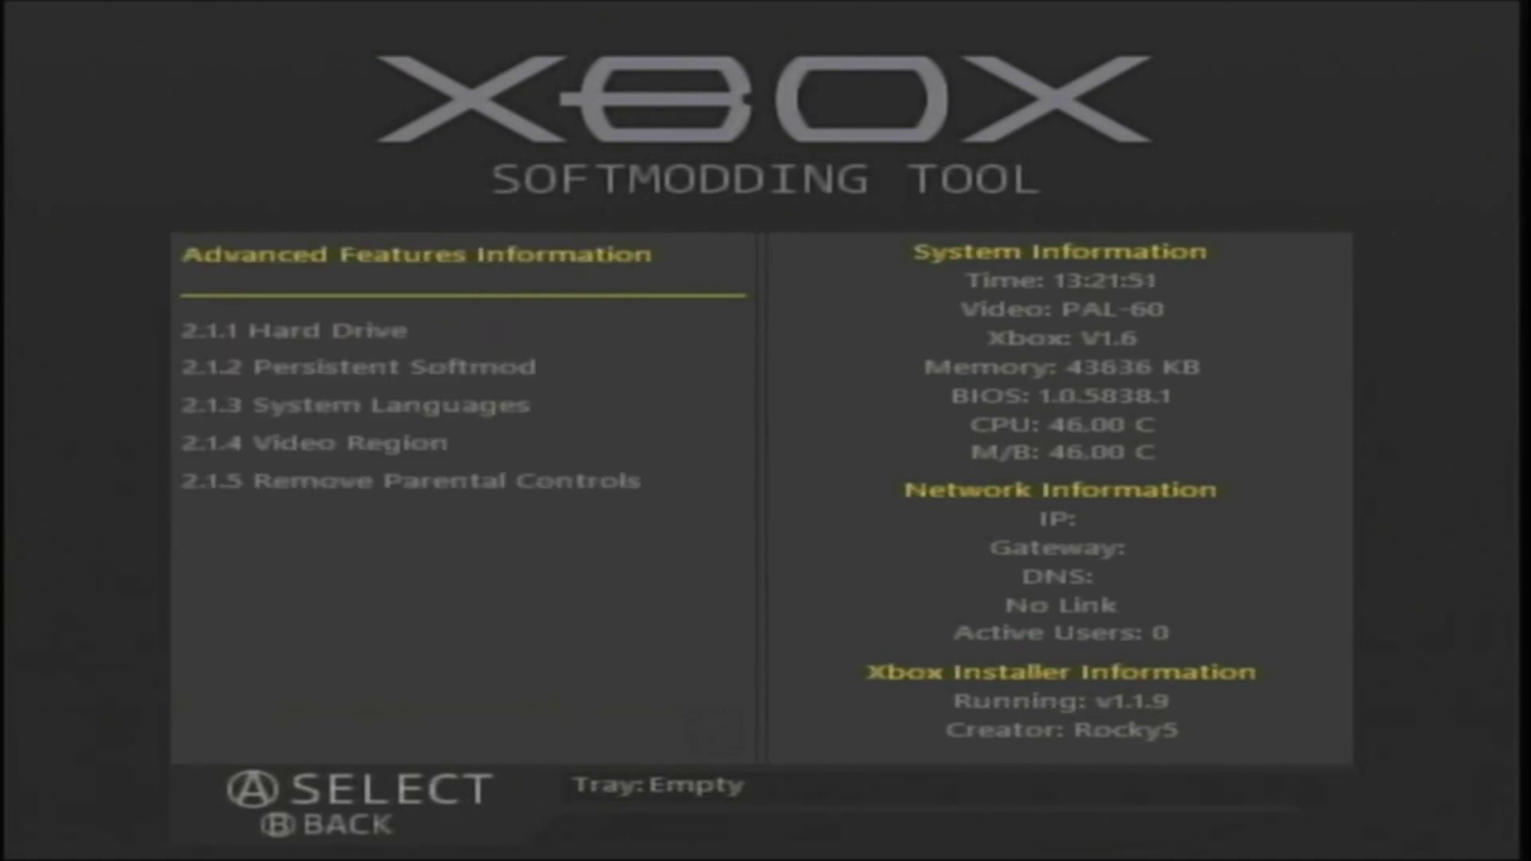
key(Down)
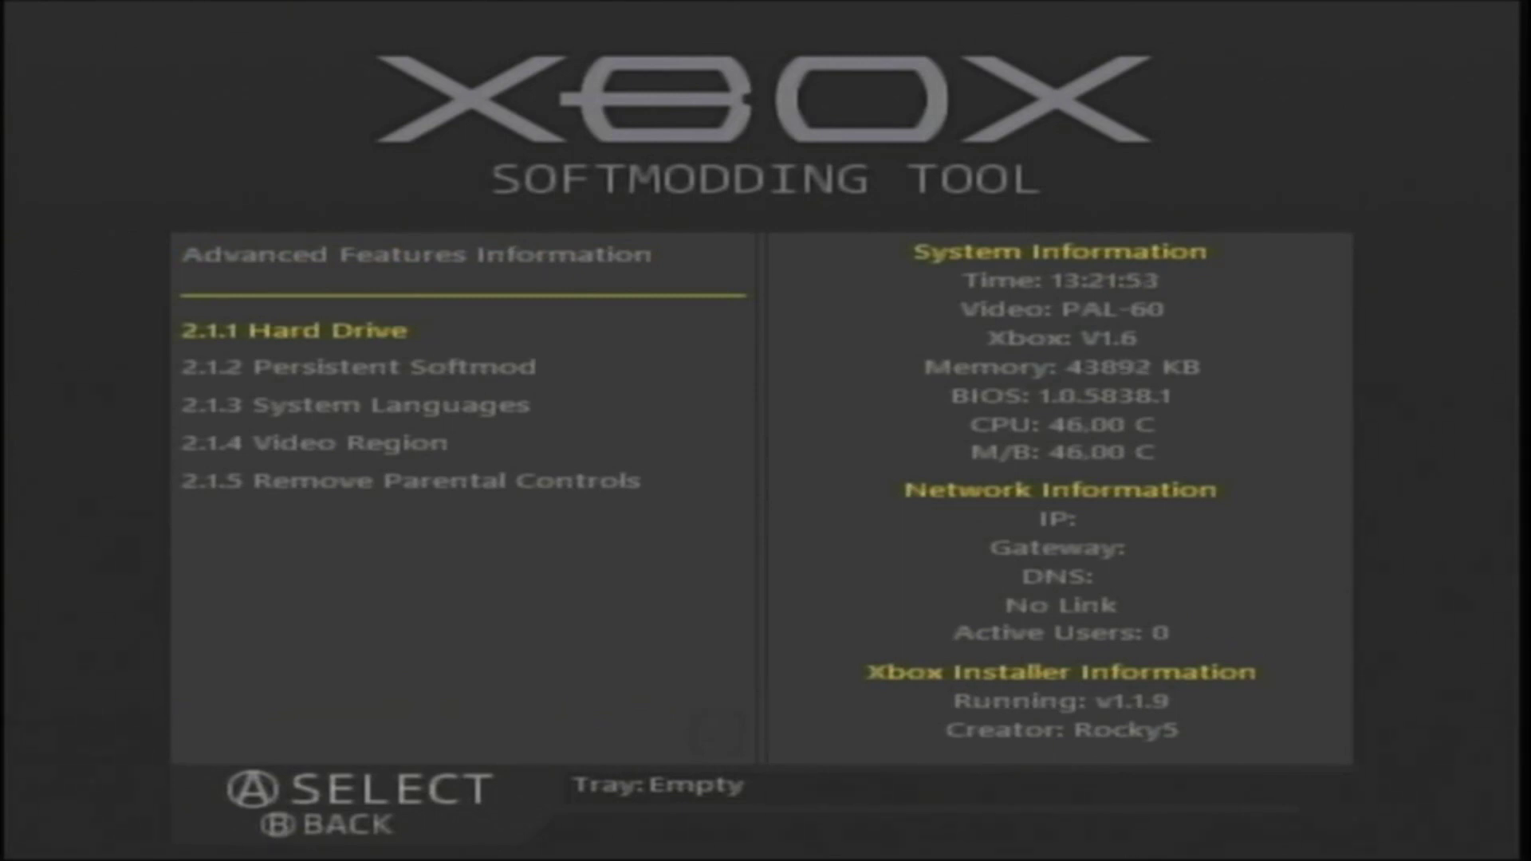
key(Return)
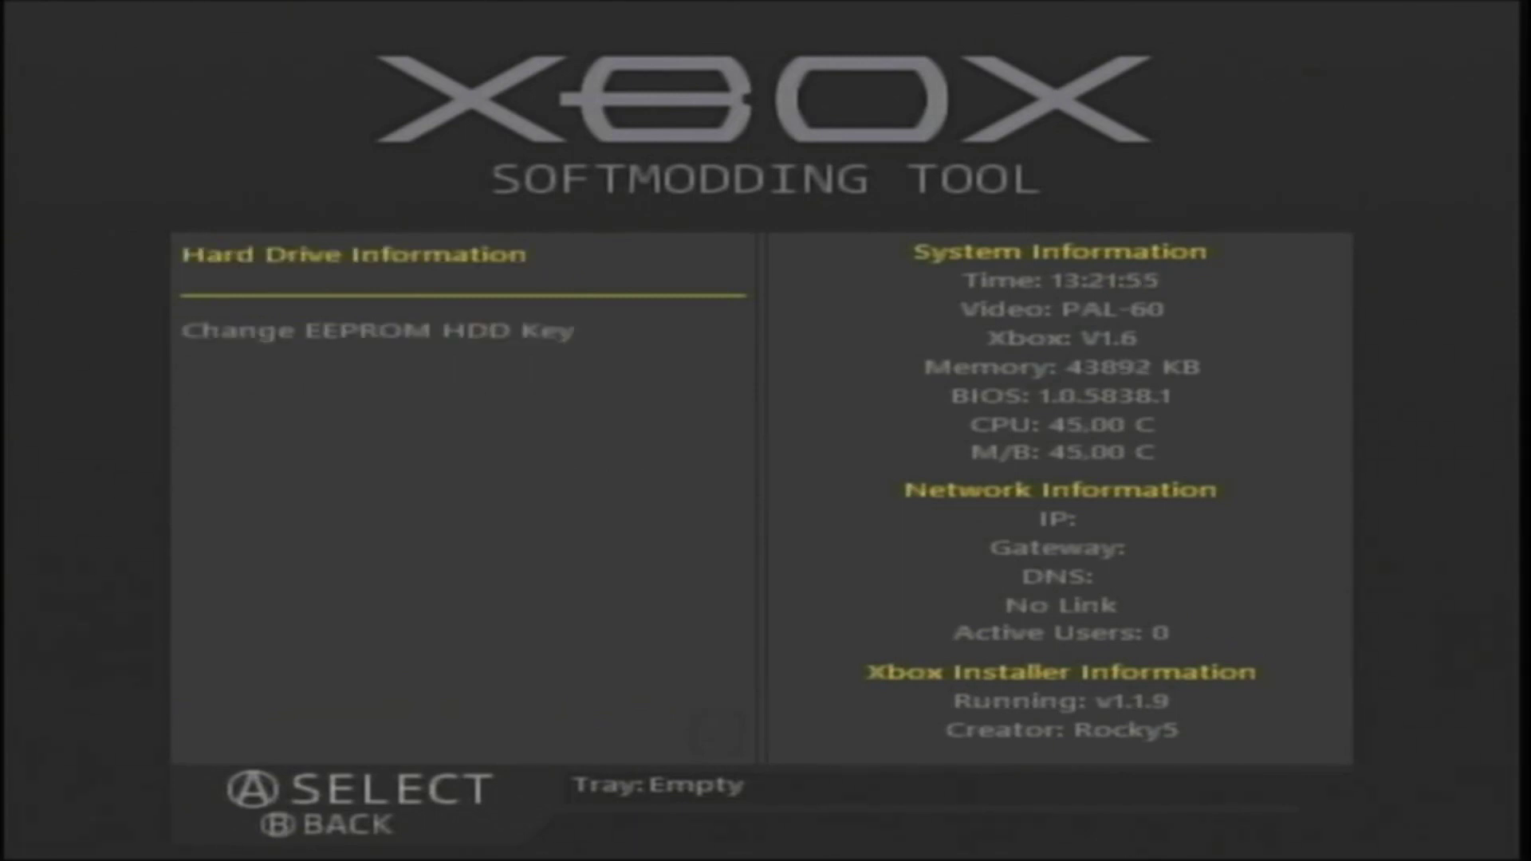
Change the EEPROM HDD key, accepting the disclaimer, the Insignia warning, the agreement and the master password notice.
key(Down)
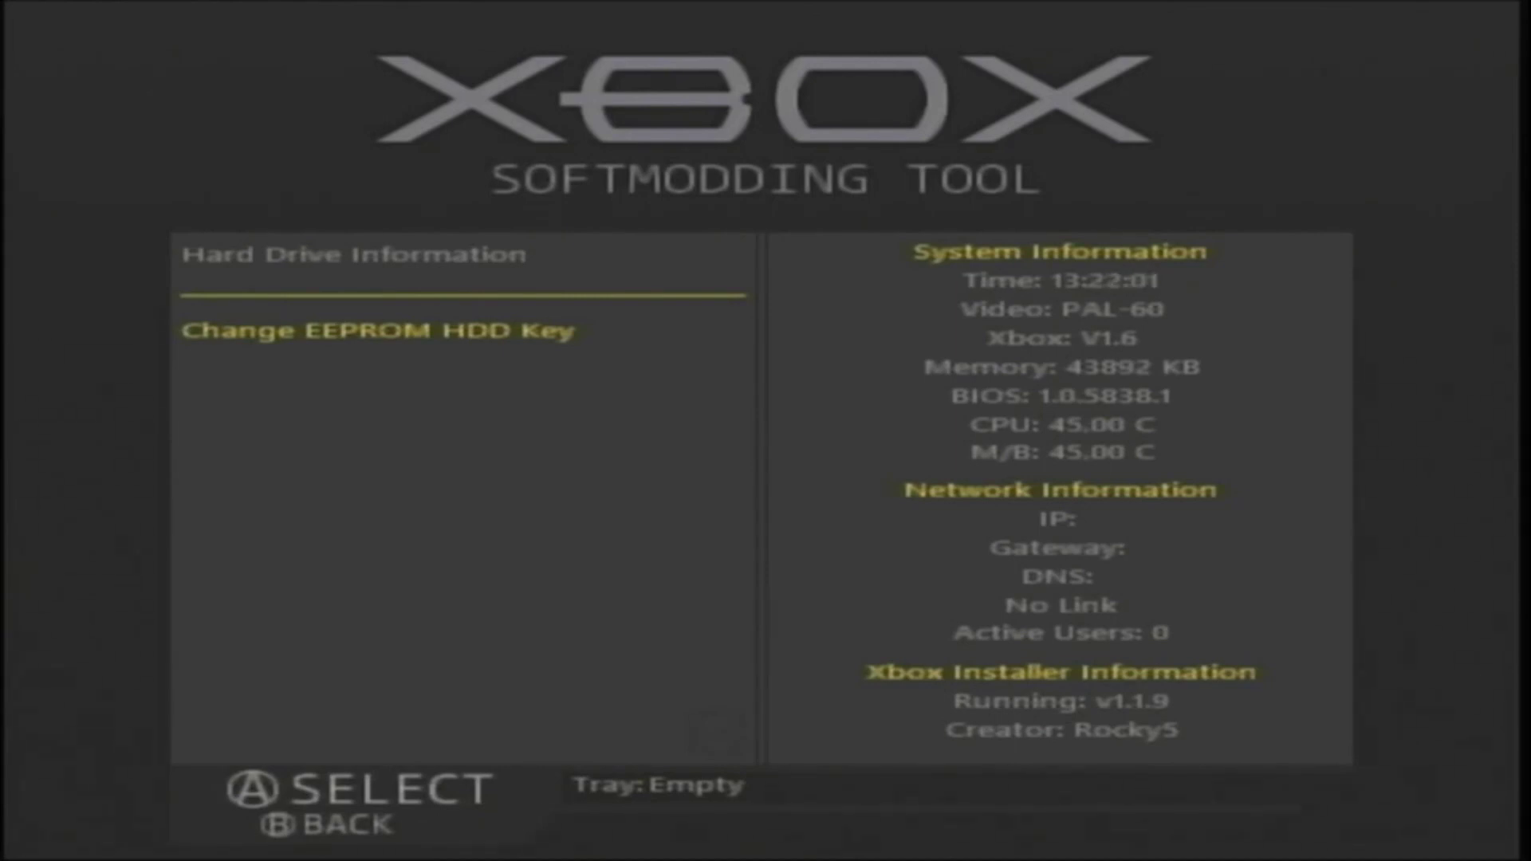
key(Return)
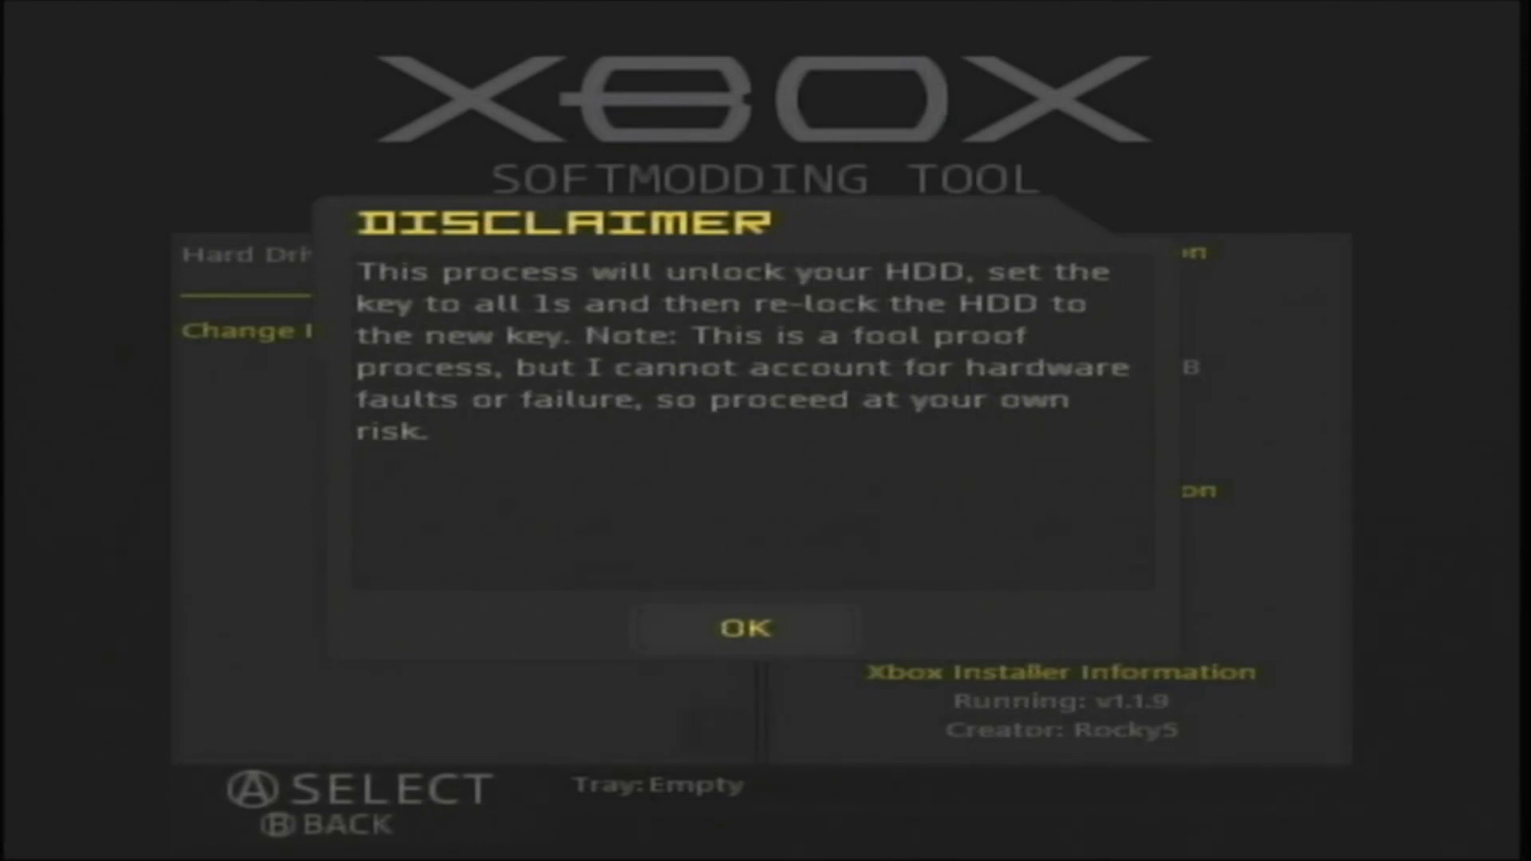
key(Return)
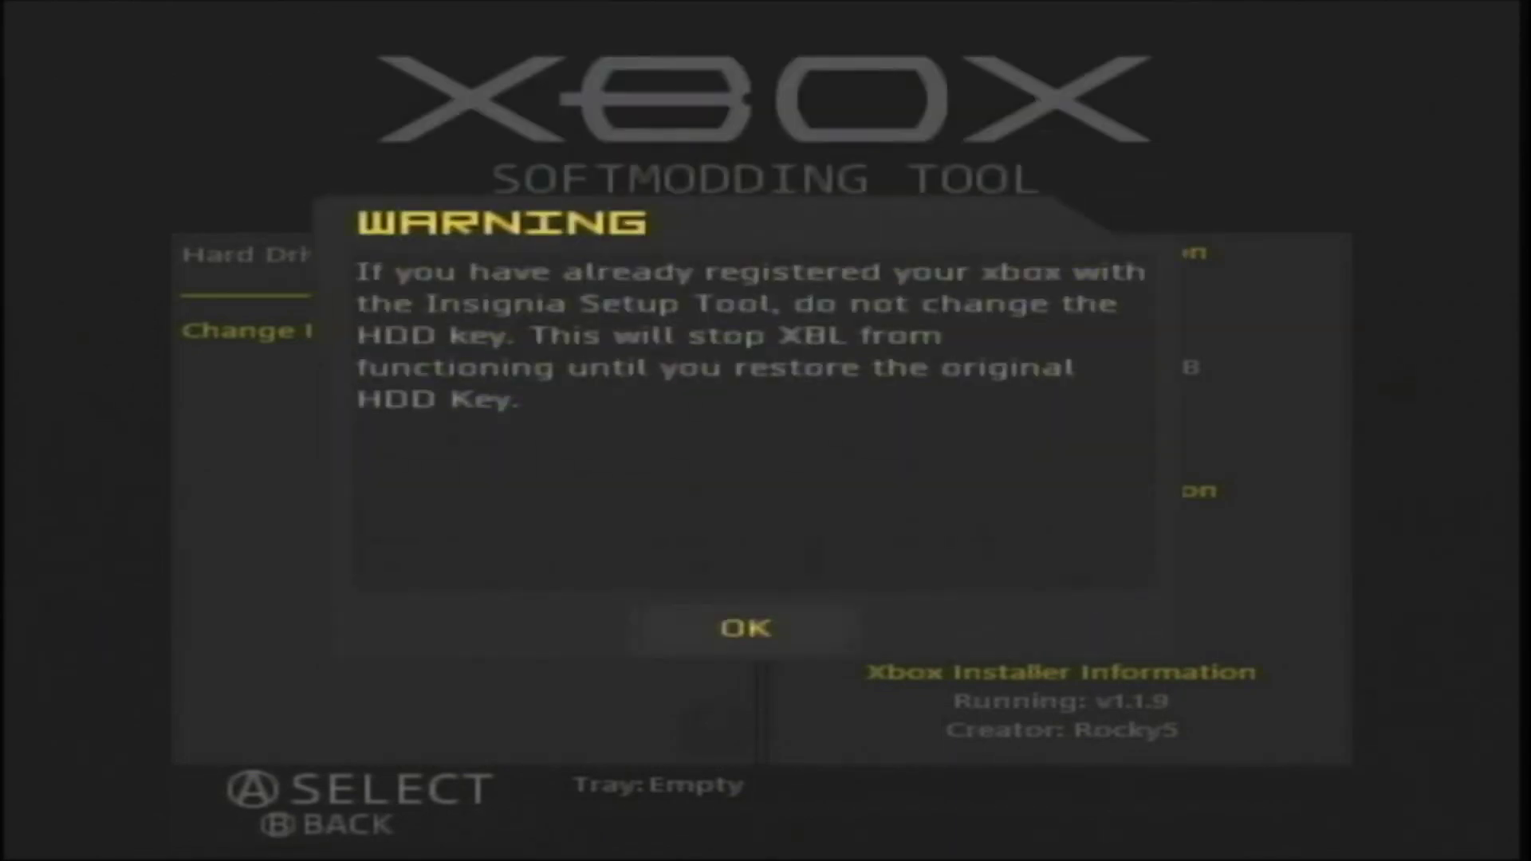
key(Return)
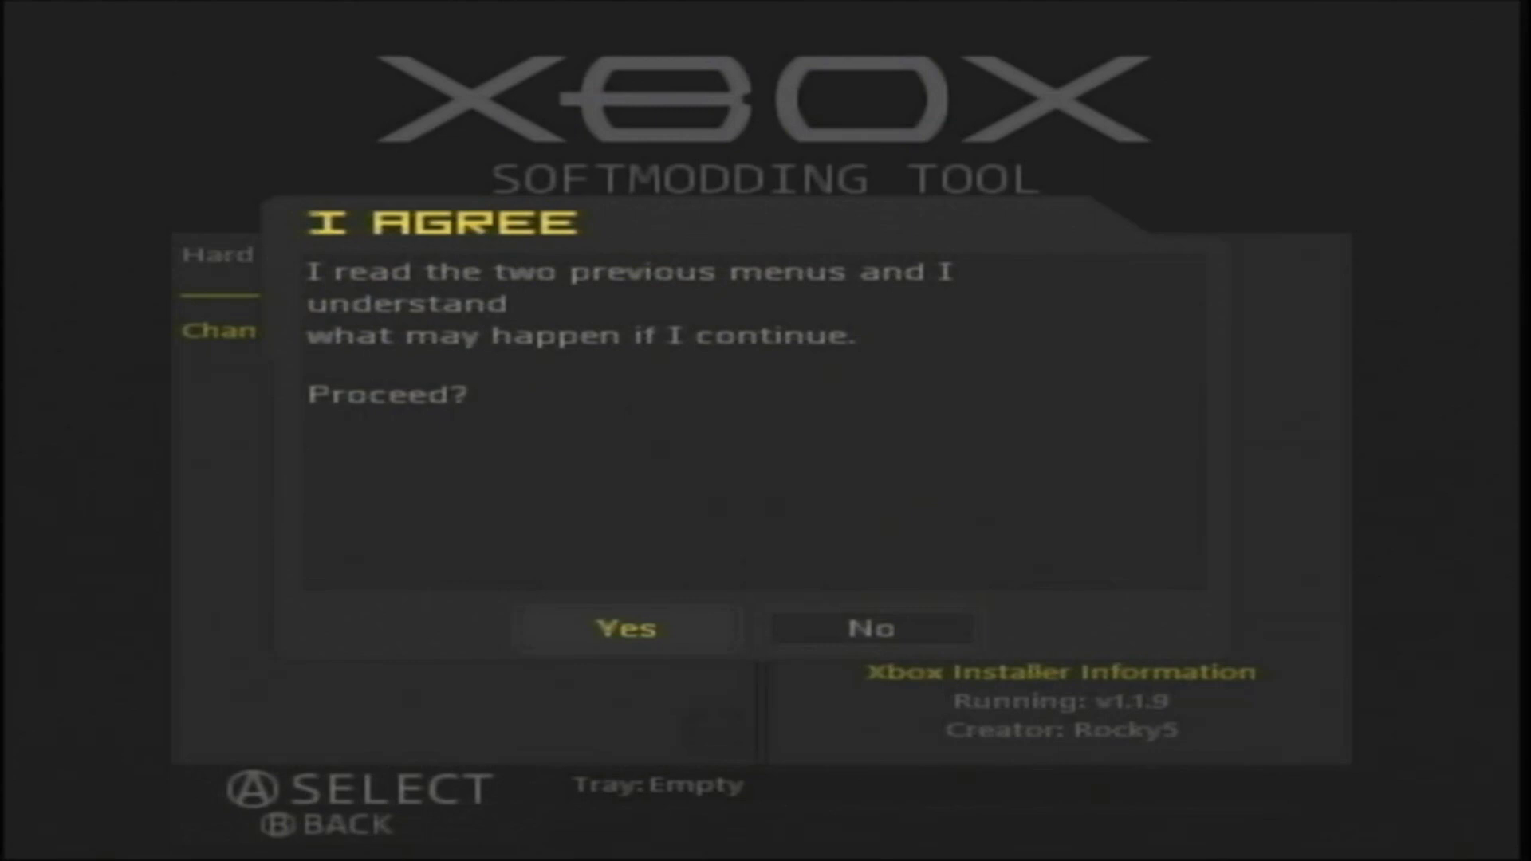
key(Return)
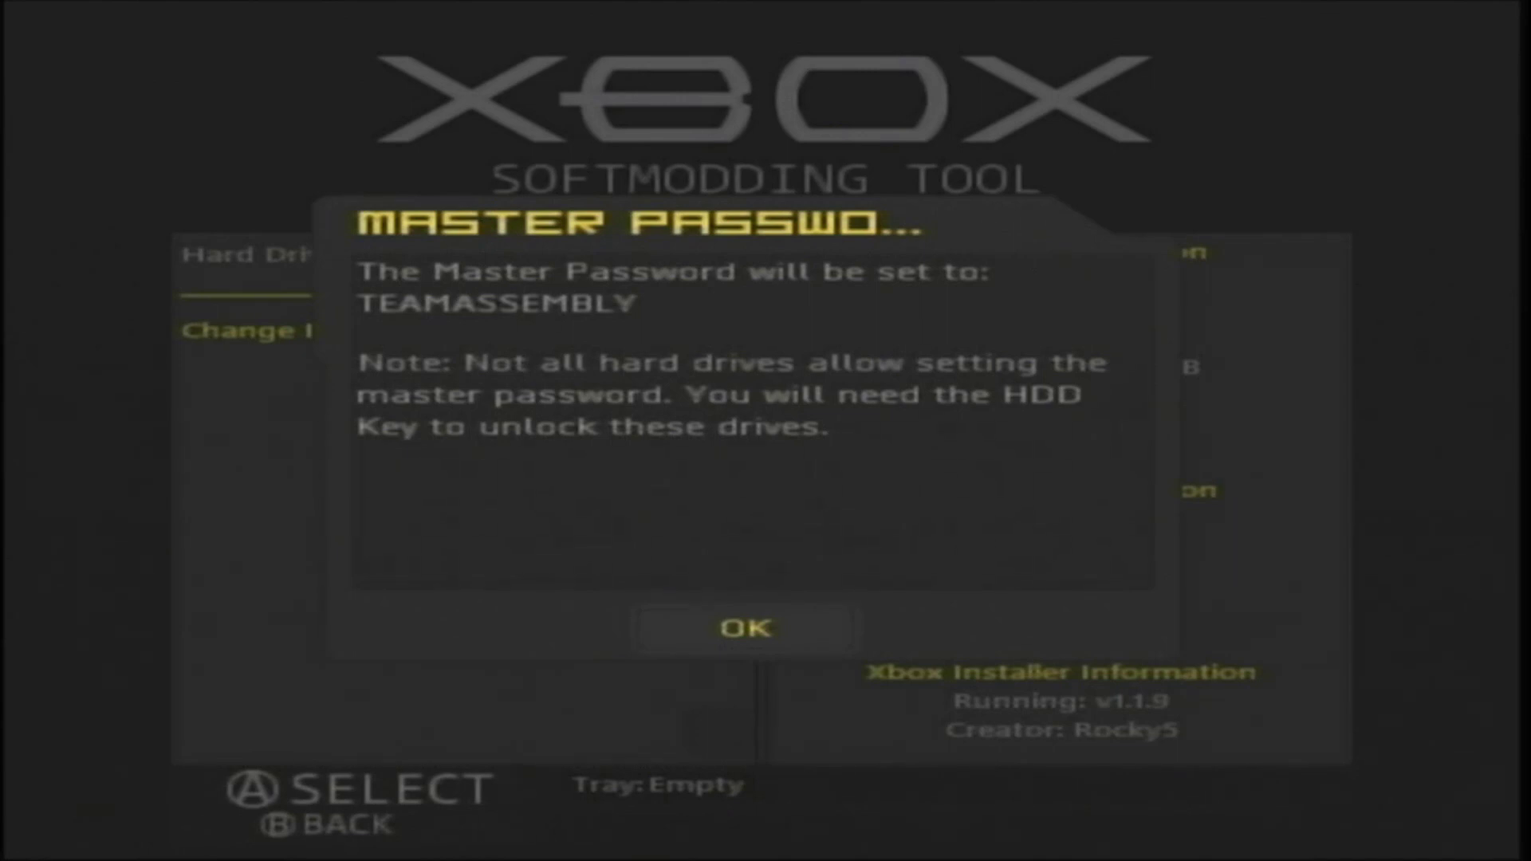
key(Return)
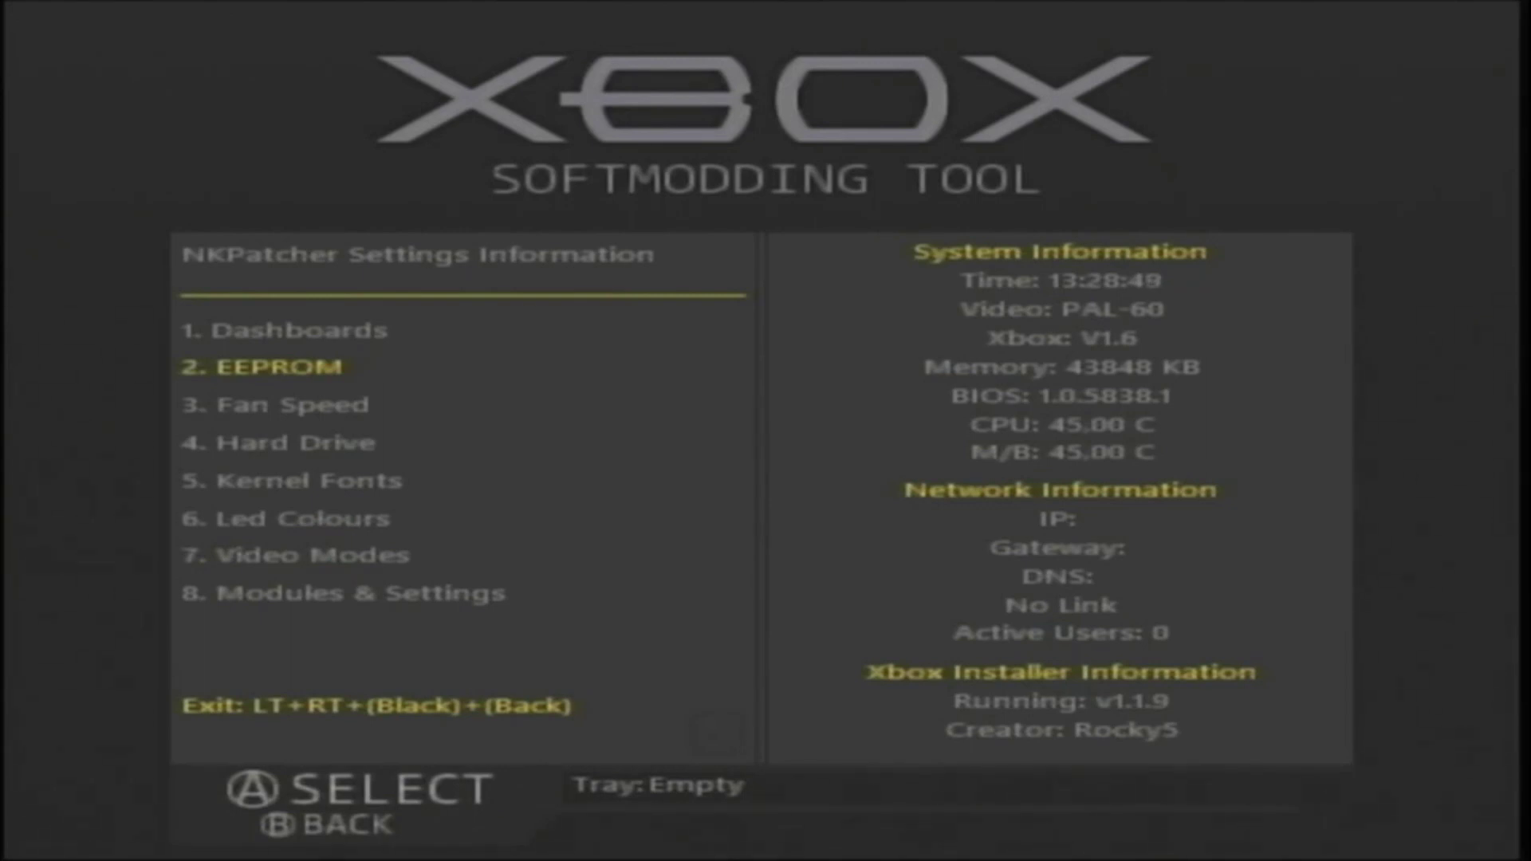
Leave the NKPatcher settings and look through the dashboard's Applications category.
key(Up)
key(Up)
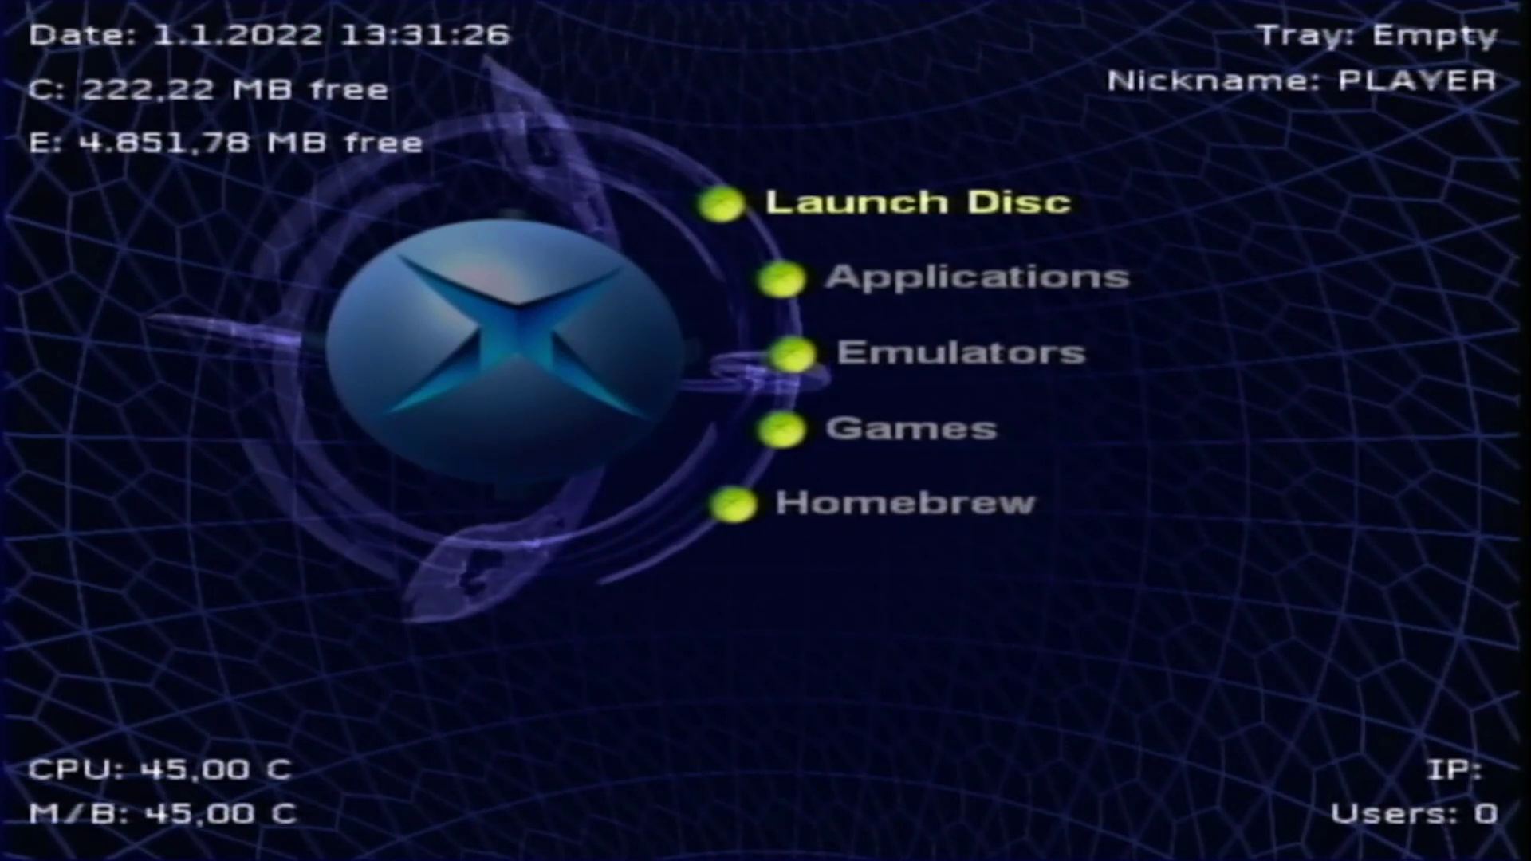
key(Down)
key(Down)
key(Up)
key(Return)
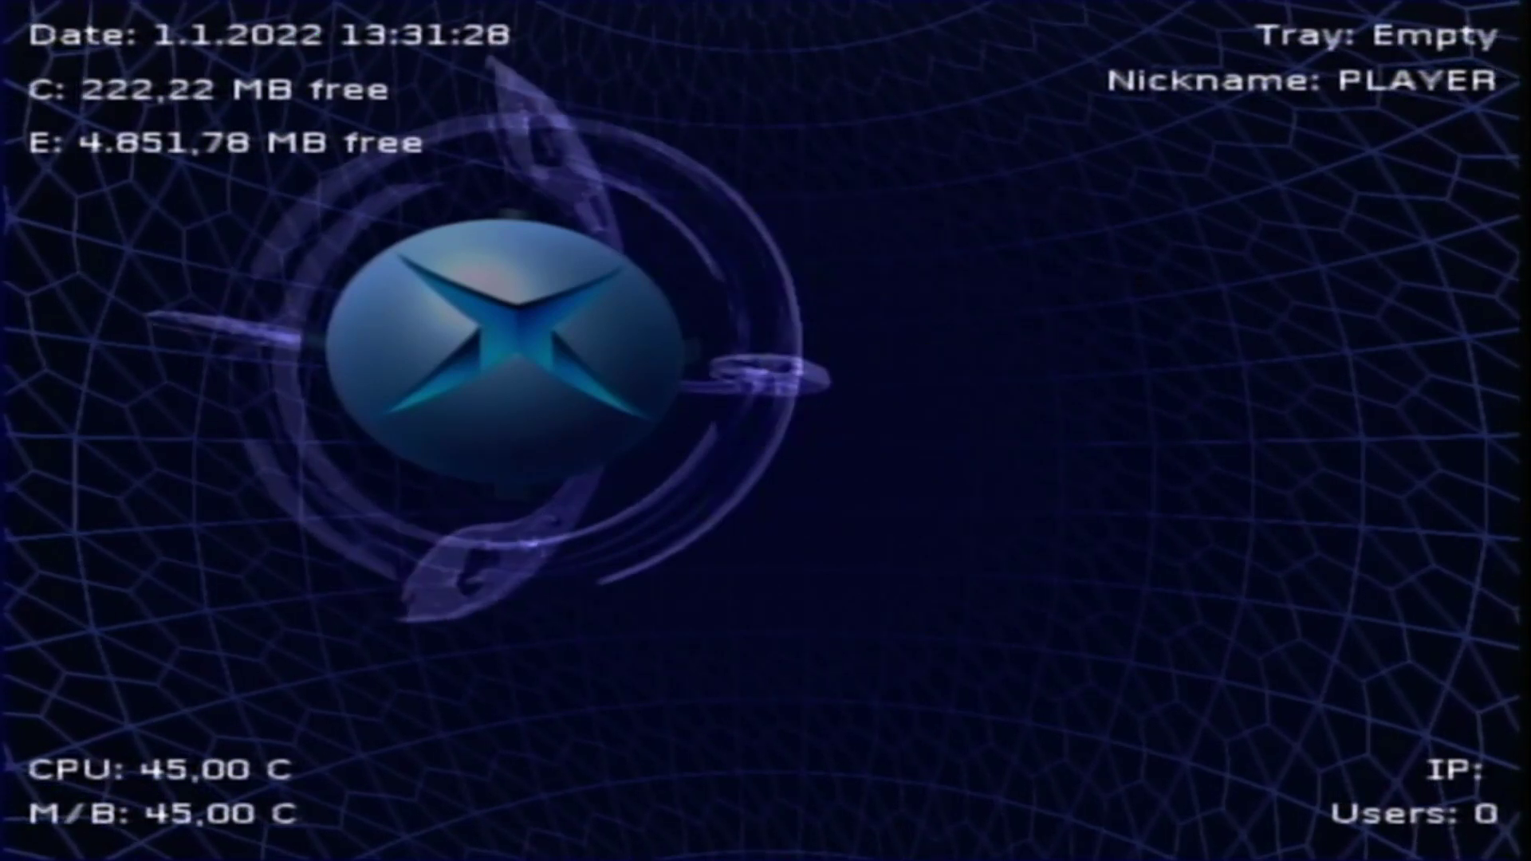
key(Down)
key(Down)
key(Down)
key(Down)
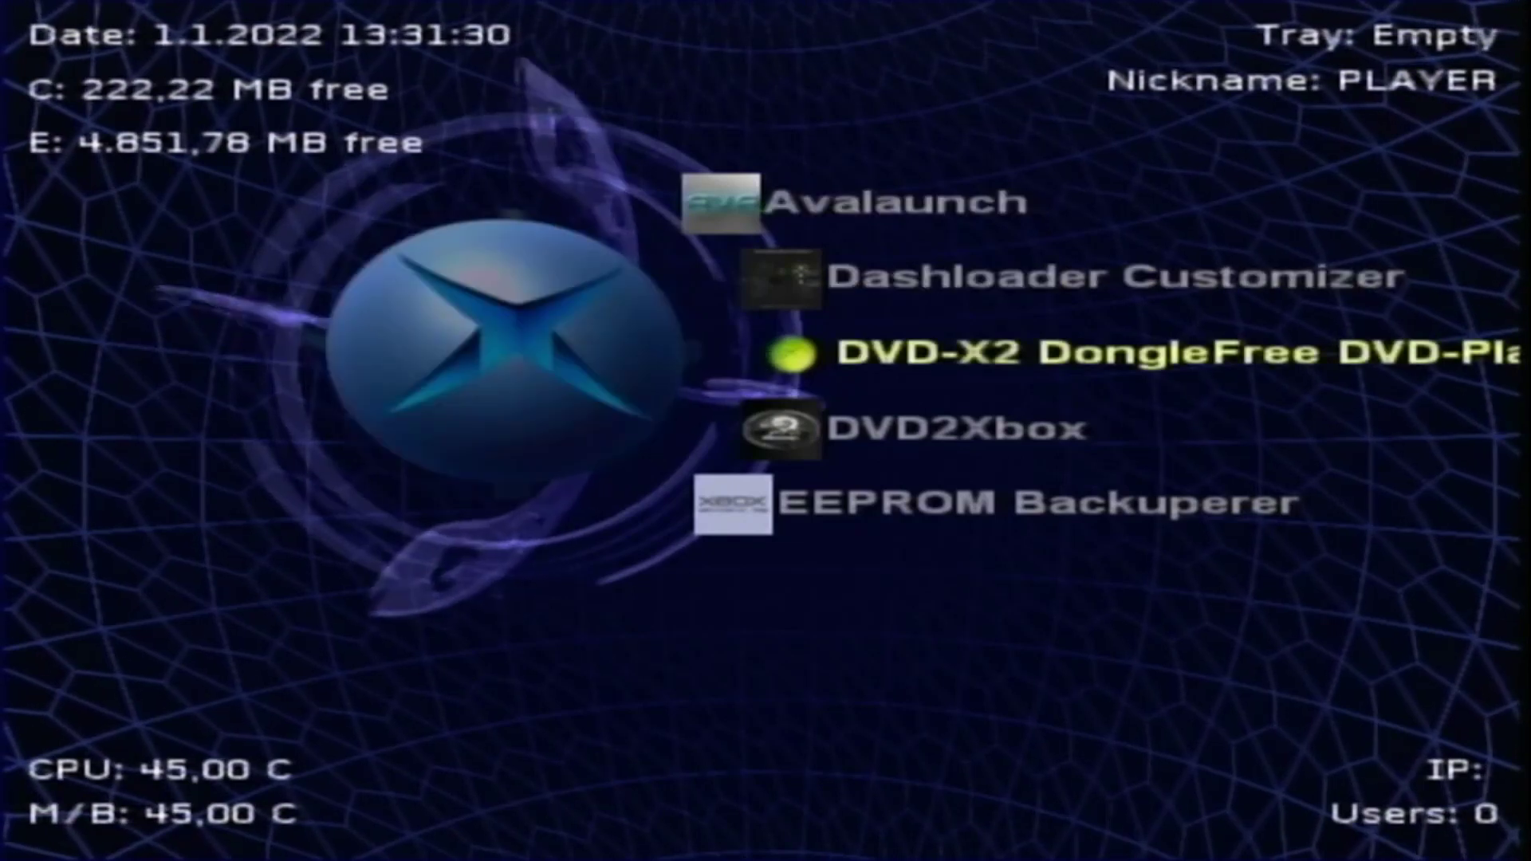
key(Down)
key(Down)
key(Up)
key(Return)
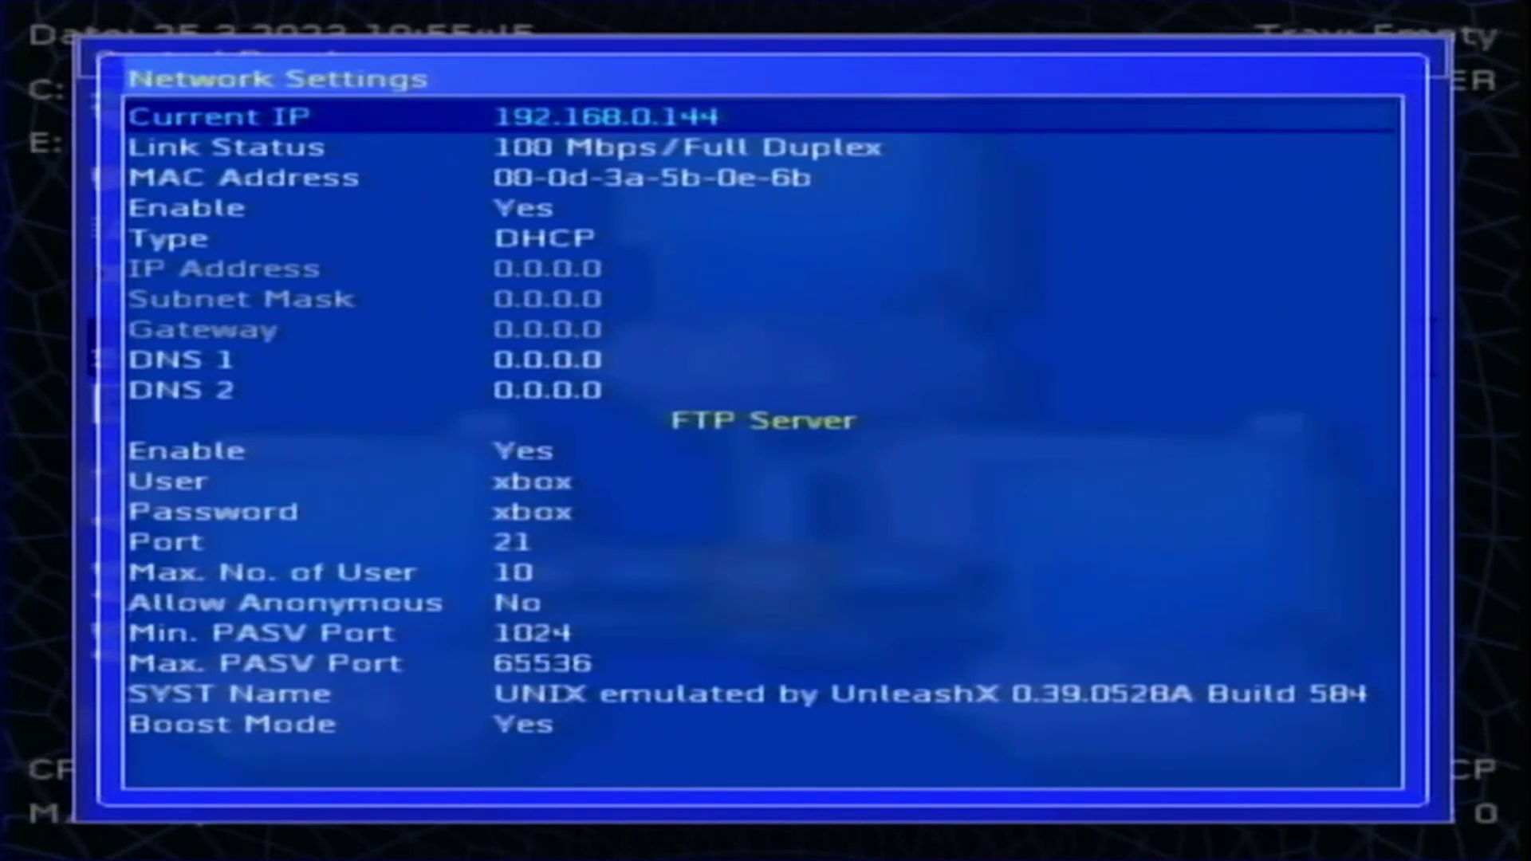
Close the Network Settings, return to the main menu and open the System category's Settings.
key(Escape)
key(Escape)
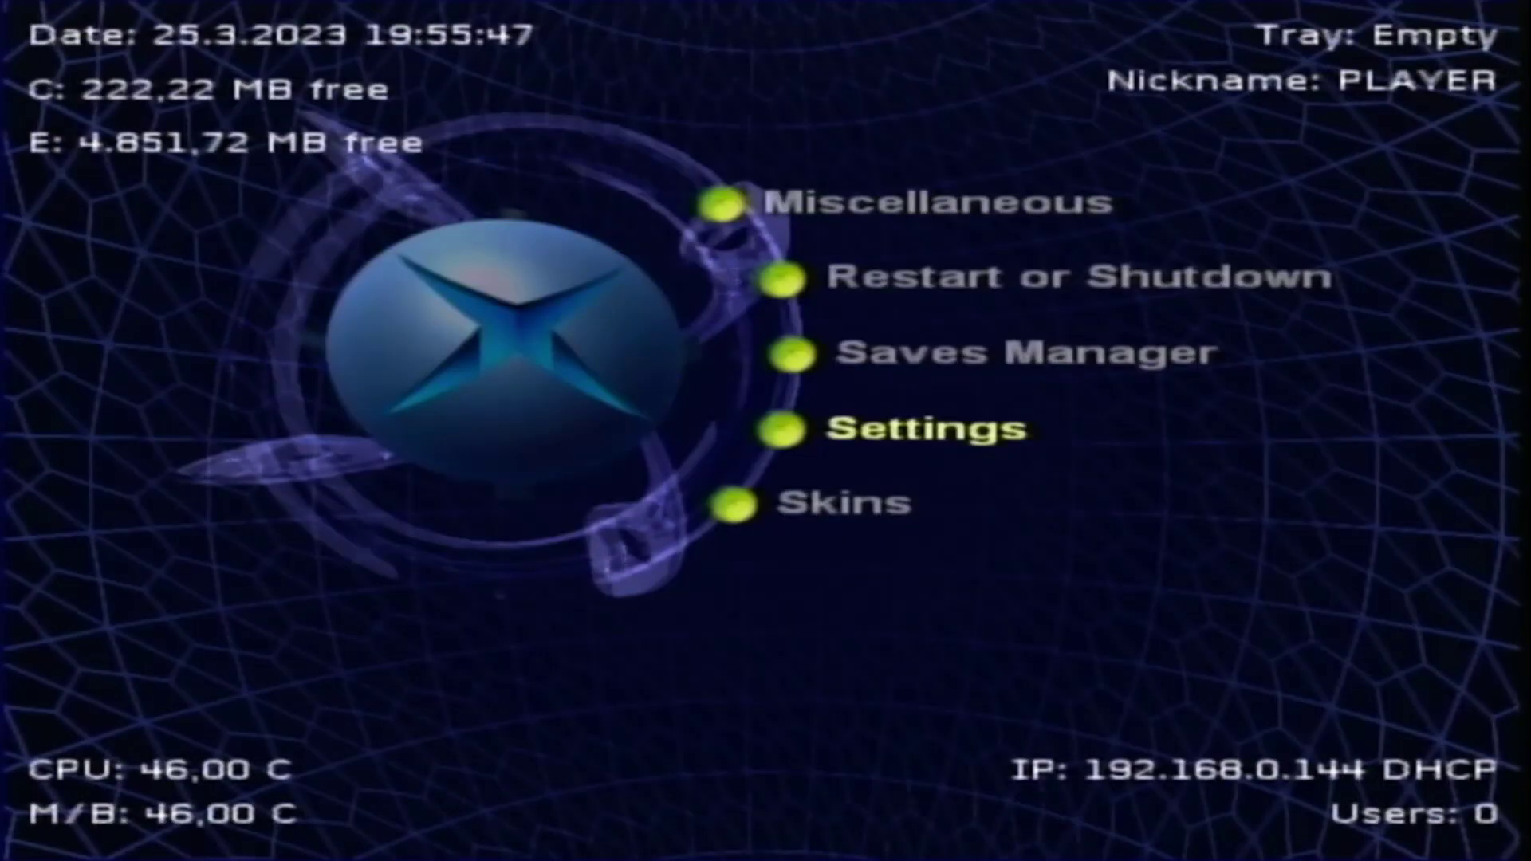
key(Escape)
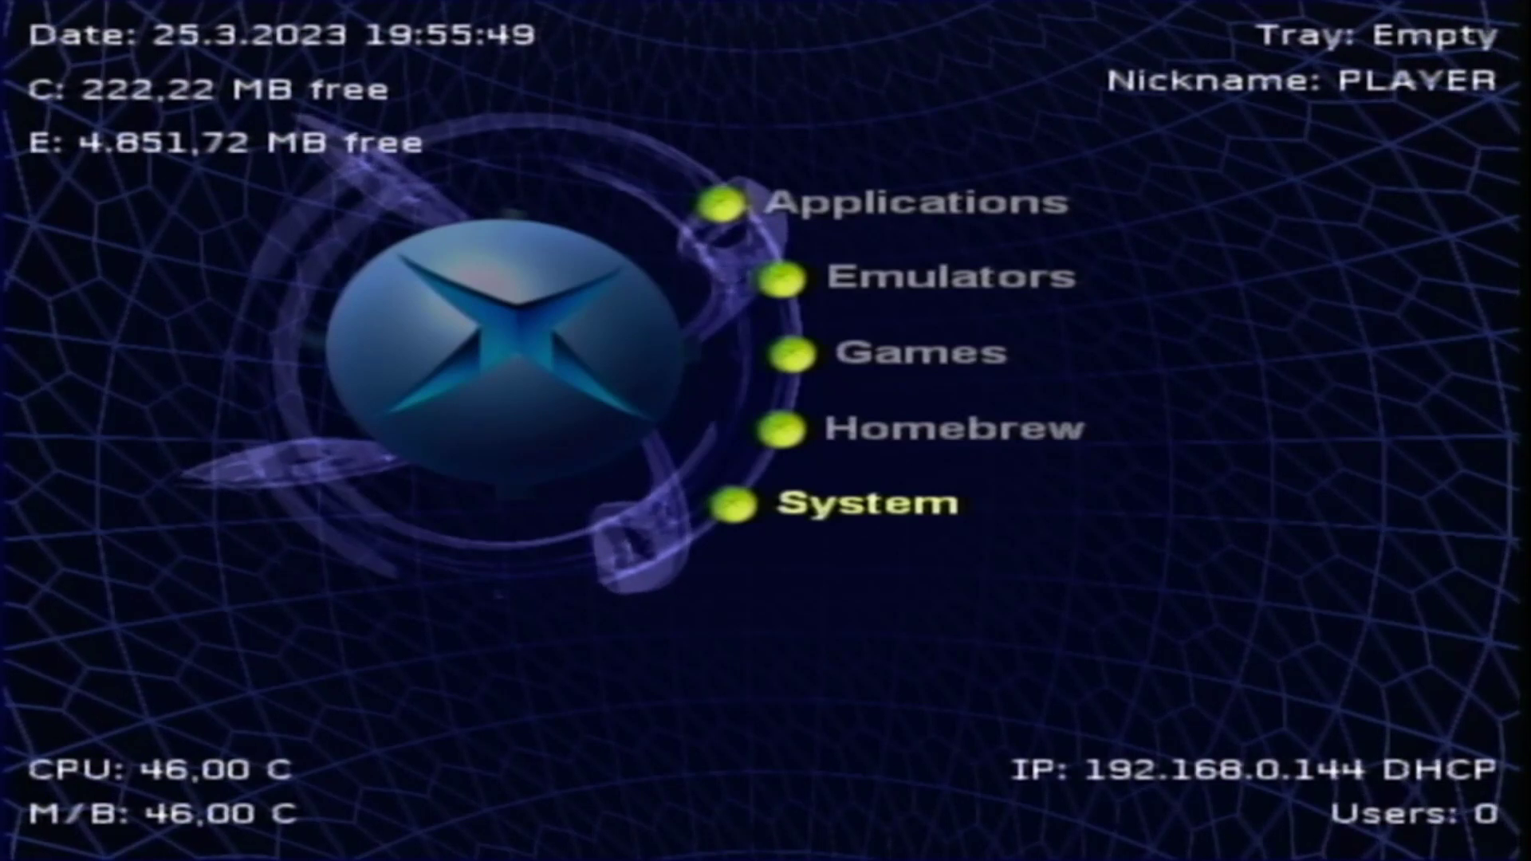
key(Return)
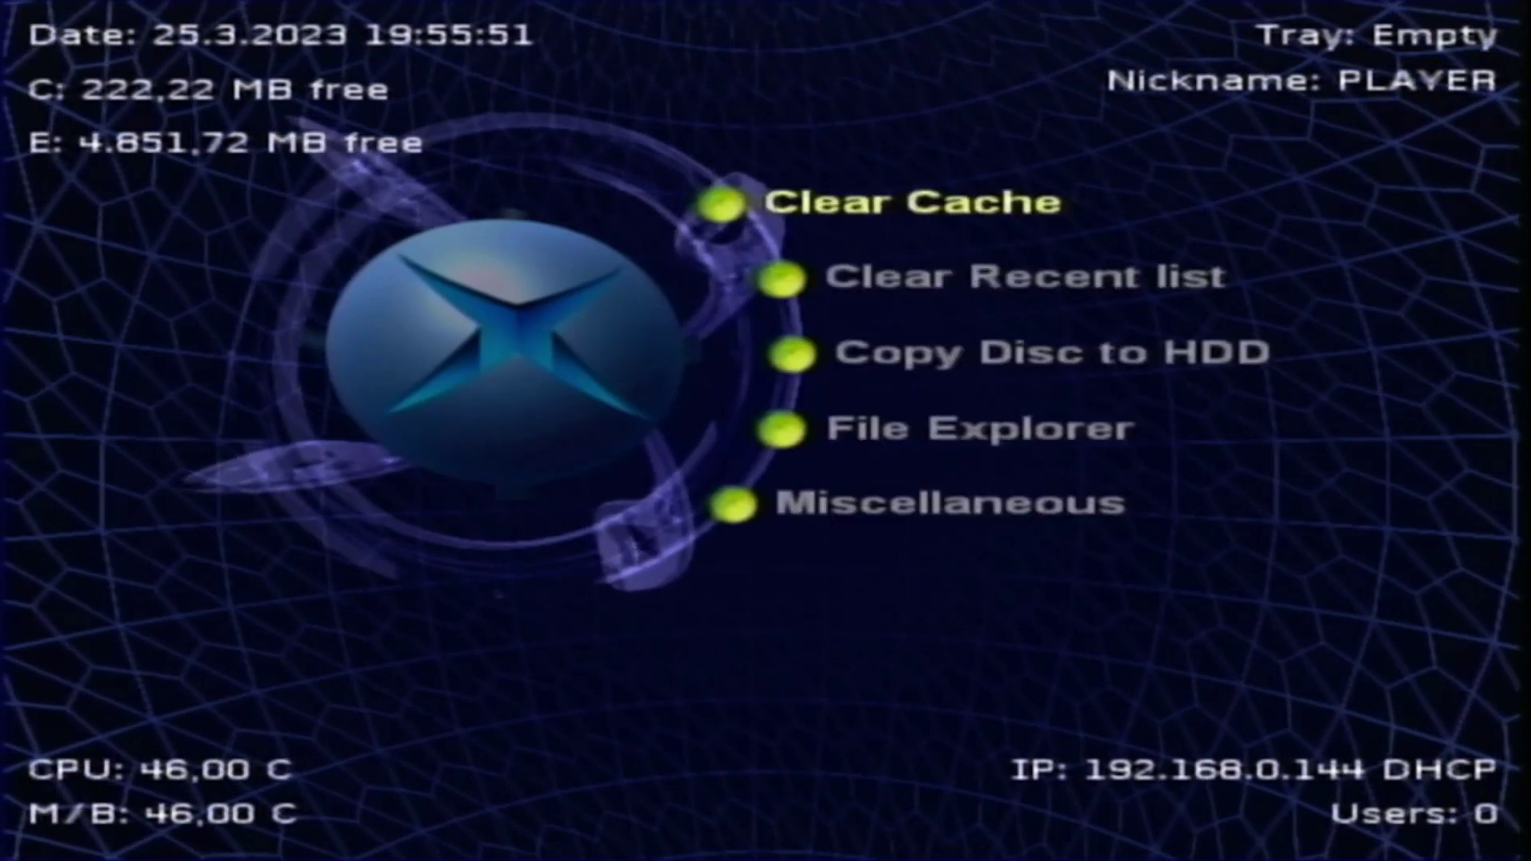
key(Down)
key(Down)
key(Down)
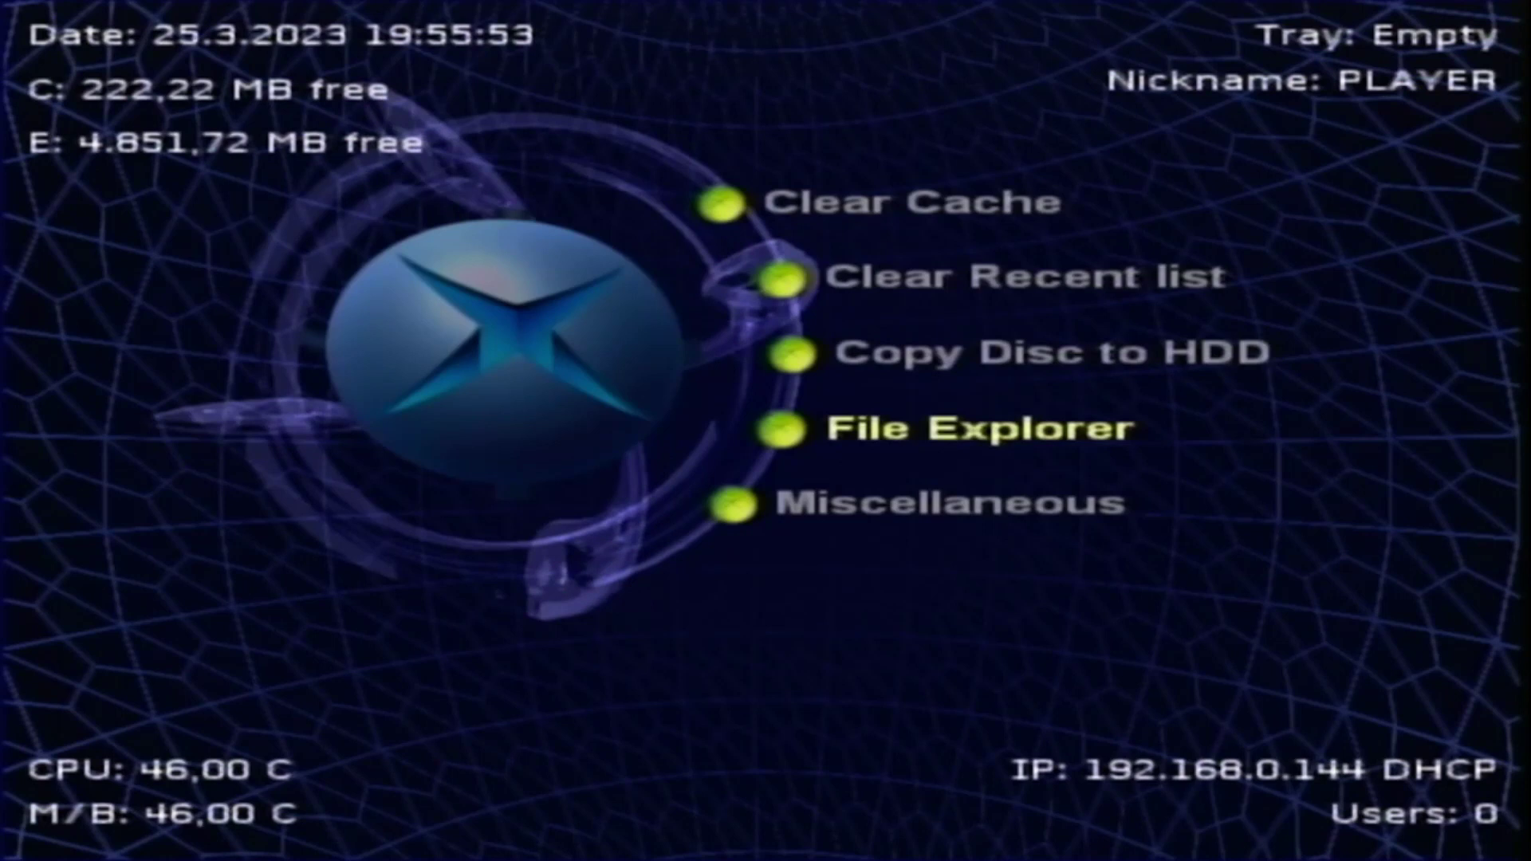
key(Return)
key(Down)
key(Down)
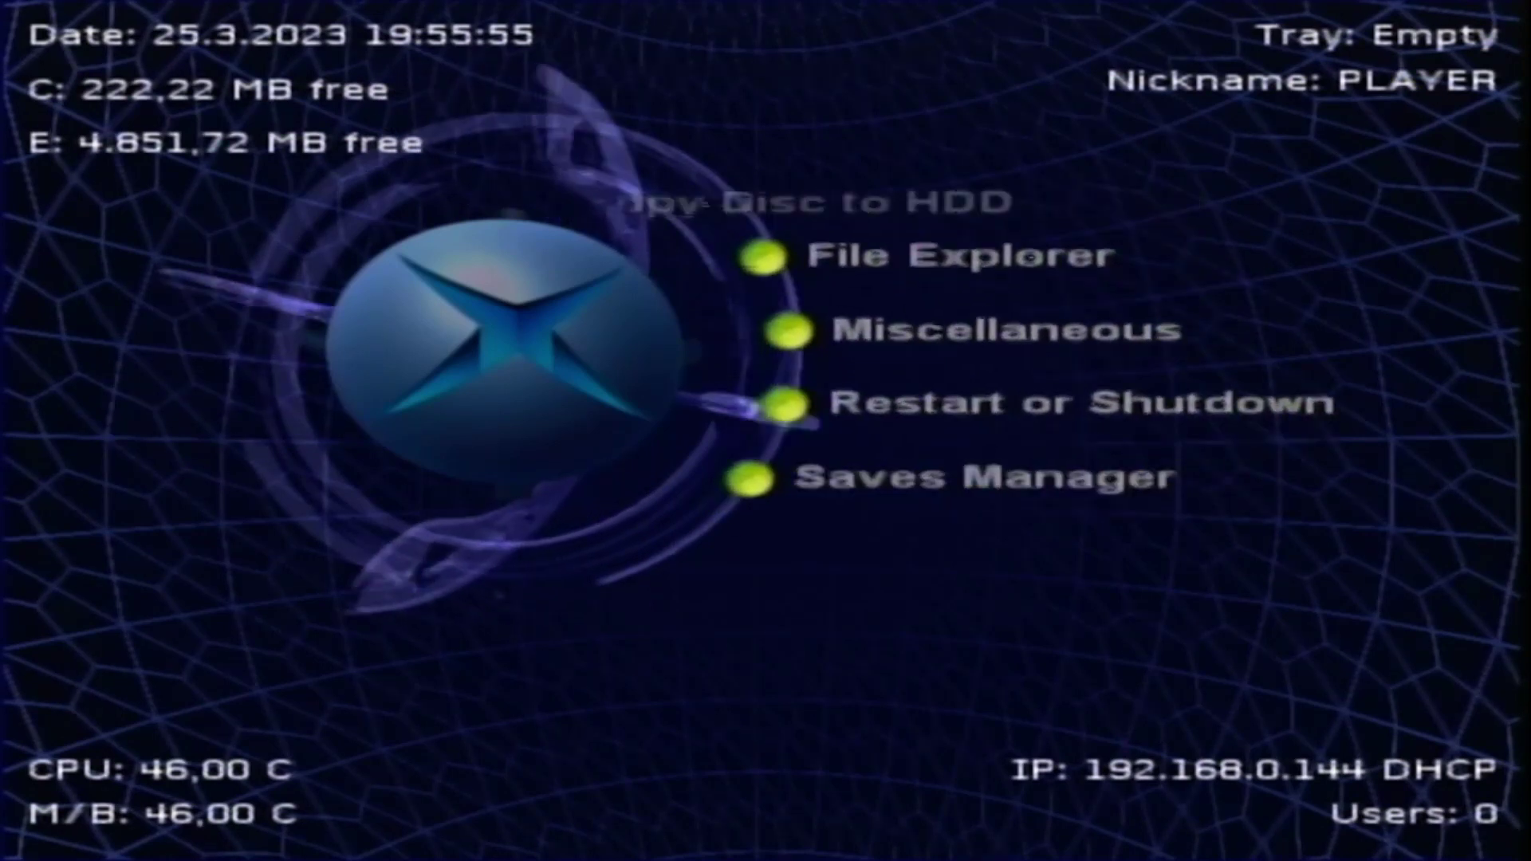
key(Return)
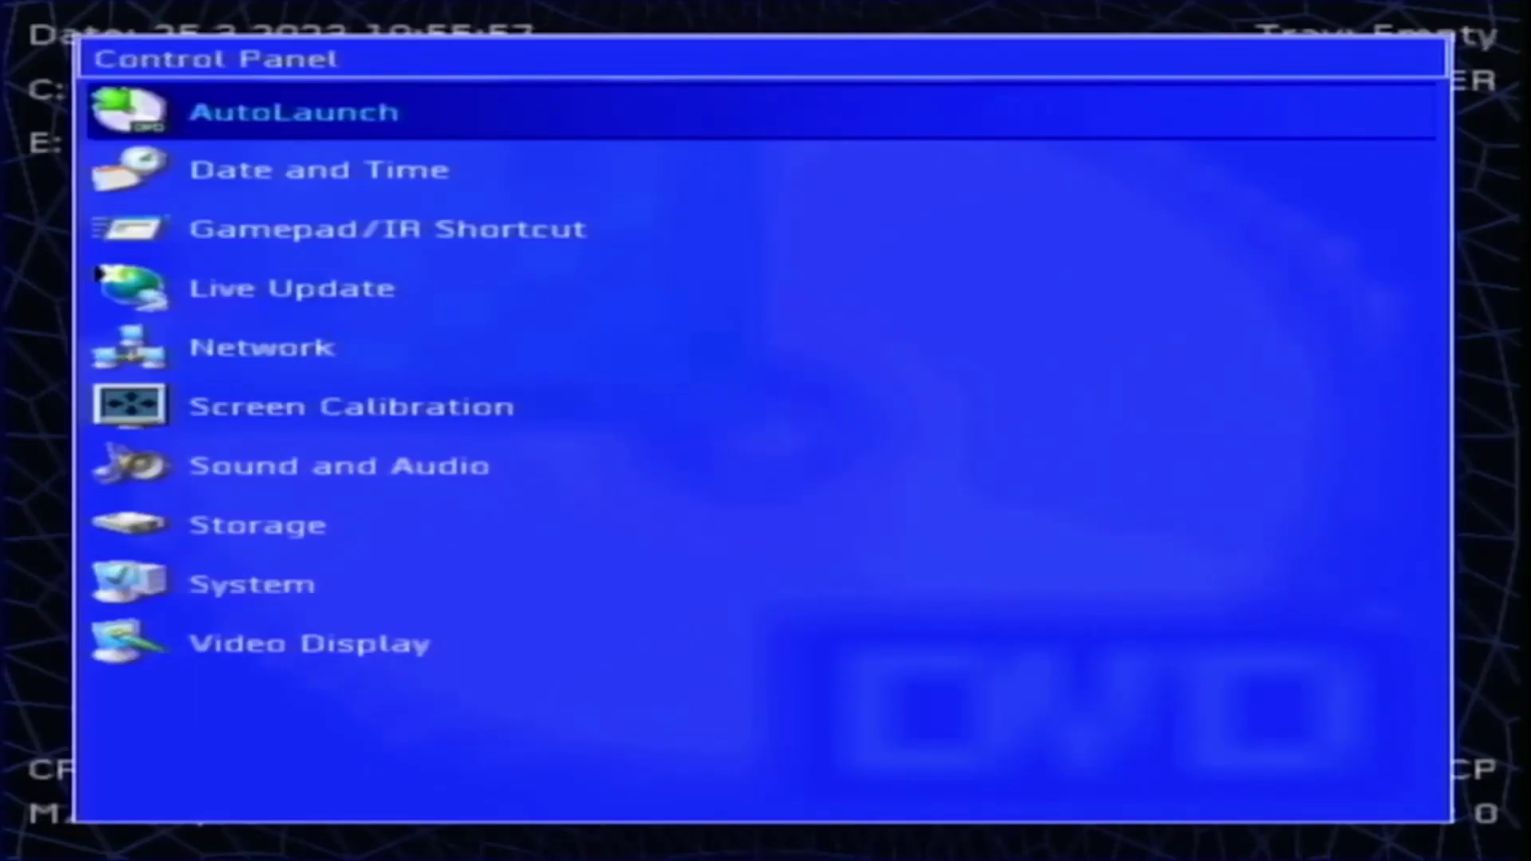
Open the Network settings in the Control Panel.
key(Down)
key(Down)
key(Down)
key(Down)
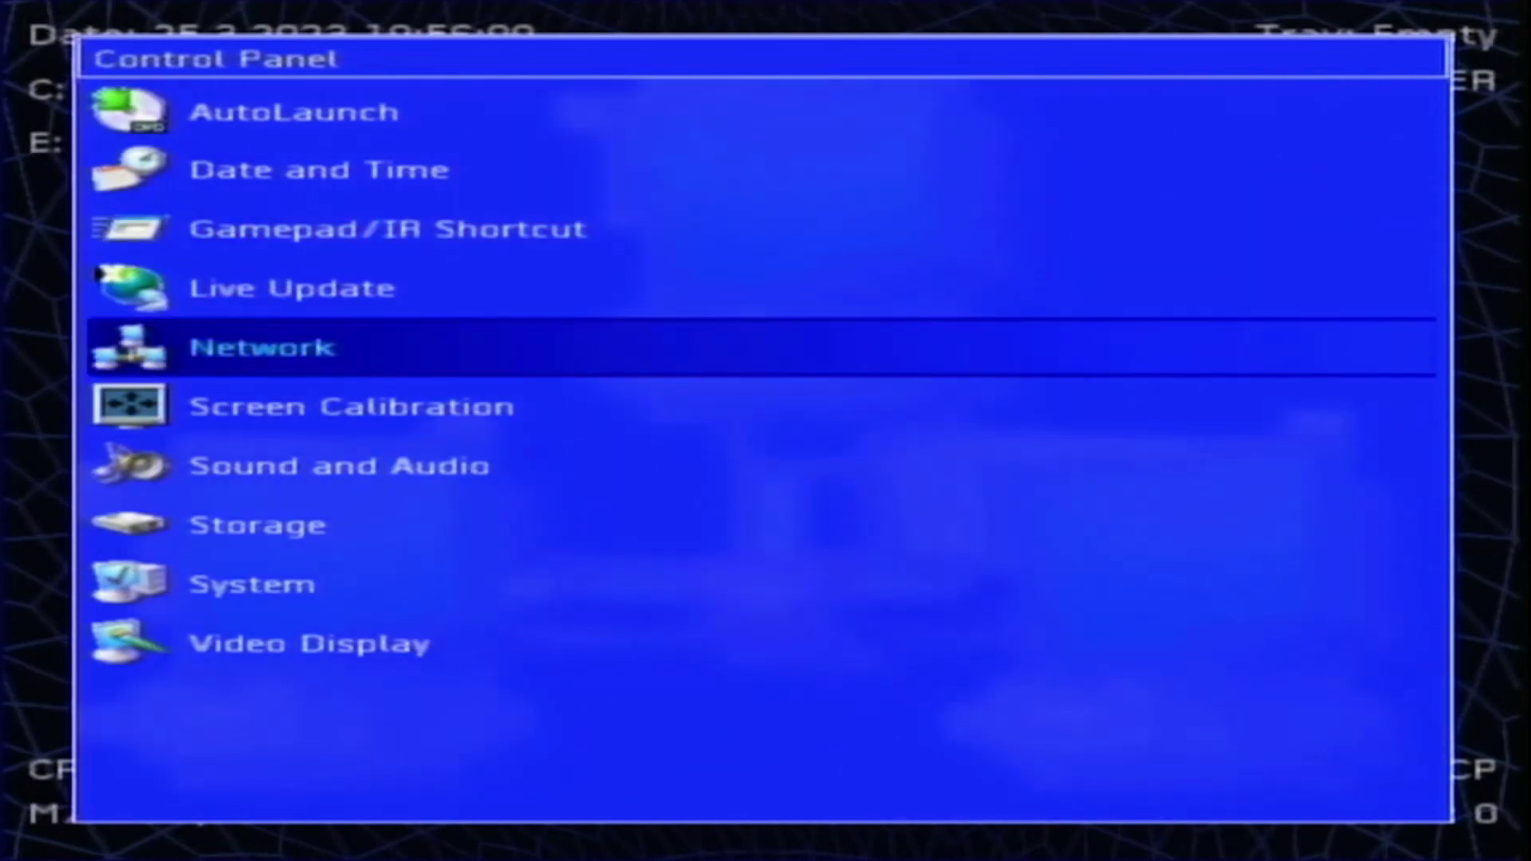
key(Return)
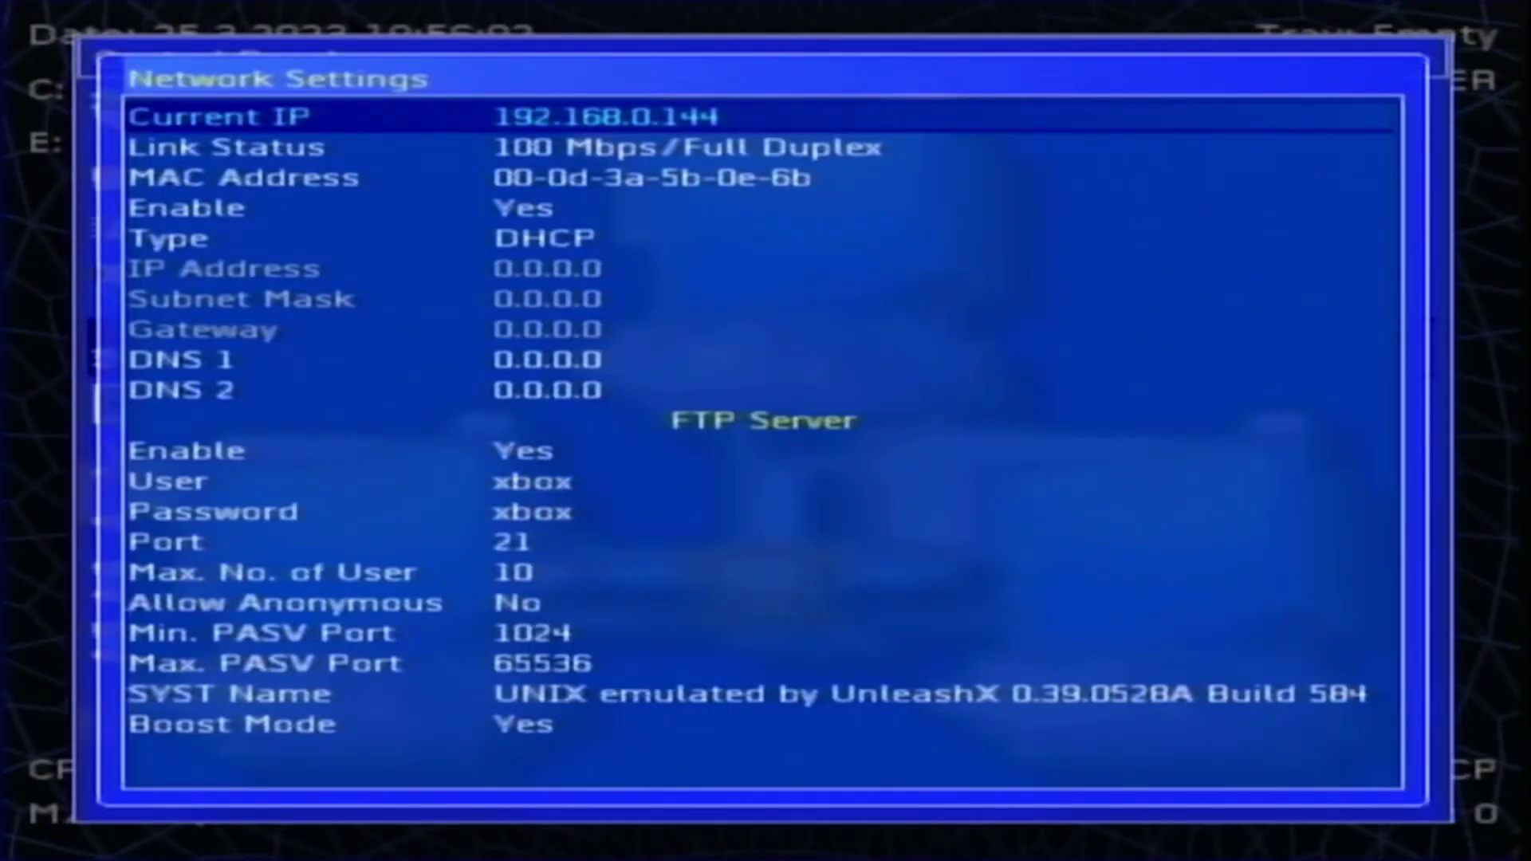
Examine the current IP address and the FTP server's user, password and port in the Network Settings.
key(Down)
key(Down)
key(Down)
key(Down)
key(Down)
key(Down)
key(Down)
key(Down)
key(Down)
key(Down)
key(Down)
key(Down)
key(Down)
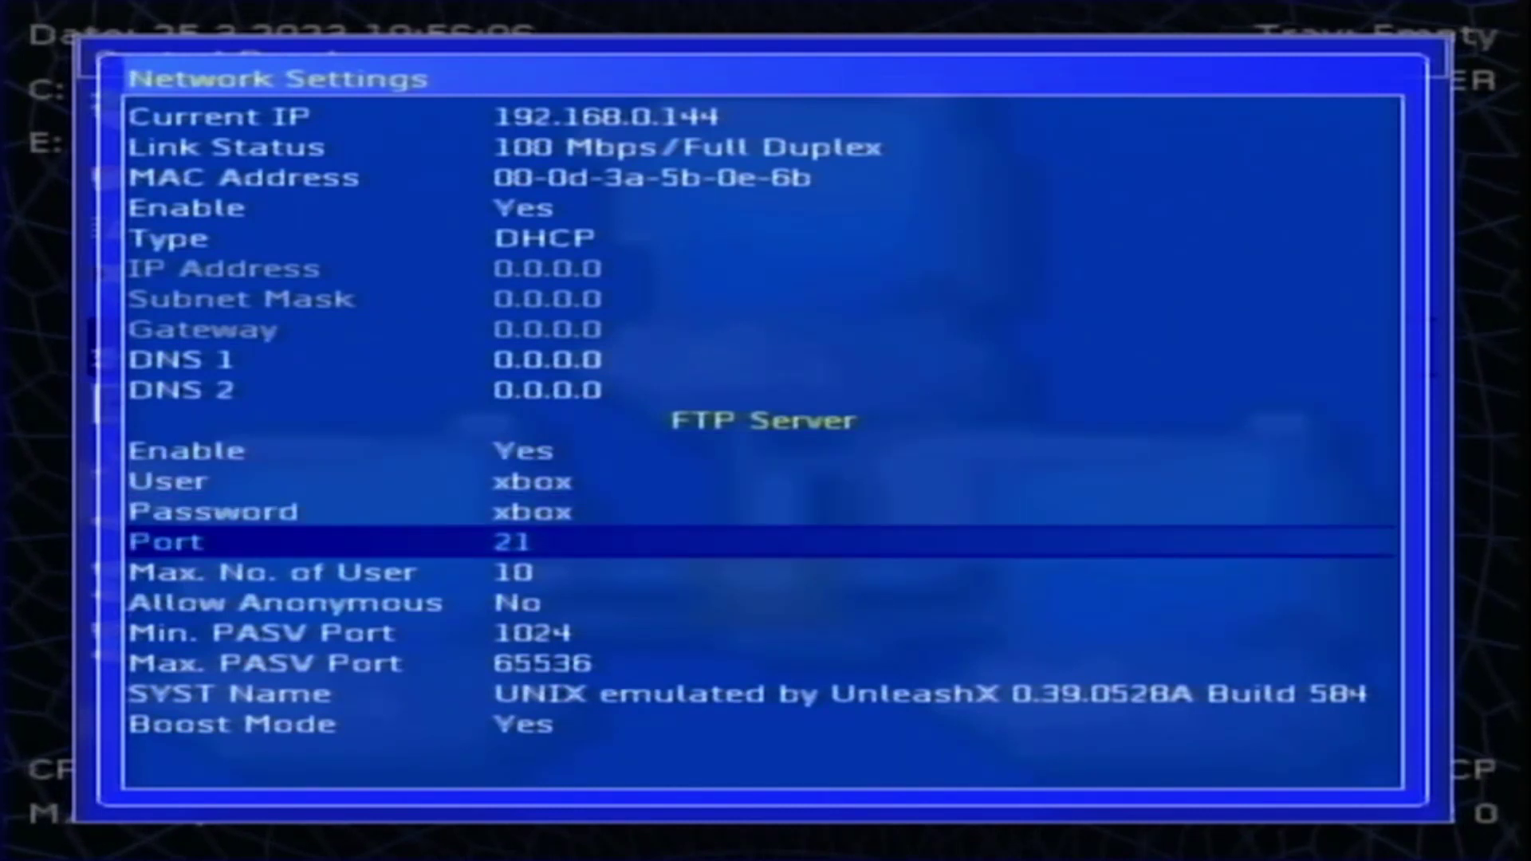
key(Up)
key(Up)
key(Down)
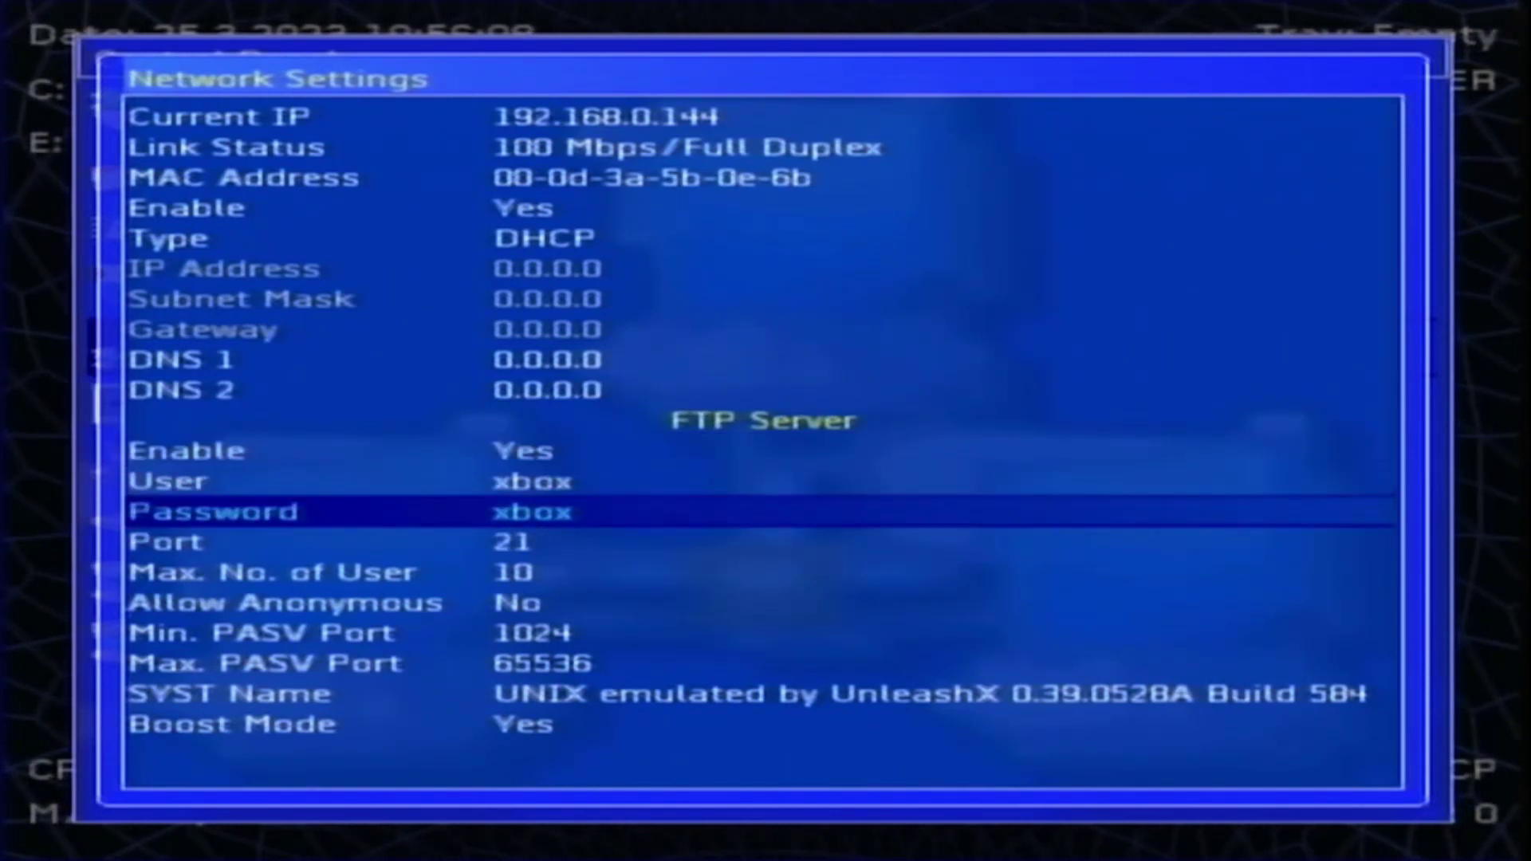
key(Up)
key(Up)
key(Up)
key(Up)
key(Up)
key(Up)
key(Up)
key(Up)
key(Up)
key(Up)
key(Up)
key(Up)
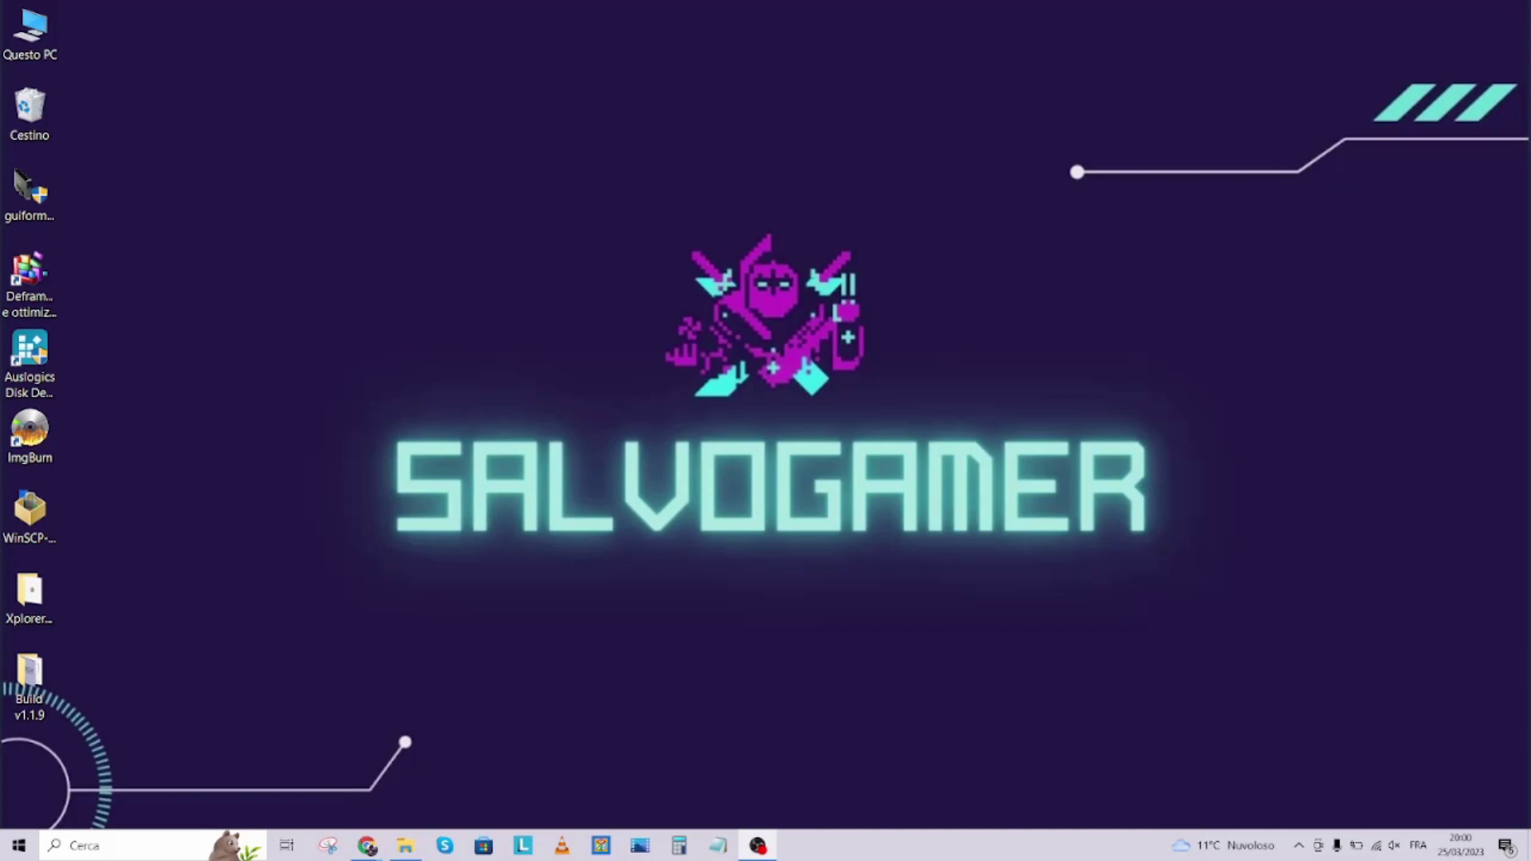
Install WinSCP 5.21.7 from the desktop setup file with the typical installation, and launch it when setup finishes.
double_click(32, 515)
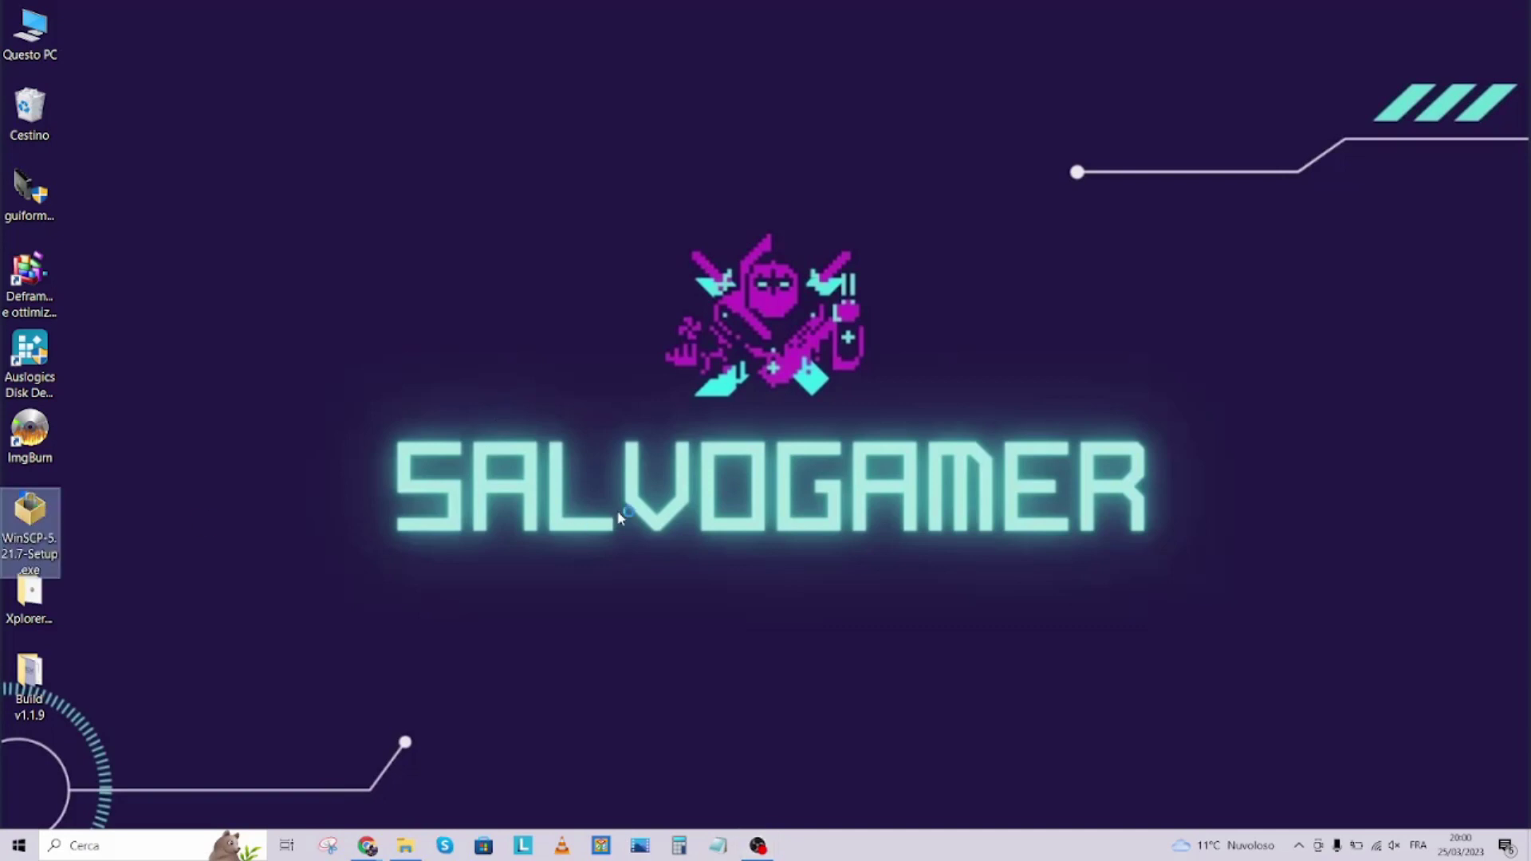
click(727, 400)
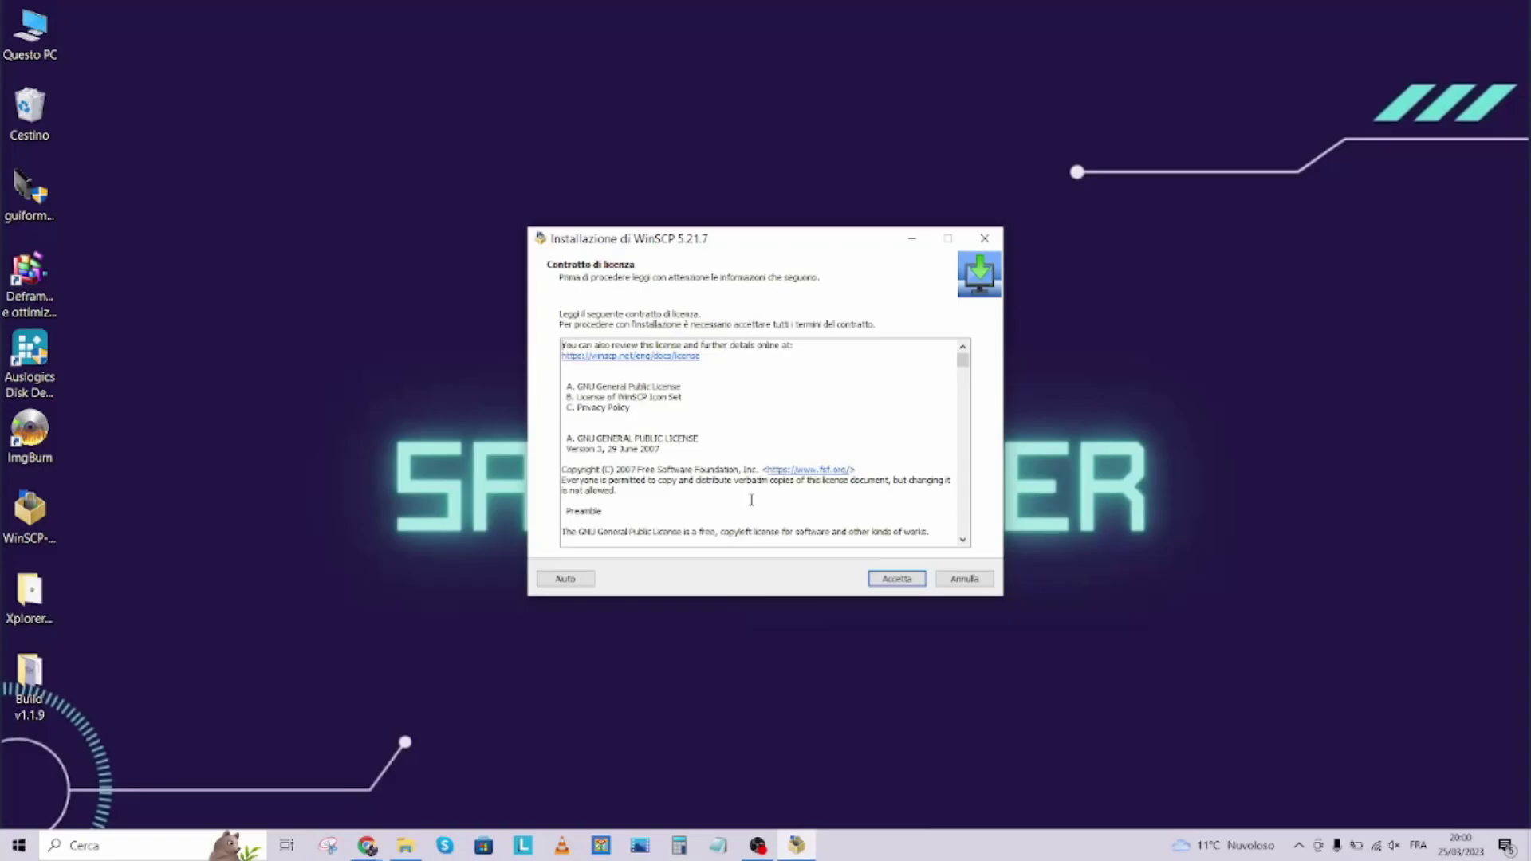
click(896, 580)
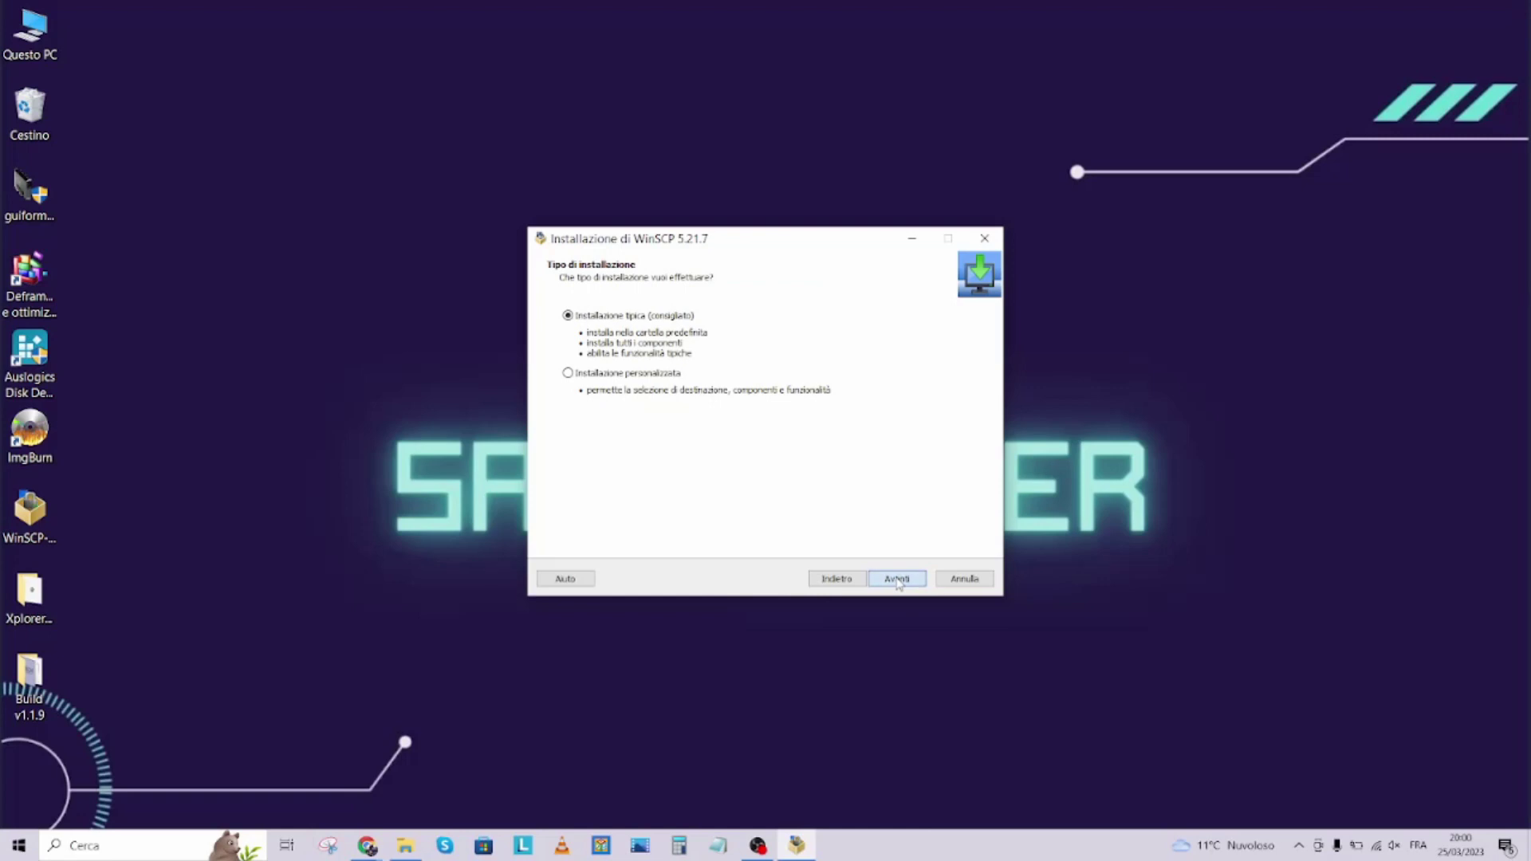
click(898, 580)
click(898, 580)
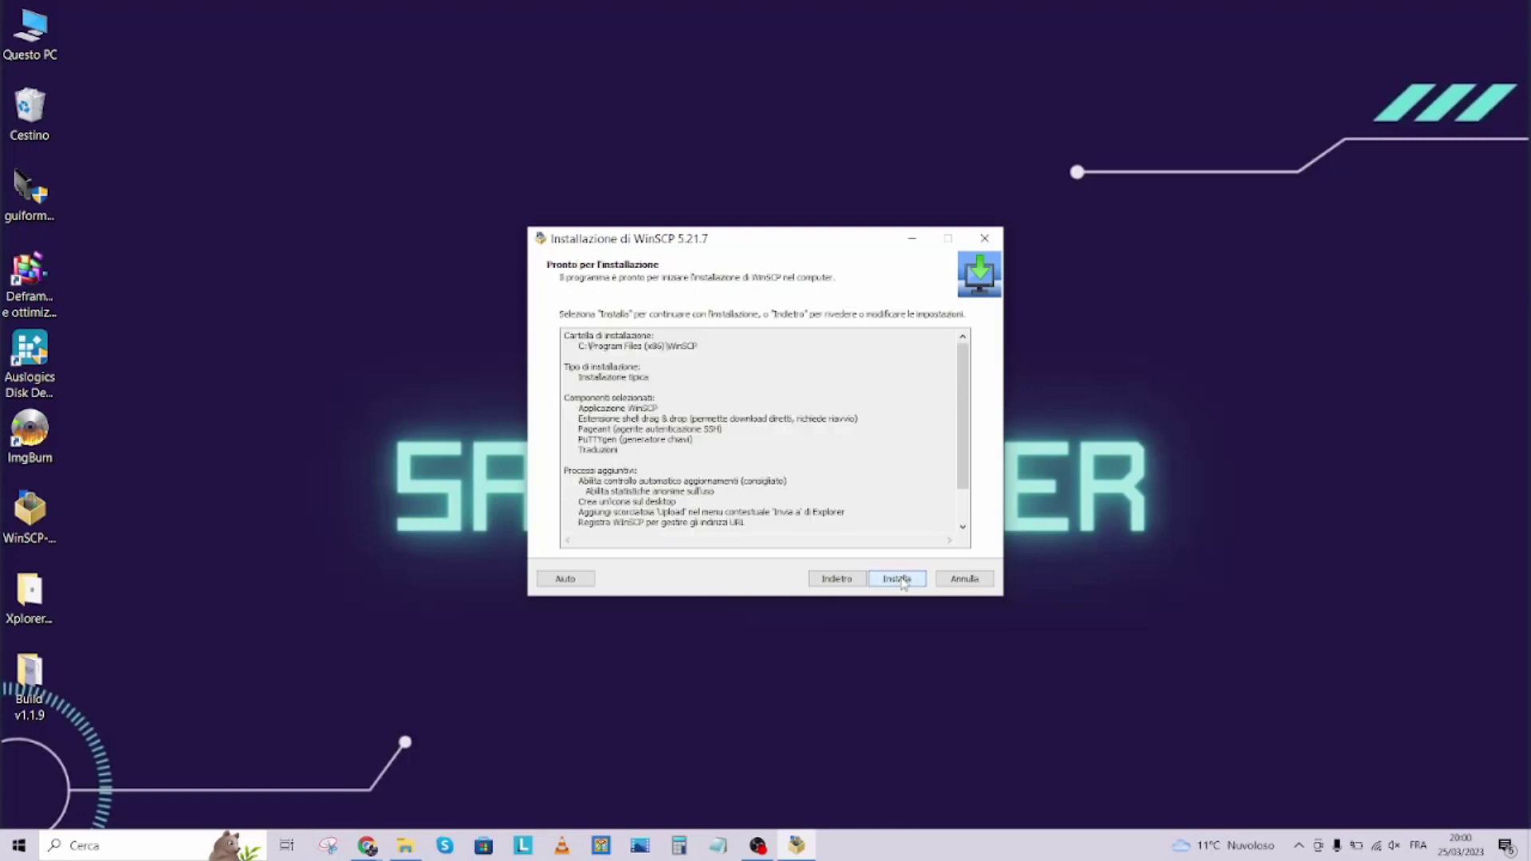
click(897, 580)
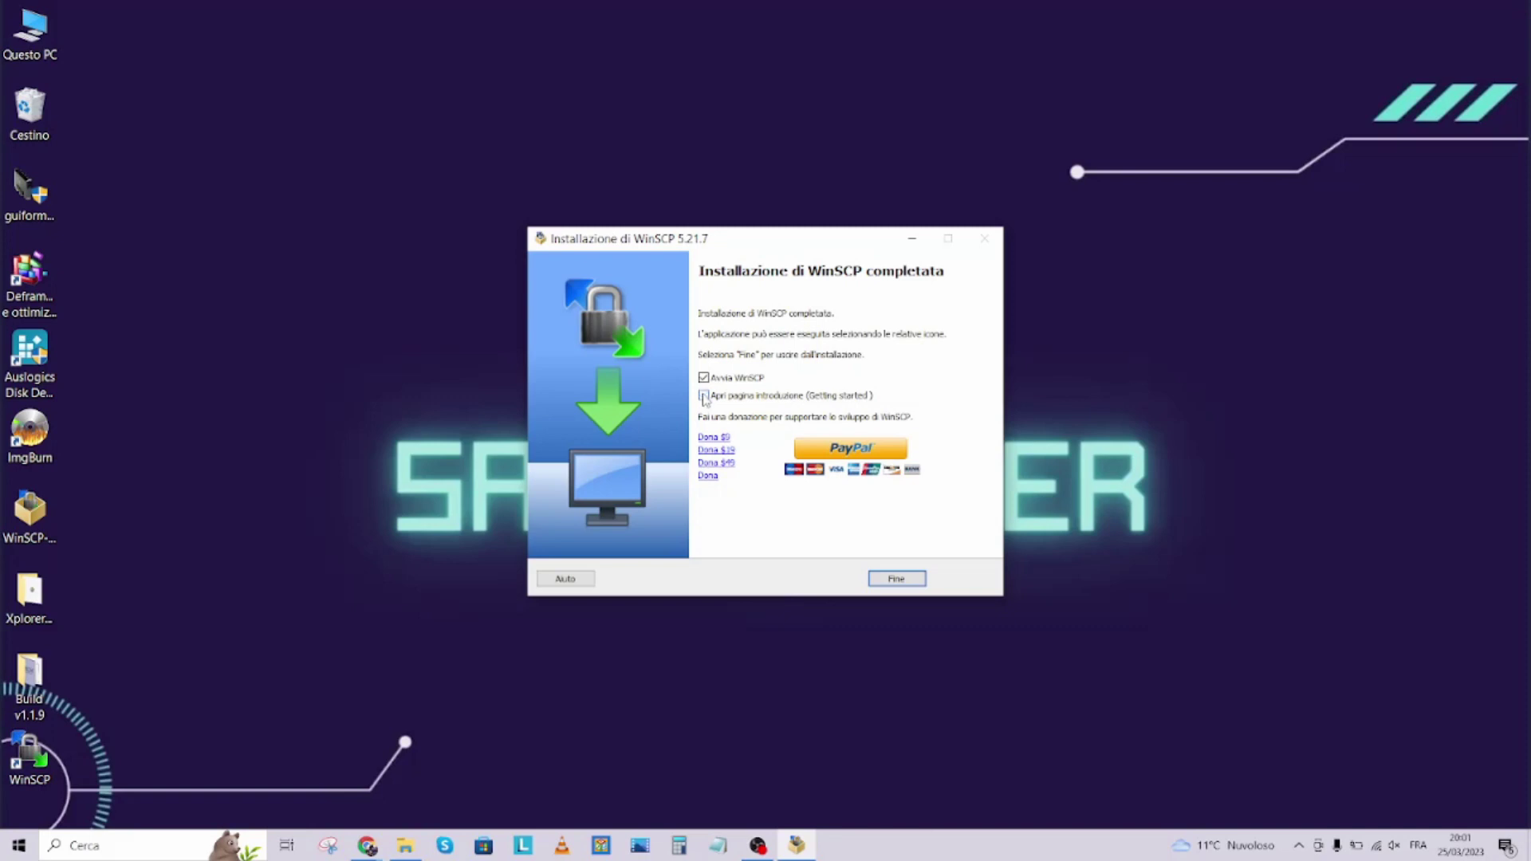
click(903, 581)
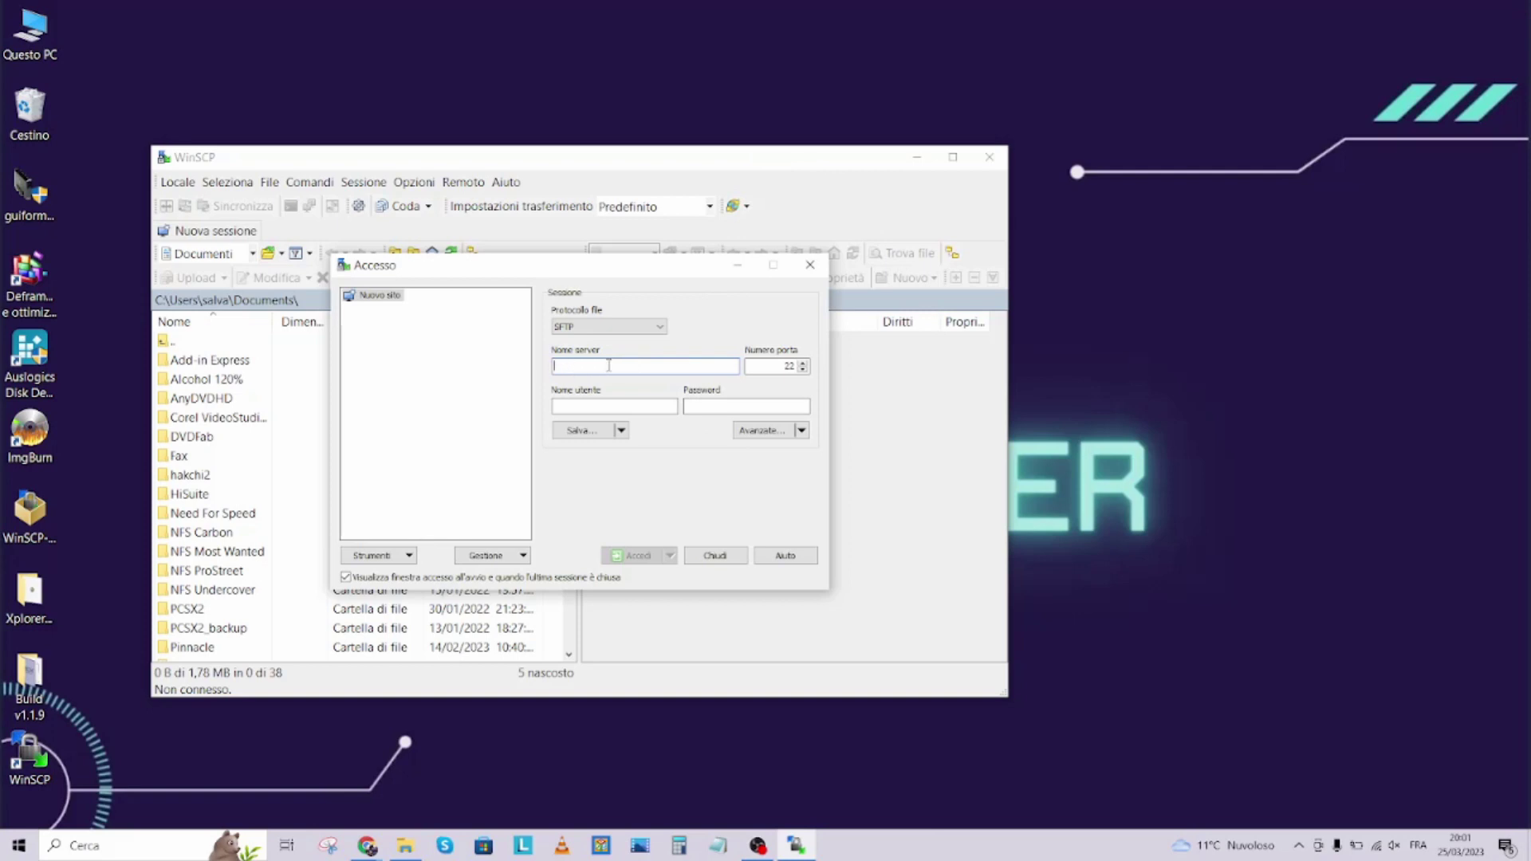
Configure the new session as FTP to server 192.168.0.144 with user name xbox and enter the FTP password.
click(662, 327)
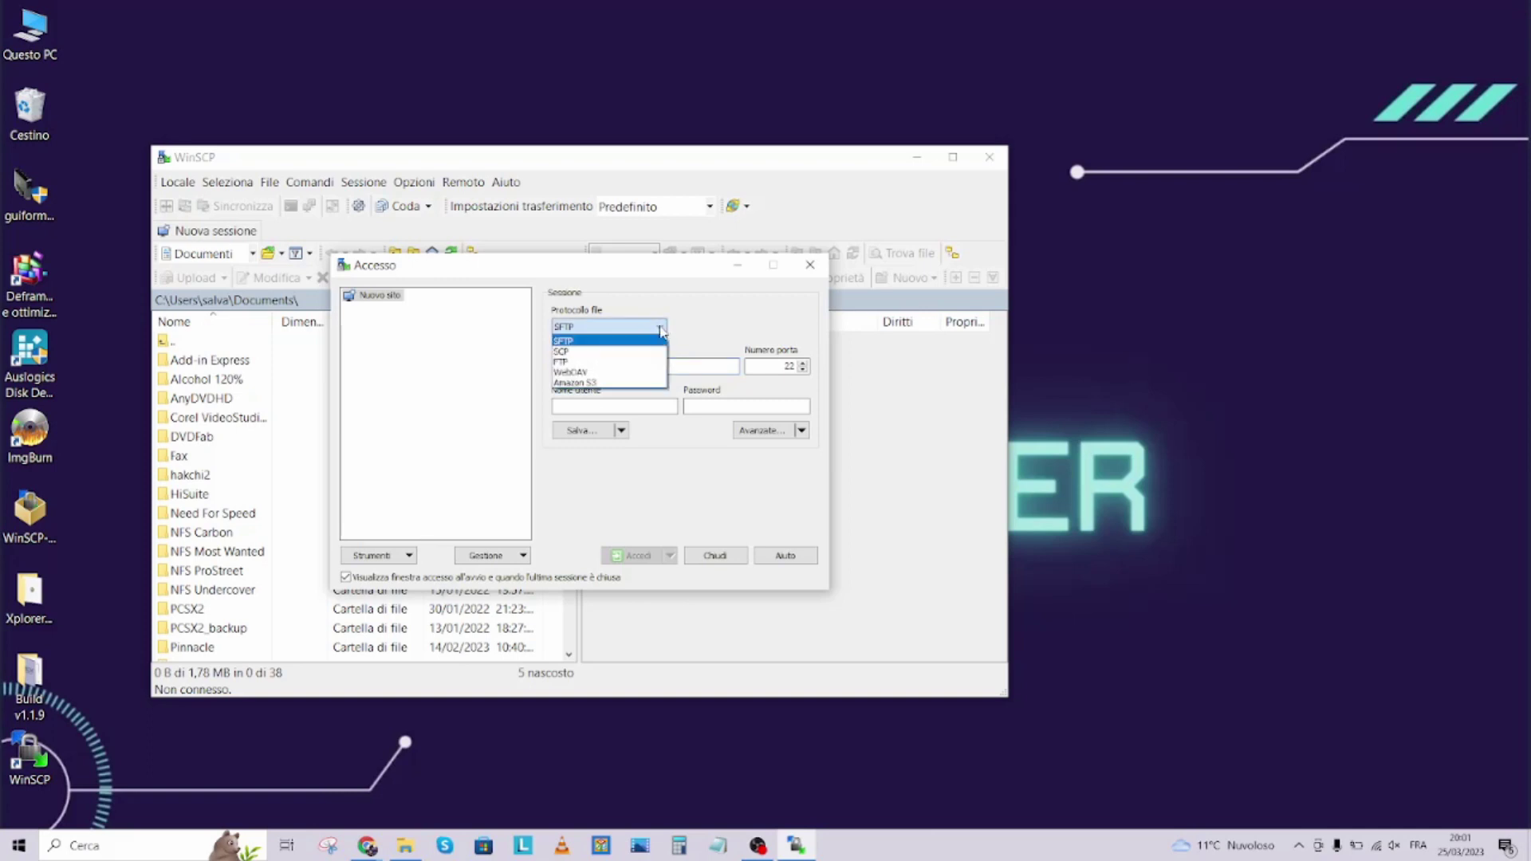
click(659, 341)
click(577, 367)
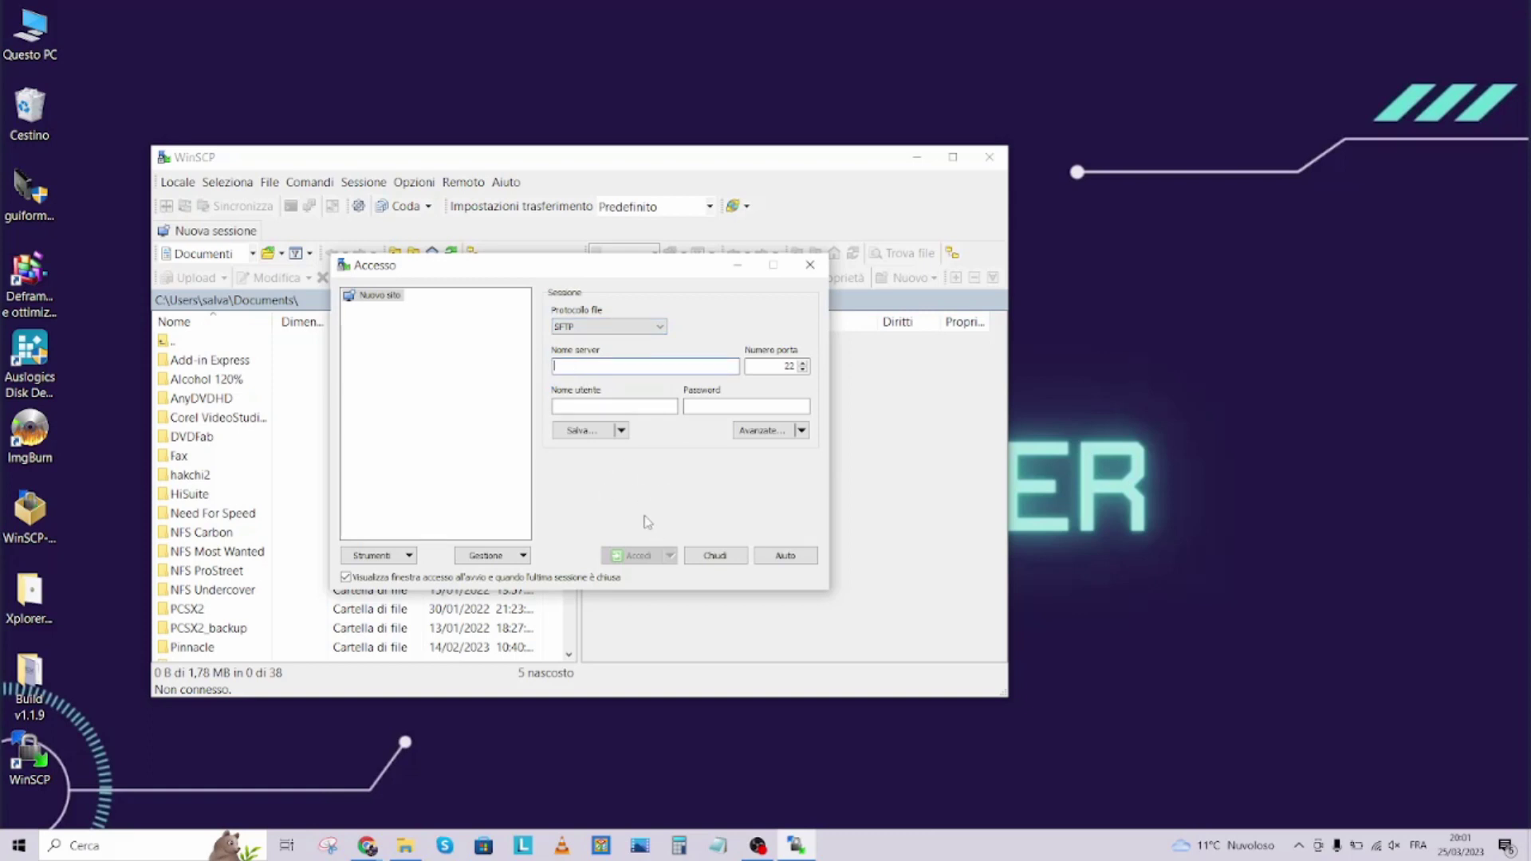
text(192.)
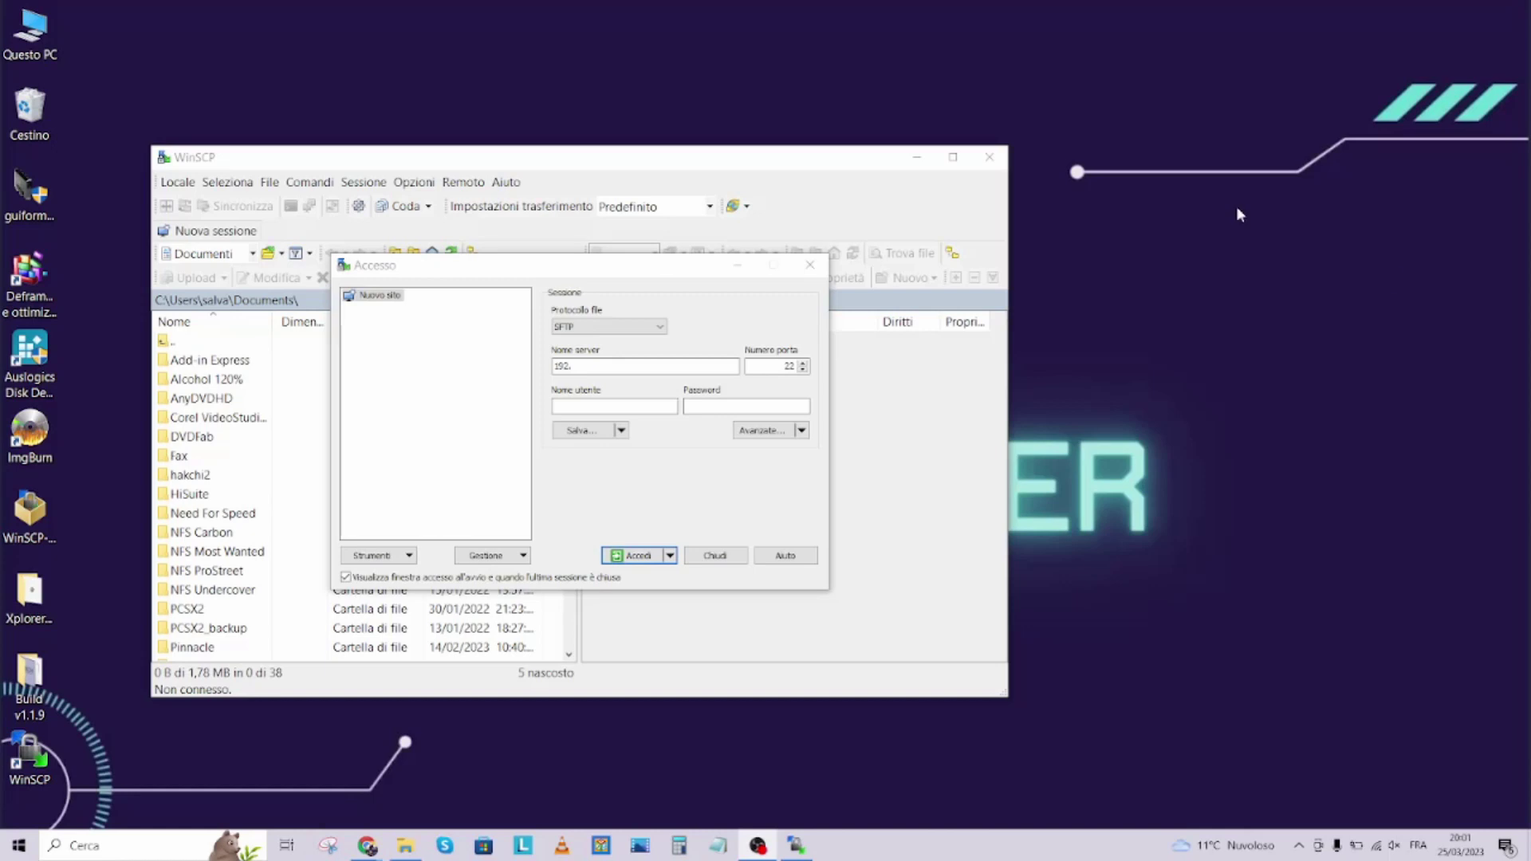
click(598, 367)
text(168.0)
click(629, 368)
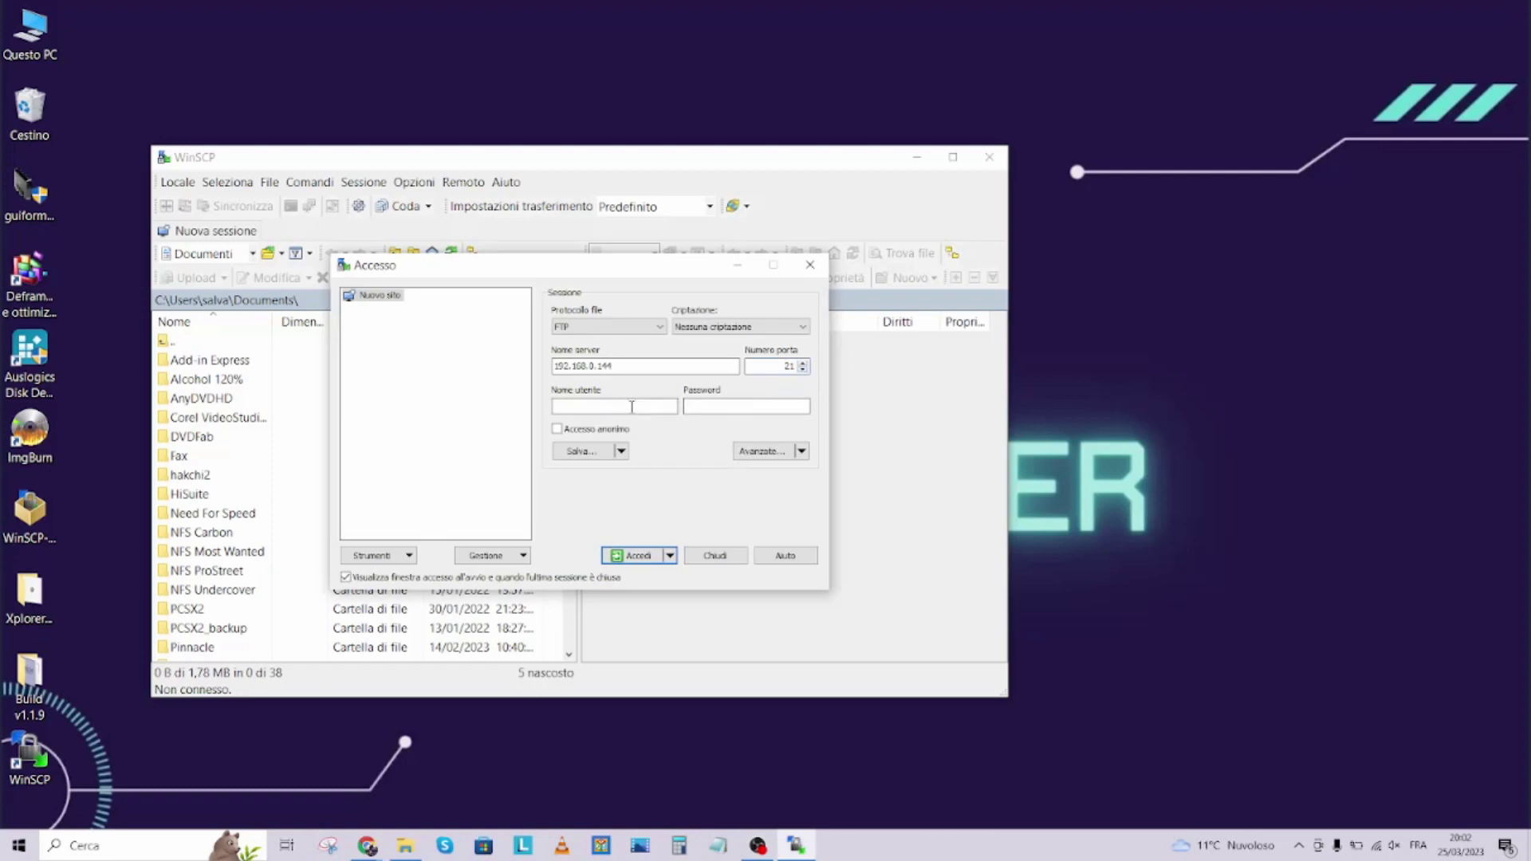
click(631, 407)
click(726, 410)
click(621, 451)
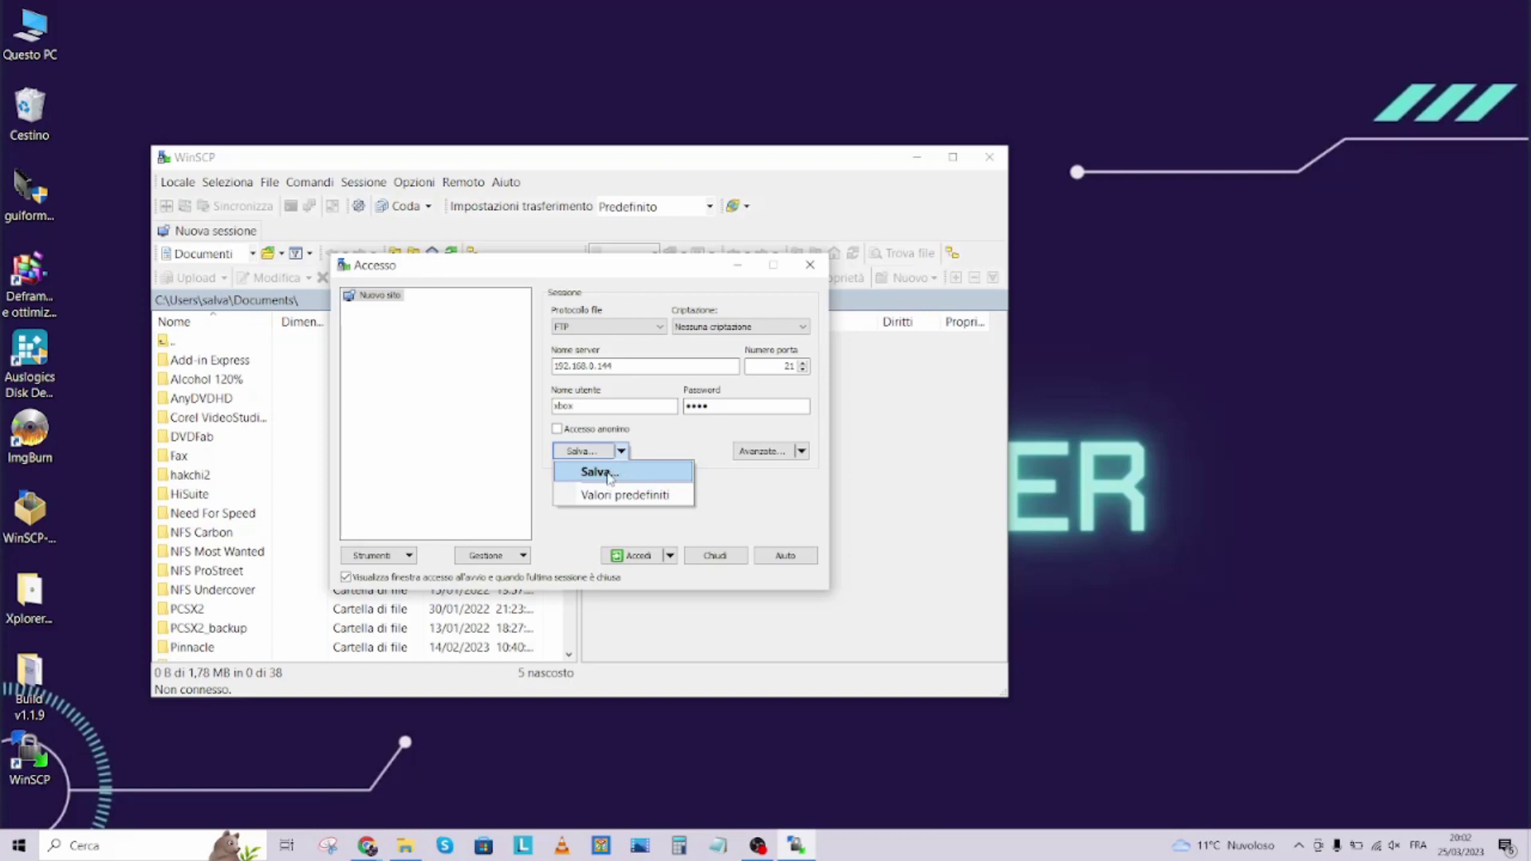
click(610, 477)
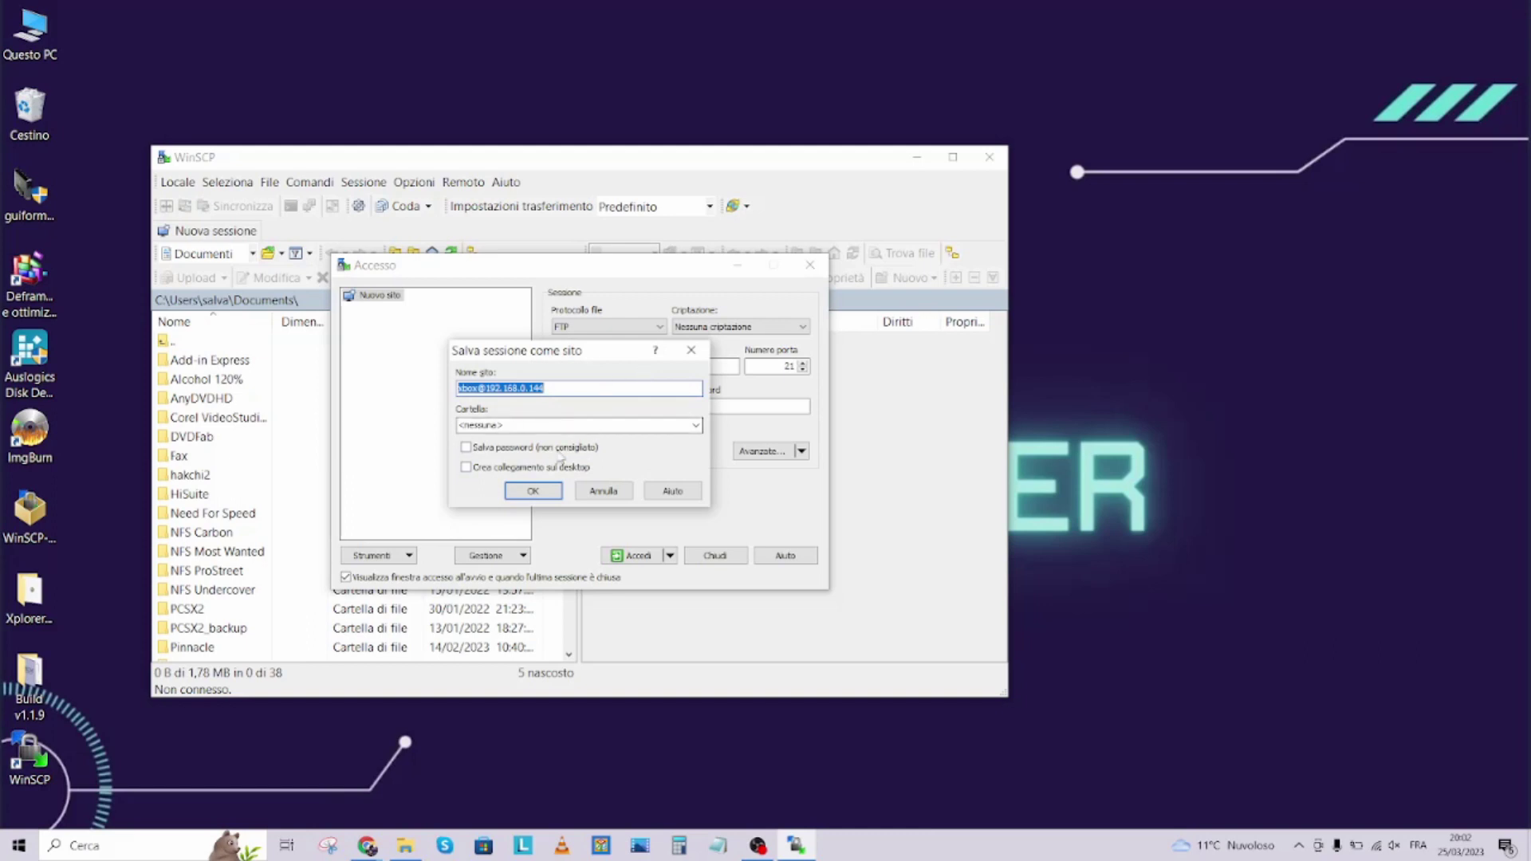
click(465, 448)
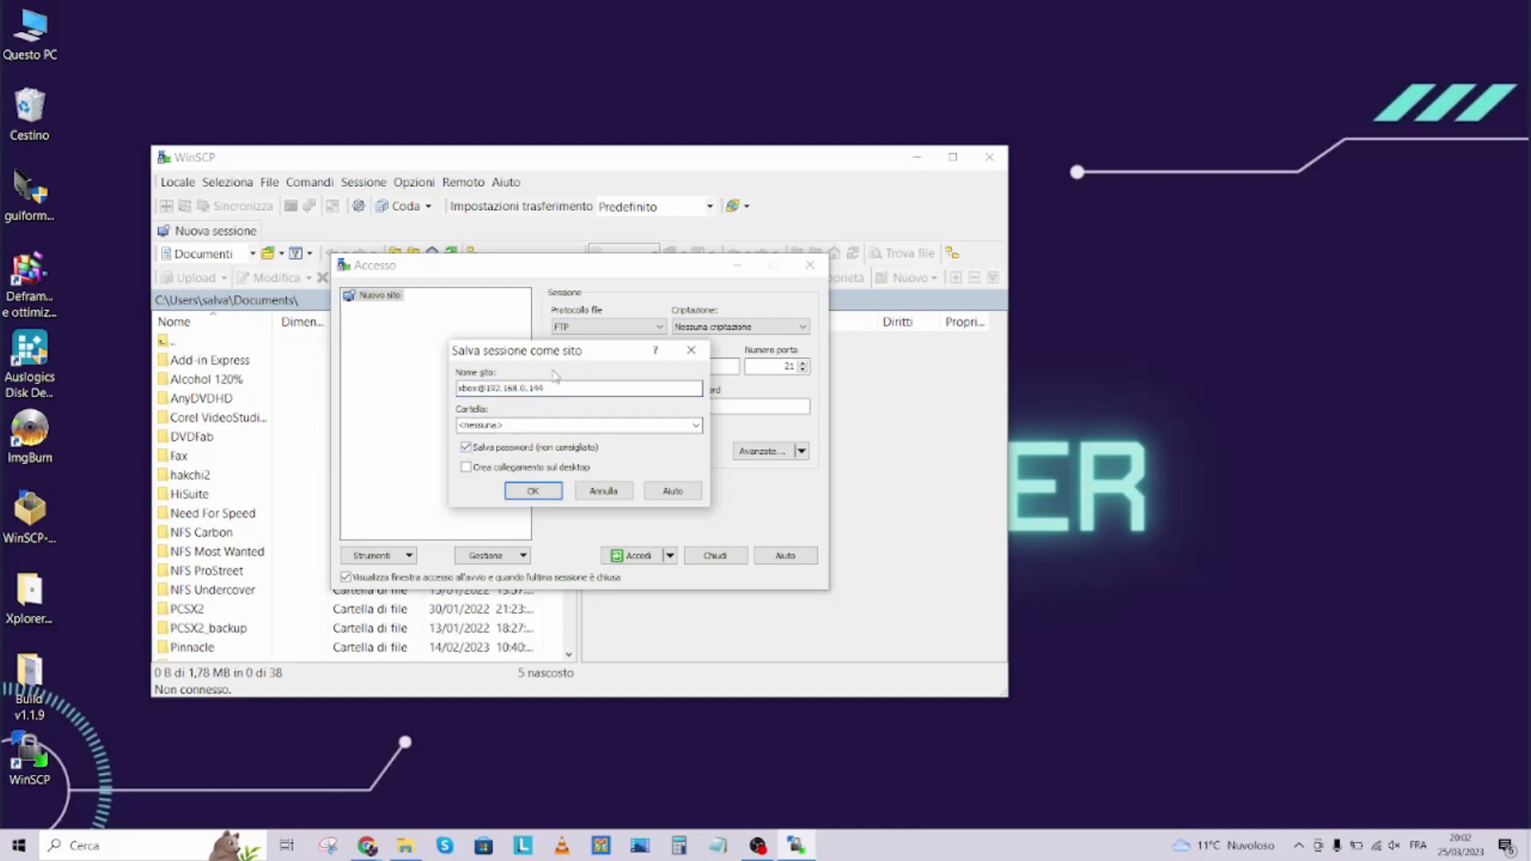
click(532, 491)
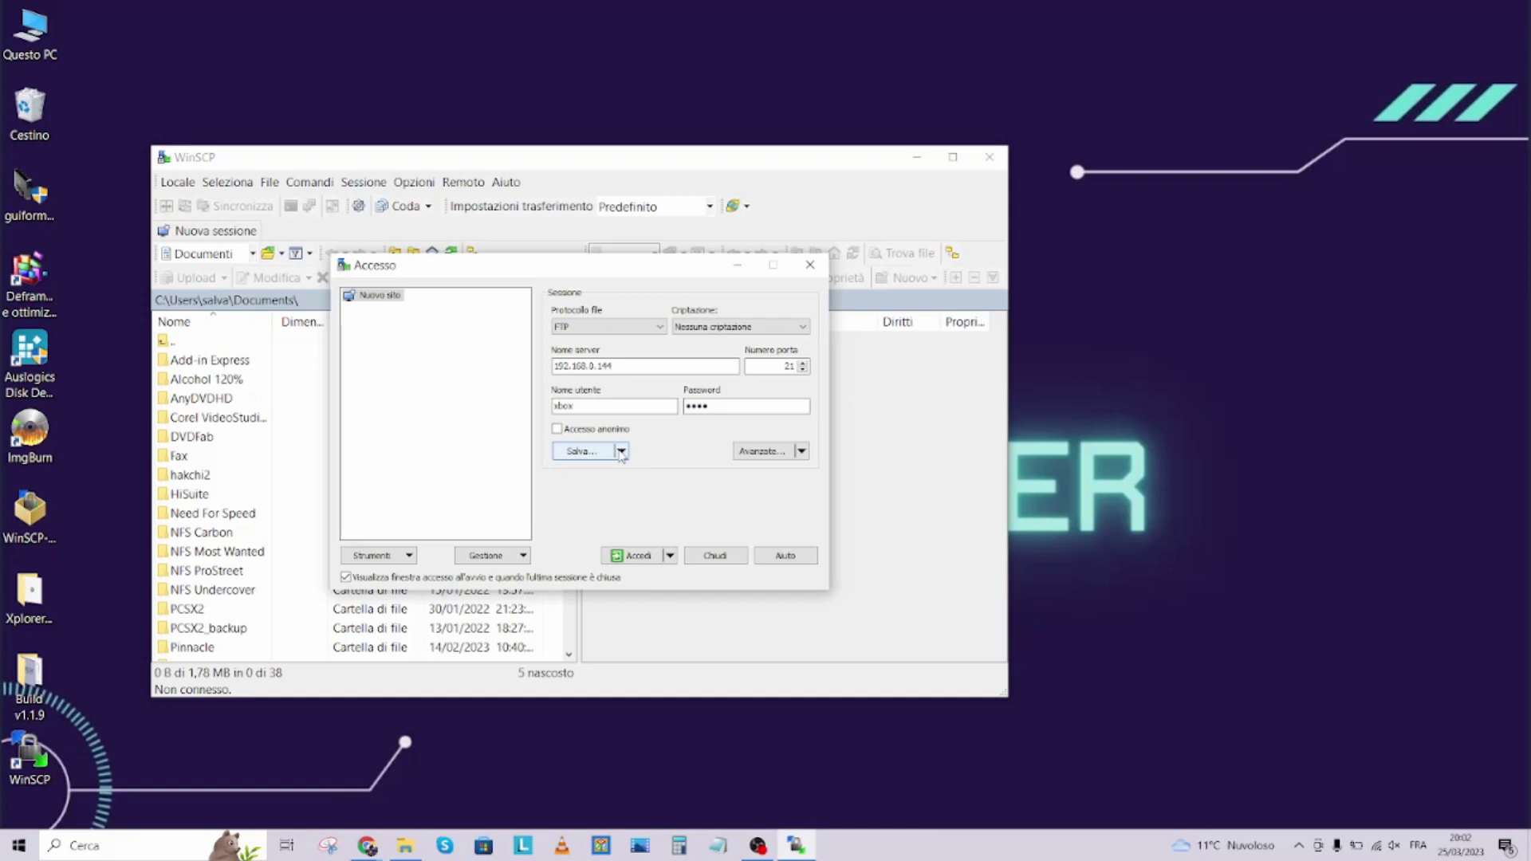
click(621, 451)
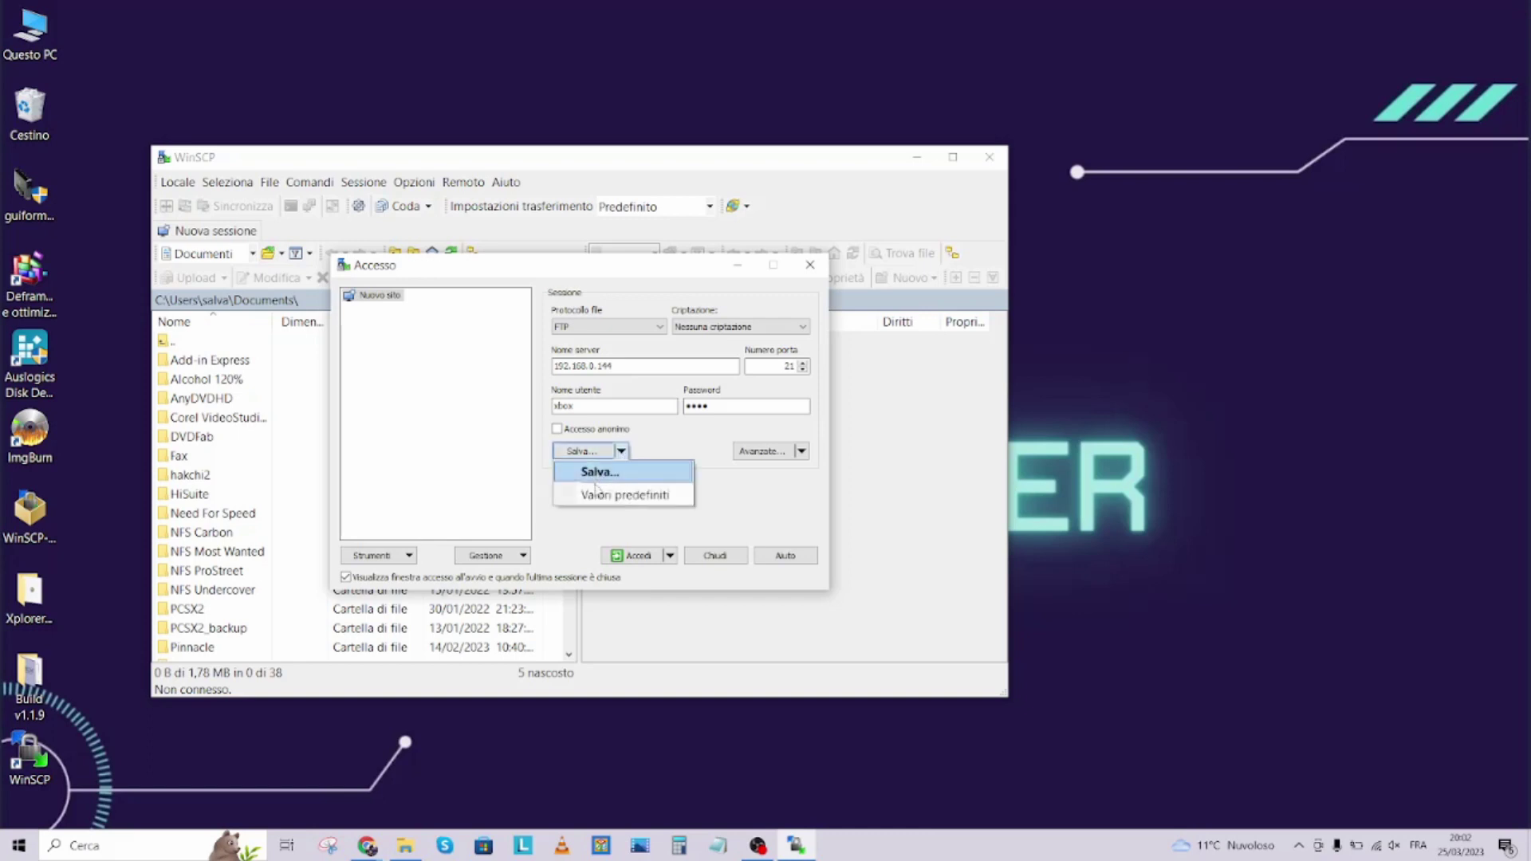
click(590, 472)
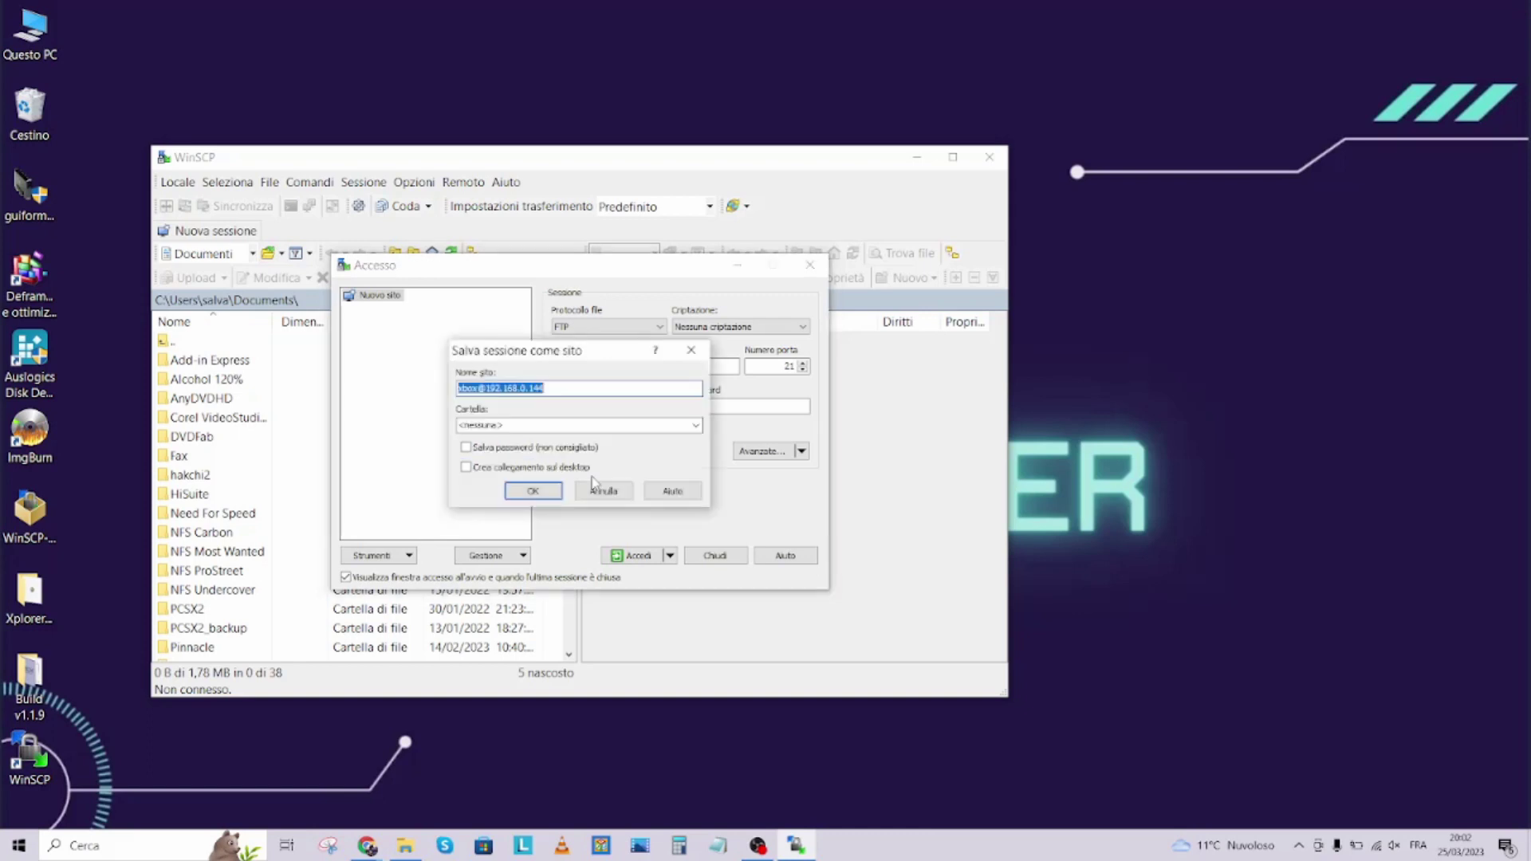
click(467, 447)
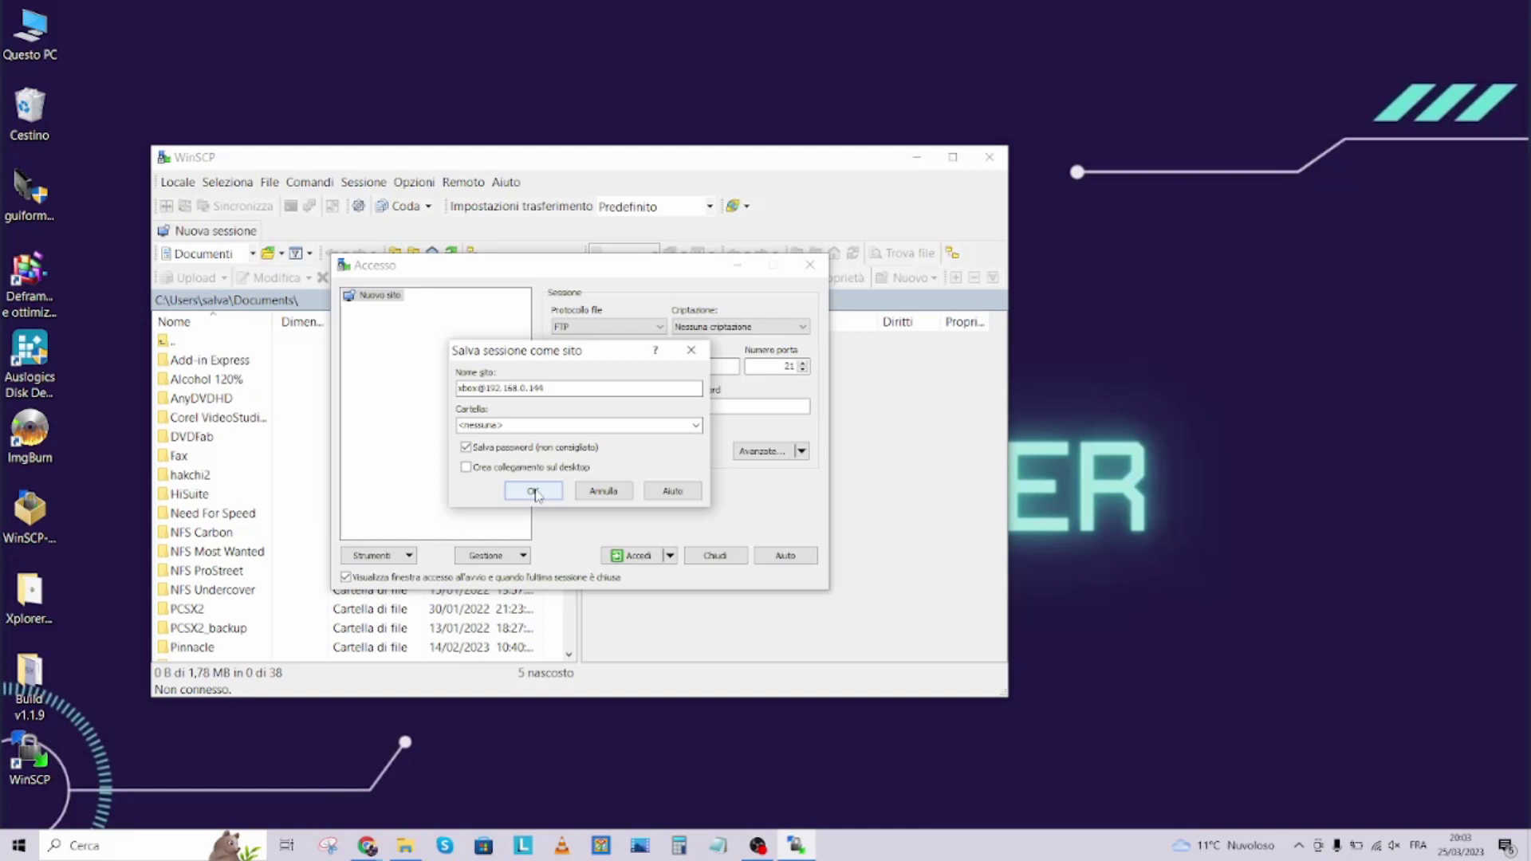
click(532, 491)
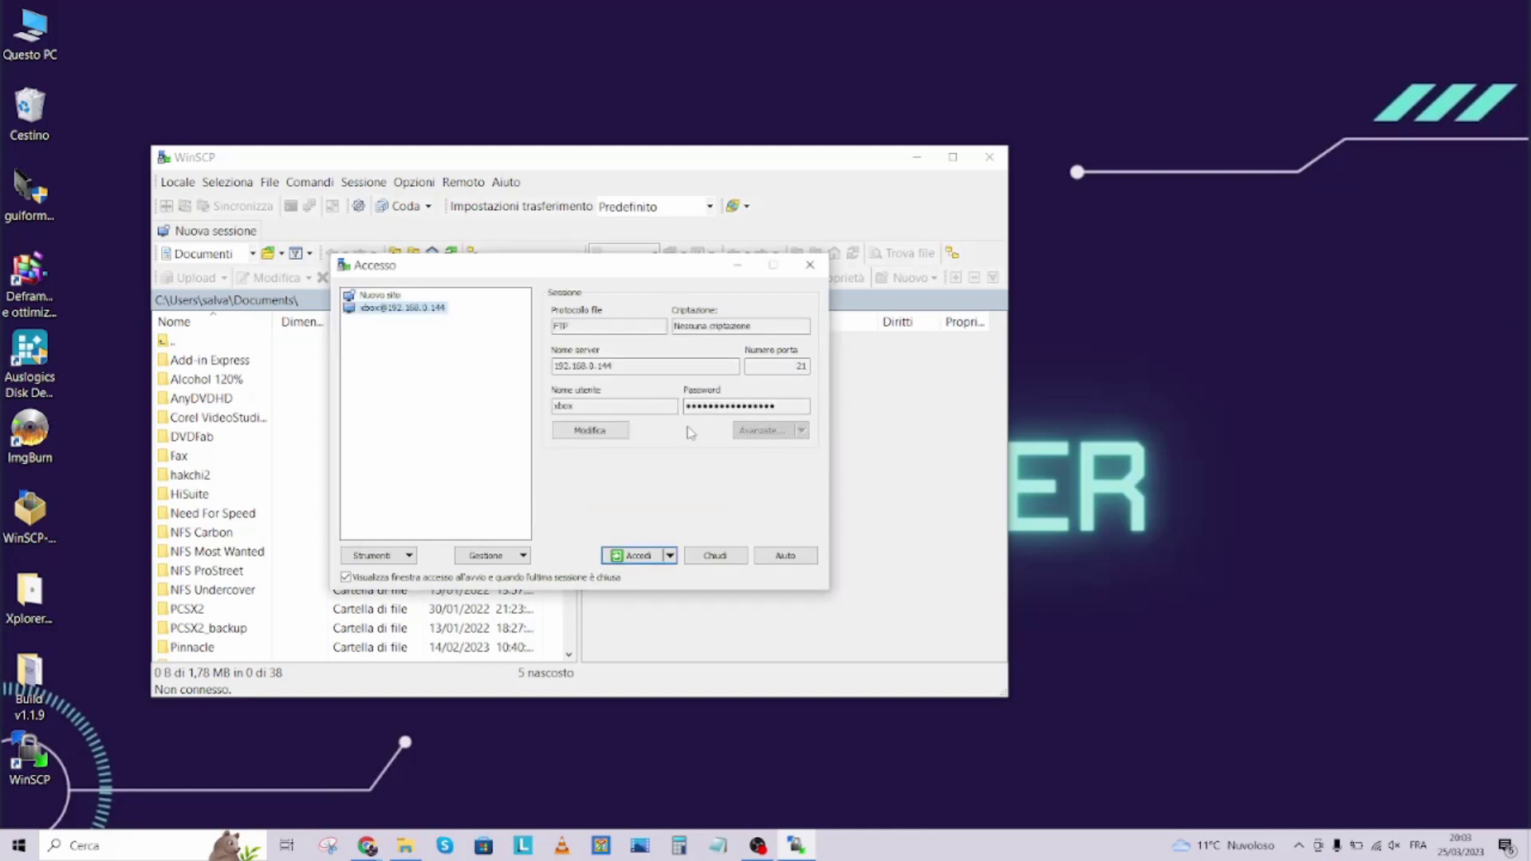
click(628, 555)
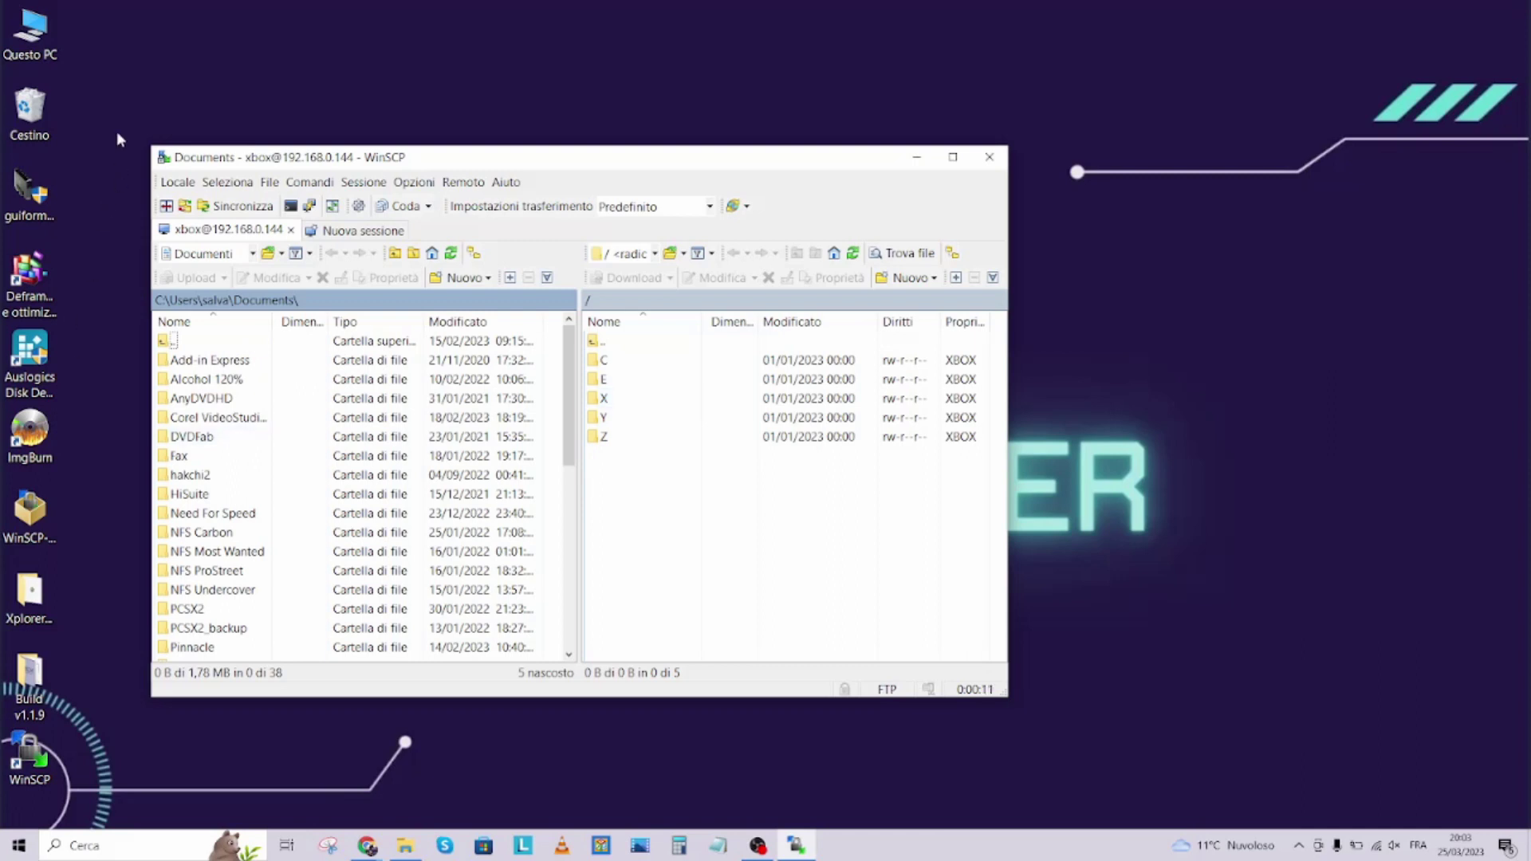
Create a new folder named Xbox on the Windows desktop.
right_click(118, 38)
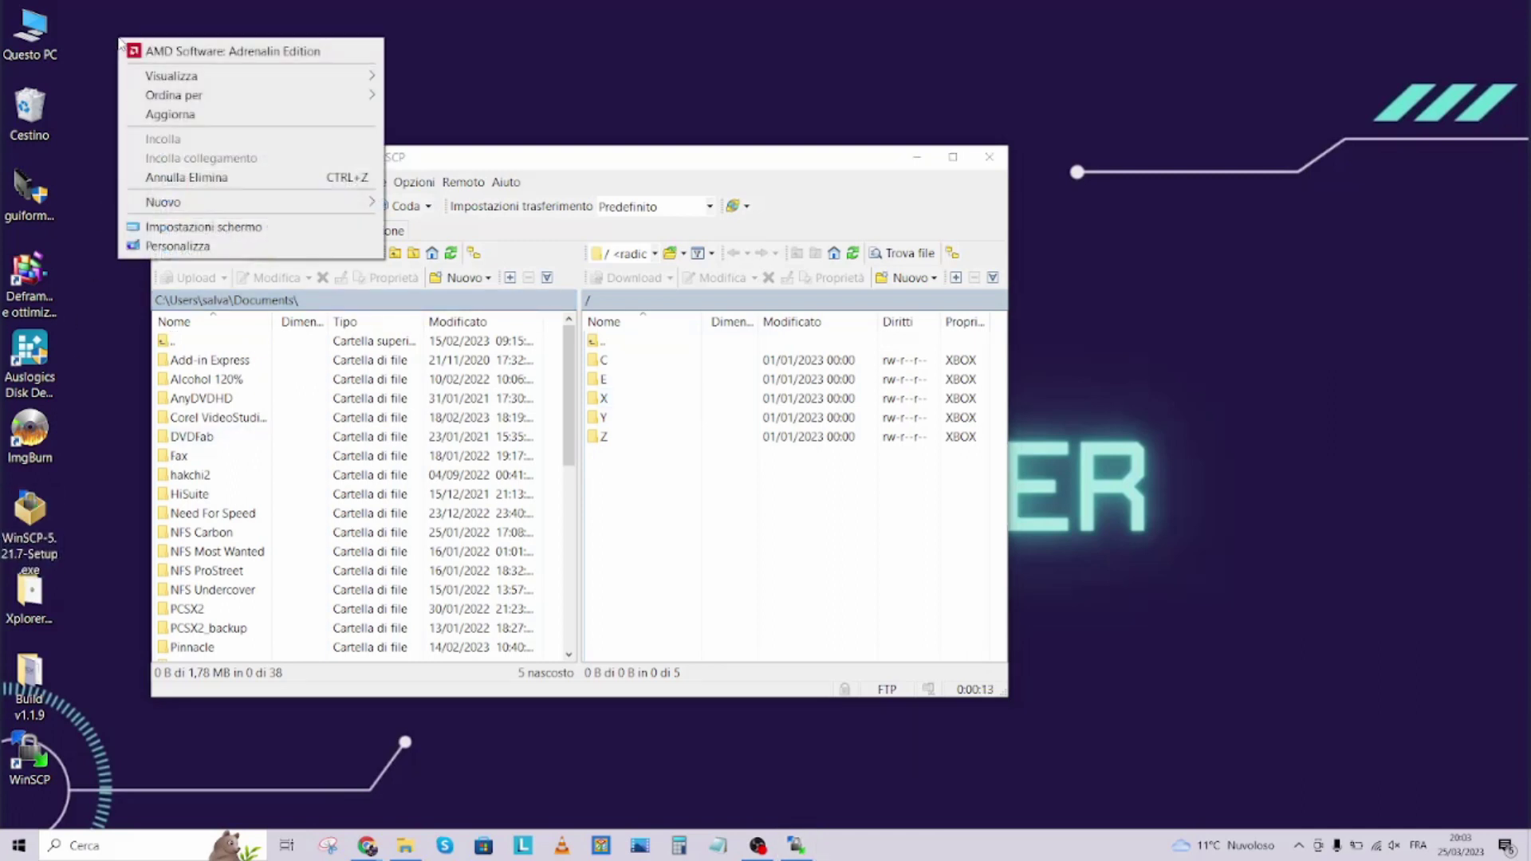
mouse_move(375, 204)
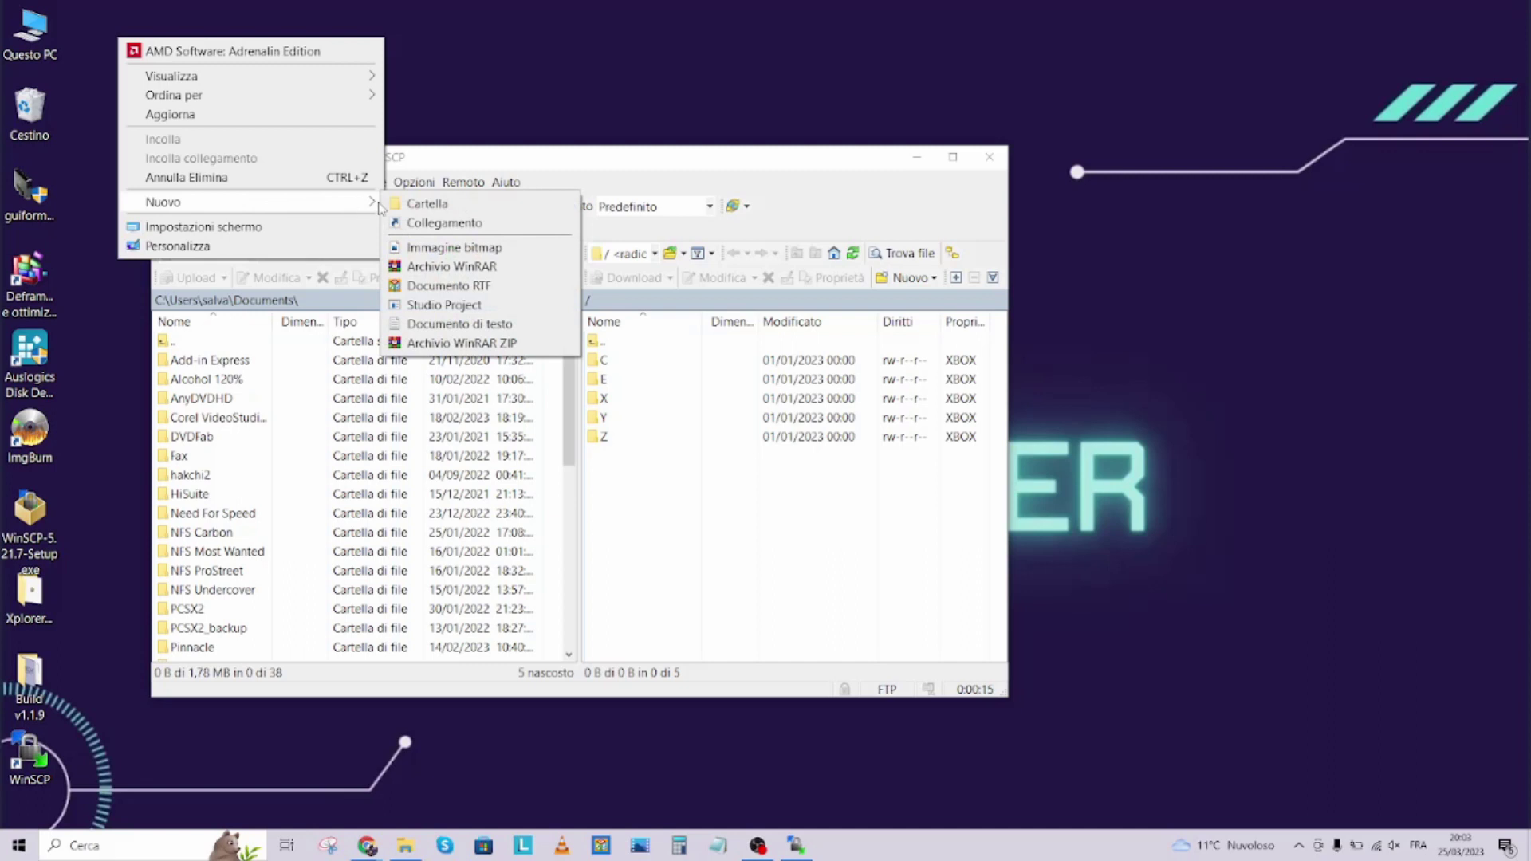
click(428, 206)
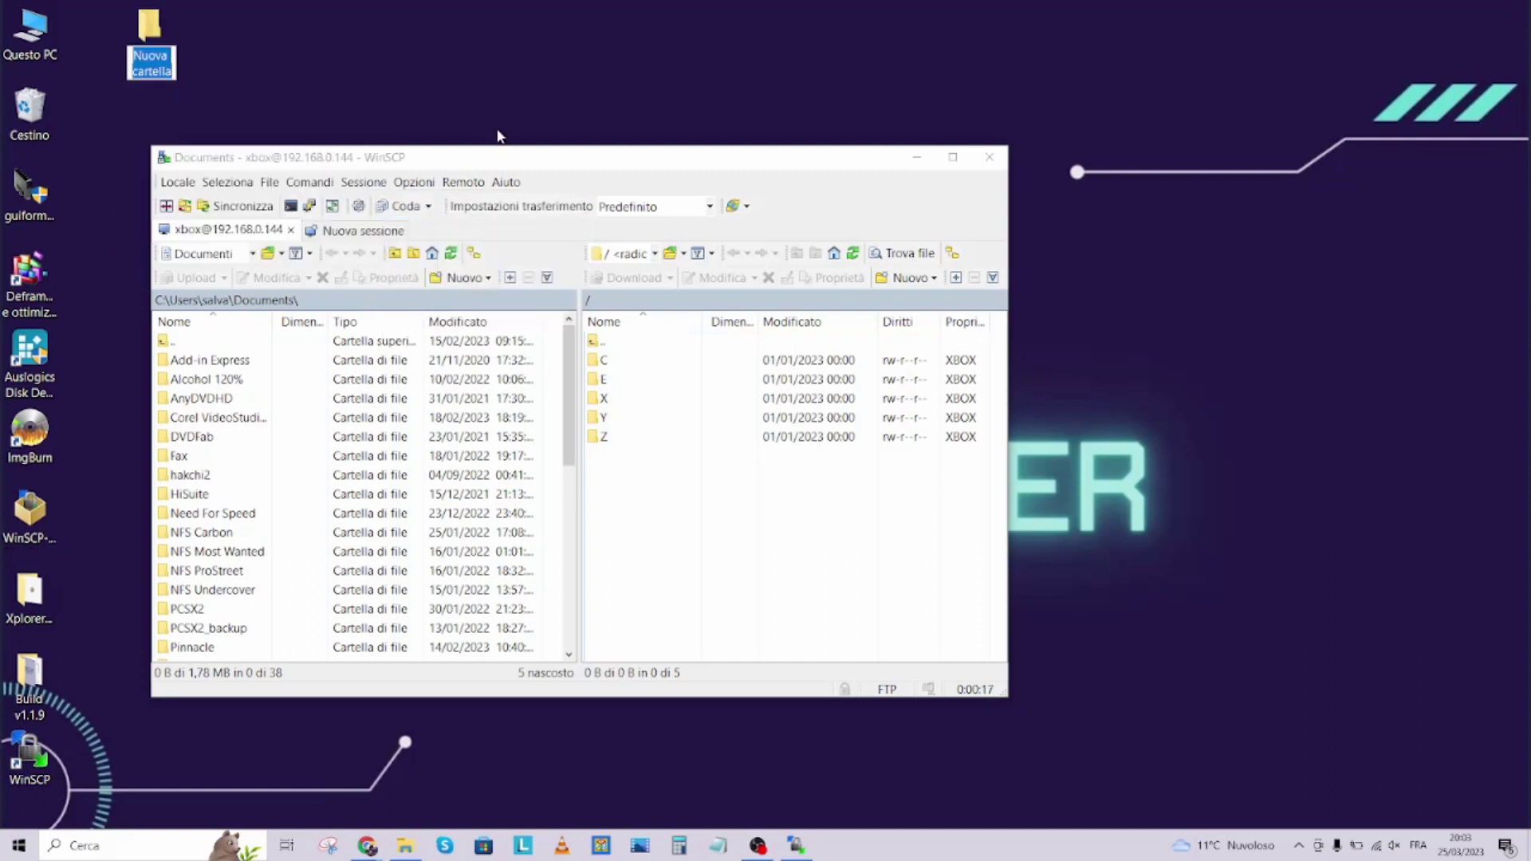
text(Xbox)
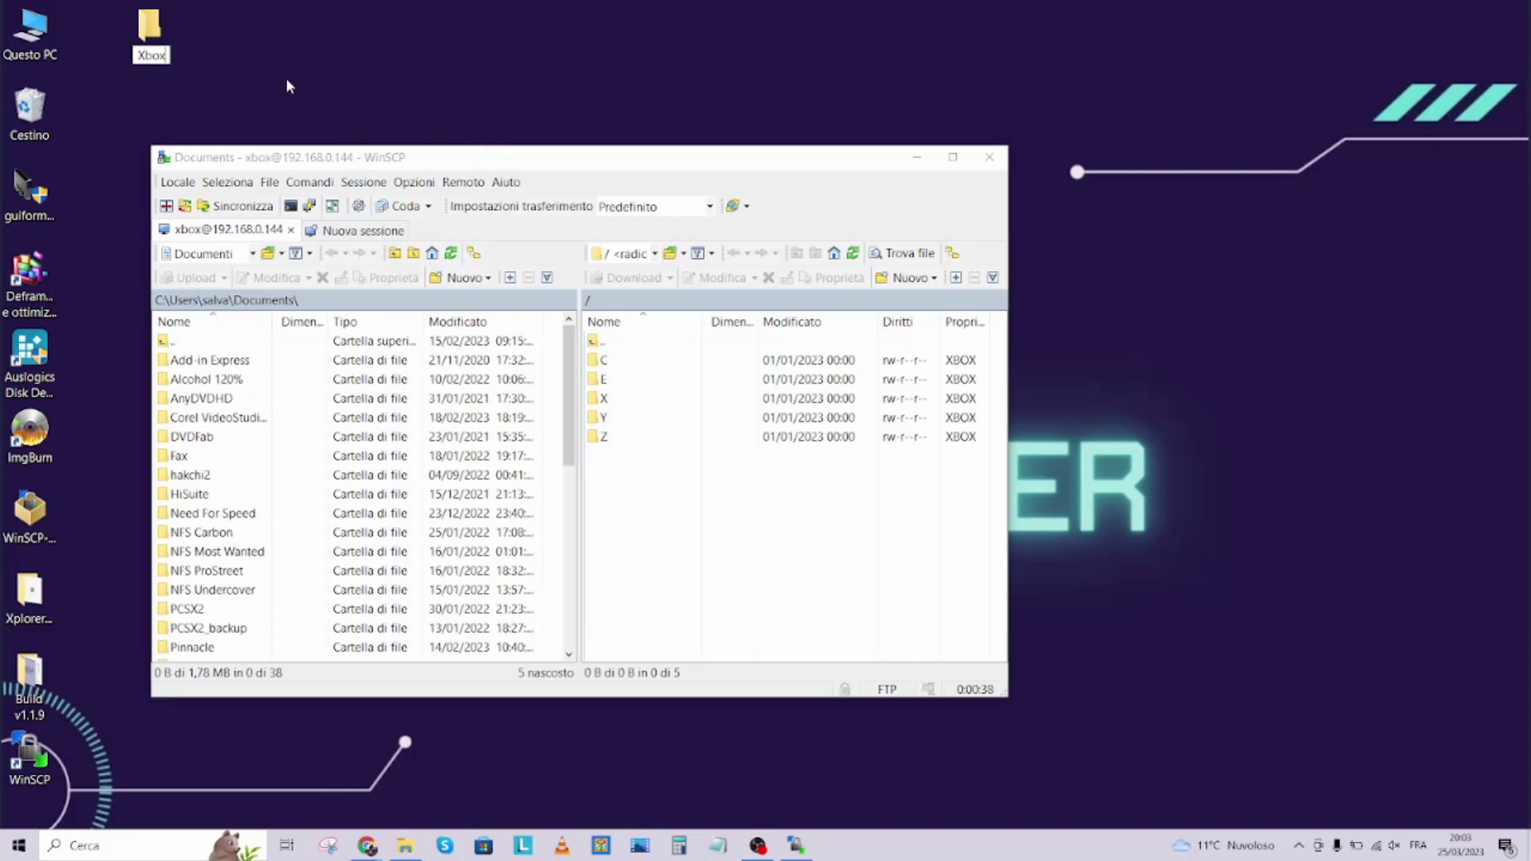
click(147, 31)
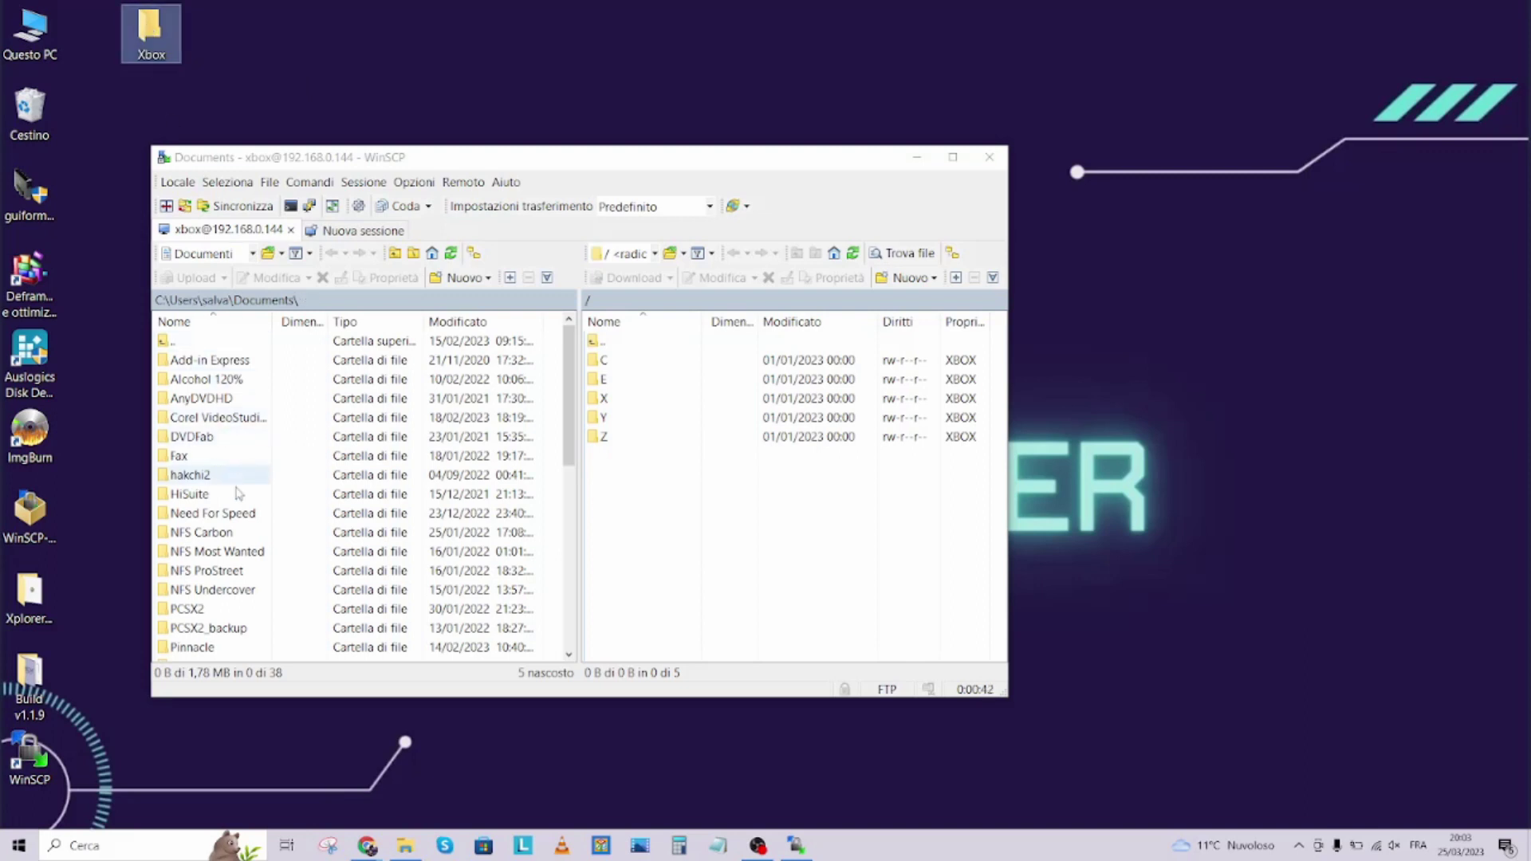
Open the desktop's Xbox folder on the local side of the session, going through Users and the account's Desktop folder.
scroll(224, 496, down, 7)
scroll(239, 518, up, 4)
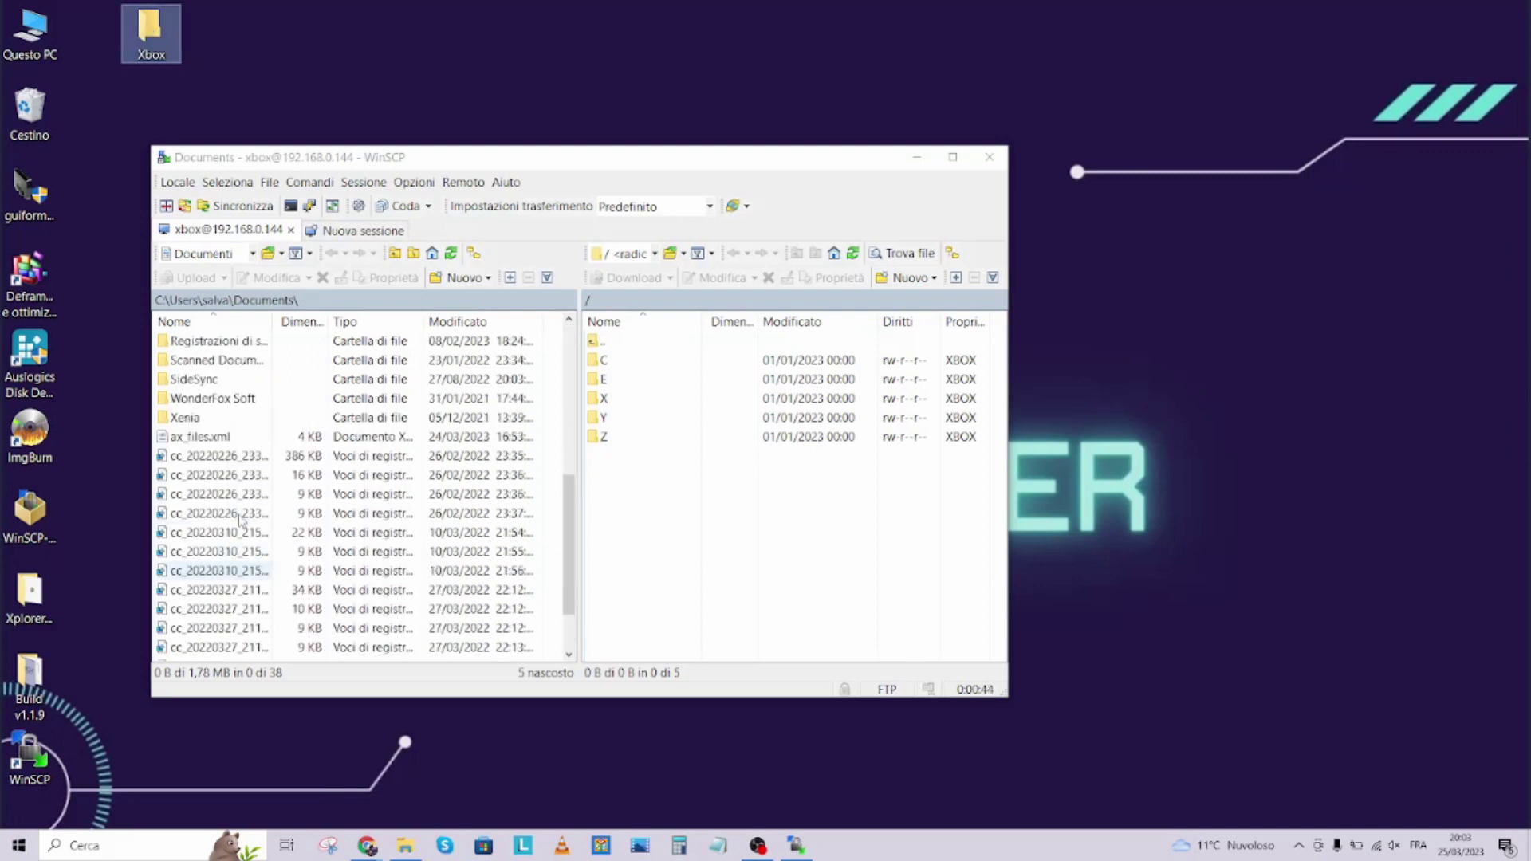
click(201, 300)
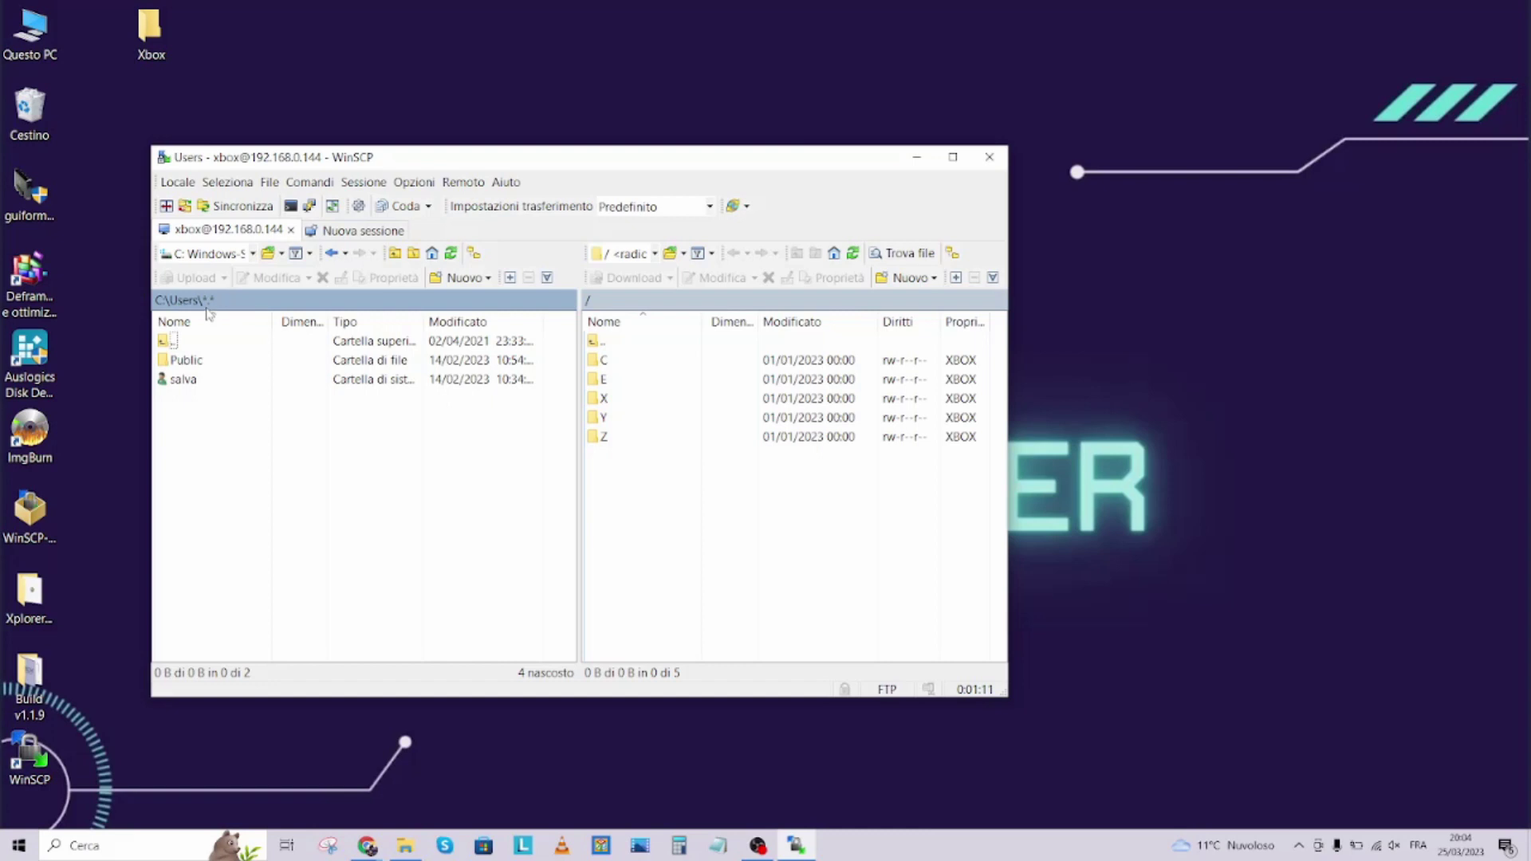
double_click(182, 380)
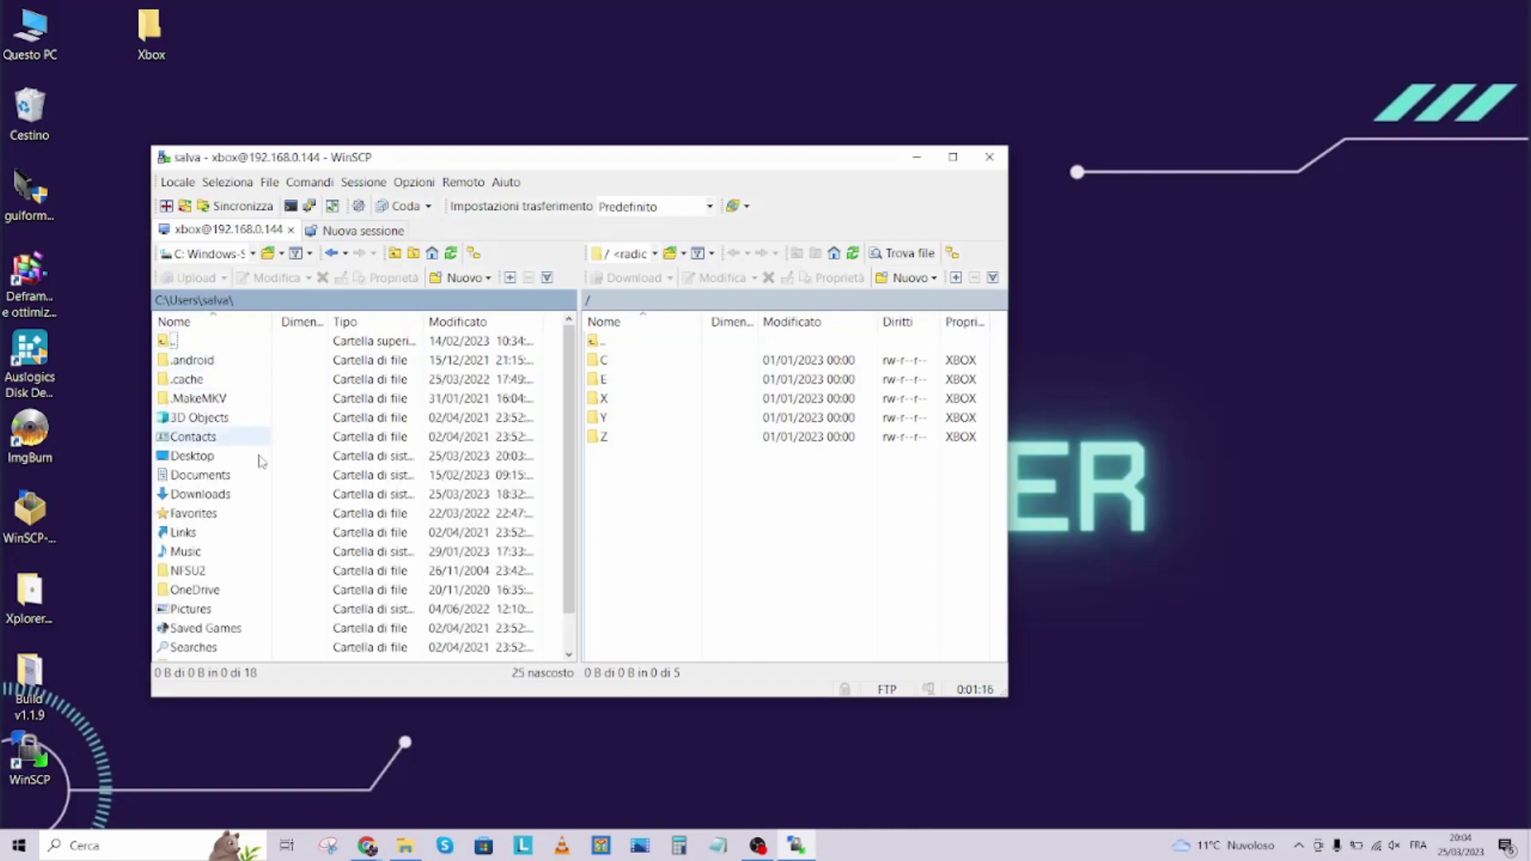
double_click(243, 459)
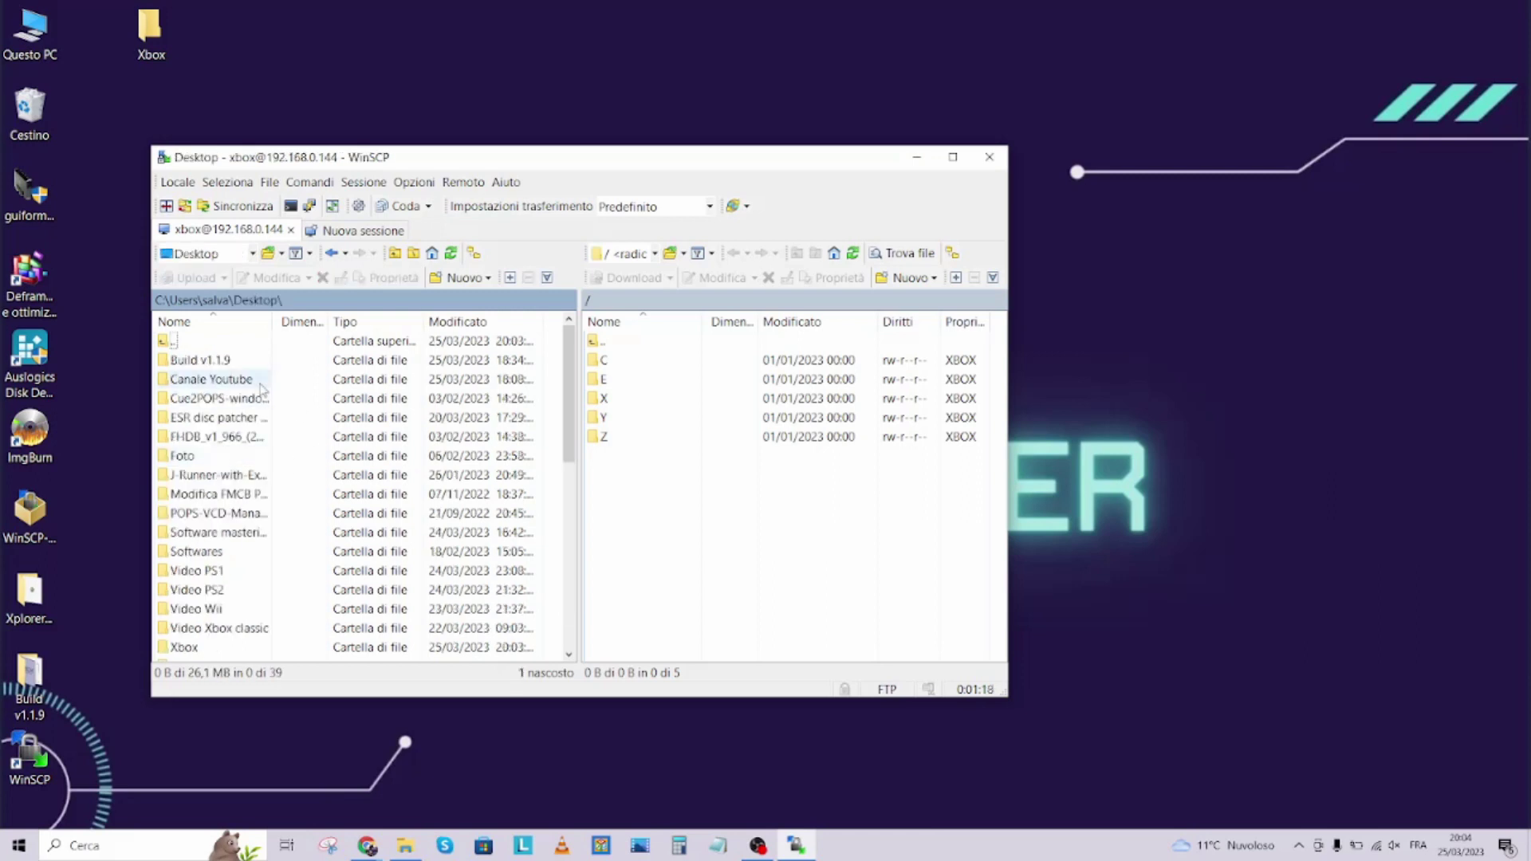
scroll(262, 389, down, 2)
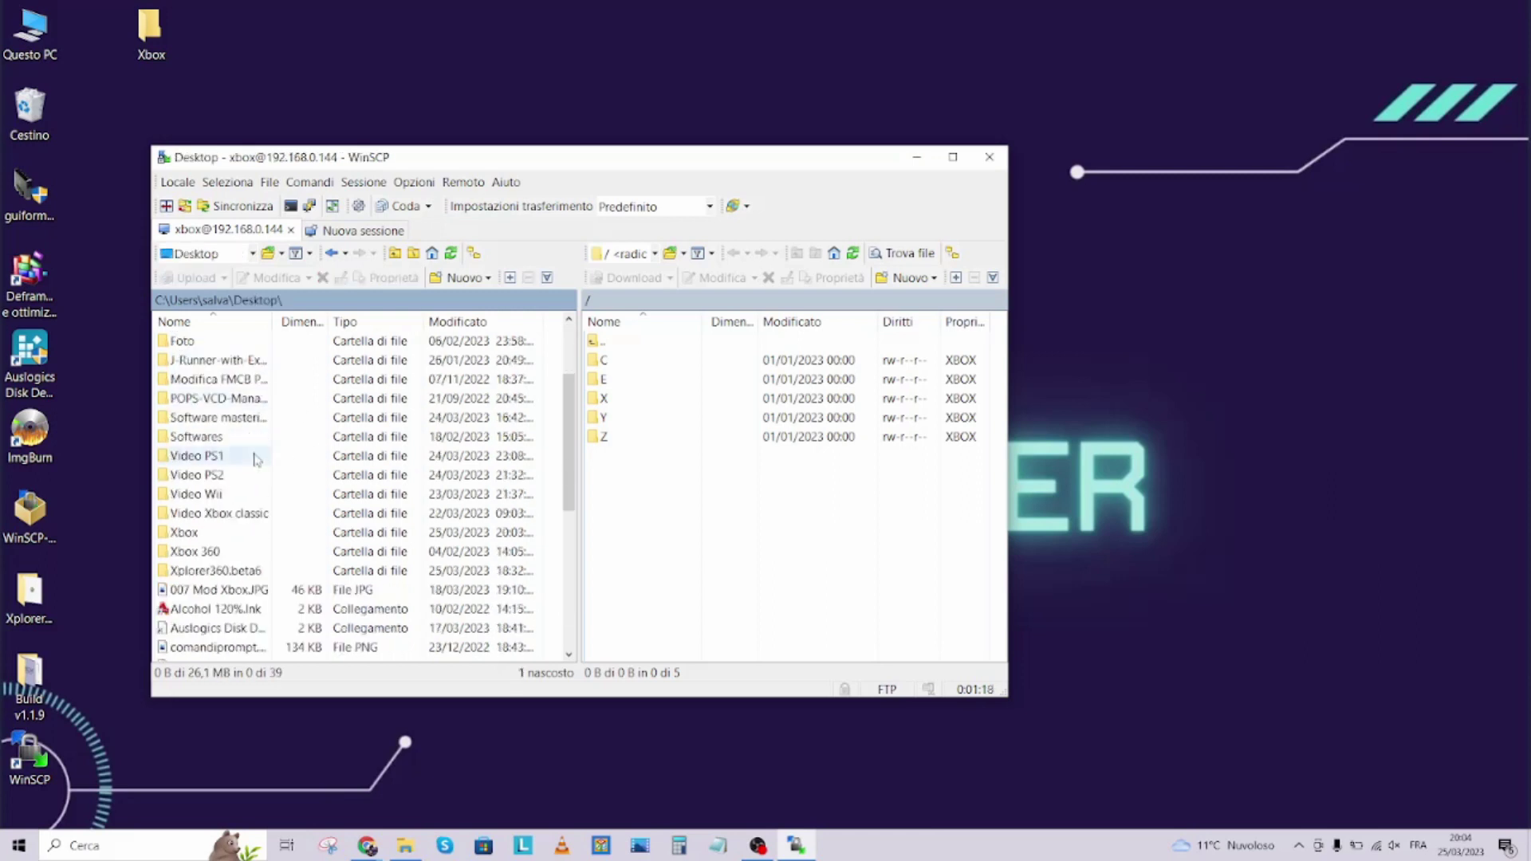
double_click(185, 533)
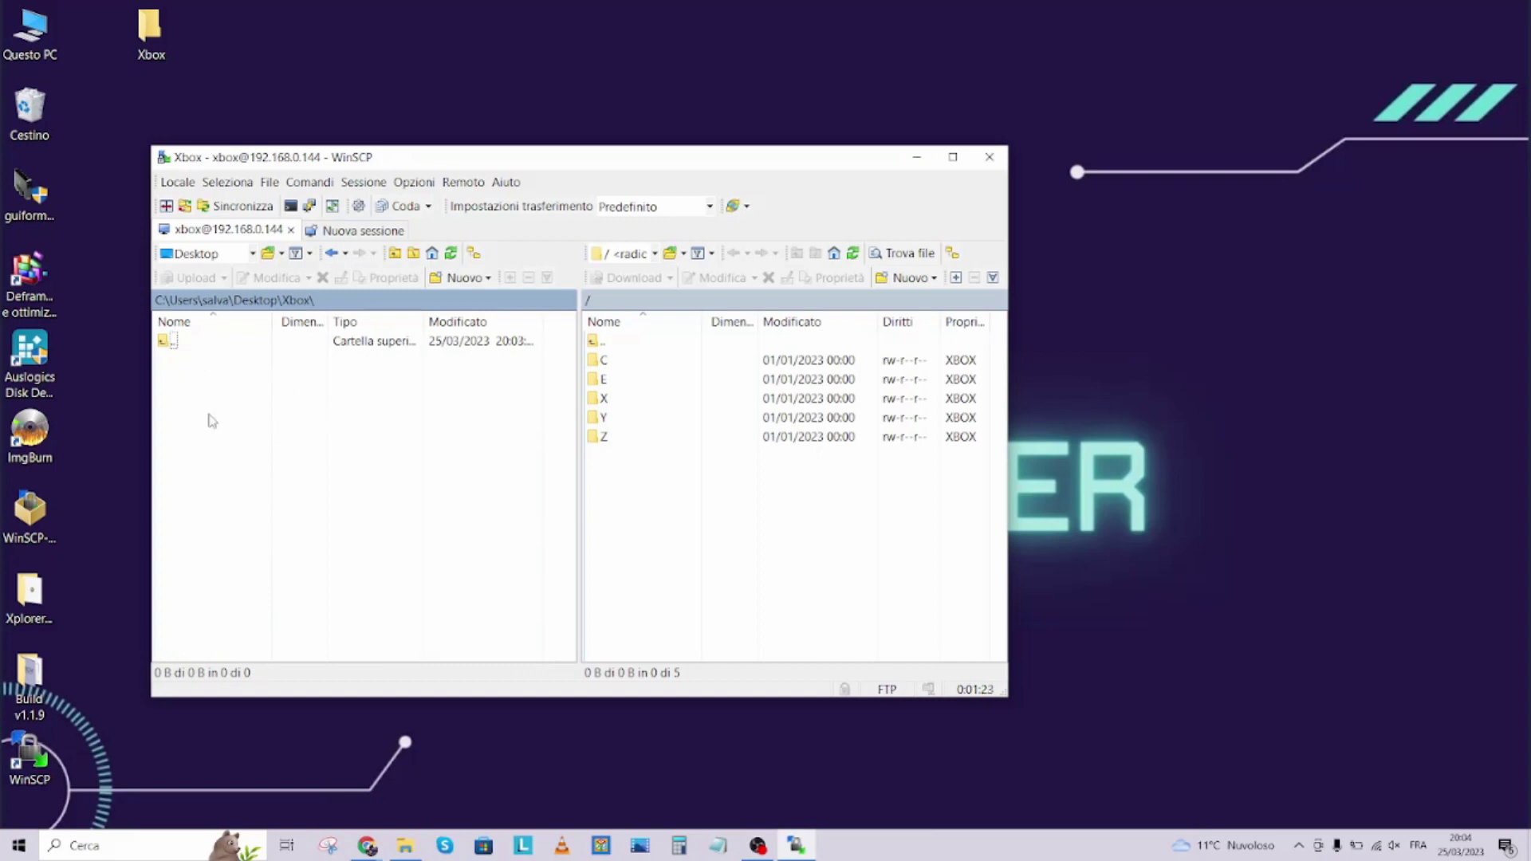
Switch the local side of the session up to the C:\Users folder.
click(252, 253)
click(256, 254)
click(196, 301)
Browse the folder tree for the desktop's Xbox folder and open it as the session's local directory.
click(195, 301)
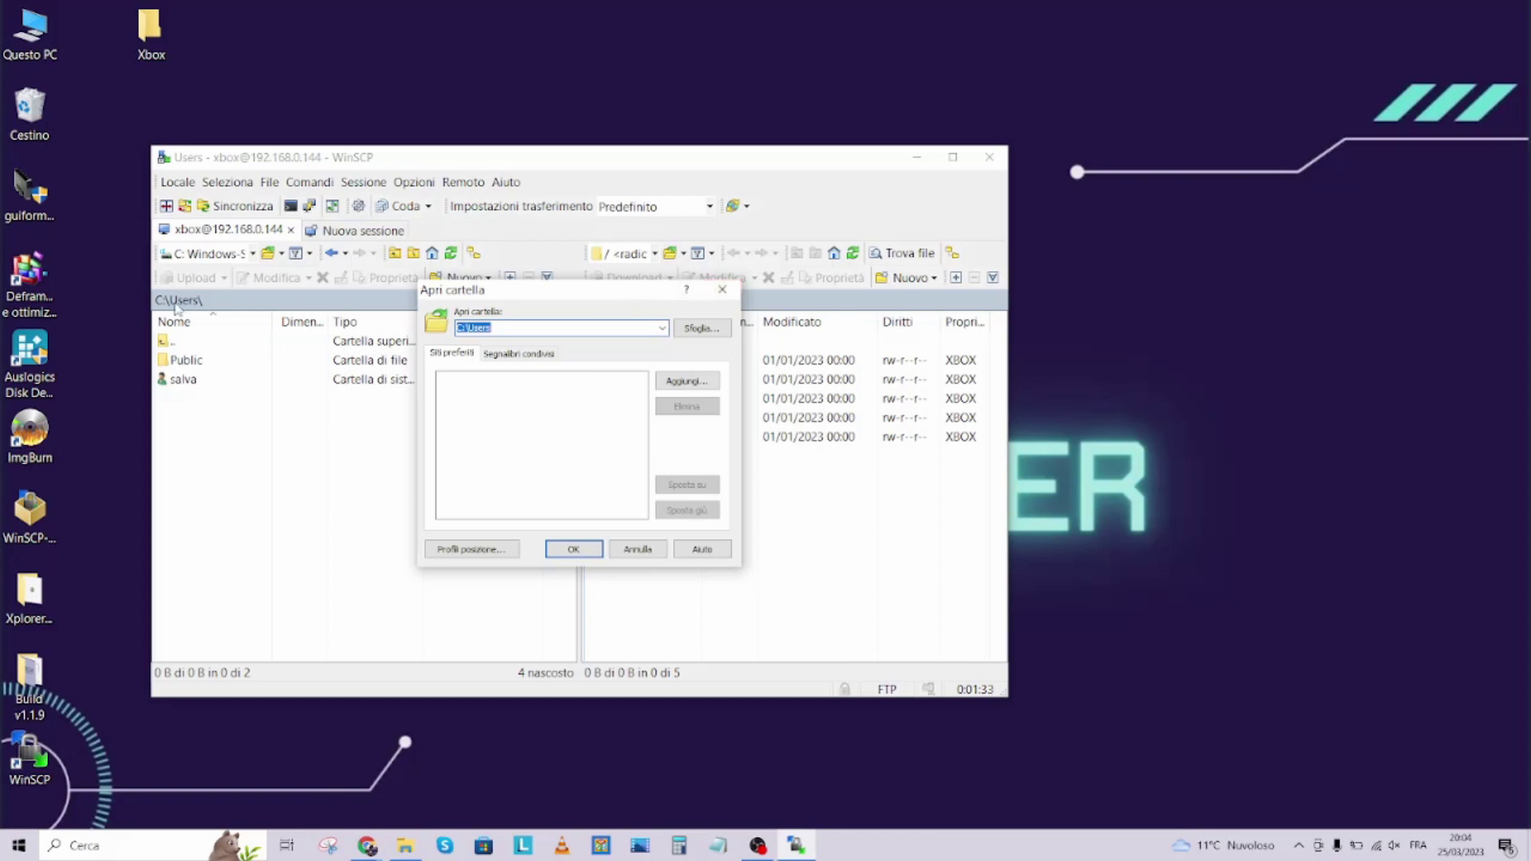
click(702, 333)
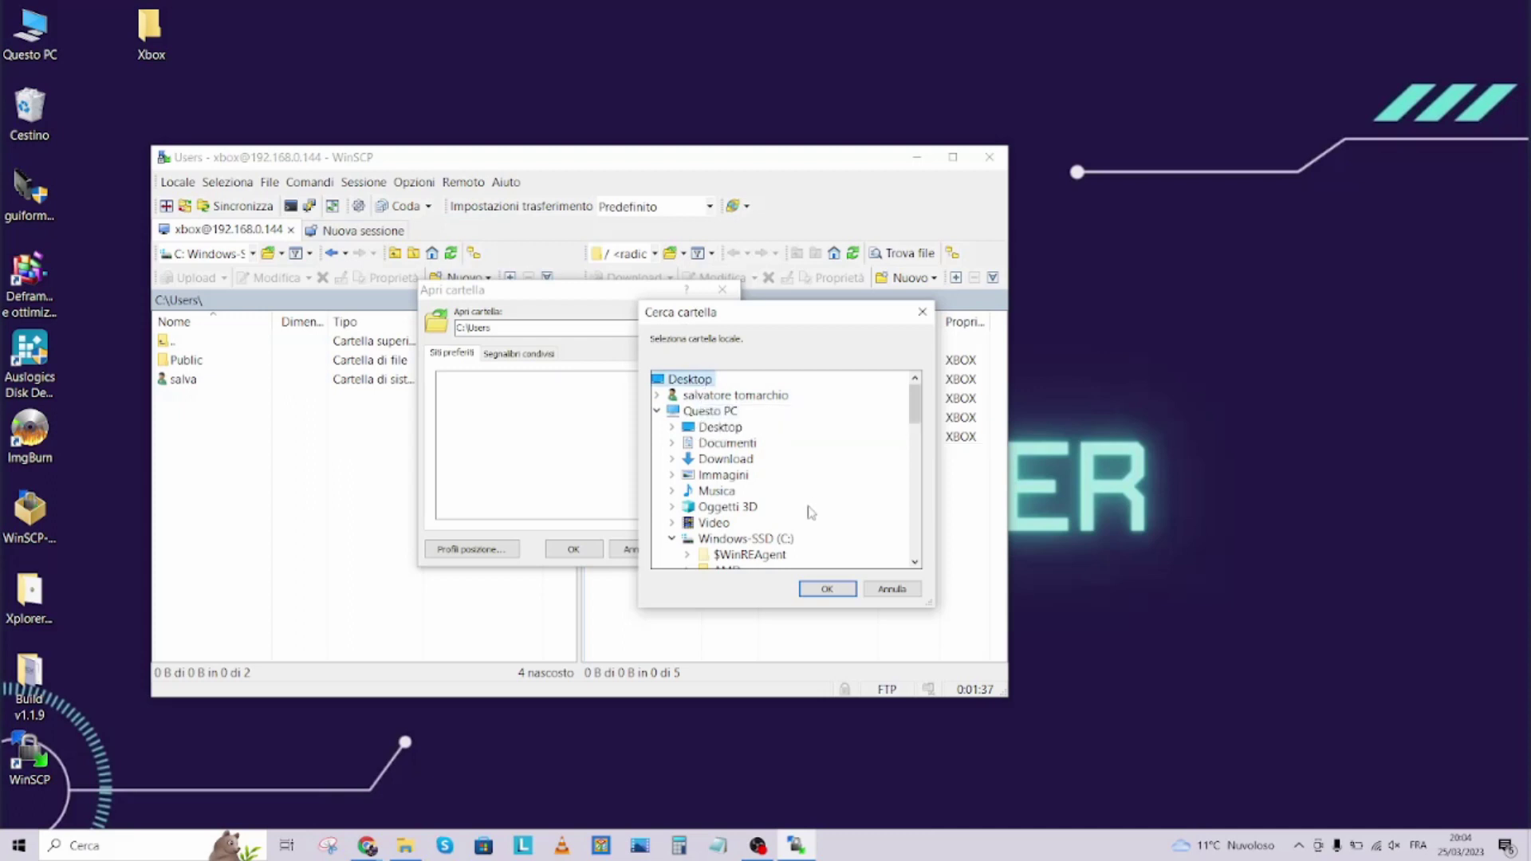
scroll(780, 512, down, 3)
scroll(781, 512, up, 3)
scroll(779, 483, down, 7)
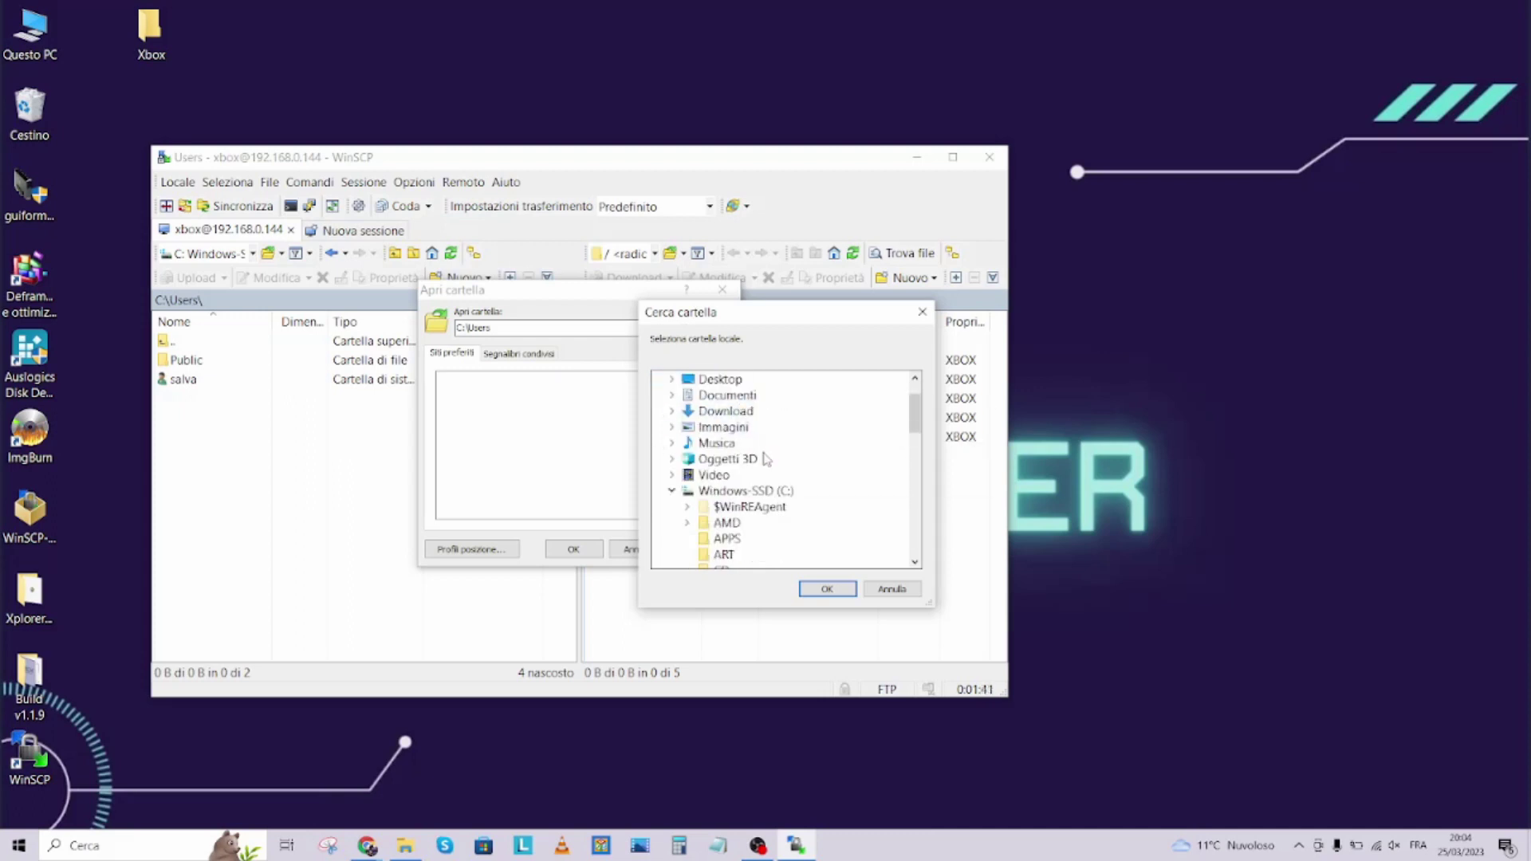
scroll(829, 491, down, 2)
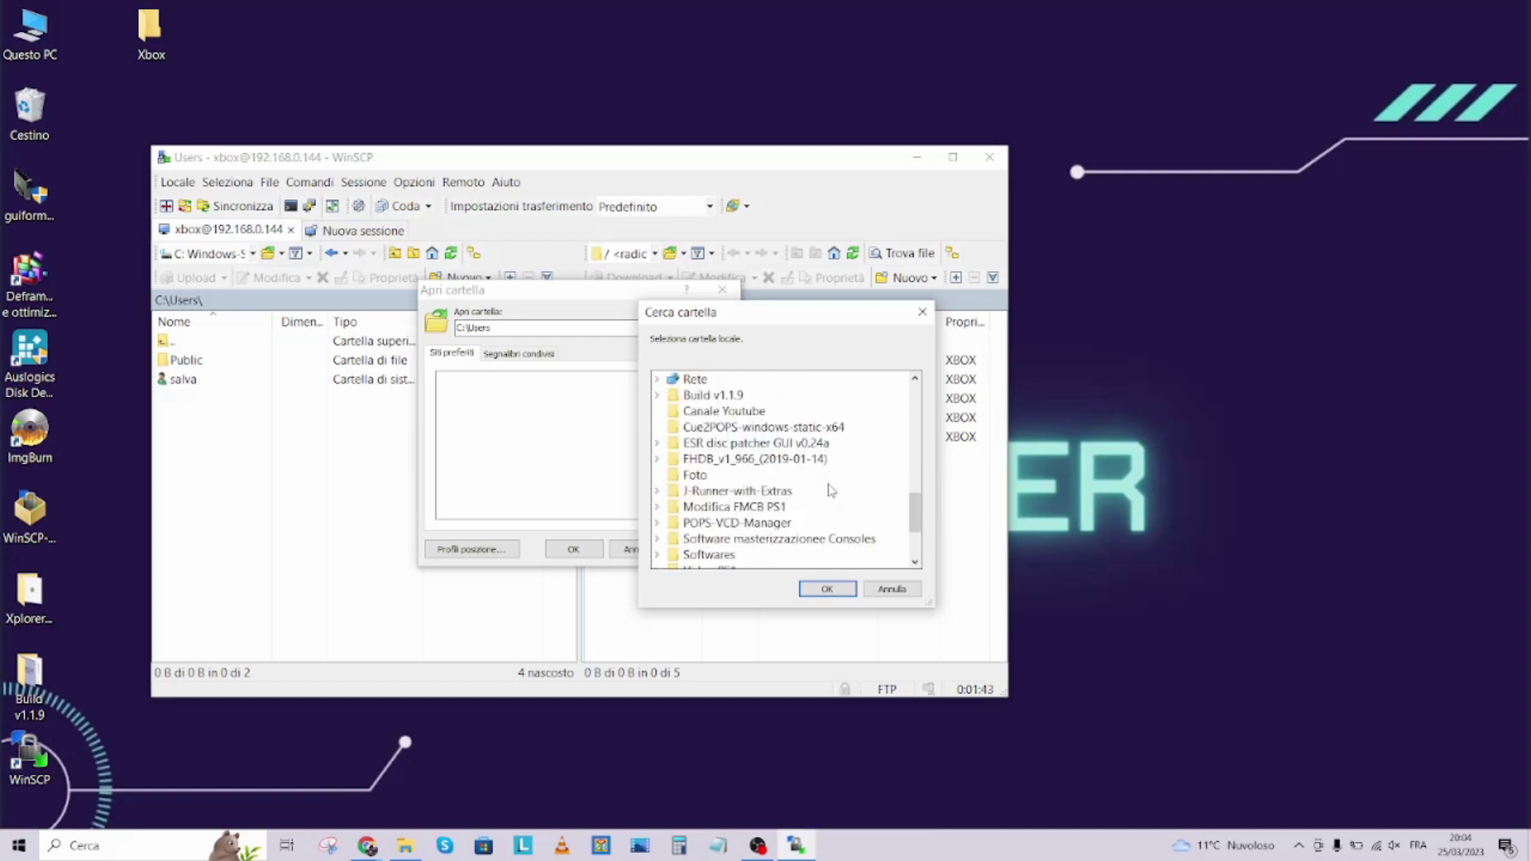
scroll(853, 498, down, 1)
scroll(853, 494, down, 2)
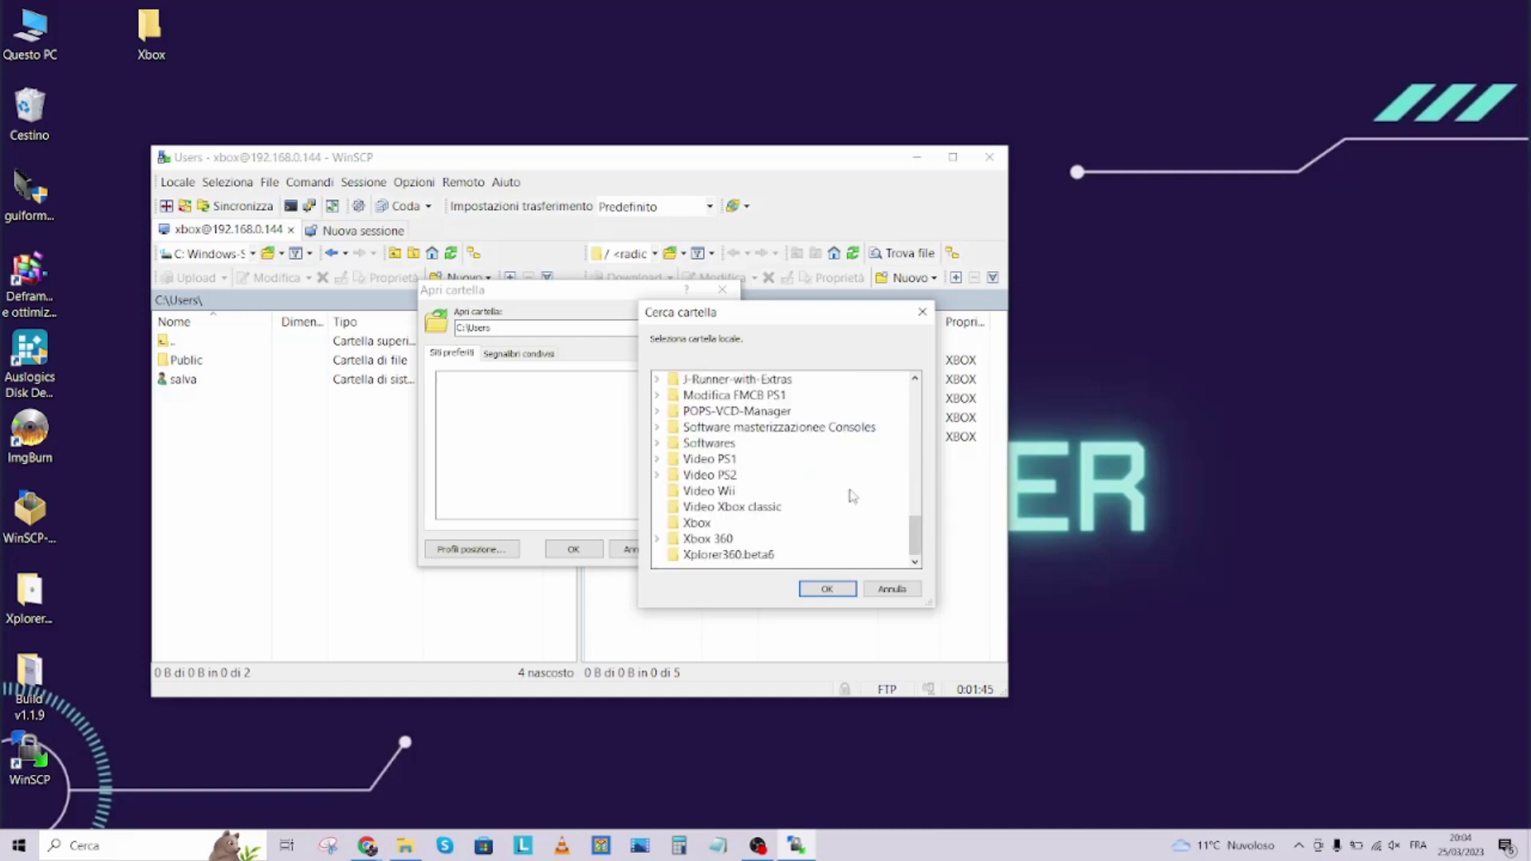
click(696, 524)
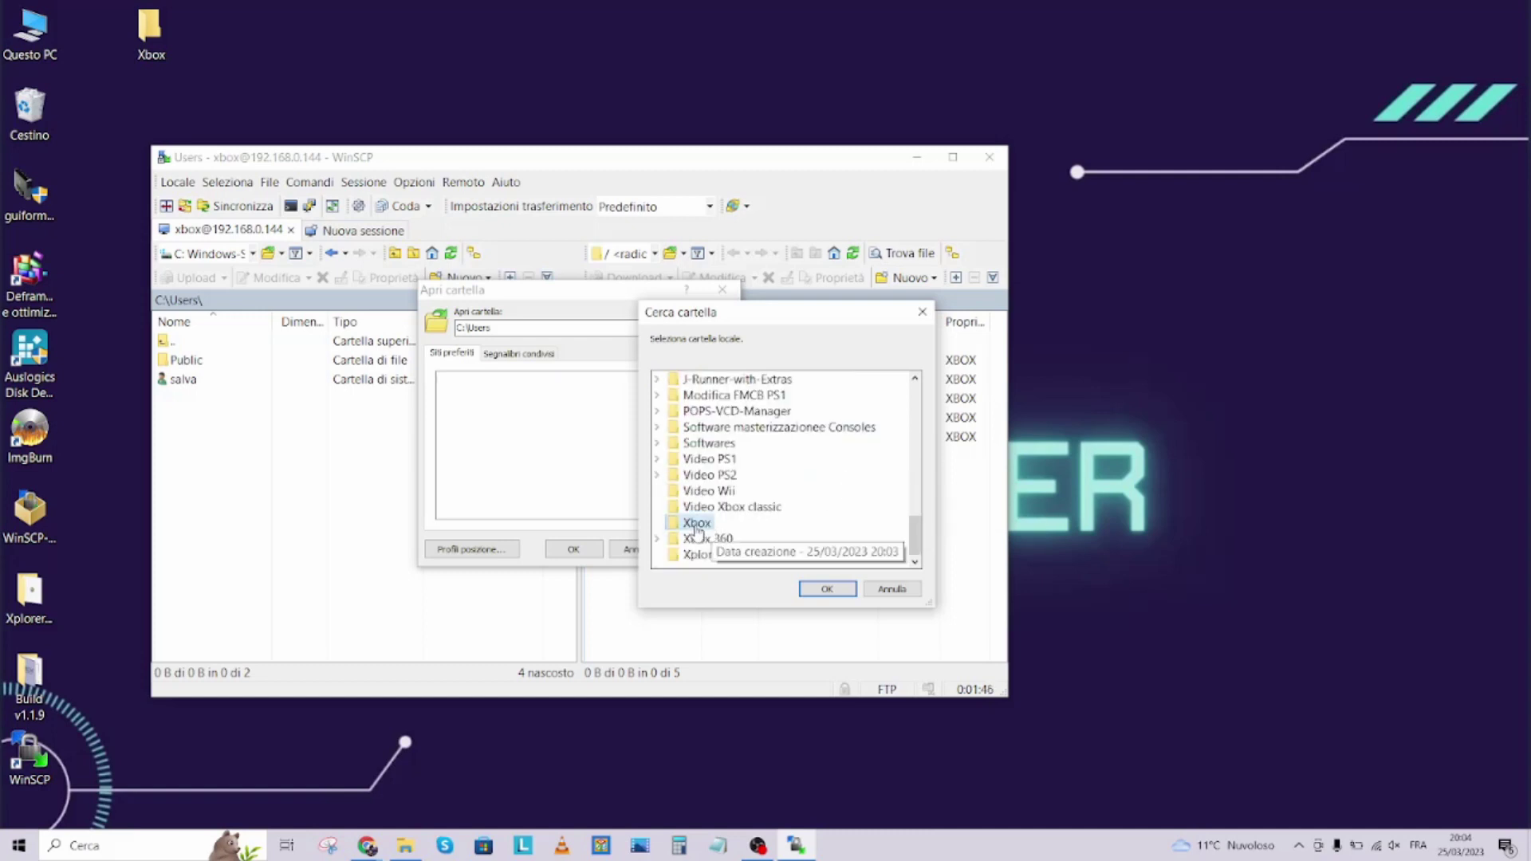
click(826, 589)
click(595, 549)
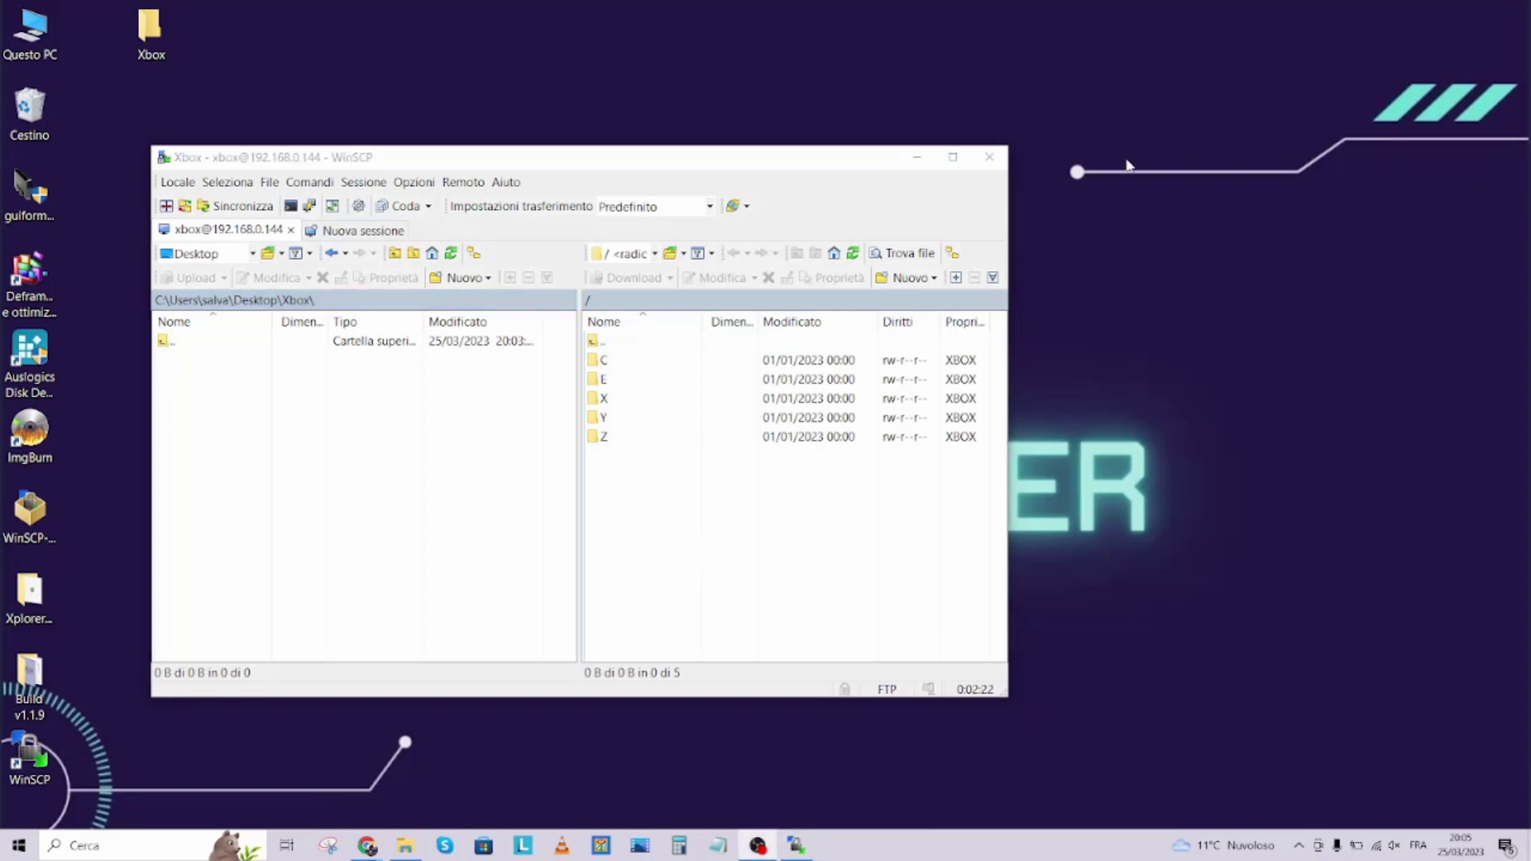
Open the Xbox's E drive and download its Backups folder into the desktop's Xbox folder.
double_click(607, 381)
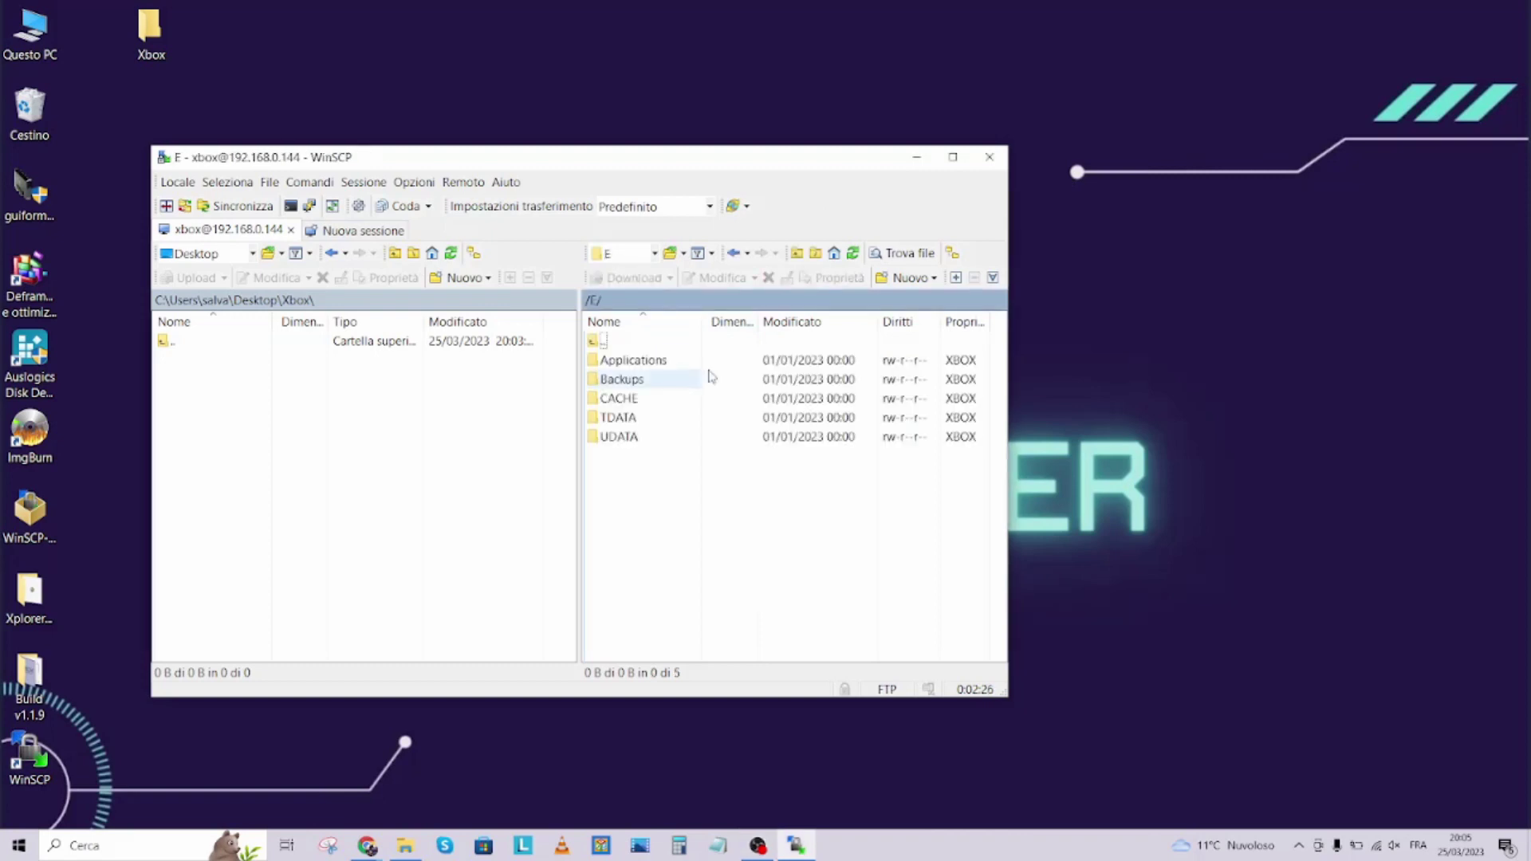
click(623, 381)
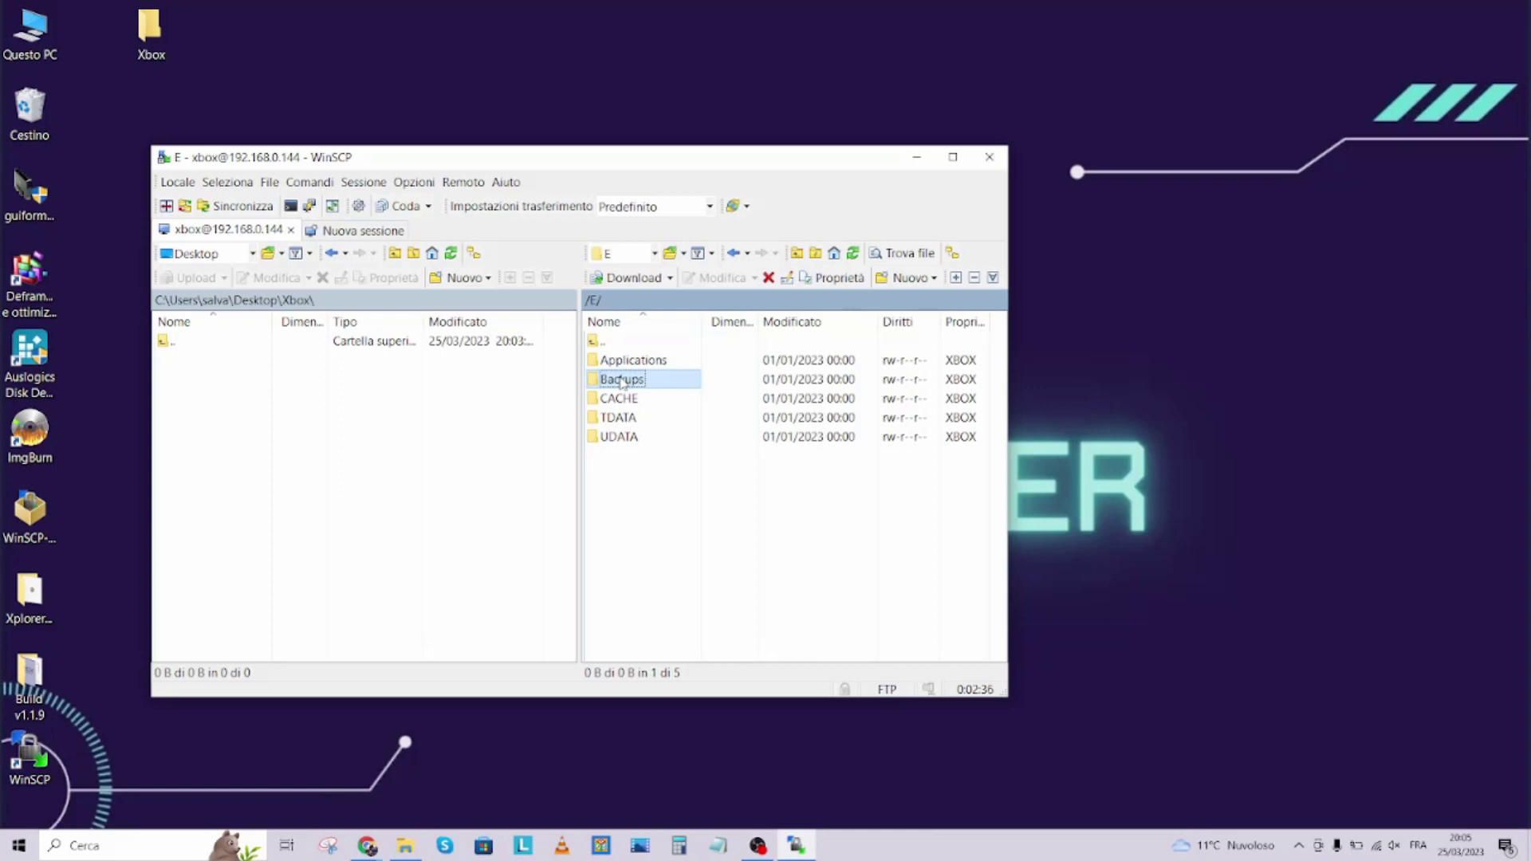
right_click(623, 382)
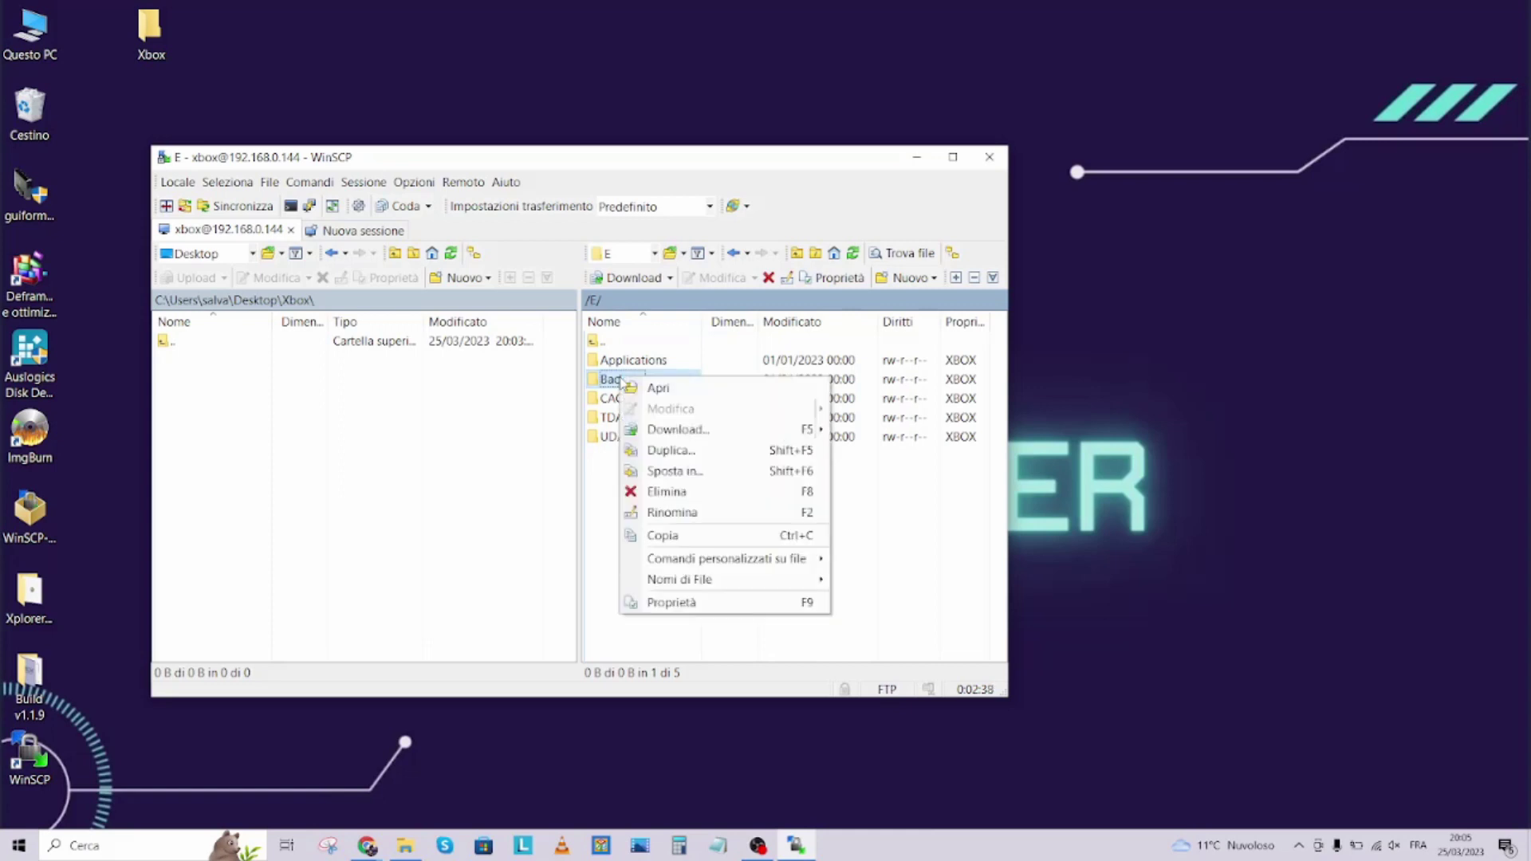
mouse_move(677, 430)
click(885, 435)
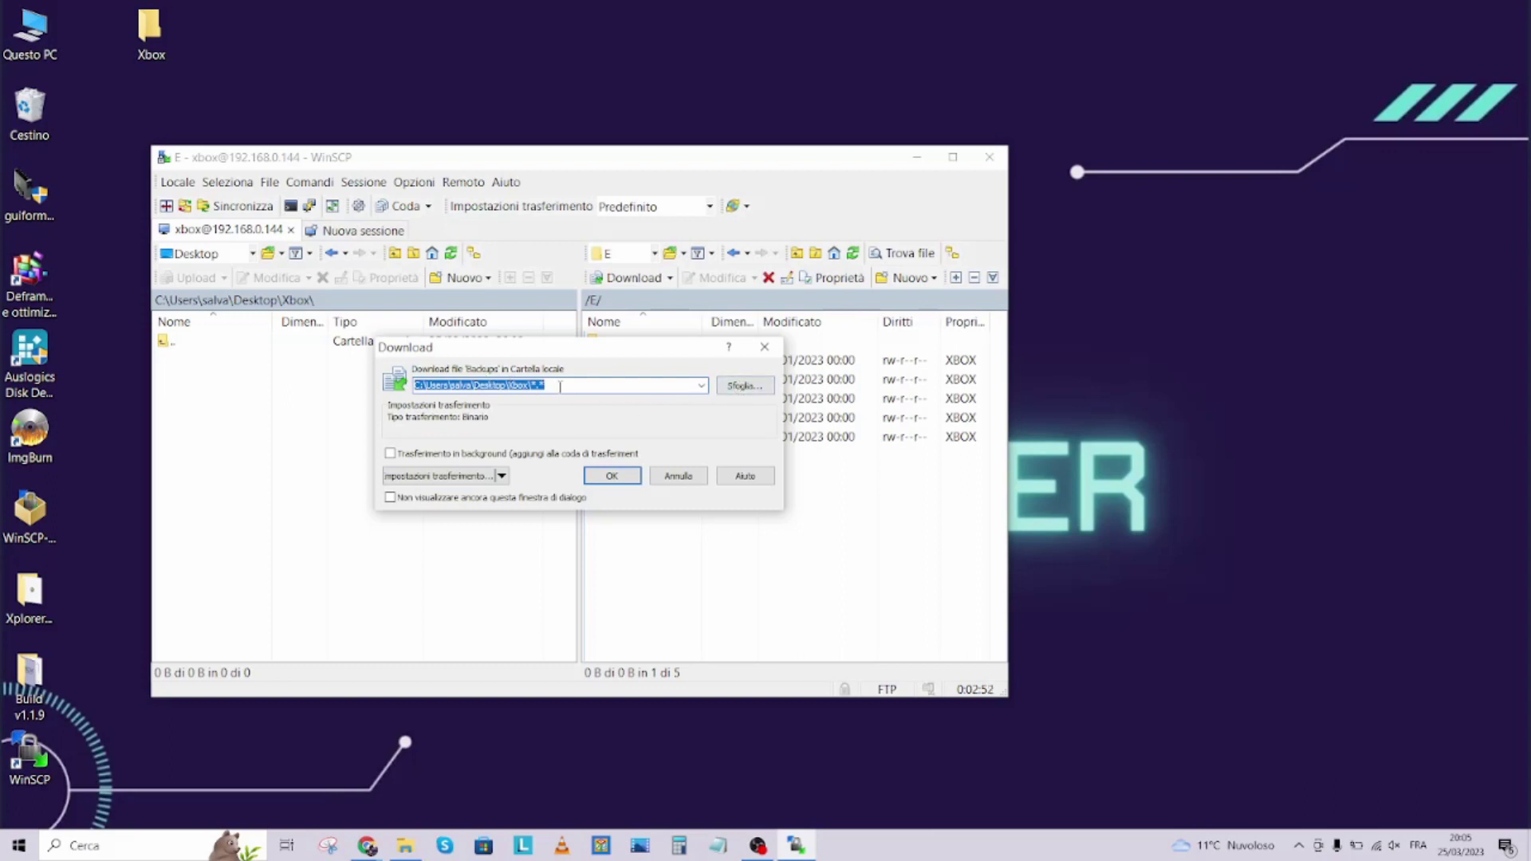
click(614, 477)
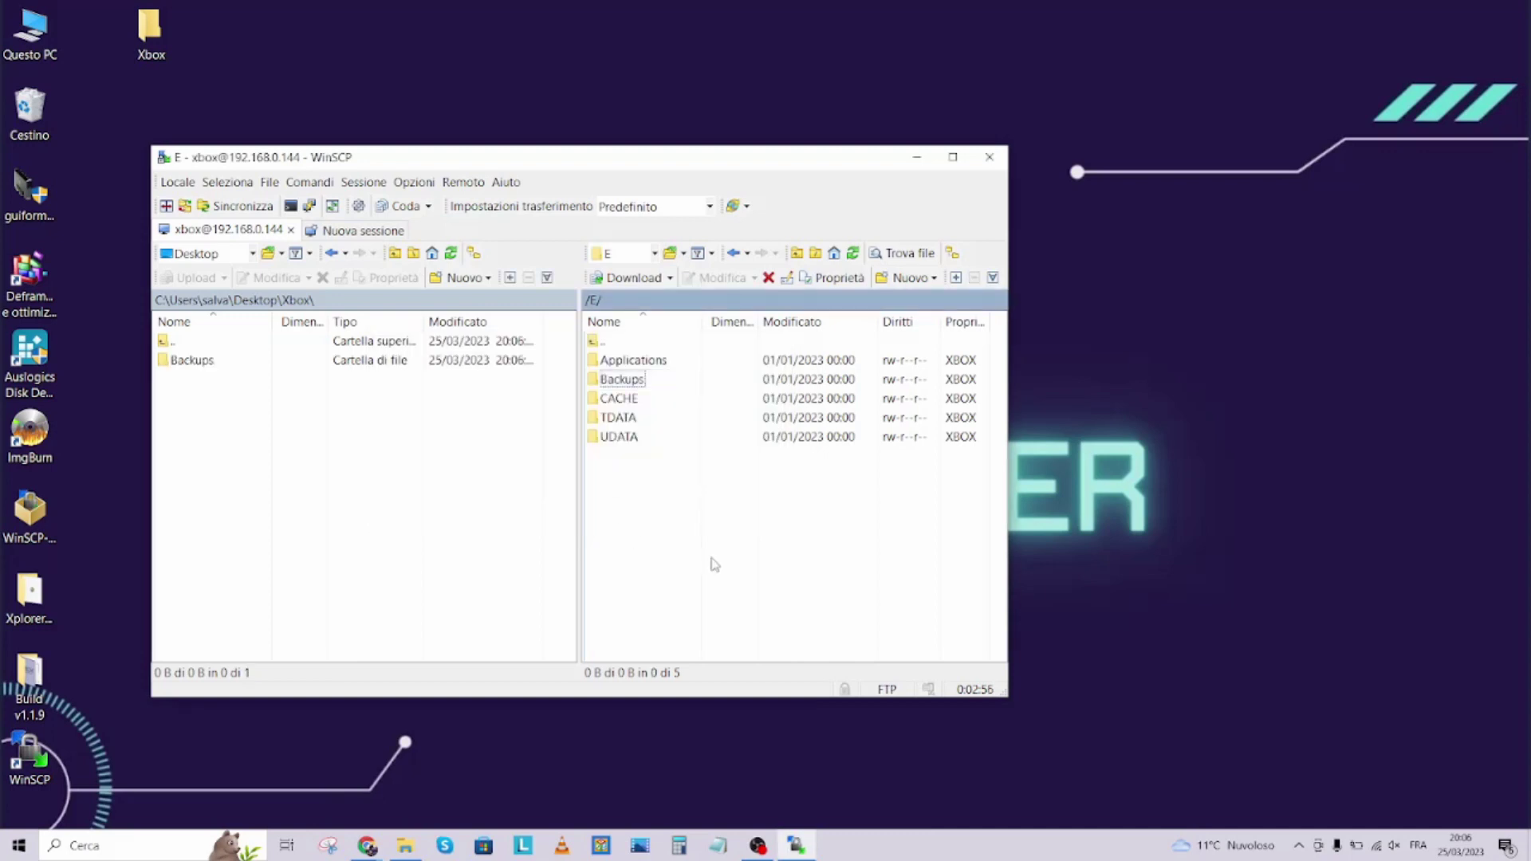
Open the downloaded Backups folder and its EEPROM subfolder on the local side, and select eeprom.bin.
double_click(191, 360)
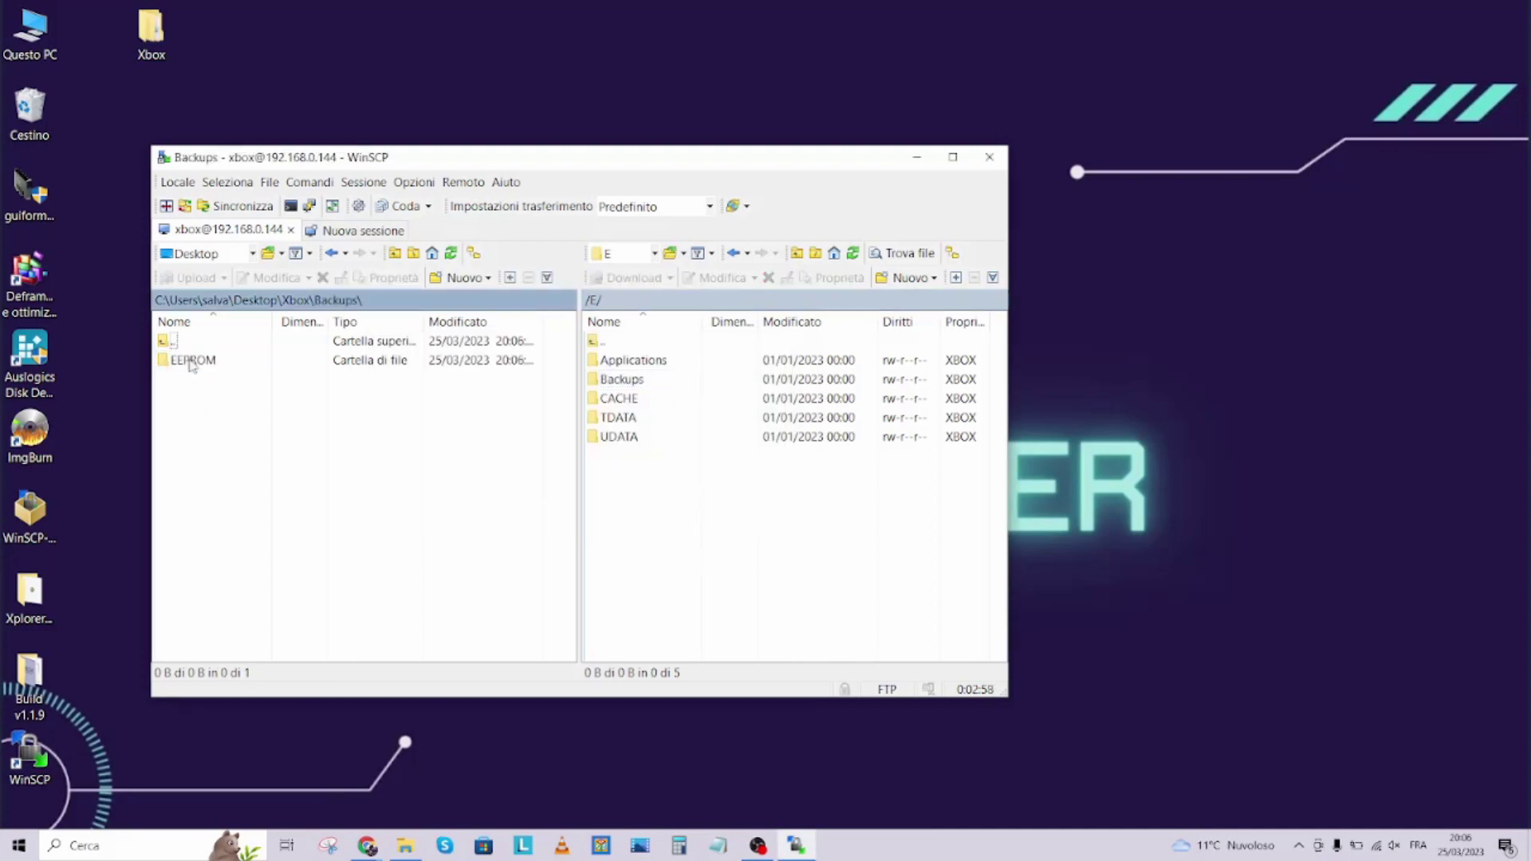
double_click(195, 362)
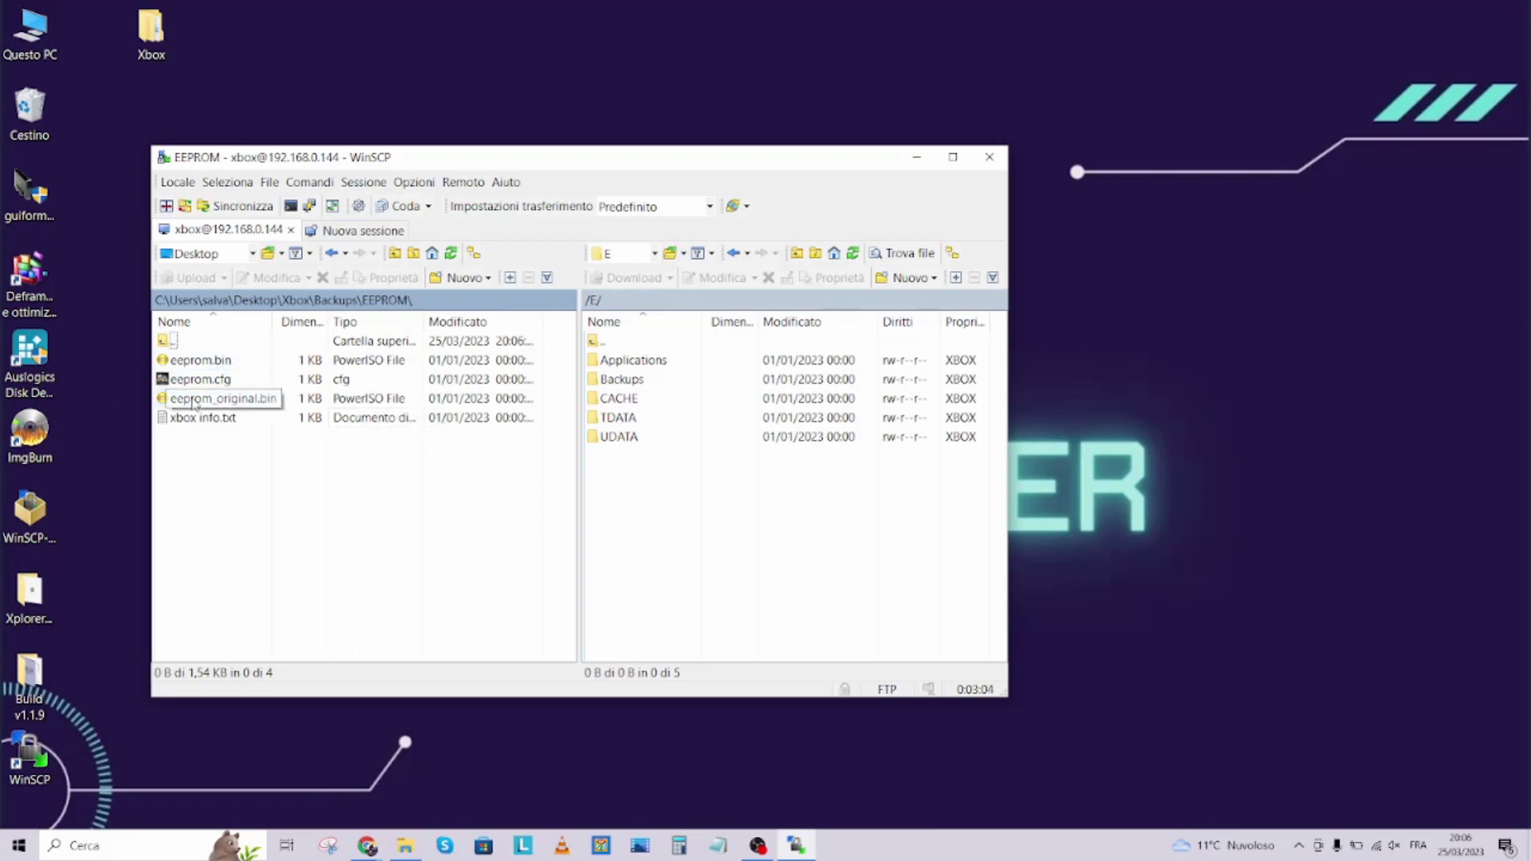
click(192, 362)
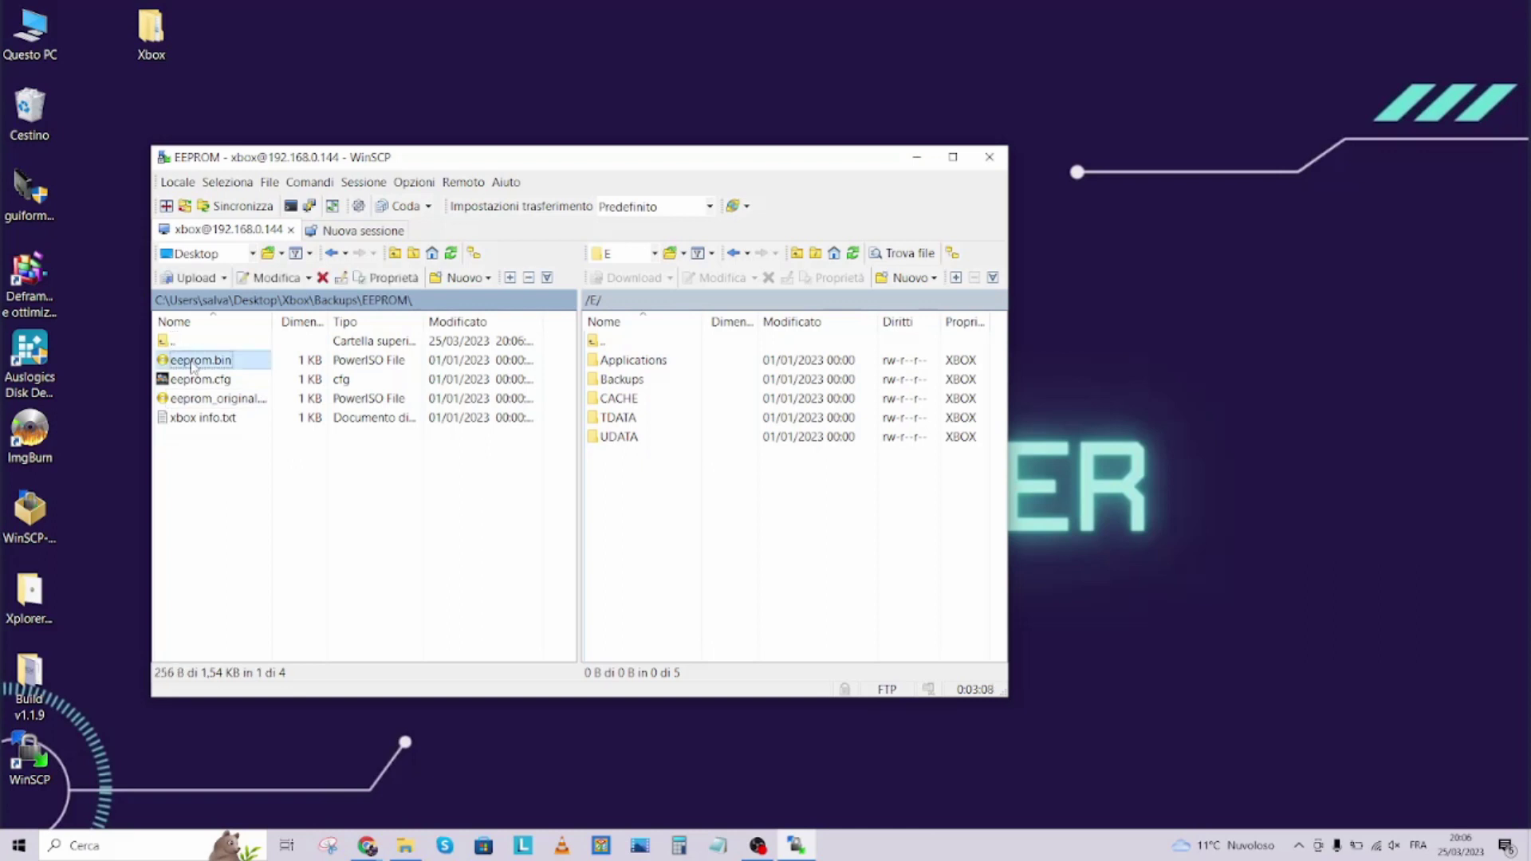
Check the downloaded EEPROM files in File Explorer through the desktop's Xbox and Backups folders, and close the window.
click(147, 31)
double_click(143, 32)
double_click(860, 302)
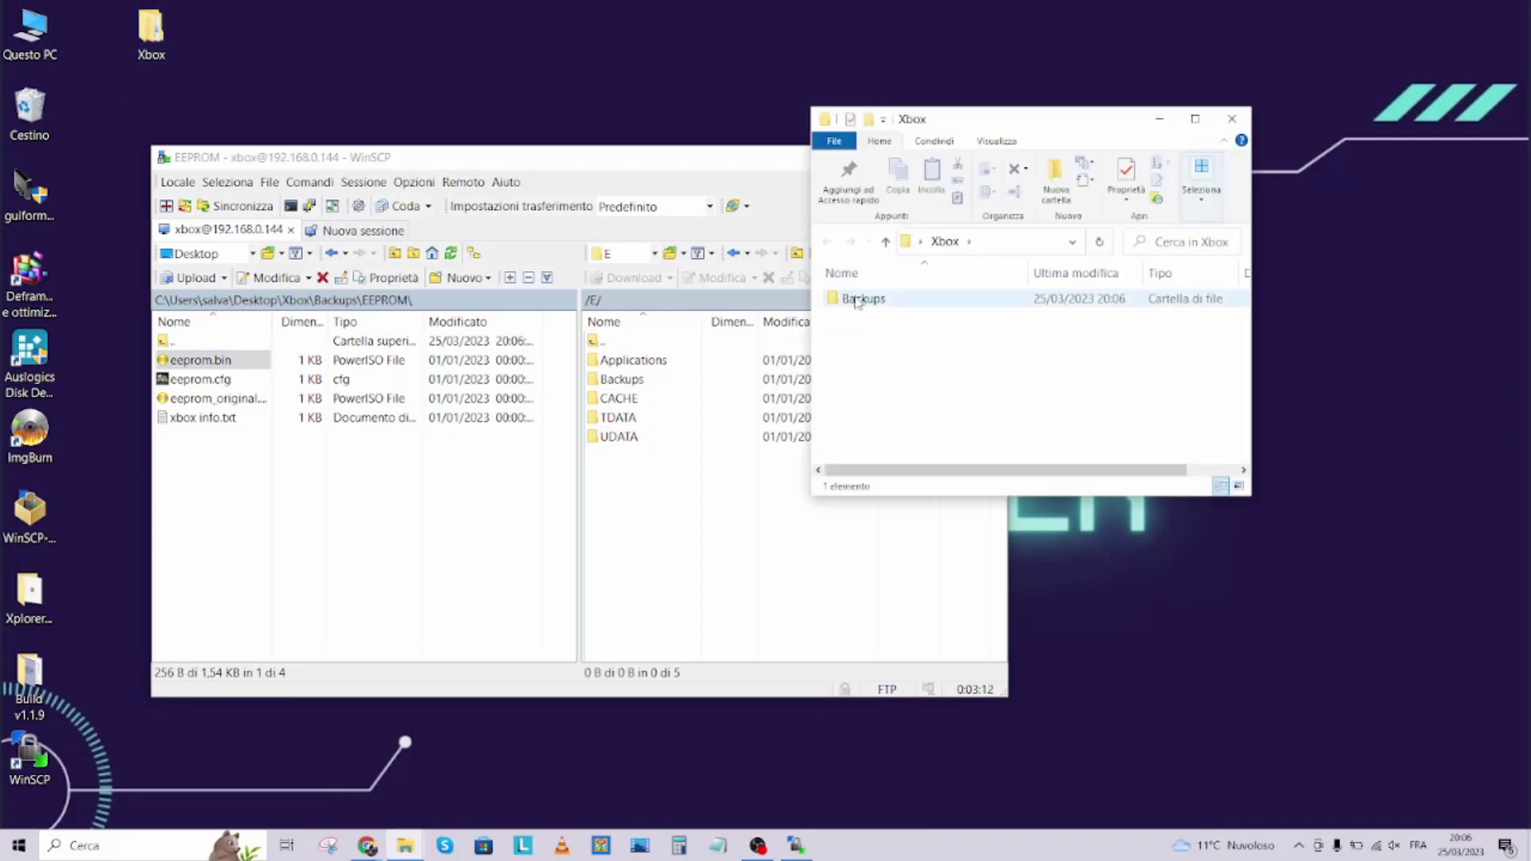
double_click(860, 300)
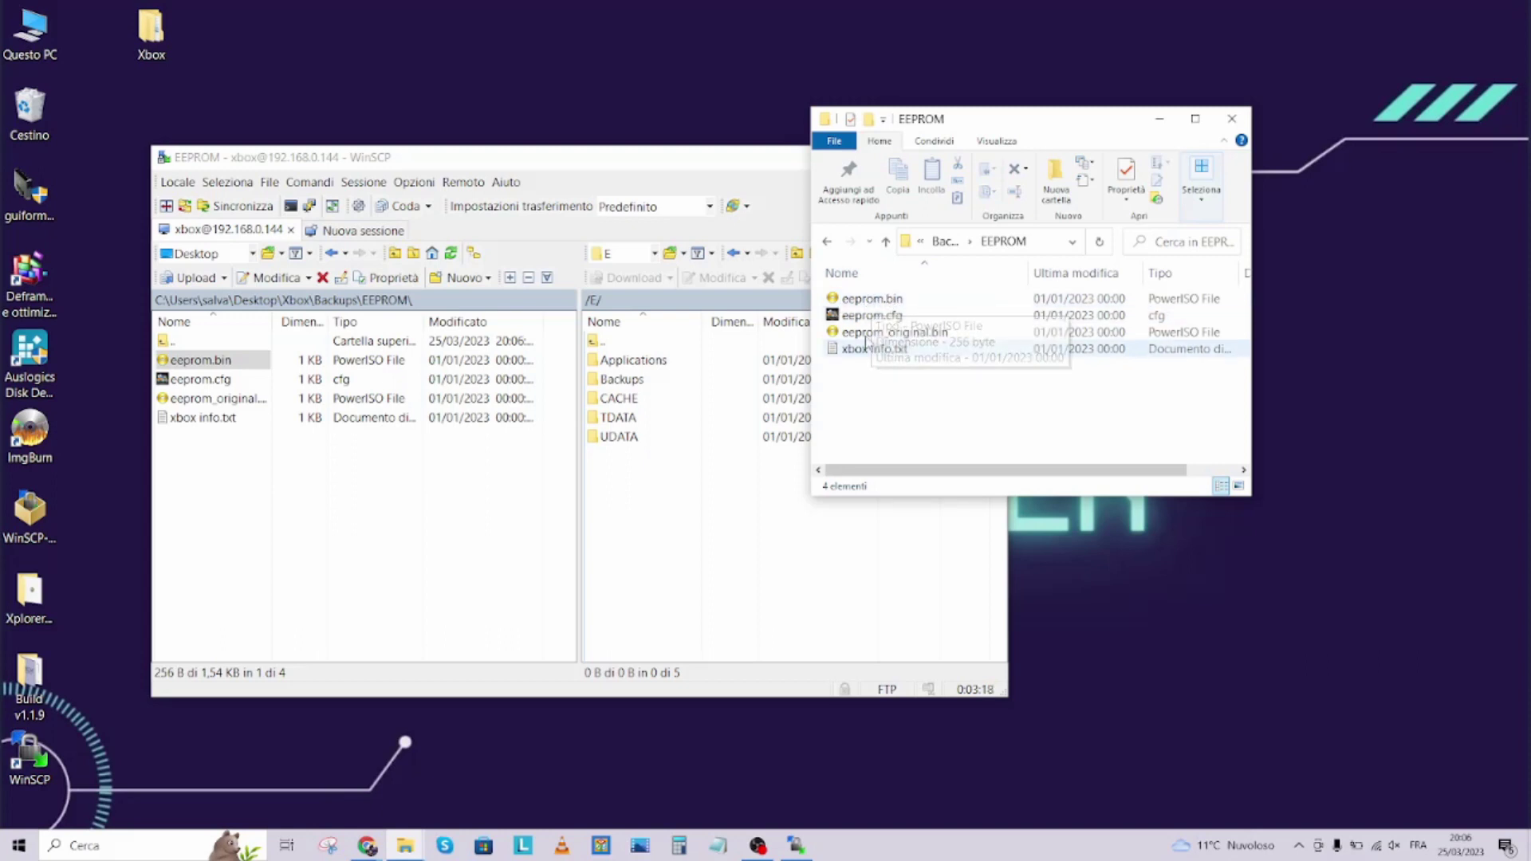
click(873, 335)
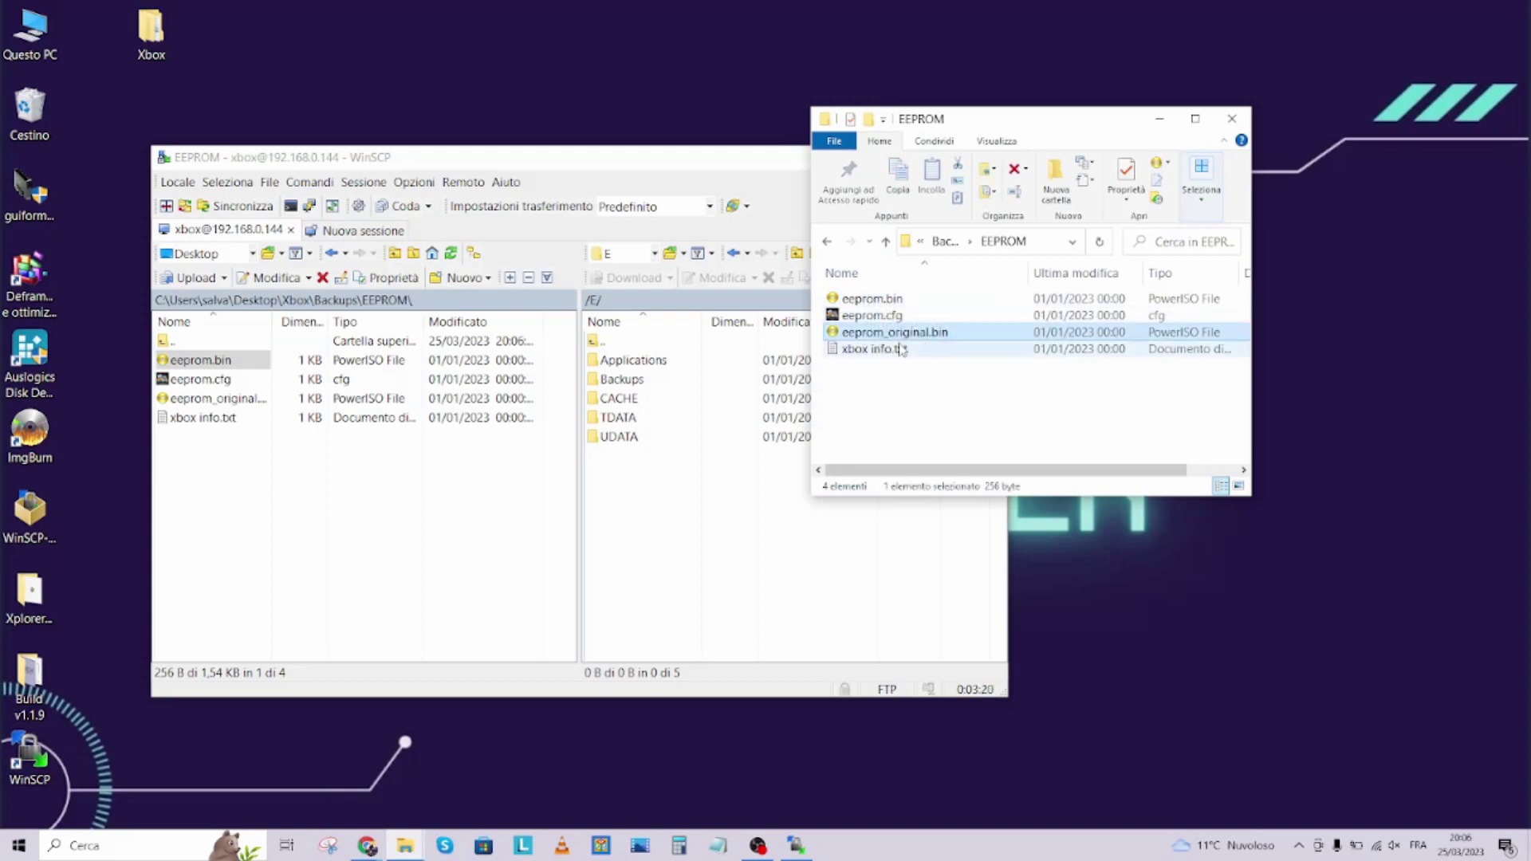
click(1232, 118)
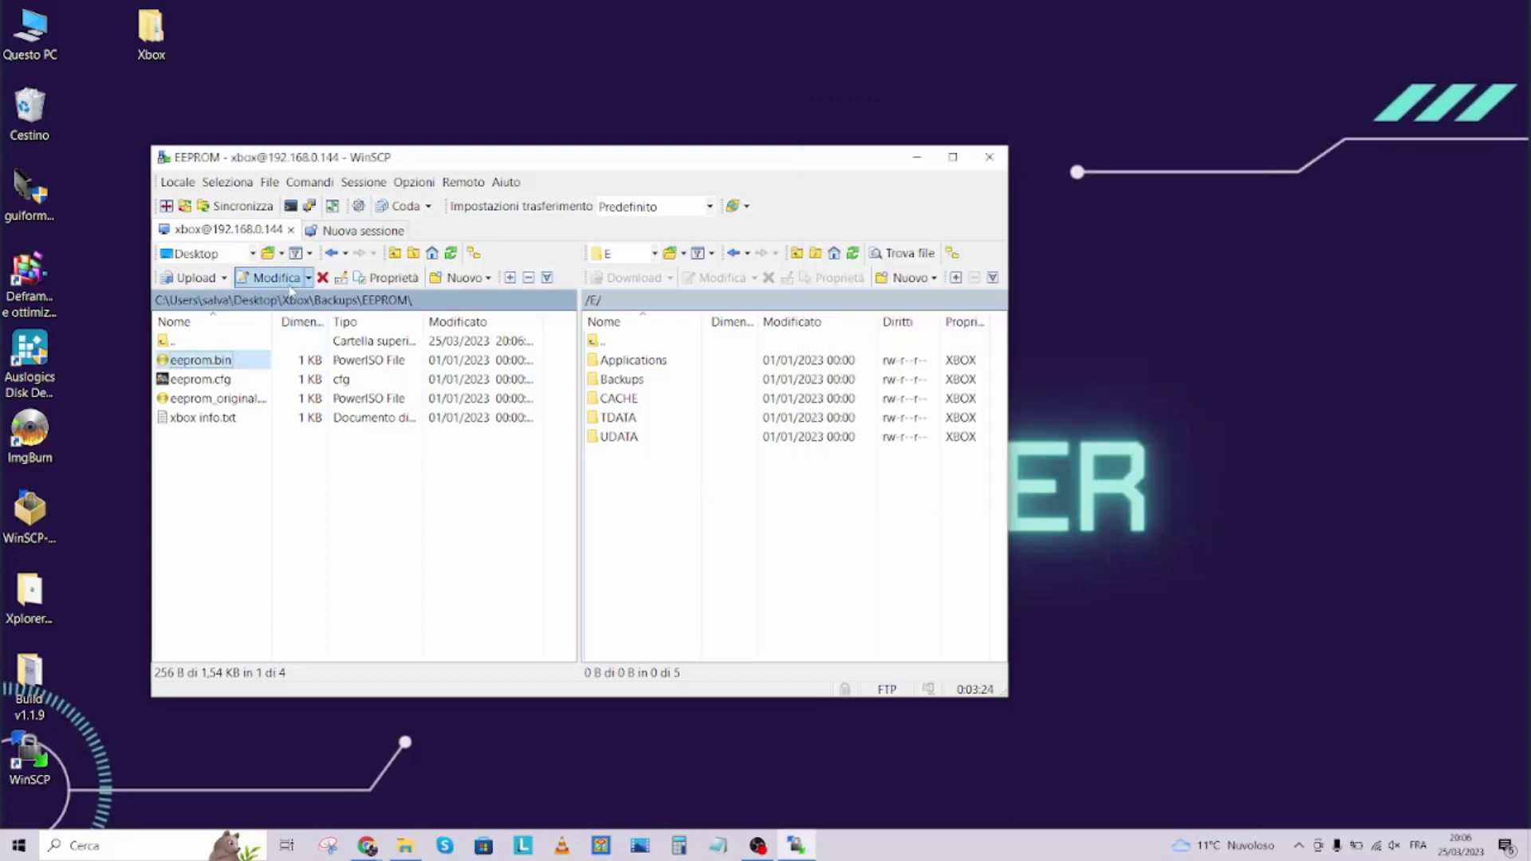
Return the remote side to the root directory and the local side to the desktop's Xbox folder.
click(603, 343)
double_click(594, 342)
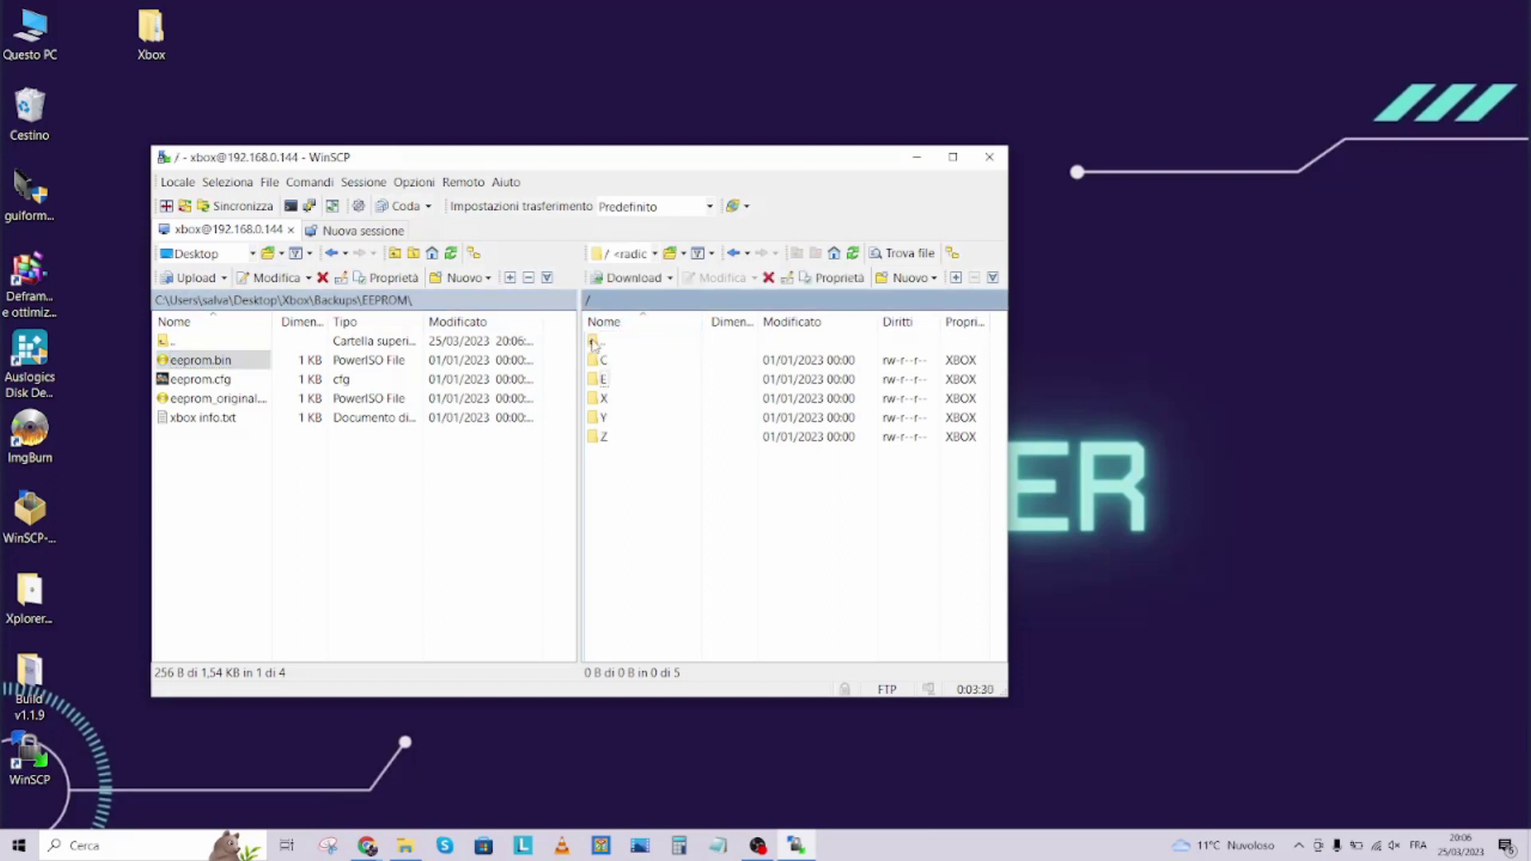
double_click(166, 342)
double_click(166, 342)
double_click(165, 343)
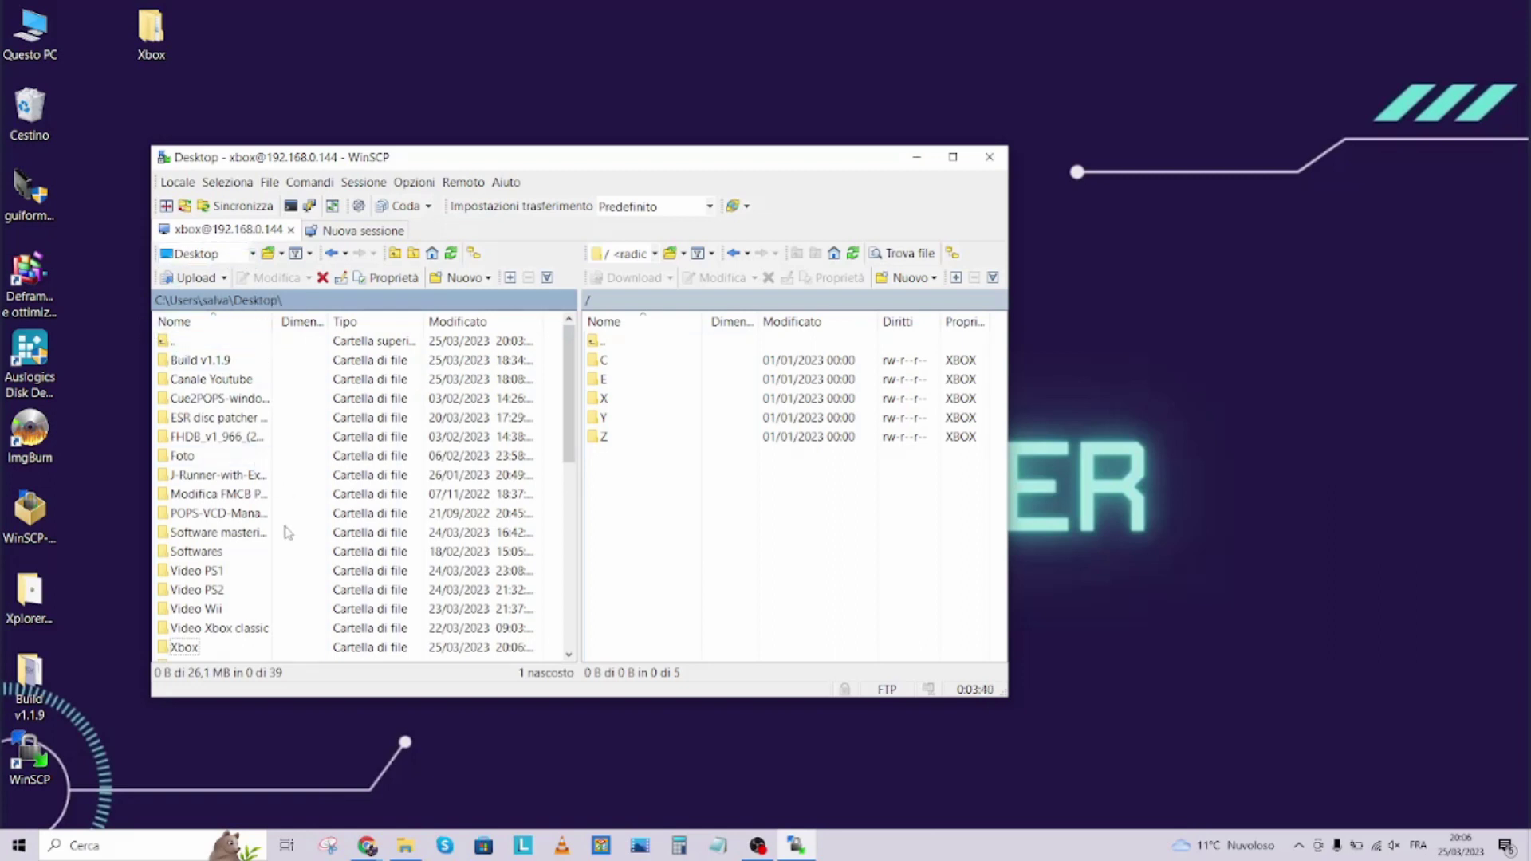
scroll(287, 530, down, 2)
double_click(182, 534)
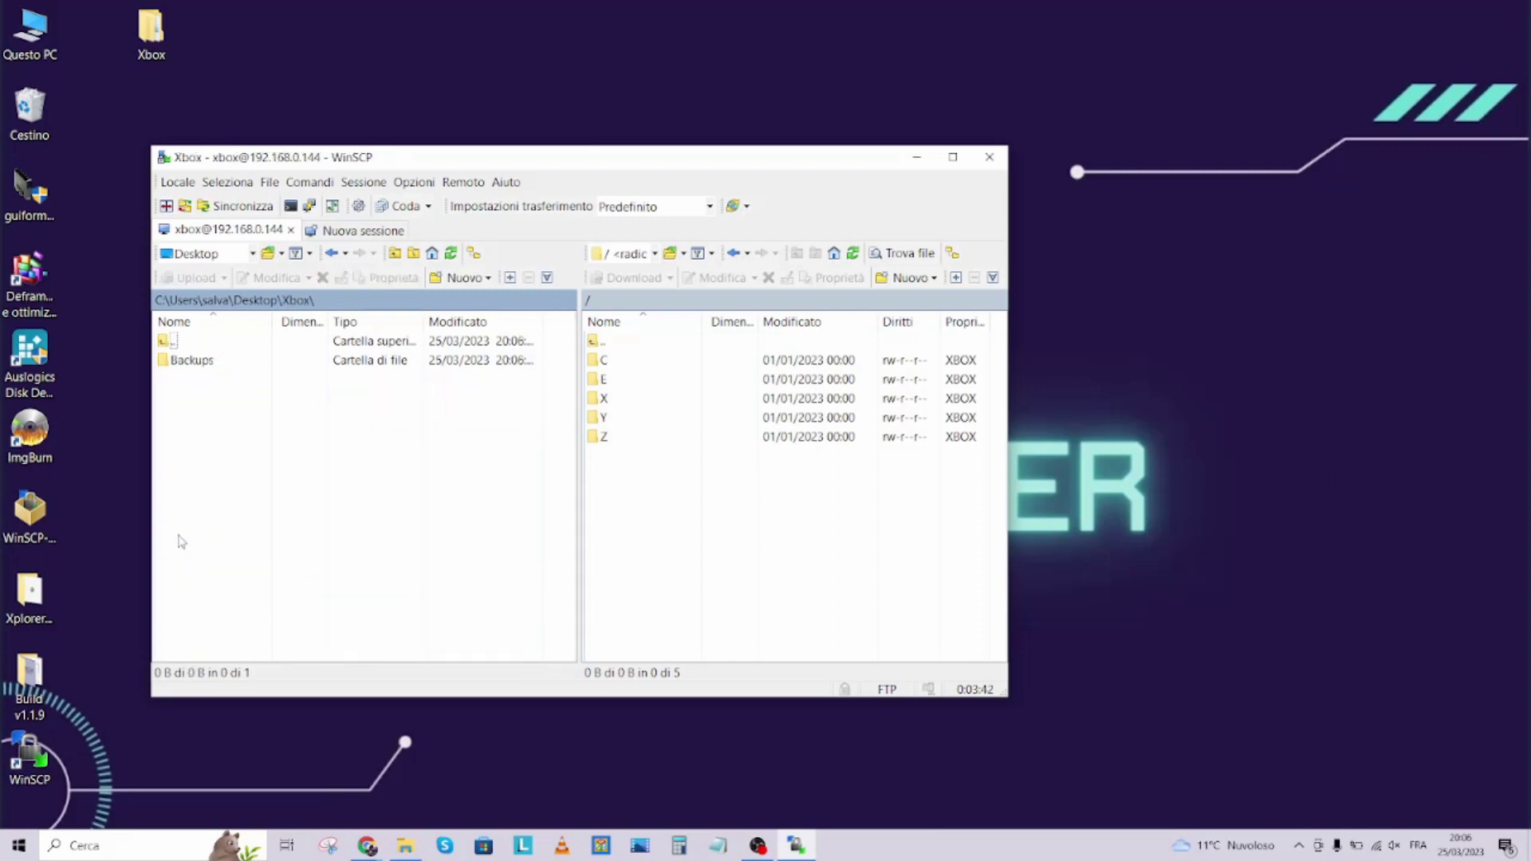
Open the E drive on the remote side again and review the commands available for its Backups folder.
double_click(602, 380)
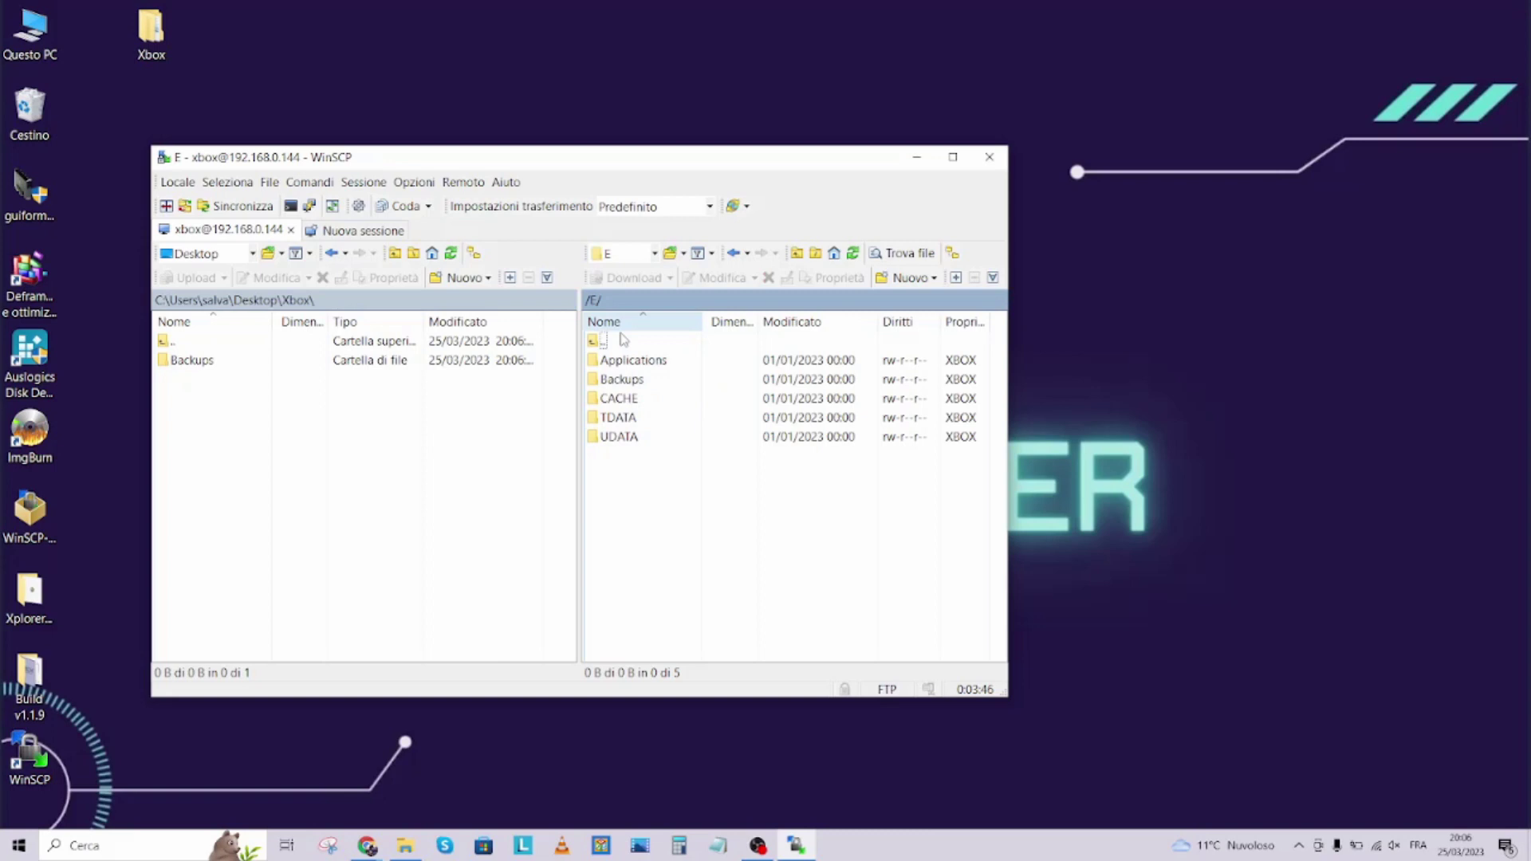
click(607, 381)
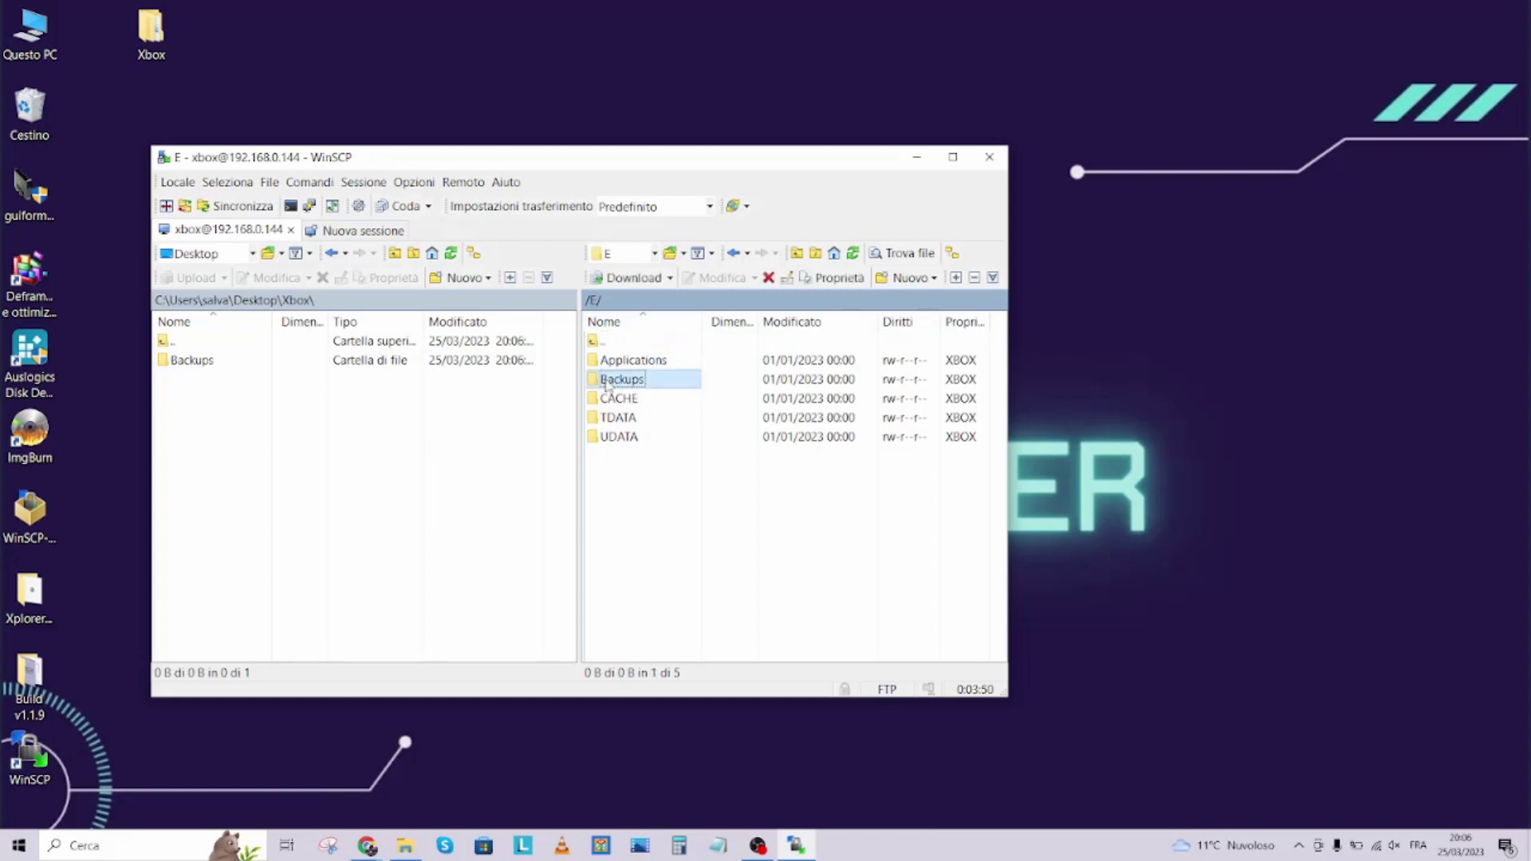
right_click(607, 382)
mouse_move(668, 432)
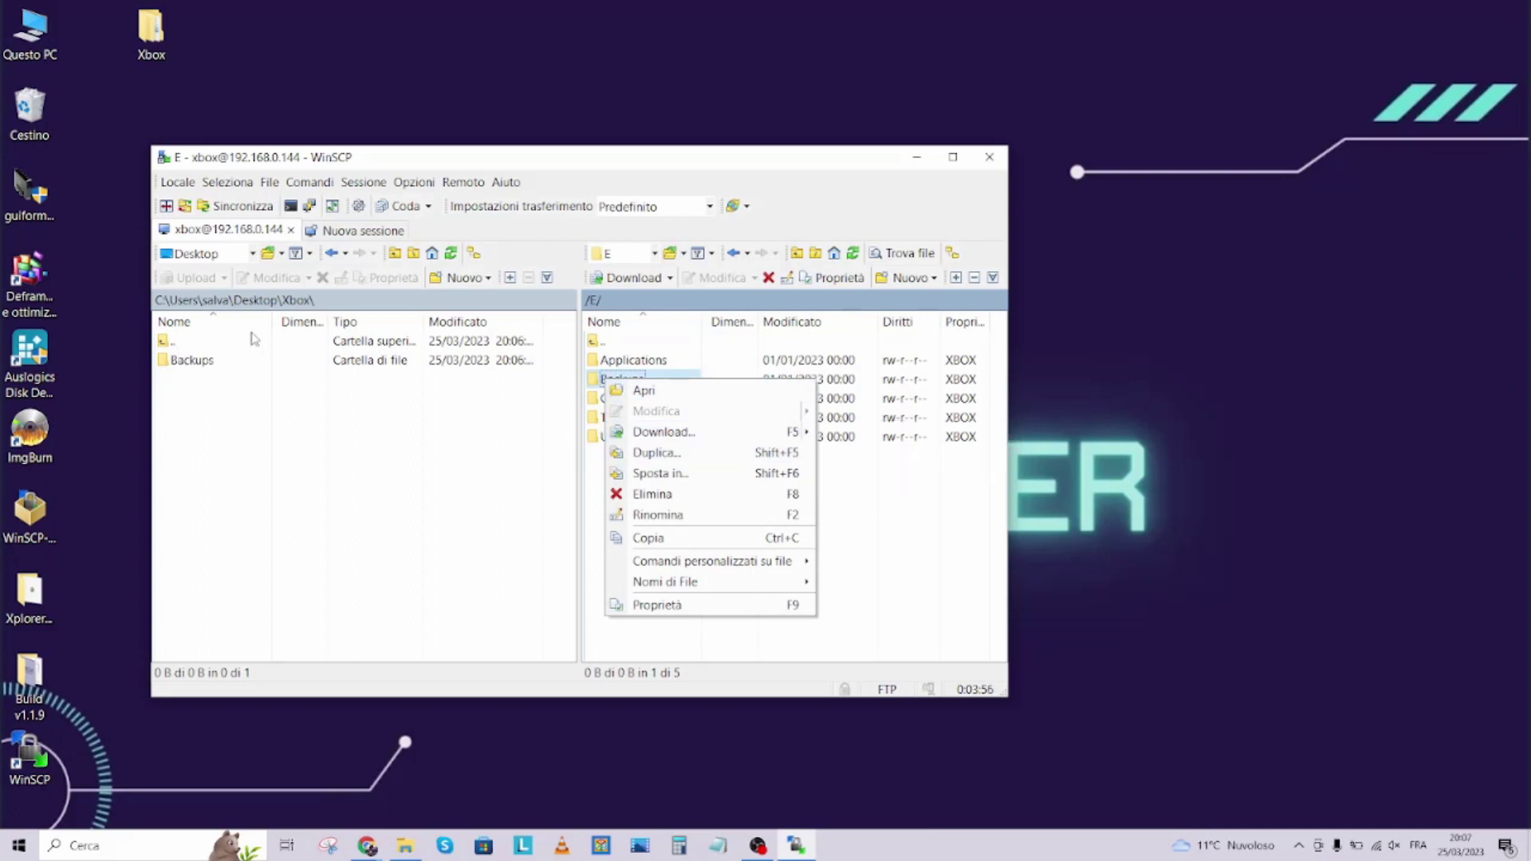
click(917, 568)
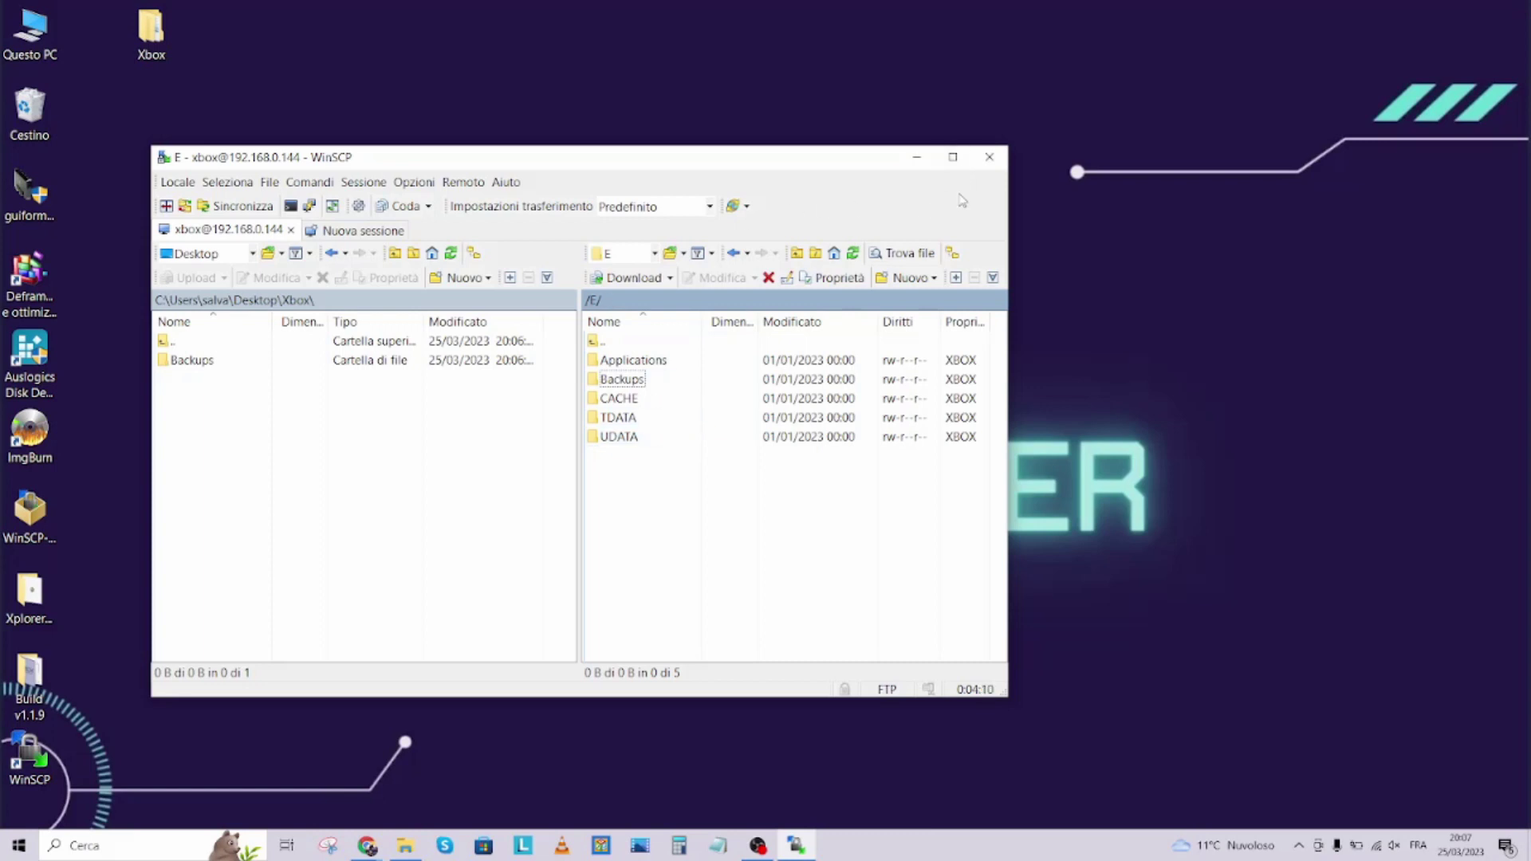
Exit WinSCP to end the FTP session with the Xbox.
click(1002, 163)
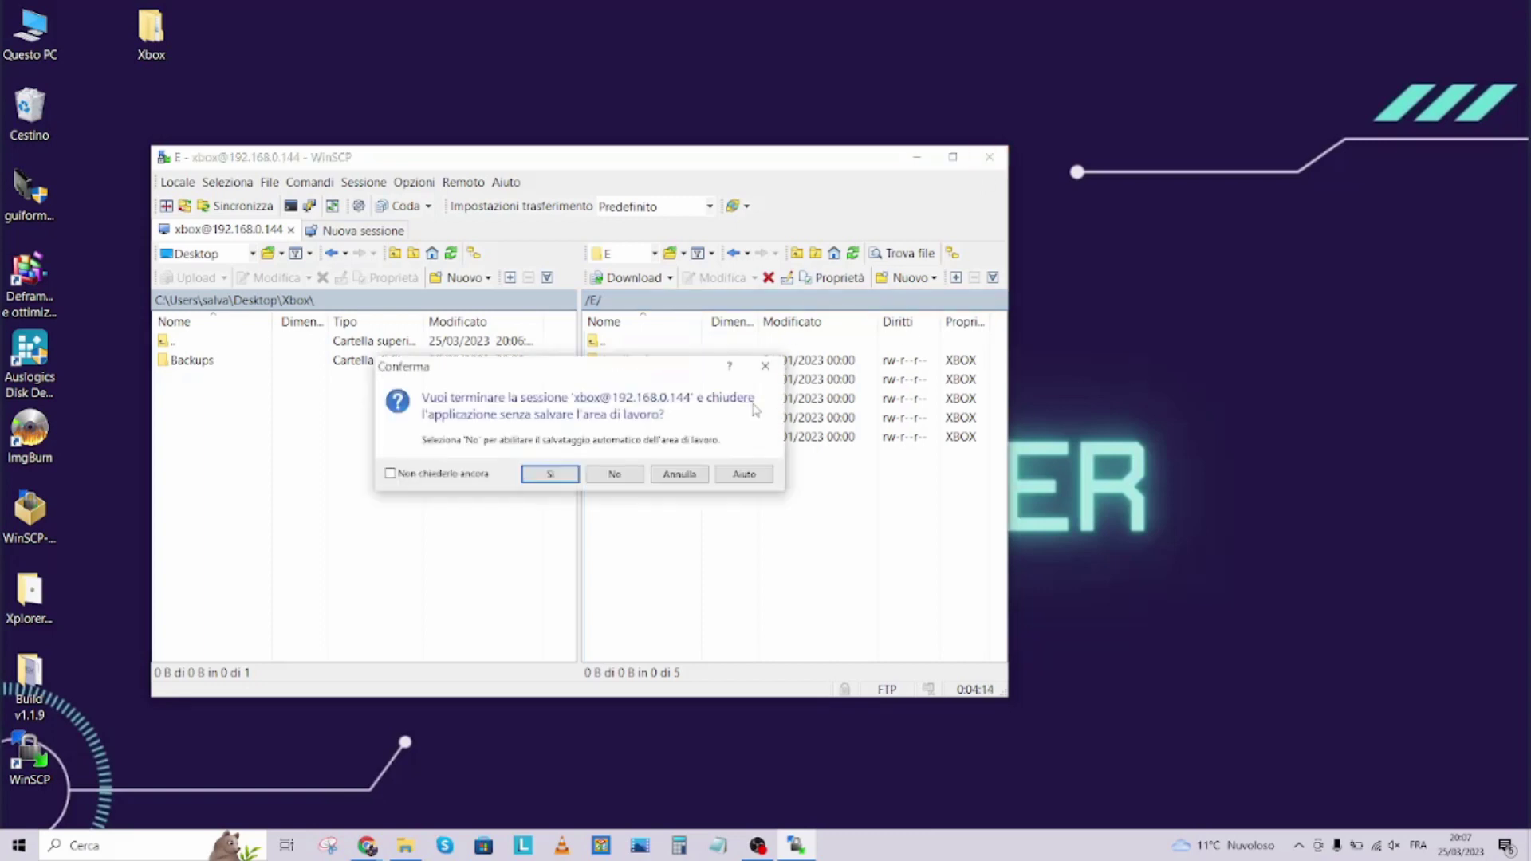